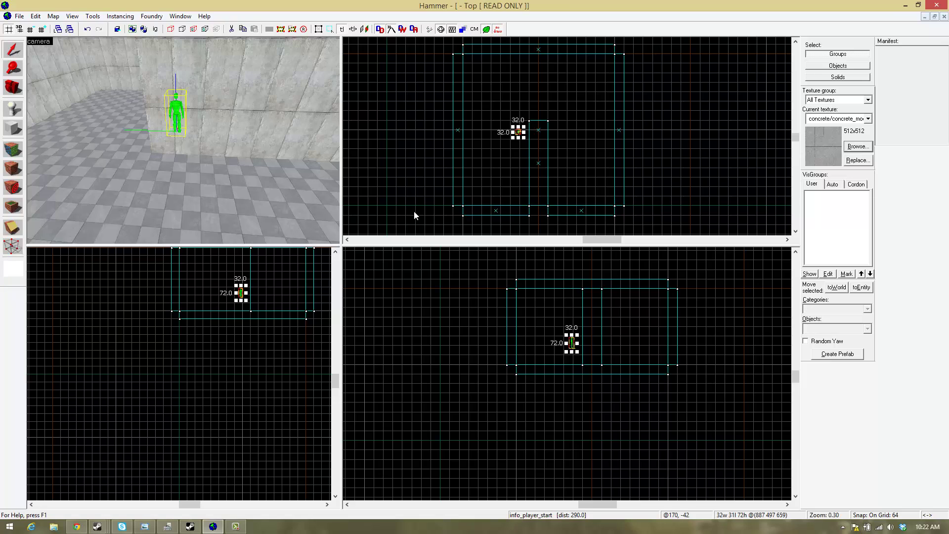
- Change the info_player_start entity's class to prop_portal, apply it and close its properties
key(alt+Return)
double_click(287, 186)
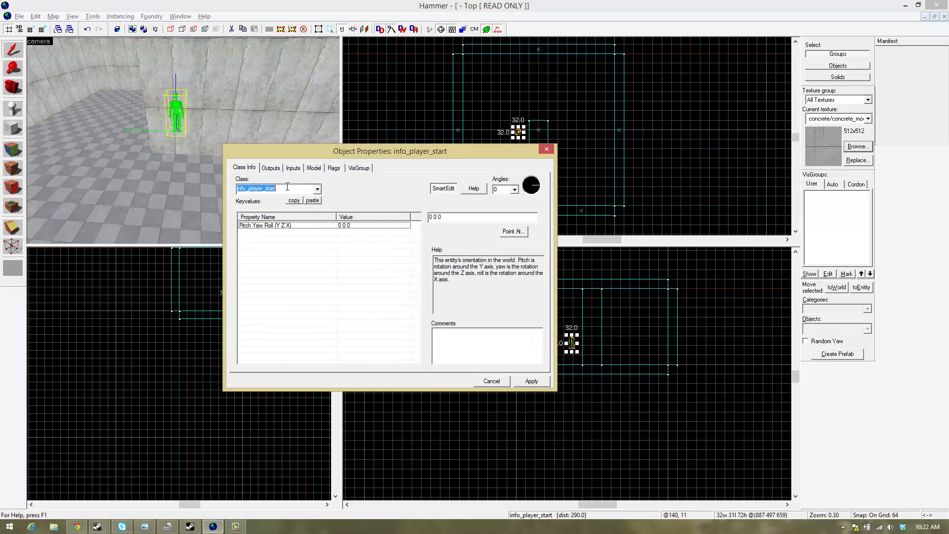
text(po)
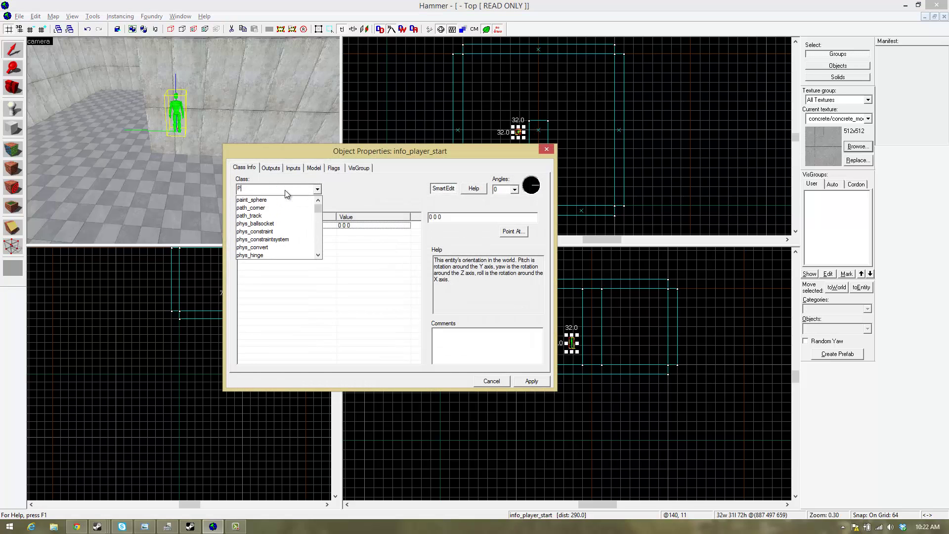
text(rtal)
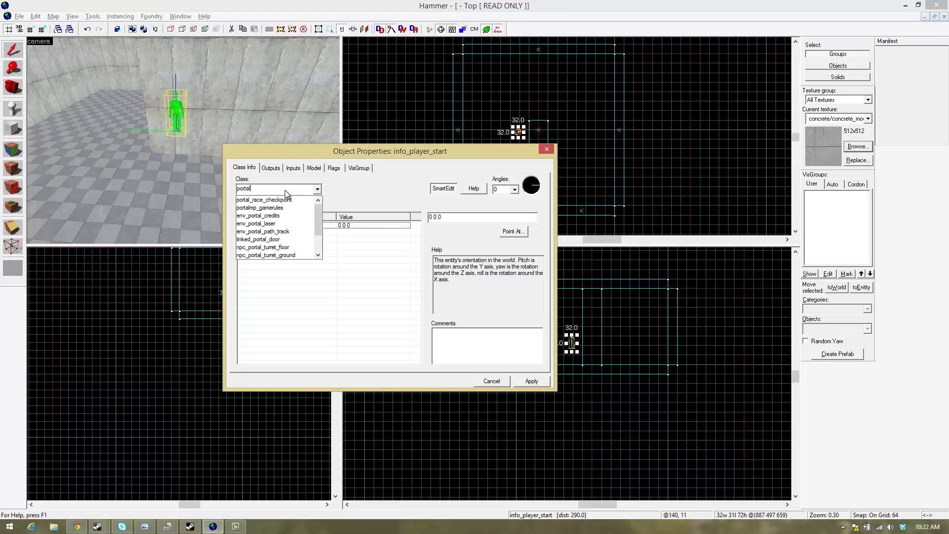
key(BackSpace)
key(BackSpace)
key(BackSpace)
key(BackSpace)
key(BackSpace)
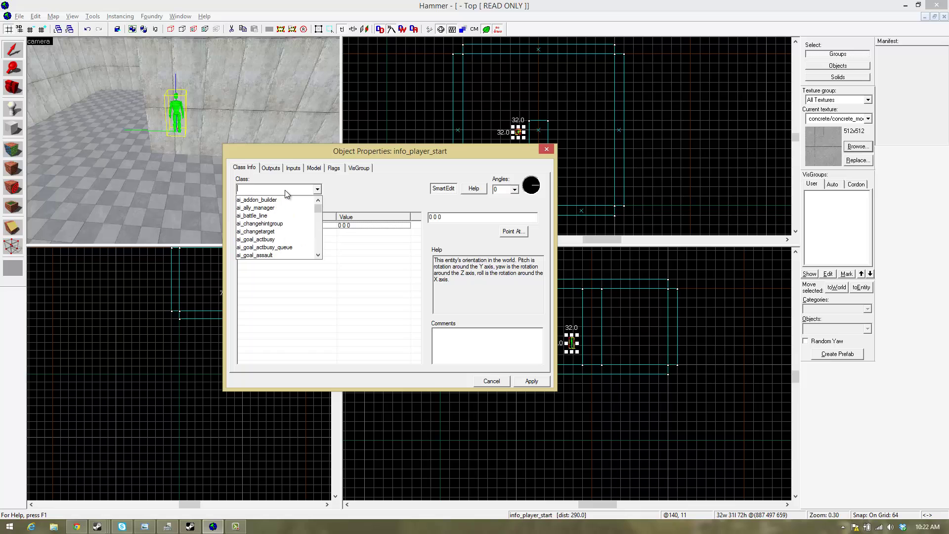
text(rob)
key(BackSpace)
text(p)
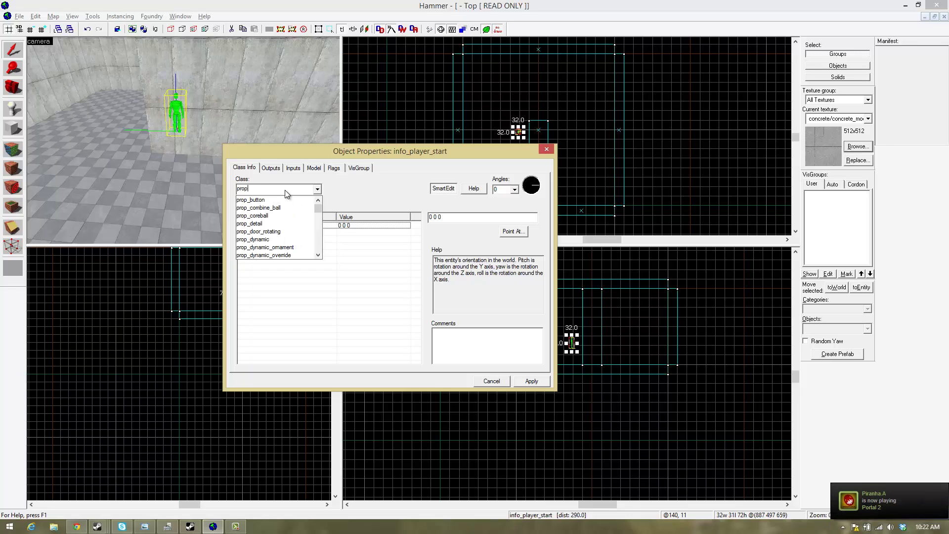
text(_portal)
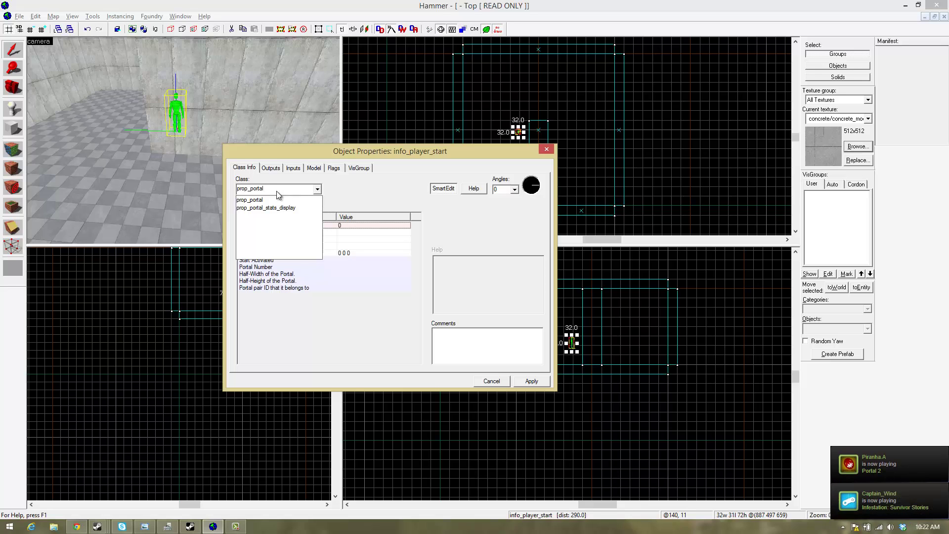
click(258, 199)
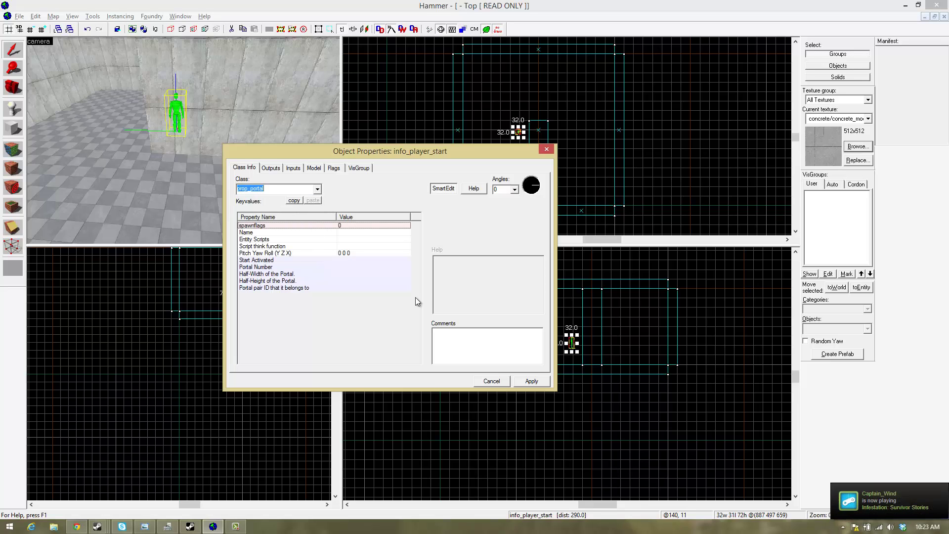
click(544, 381)
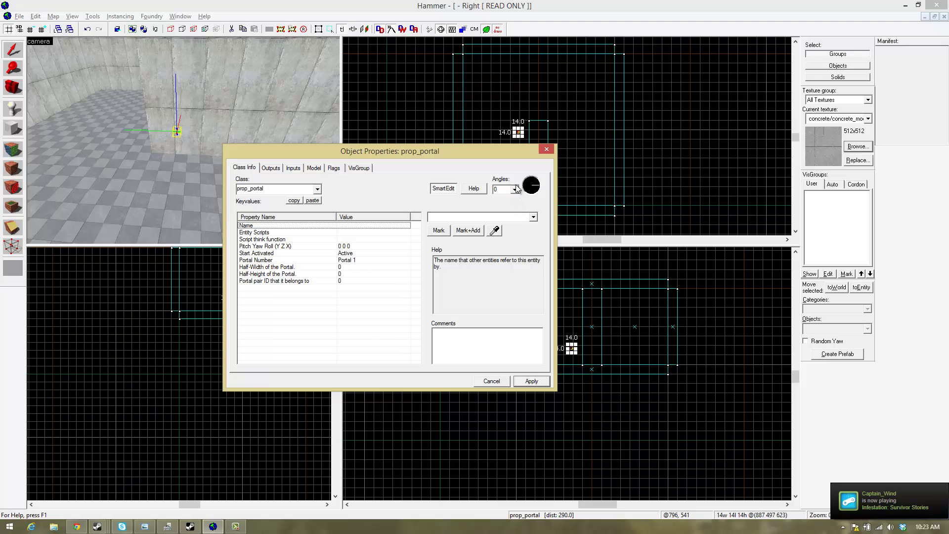
click(546, 149)
- Place a prop_portal on each of the two opposite faces of the dividing wall, with one turned to a yaw of 180
scroll(503, 129, up, 5)
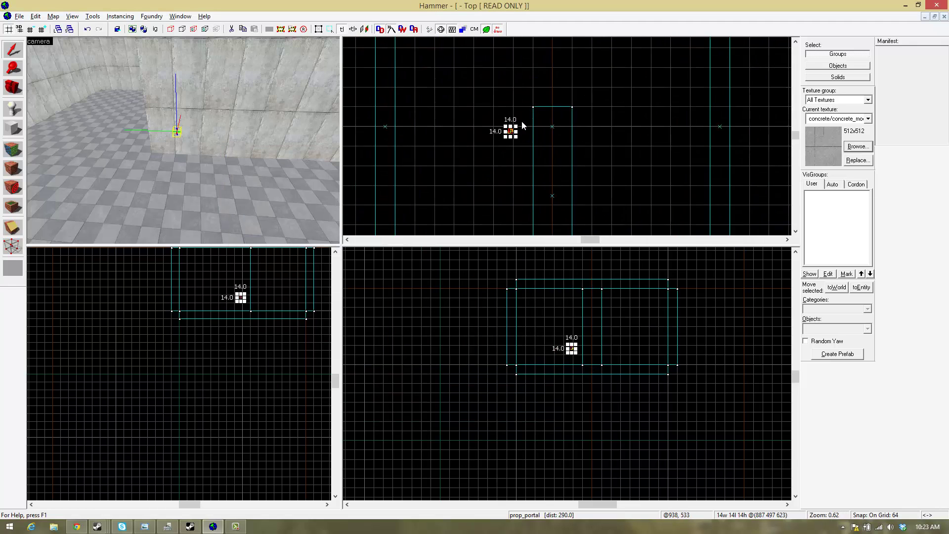
drag(502, 129, 463, 137)
scroll(528, 95, down, 8)
scroll(625, 122, down, 3)
scroll(629, 143, up, 2)
scroll(611, 136, up, 2)
scroll(617, 137, up, 3)
- Name the portal with the 180 yaw portal1, apply it and close its properties
click(469, 126)
key(alt+Return)
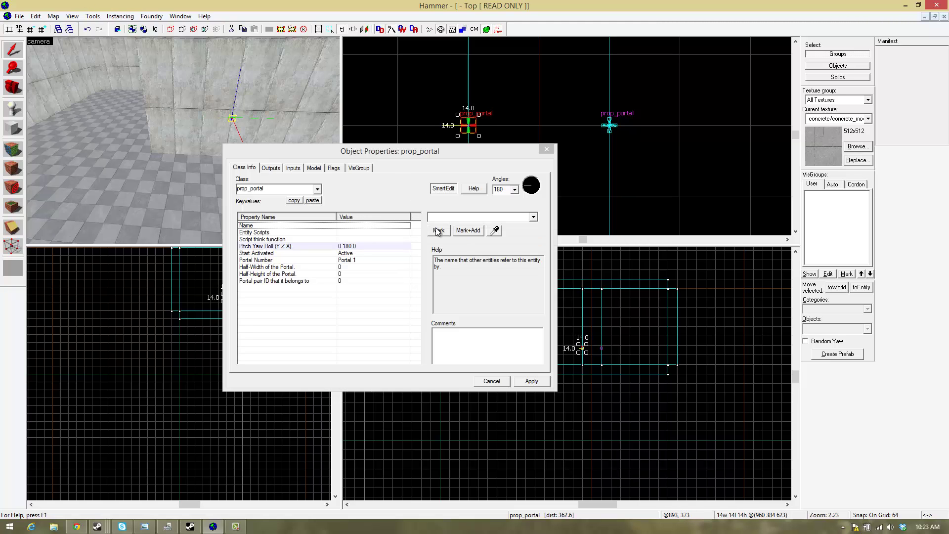
click(473, 216)
text(portal1)
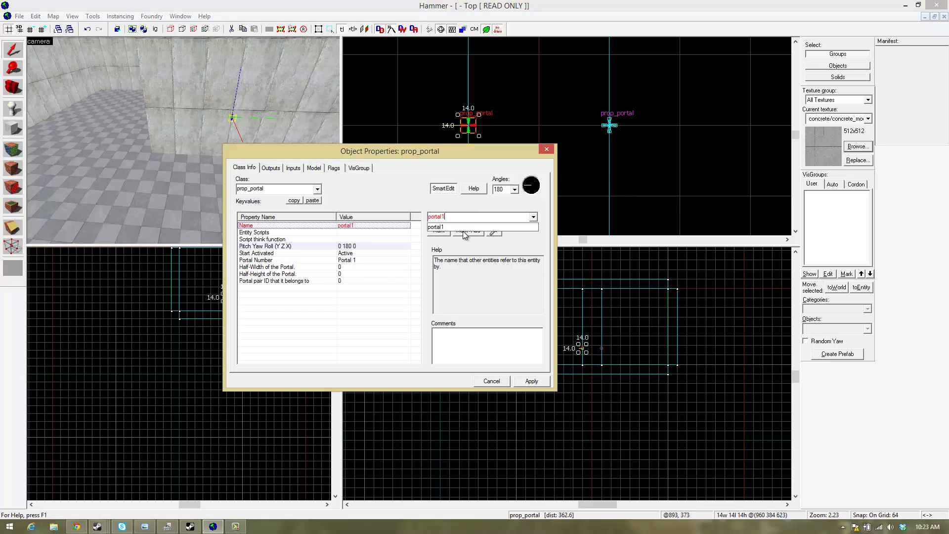
key(Return)
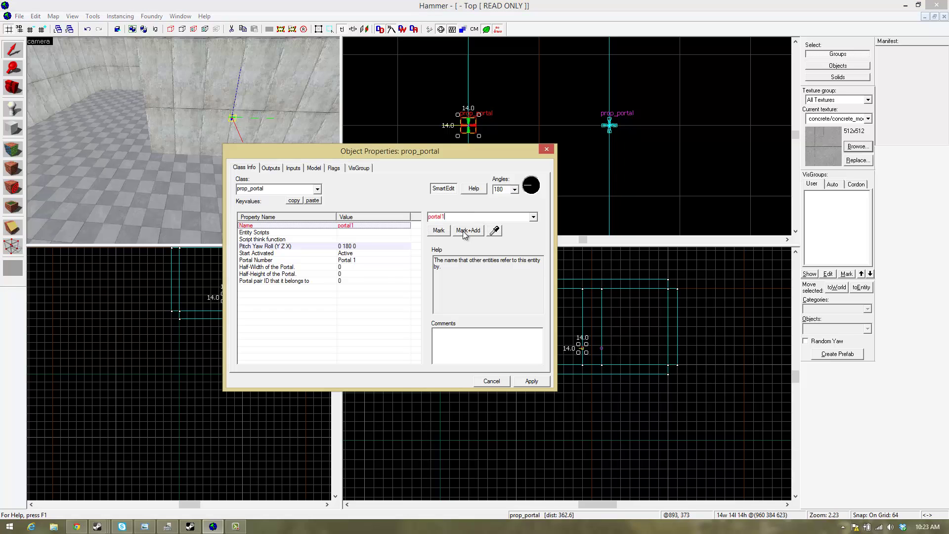
key(Return)
click(463, 231)
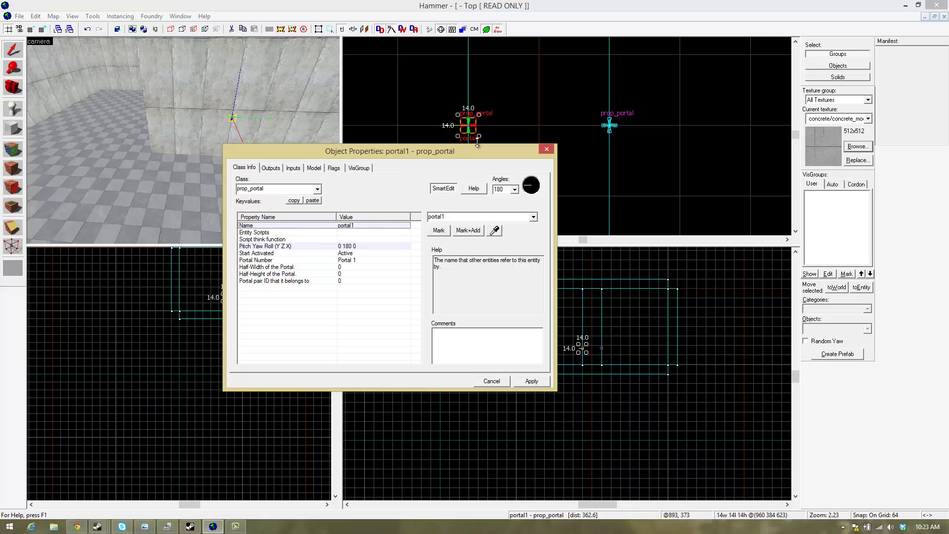
click(546, 150)
- Name the prop_portal on the wall's opposite face Portal2, apply it and close its properties
click(611, 126)
click(614, 125)
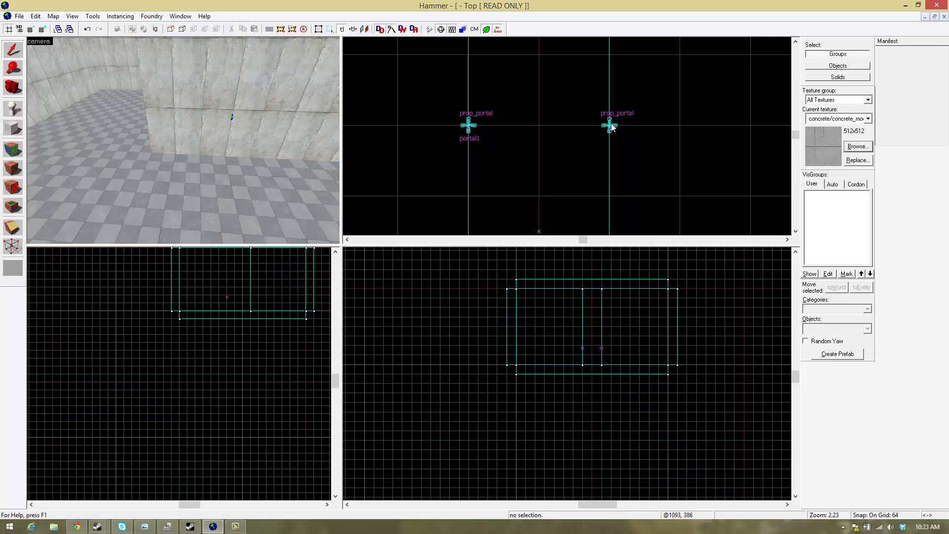
click(610, 125)
click(615, 126)
key(z)
key(w)
key(d)
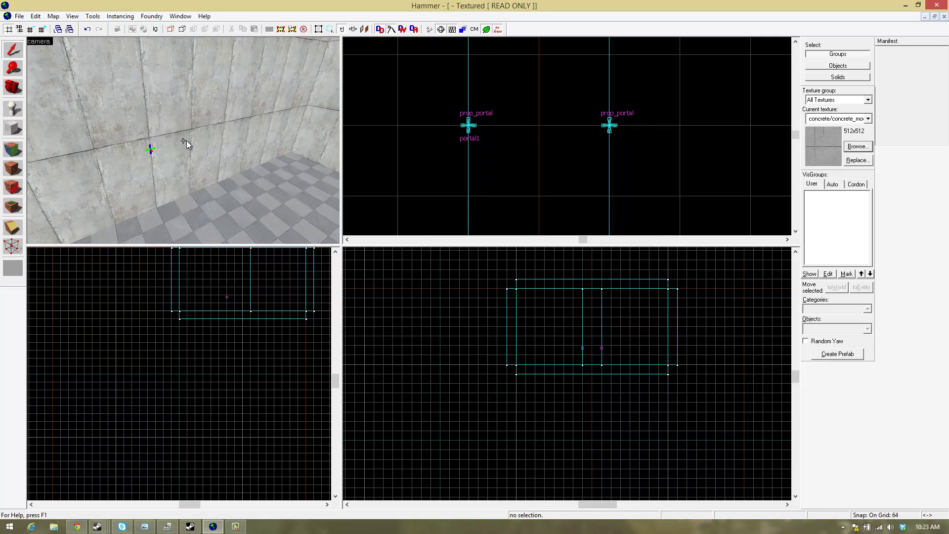
key(z)
double_click(212, 130)
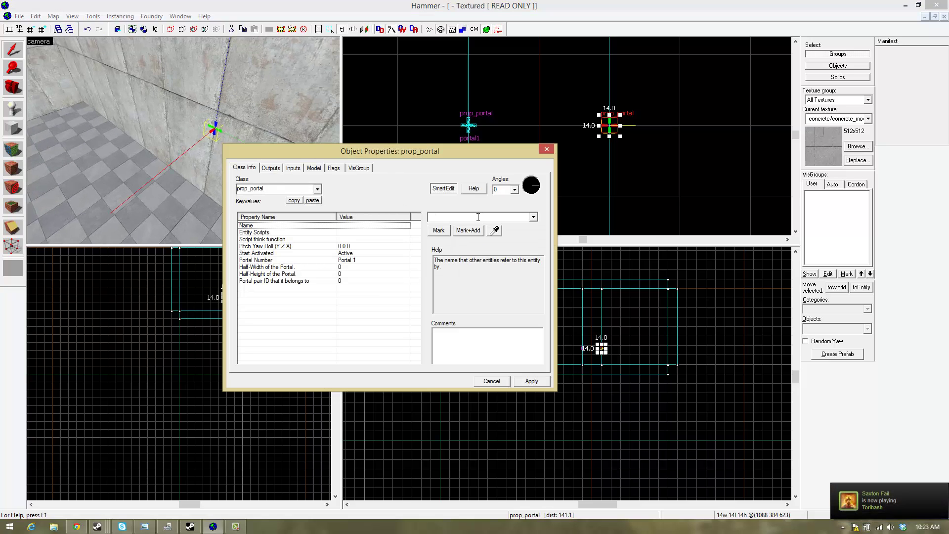
text(Portal2)
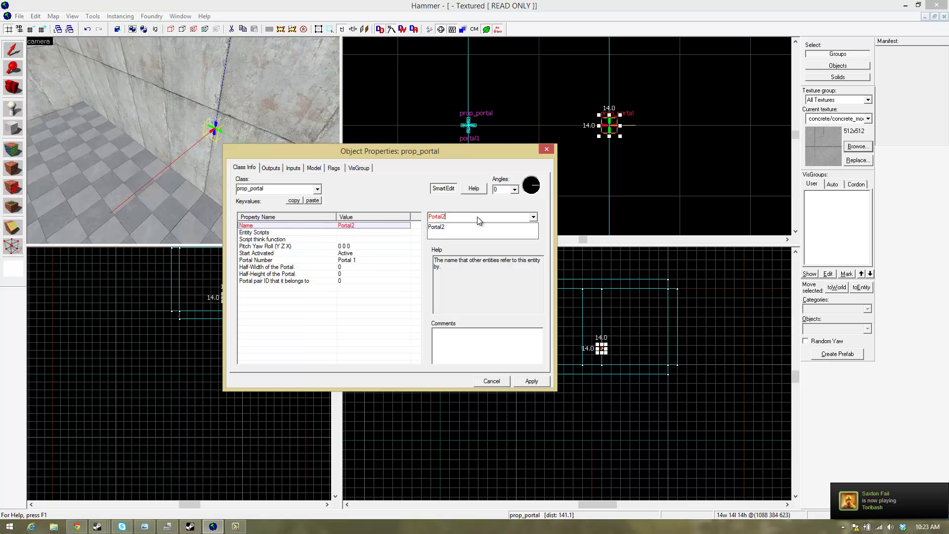
key(Return)
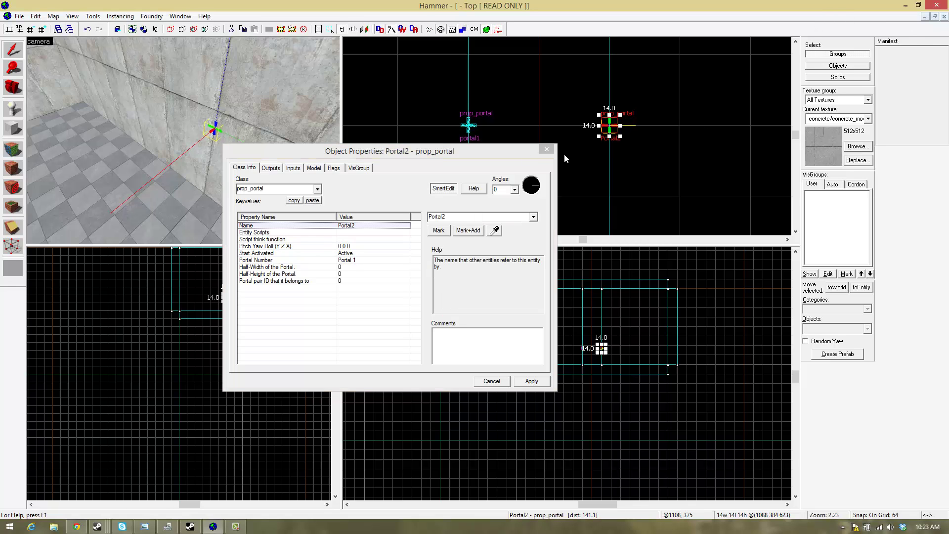
click(545, 150)
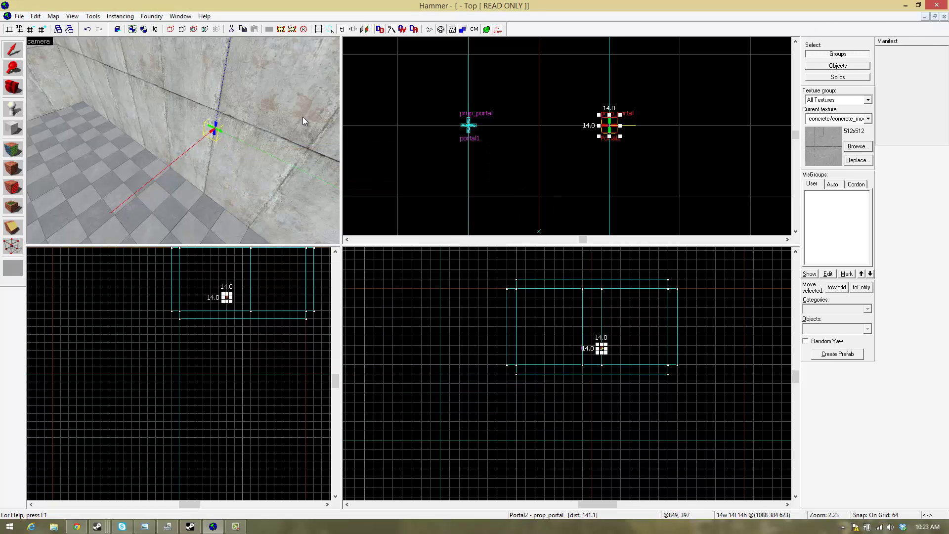
- Select portal1 and Portal2 together and lower both along the dividing wall to a height of 576
key(z)
key(w)
drag(184, 139, 179, 138)
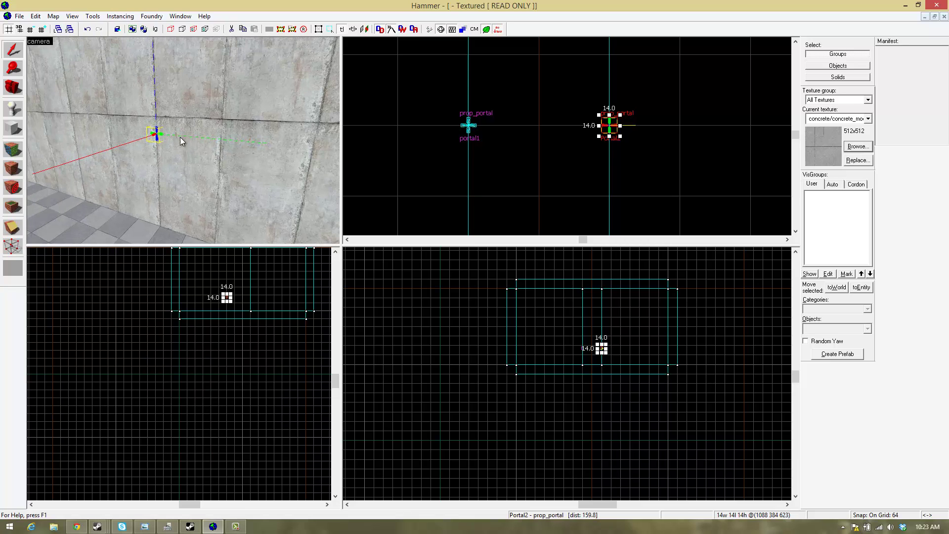
ctrl+click(467, 124)
ctrl+click(221, 127)
key(z)
key(a)
key(z)
ctrl+click(167, 143)
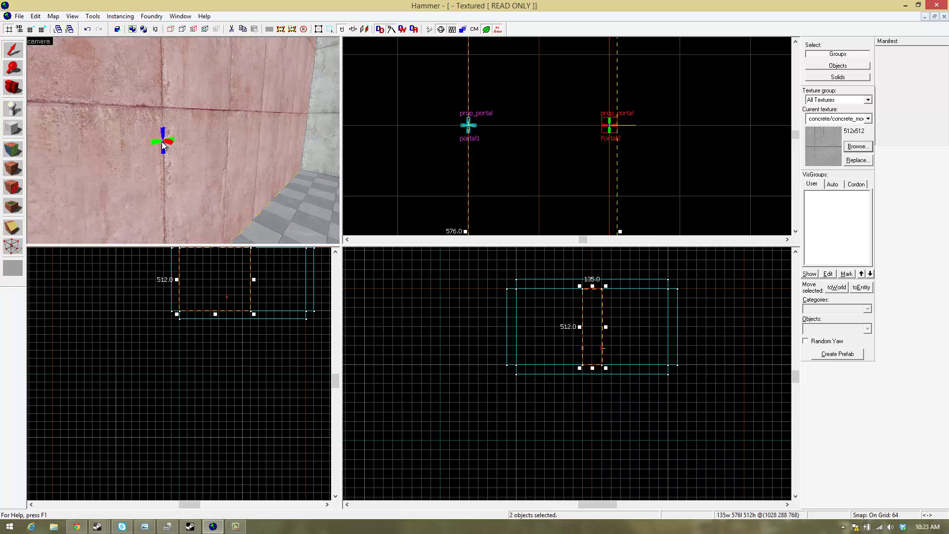
ctrl+click(185, 140)
ctrl+click(169, 142)
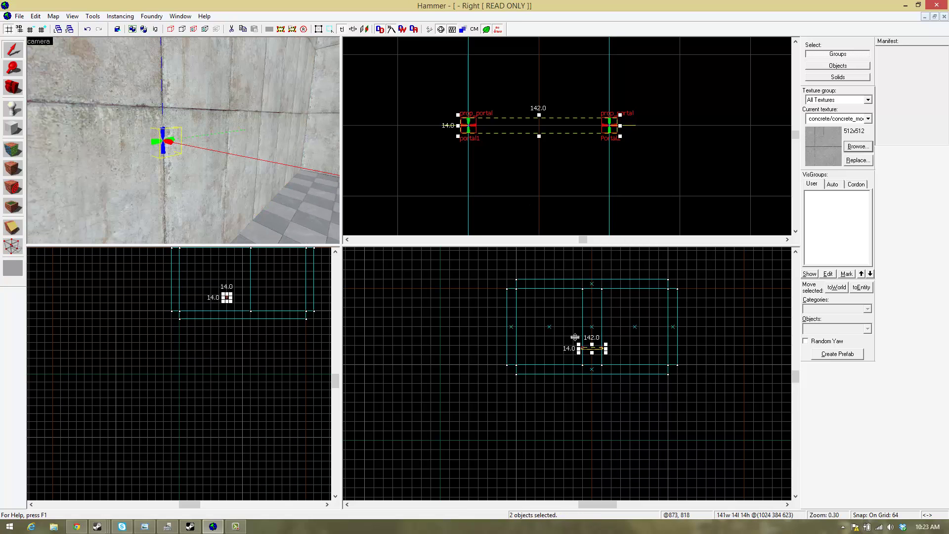
scroll(592, 349, up, 5)
drag(595, 332, 594, 355)
- Select only Portal2 and duplicate it in place on its face of the dividing wall
key(z)
key(d)
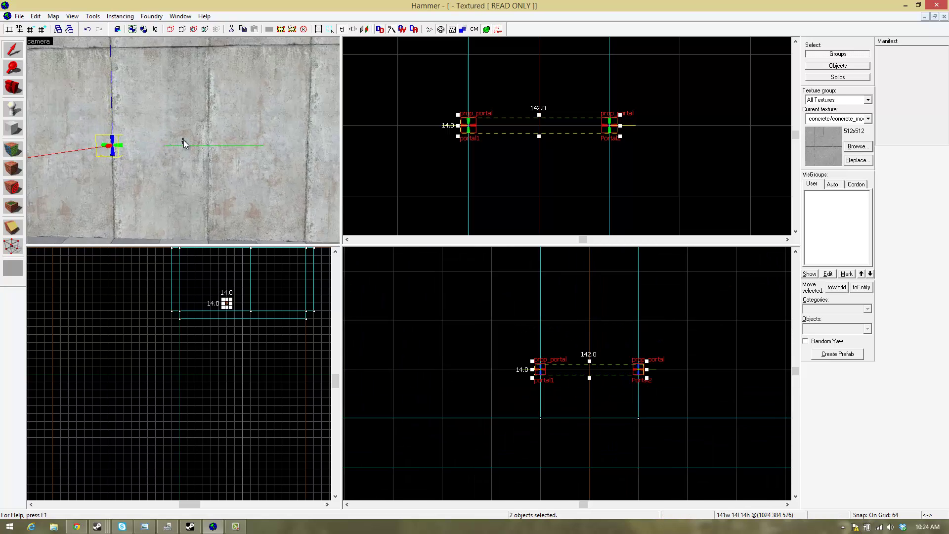
key(w)
key(s)
key(z)
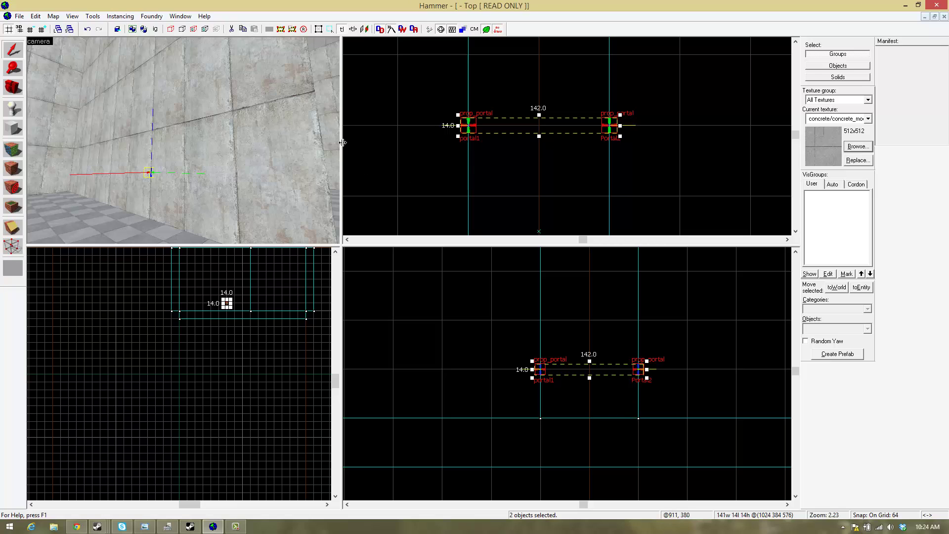
click(148, 173)
click(152, 172)
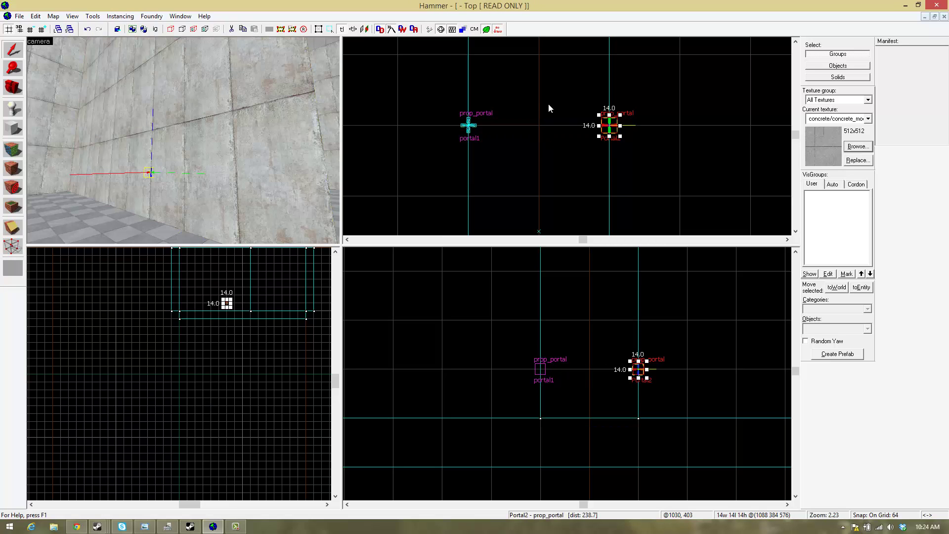
scroll(627, 137, up, 3)
scroll(632, 136, down, 4)
mouse_move(622, 133)
mouse_down()
mouse_move(623, 92)
mouse_move(624, 122)
mouse_up()
- Change the duplicated portal's class to prop_static and apply the change
double_click(624, 121)
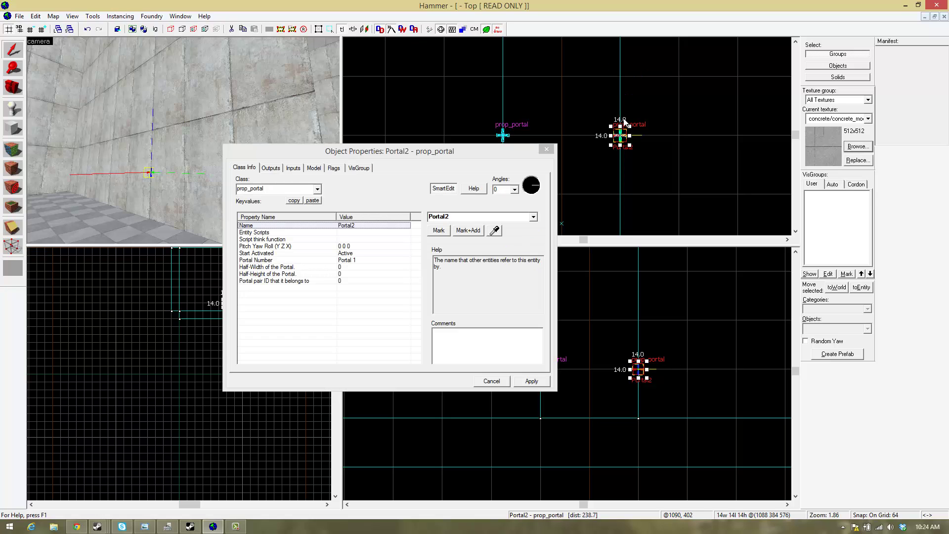
key(BackSpace)
key(BackSpace)
key(BackSpace)
key(BackSpace)
key(BackSpace)
key(BackSpace)
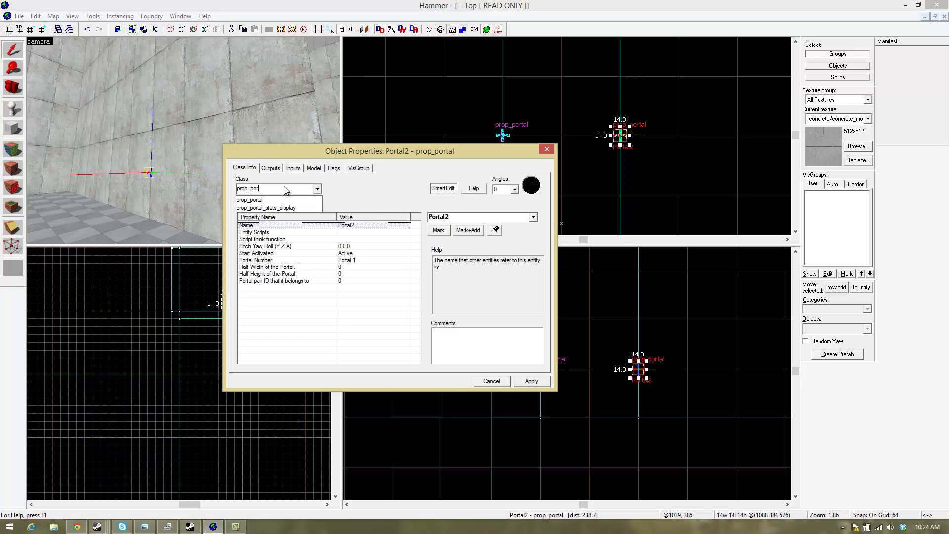
text(static)
key(Return)
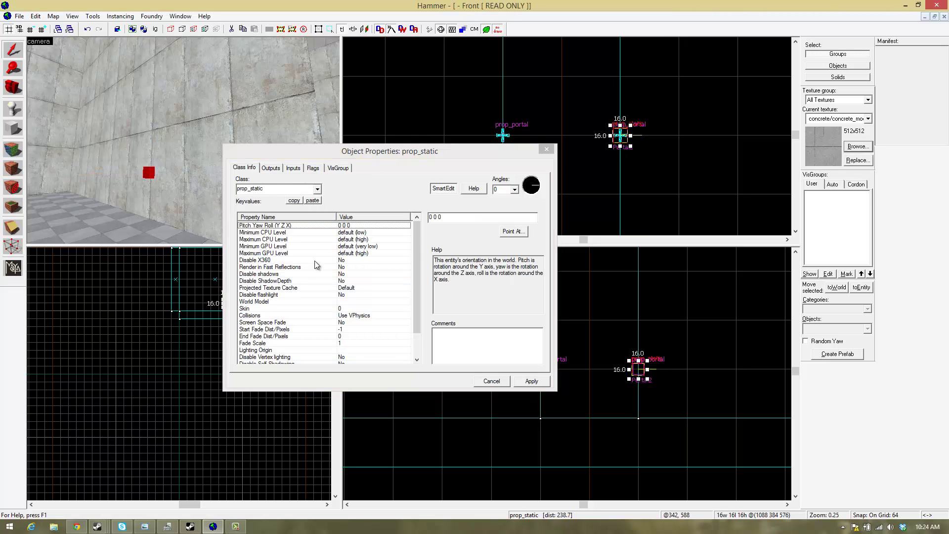
- Browse for the prop_static's World Model and filter the available models by "portal"
click(299, 302)
click(439, 231)
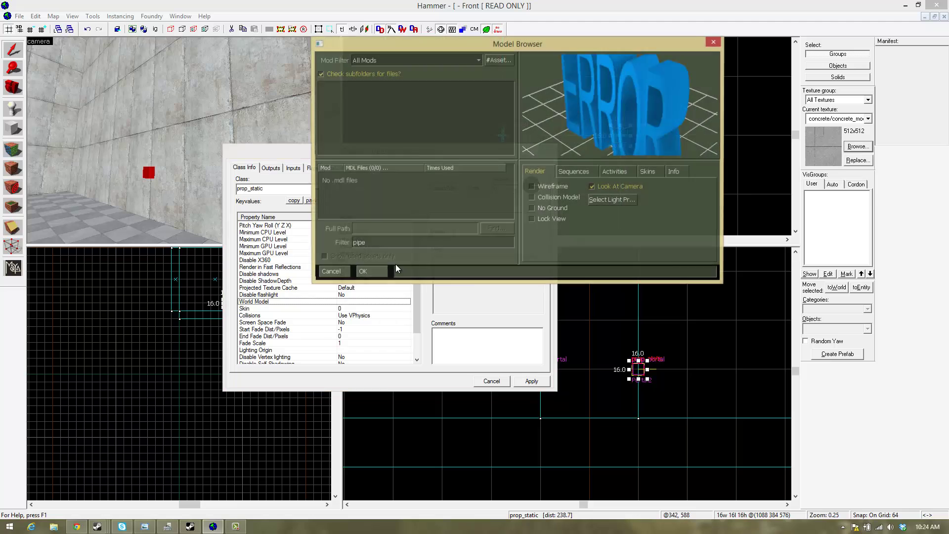
double_click(401, 239)
text(portal)
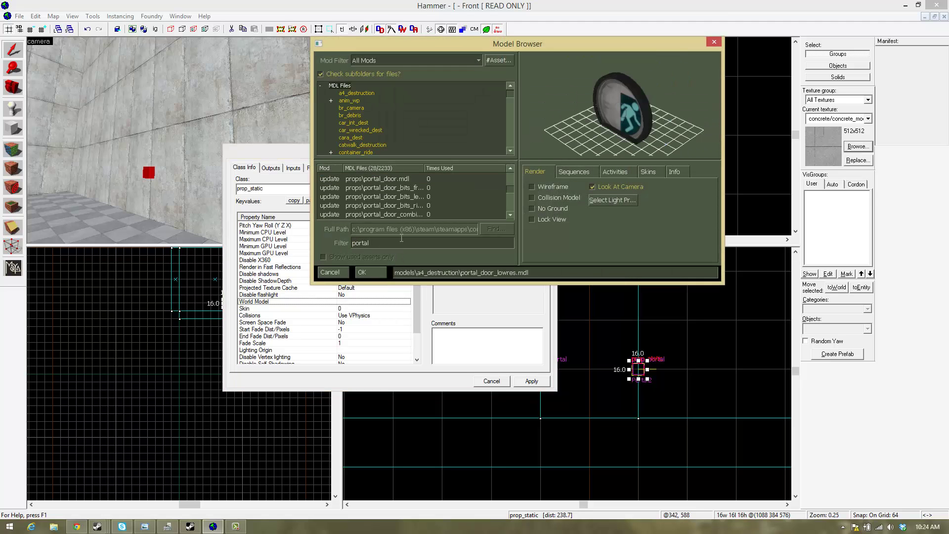
- Choose props\portal_emitter.mdl from the filtered models as the prop_static's World Model
key(Down)
key(Down)
key(Down)
key(Down)
key(Down)
key(Down)
key(Down)
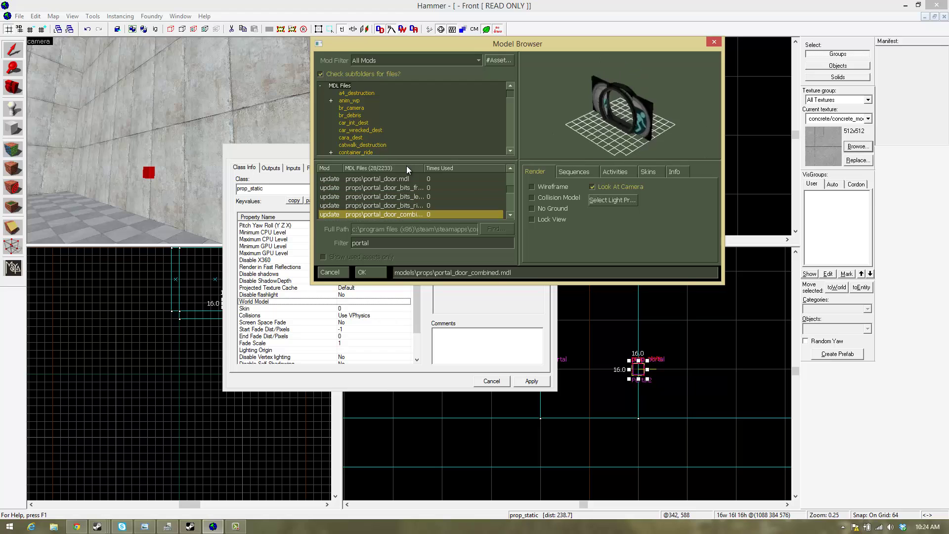
key(Down)
key(Up)
key(Up)
key(Up)
key(Down)
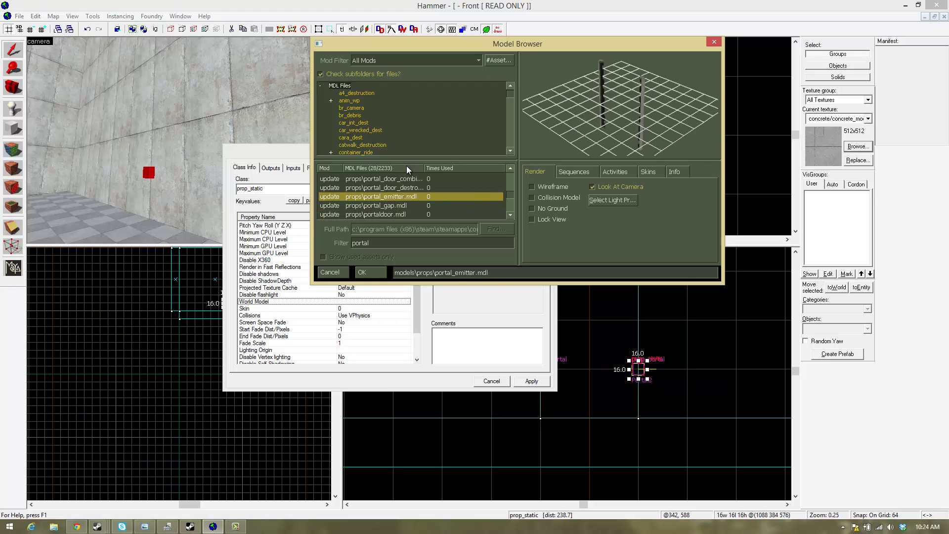
key(Return)
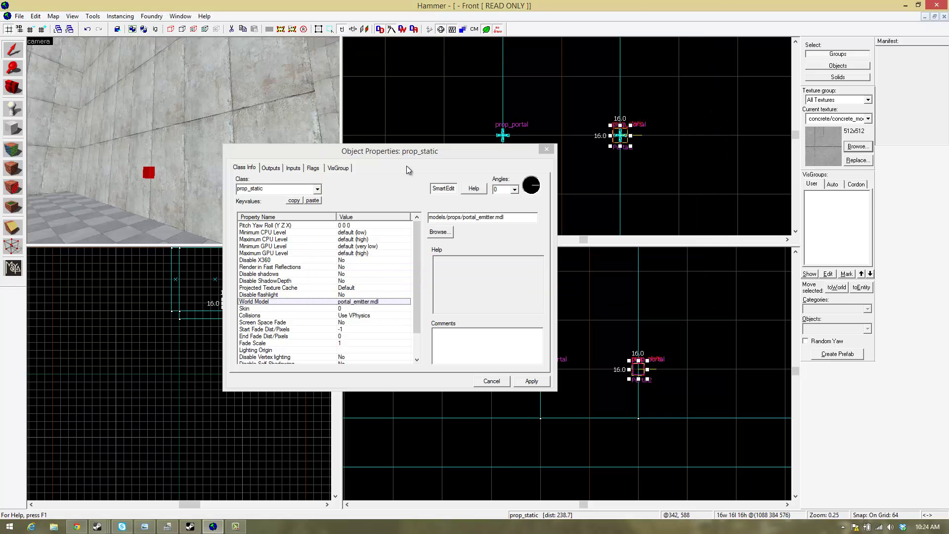
- Preview the skins of portal_emitter.mdl in the model browser, and apply the model to the prop_static on Portal2's face
click(447, 231)
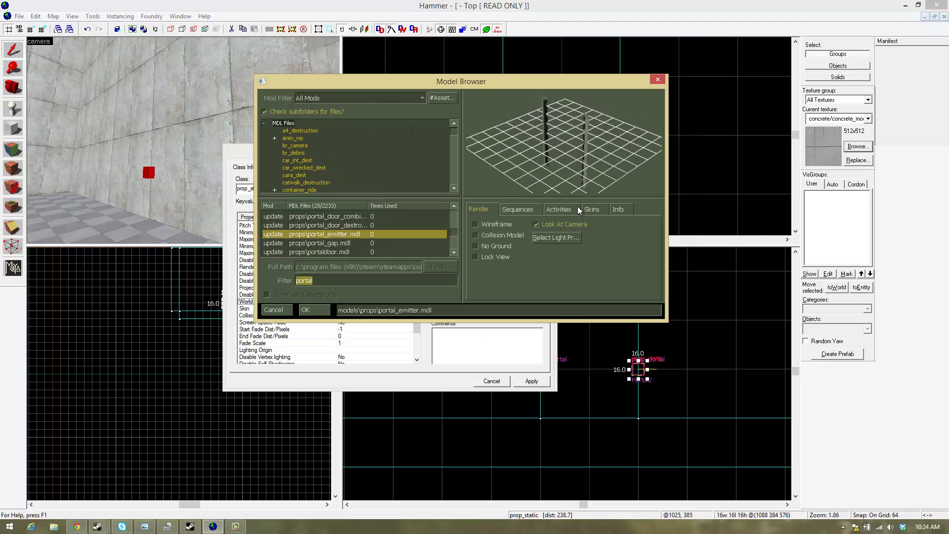
click(588, 208)
click(490, 235)
click(485, 251)
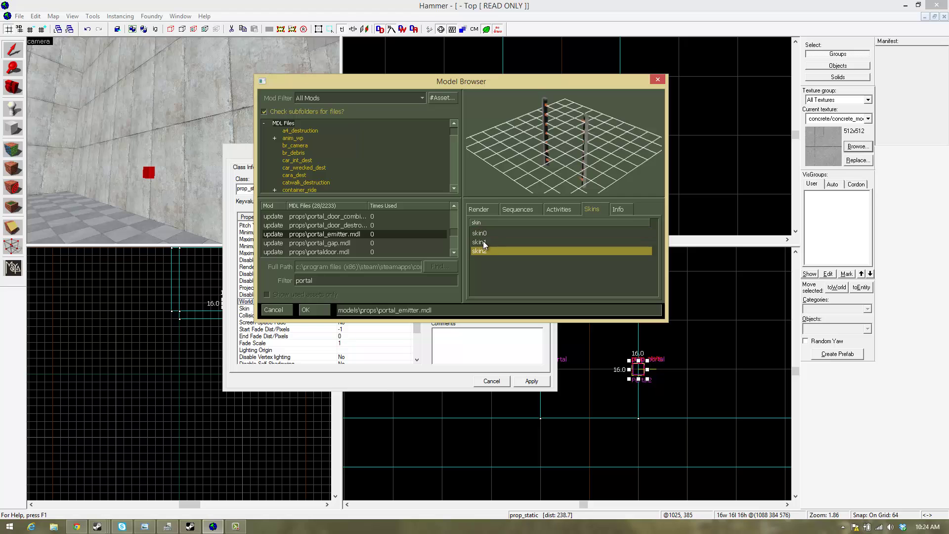
click(483, 243)
click(481, 250)
click(657, 79)
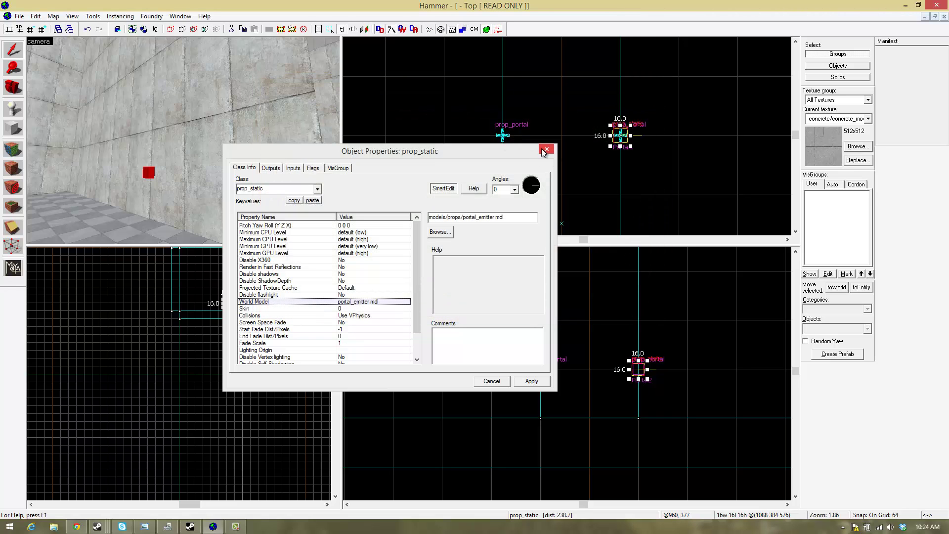
click(532, 381)
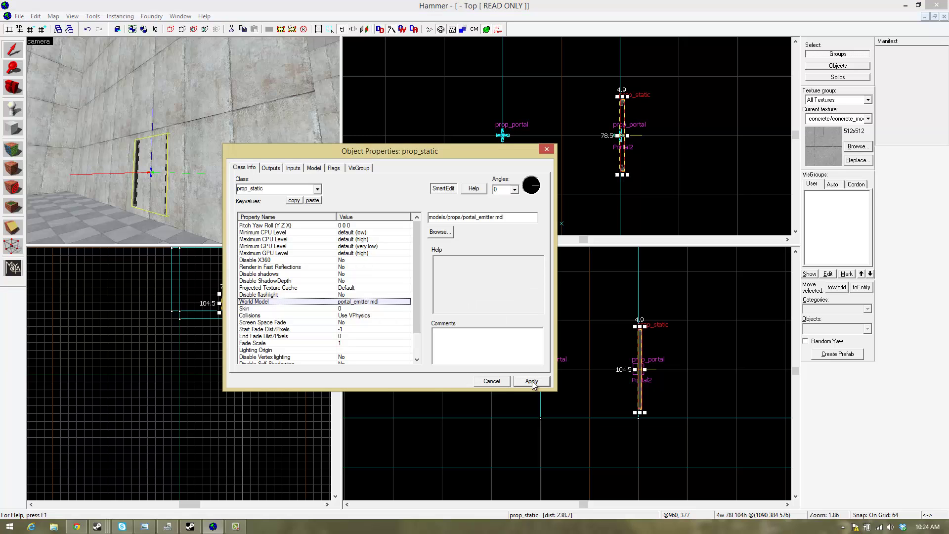
click(545, 150)
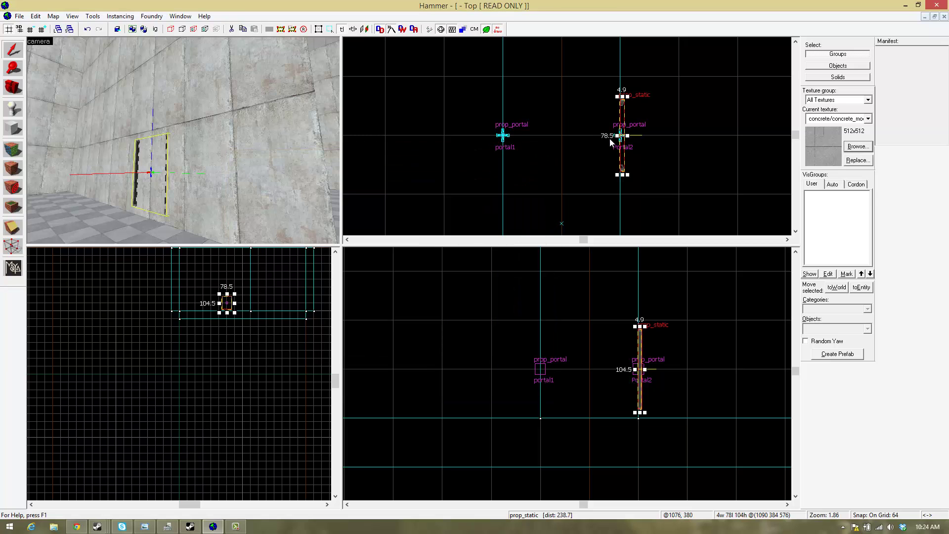
- Duplicate the emitter frame onto portal1's face of the dividing wall and rotate the copy 180 degrees
shift+drag(620, 141, 503, 135)
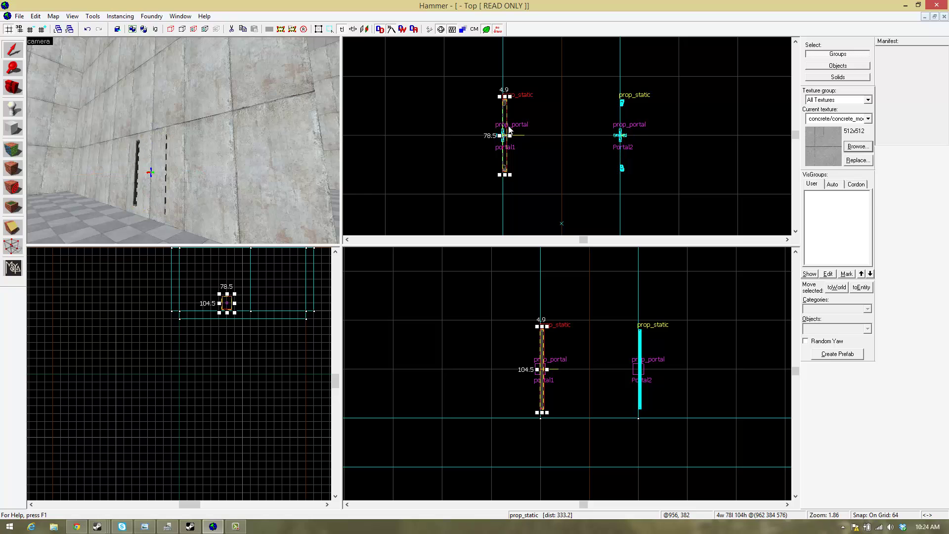
click(506, 106)
drag(510, 97, 496, 191)
- Open Portal2's properties and select Portal 1 as its Portal Number
key(z)
key(w)
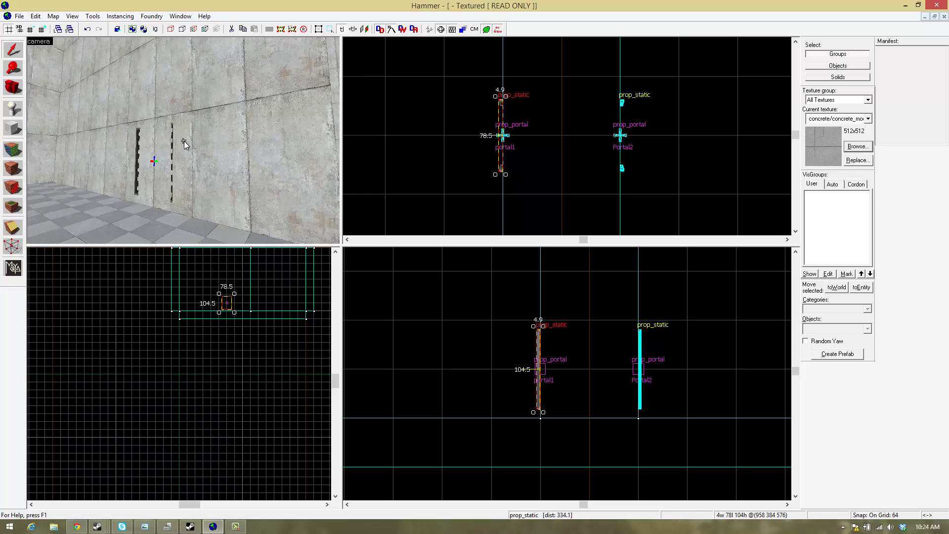
key(a)
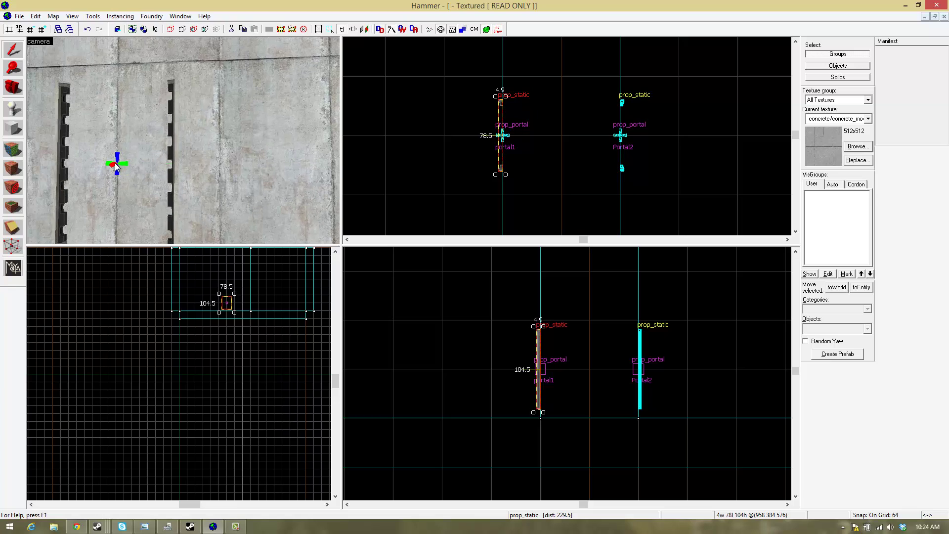
double_click(115, 162)
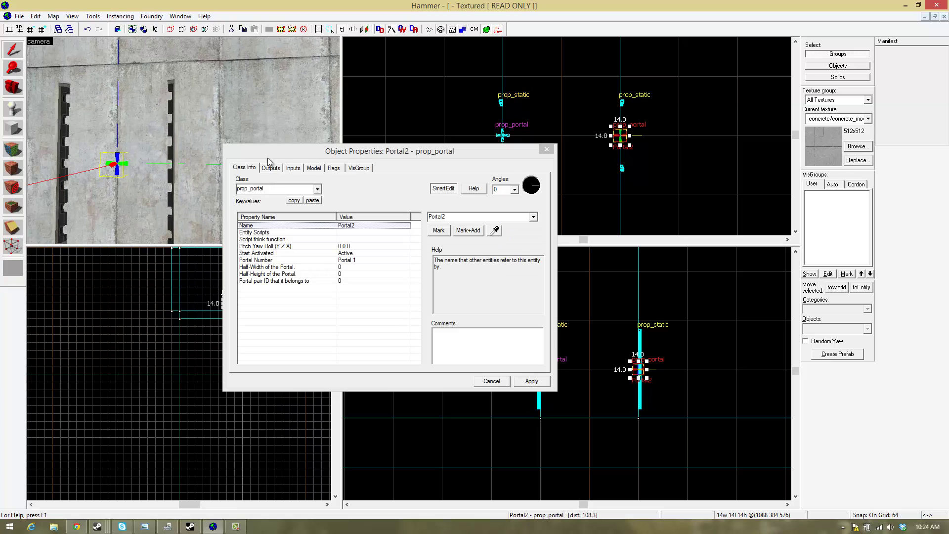
click(348, 261)
click(533, 217)
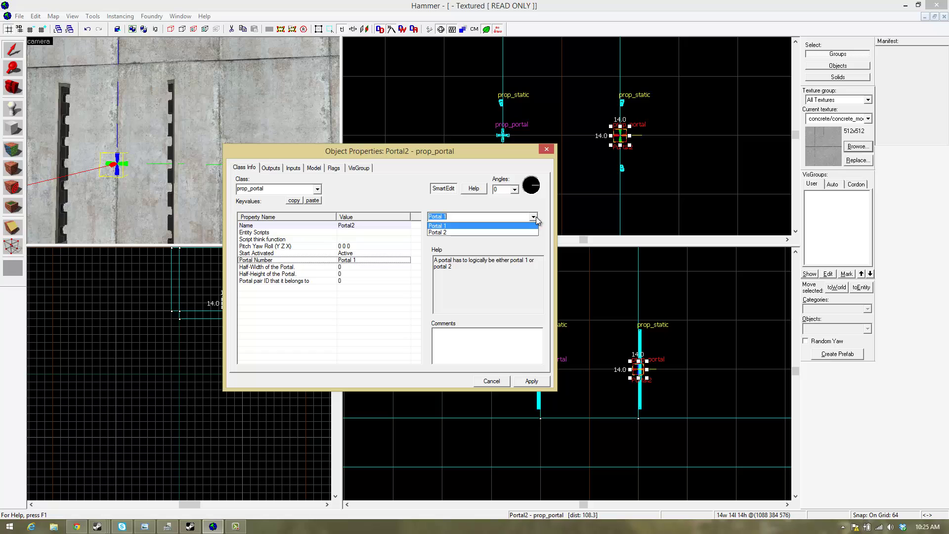
click(456, 233)
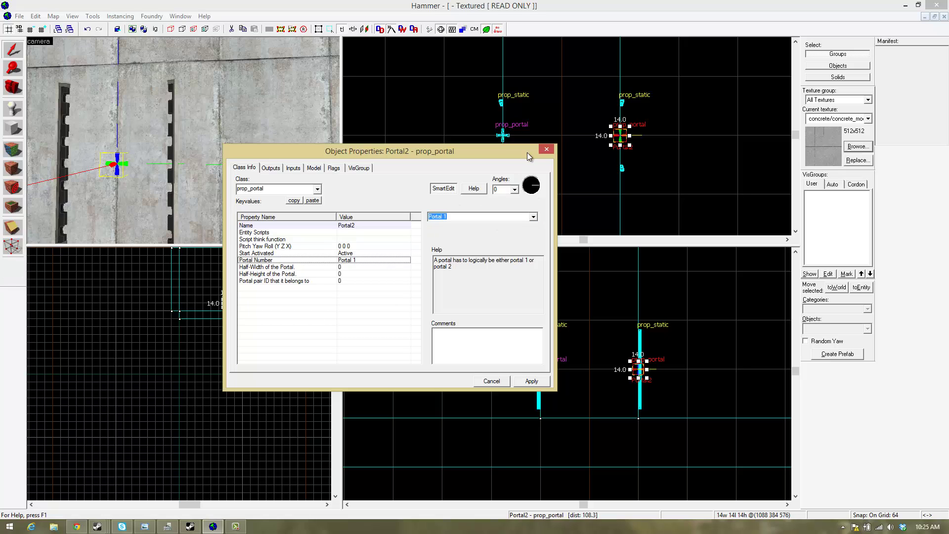
- Set Portal2's half-width to 32 and half-height to 56, and apply the changes
click(345, 267)
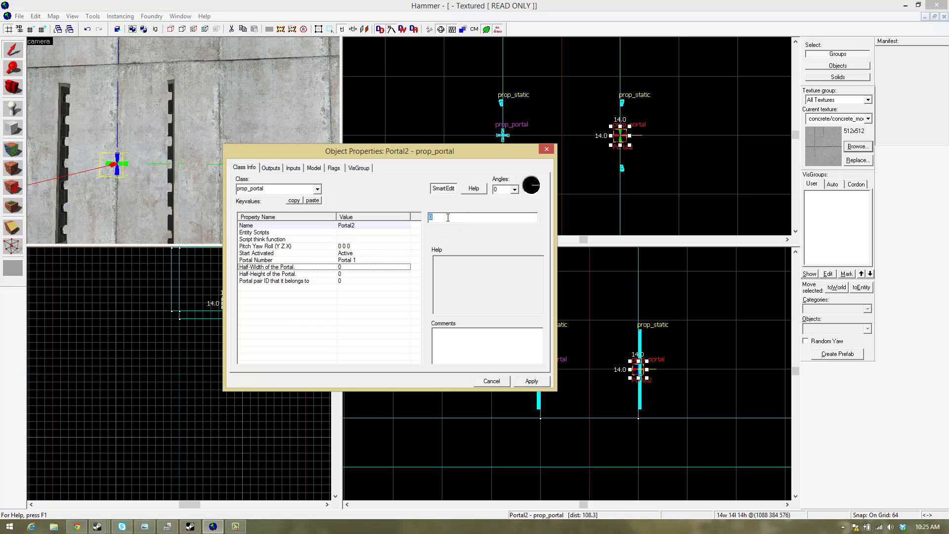
text(32)
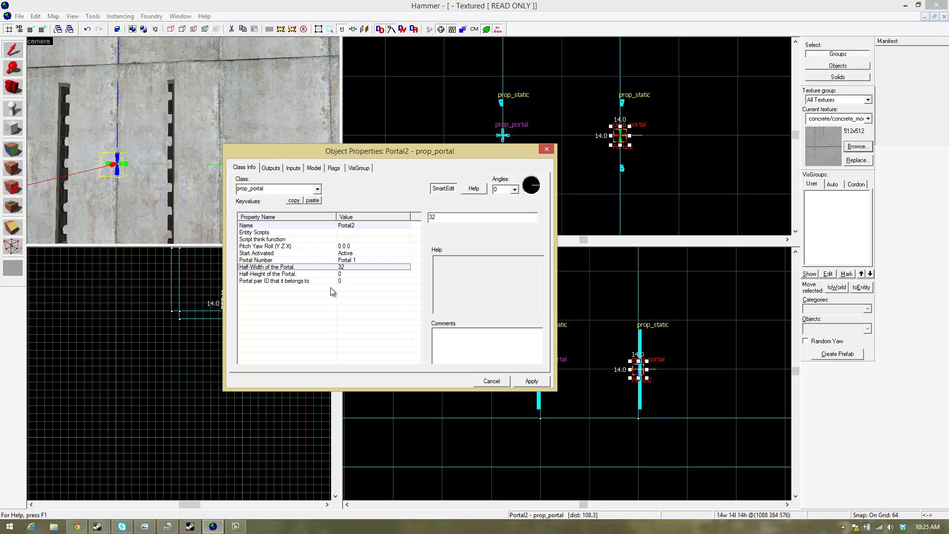
click(345, 276)
click(458, 219)
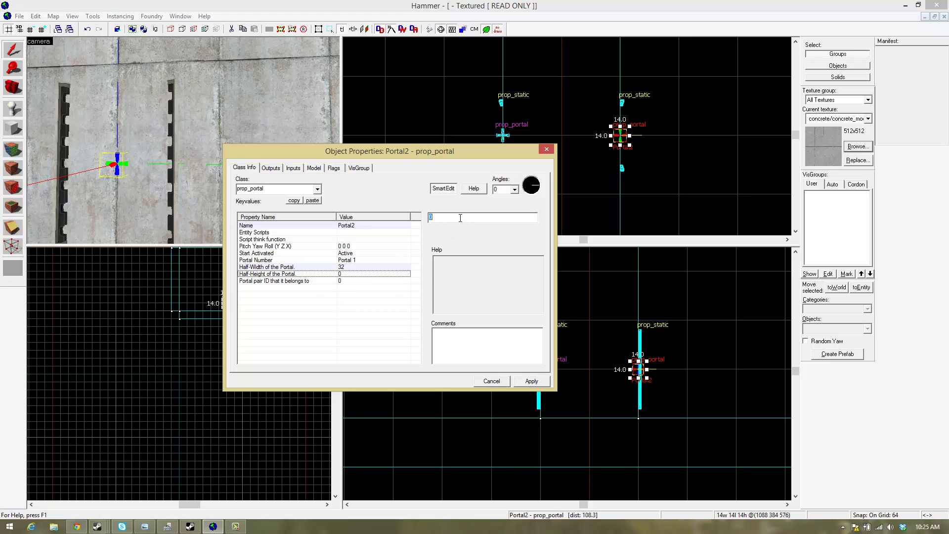
text(56)
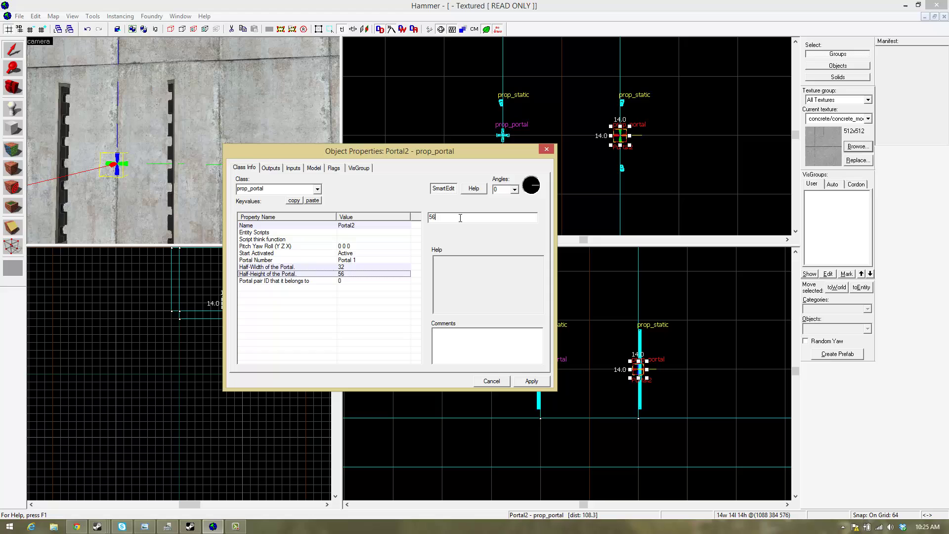
click(532, 377)
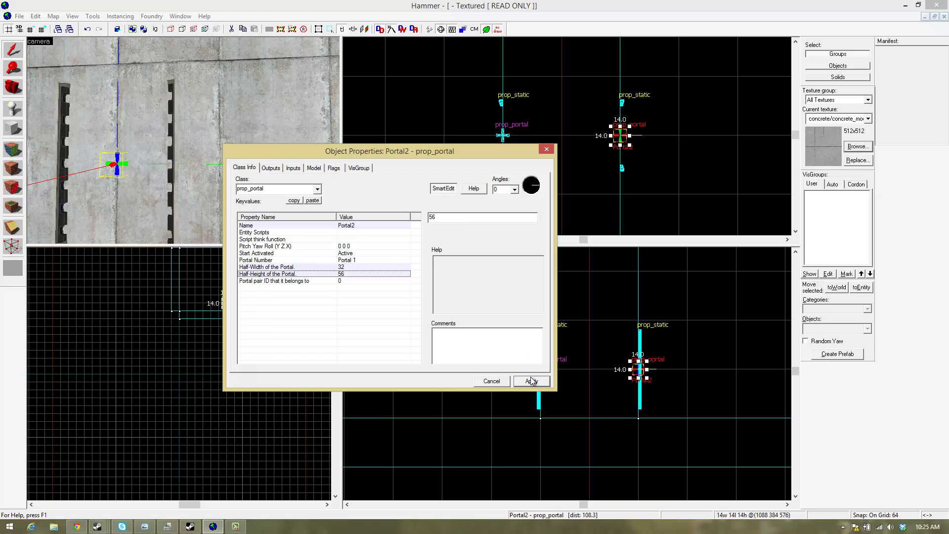
- Inspect Portal2's portal pair ID and close its properties
click(341, 281)
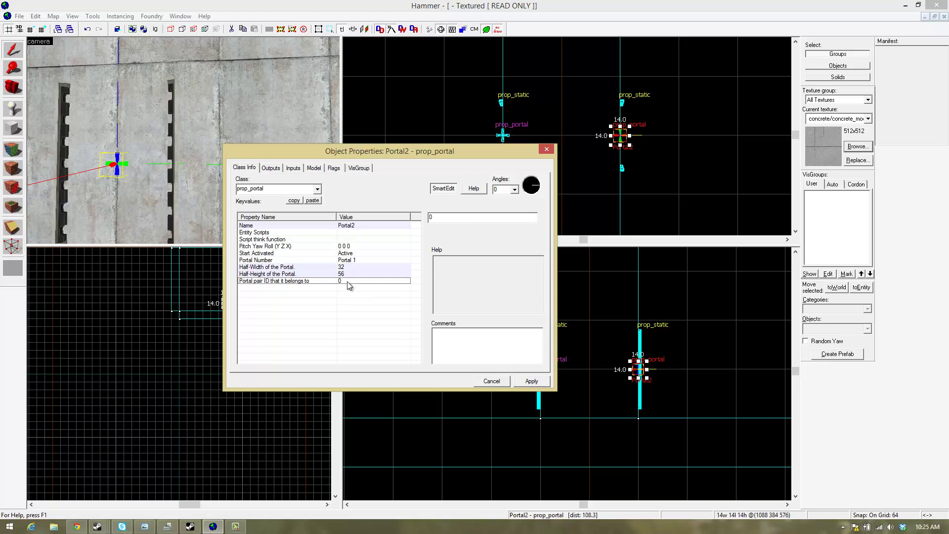
click(447, 216)
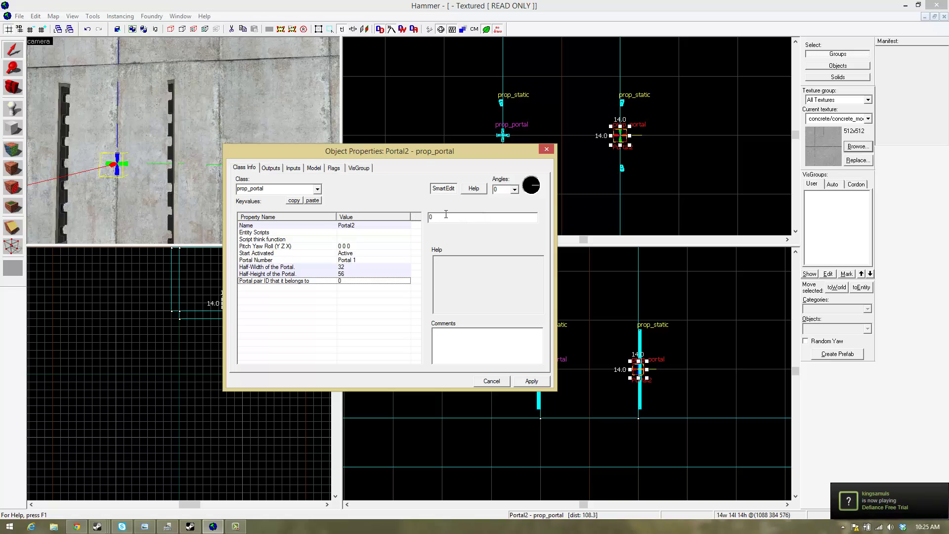
drag(425, 151, 437, 137)
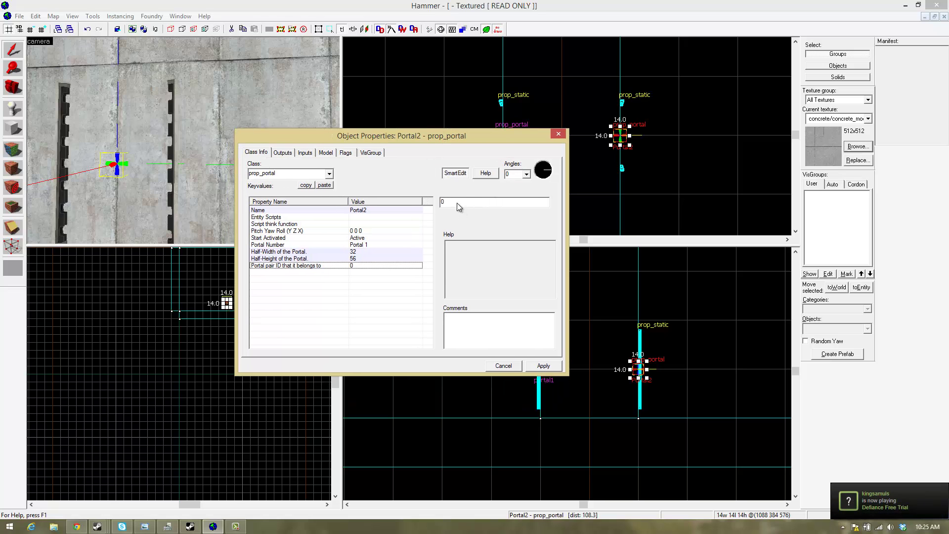
drag(457, 204, 421, 206)
click(556, 125)
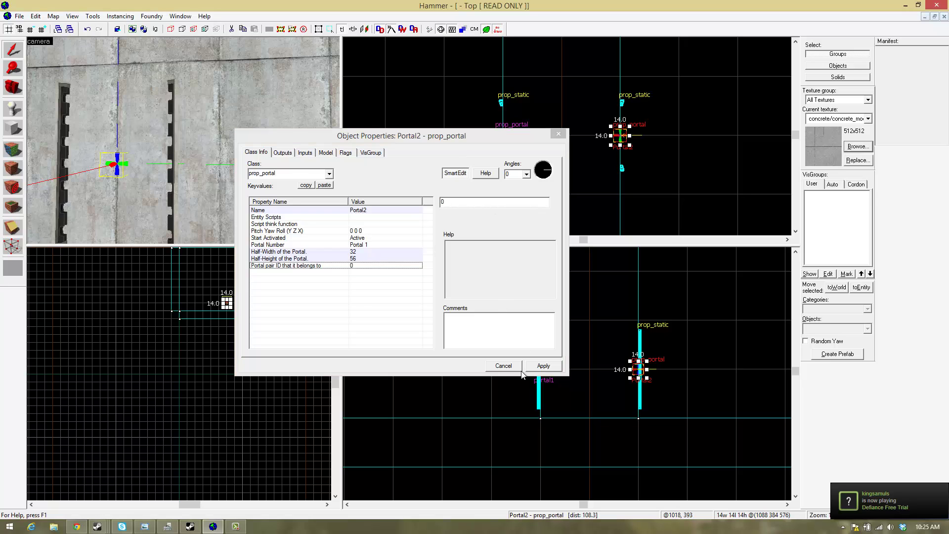
click(558, 133)
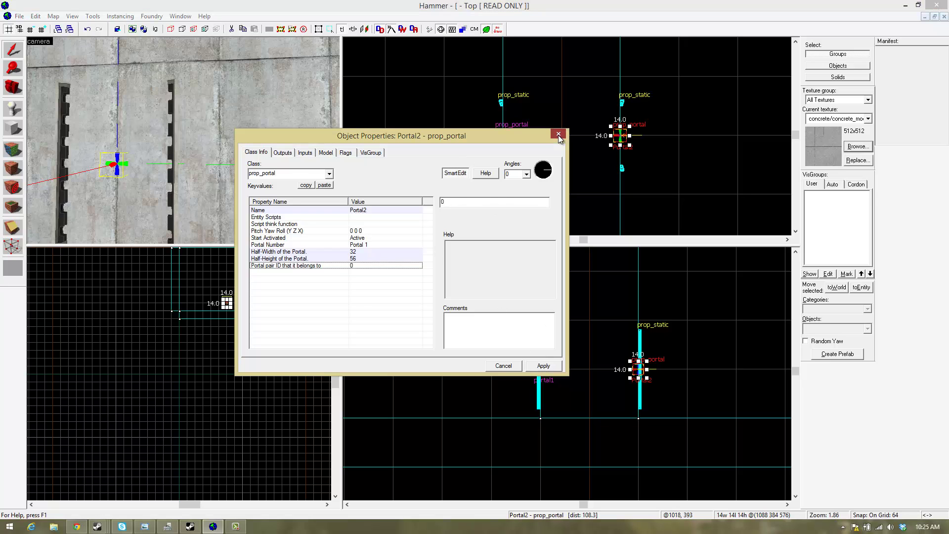
- Set portal1's half-width to 32 and half-height to 56
key(w)
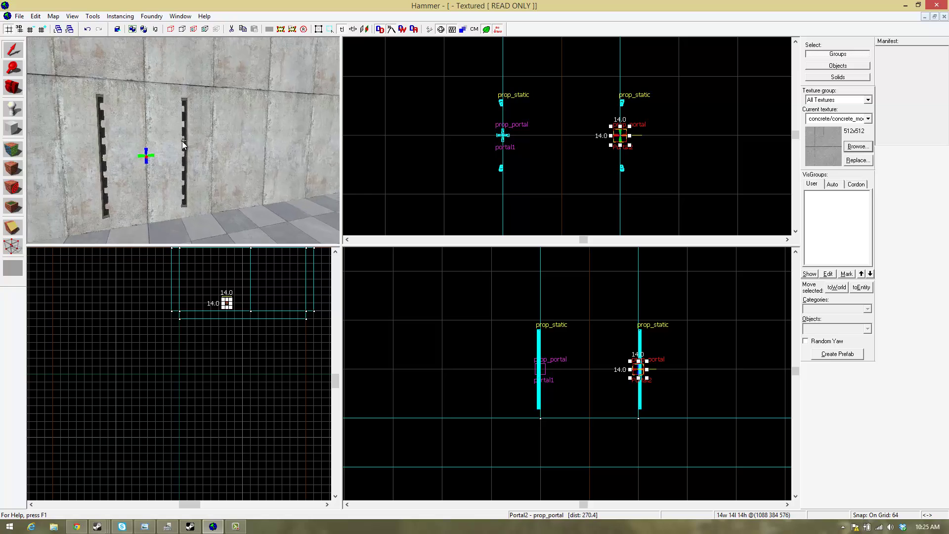
key(z)
click(210, 133)
double_click(210, 134)
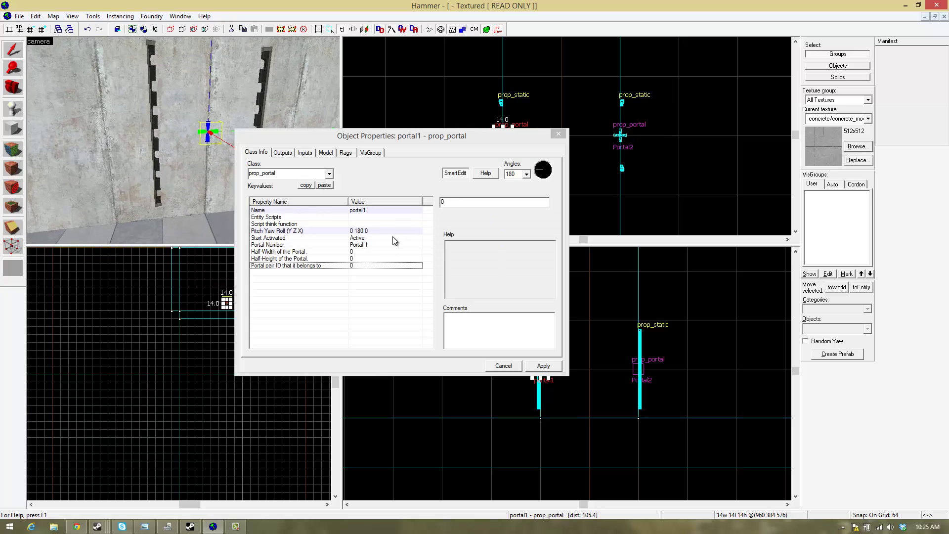
click(363, 251)
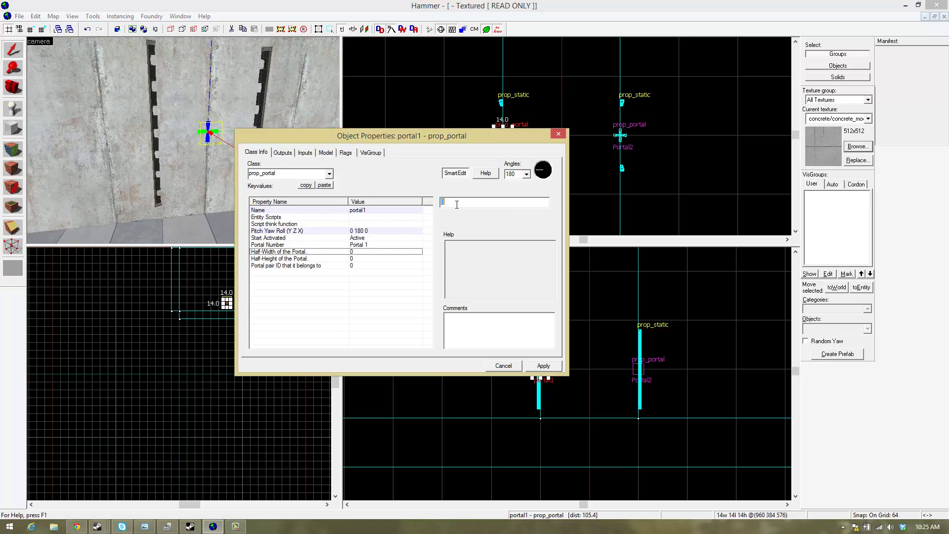
text(32)
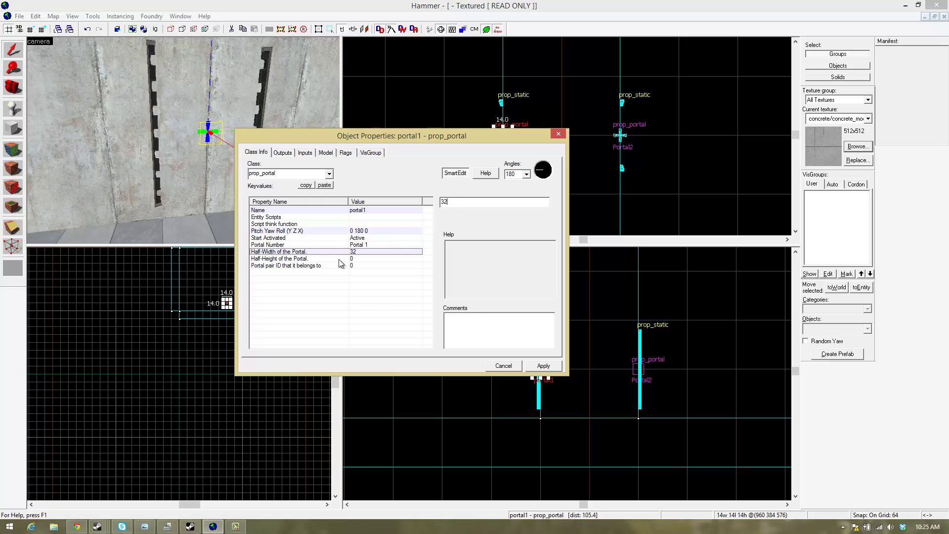
click(339, 259)
text(56)
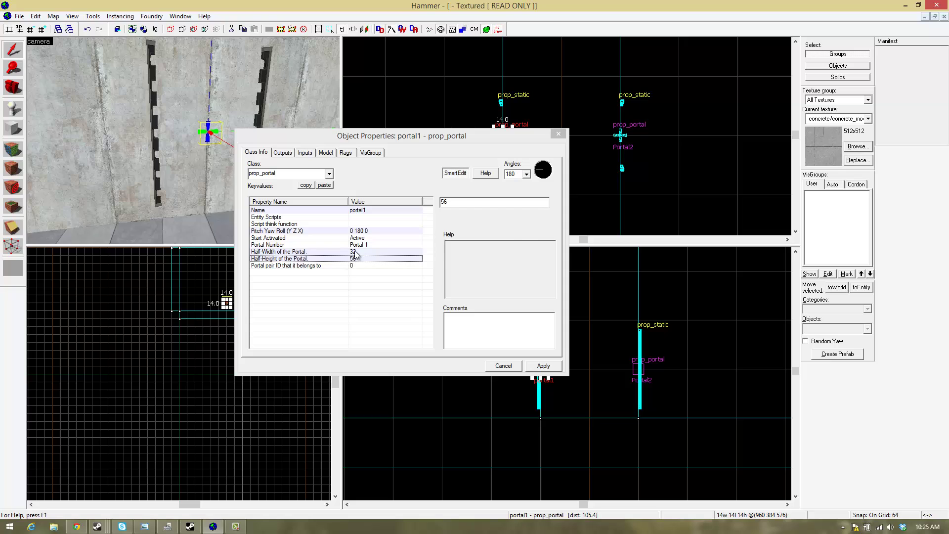
- Set portal1's Portal Number to Portal 2 and apply the changes
click(346, 244)
click(545, 202)
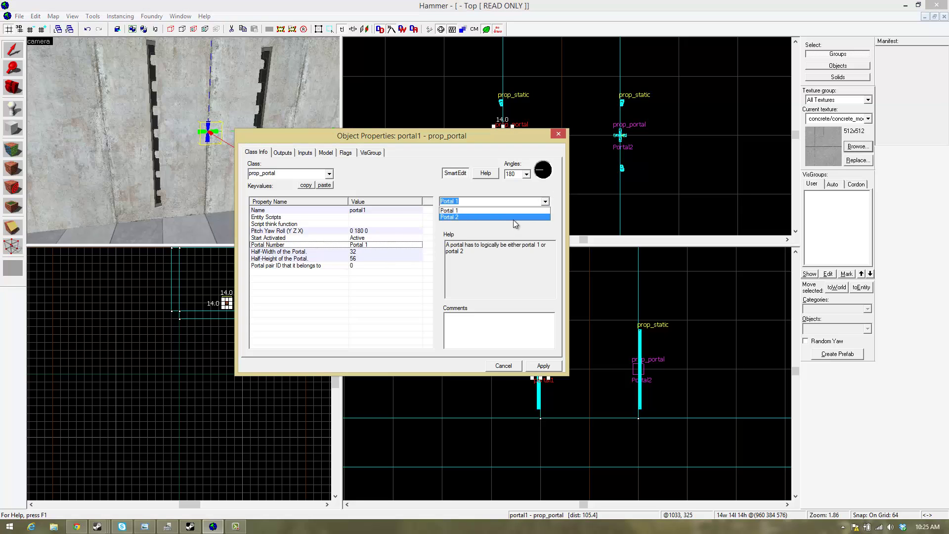
click(514, 218)
click(543, 367)
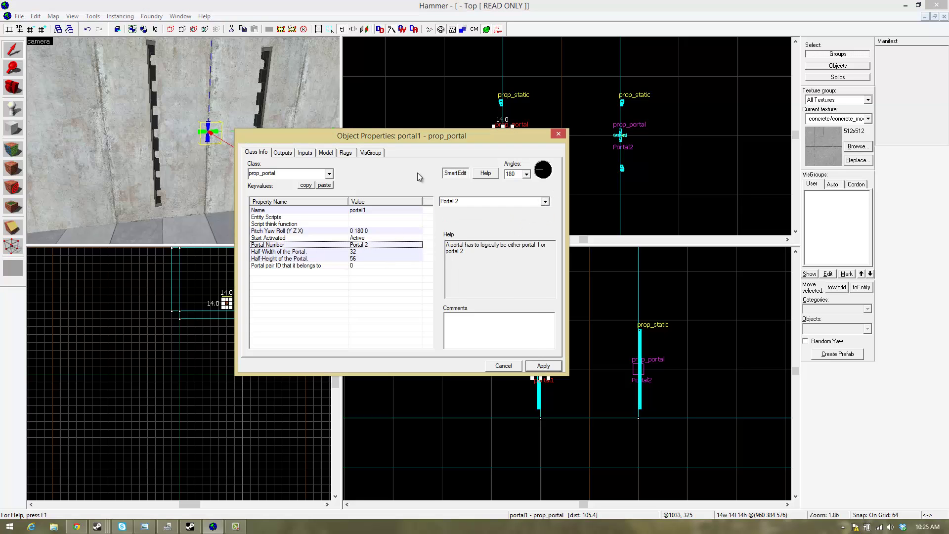
- Set the skin of the emitter frame around portal1 to 2, apply it and close the properties
click(262, 85)
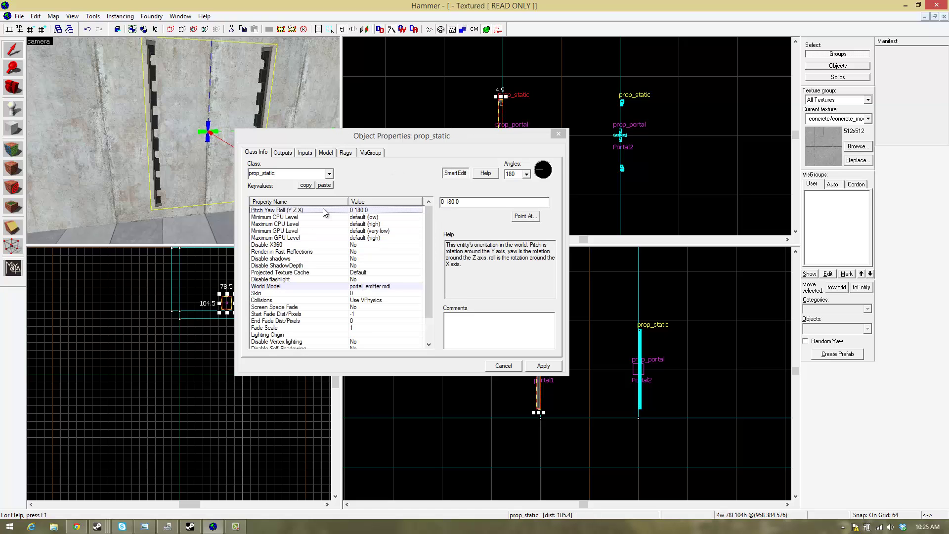
click(323, 295)
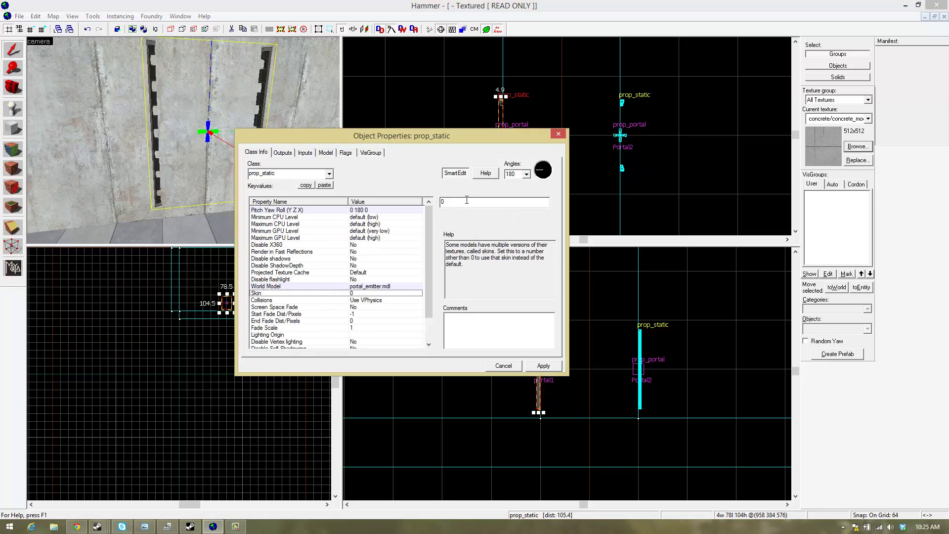
text(2)
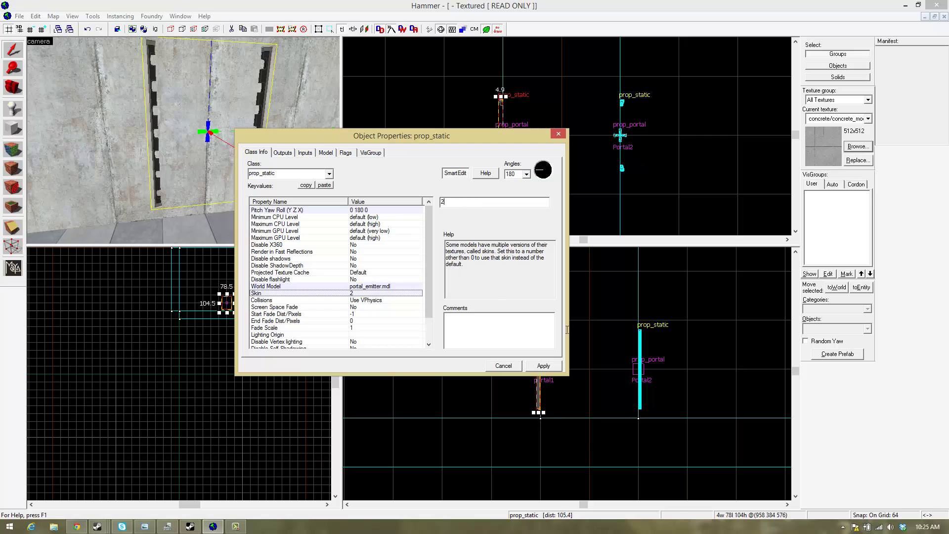
click(553, 365)
click(557, 136)
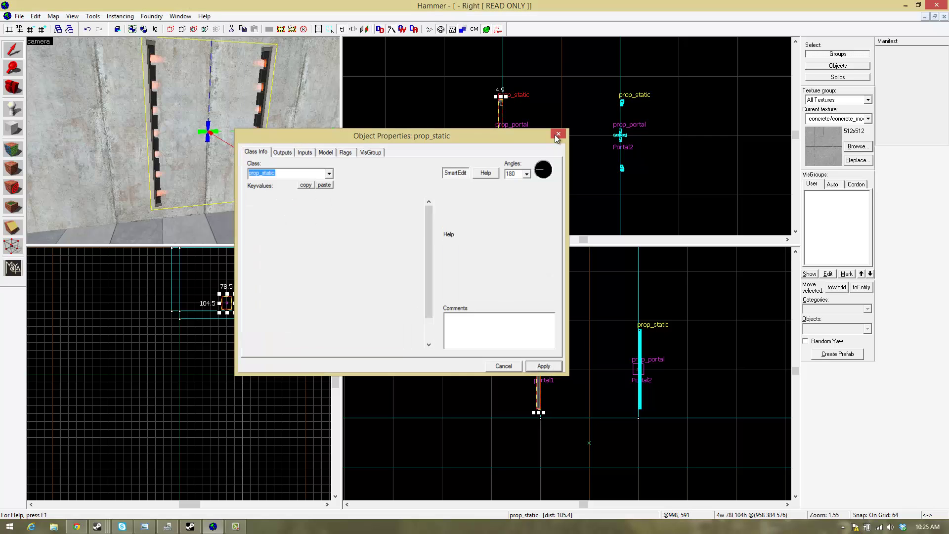
- Set the skin of the emitter frame around Portal2 to 1 and apply it
key(z)
key(a)
key(d)
key(a)
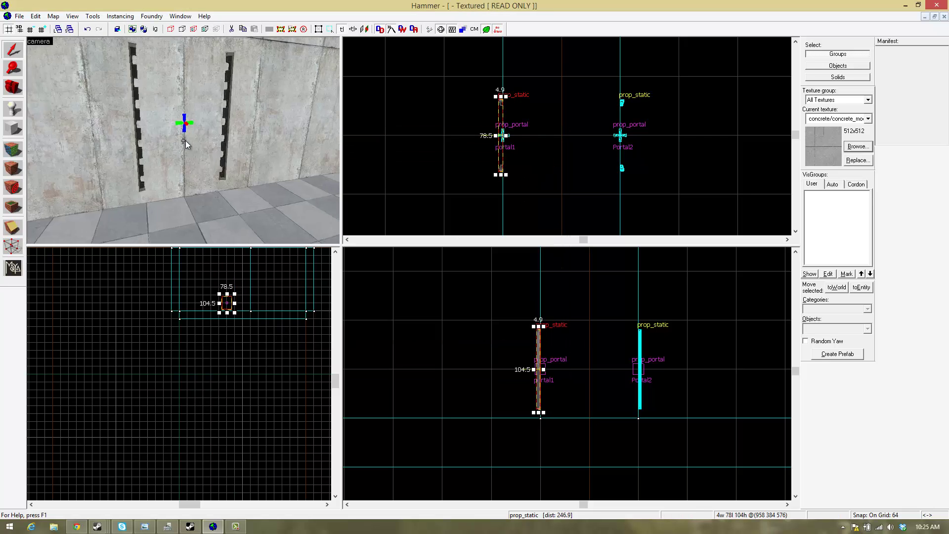
key(z)
click(249, 141)
double_click(249, 138)
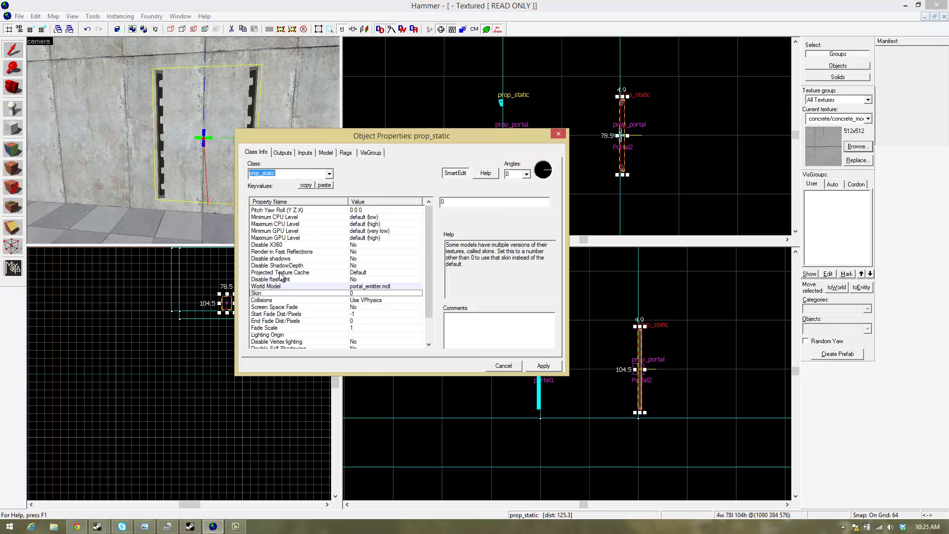
text(1)
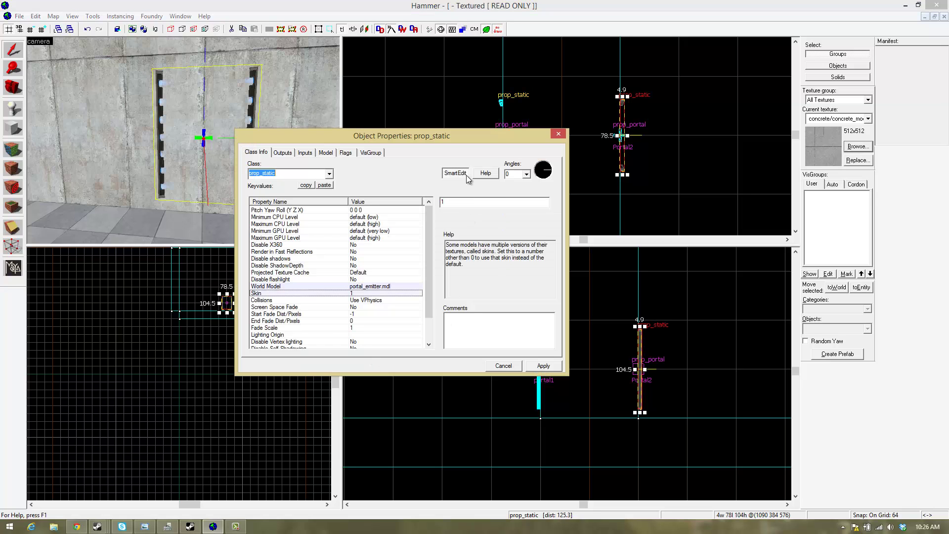
- Apply and close the properties of the emitter frame around Portal2, and check the frame colours on both wall faces
click(544, 364)
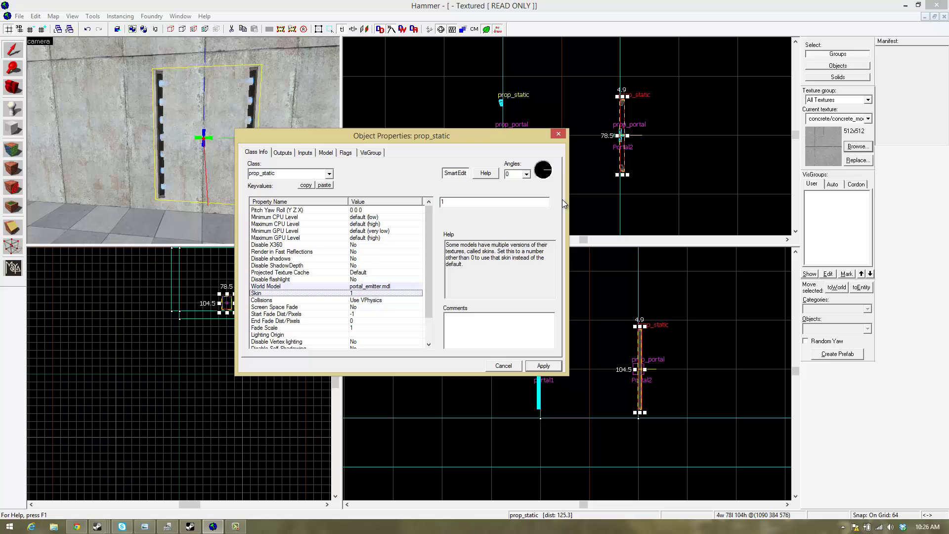
click(558, 136)
key(z)
key(w)
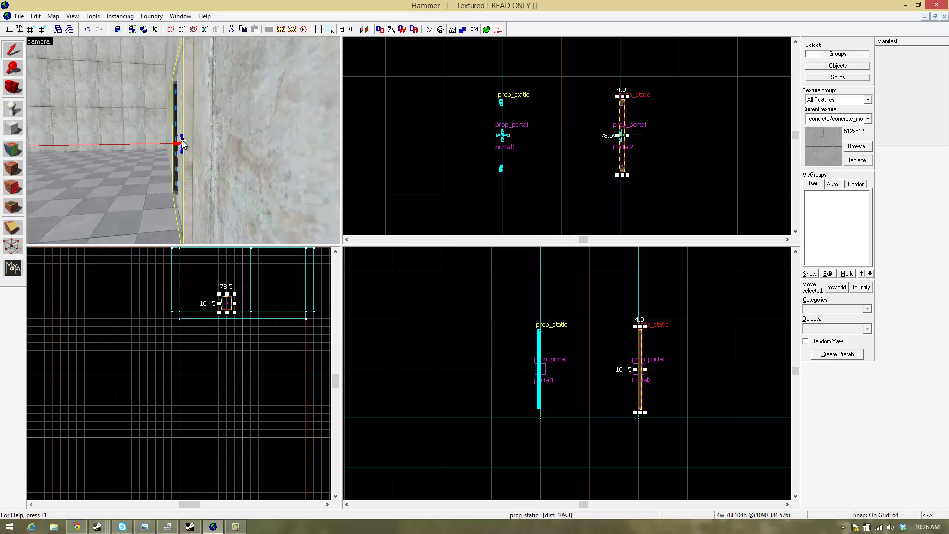
key(s)
key(z)
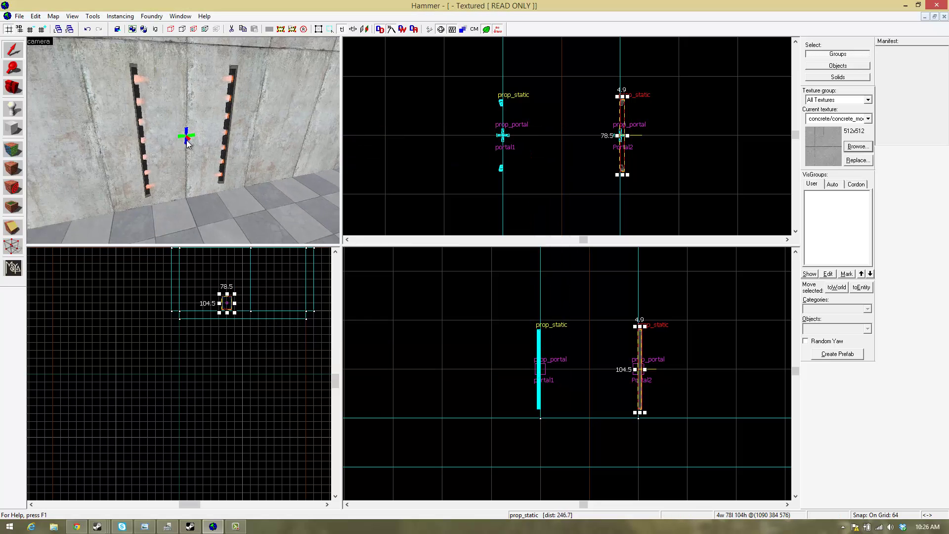
- Examine and compare the object properties of portal1 and Portal2, and close them without changes
double_click(186, 140)
key(z)
key(w)
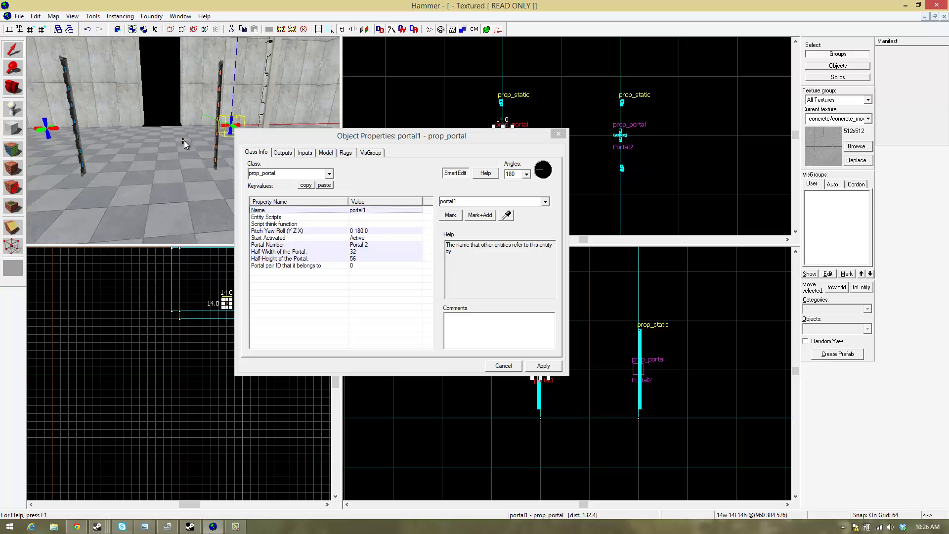
key(z)
ctrl+click(153, 132)
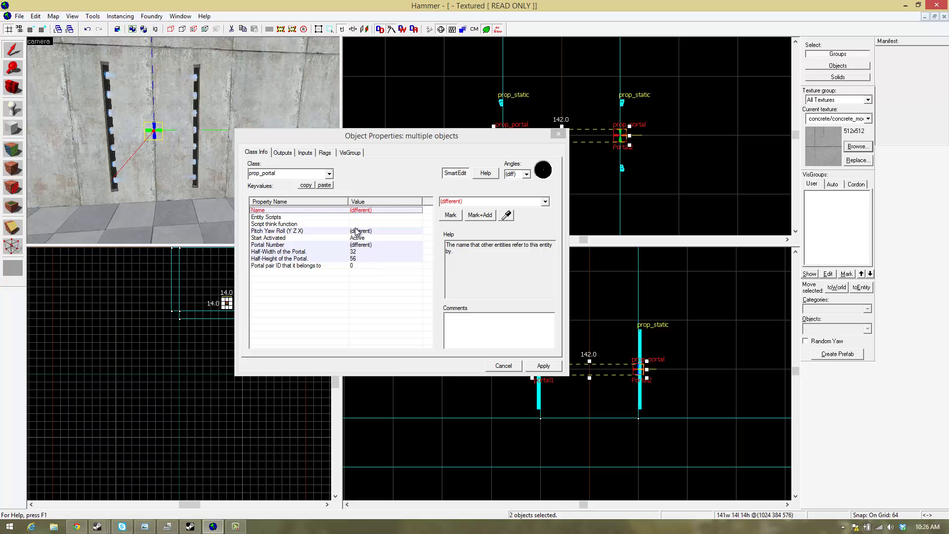
click(558, 134)
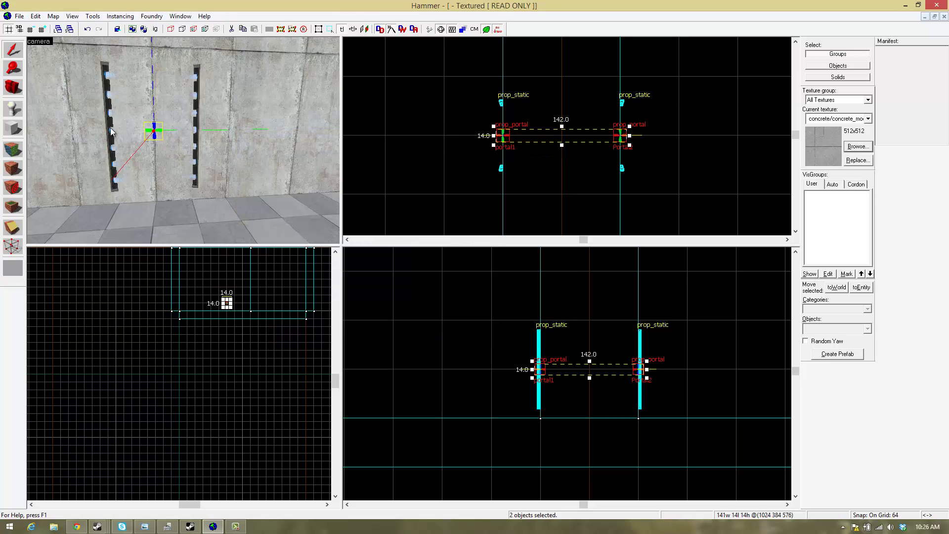
double_click(158, 134)
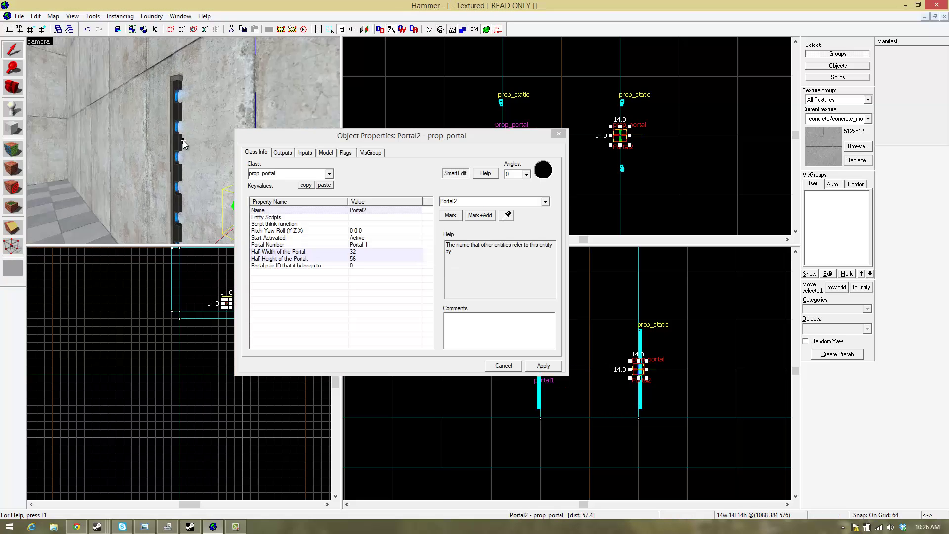
click(201, 129)
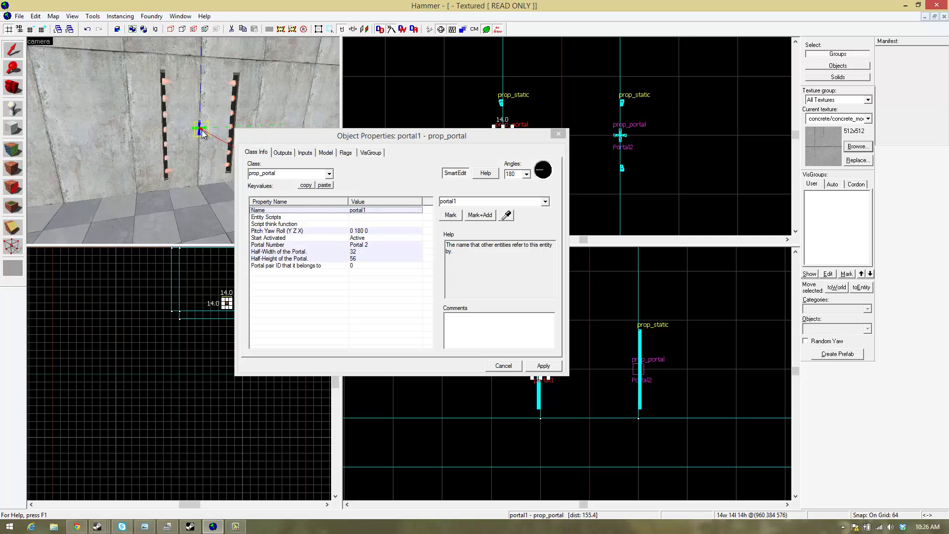
click(558, 135)
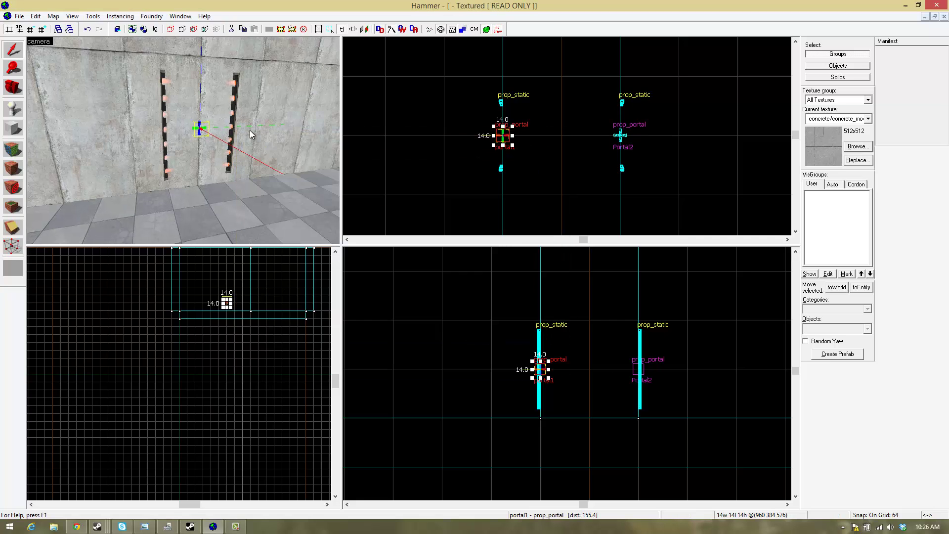
key(z)
key(s)
key(z)
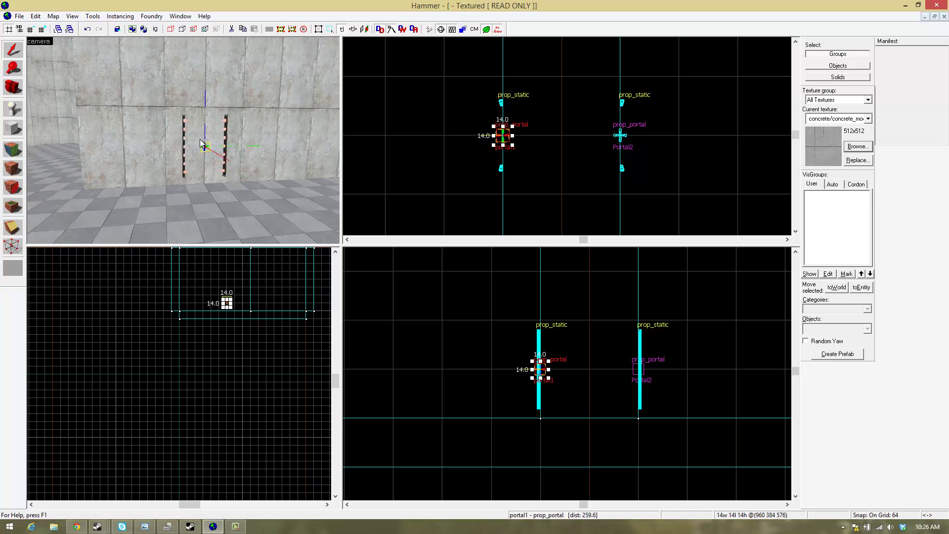
- View the map information and close it
scroll(542, 74, up, 5)
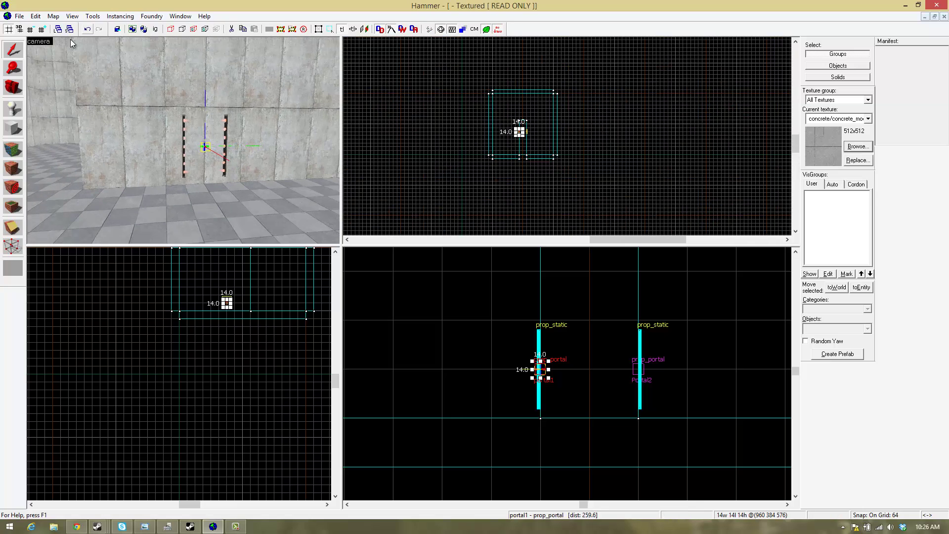
click(53, 17)
click(82, 181)
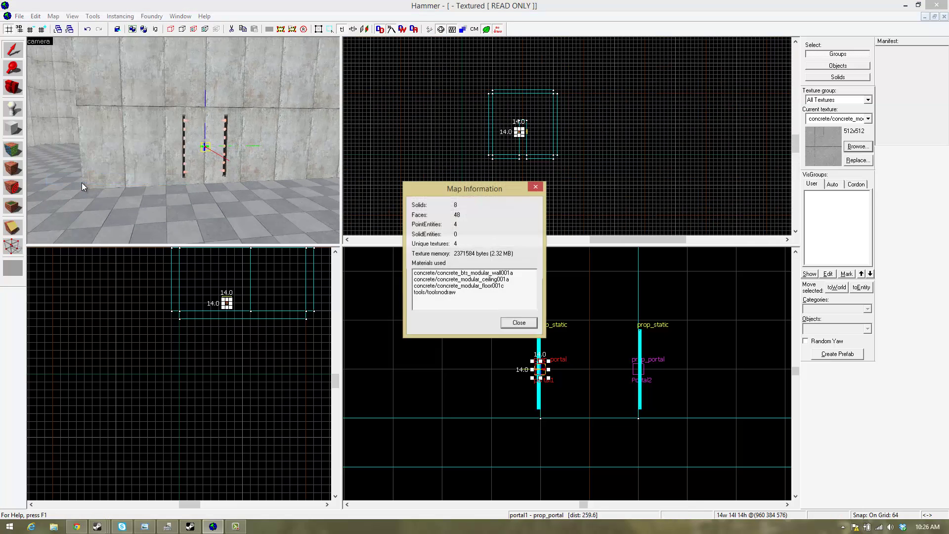
click(535, 186)
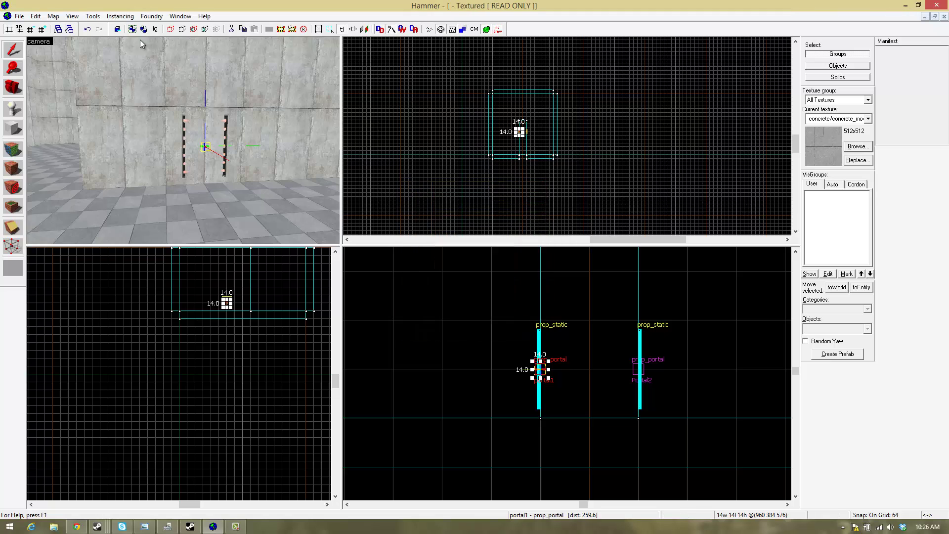
- Select the whole map by opening its Map Properties, and move it so its centre lies at 0 64 64
click(54, 16)
click(81, 193)
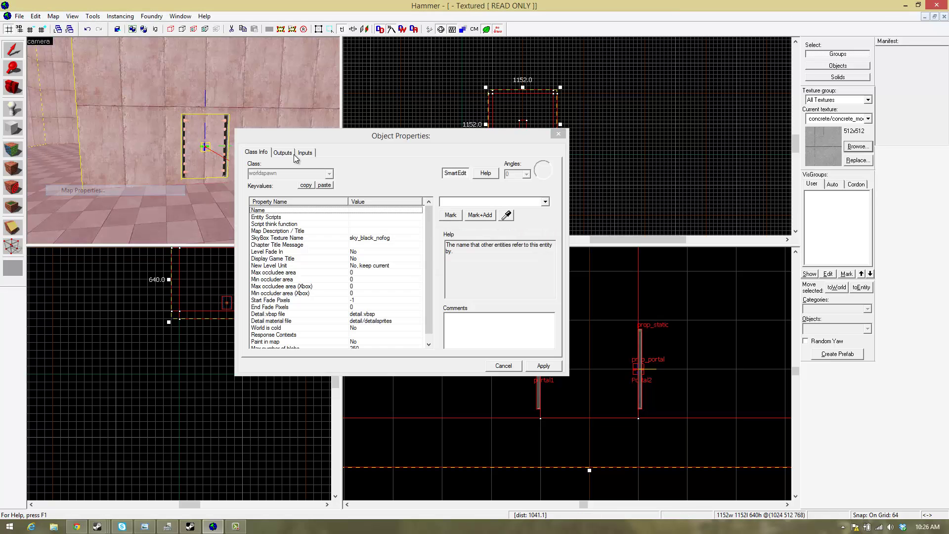
click(559, 135)
scroll(568, 122, down, 5)
scroll(528, 142, up, 5)
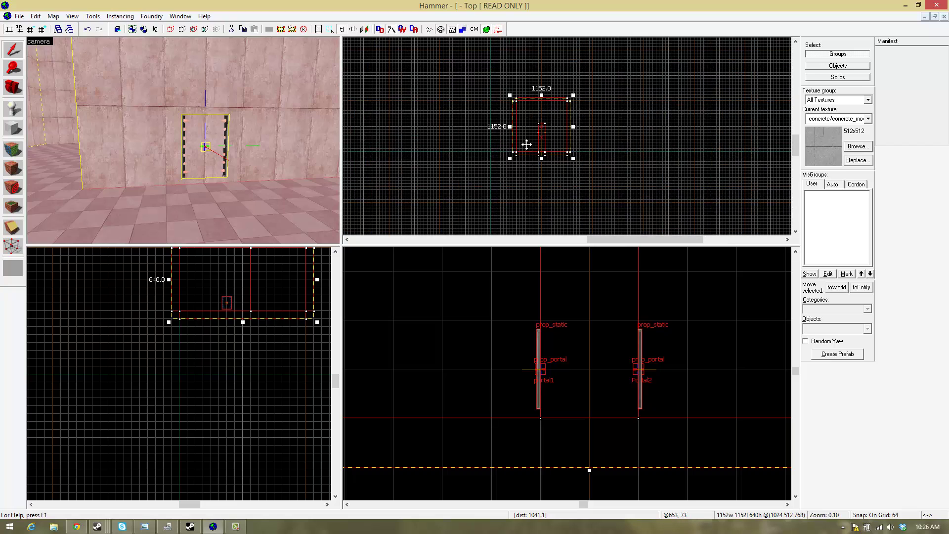
drag(536, 130, 489, 138)
scroll(481, 170, up, 3)
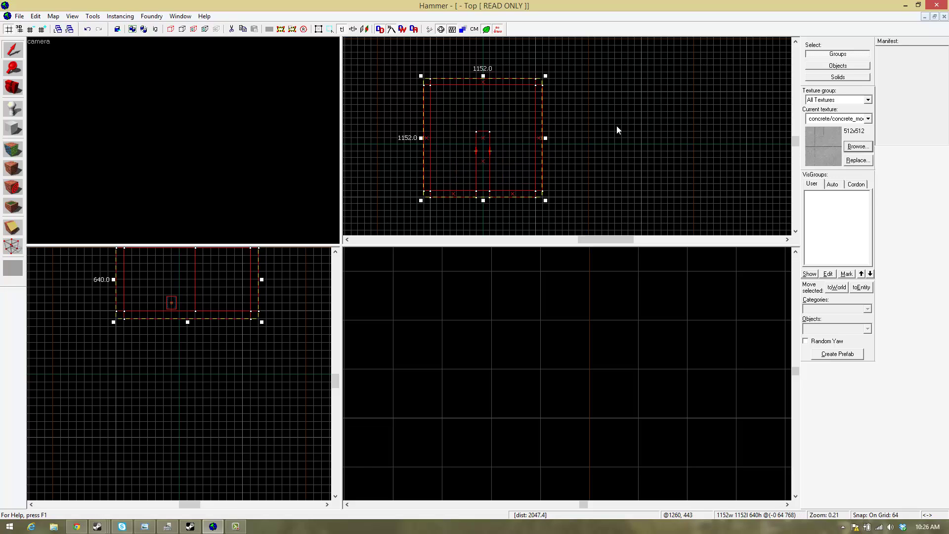
scroll(530, 333, down, 5)
scroll(391, 384, up, 2)
scroll(450, 369, down, 2)
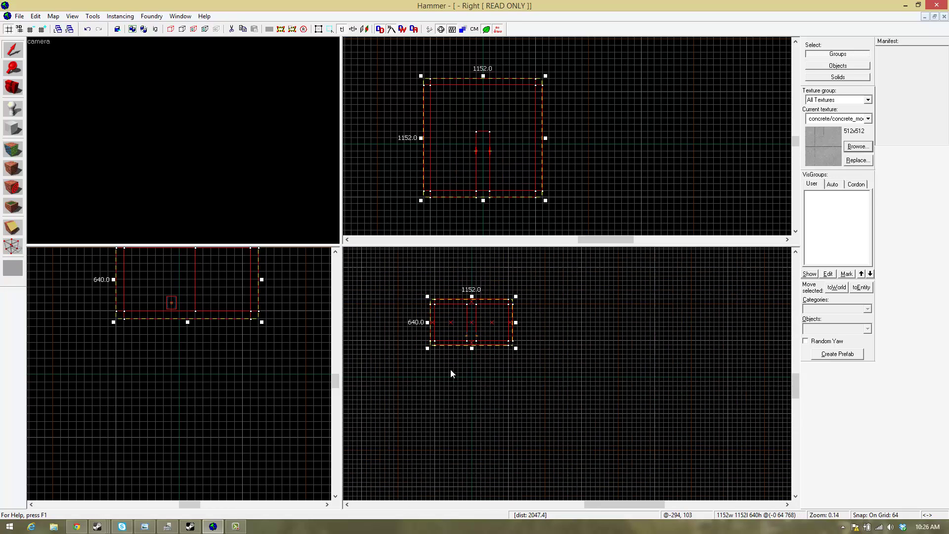
scroll(459, 346, up, 2)
drag(458, 345, 451, 412)
- Clear the whole-map selection and inspect the moved room, its dividing wall and the portal frames in the camera view
key(w)
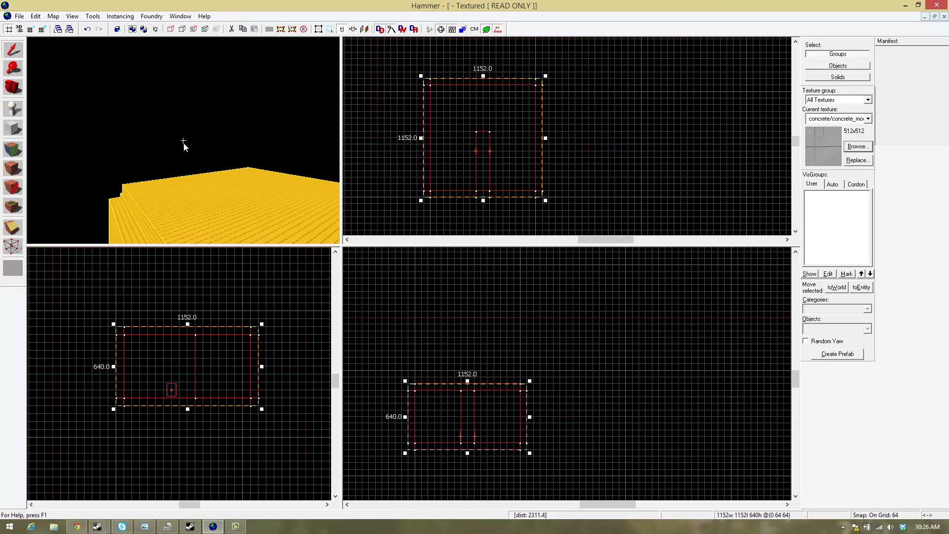
key(Left)
key(z)
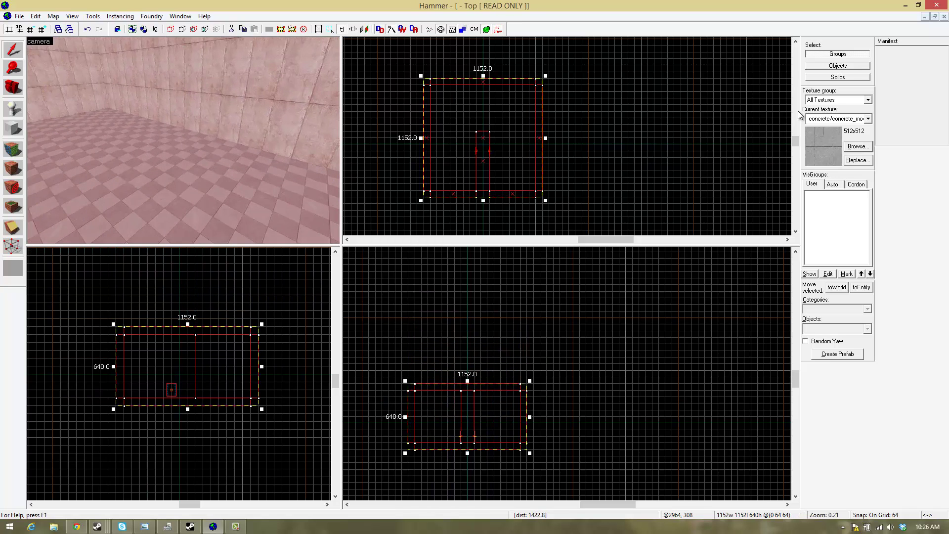
click(568, 149)
key(z)
key(s)
key(d)
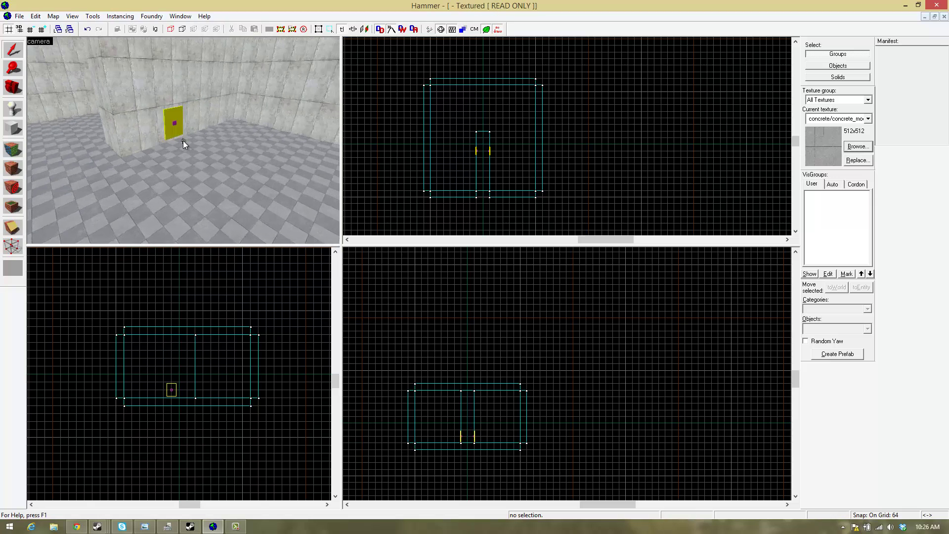
key(w)
key(s)
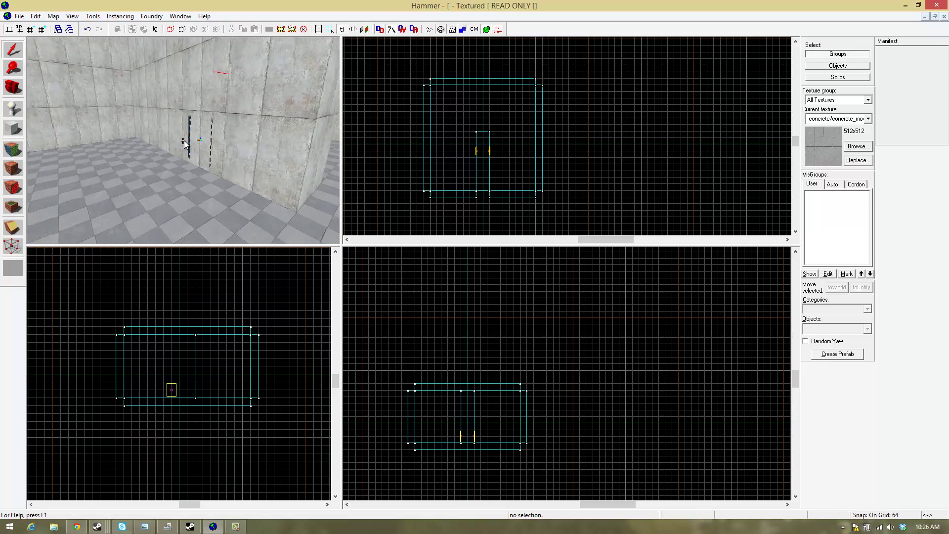
key(d)
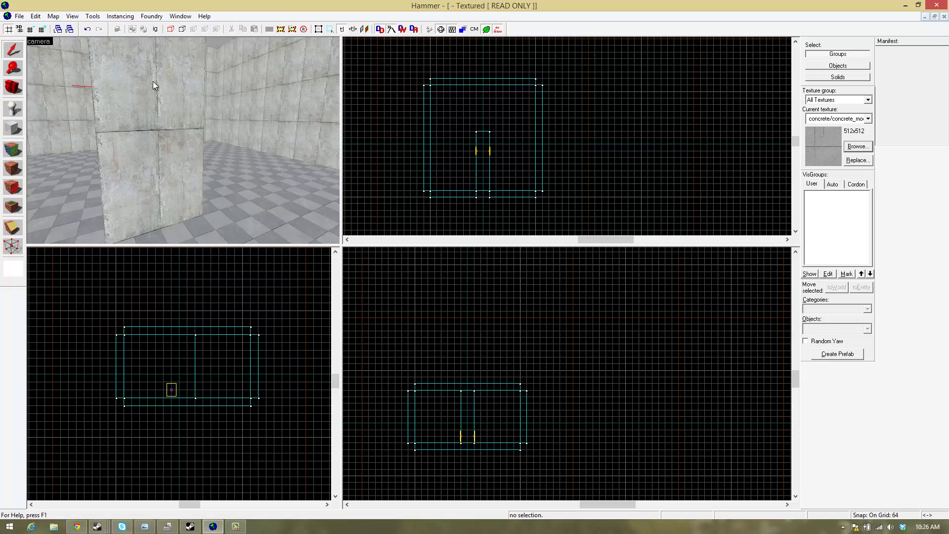
- Select the whole map by opening its Map Properties, move its centre to 0 -320 64, and clear the selection
click(54, 15)
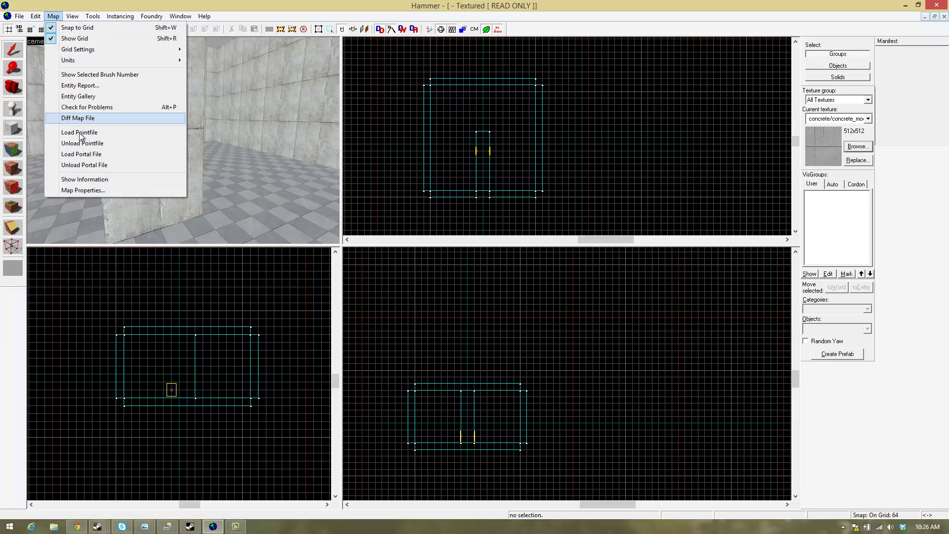
click(82, 190)
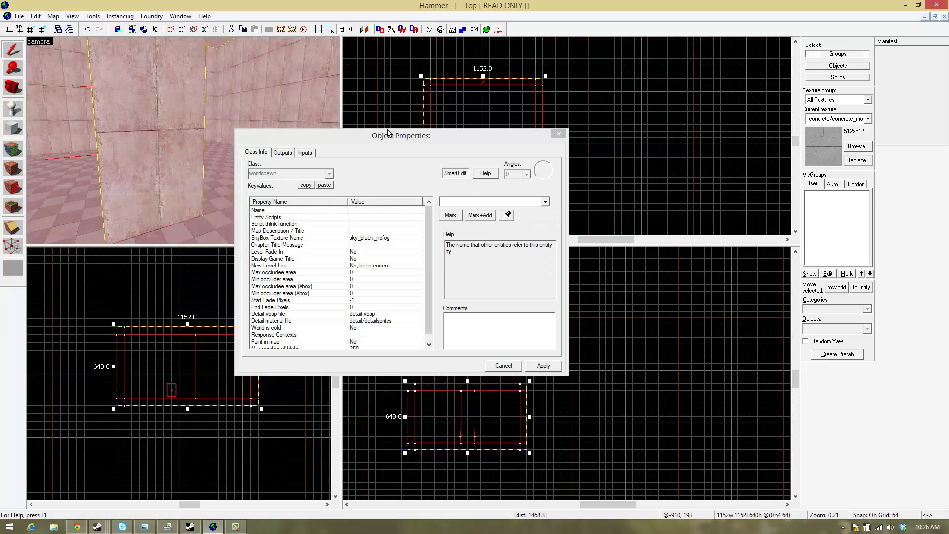
click(558, 134)
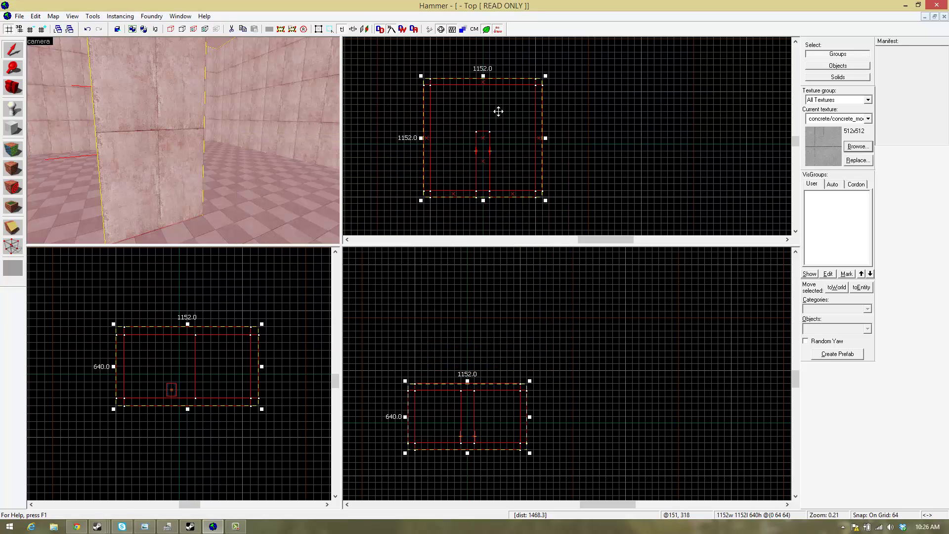
click(495, 159)
drag(495, 159, 498, 148)
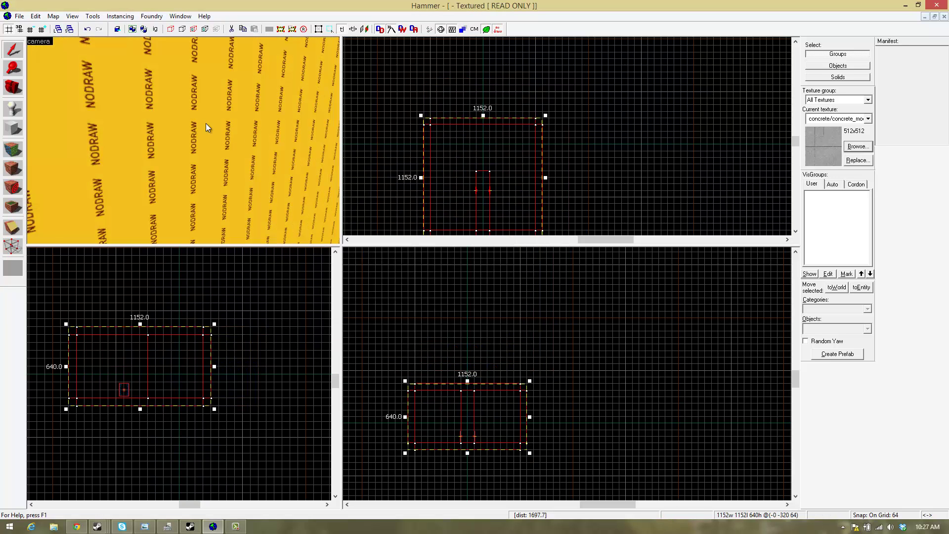
key(z)
key(w)
key(w)
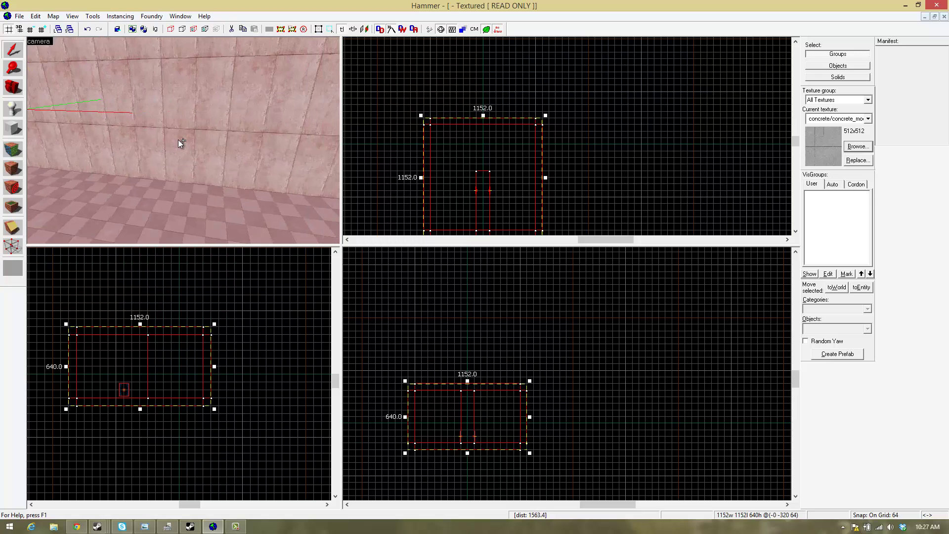
key(z)
click(742, 126)
key(z)
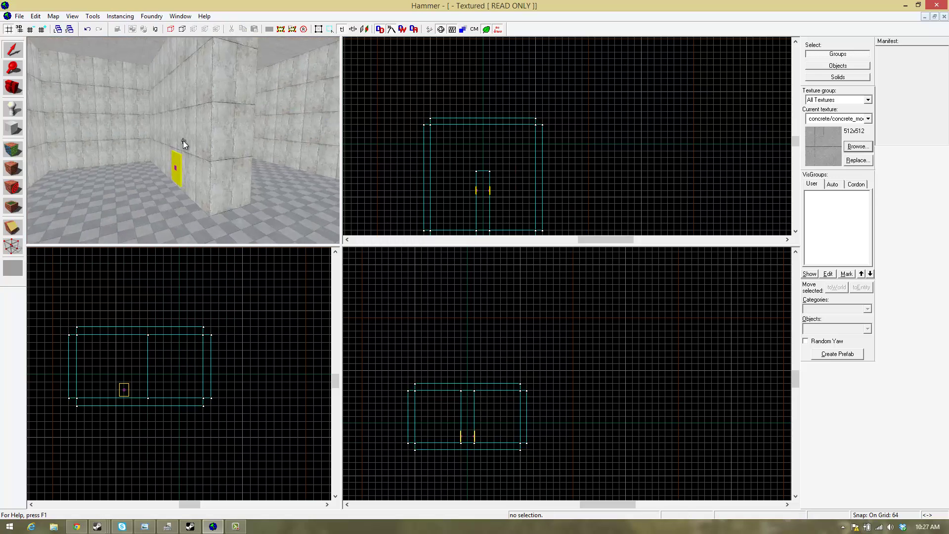
- Place an info_player_start entity on the room floor on portal1's side of the dividing wall
key(d)
key(z)
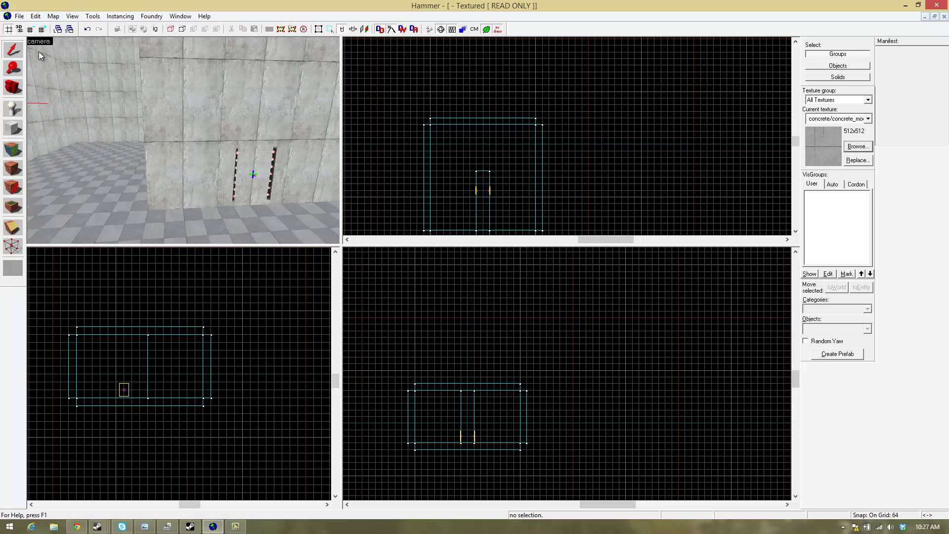
click(20, 114)
key(z)
key(z)
click(213, 155)
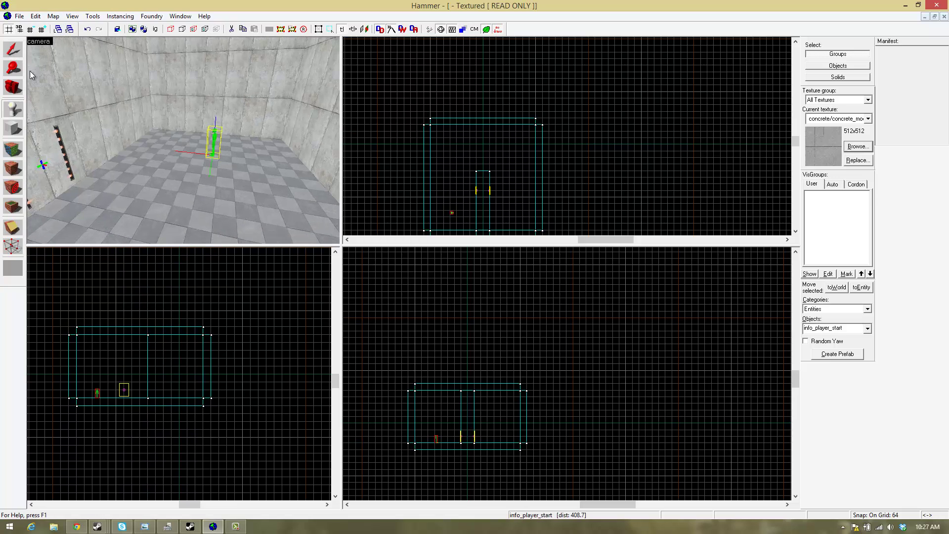
- Save the map in the maps folder under the file name Prop_portal_tut
click(17, 17)
click(74, 136)
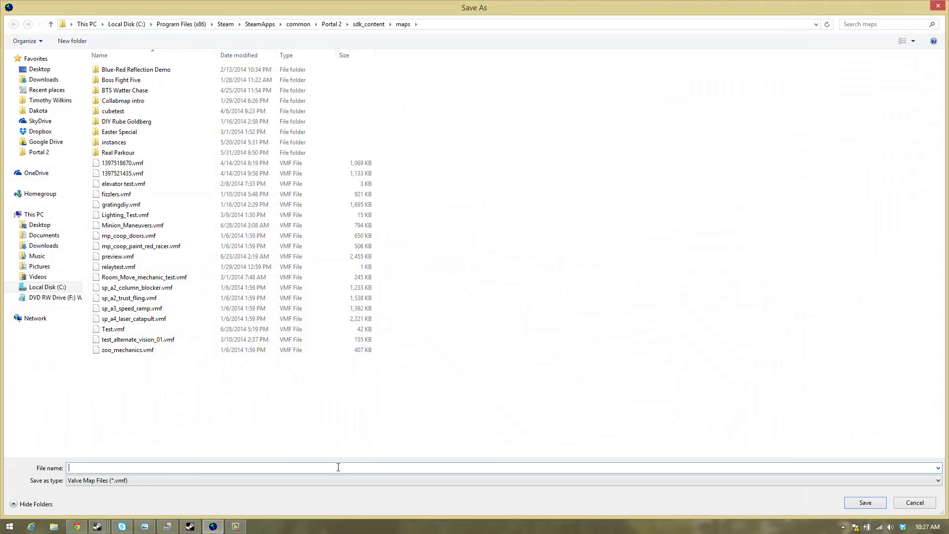
text(Prop_portal_tut)
key(Return)
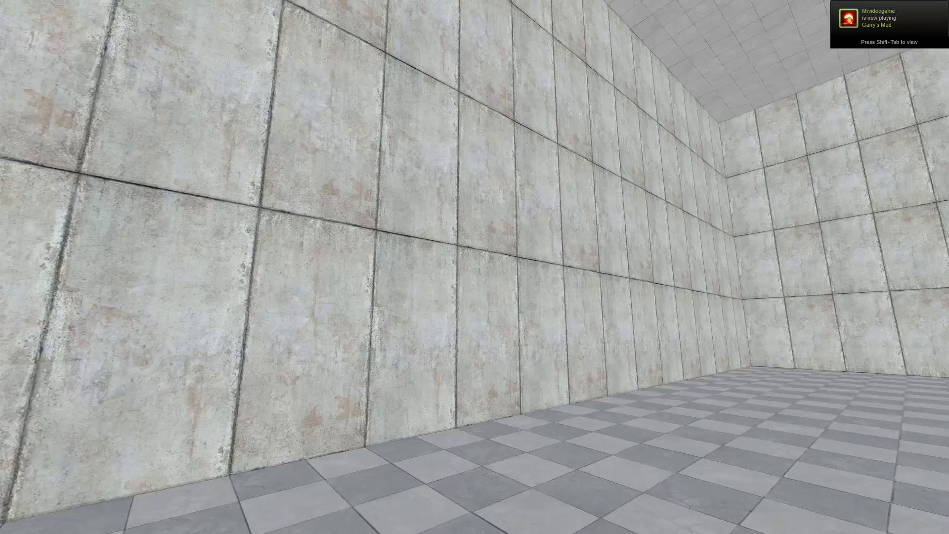
key(w)
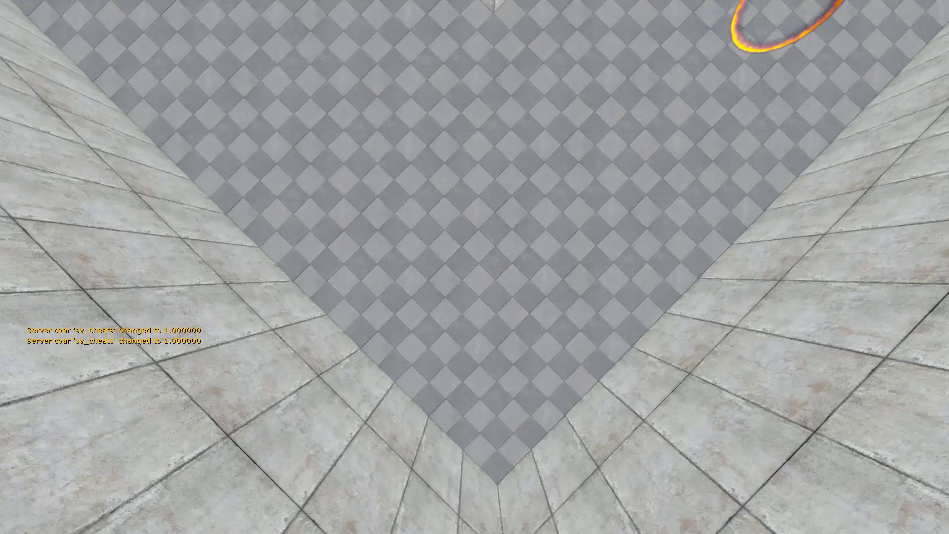
key(w)
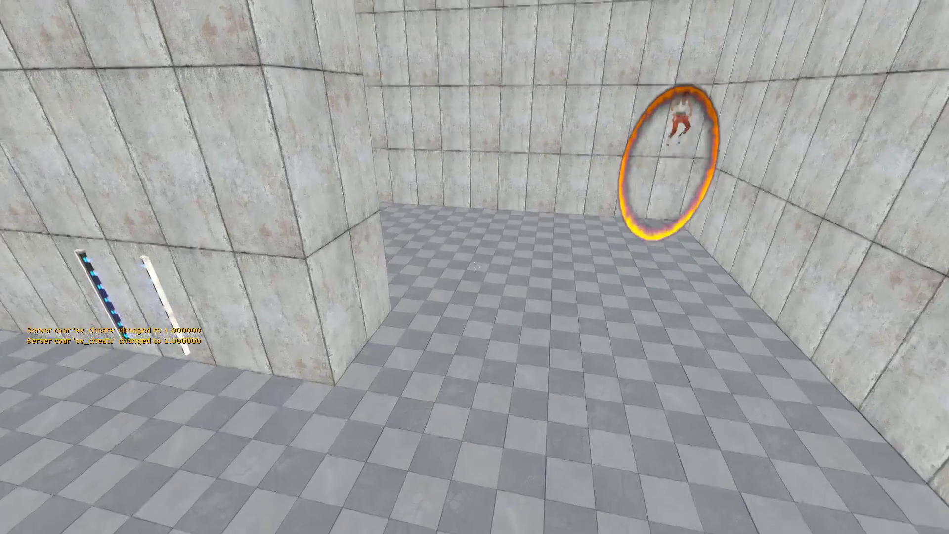
key(w)
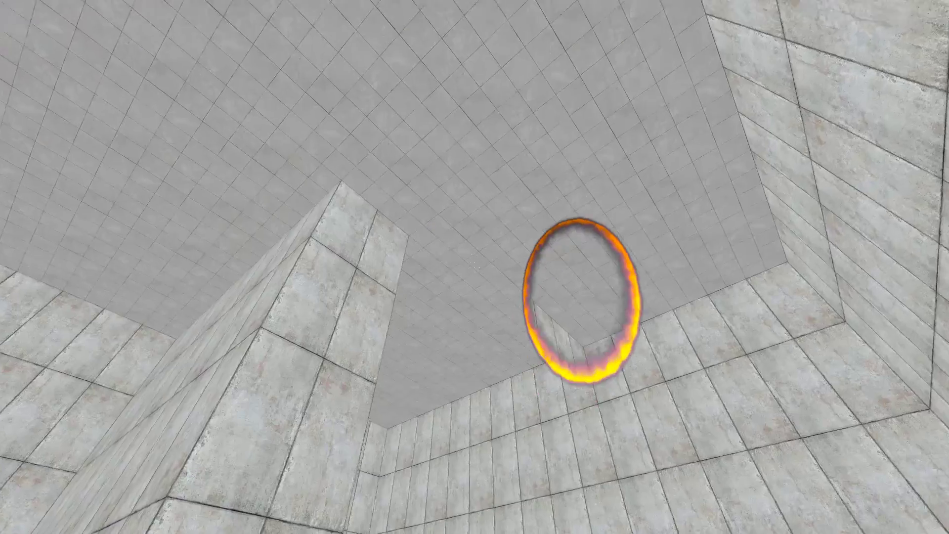
- End the in-game test of the portal map by exiting to the main menu, and switch back to Hammer
key(w)
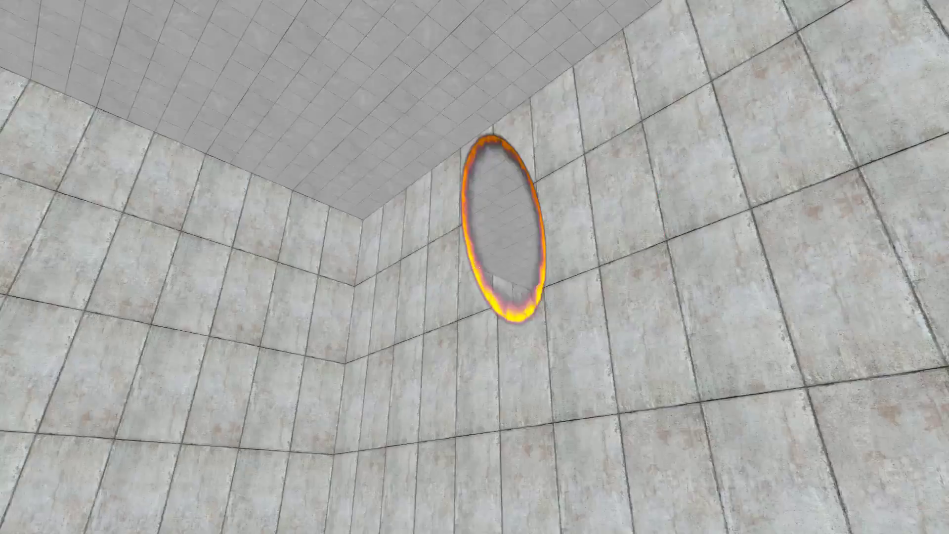
key(grave)
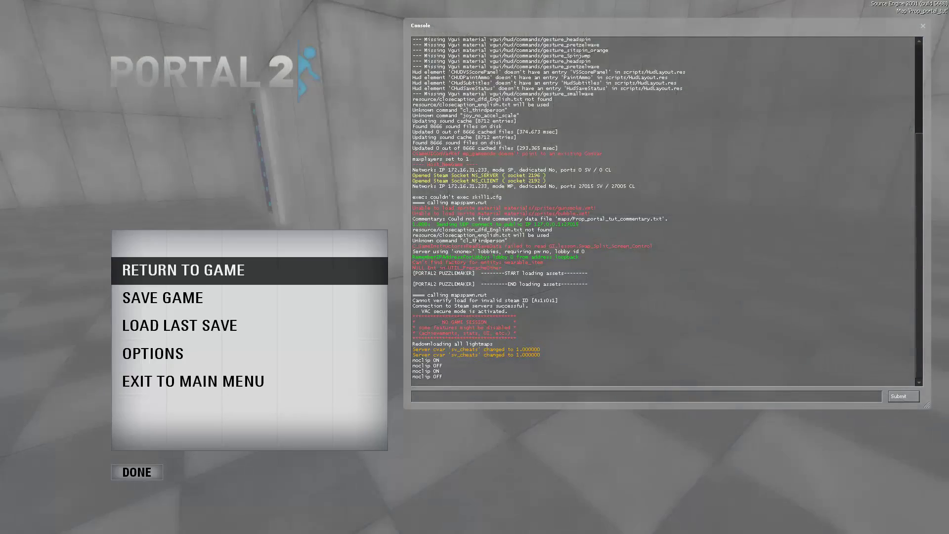
click(257, 393)
click(143, 475)
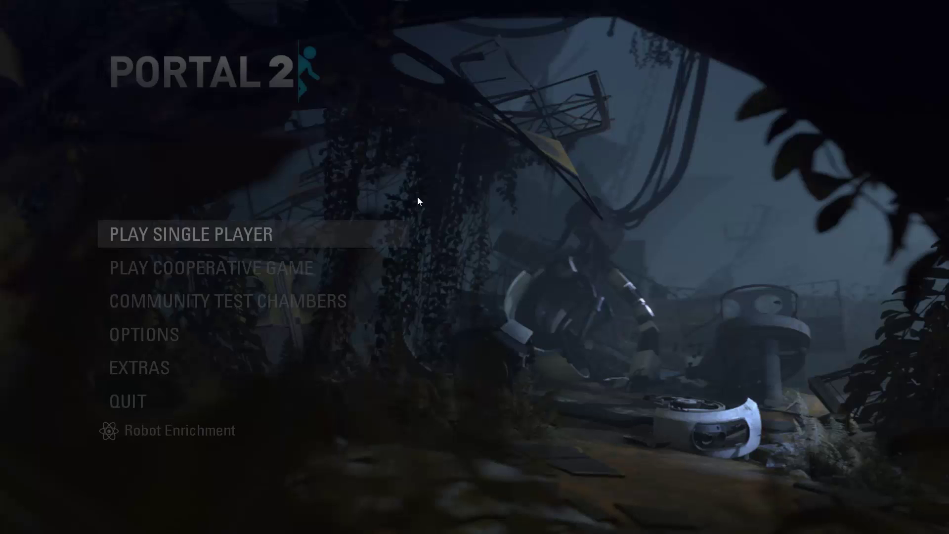
key(alt+Tab)
- Inspect the portals and their emitter frames on both sides of the dividing wall in the camera view
key(z)
key(w)
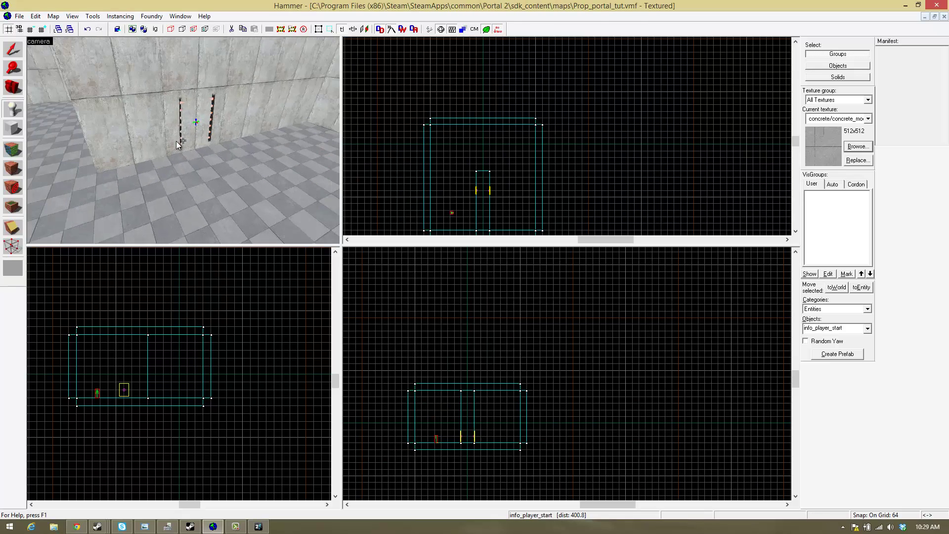
key(w)
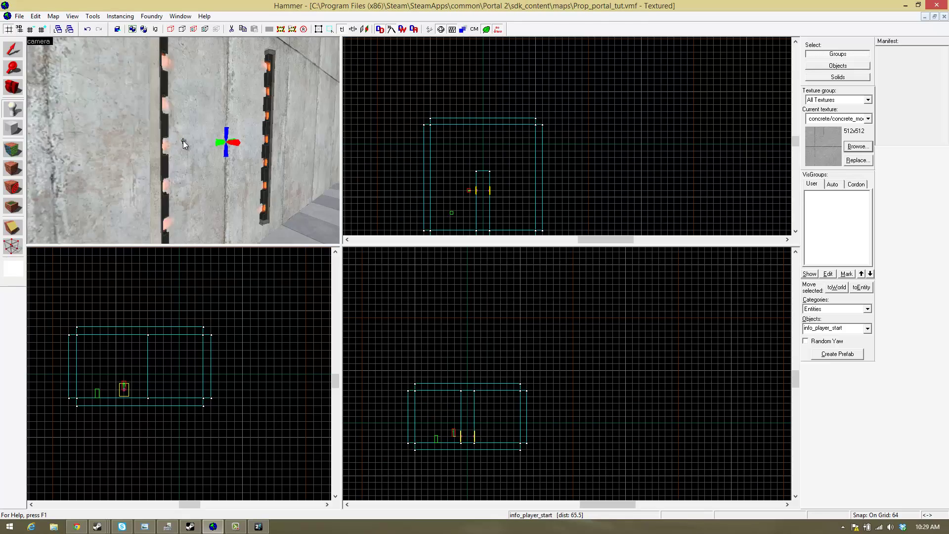
key(a)
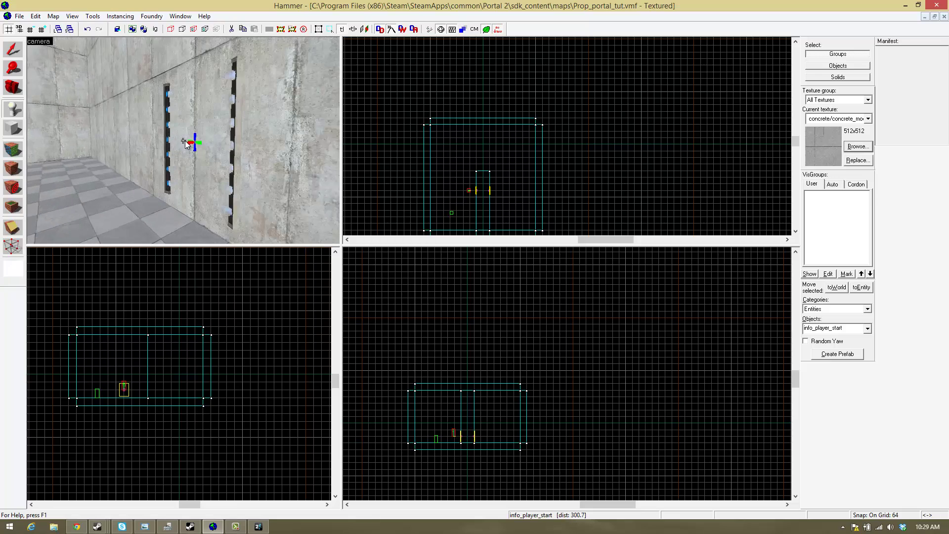
key(z)
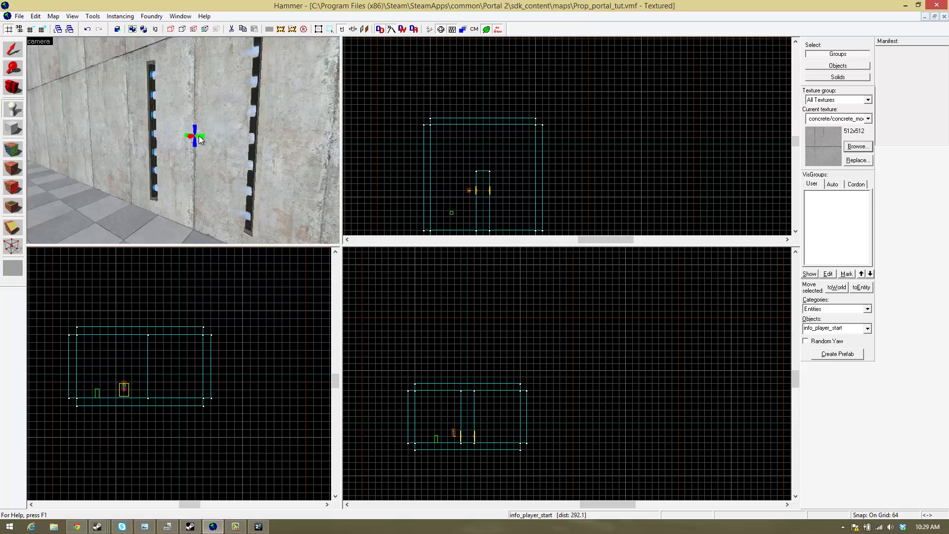
- Delete the extra info_player_start floating in front of portal1 at the dividing wall
click(13, 49)
click(192, 139)
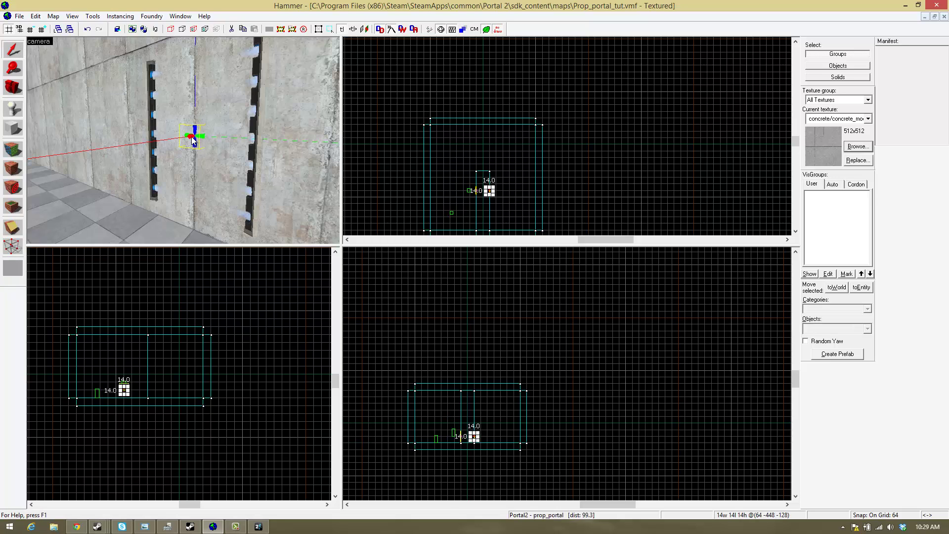
key(z)
key(s)
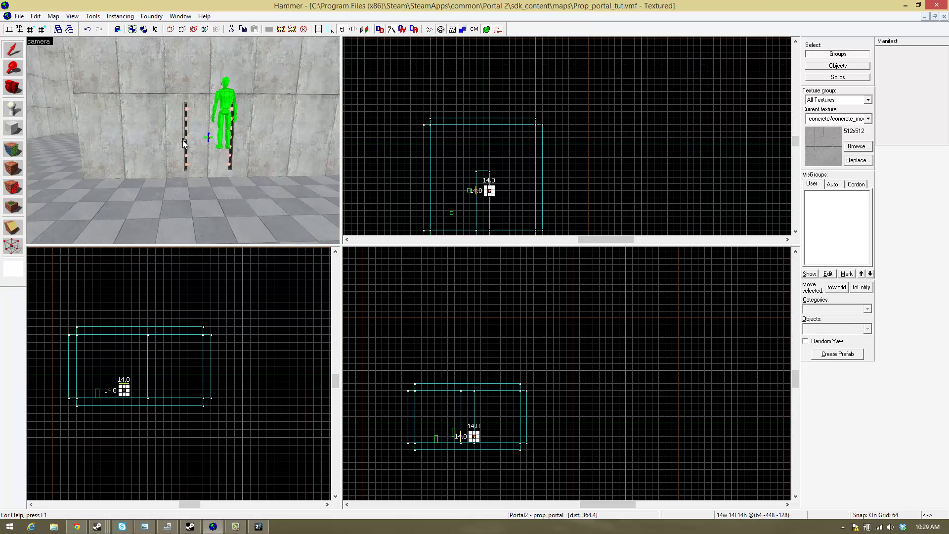
key(z)
click(247, 118)
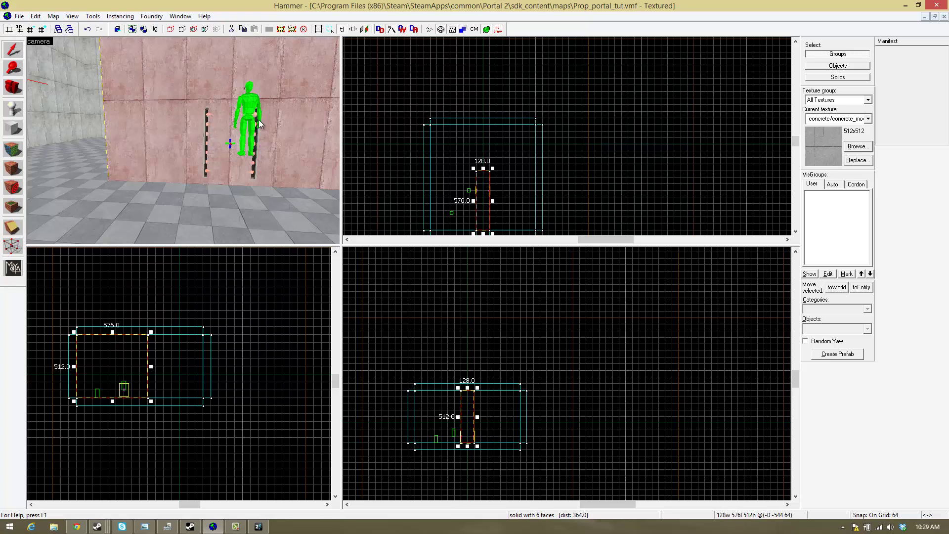
key(Delete)
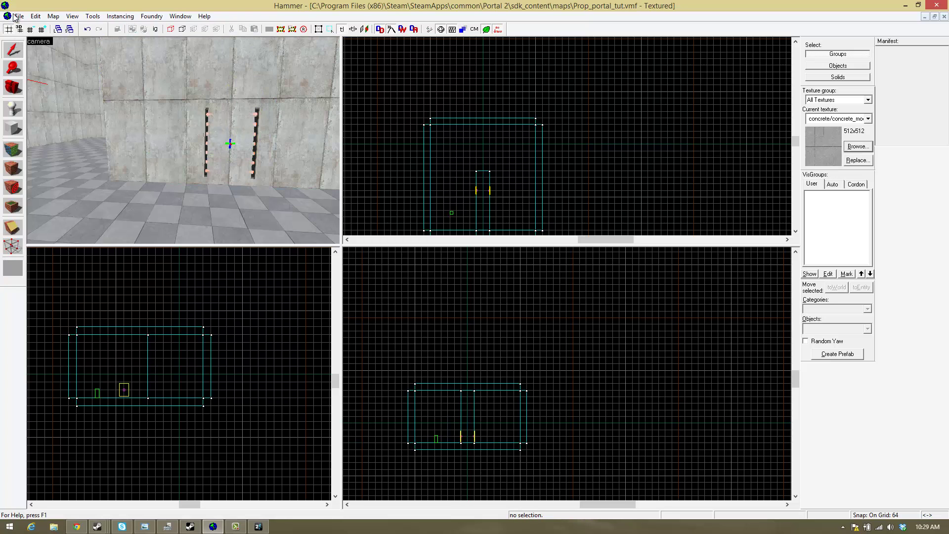
- Select the prop_portal entities on both sides of the dividing wall and set their Start Activated property to Inactive
click(229, 147)
key(z)
key(w)
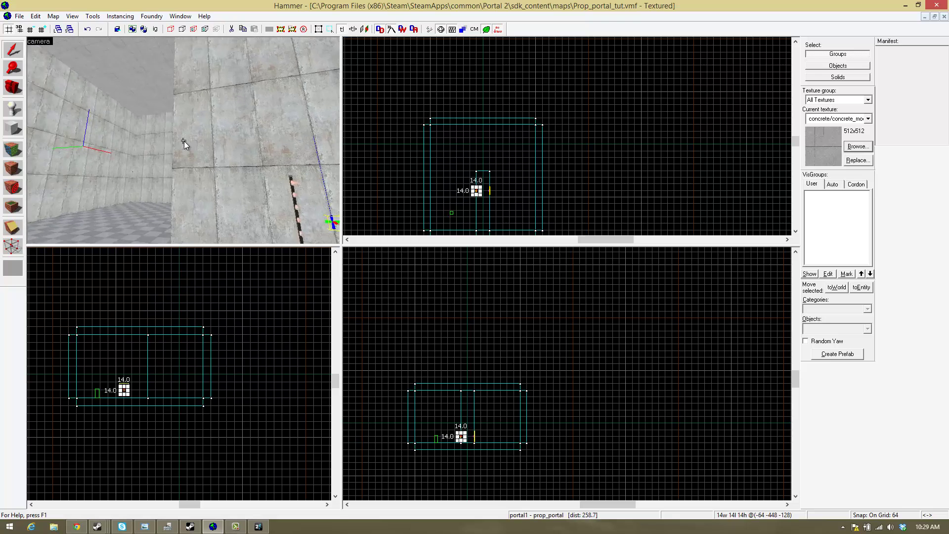
key(w)
key(z)
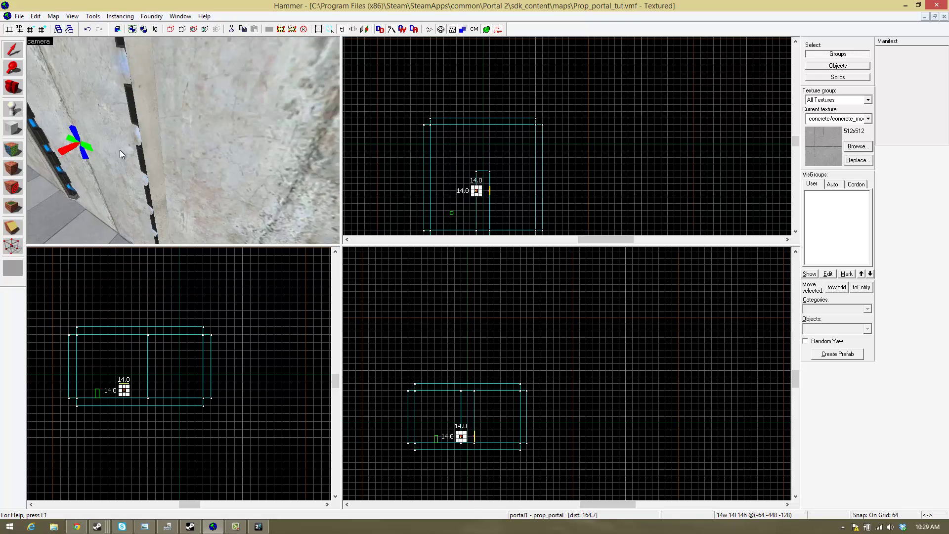
ctrl+click(69, 151)
key(alt+Return)
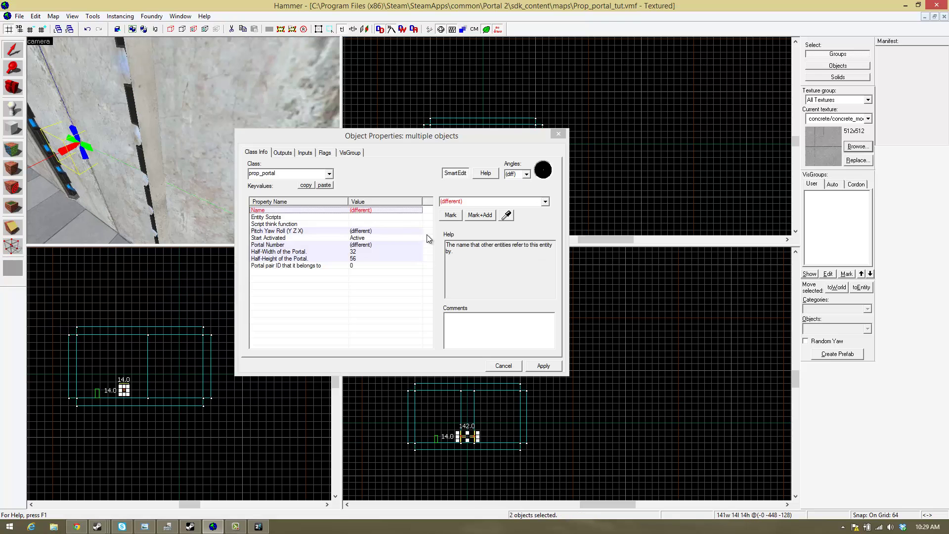
click(281, 154)
click(256, 153)
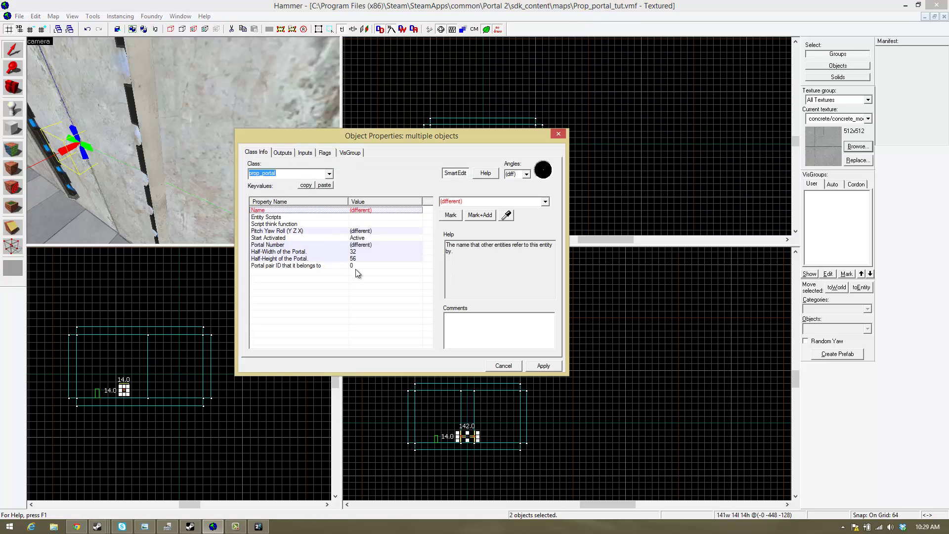
click(356, 239)
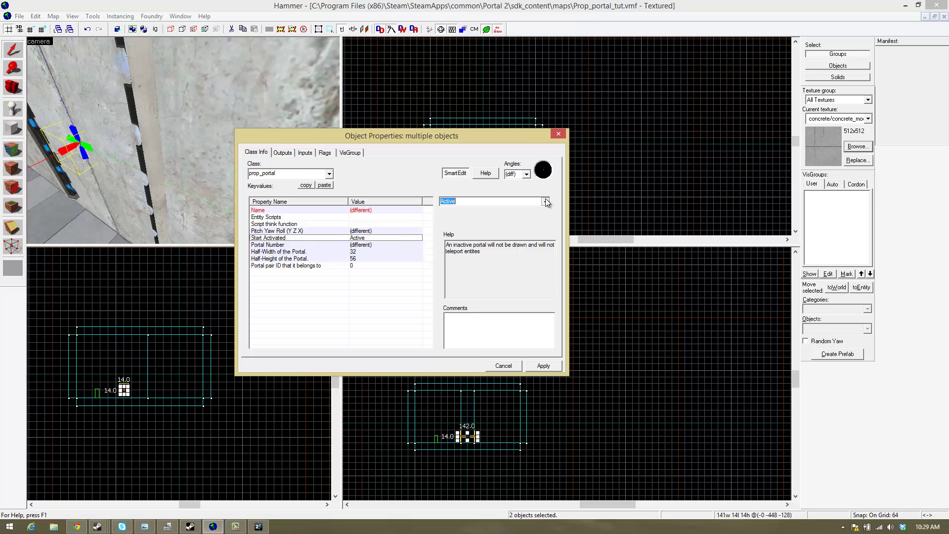
click(546, 201)
click(514, 218)
click(544, 366)
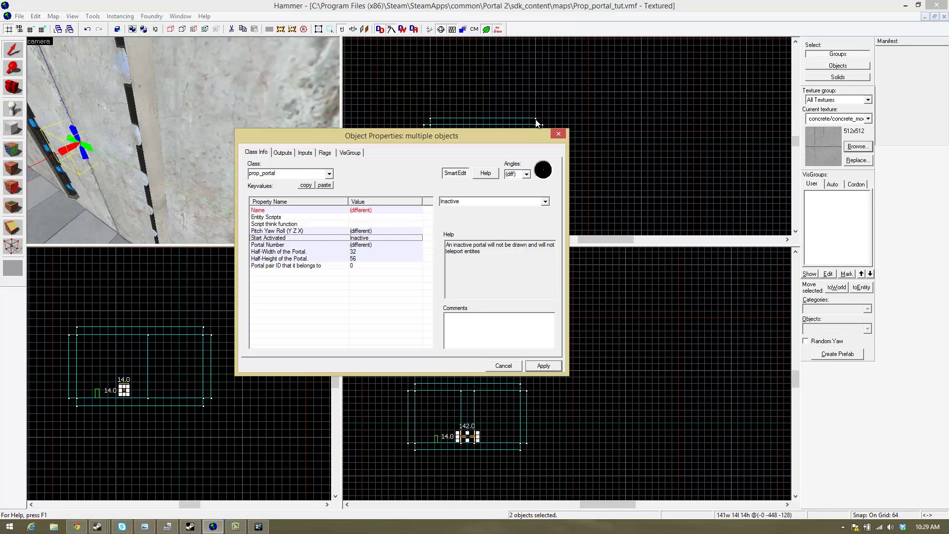
click(558, 133)
- Place a new entity on the room floor near the free end of the dividing wall, on portal1's side
scroll(183, 143, down, 3)
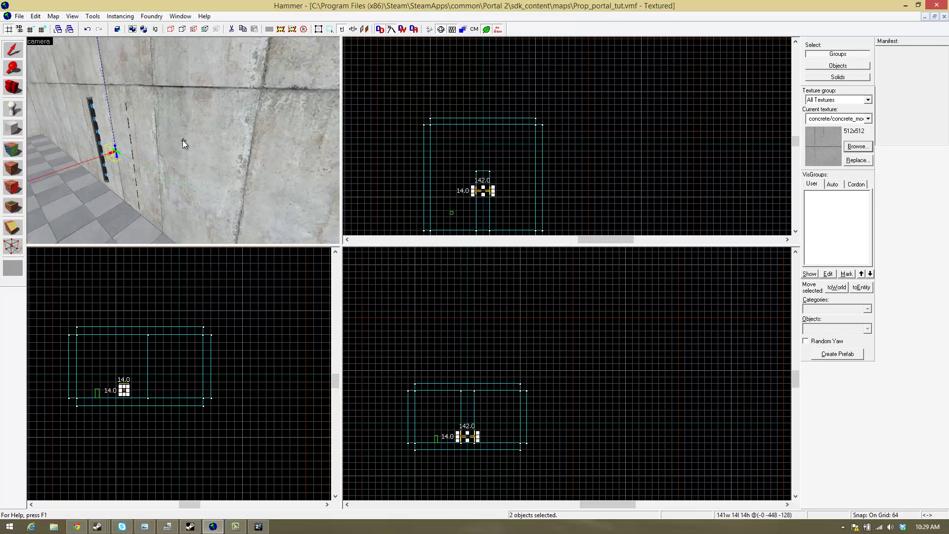
scroll(184, 143, down, 5)
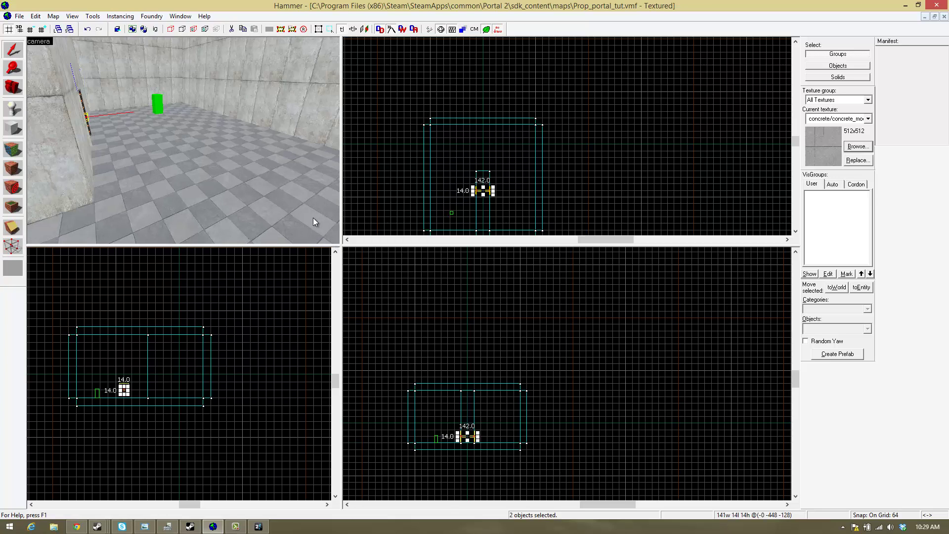
click(273, 197)
key(z)
key(w)
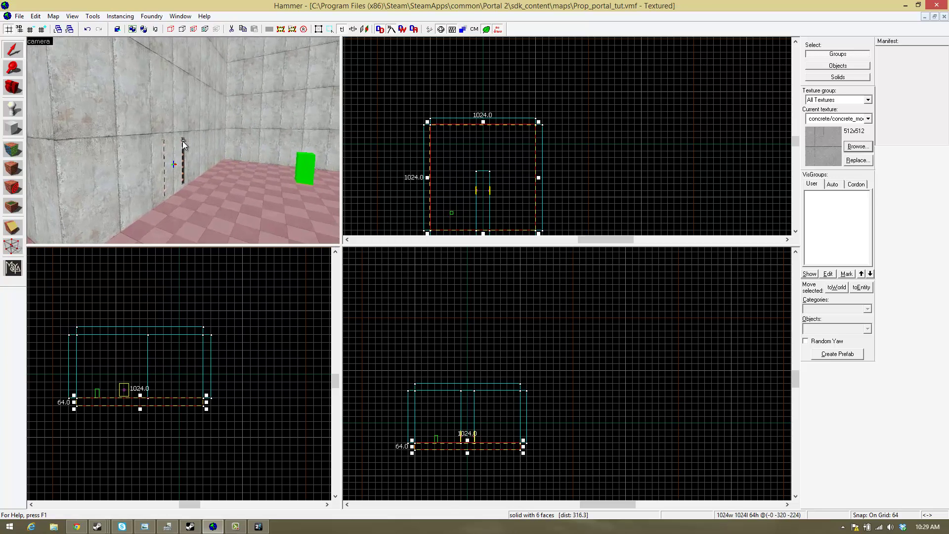
key(w)
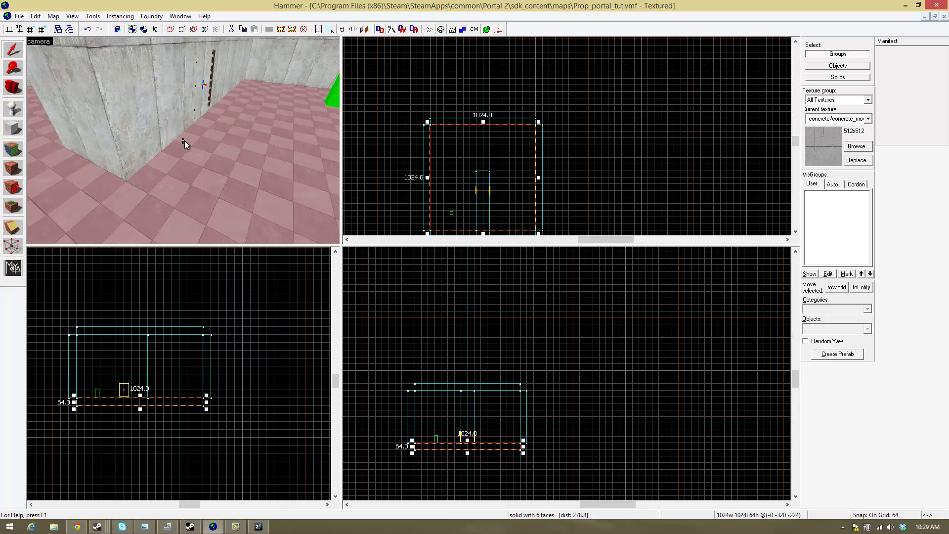
click(11, 115)
click(237, 181)
- Change the class of the newly placed floor entity to logic_auto
click(13, 49)
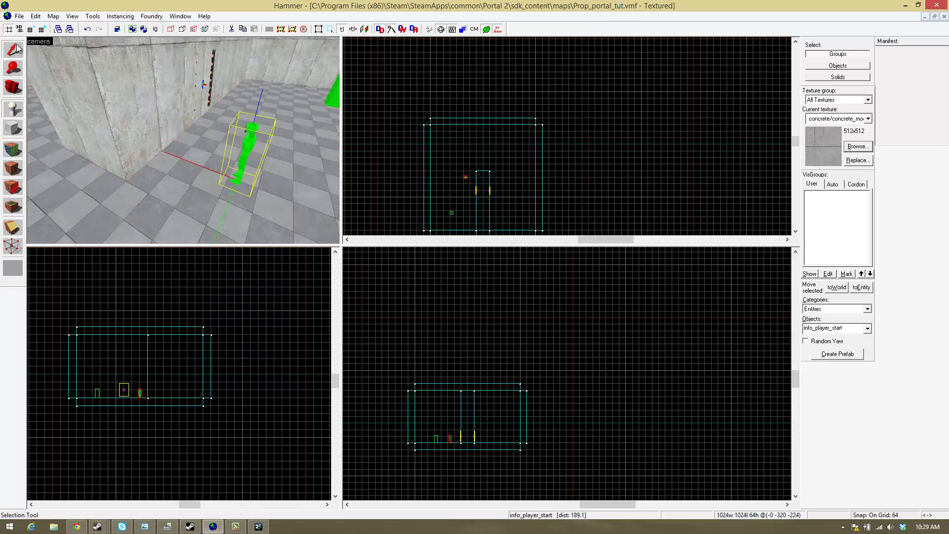
key(alt+Return)
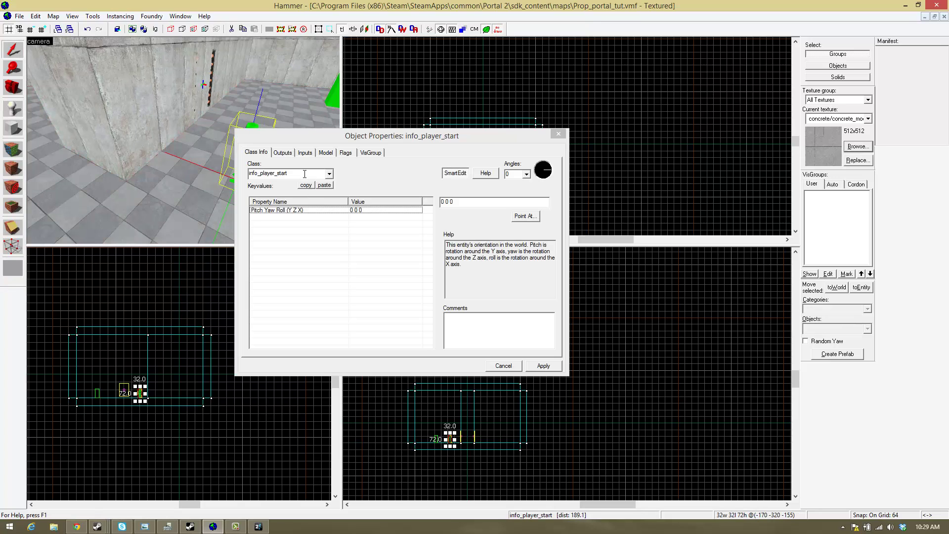
click(302, 173)
text(lo)
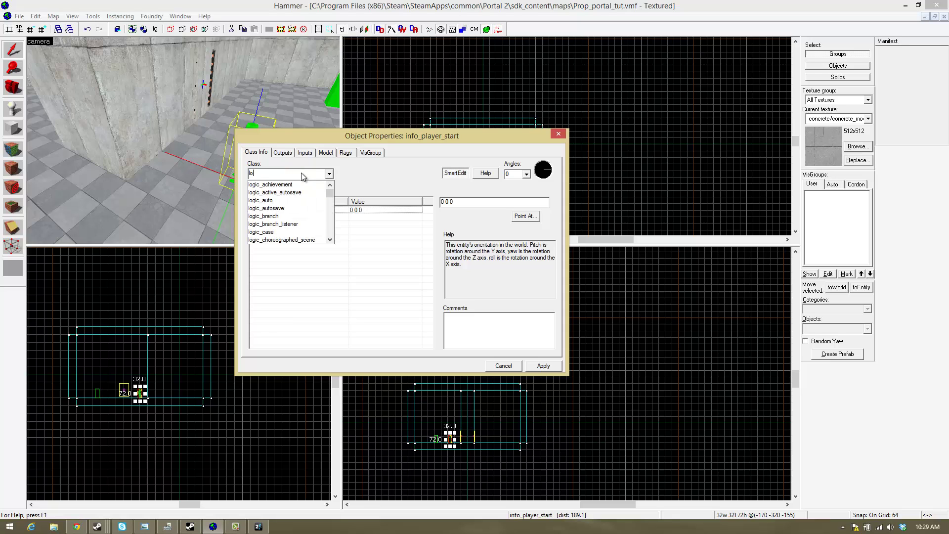
text(gic_auto)
key(Return)
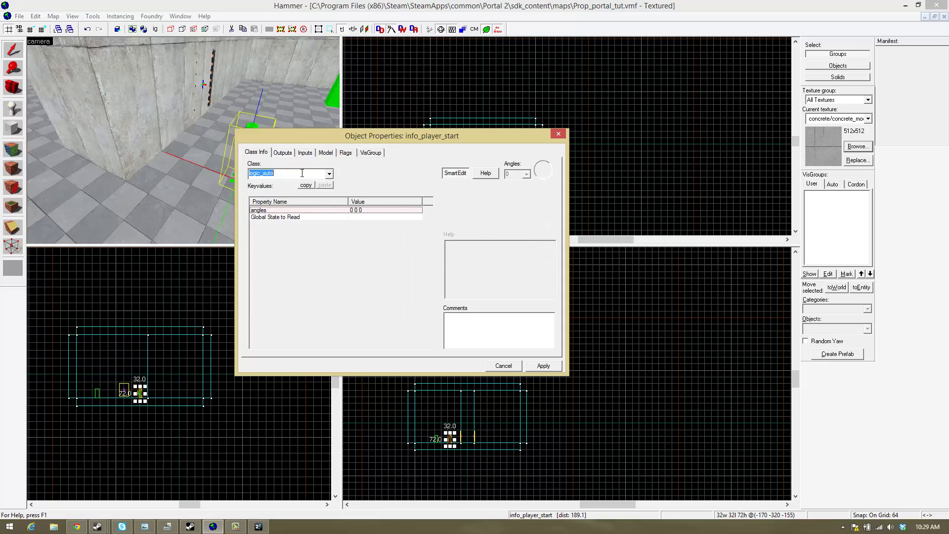
- Add an OnMapSpawn output to the logic_auto that targets the entities named portal*
click(283, 153)
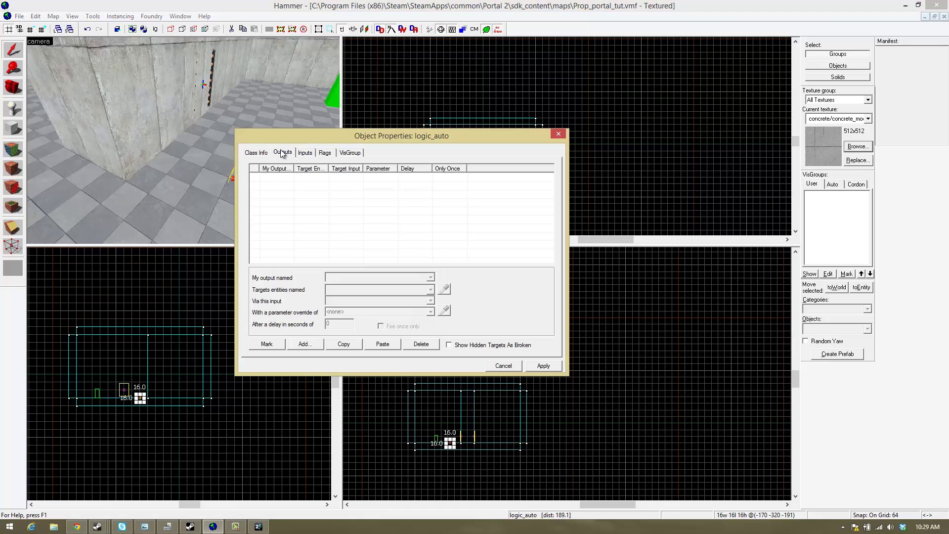
click(302, 345)
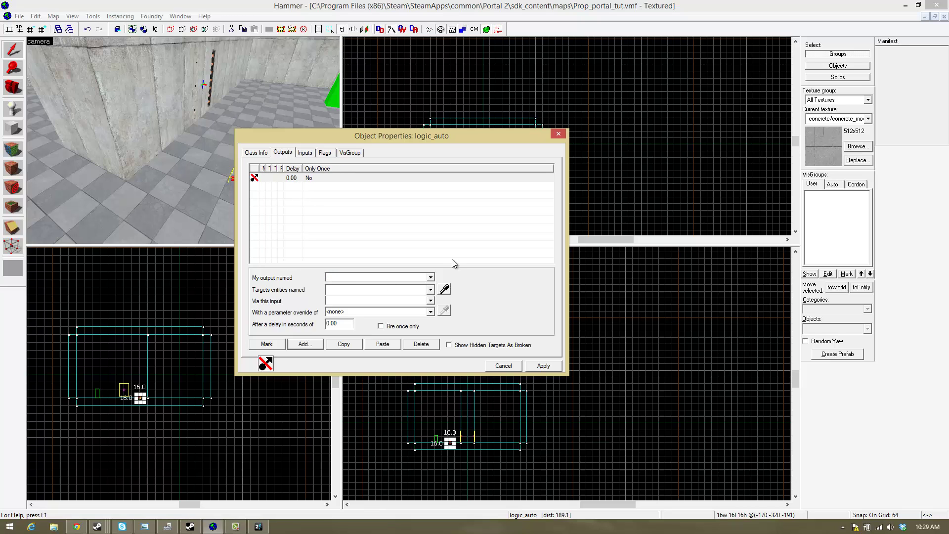
click(427, 279)
click(353, 299)
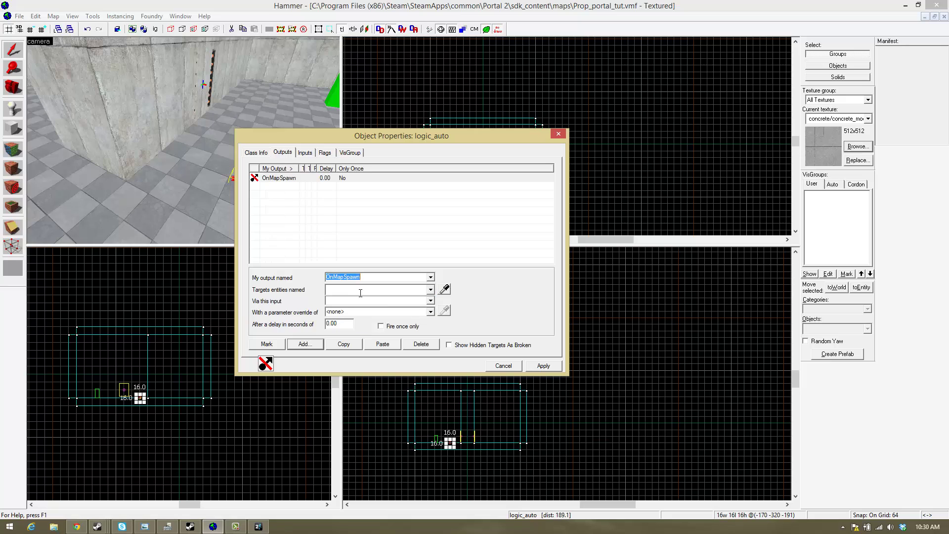
text(portal)
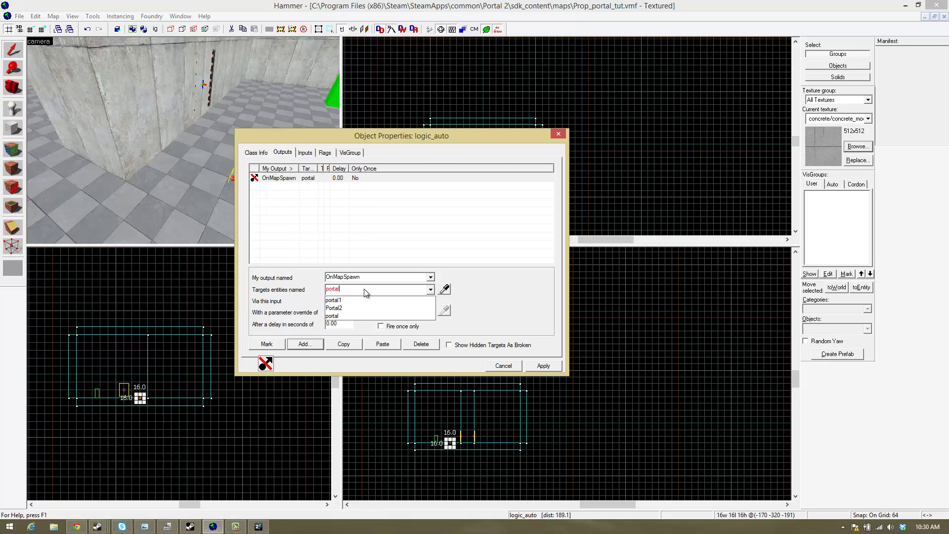
text(*)
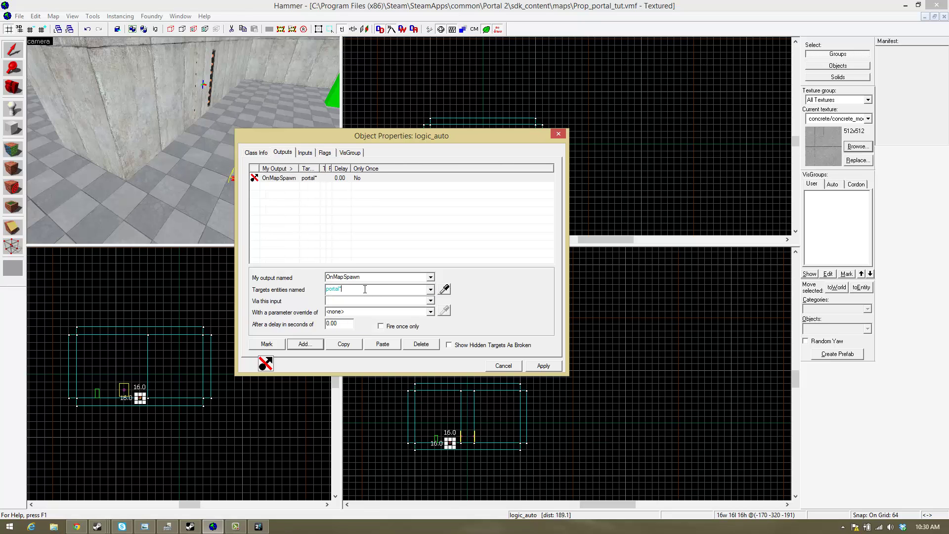
- Make the logic_auto's OnMapSpawn output fire SetActivatedState with a parameter override of 1, and close its properties
click(430, 301)
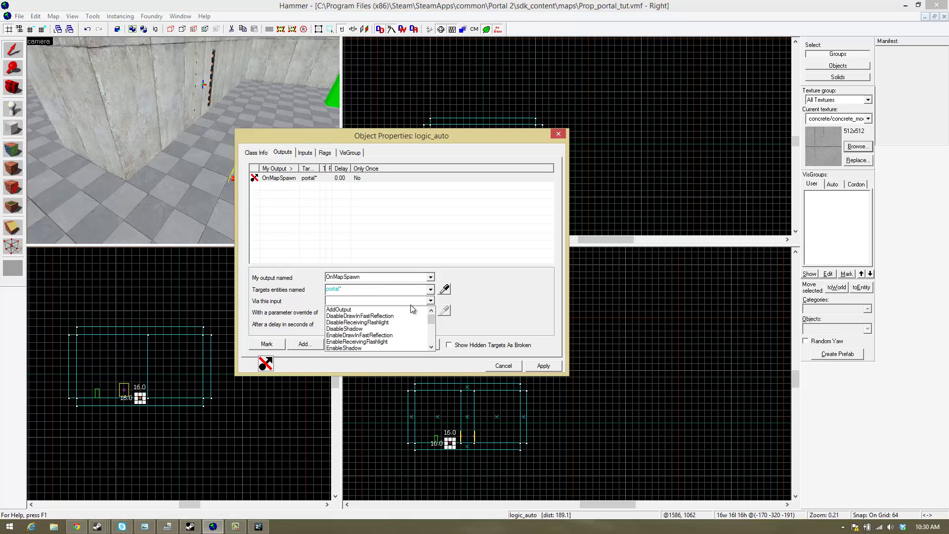
scroll(385, 328, down, 4)
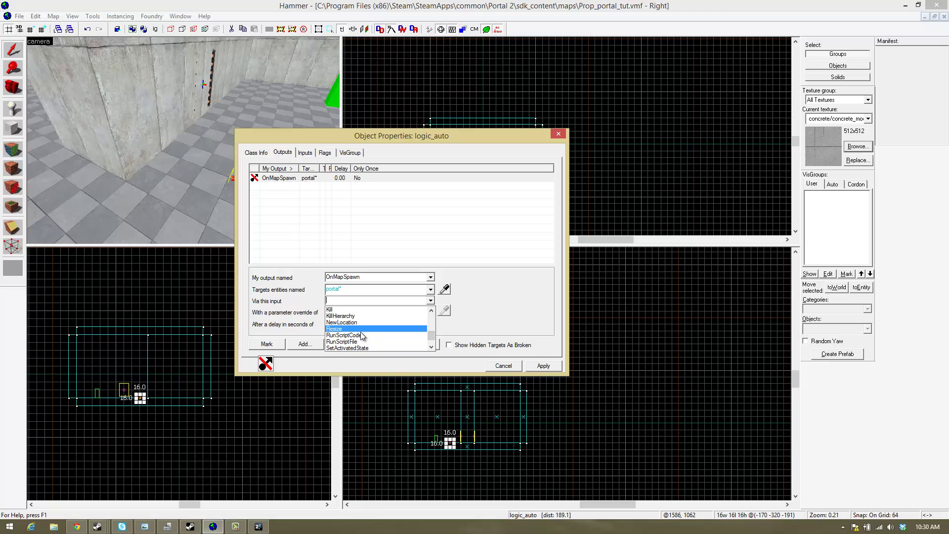
scroll(362, 336, down, 1)
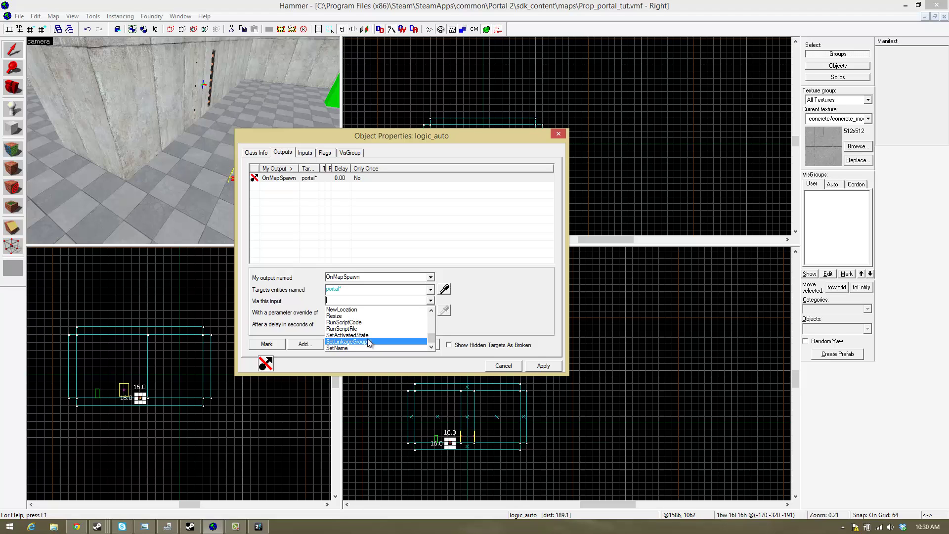
scroll(368, 343, up, 3)
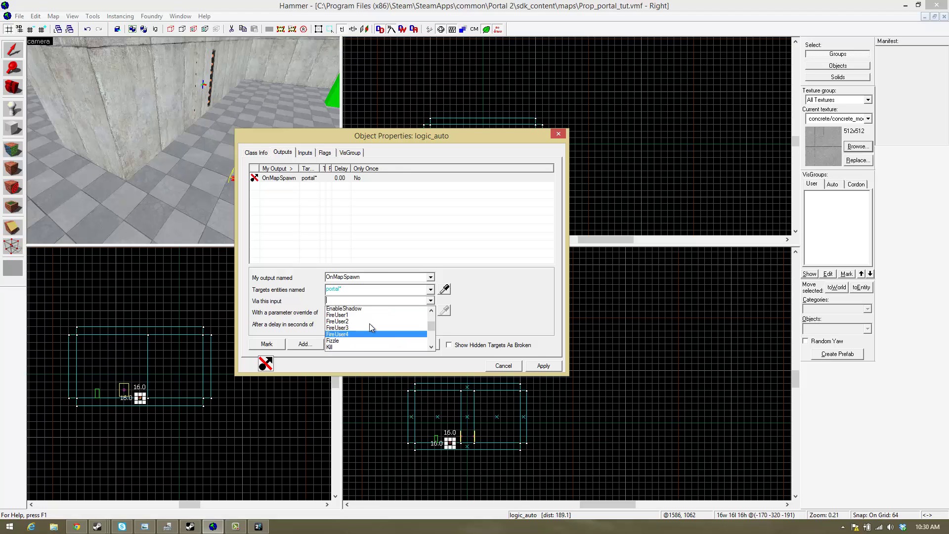
scroll(369, 324, down, 3)
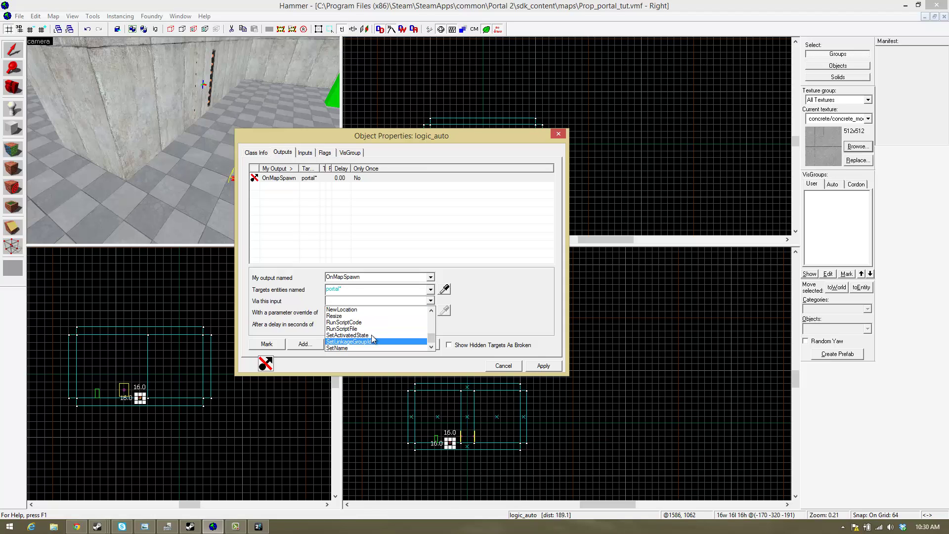
click(370, 335)
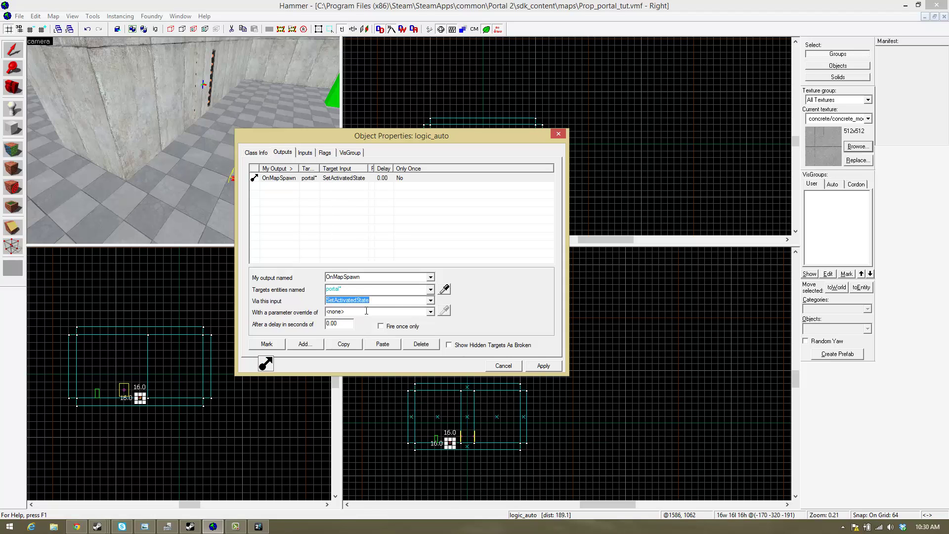
text(1)
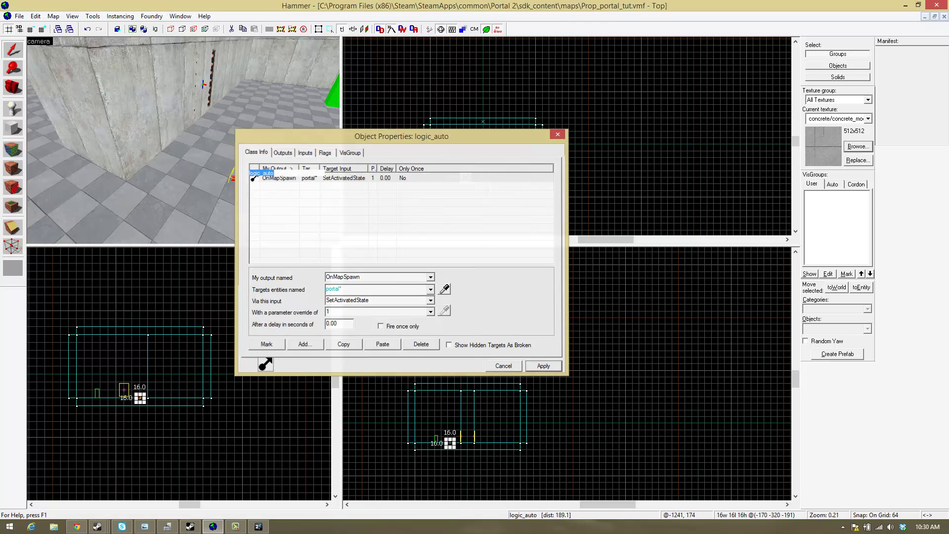
click(555, 135)
- Compile and run the map
click(19, 16)
click(42, 136)
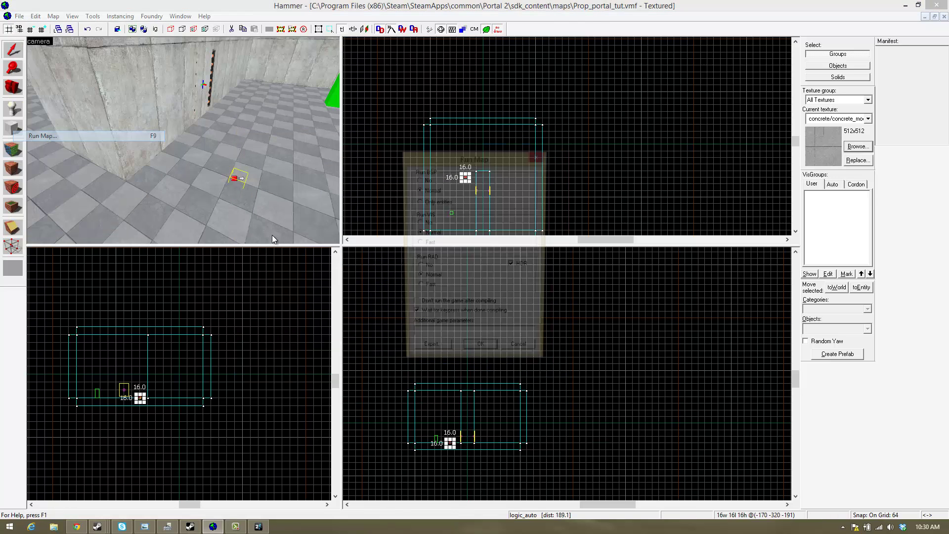
click(477, 356)
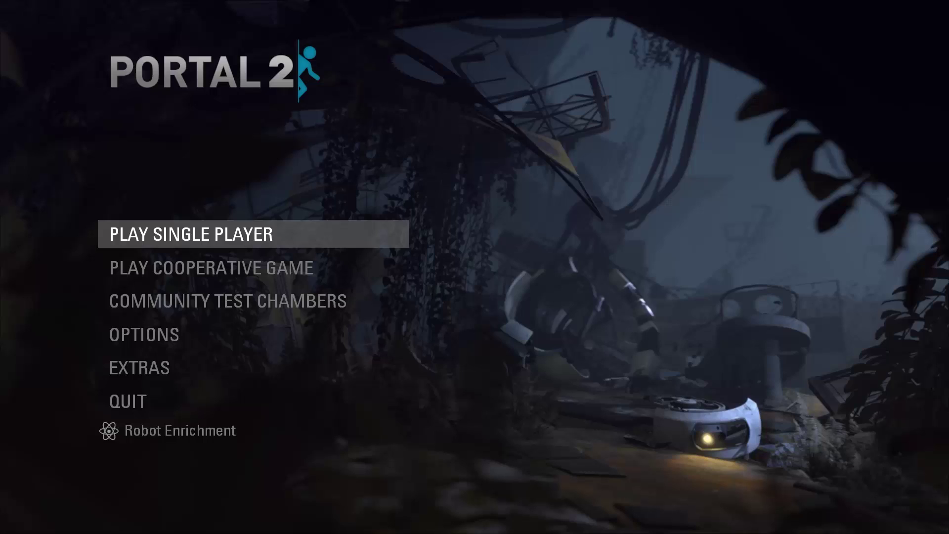
- Load Prop_portal_tut through the Portal 2 developer console and inspect the orange and blue portals on both sides of the wall
key(grave)
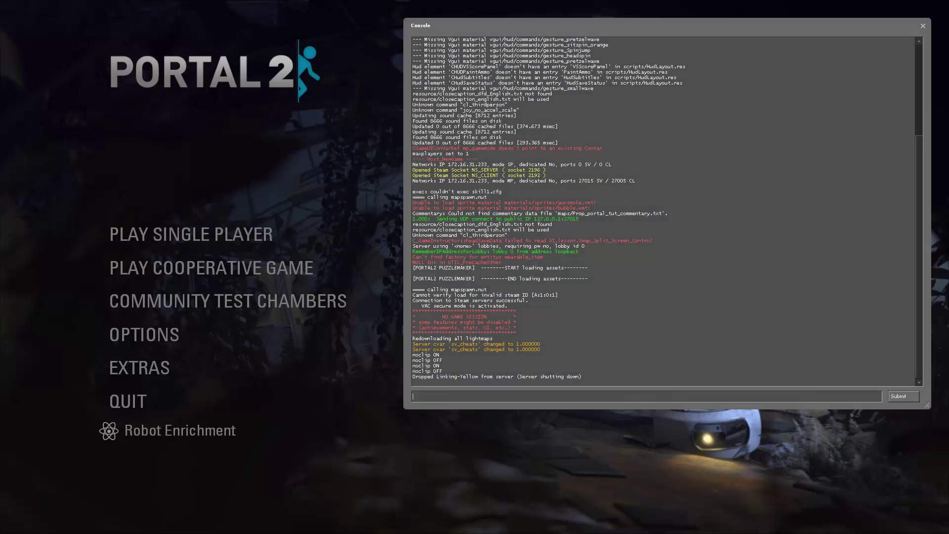
text(map )
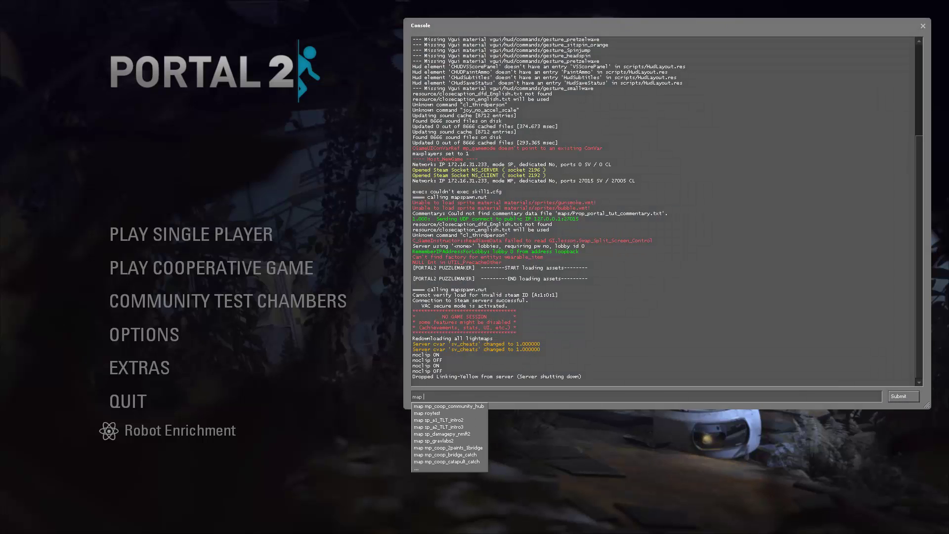
text(pro)
key(Return)
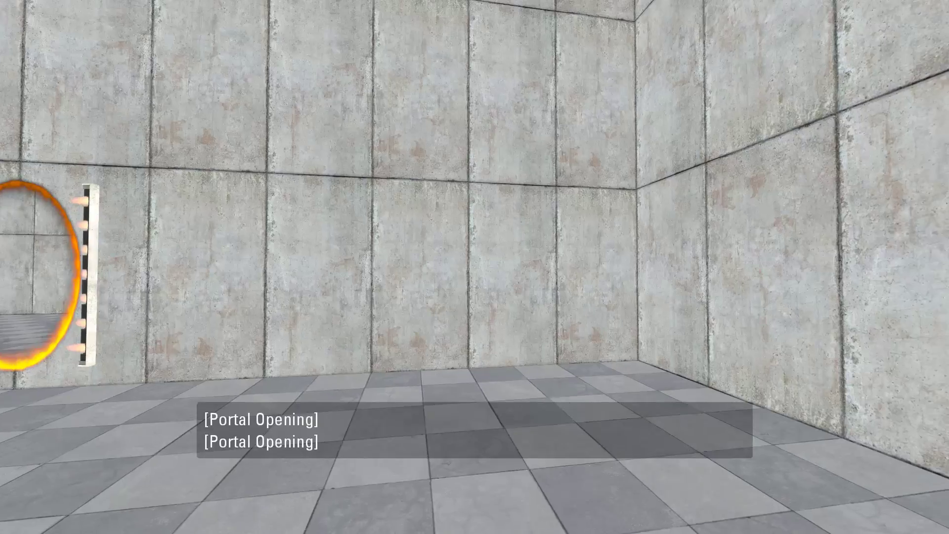
key(w)
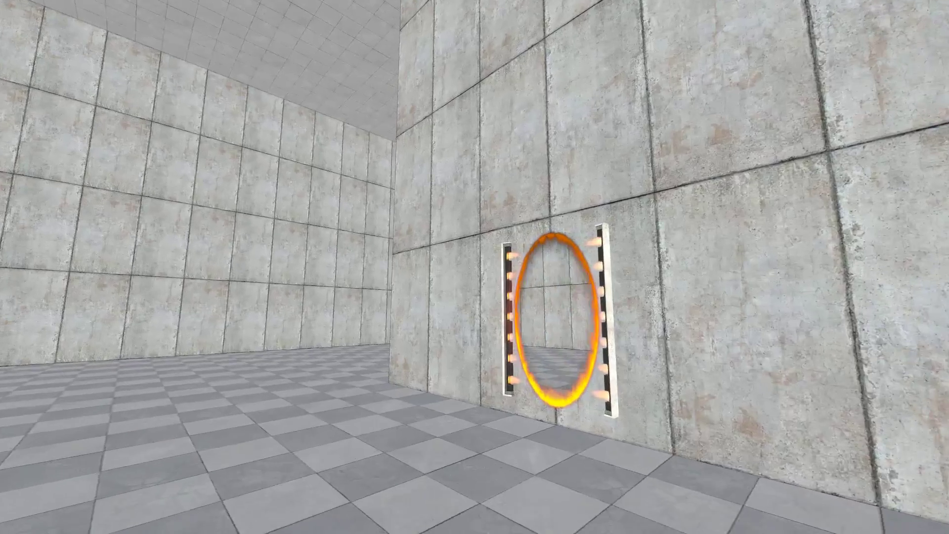
key(w)
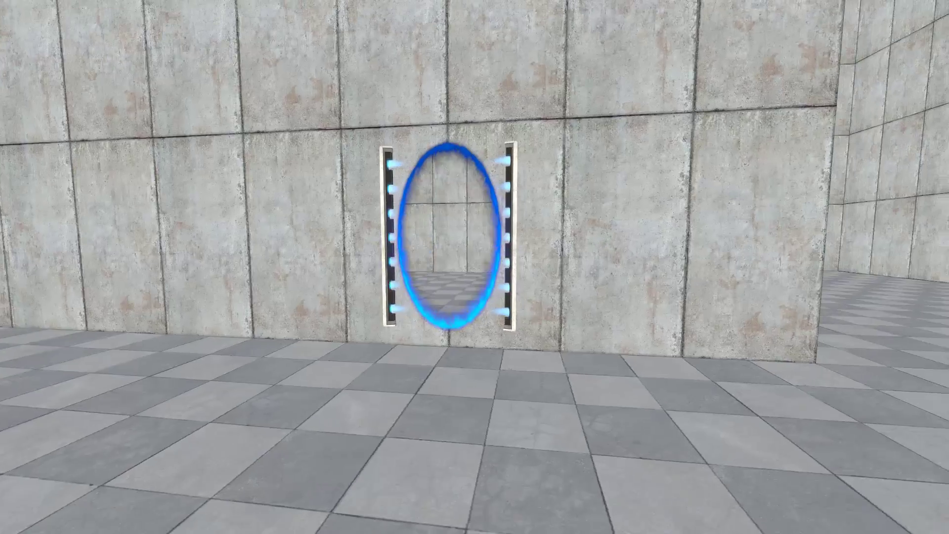
- Exit the test map to the game's main menu and switch back to Hammer
key(Escape)
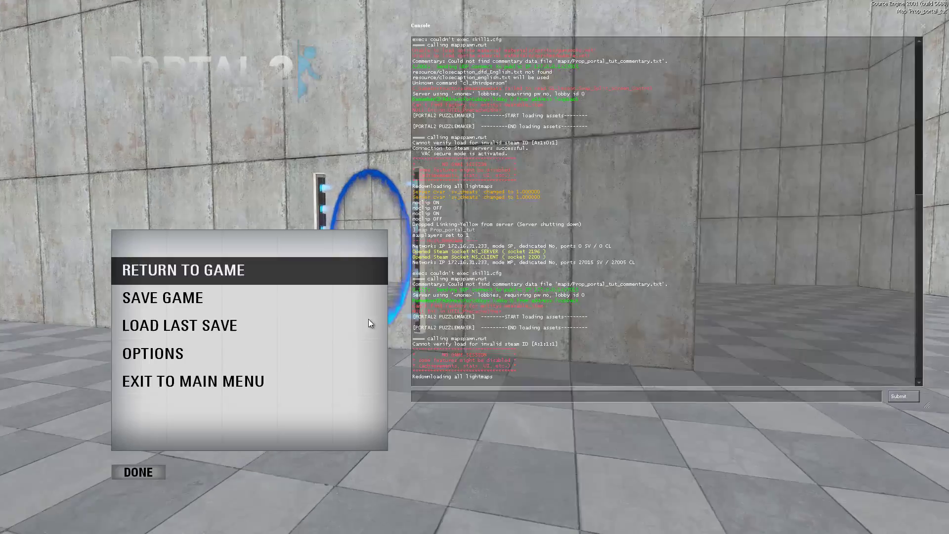
click(253, 384)
click(133, 472)
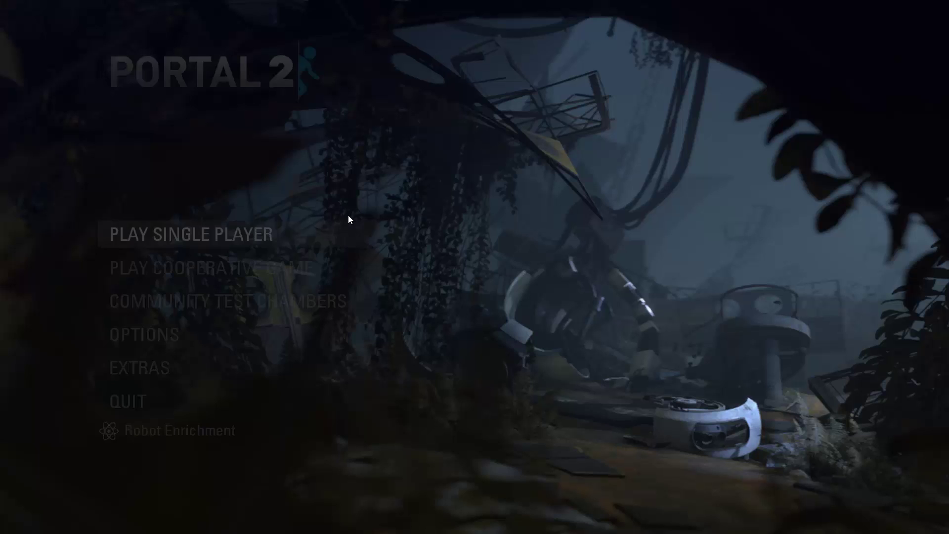
key(alt+Tab)
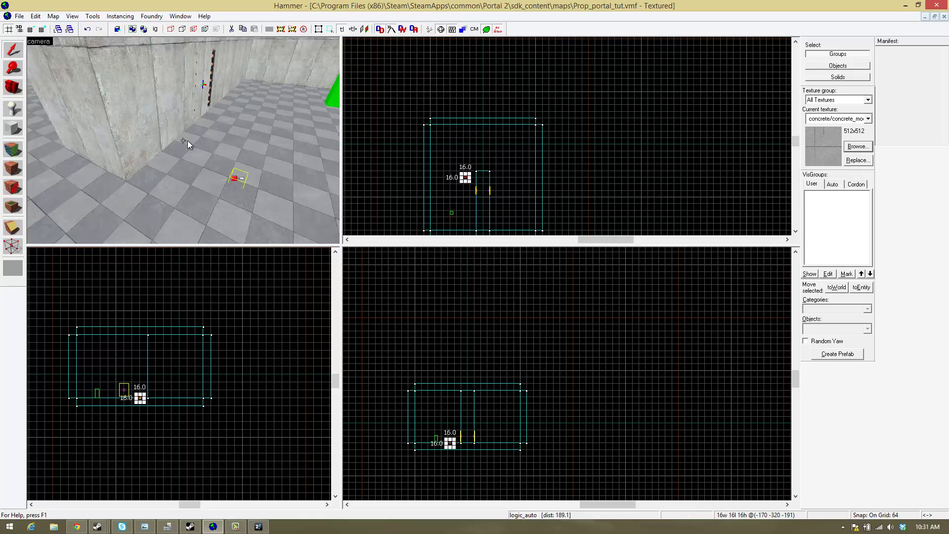
- Place a new entity on the room floor next to the existing info_player_start
key(w)
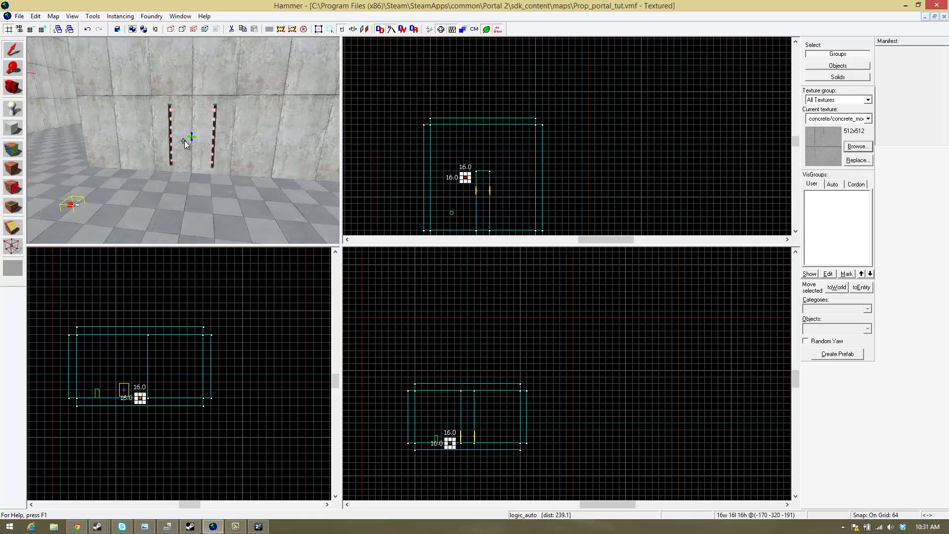
key(a)
key(w)
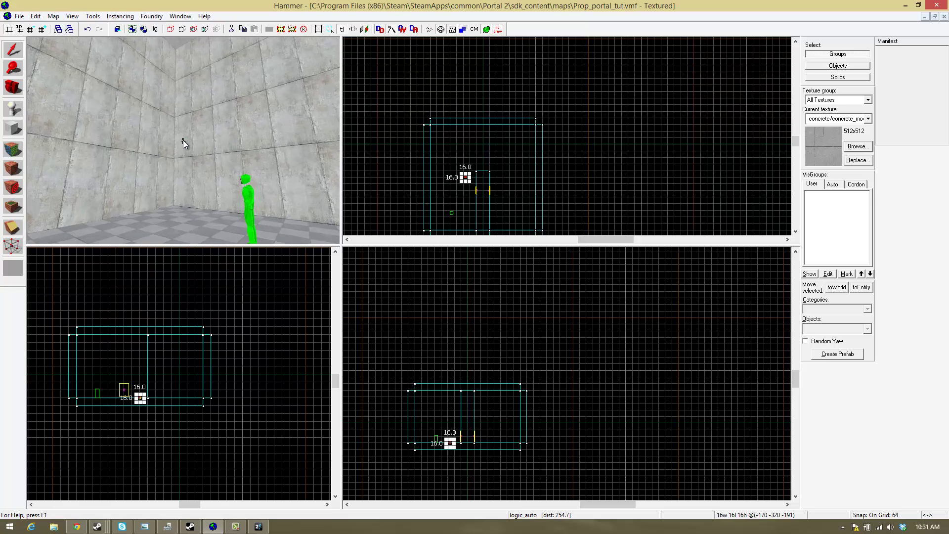
key(w)
key(z)
click(14, 110)
click(200, 132)
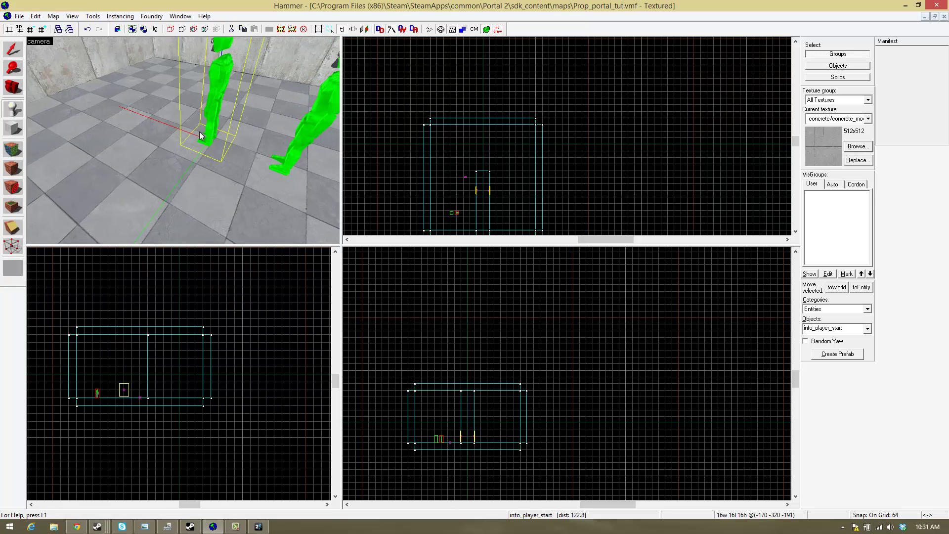
- Change the class of the newly placed entity beside the player start to weapon_portalgun
click(15, 50)
key(alt+Return)
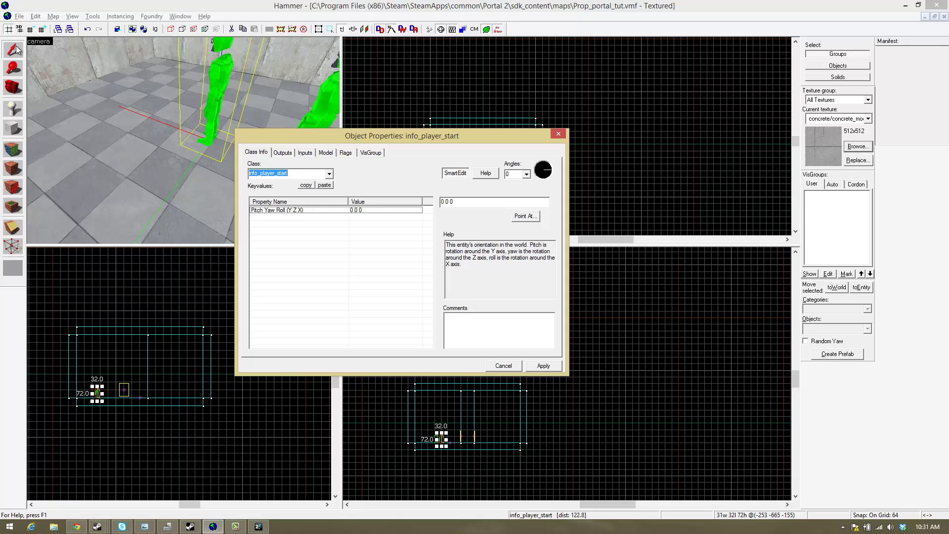
text(portal_gu)
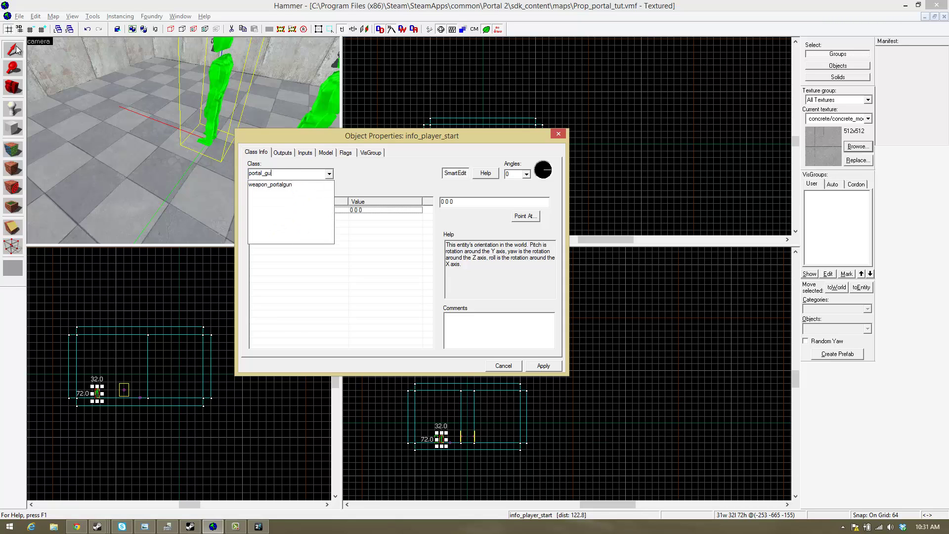
text(n)
click(305, 184)
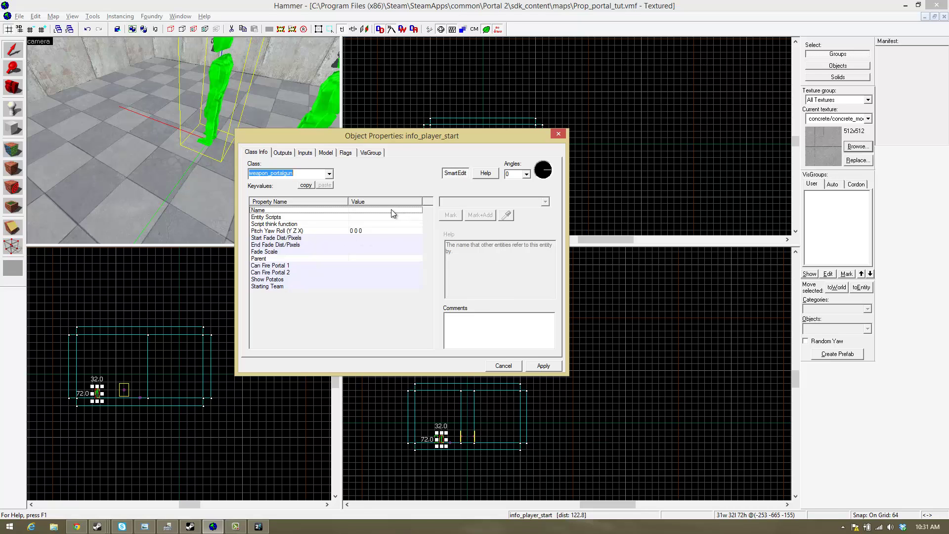
click(533, 366)
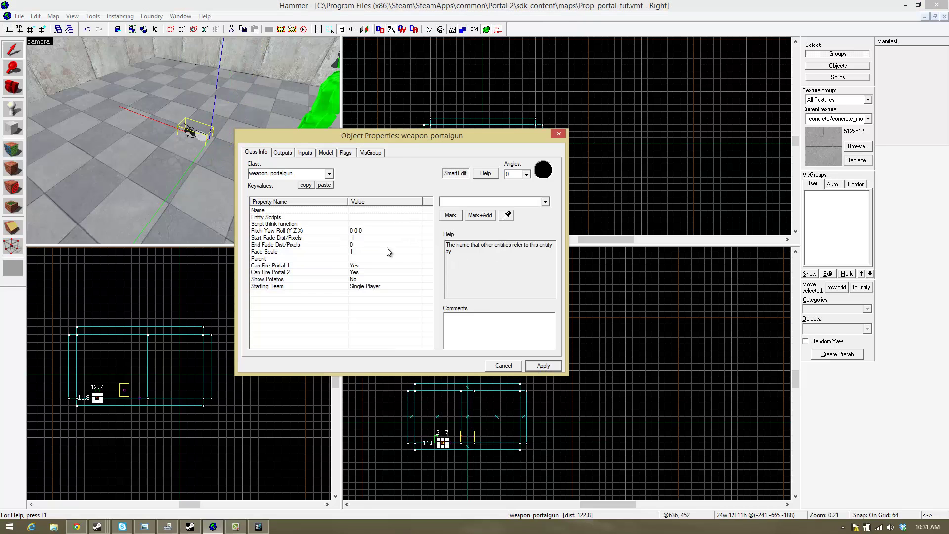
- Name the weapon_portalgun entity Pgun and close its properties
click(491, 201)
text(Por)
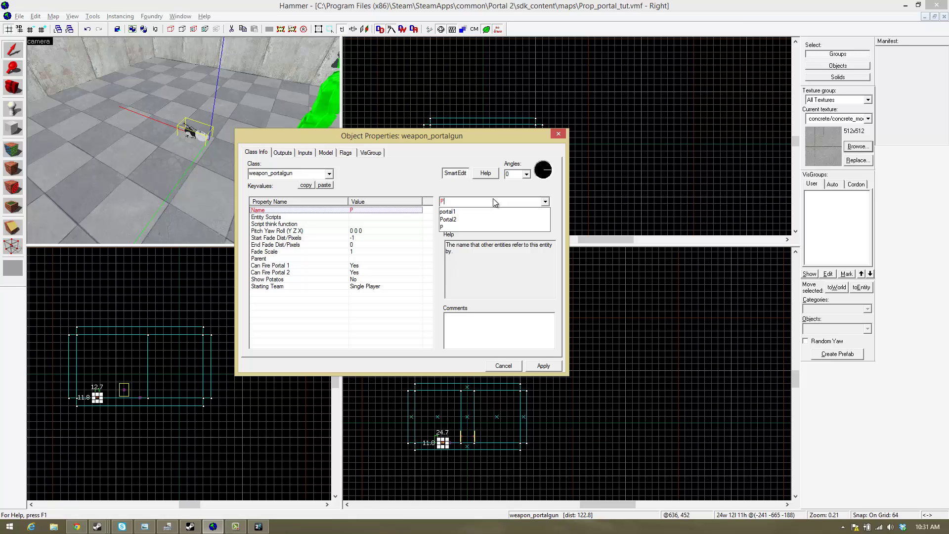
text(un)
key(Return)
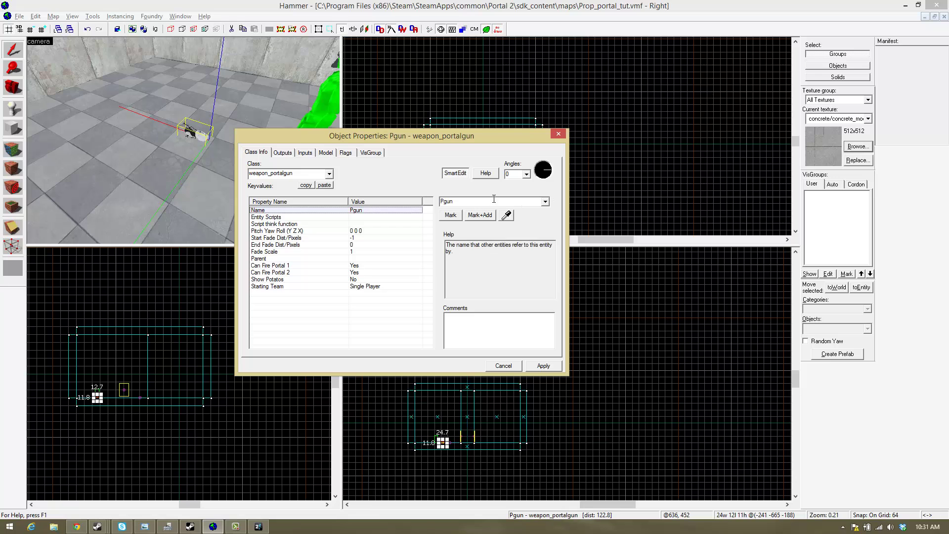
click(558, 134)
- Examine the logic_auto's OnMapSpawn output, in particular the wildcard in its target name, and close the properties
key(z)
key(s)
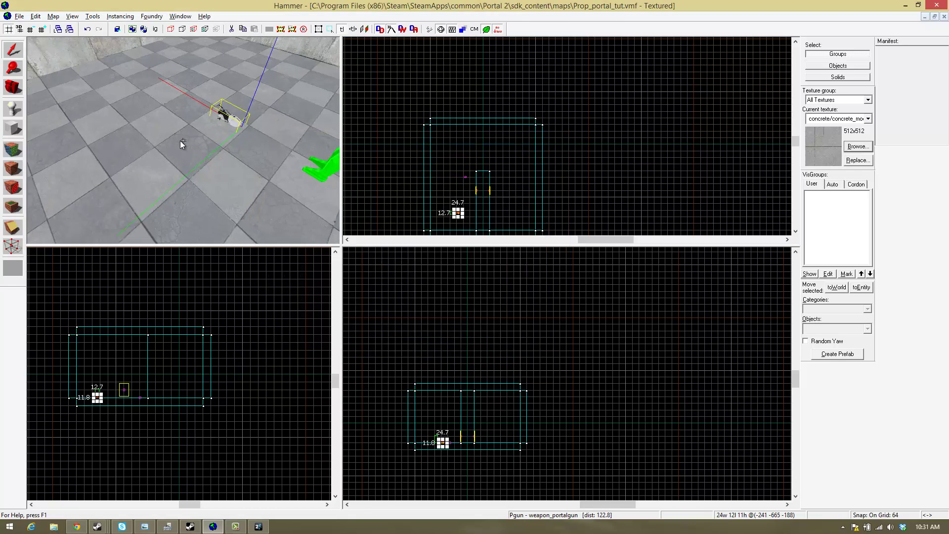
key(a)
key(d)
key(z)
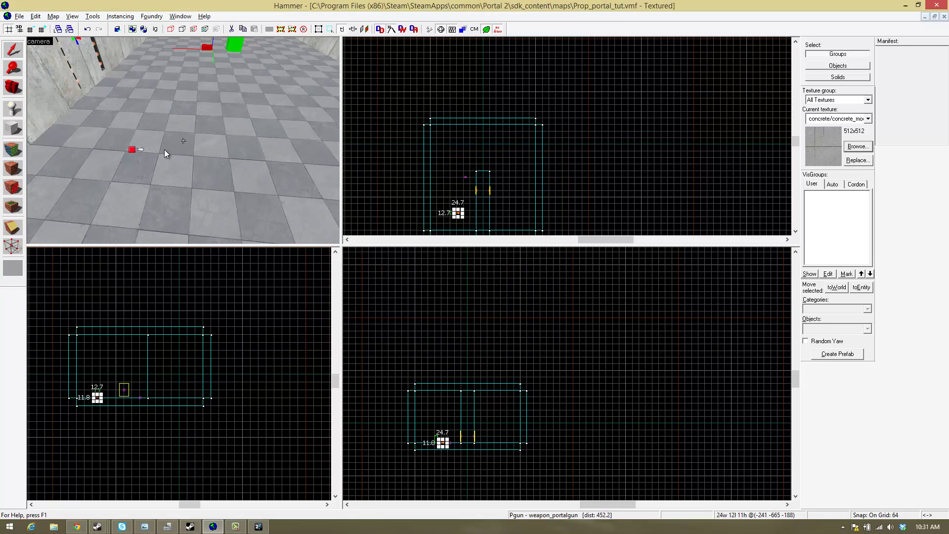
click(131, 148)
double_click(133, 150)
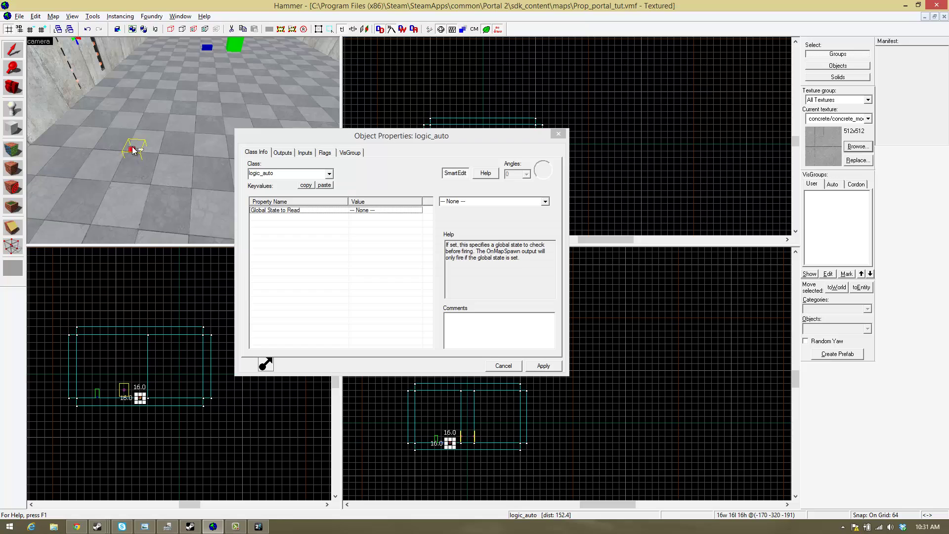
click(282, 152)
click(360, 289)
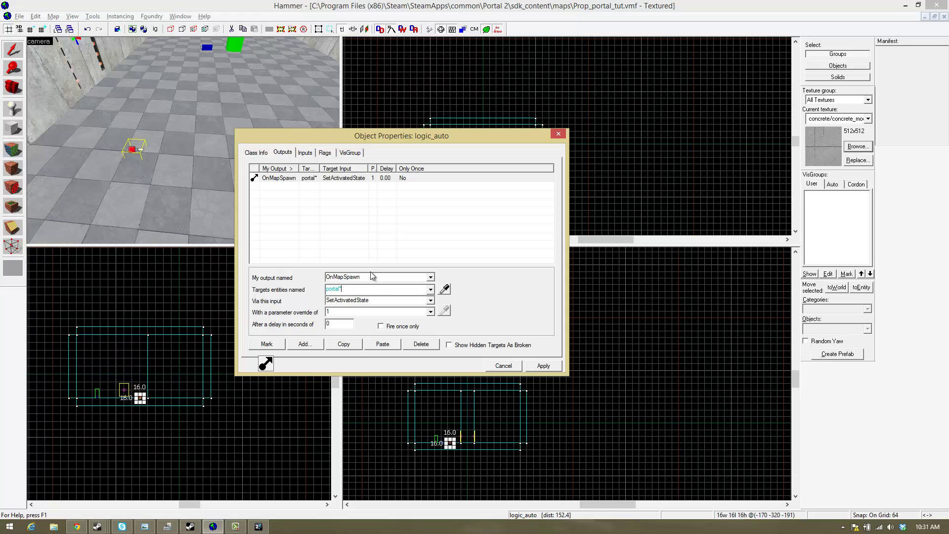
click(3, 16)
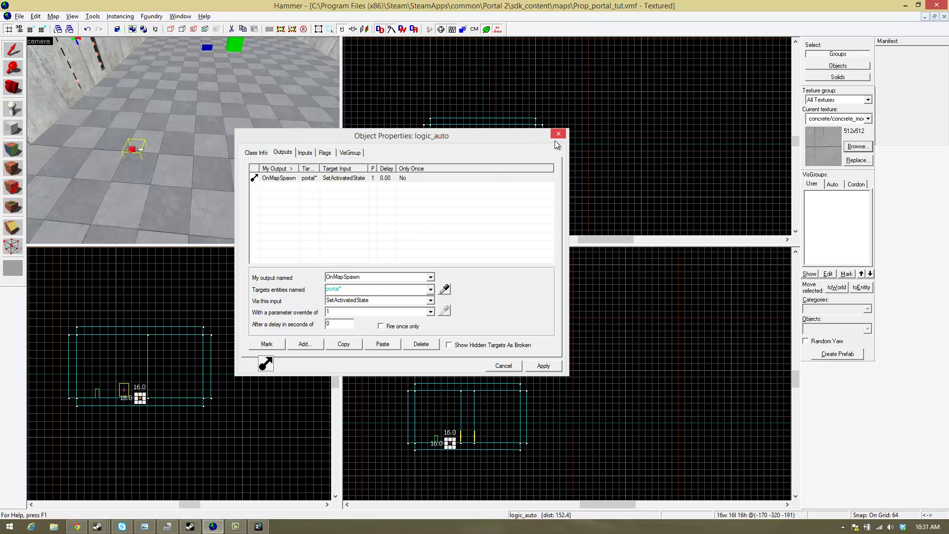
click(381, 291)
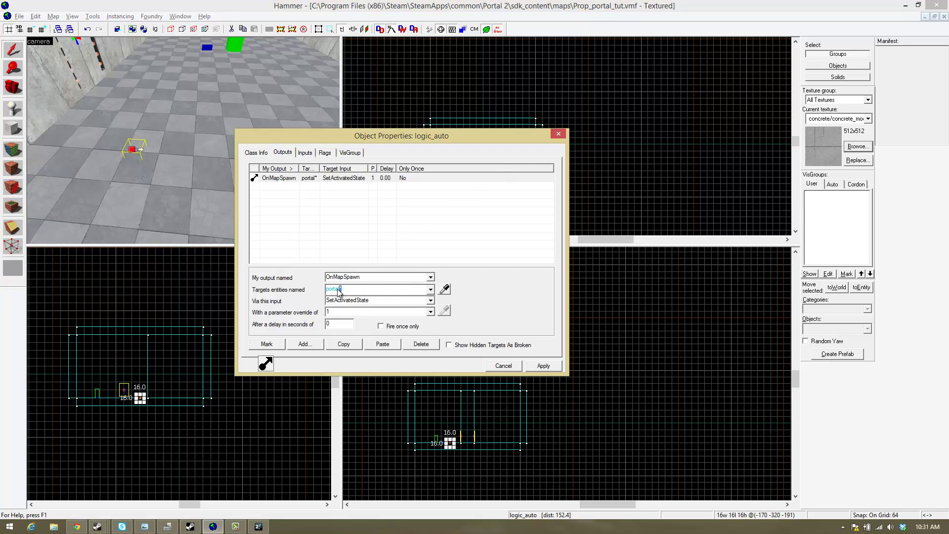
click(554, 135)
key(w)
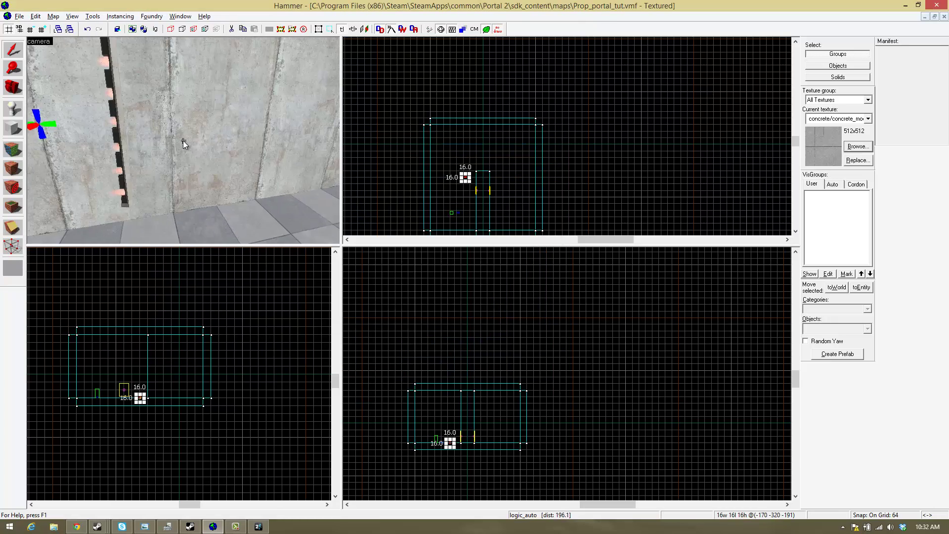
key(s)
key(w)
key(Left)
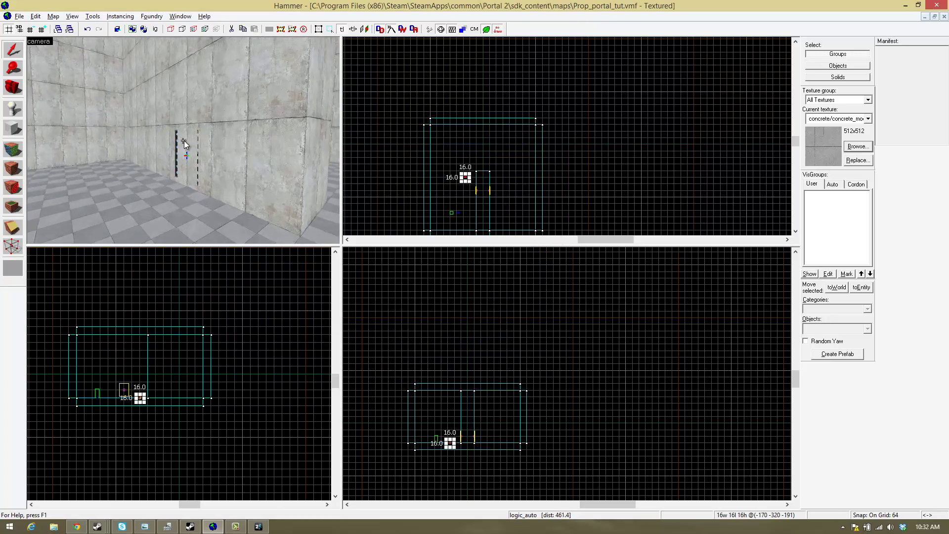
key(d)
key(w)
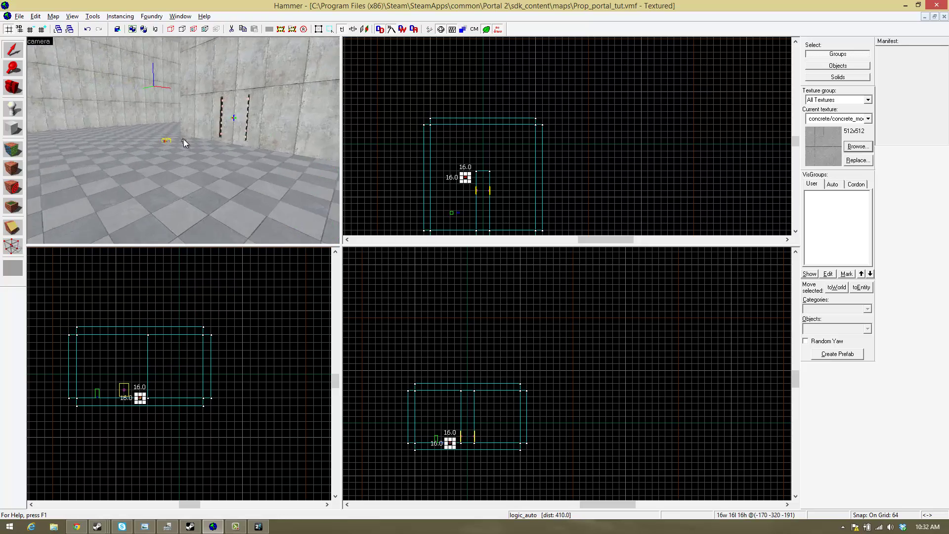
- Open the map's worldspawn properties, close them and clear the selection of the whole map
key(d)
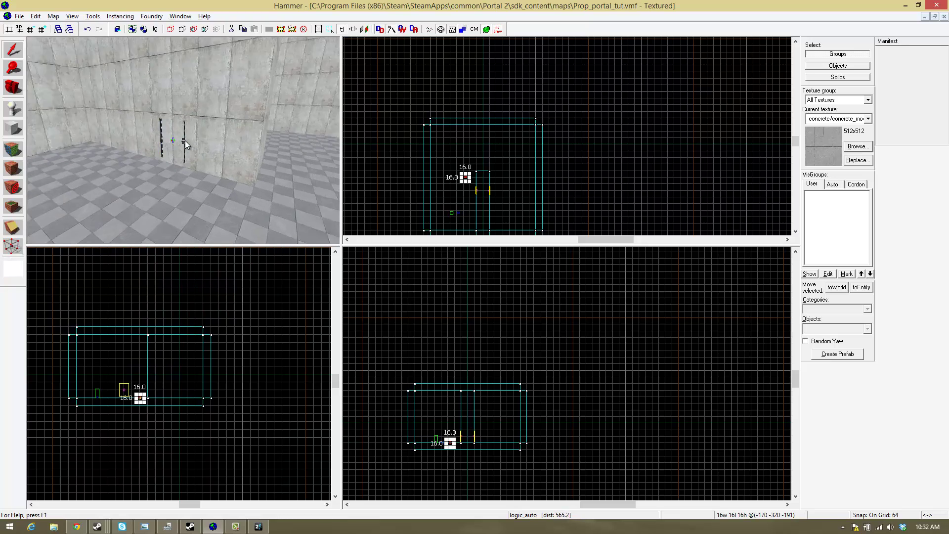
key(z)
click(60, 19)
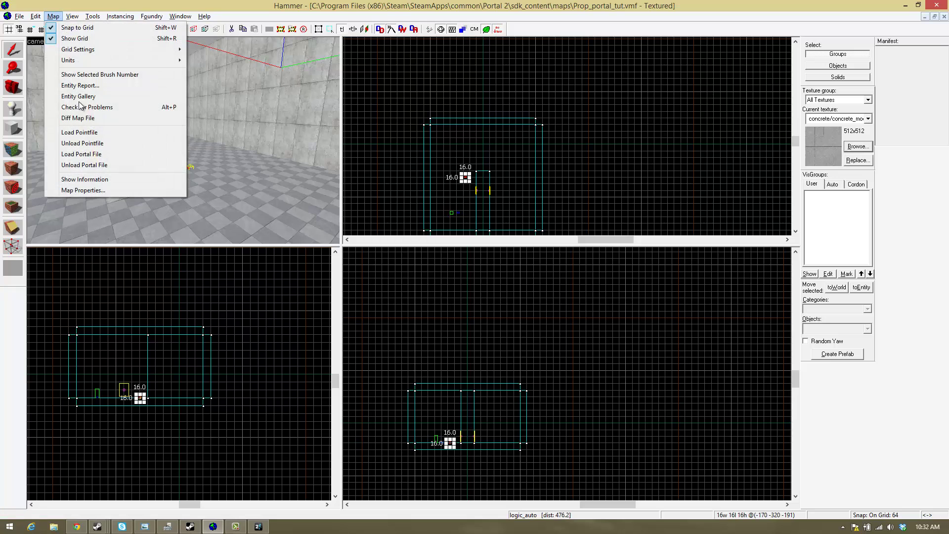
click(85, 191)
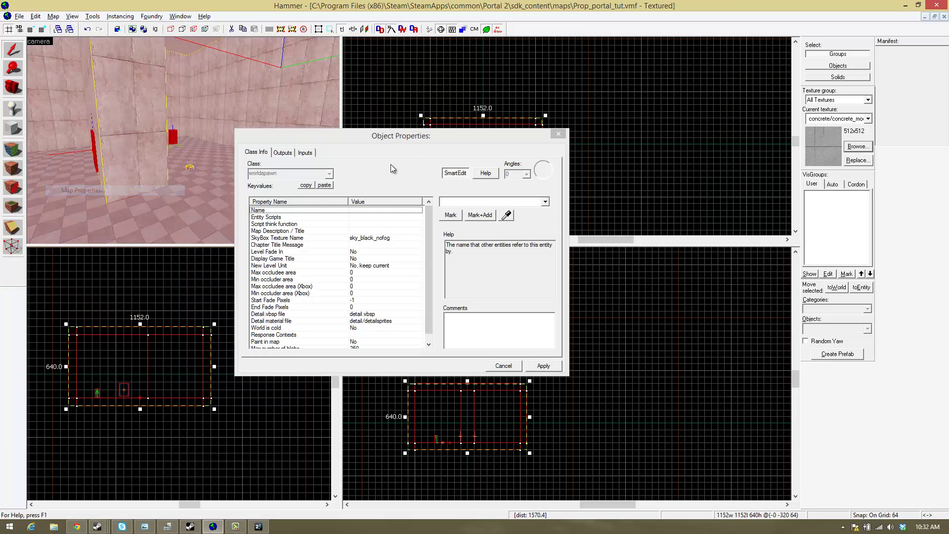
click(555, 138)
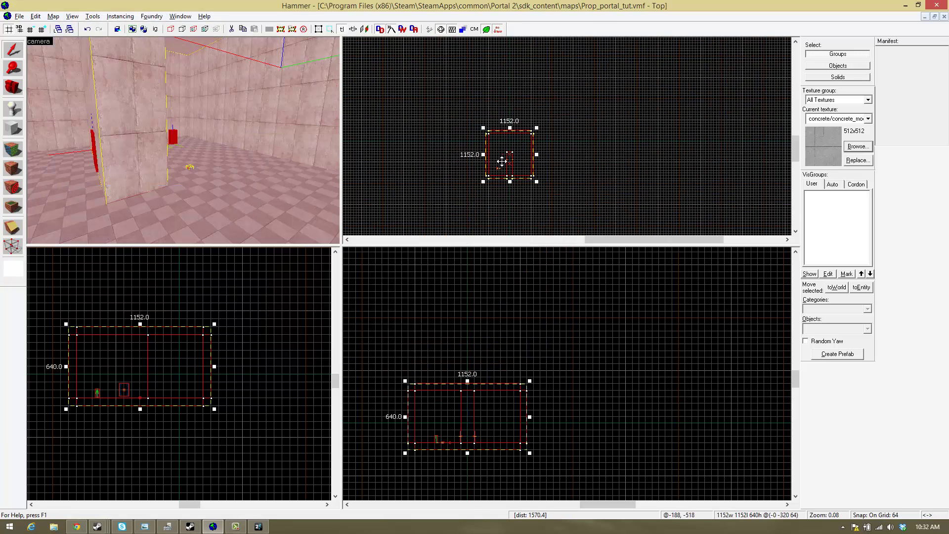
drag(528, 139, 577, 83)
drag(549, 388, 536, 309)
key(w)
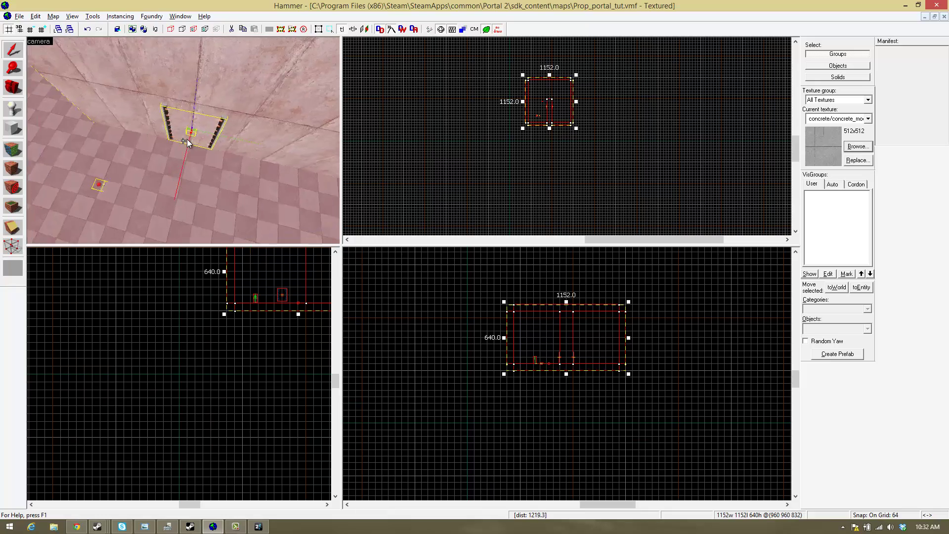
key(w)
key(z)
click(513, 103)
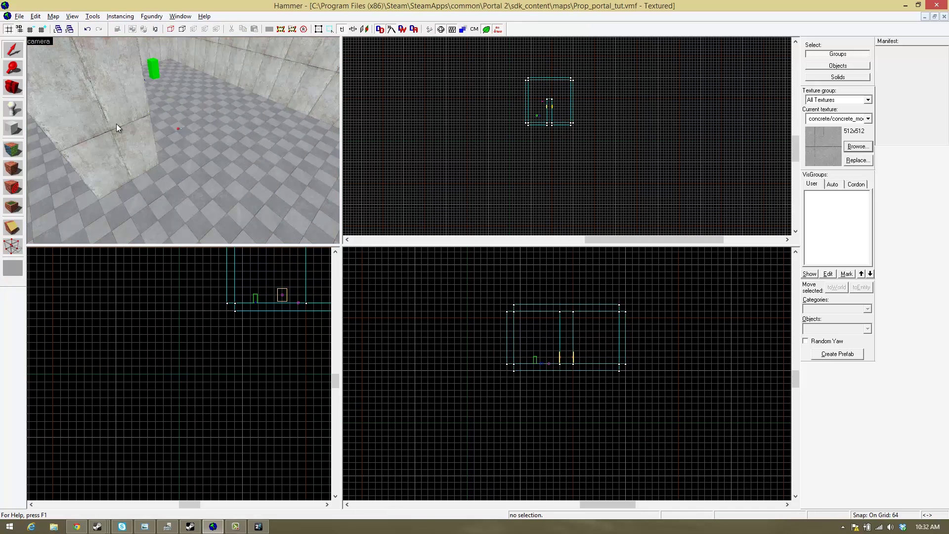
- Set the parameter override of the logic_auto's OnMapSpawn SetActivatedState output to 0, apply it and close the properties
key(w)
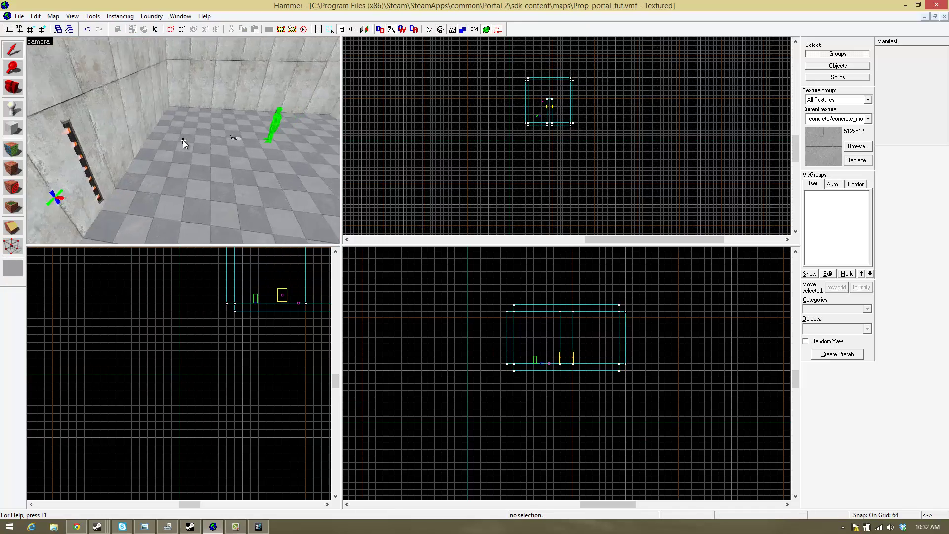
key(w)
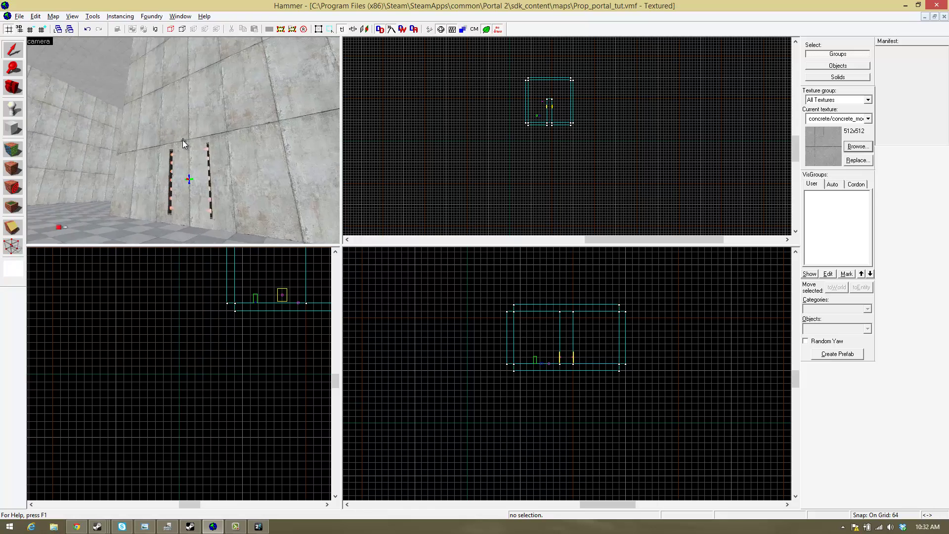
key(s)
key(z)
double_click(186, 147)
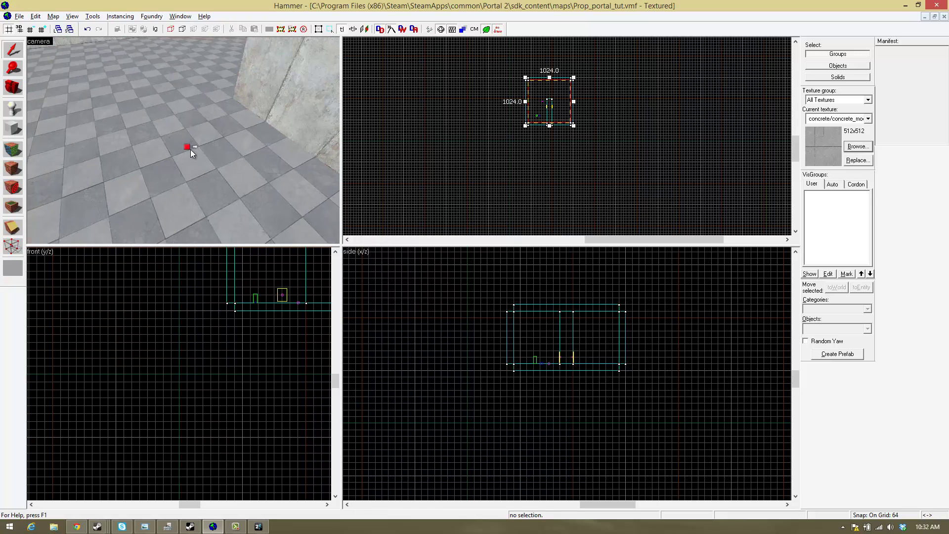
click(187, 148)
click(284, 154)
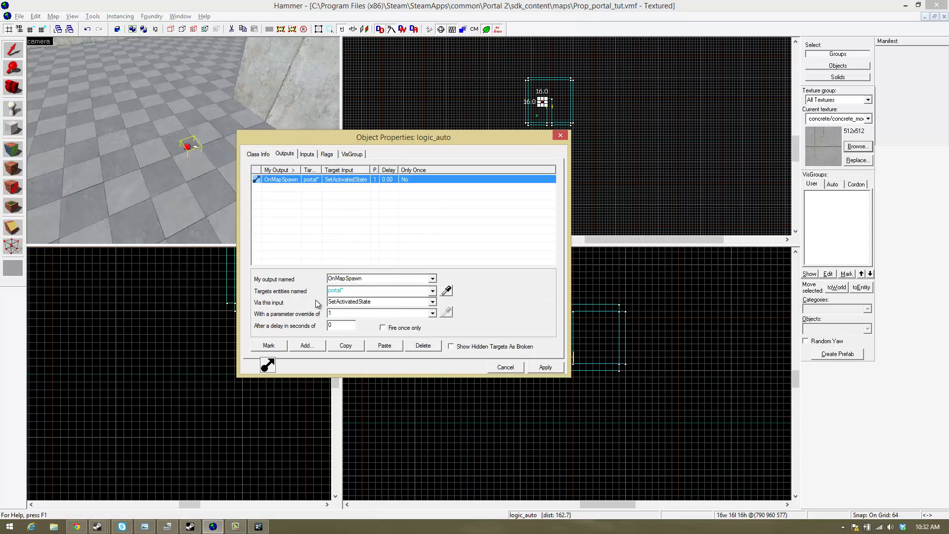
click(350, 291)
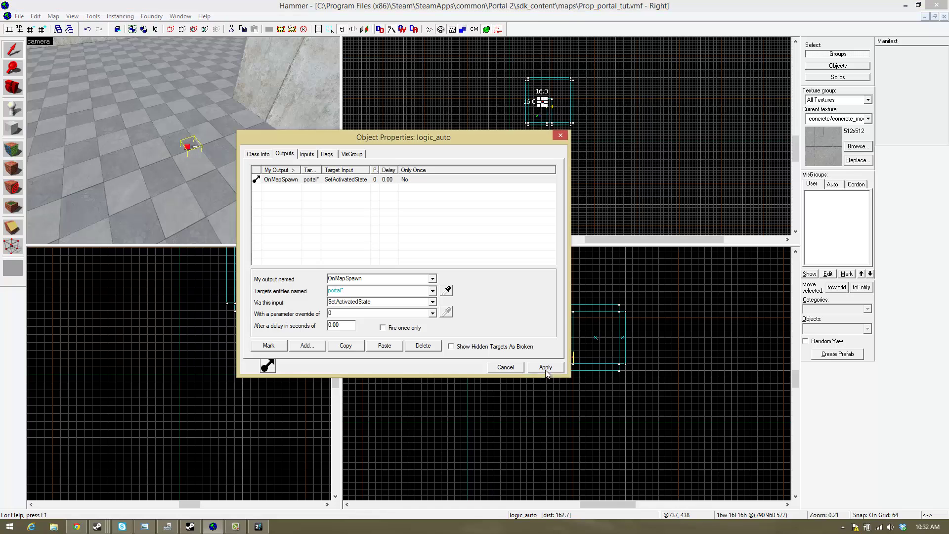
click(561, 135)
- Create a block brush 128 by 128 units and 16 units high on the floor directly in front of portal1
key(z)
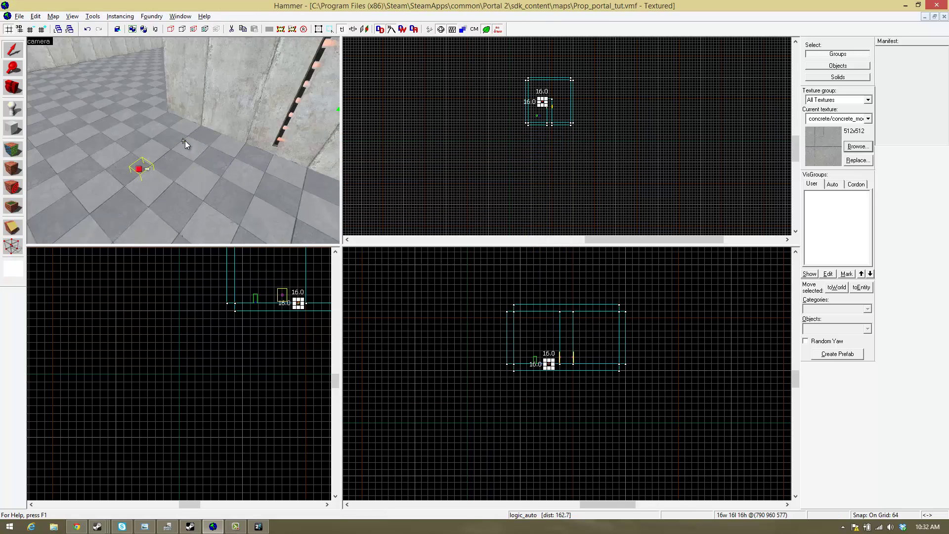
key(d)
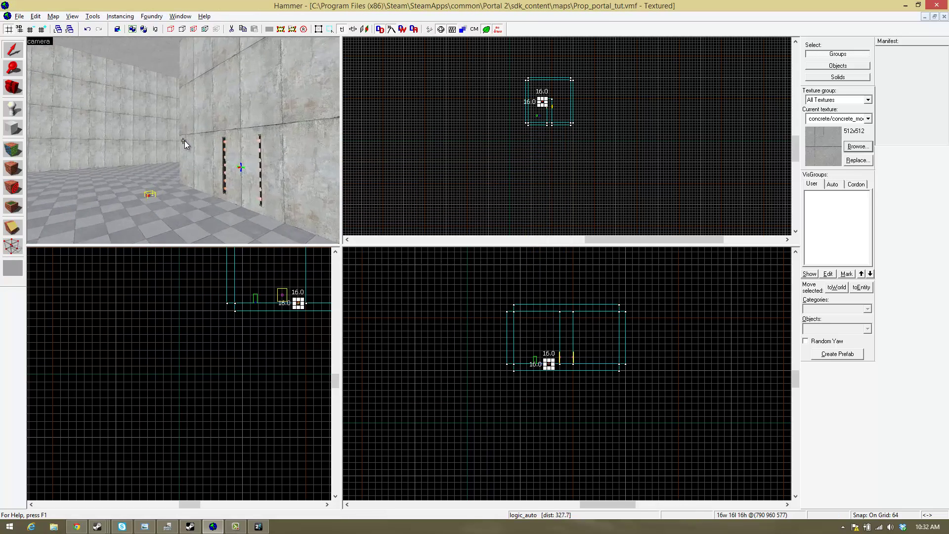
key(s)
key(z)
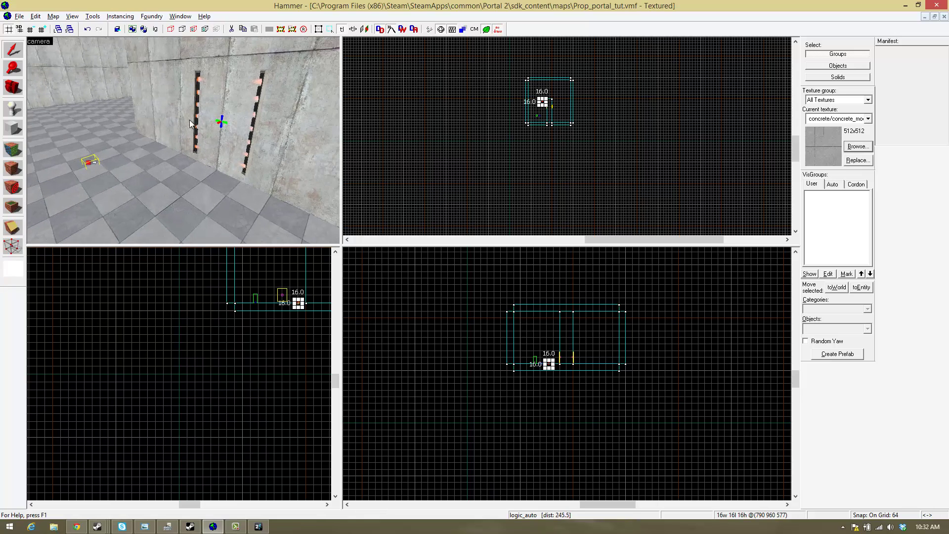
click(8, 124)
scroll(549, 91, up, 8)
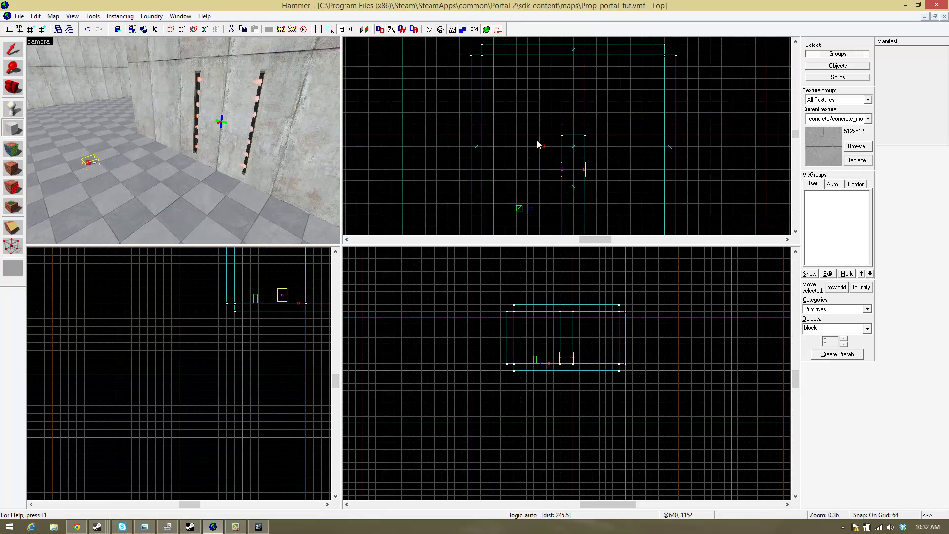
scroll(583, 121, up, 3)
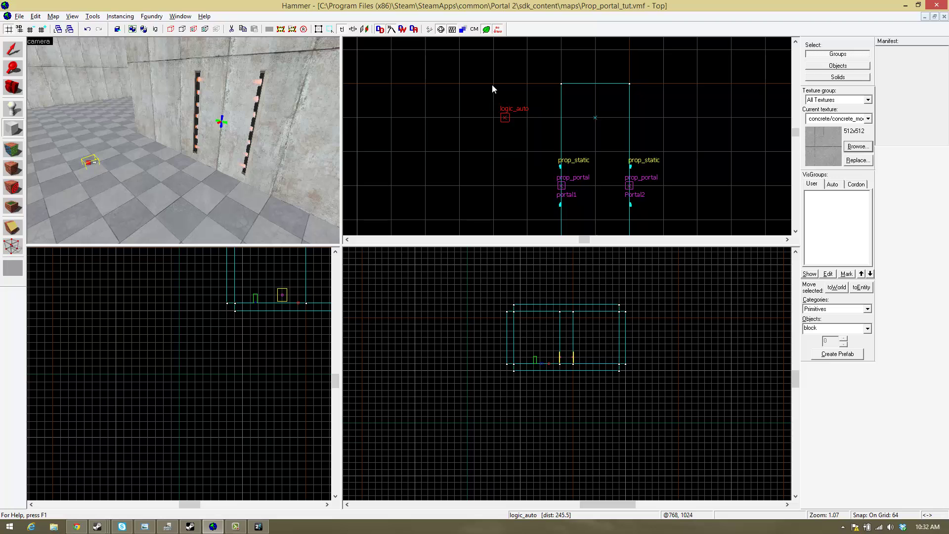
drag(493, 84, 526, 199)
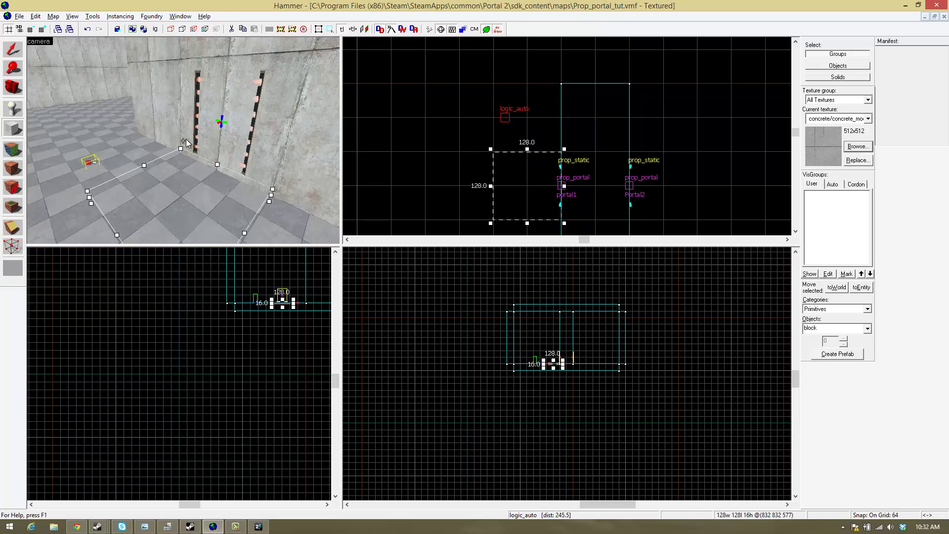
key(a)
key(z)
key(Return)
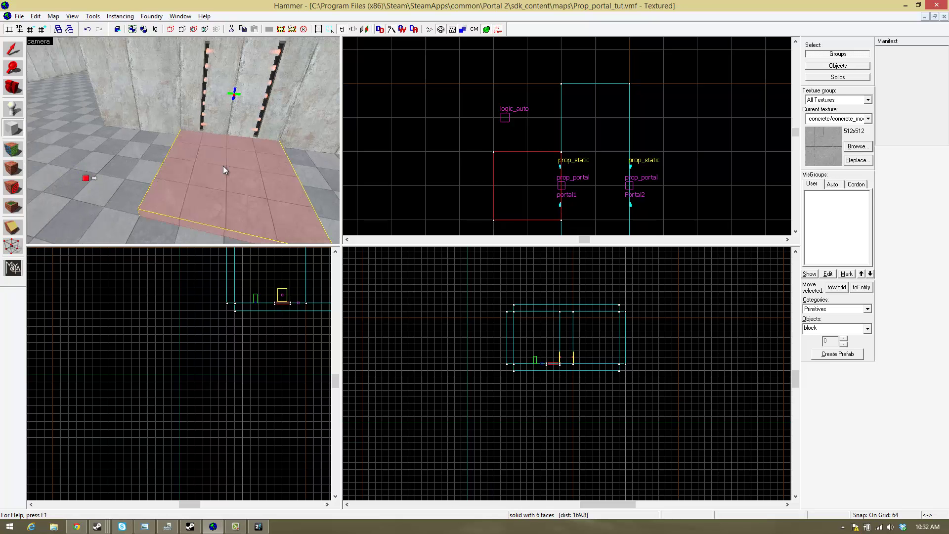
- Tie the new platform block to an entity and change its class to func_brush
key(z)
key(w)
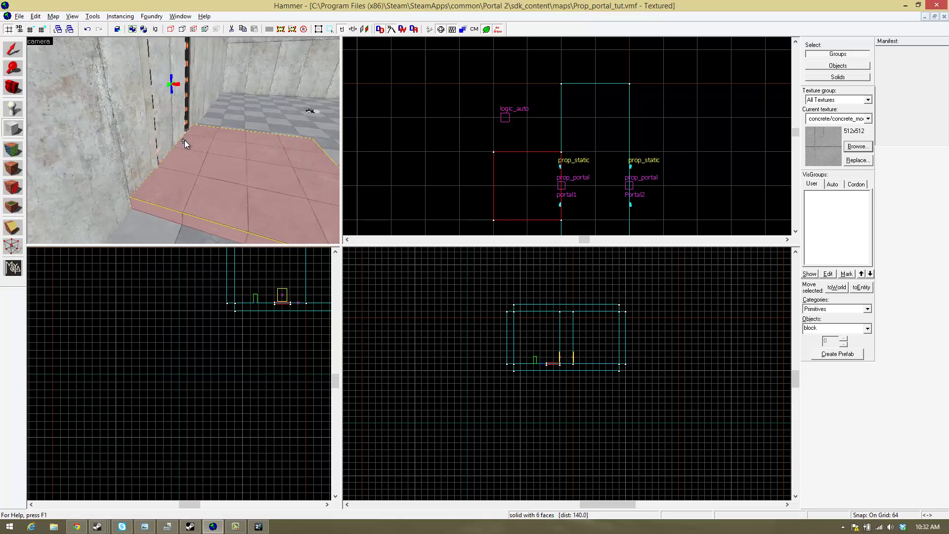
key(w)
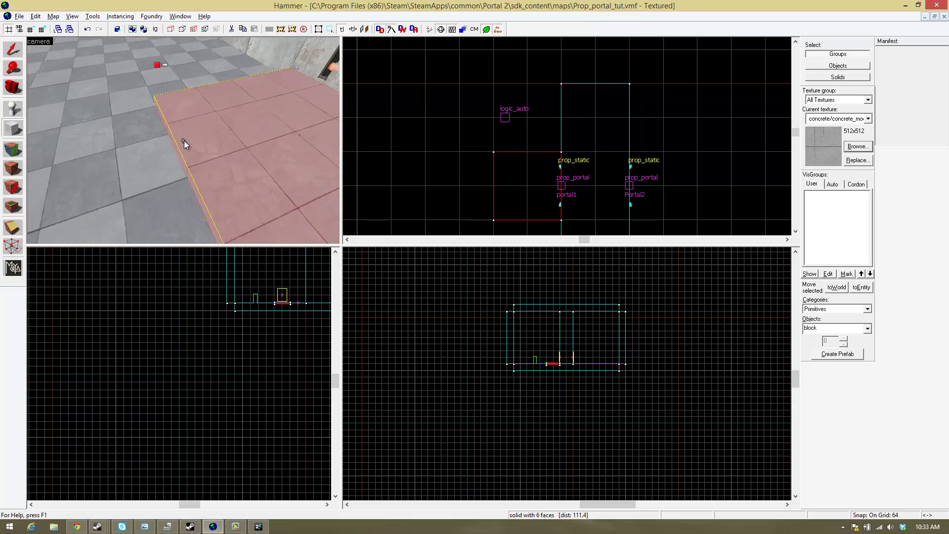
key(a)
key(d)
key(z)
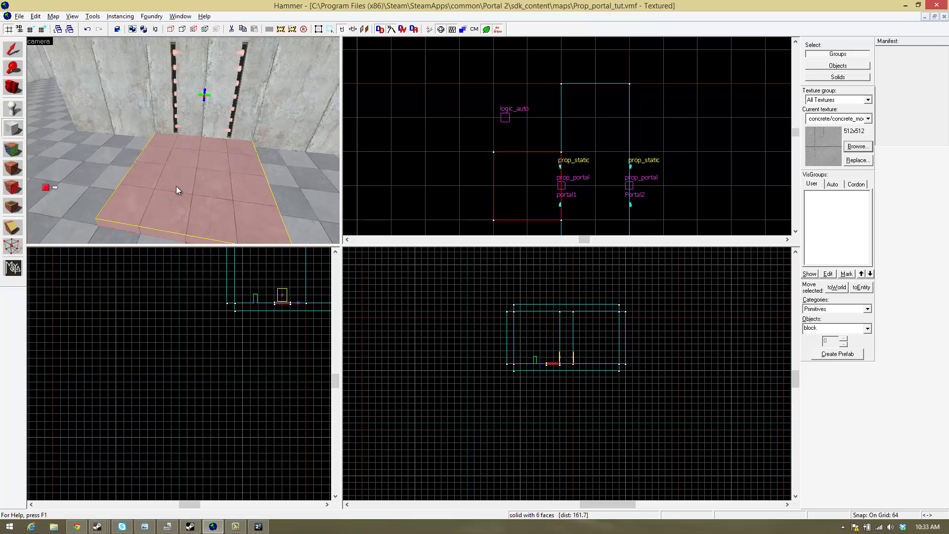
key(ctrl+t)
click(272, 174)
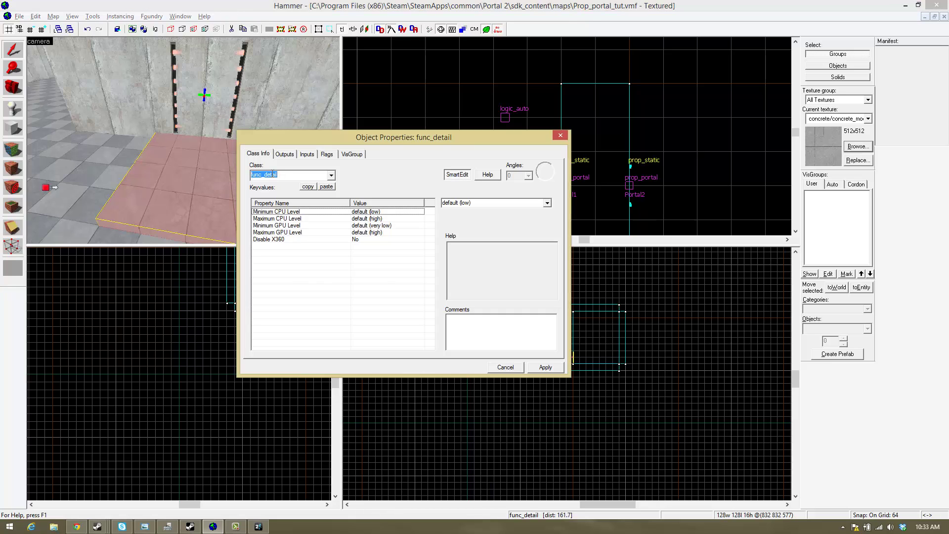
text(fu)
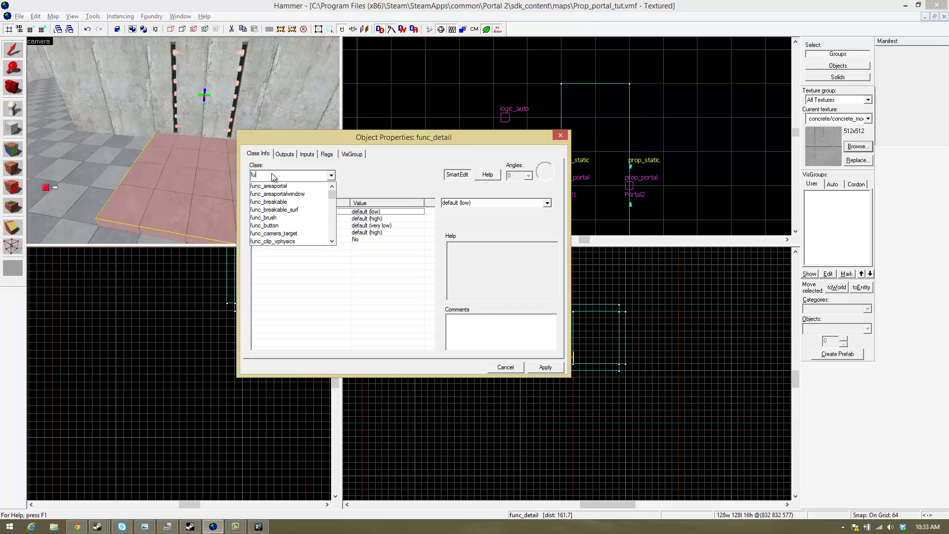
text(nc_brush)
key(Return)
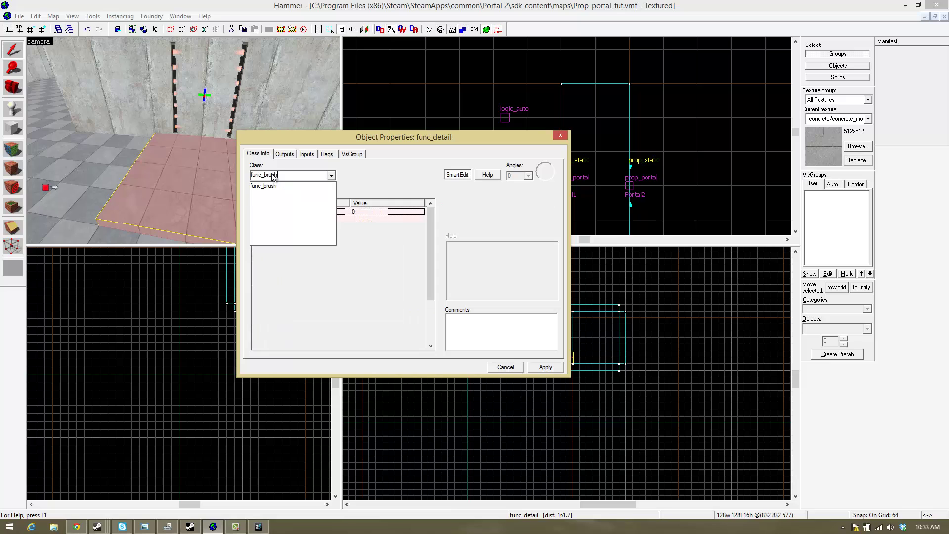
- Name the func_brush Portal_Platform, apply the name and close its properties
click(487, 205)
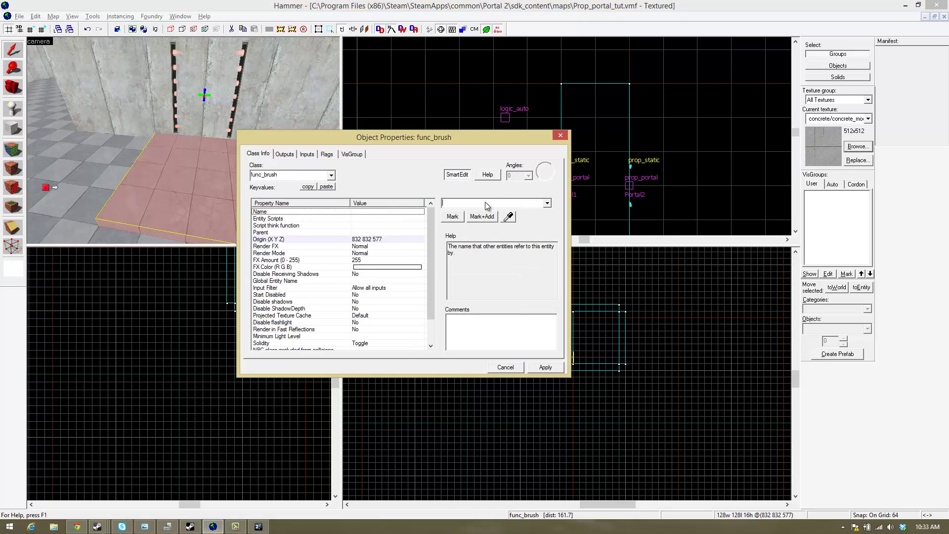
text(Portal)
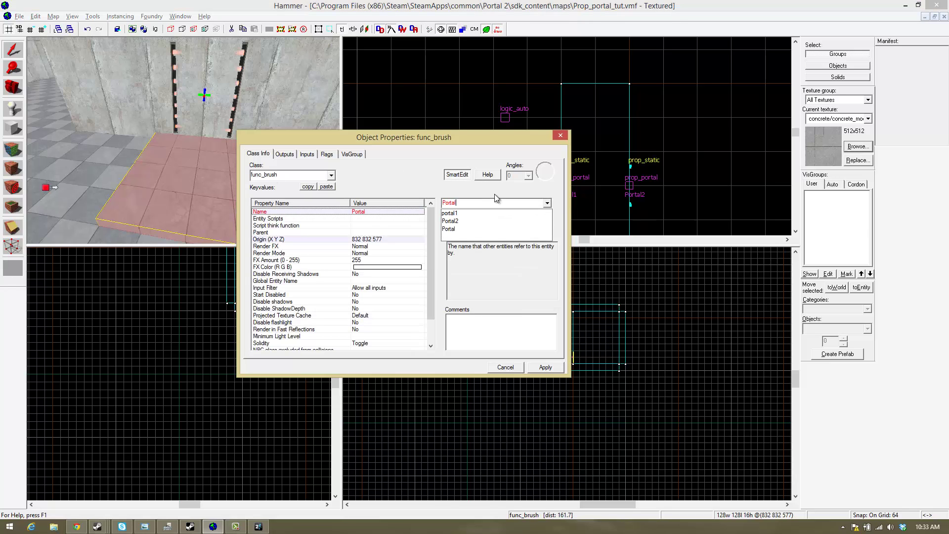
text(_Platfo)
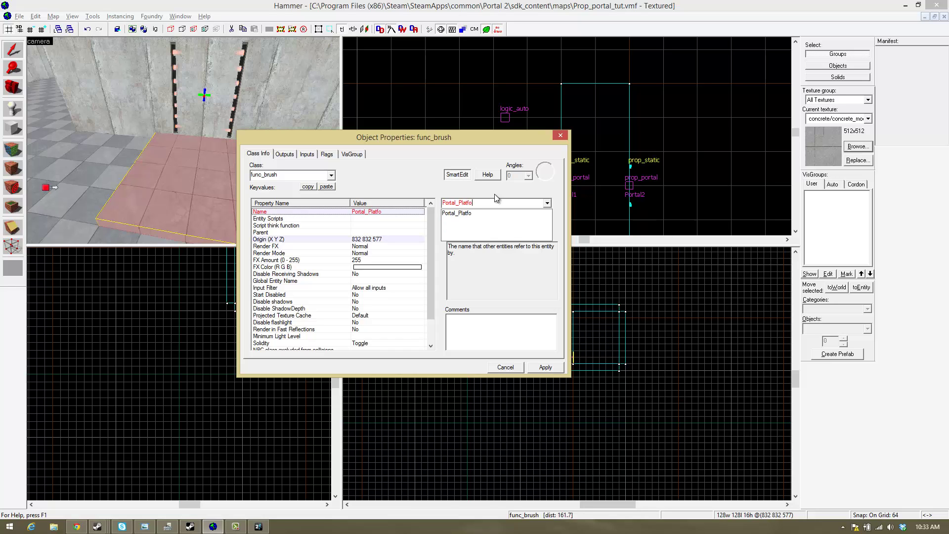
text(rm)
key(Return)
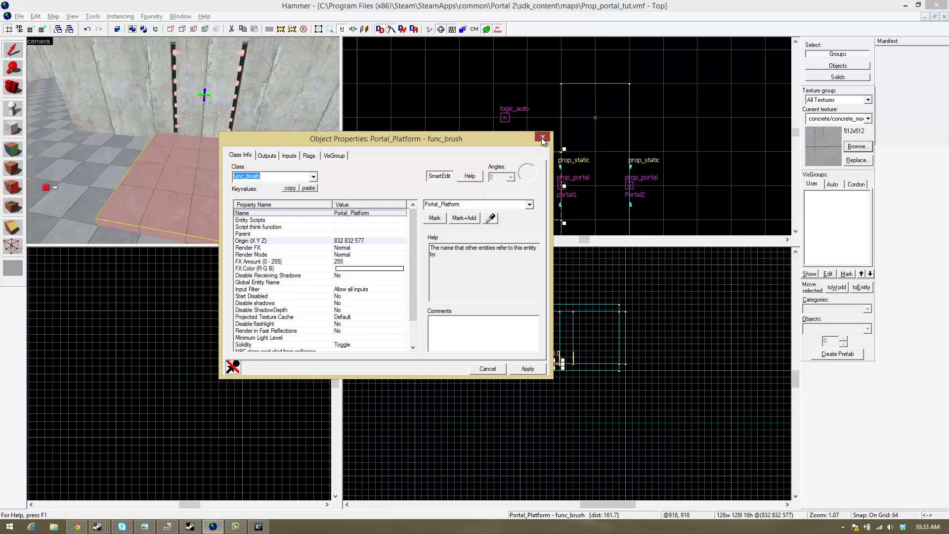
click(542, 139)
- Examine the platform's position relative to the framed portal from several sides of the room
key(z)
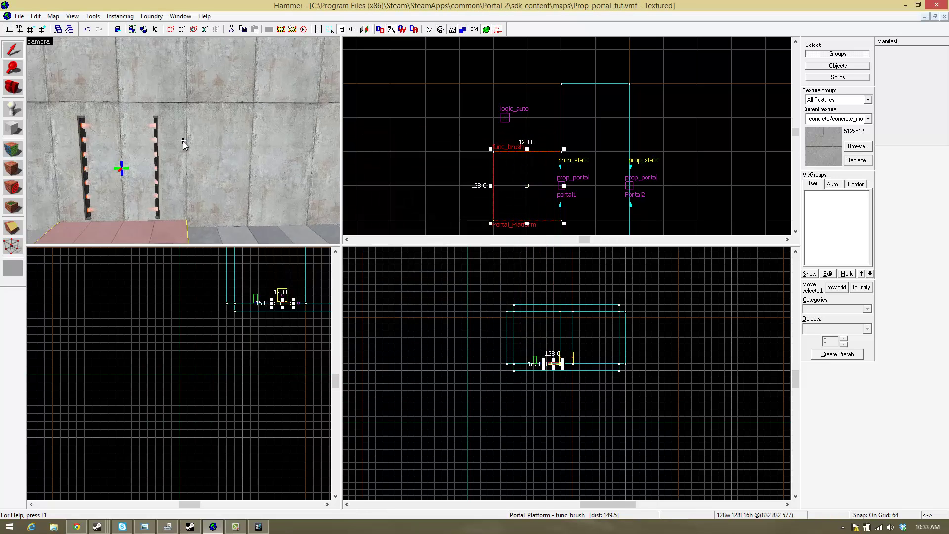
key(a)
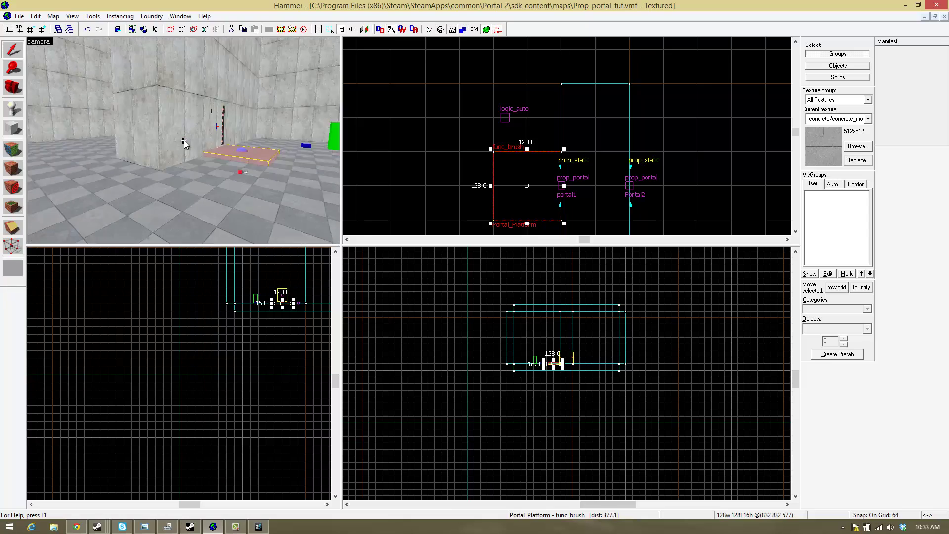
key(w)
key(d)
key(d)
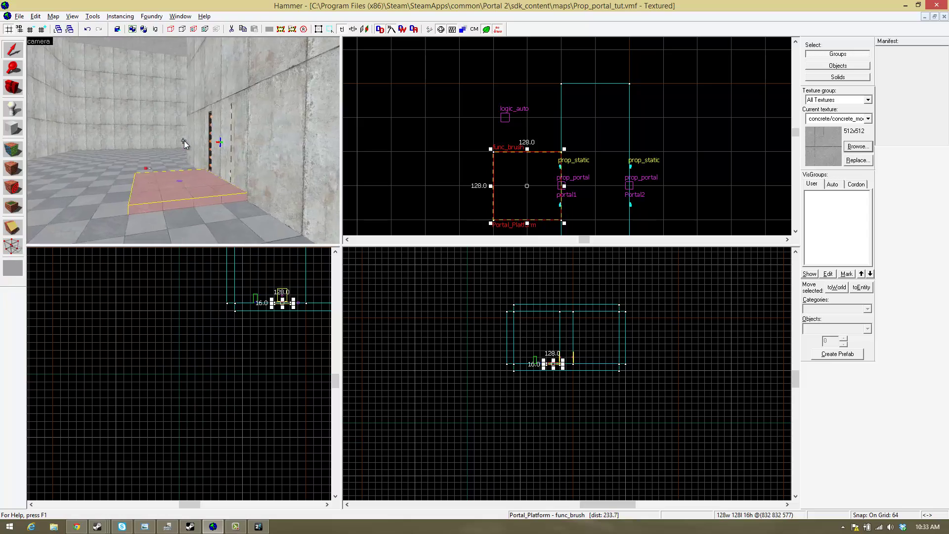
key(w)
key(a)
key(w)
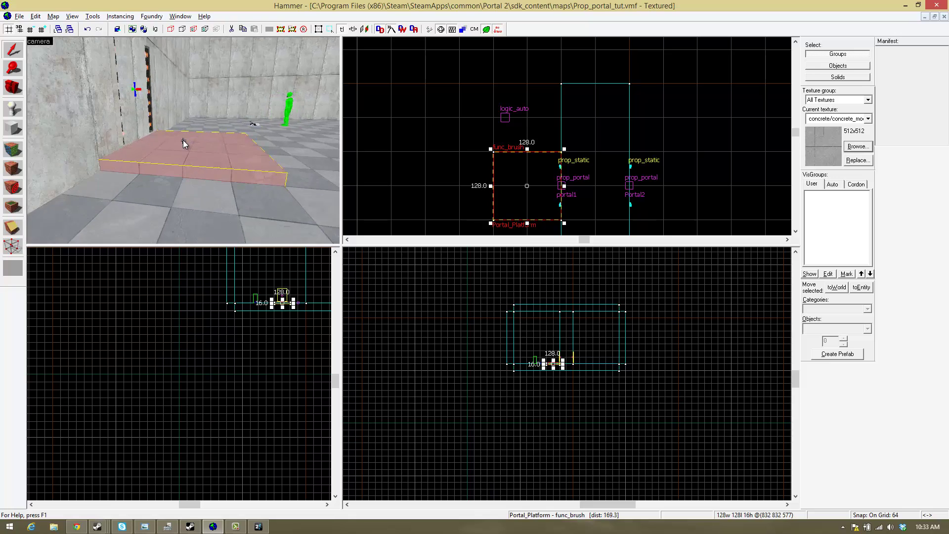
key(s)
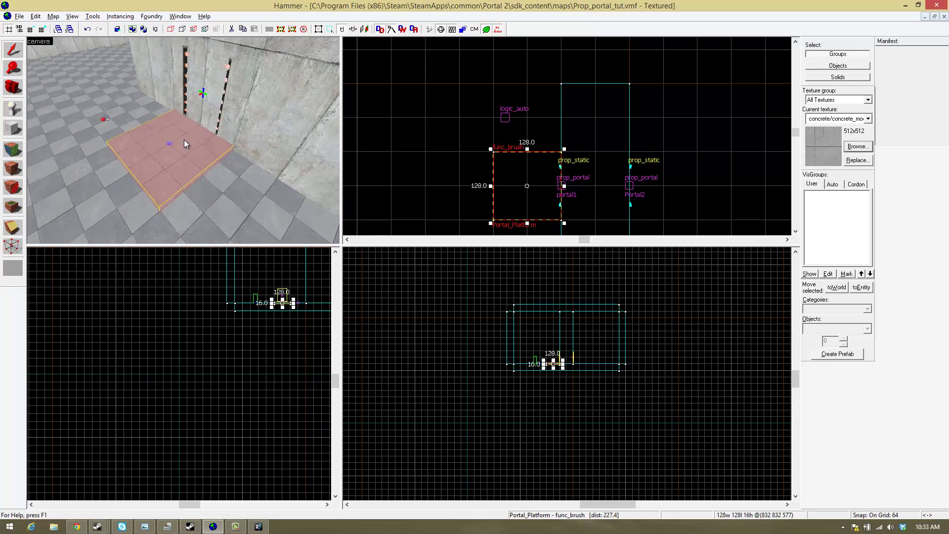
- Set the parent of the Portal_Platform func_brush to portal1 by picking that portal in the 3D scene, and close the properties
key(alt+Return)
click(245, 233)
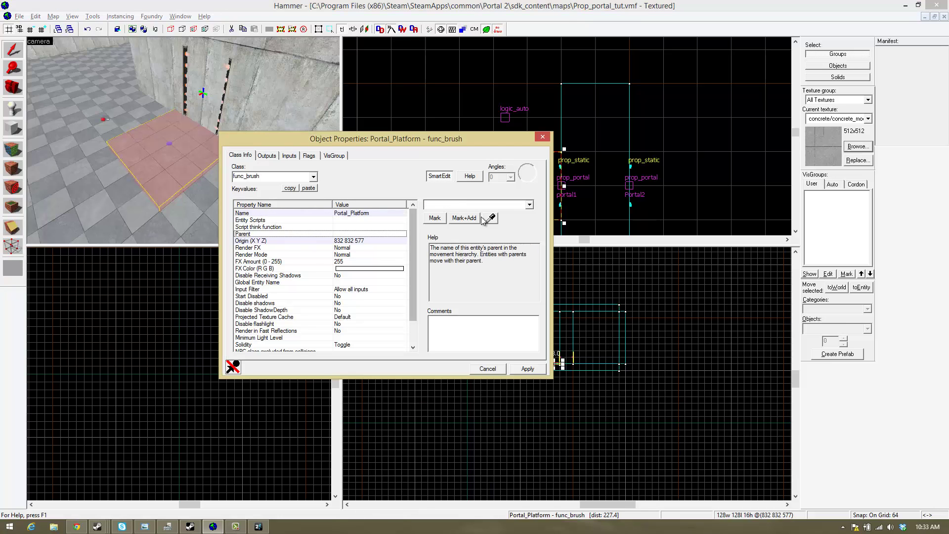
click(491, 218)
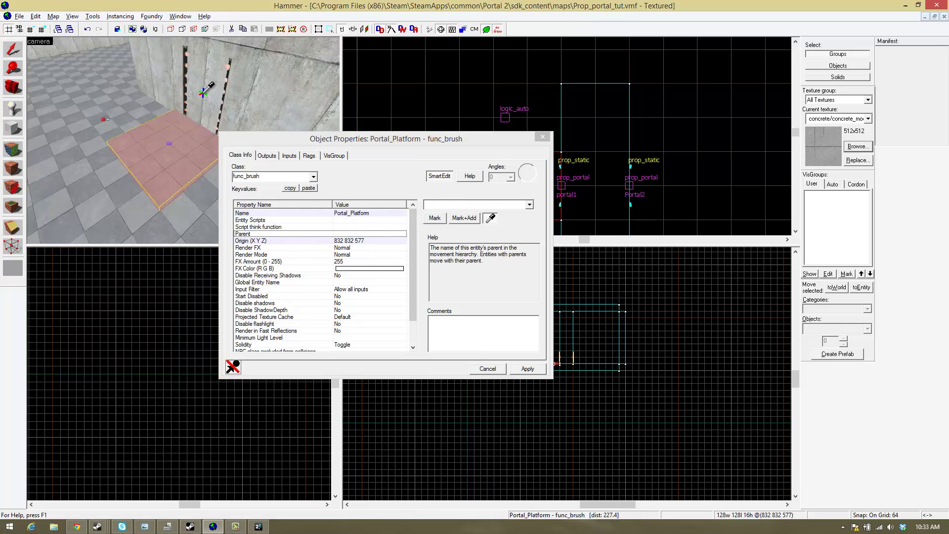
click(203, 92)
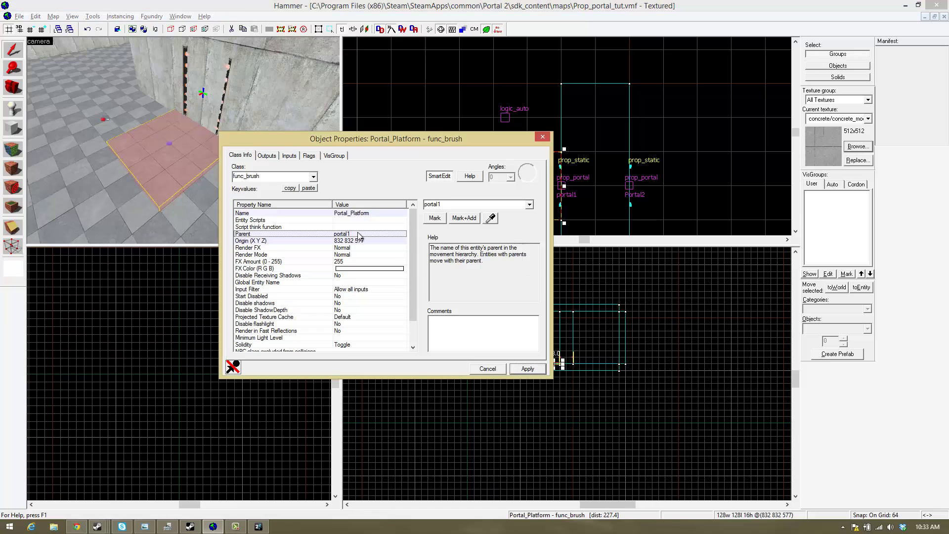
click(543, 138)
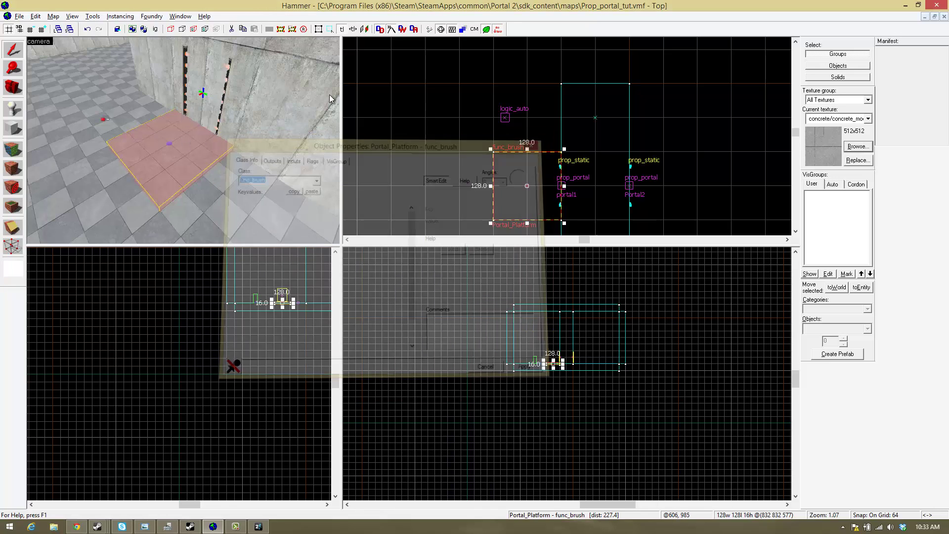
- Compile the Prop_portal_tut map and switch to Portal 2 to play it
click(19, 16)
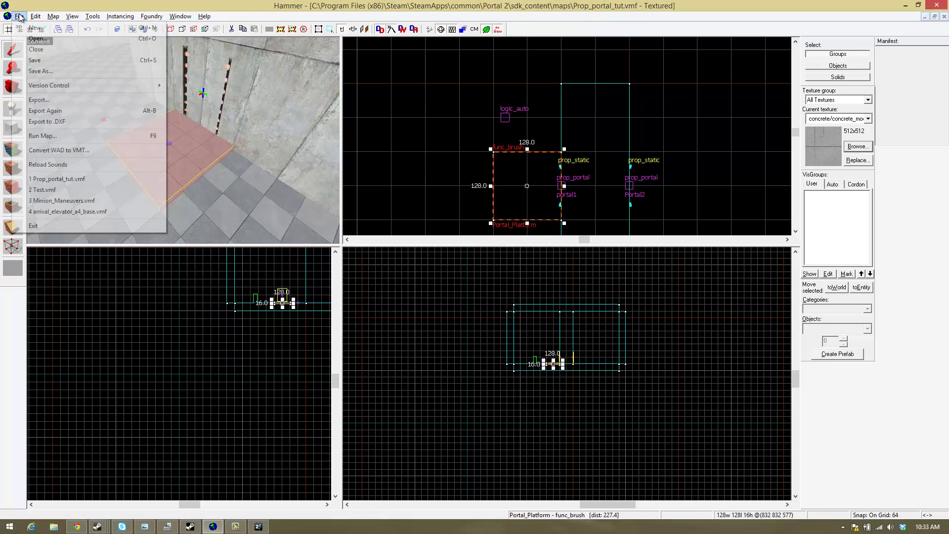
click(69, 134)
click(482, 355)
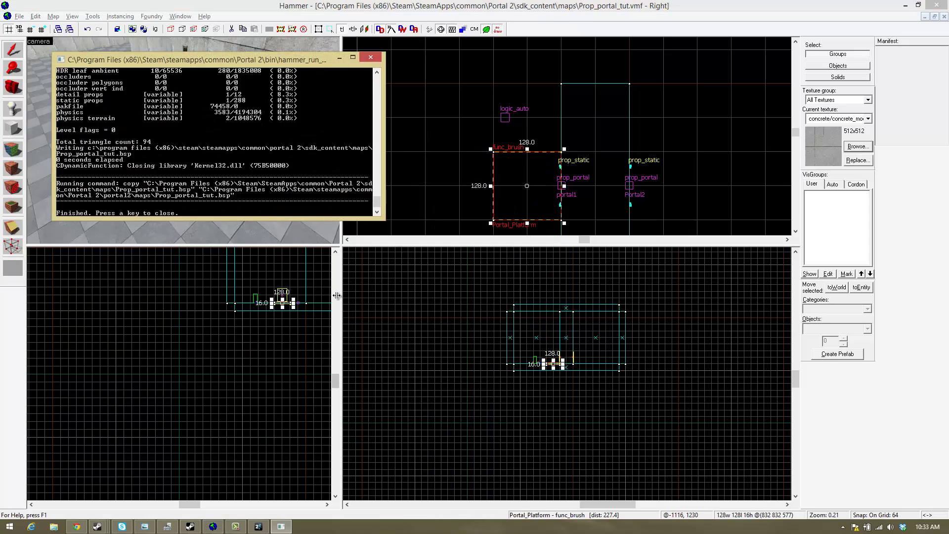
click(262, 527)
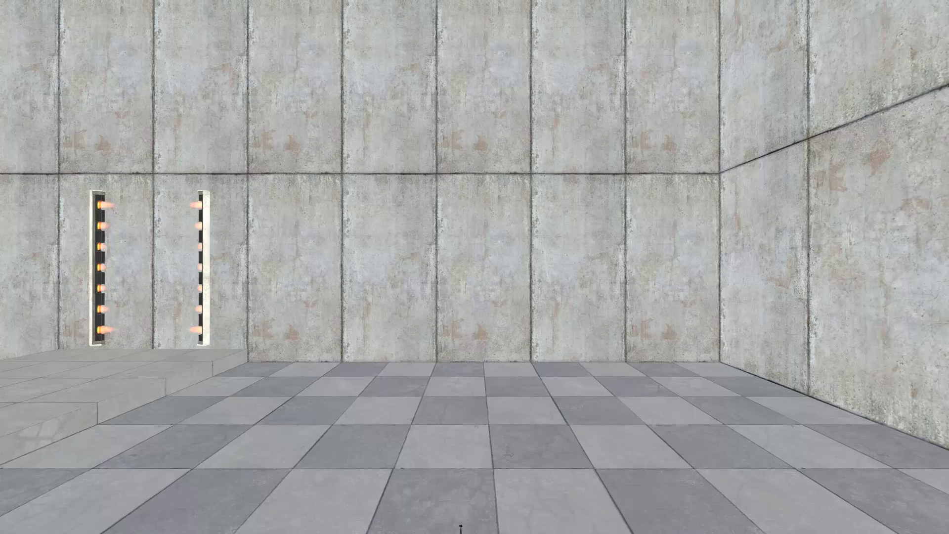
- Pick up the portal gun and fire portals onto the walls to test how the parented platform follows the portal
key(w)
key(s)
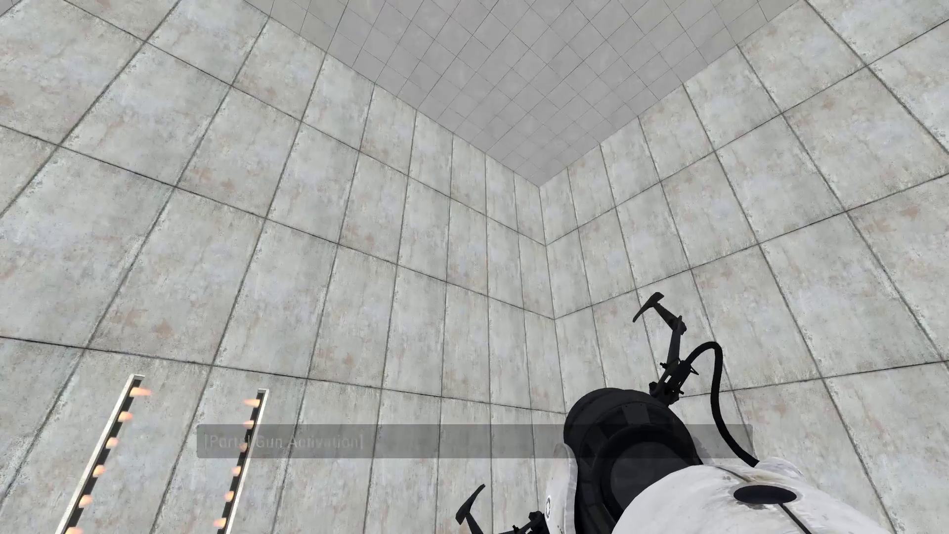
right_click(475, 267)
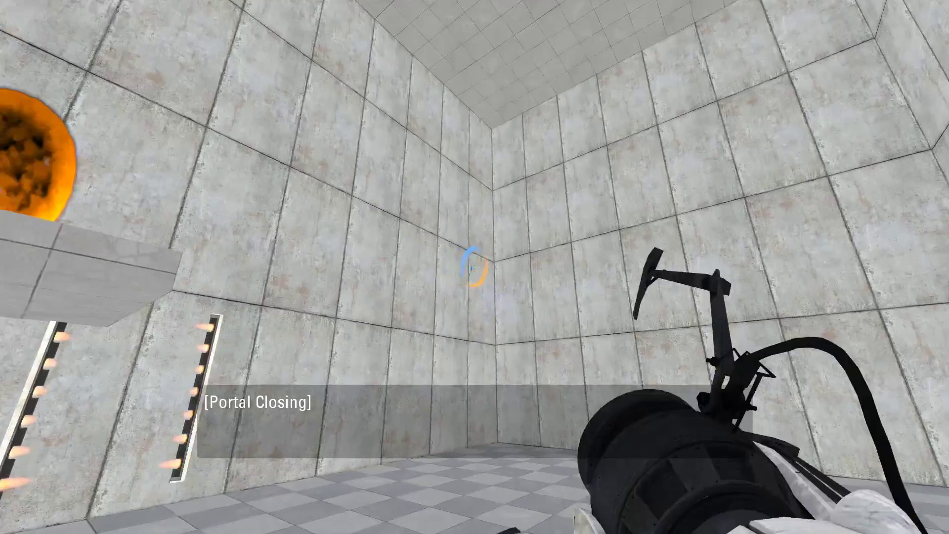
click(474, 267)
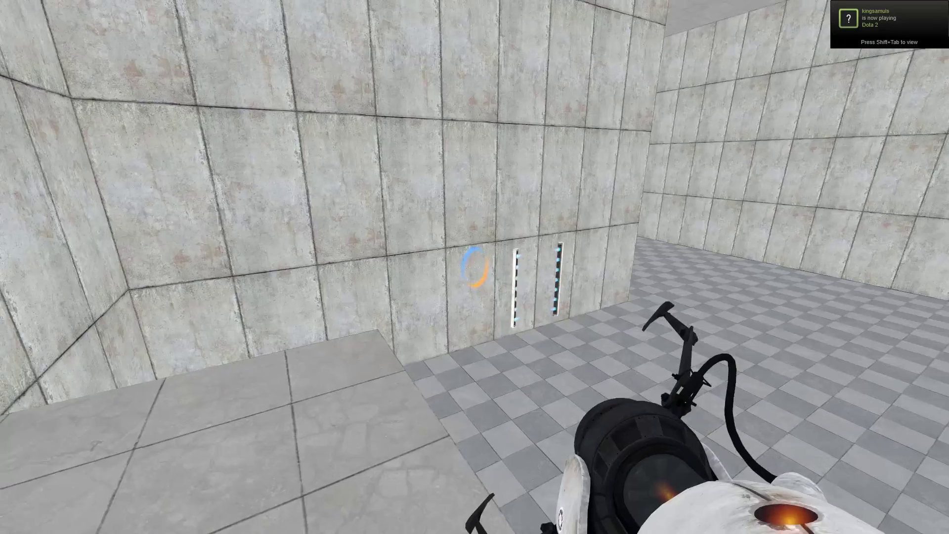
scroll(474, 267, up, 1)
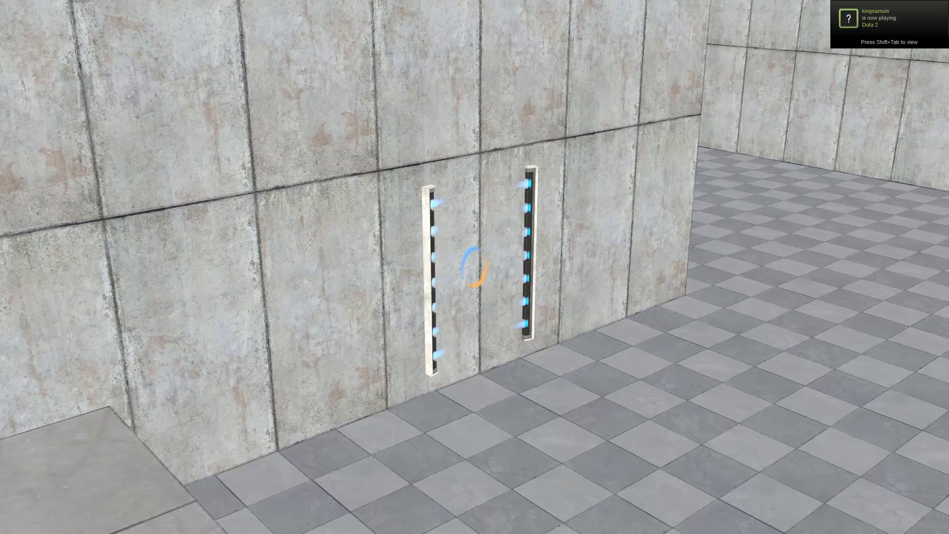
key(z)
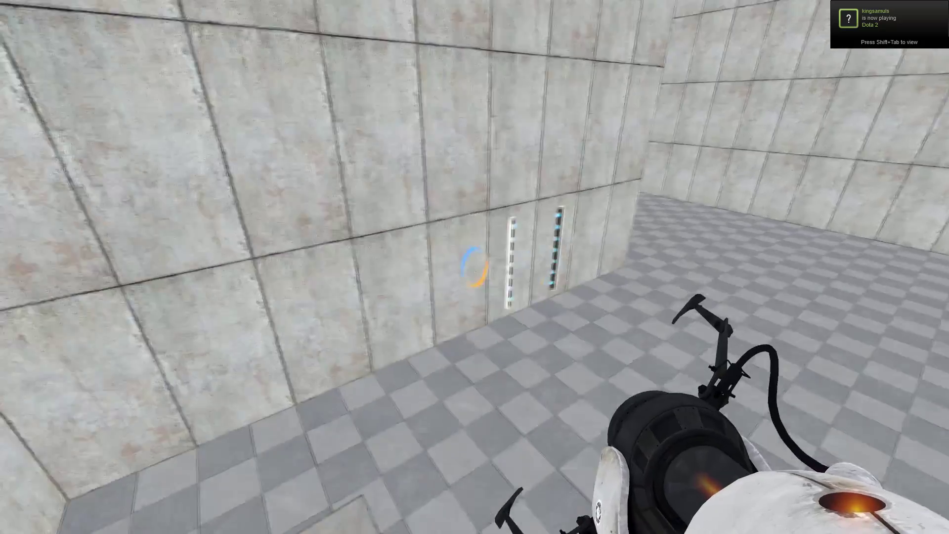
right_click(475, 267)
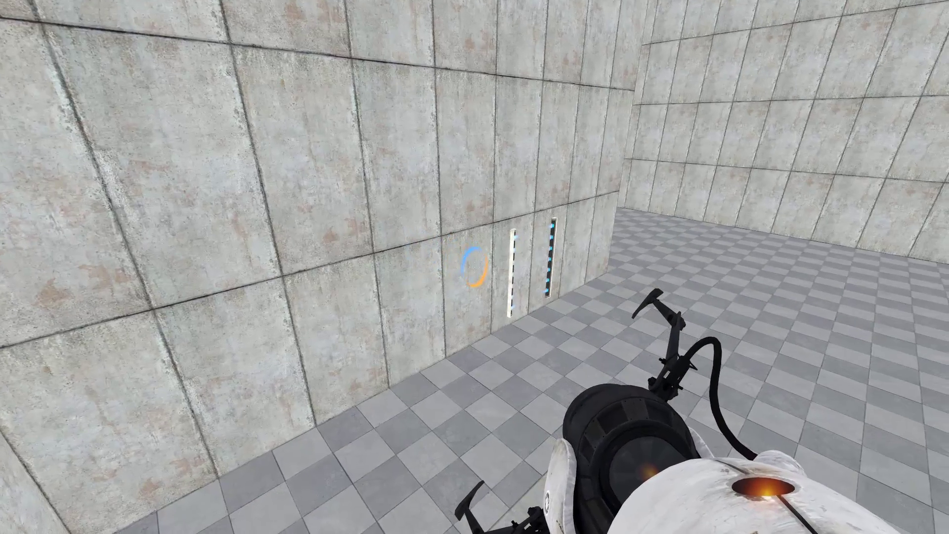
- Leave the running test map and switch back to Hammer
key(Escape)
click(147, 379)
click(135, 471)
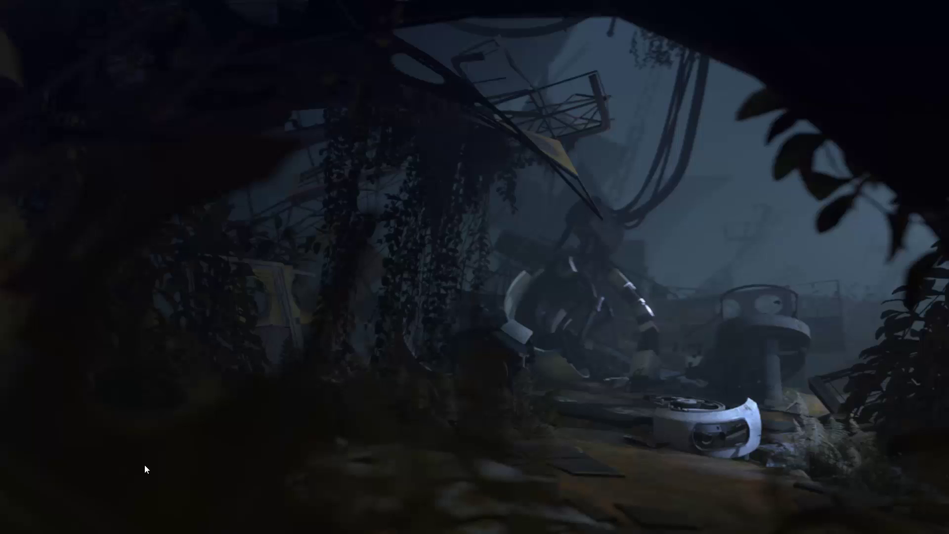
key(alt+Tab)
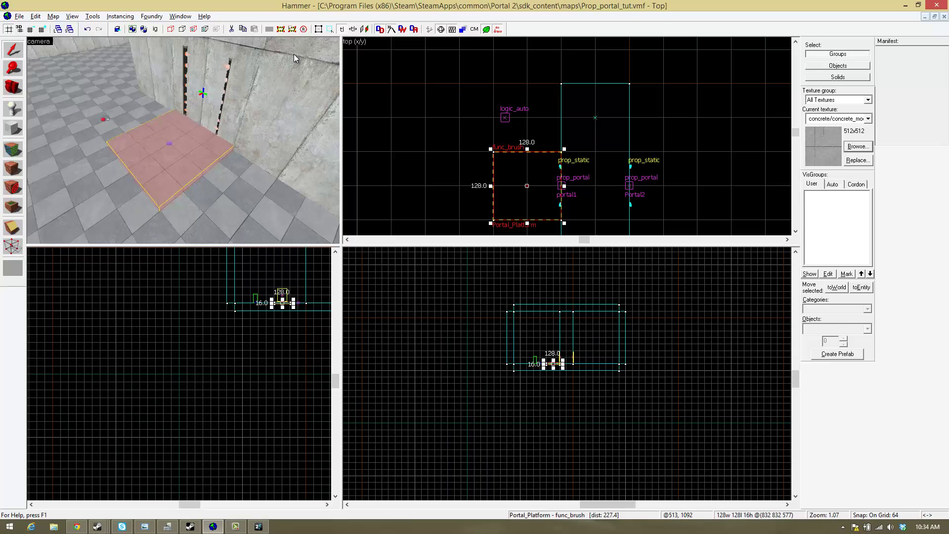
- Check the portal pair ID in the properties of portal1 and close them
double_click(202, 96)
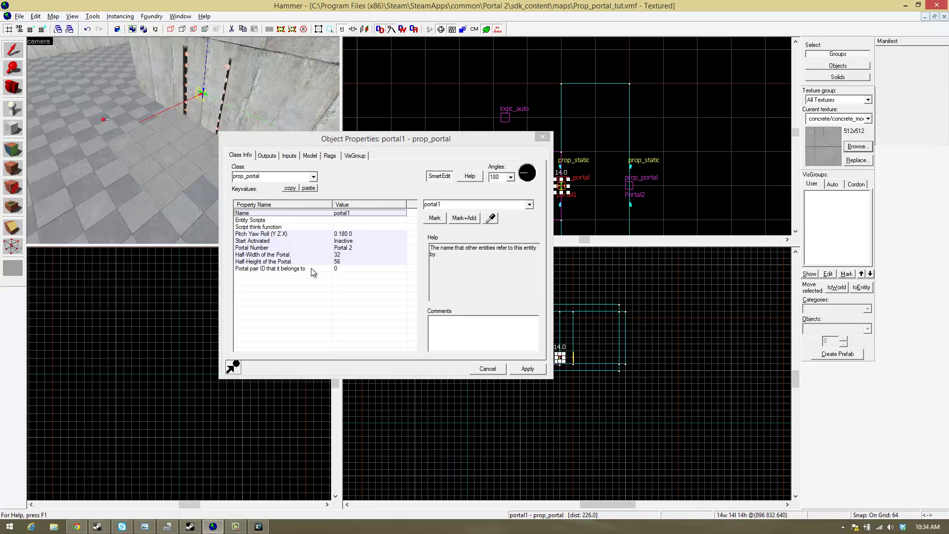
click(310, 267)
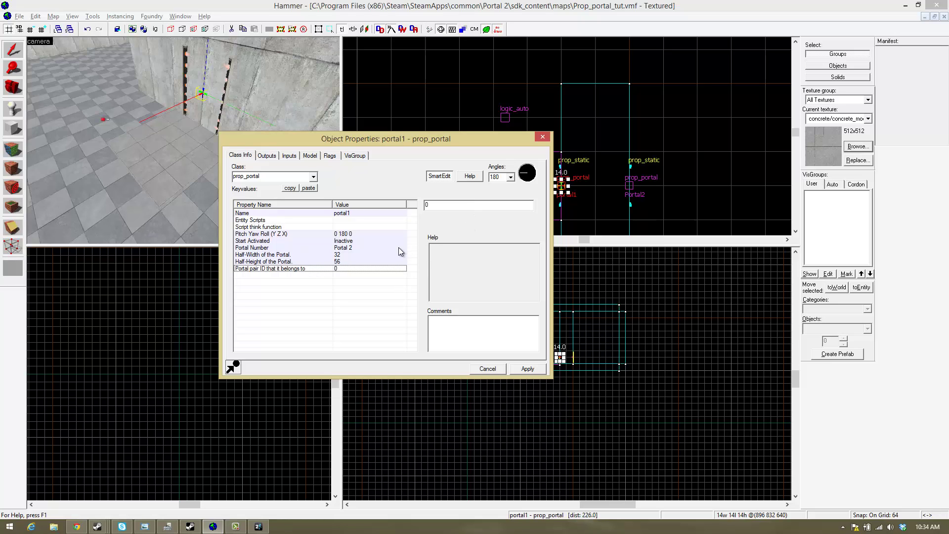
drag(369, 147, 479, 152)
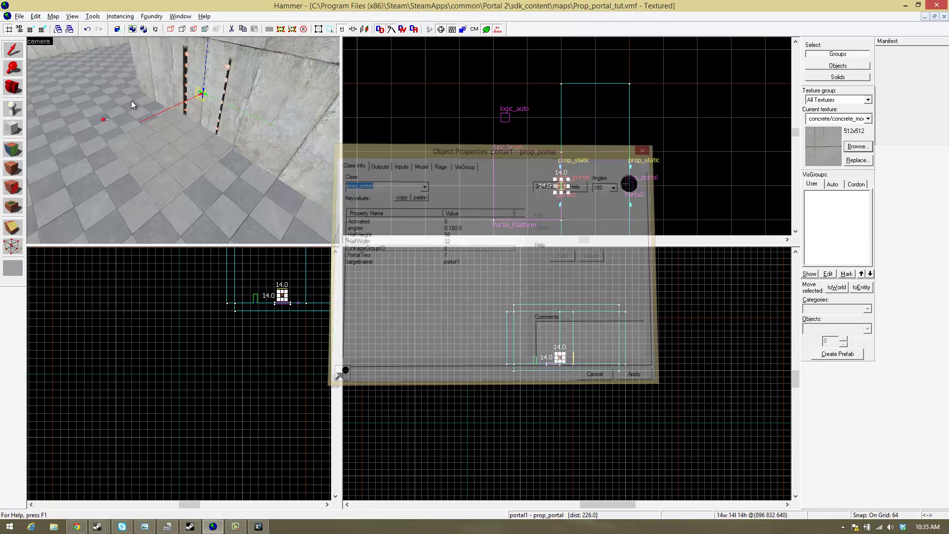
- Find the Pgun weapon_portalgun on the floor, examine its properties and close them
key(Up)
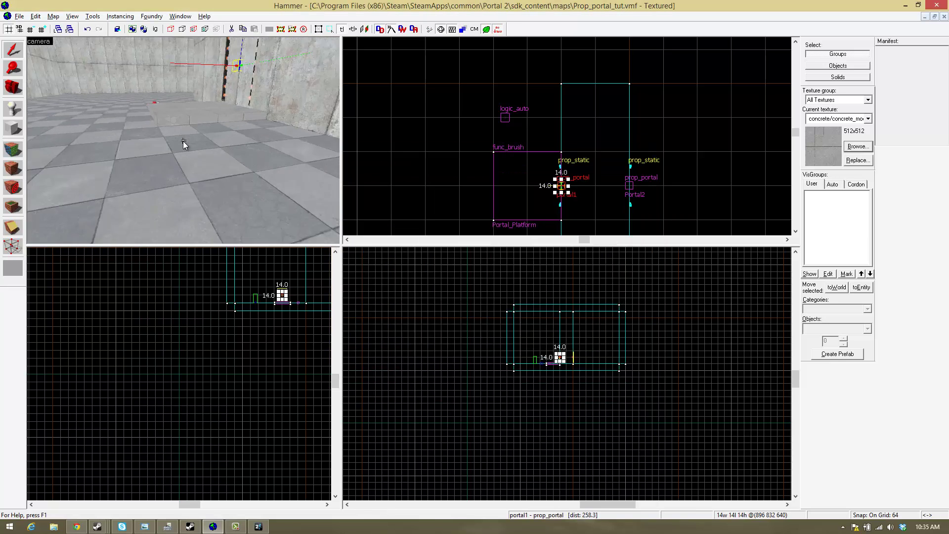
key(z)
click(153, 172)
click(159, 162)
key(z)
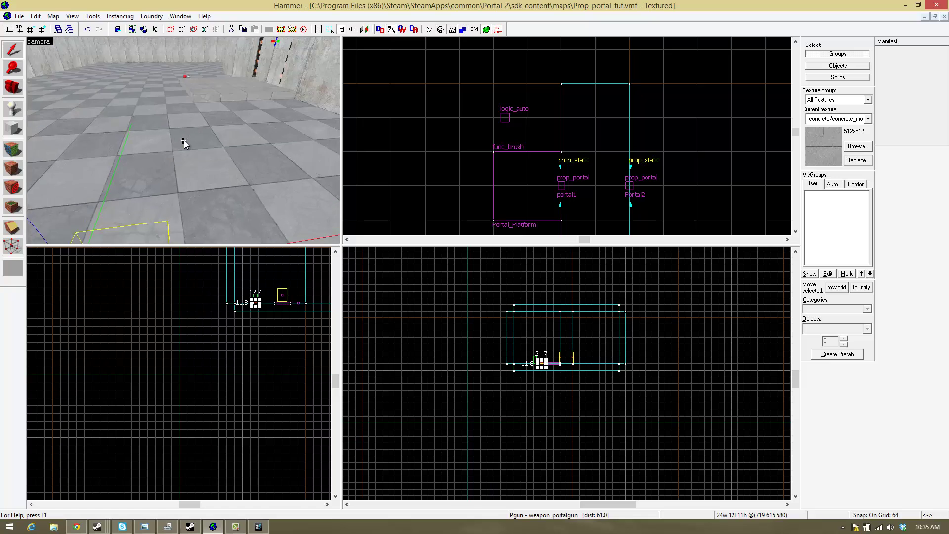
key(s)
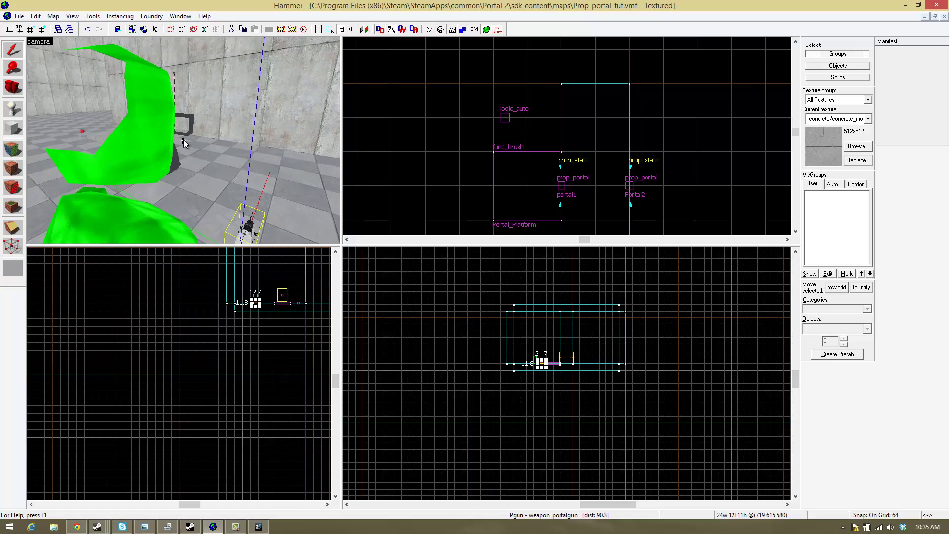
key(d)
key(z)
key(z)
key(z)
click(201, 210)
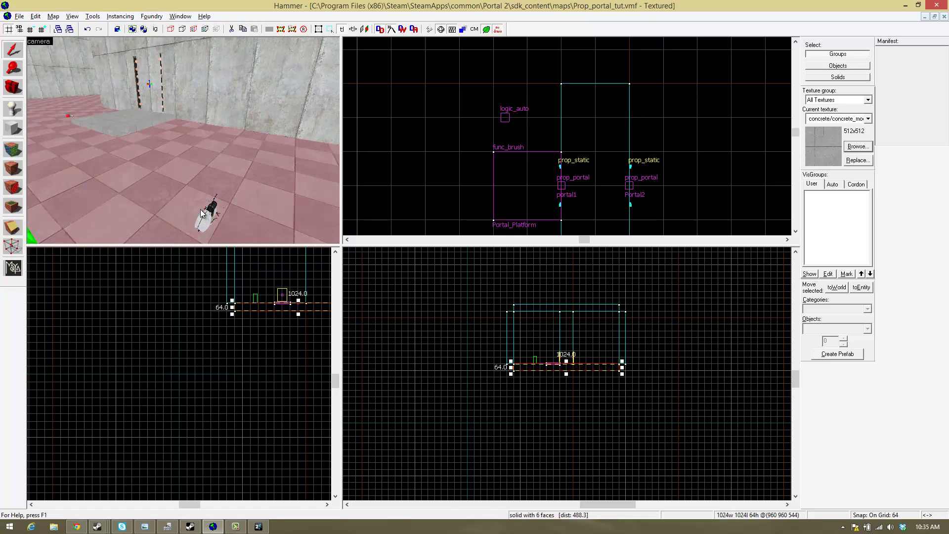
double_click(207, 216)
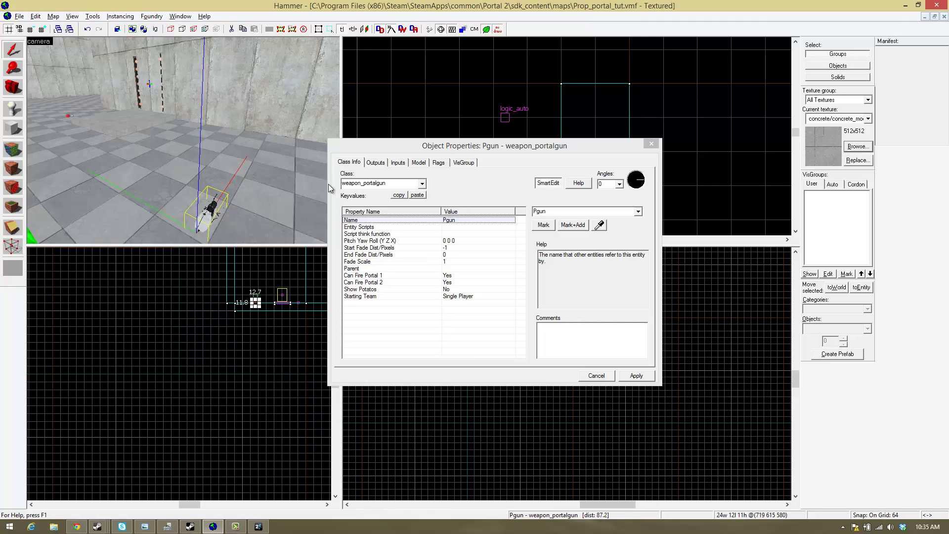
click(651, 145)
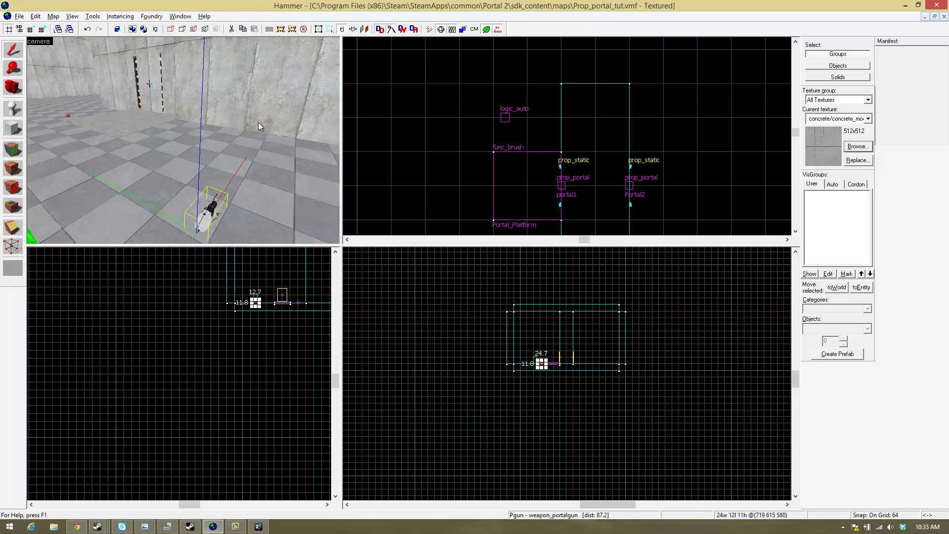
- Reopen the properties of portal1 and bring up the entity help for prop_portal
key(z)
key(w)
key(s)
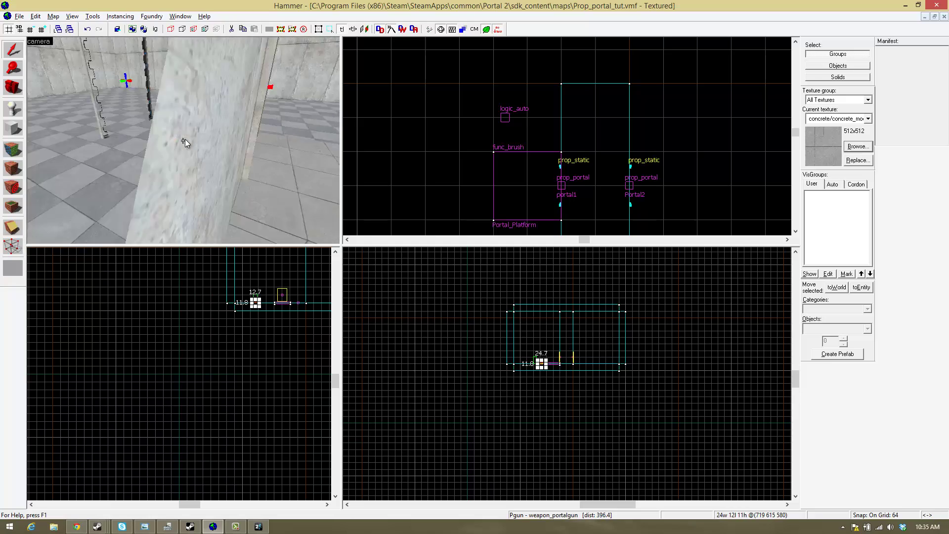
key(w)
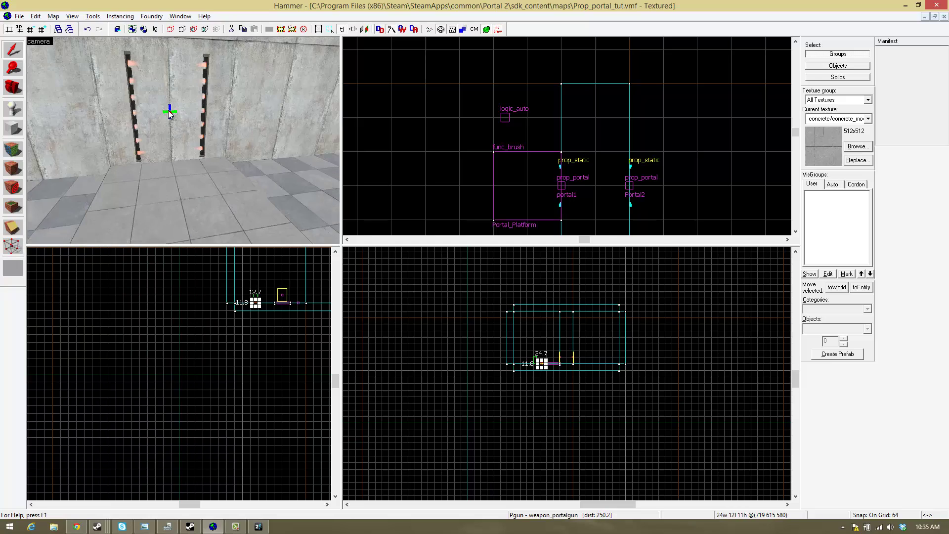
double_click(168, 111)
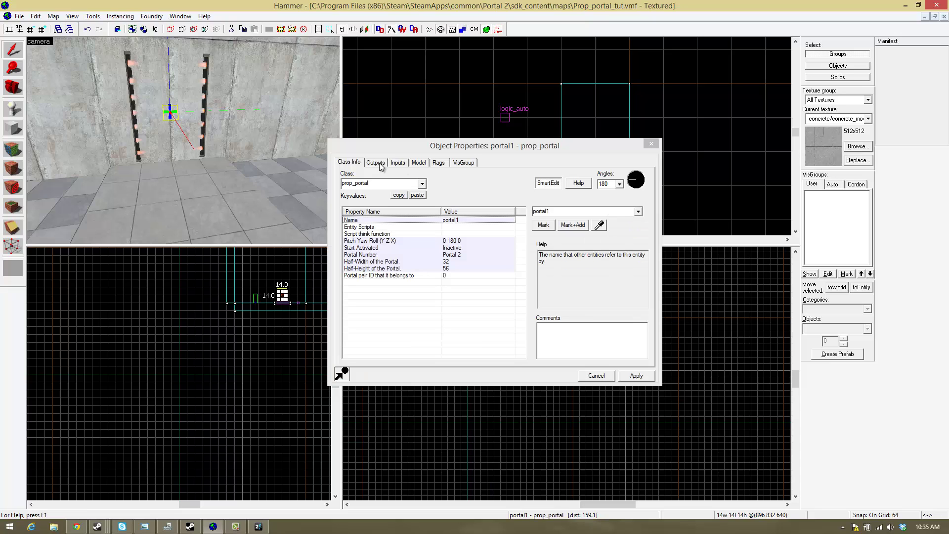
click(578, 184)
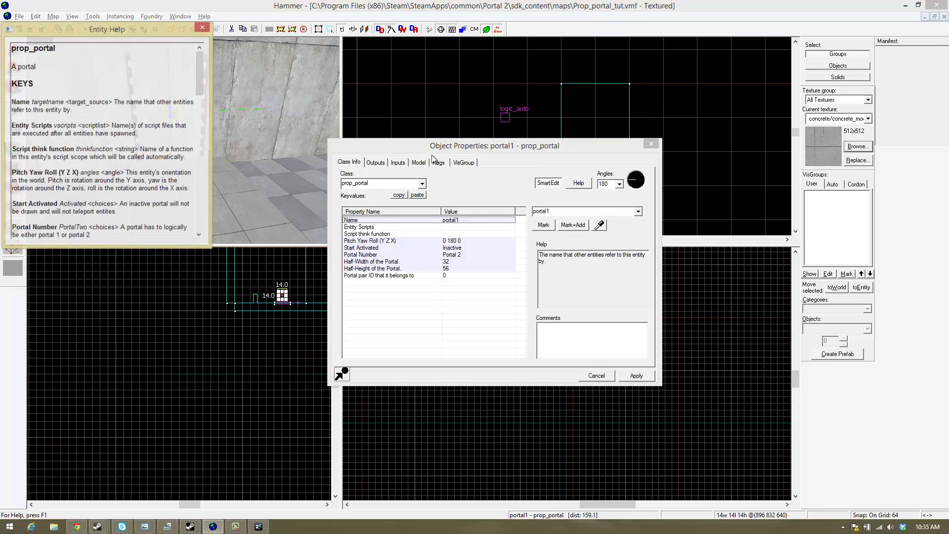
- Read the prop_portal inputs in the entity help, including Kill, SetName, SetActivatedState and Fizzle, and close the help
scroll(58, 110, down, 2)
scroll(59, 109, down, 6)
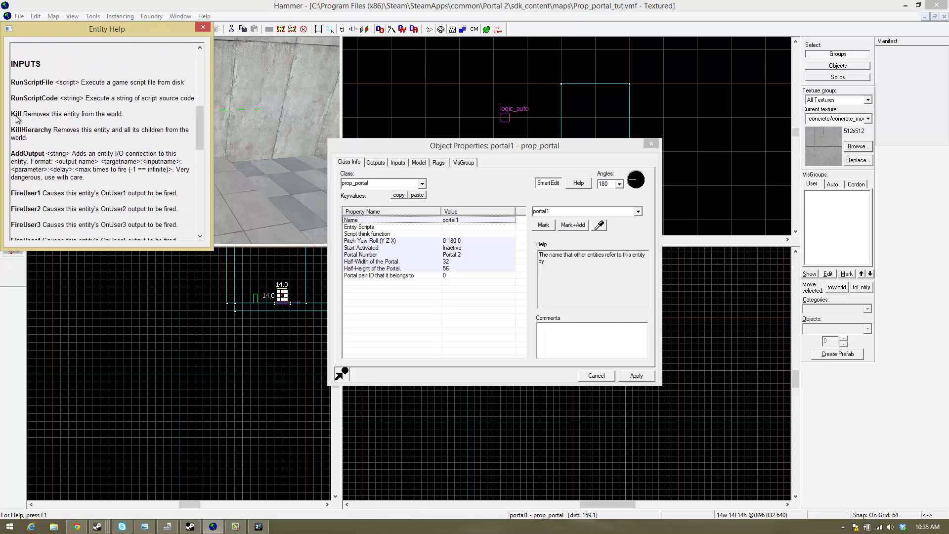
drag(78, 114, 16, 115)
scroll(43, 138, down, 3)
click(42, 132)
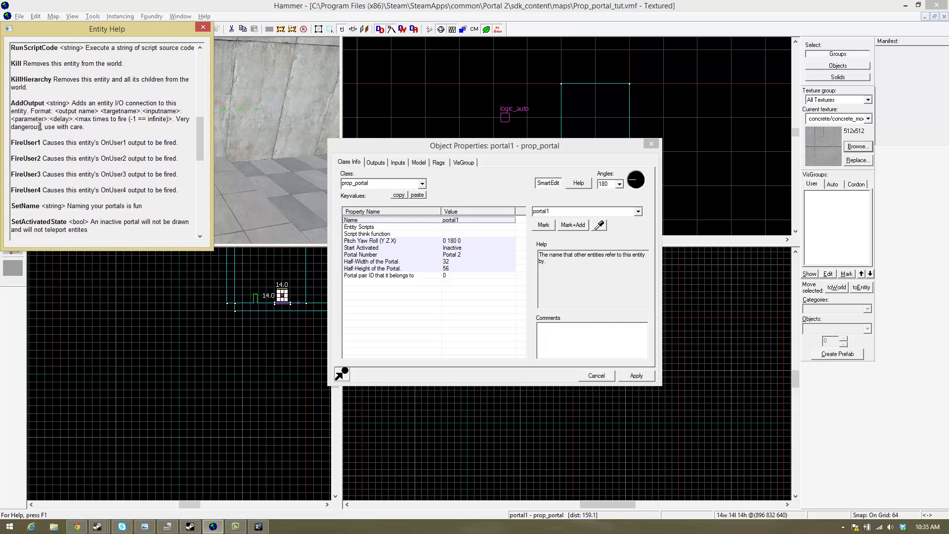
scroll(35, 146, down, 4)
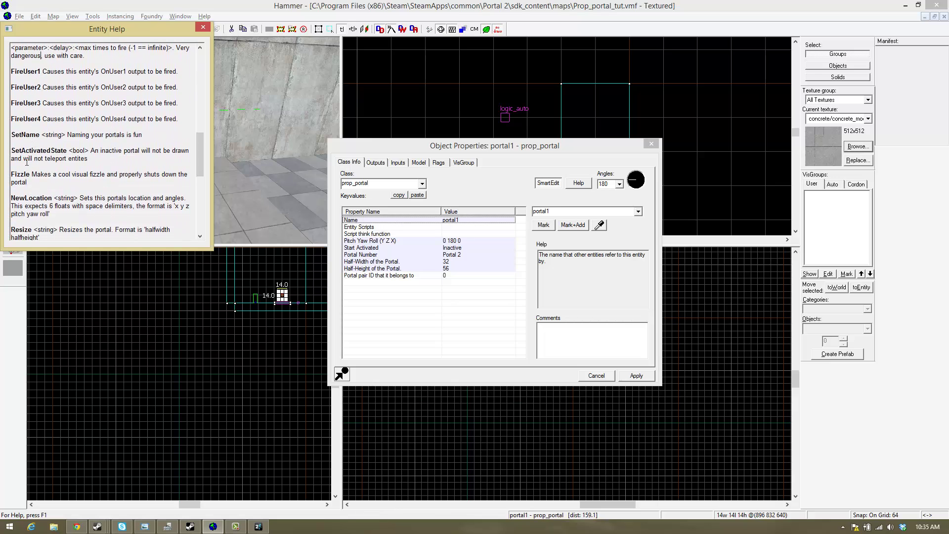
scroll(34, 147, down, 3)
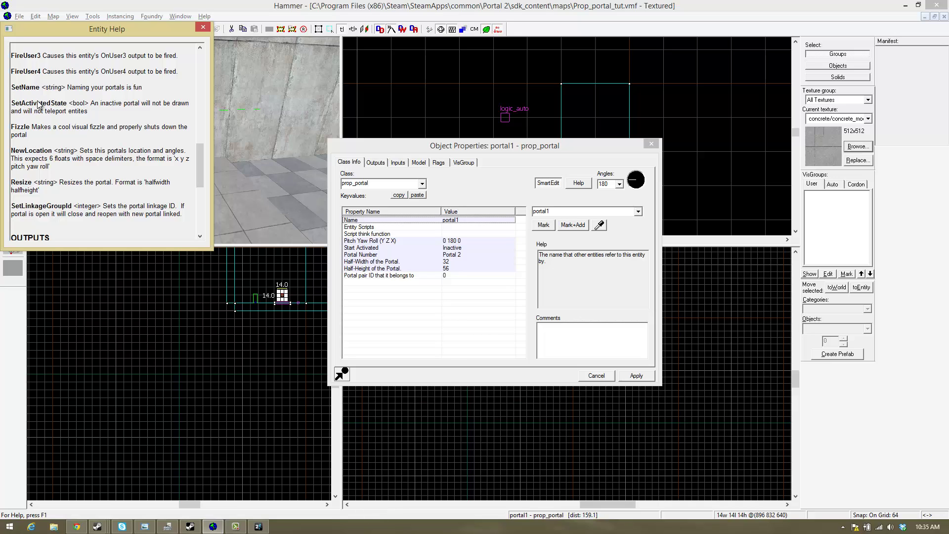
drag(91, 88, 143, 88)
click(95, 117)
drag(20, 128, 88, 129)
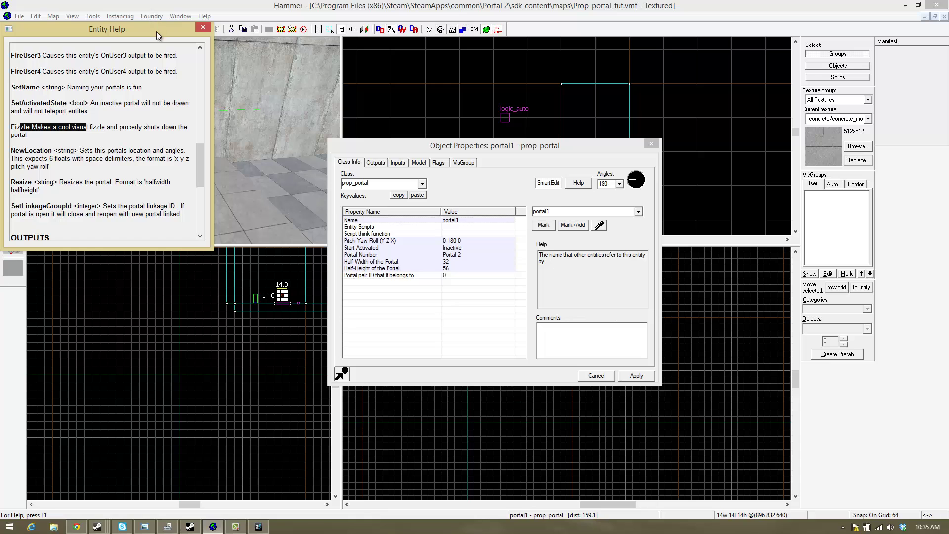
click(203, 27)
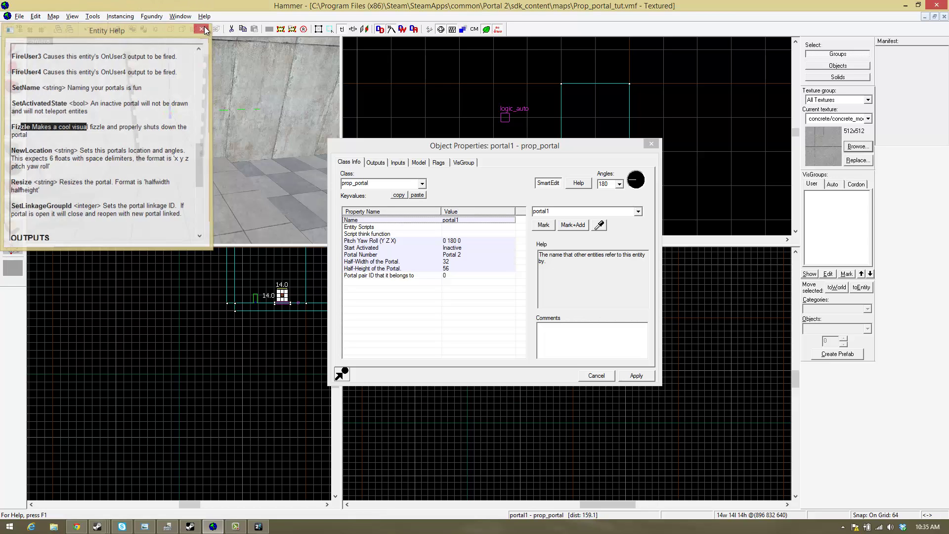
key(z)
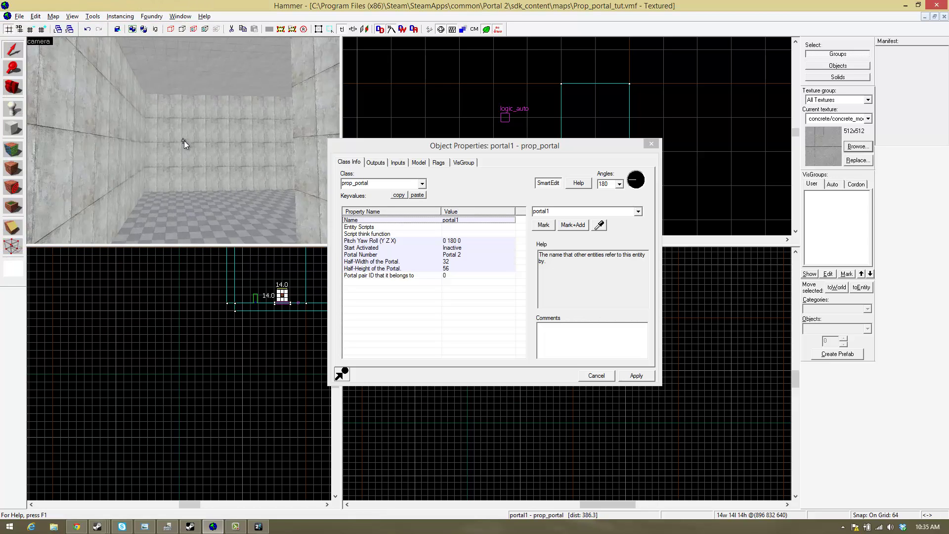
- Look around the room in the camera view and close the properties of portal1
key(w)
key(w)
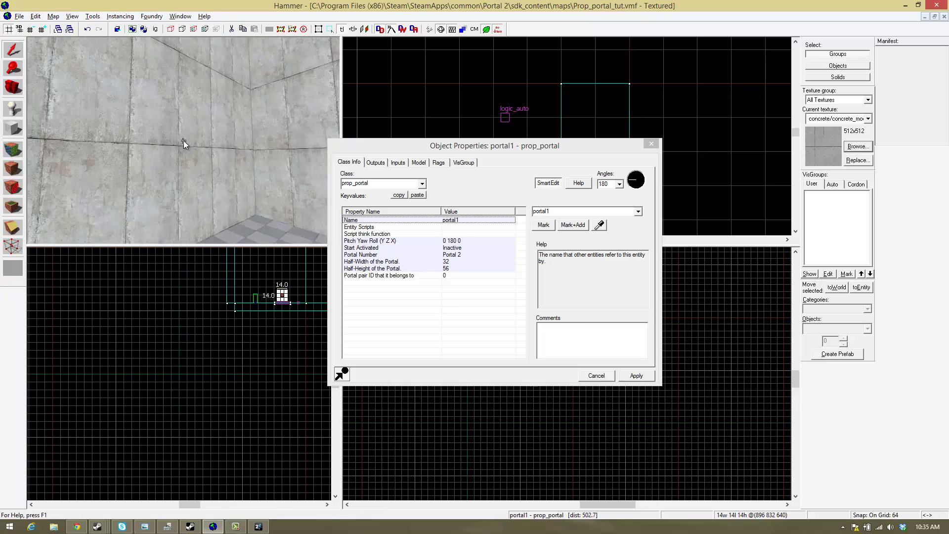
key(z)
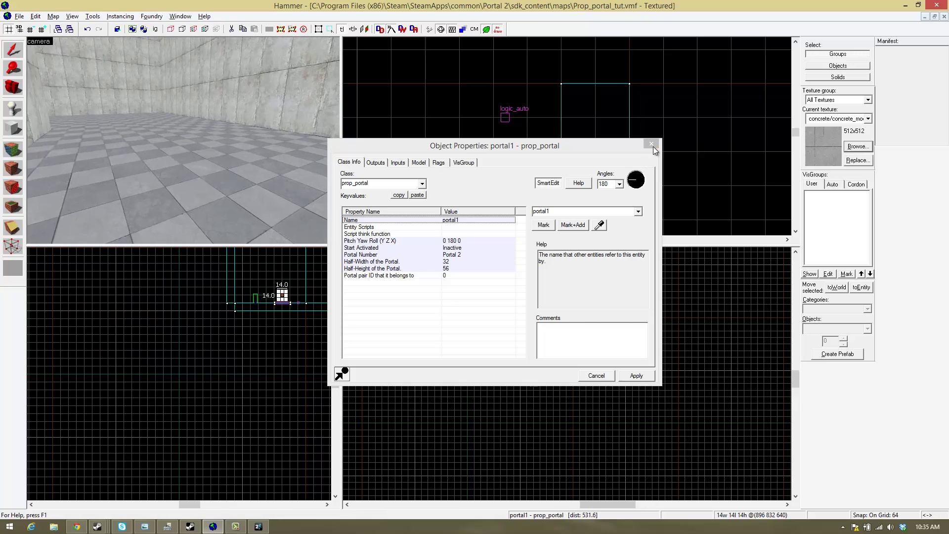
click(652, 145)
- Create a block filling the whole room interior, 1024 by 1024 units and 512 units high
scroll(440, 156, down, 10)
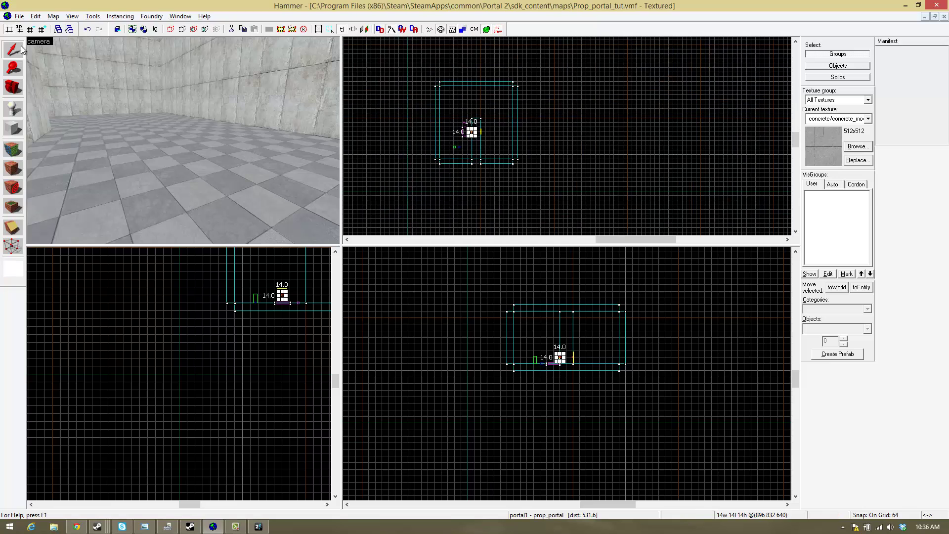
key(shift+b)
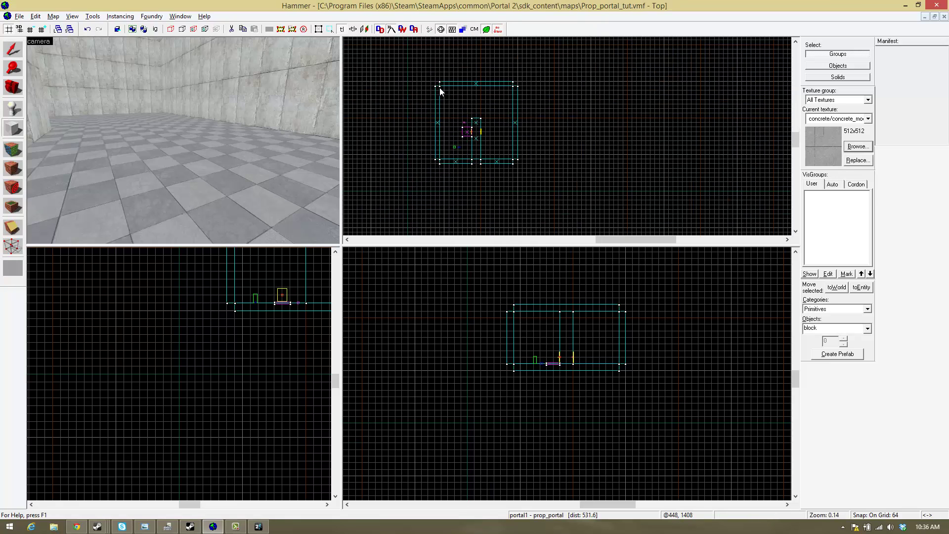
drag(439, 88, 513, 163)
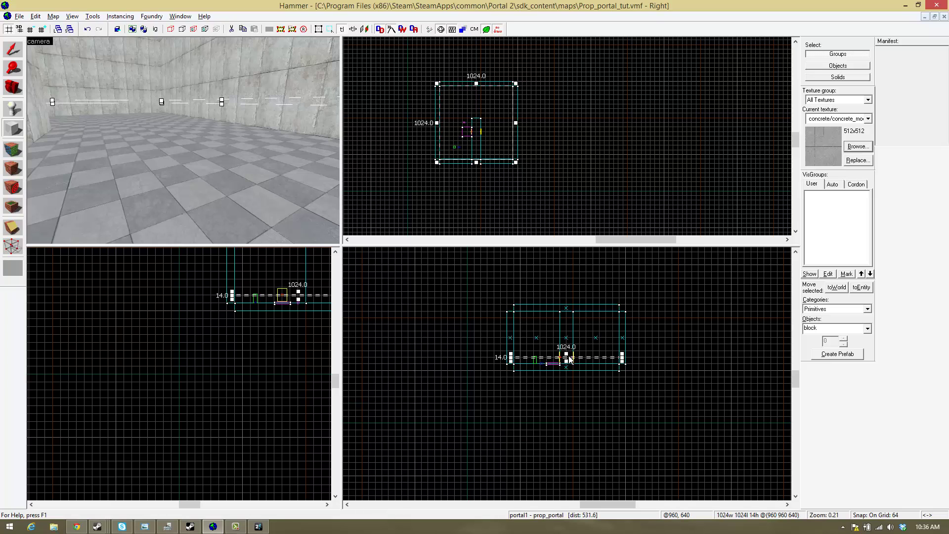
drag(566, 352, 566, 308)
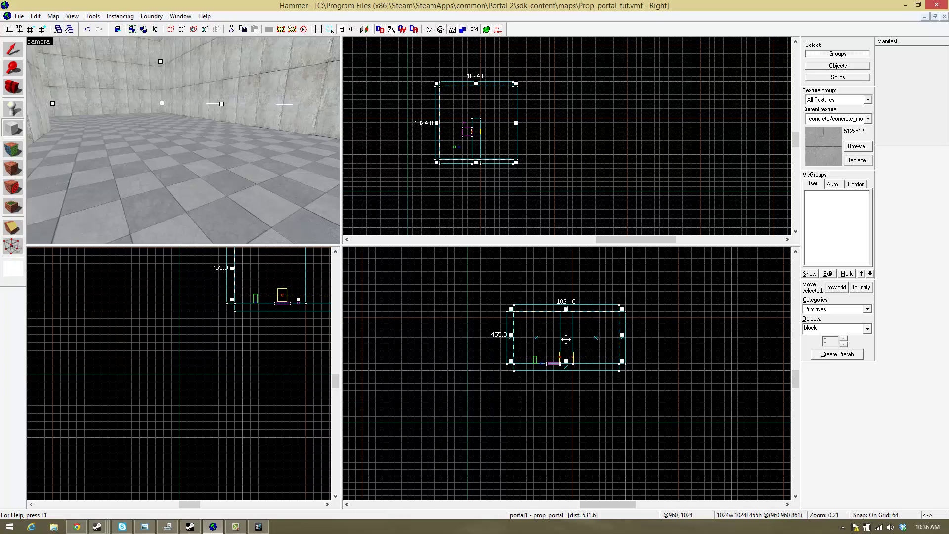
drag(566, 359, 565, 355)
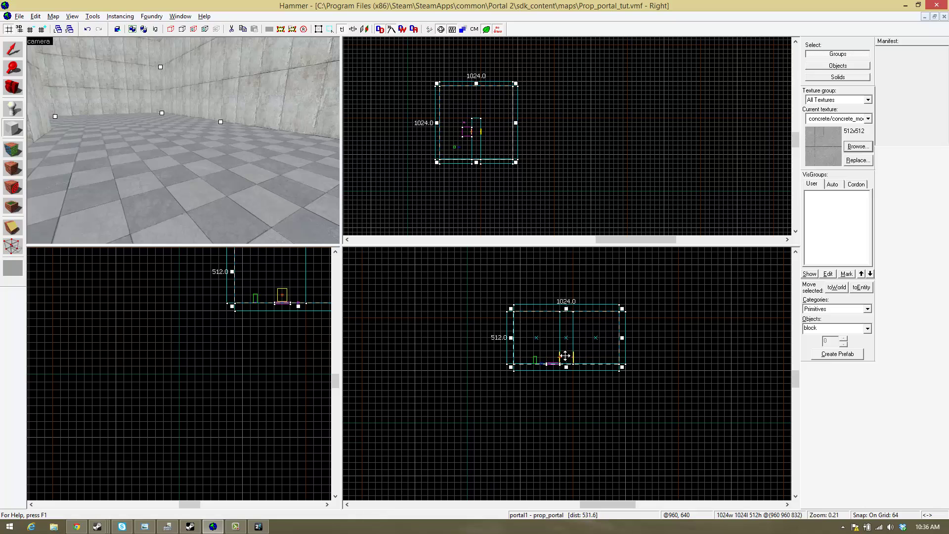
key(Return)
- Tie the room-sized block to an entity and set its class to trigger_portal_cleanser
key(ctrl+t)
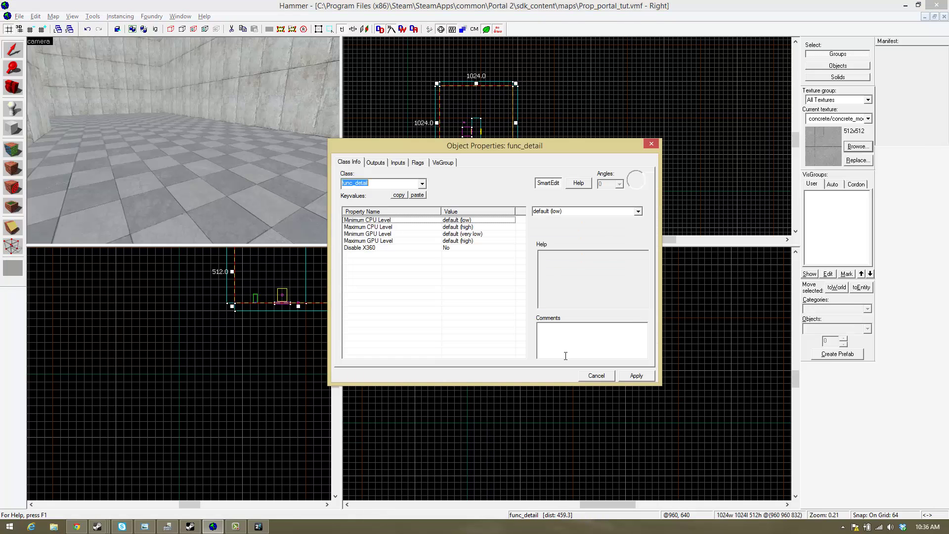
text(portal)
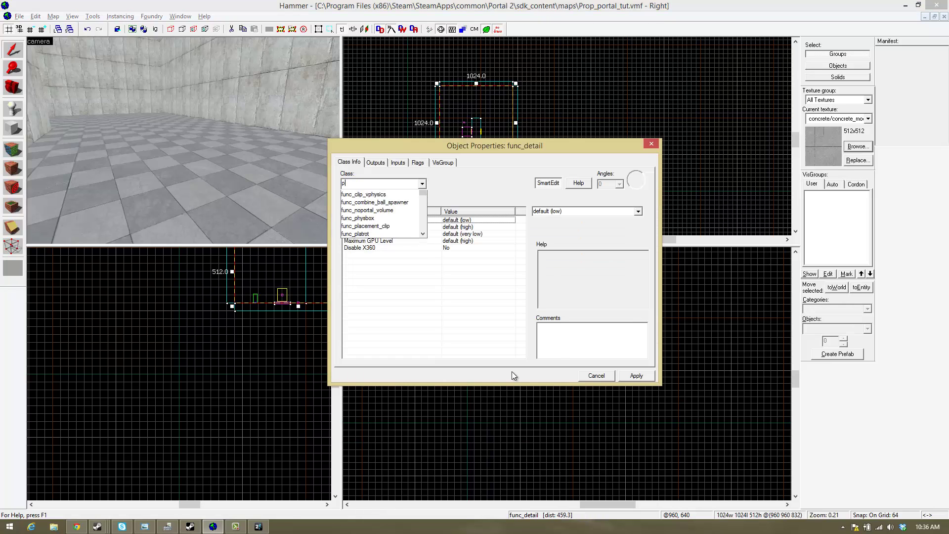
text(_clean)
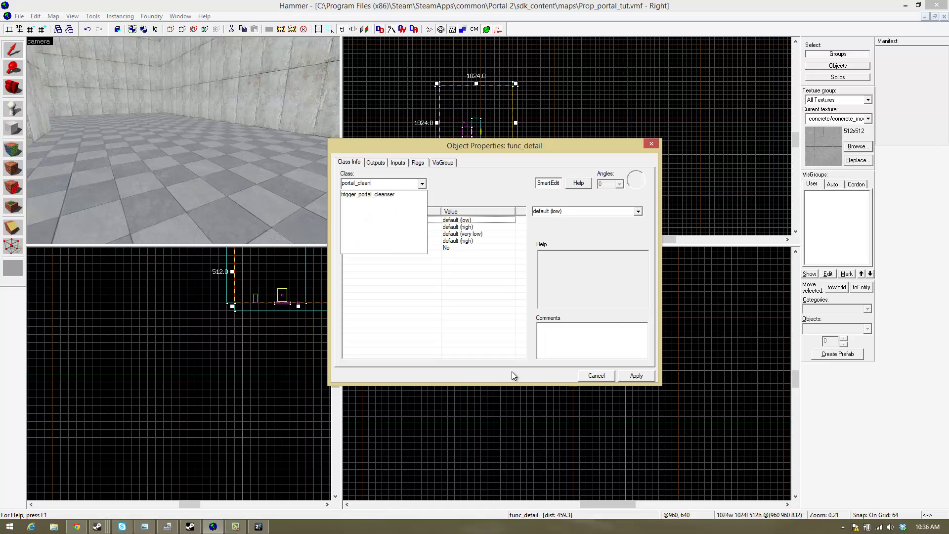
text(ser)
key(Down)
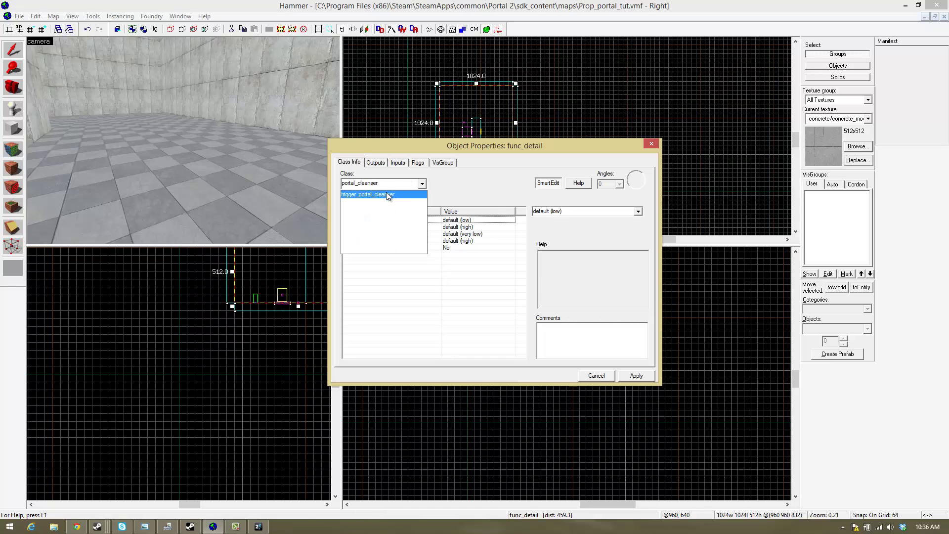
key(Return)
drag(446, 147, 255, 167)
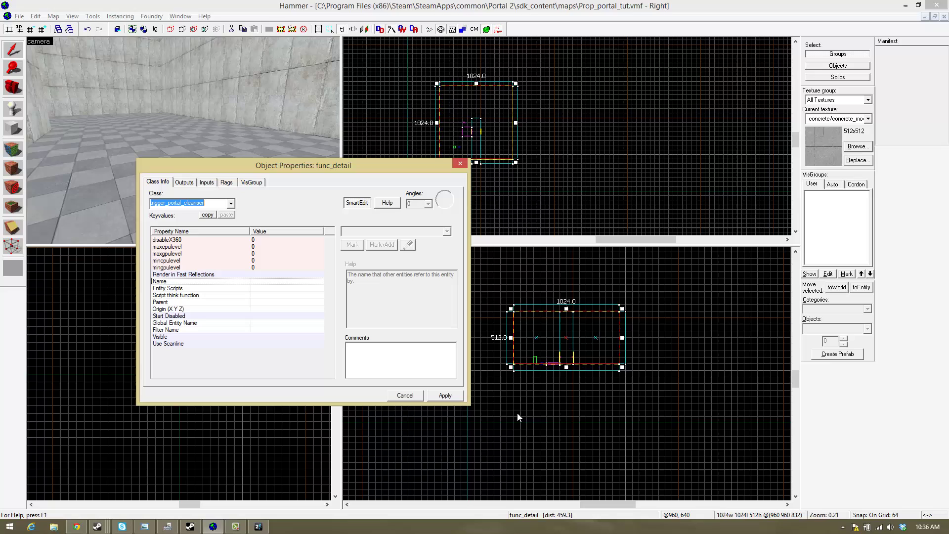
click(449, 399)
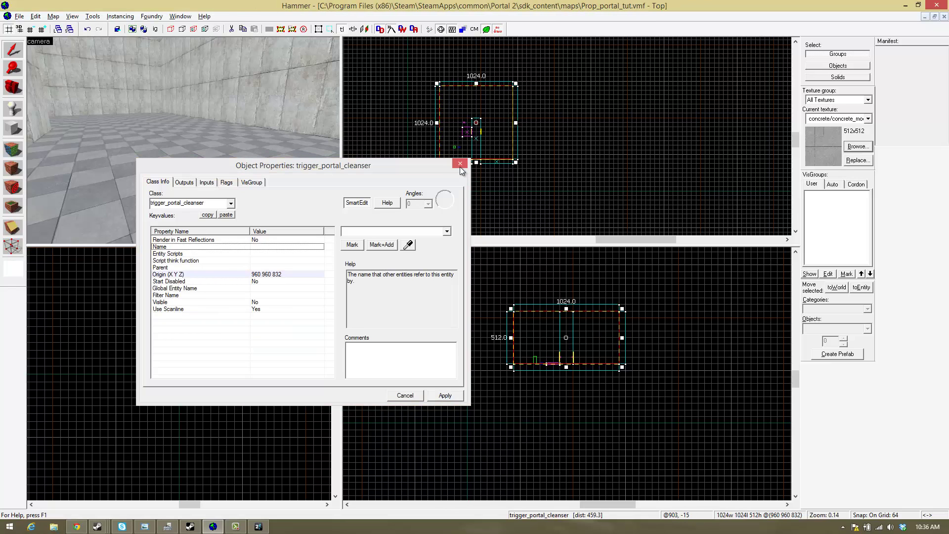
- Set Start Disabled to Yes on the trigger_portal_cleanser, apply it and close the properties
click(218, 281)
click(447, 230)
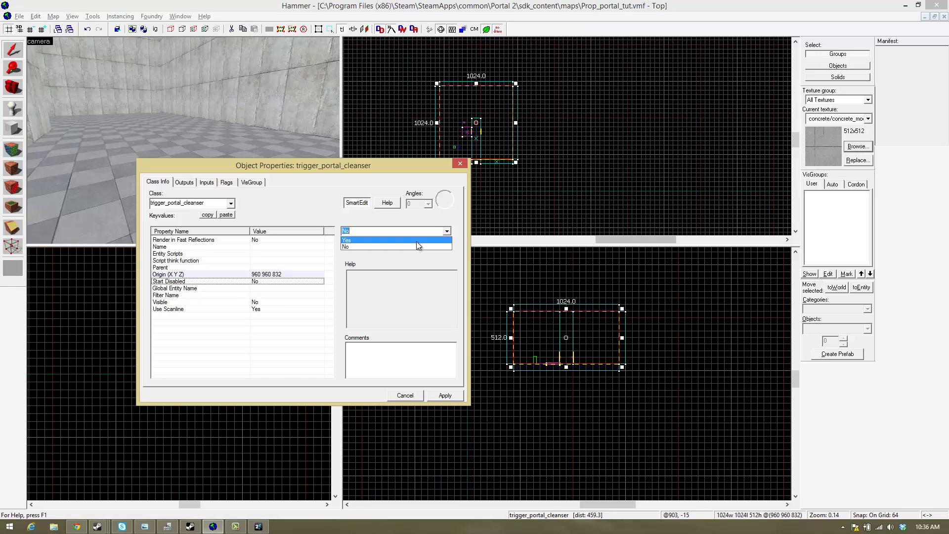
click(412, 245)
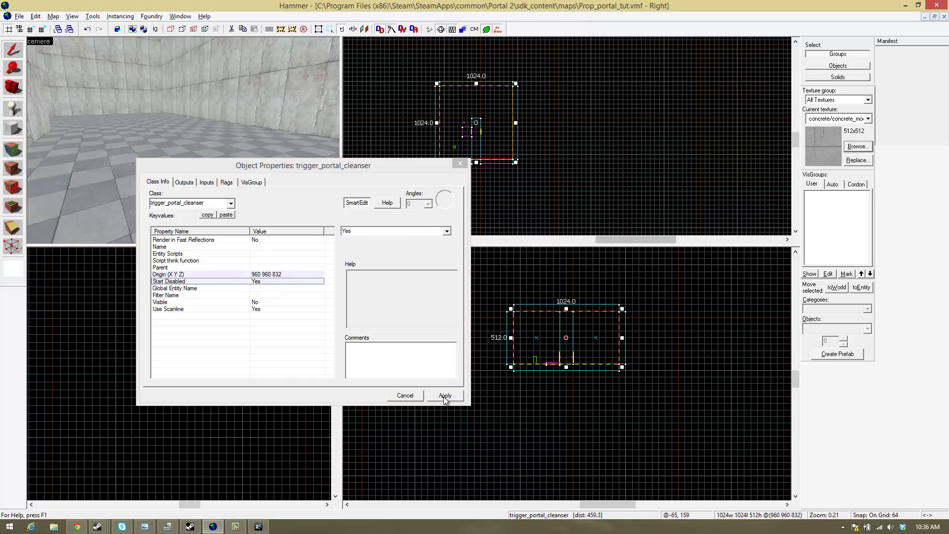
click(444, 395)
click(460, 164)
- Examine the walls, floor and portals enclosed by the portal cleanser trigger, and clear the selection
key(z)
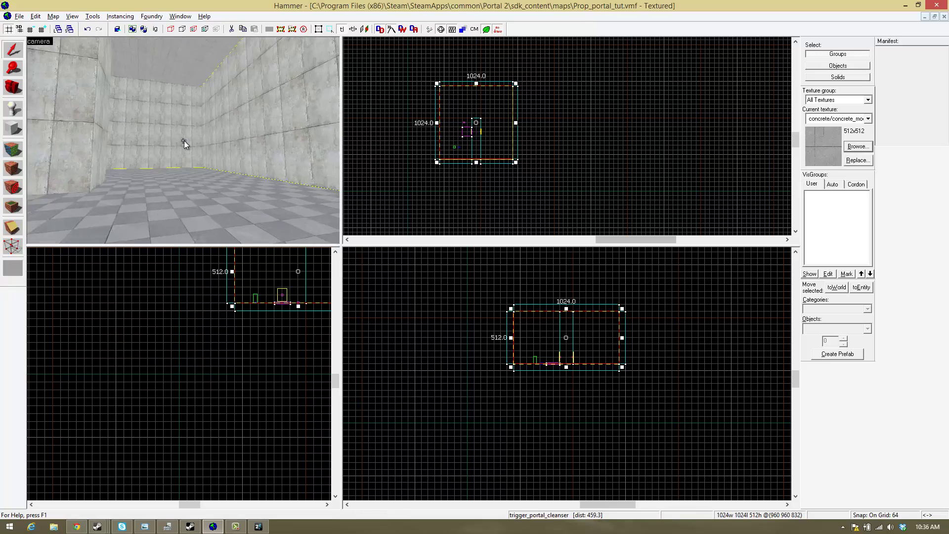
key(w)
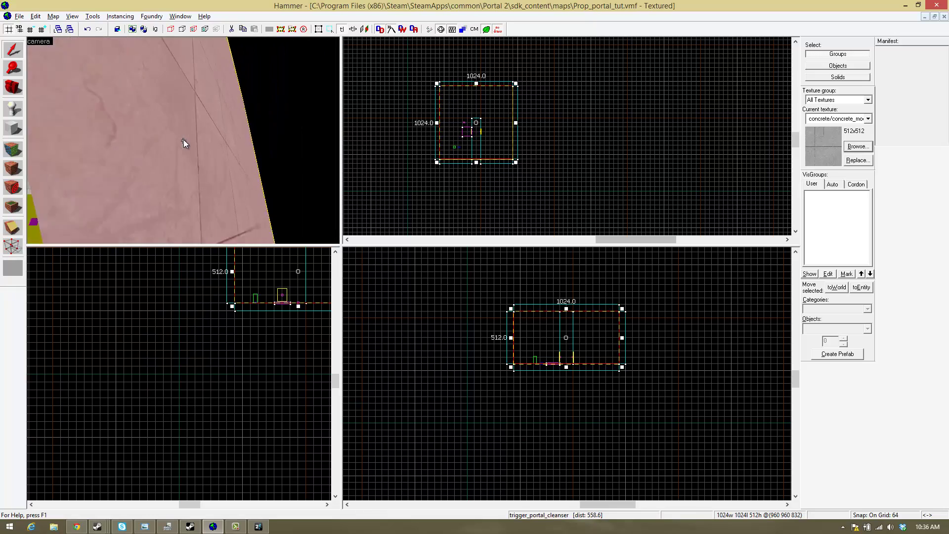
key(s)
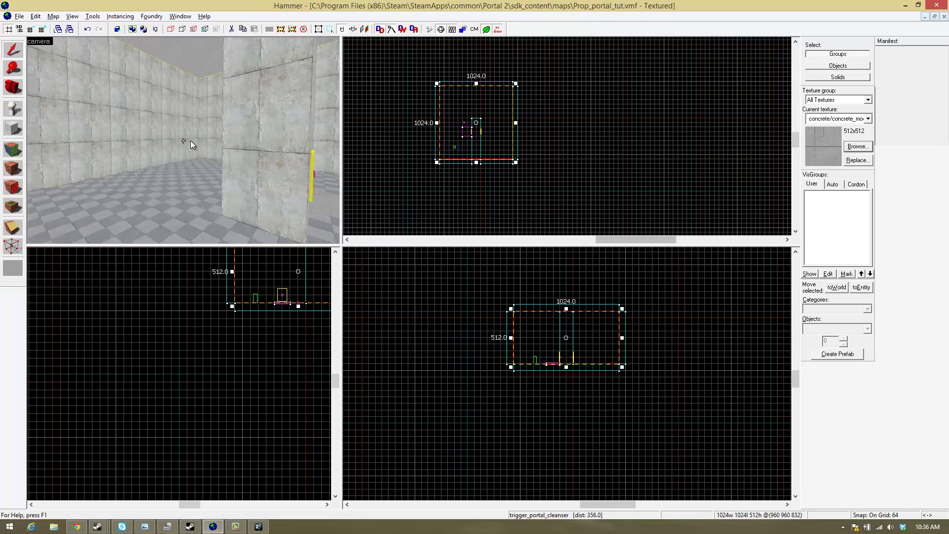
key(w)
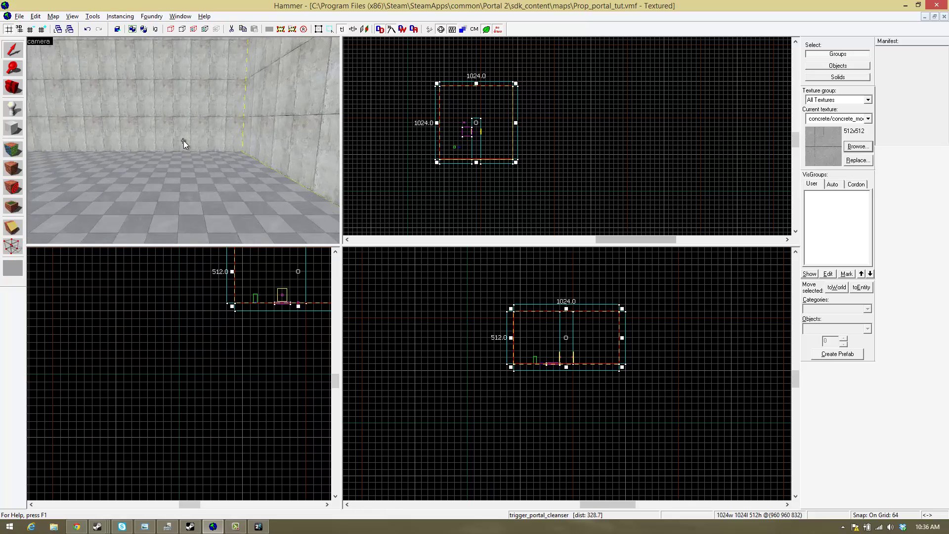
key(w)
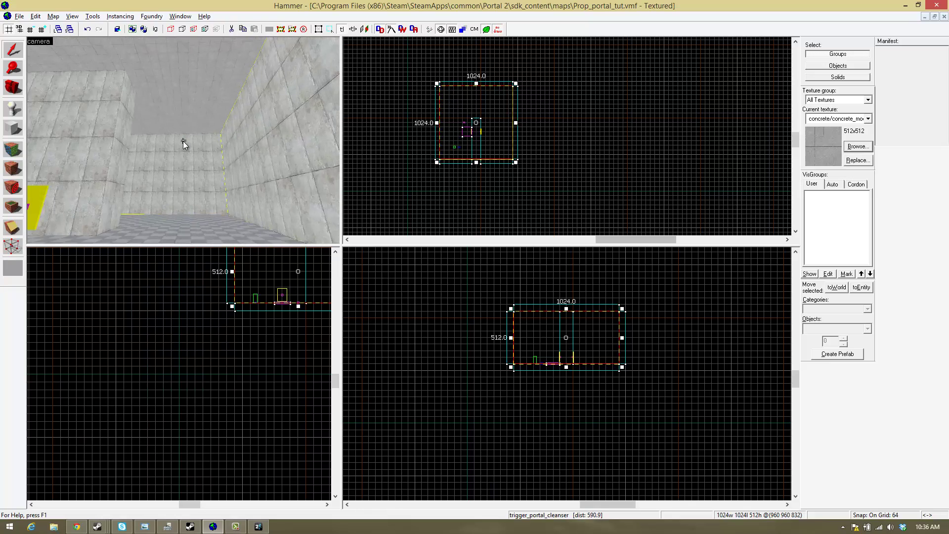
key(w)
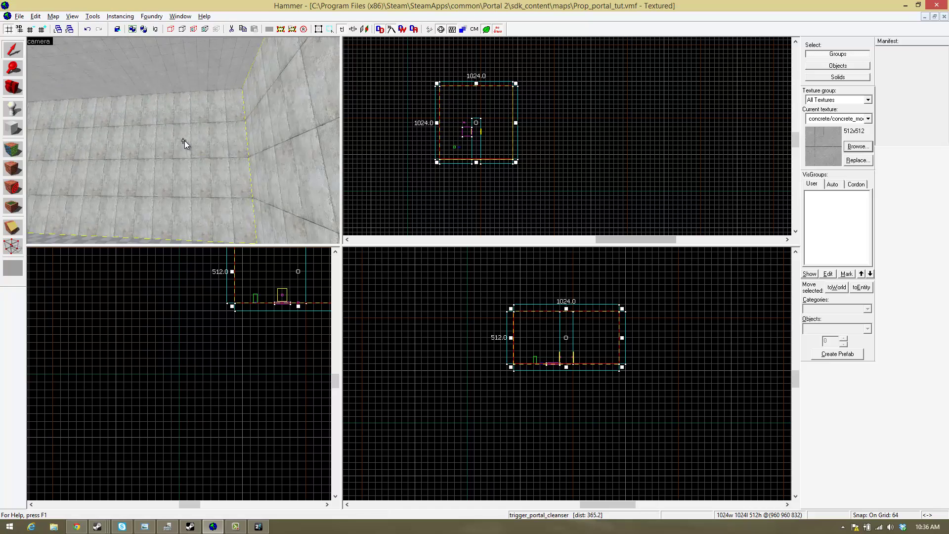
key(w)
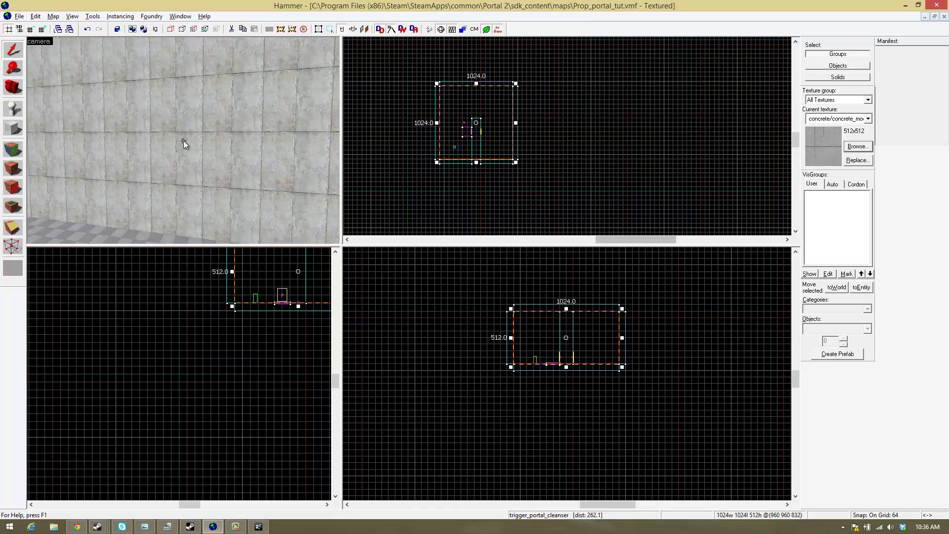
key(z)
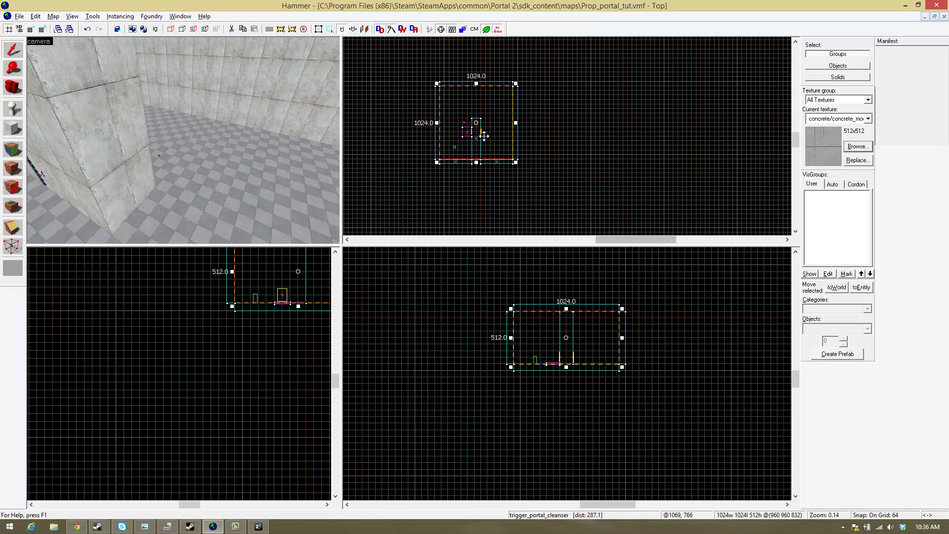
key(z)
key(w)
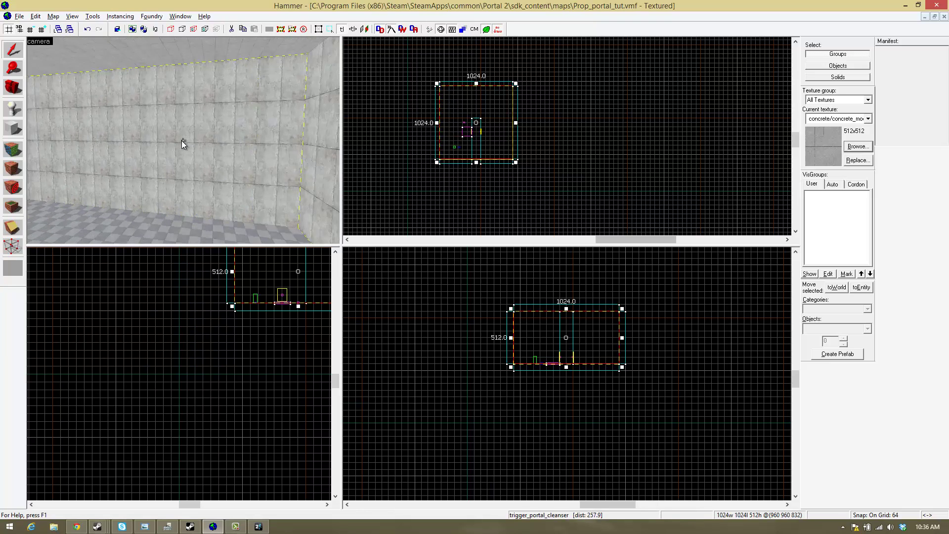
key(Left)
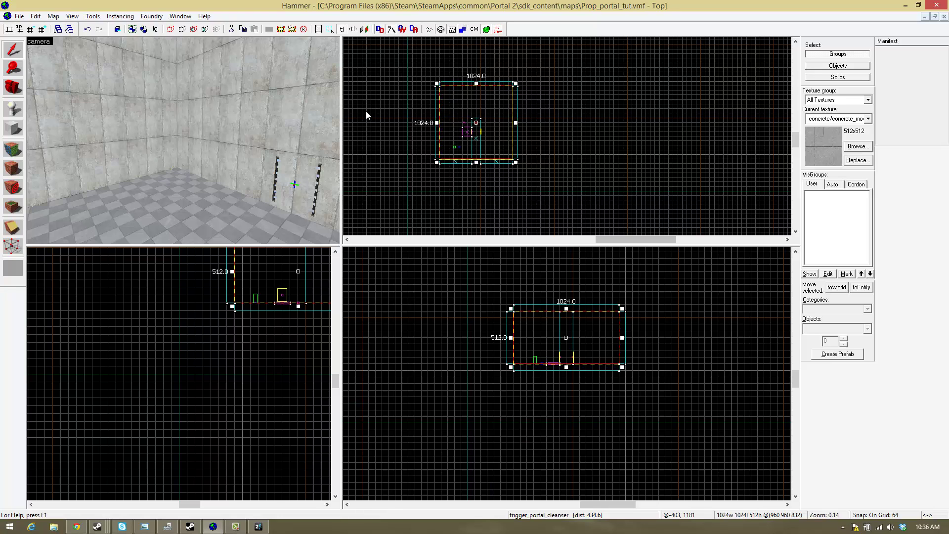
key(z)
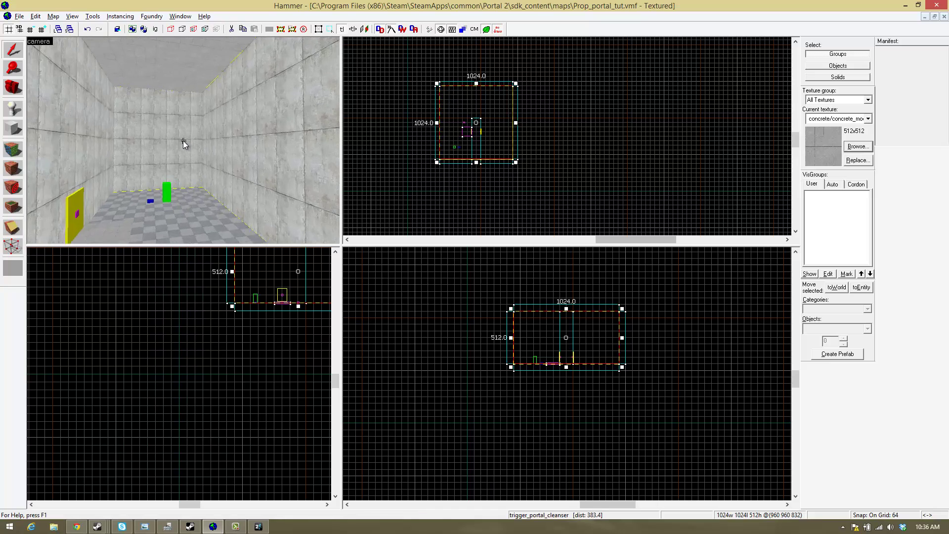
key(w)
key(s)
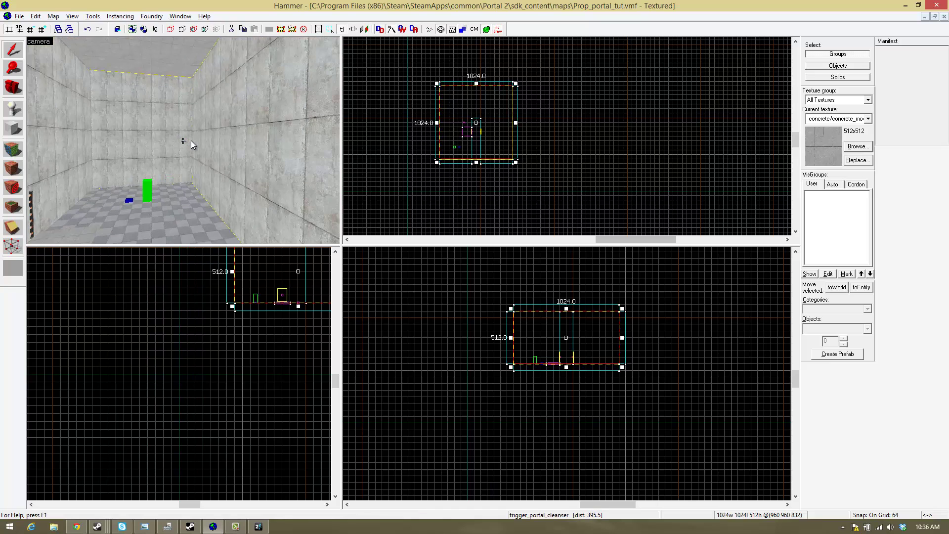
key(Escape)
- Open the properties of portal1 on the framed wall, check its Portal Number and close them
key(z)
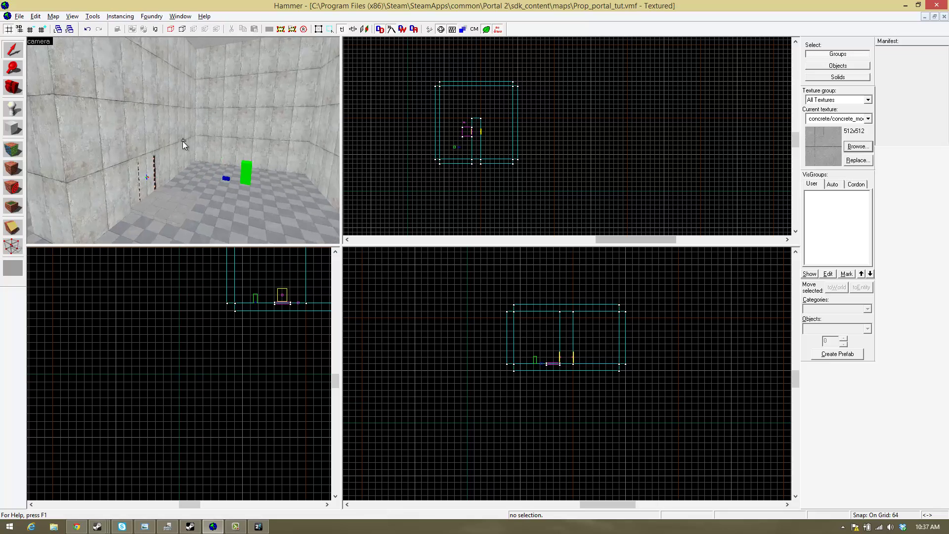
key(w)
key(w)
double_click(182, 126)
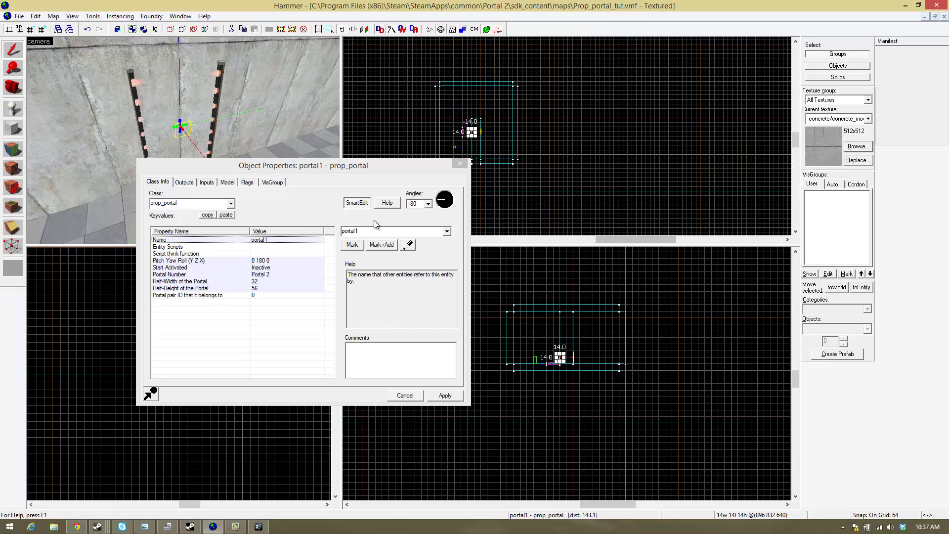
click(256, 274)
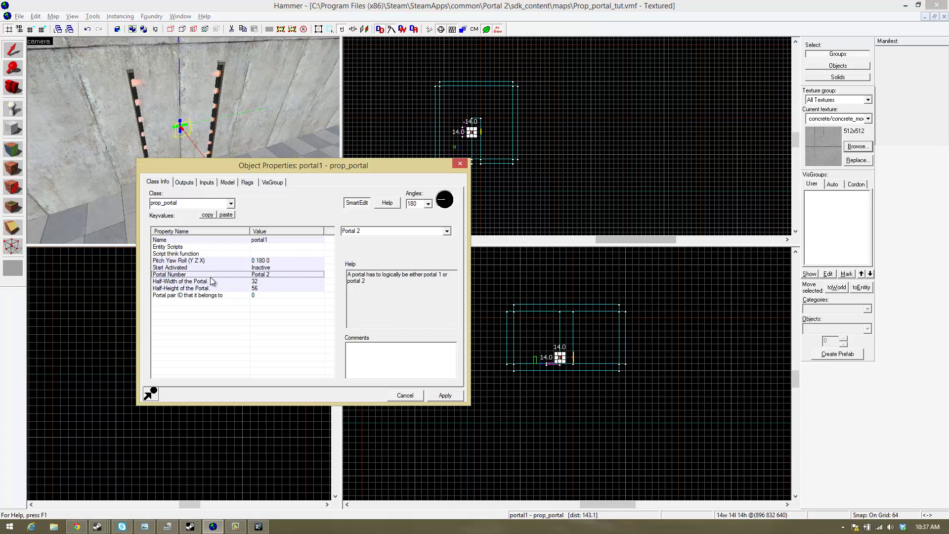
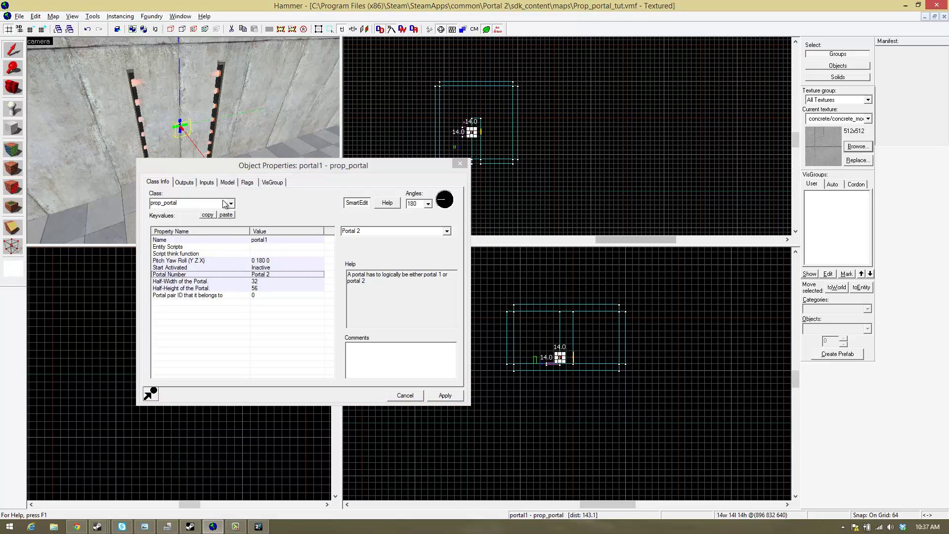
click(460, 163)
- Place an entity on the floor beside the framed portal and change its class to prop_button
key(z)
drag(184, 142, 134, 142)
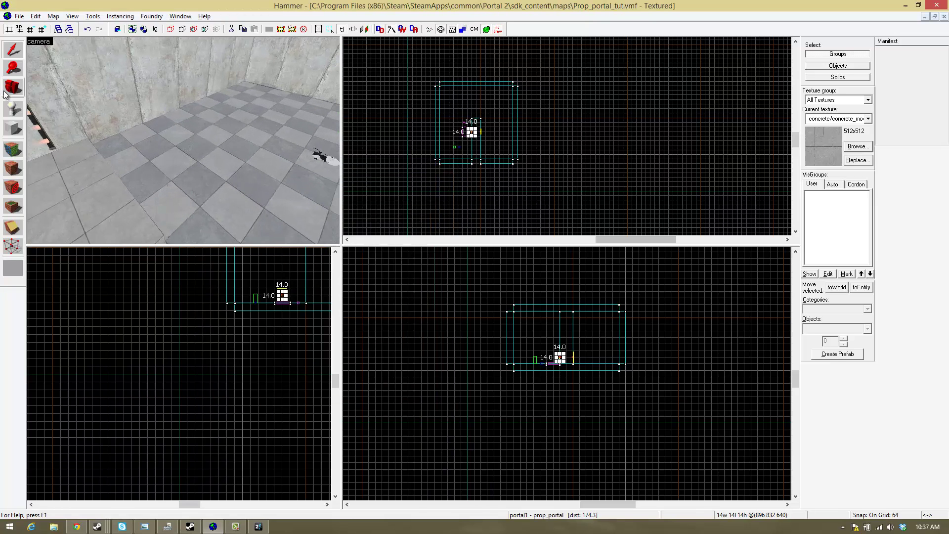
click(143, 139)
click(11, 51)
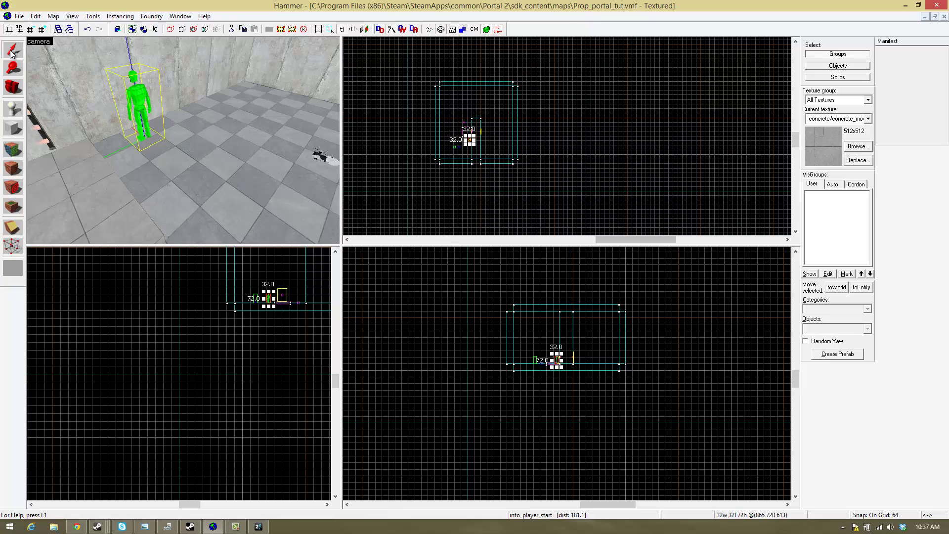
key(alt+Return)
text(butt)
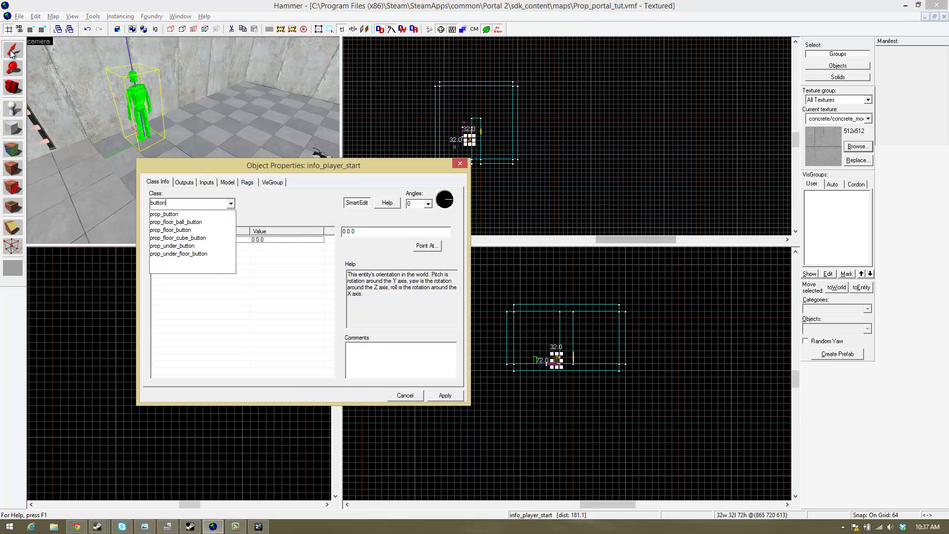
text(on)
key(Down)
key(Return)
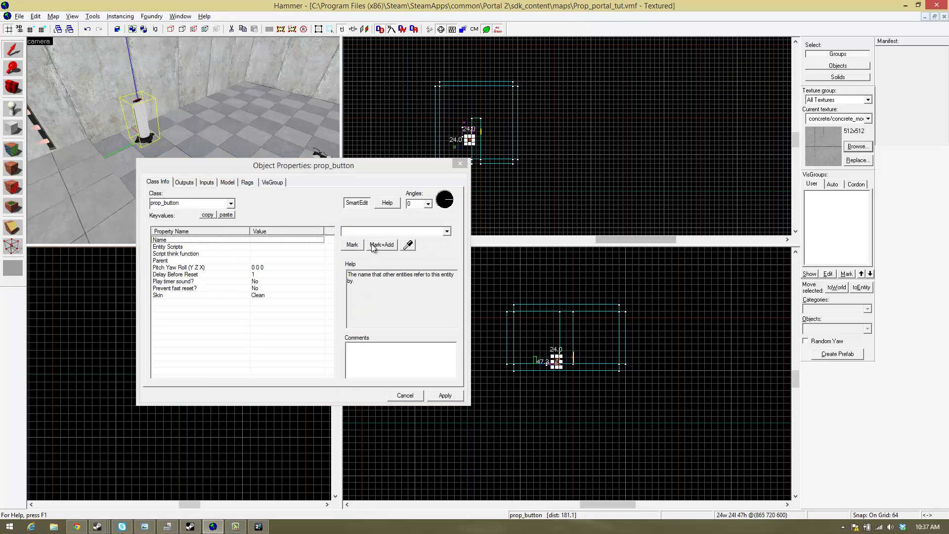
- Name the prop_button portal_cleaner and close its properties
click(378, 225)
text(por)
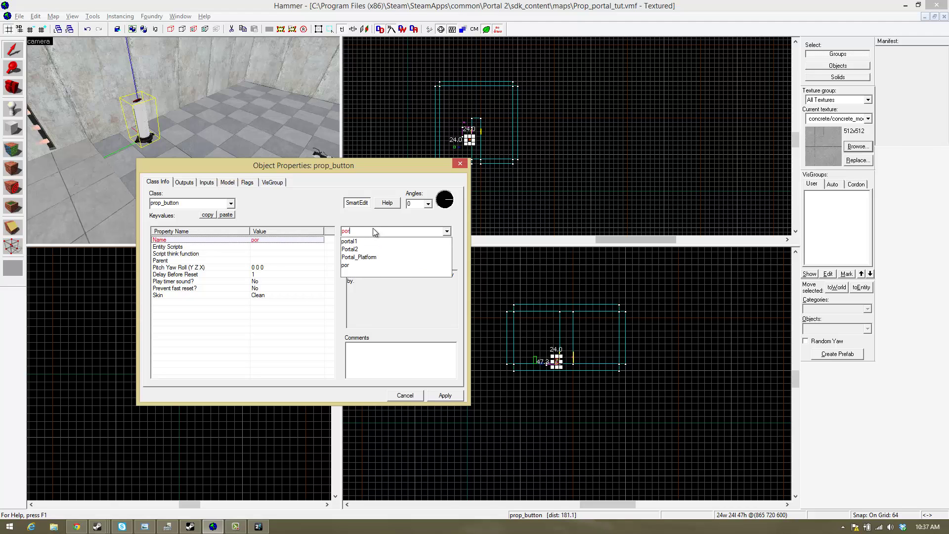
text(tal_cleaner)
key(Return)
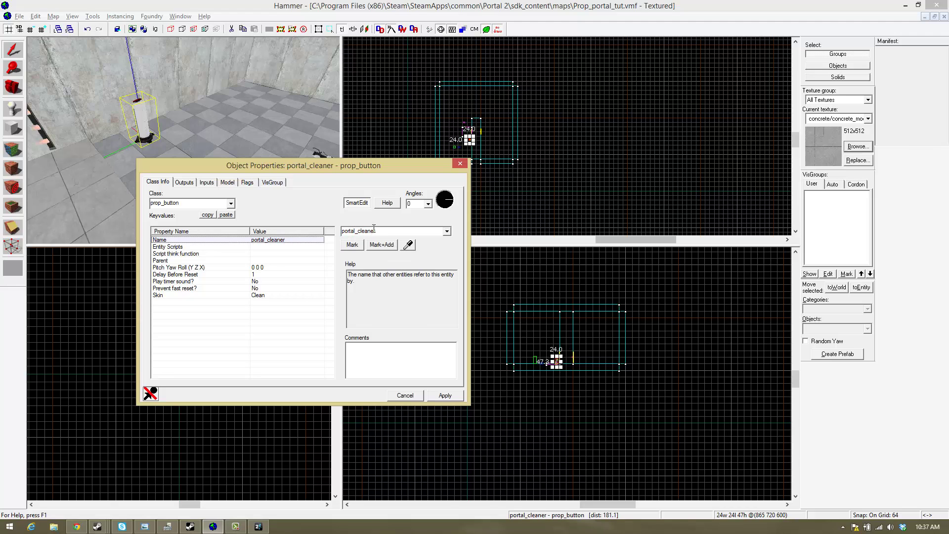
click(460, 165)
- Reopen the button's properties and add an output that fires on OnPressed
key(z)
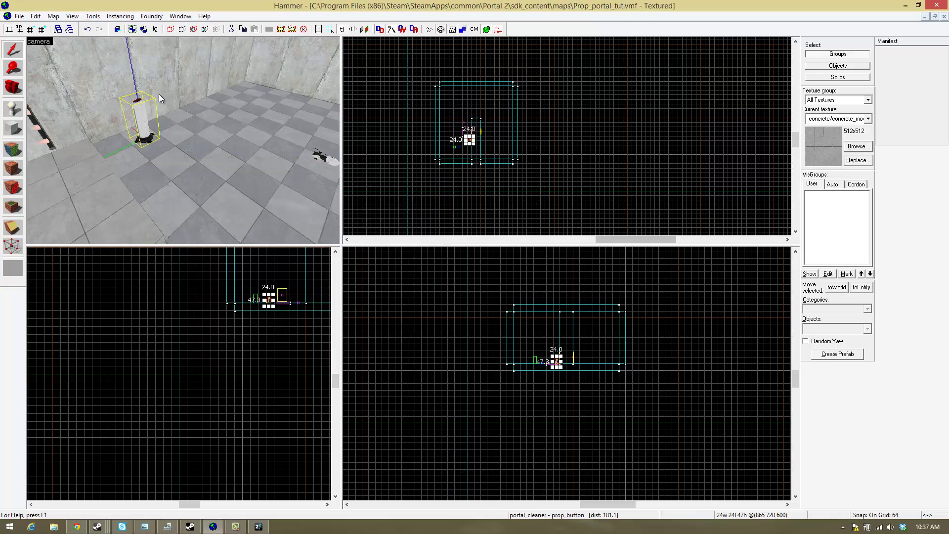
drag(184, 143, 183, 144)
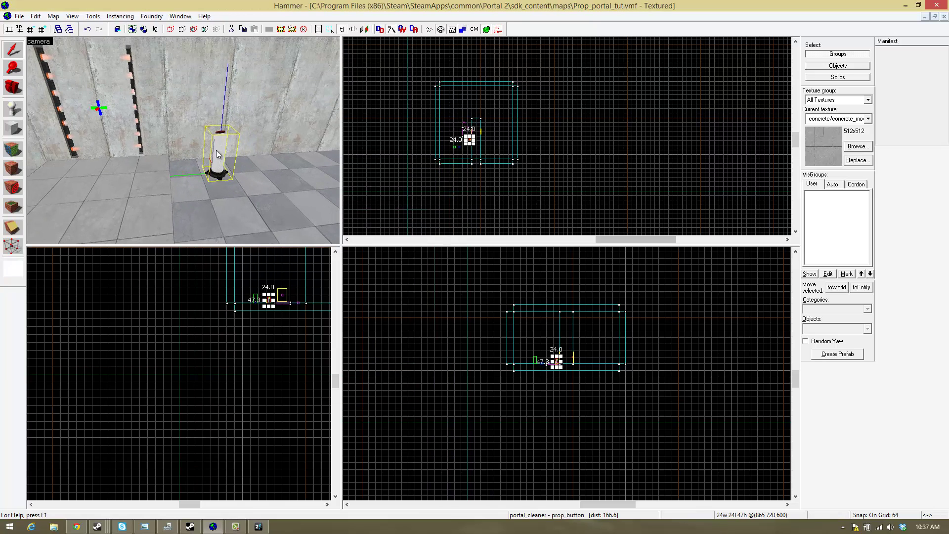
double_click(220, 156)
click(184, 183)
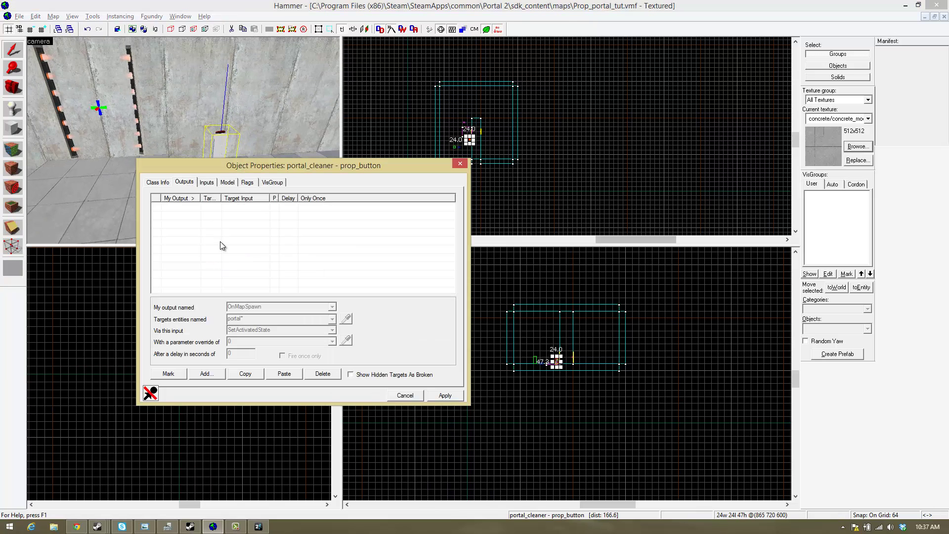
click(206, 374)
click(333, 308)
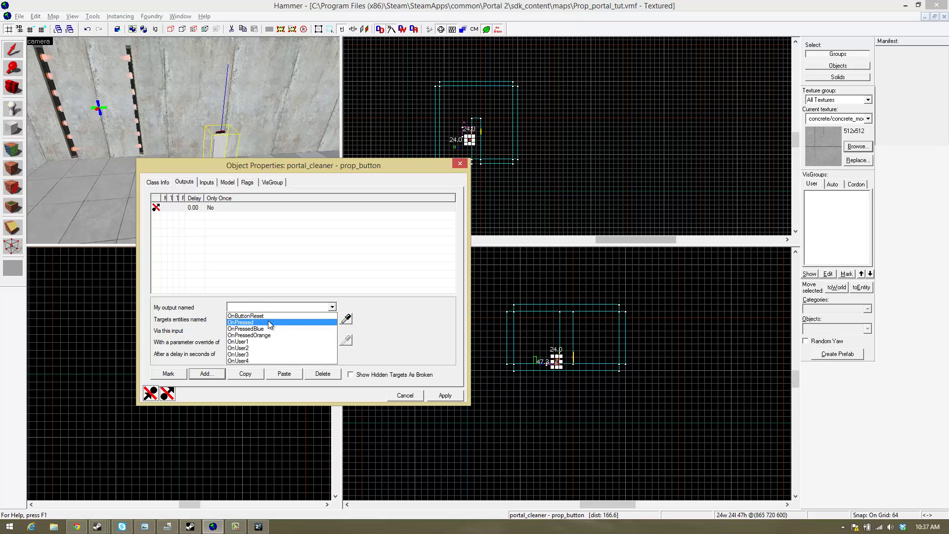
click(268, 322)
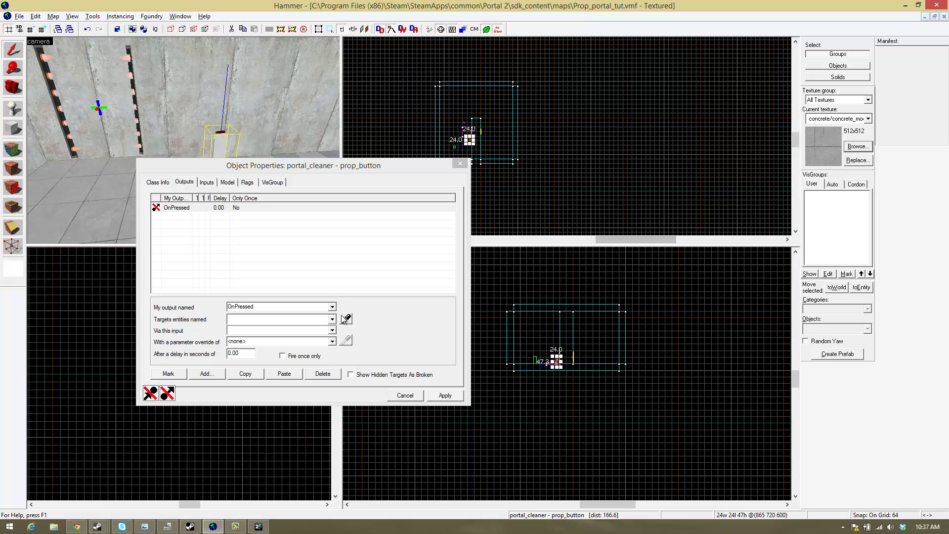
- Pick portal1 on the framed wall as the output's target and change the target name to portal*
click(345, 319)
click(101, 108)
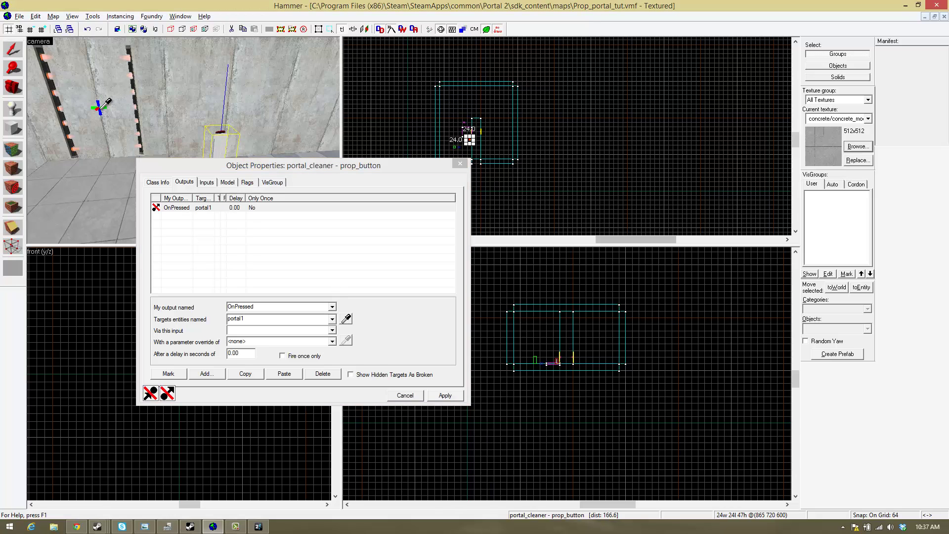
click(247, 330)
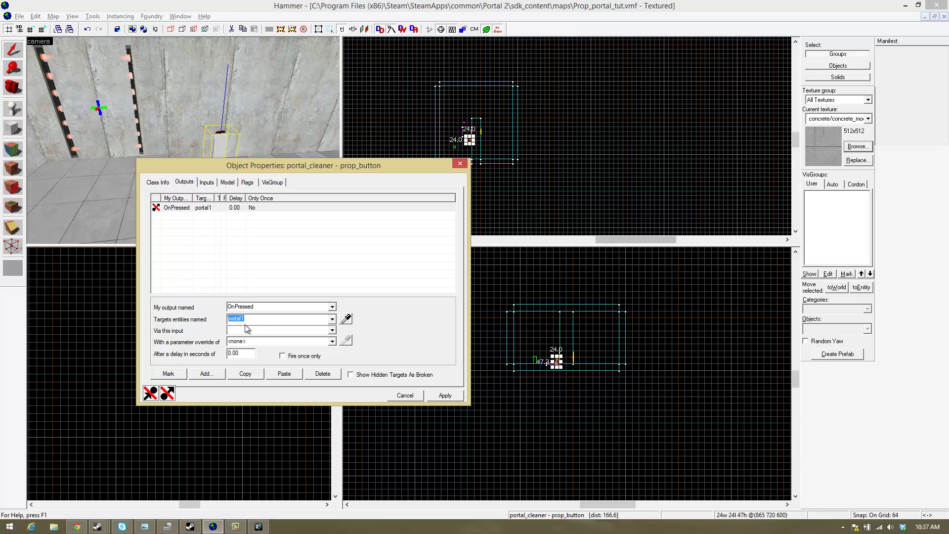
key(BackSpace)
text(*)
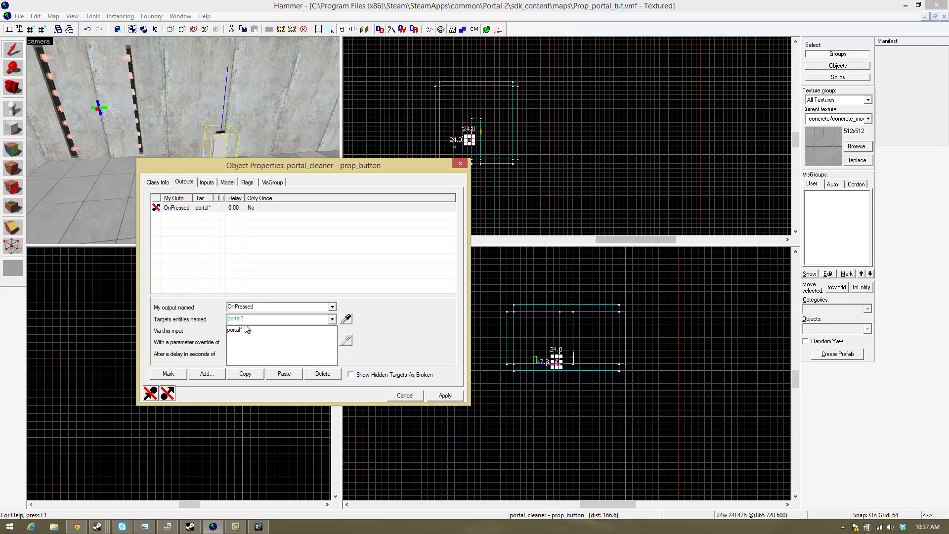
key(Return)
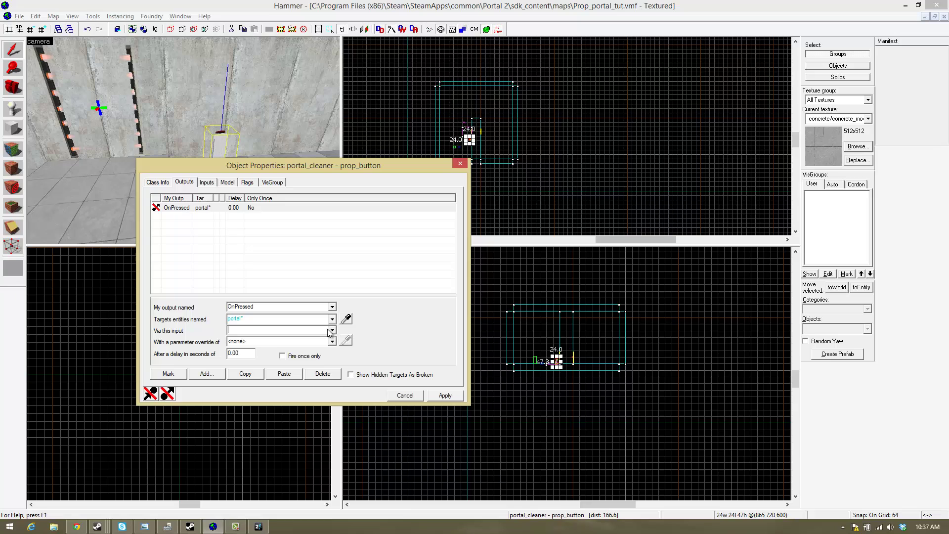
- Set the output's target input to Fizzle, apply the change and close the button's properties
click(331, 331)
click(323, 330)
text(Fizl)
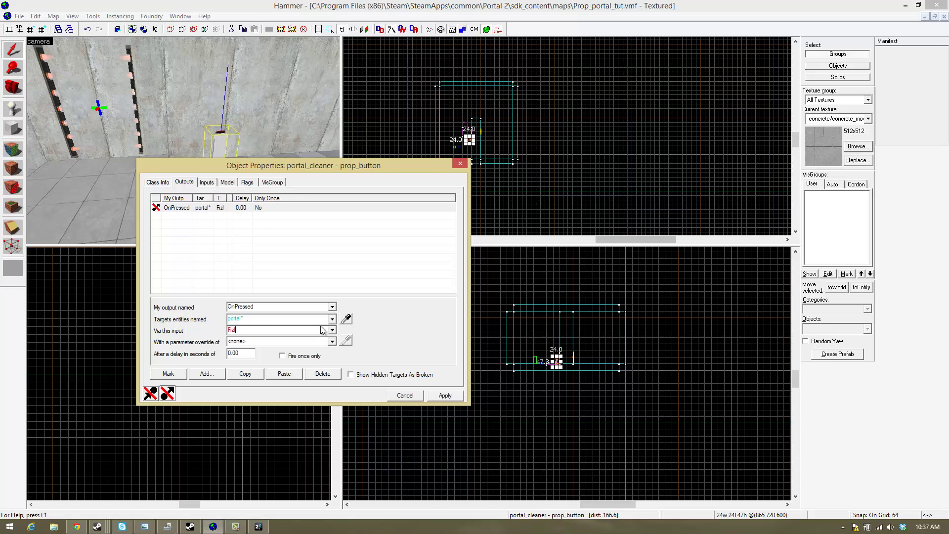
text(ez)
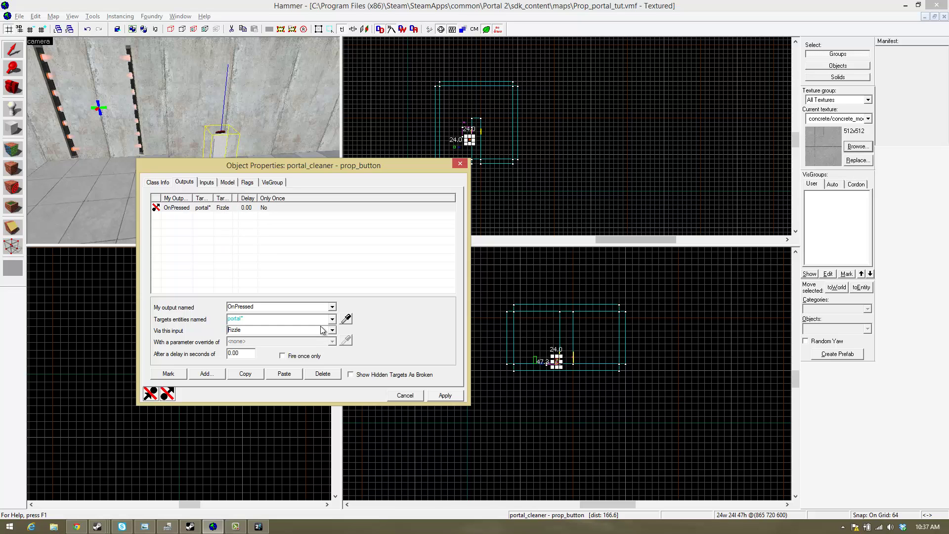
click(451, 392)
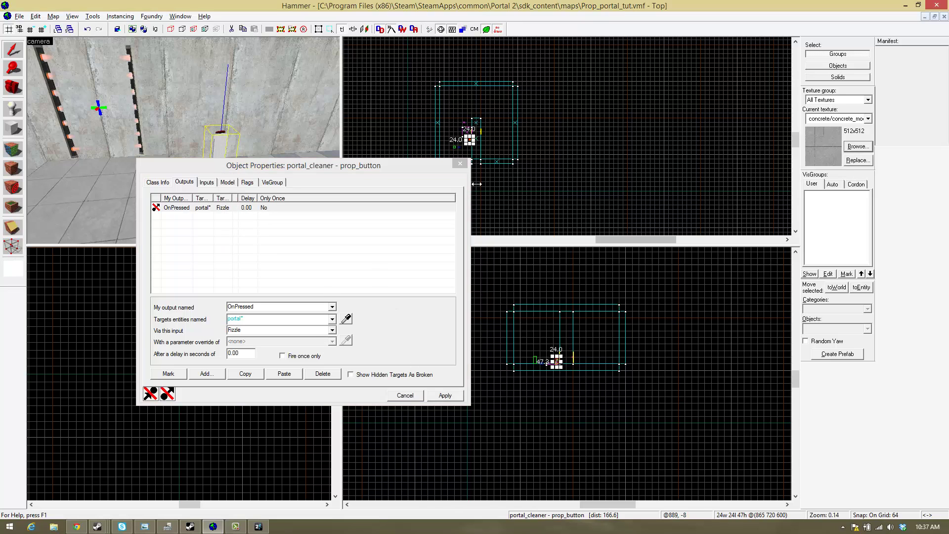
click(460, 164)
- Compile the map with BSP, VIS and RAD on Normal, and switch to the Portal 2 game
click(20, 16)
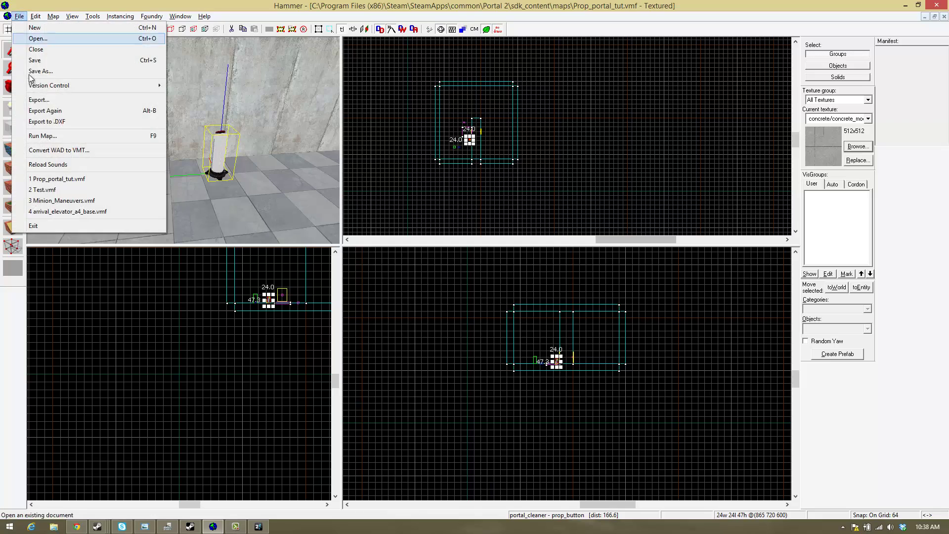
click(40, 132)
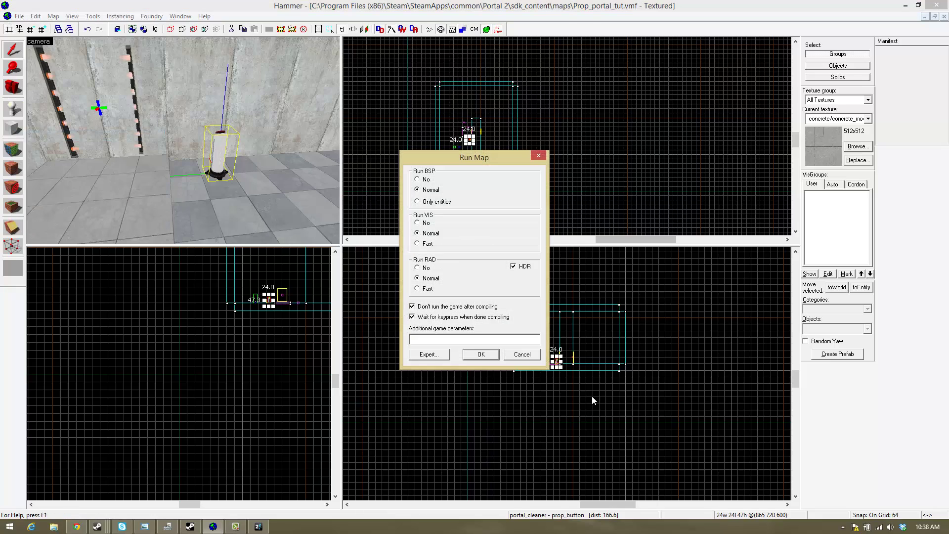
click(481, 354)
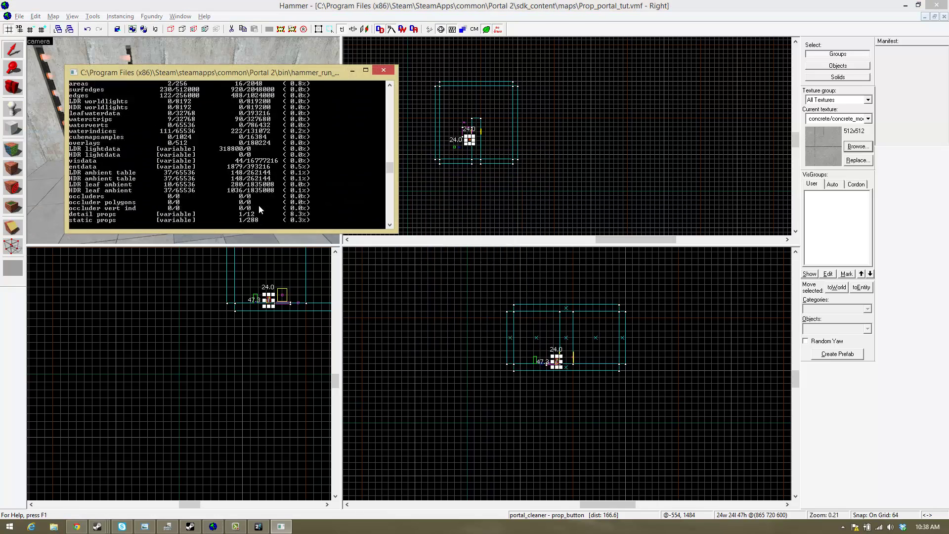
click(257, 527)
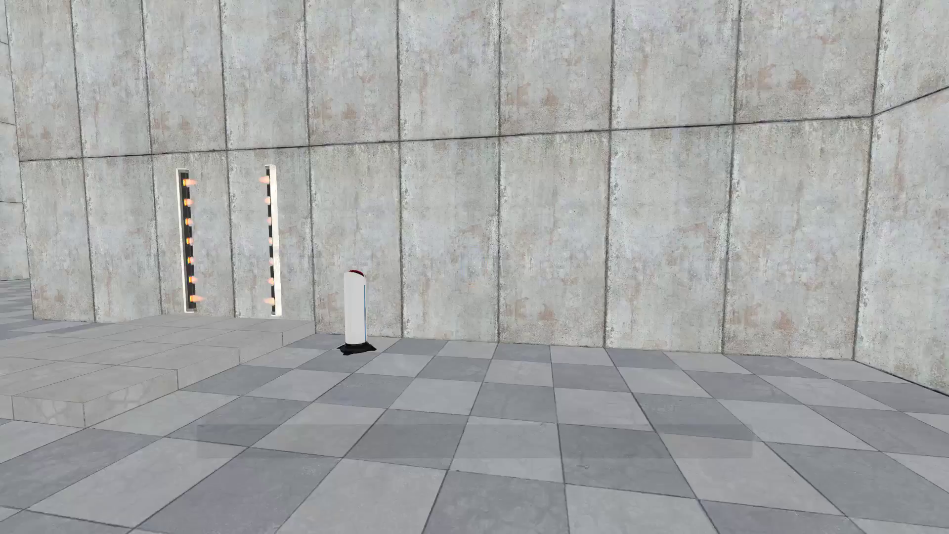
- Pick up the portal gun, fire a blue and an orange portal, and activate the button to test it
key(w)
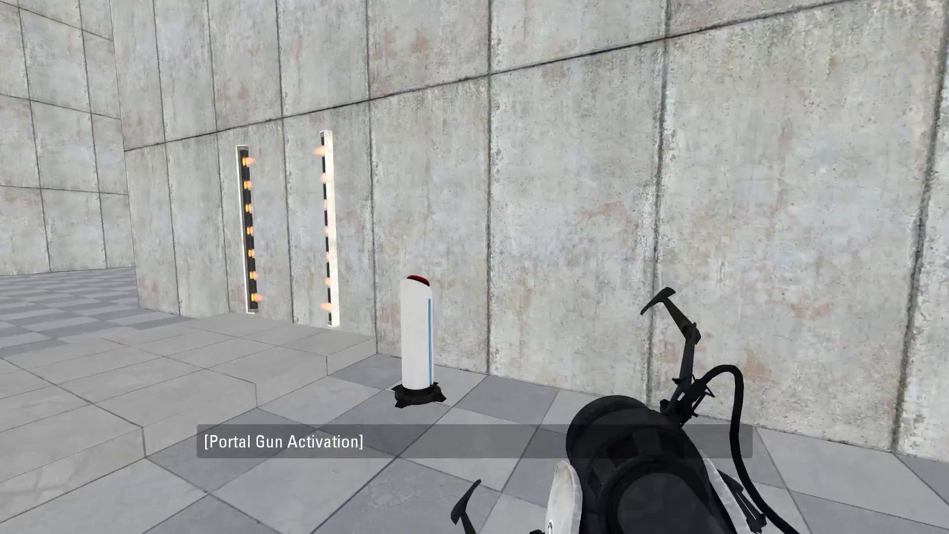
click(472, 262)
right_click(475, 267)
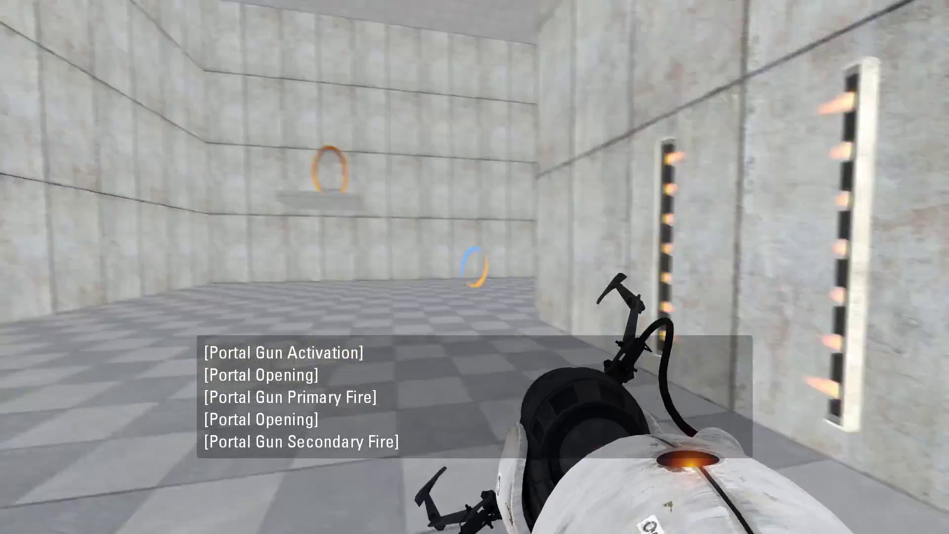
key(e)
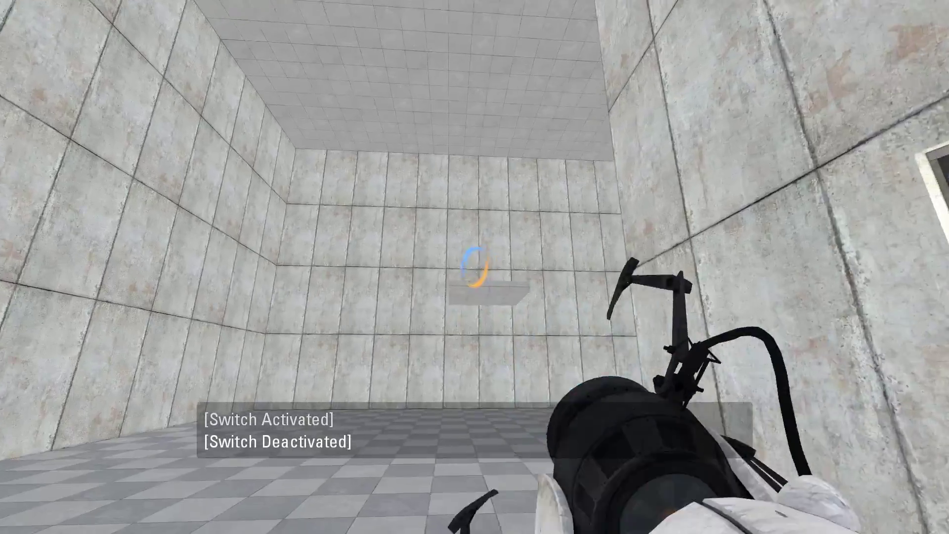
- Fire the orange portal again, examine the platform and framed wall, and activate the button a second time
right_click(474, 267)
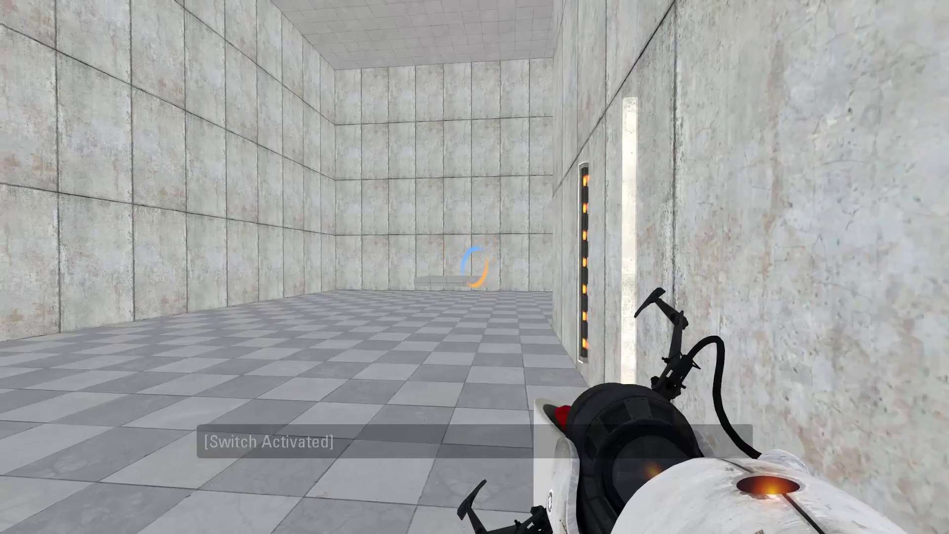
scroll(475, 267, up, 1)
key(s)
key(w)
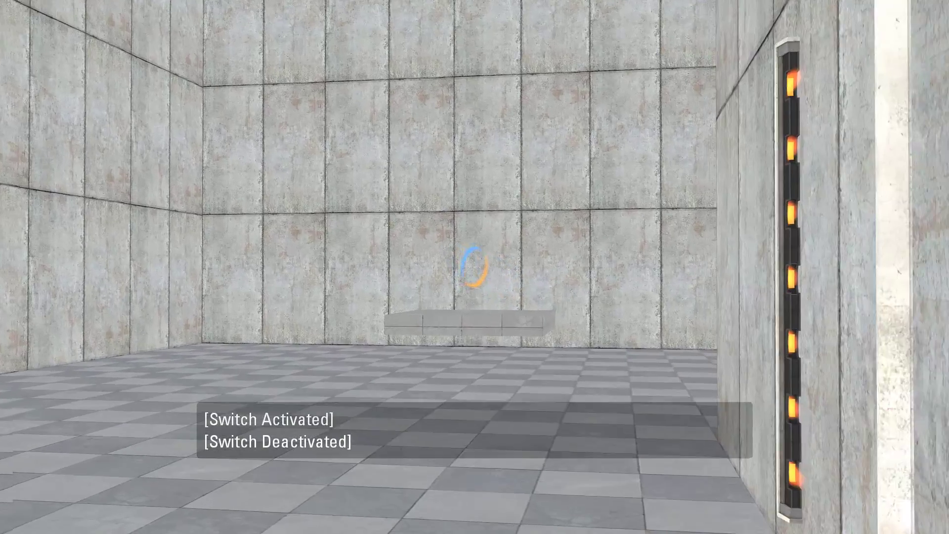
scroll(474, 266, down, 1)
key(w)
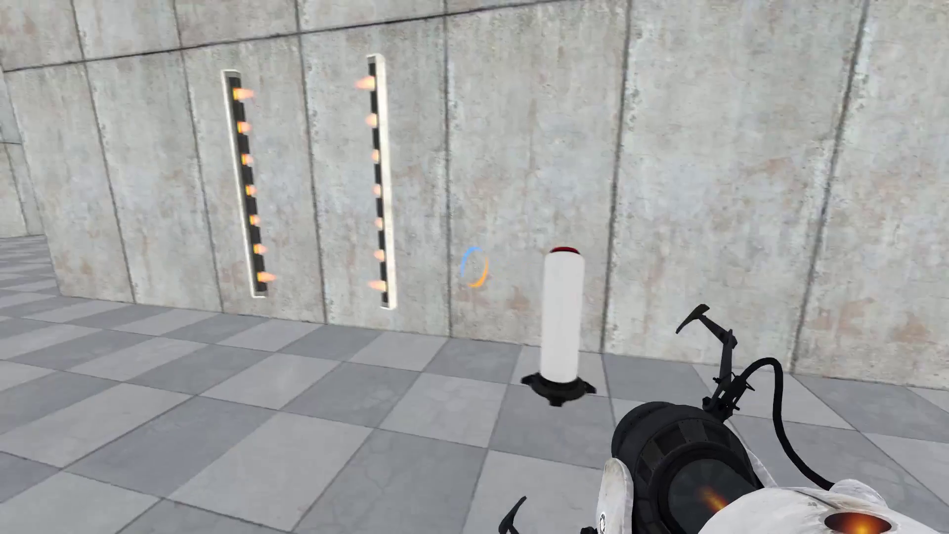
key(e)
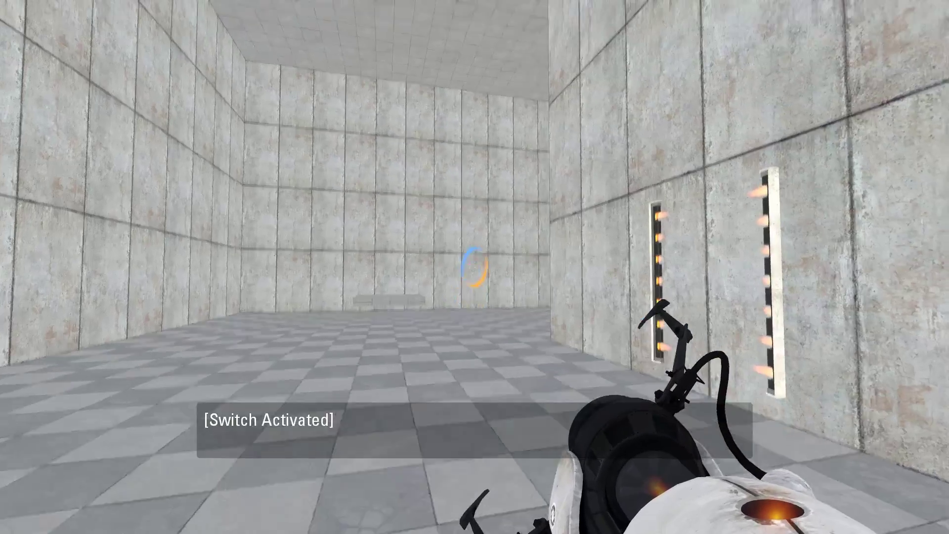
- Fire another orange portal and approach it to check how the platform follows it
right_click(475, 266)
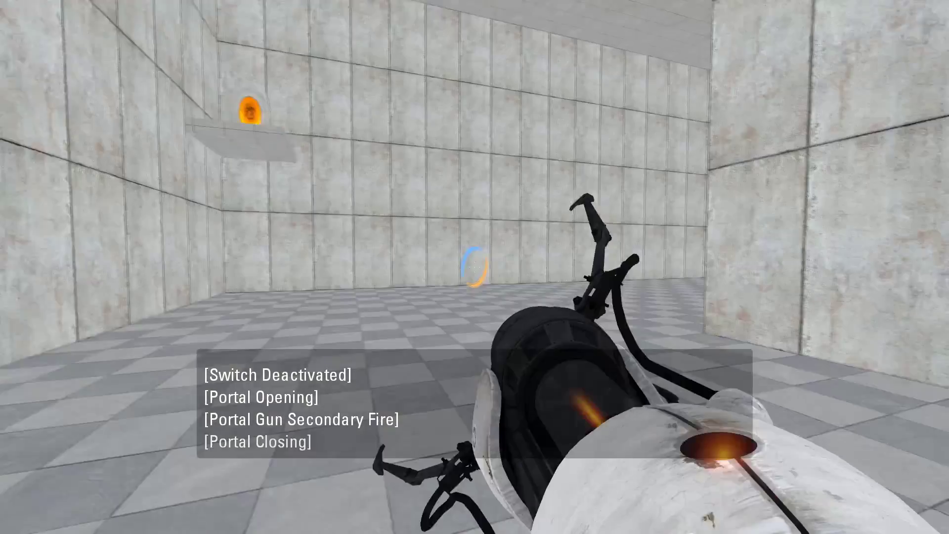
key(w)
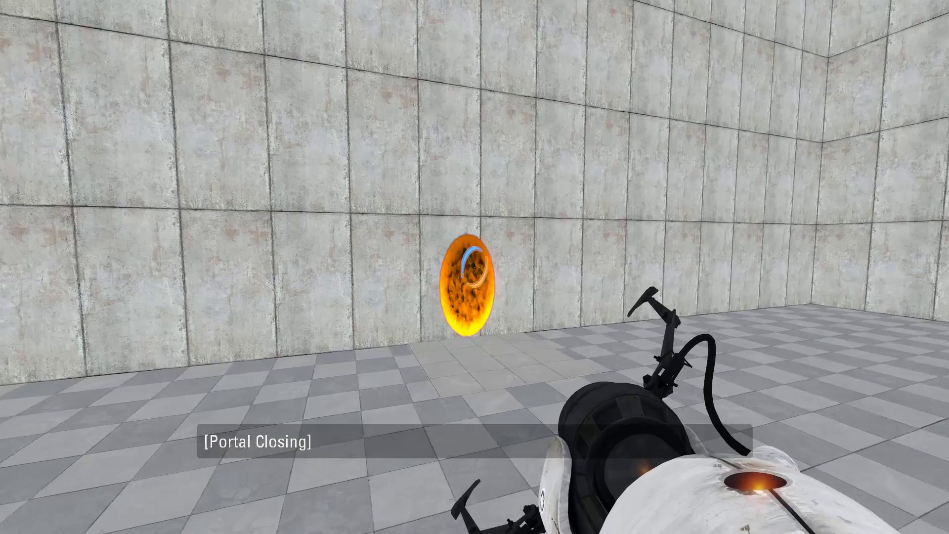
key(w)
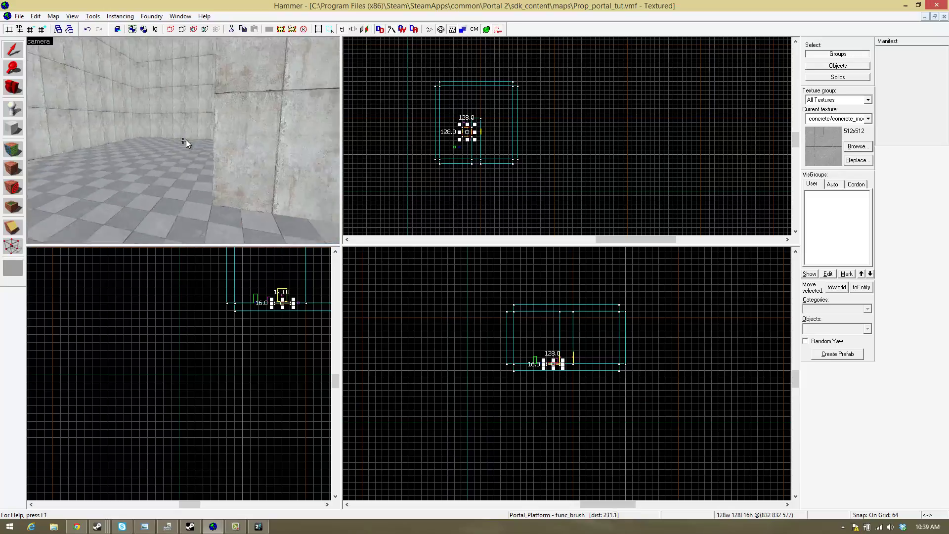
- Return to Hammer, open the properties of portal1 on the framed wall and check its outputs and inputs
key(w)
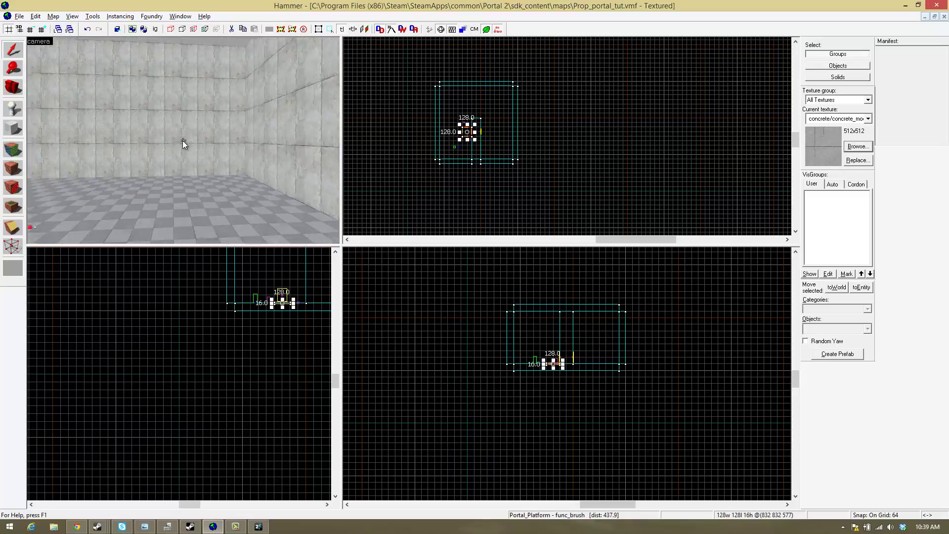
key(w)
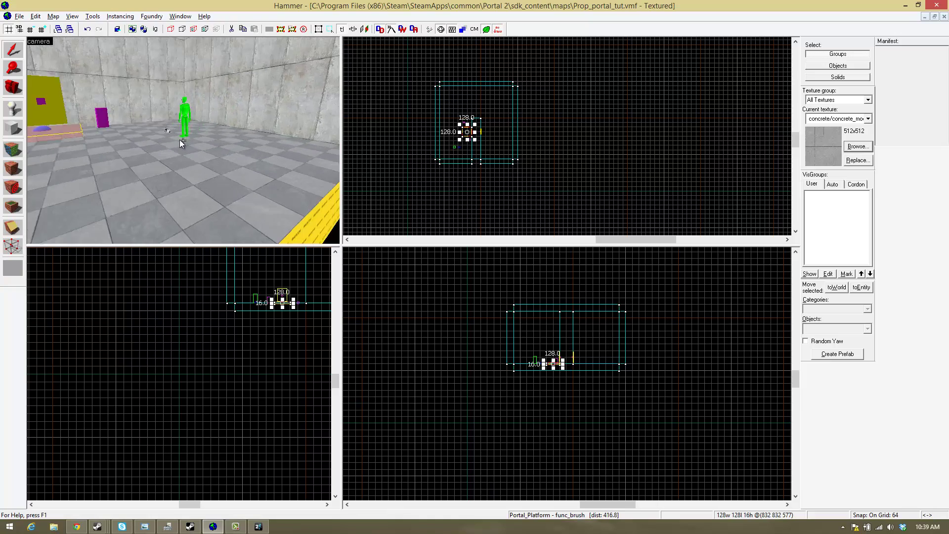
key(w)
key(z)
double_click(185, 146)
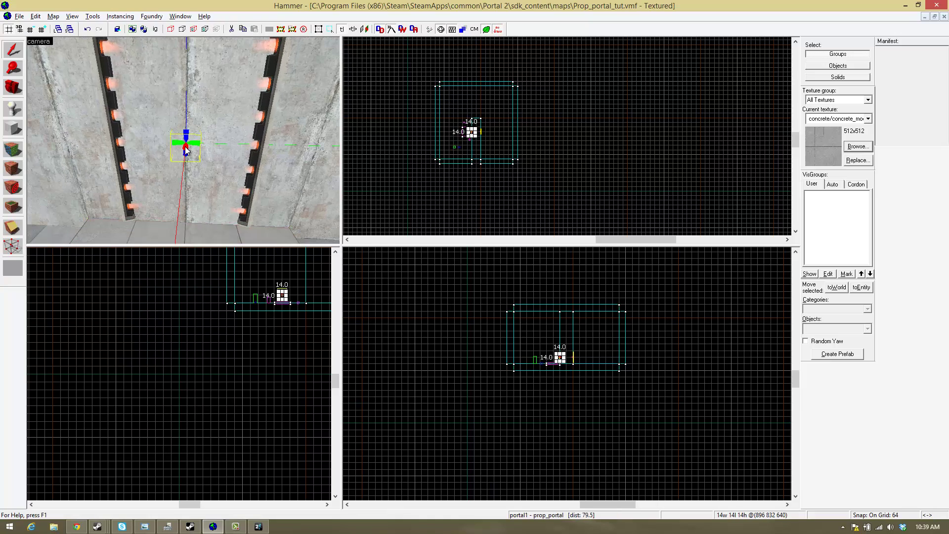
click(184, 183)
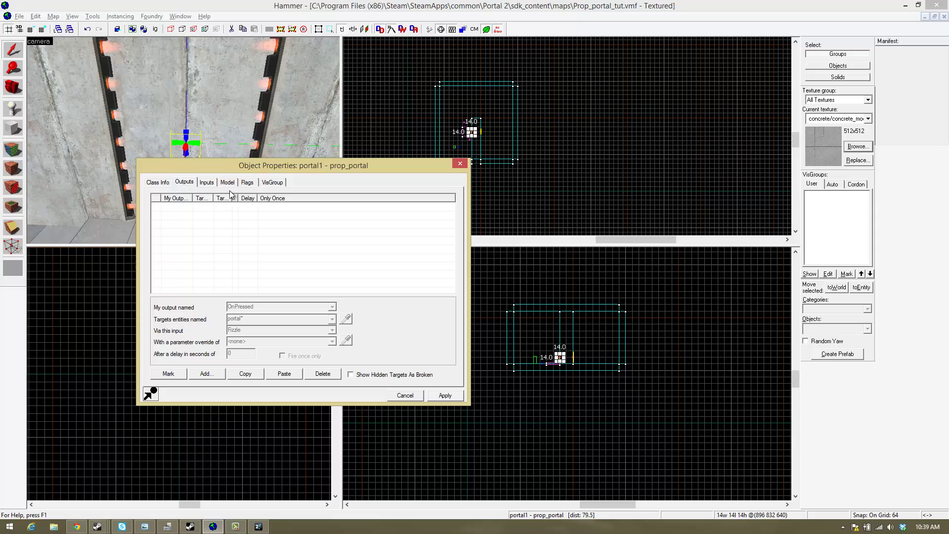
click(207, 183)
click(187, 182)
- Open the entity help for prop_portal from its class info and read the input descriptions, including Fizzle
click(158, 182)
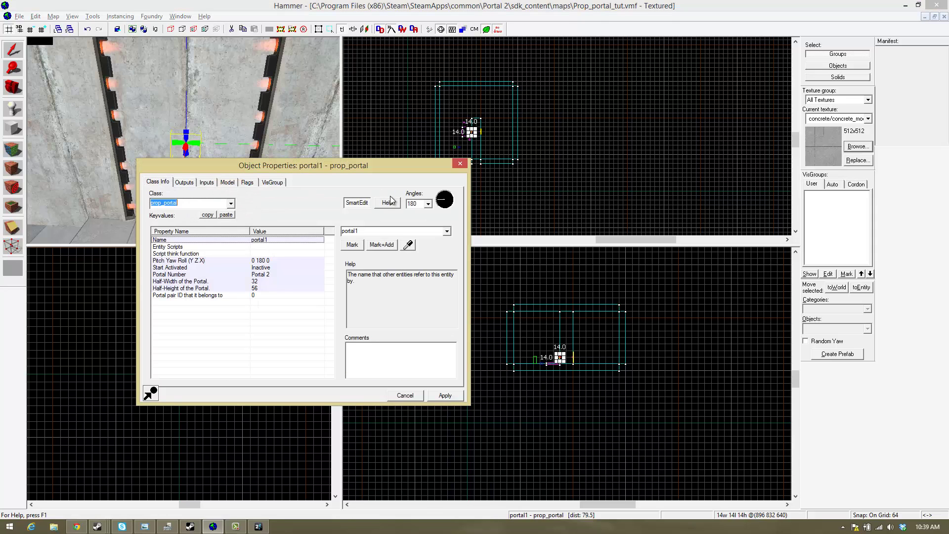
click(387, 202)
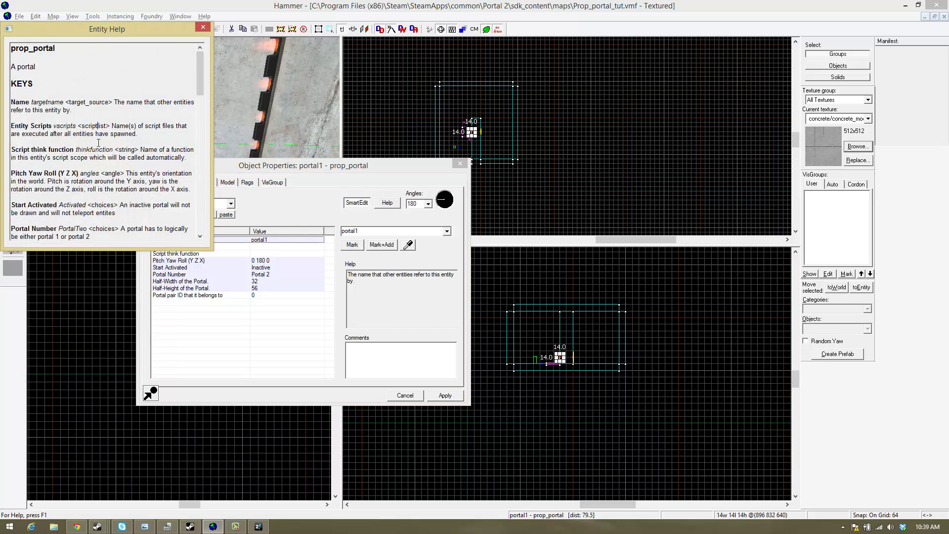
scroll(98, 143, down, 15)
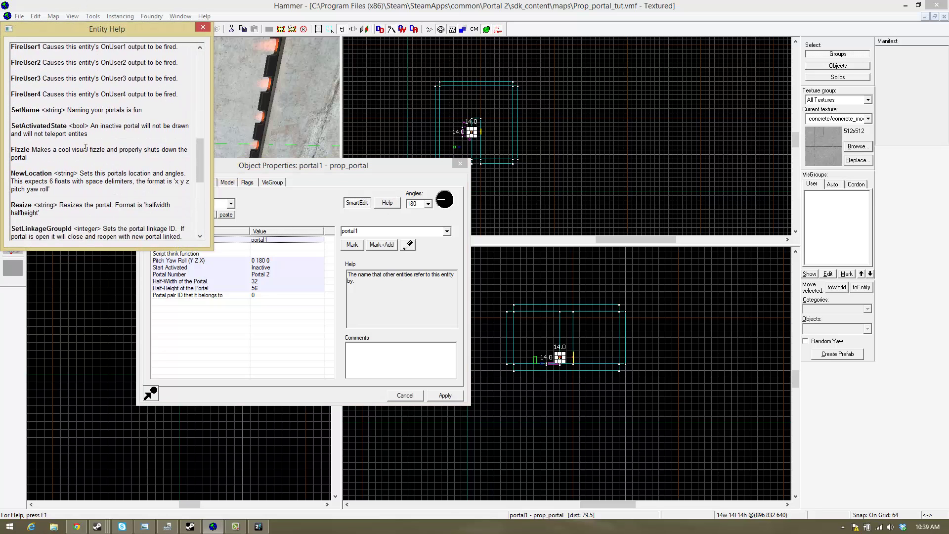
- Read the remaining prop_portal inputs and outputs in the entity help, including OnPlacedSuccessfully, and close the help
scroll(85, 146, down, 6)
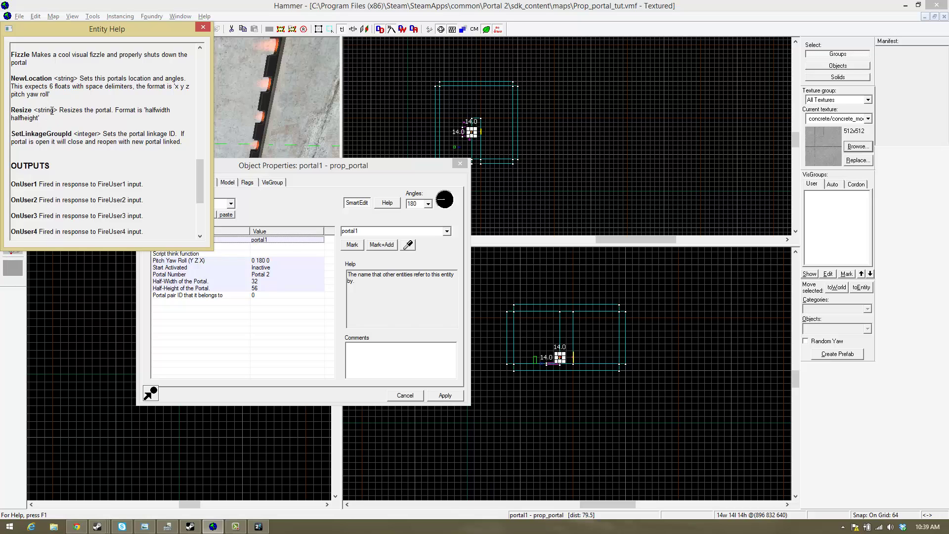
scroll(38, 98, up, 1)
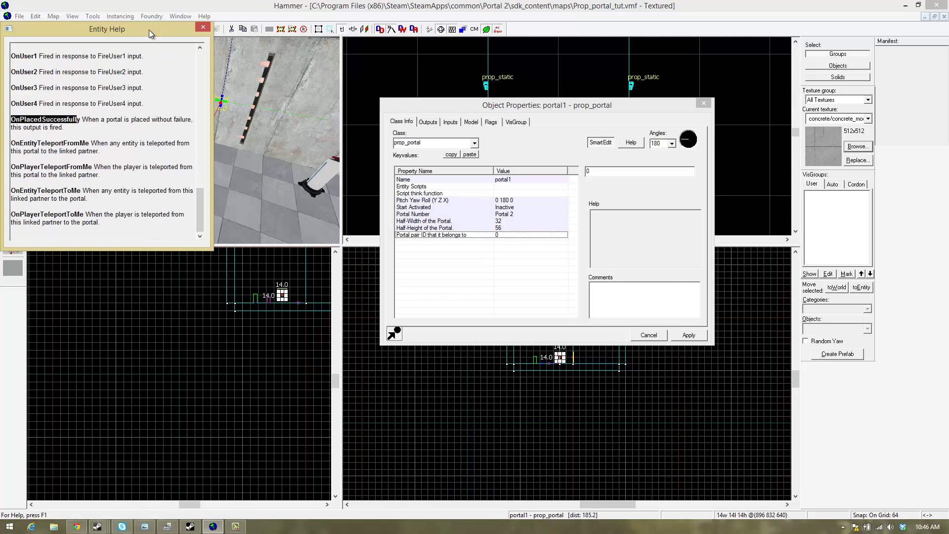
drag(150, 34, 239, 42)
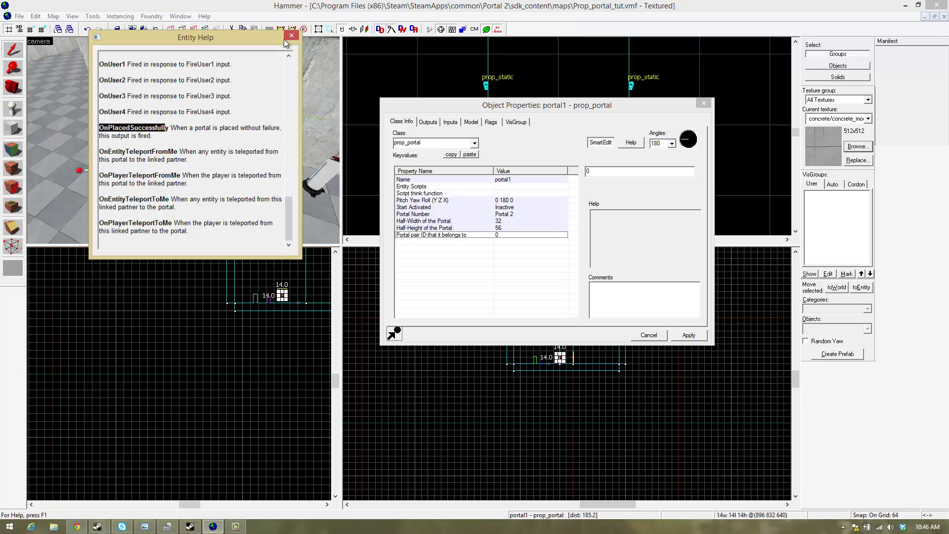
click(290, 37)
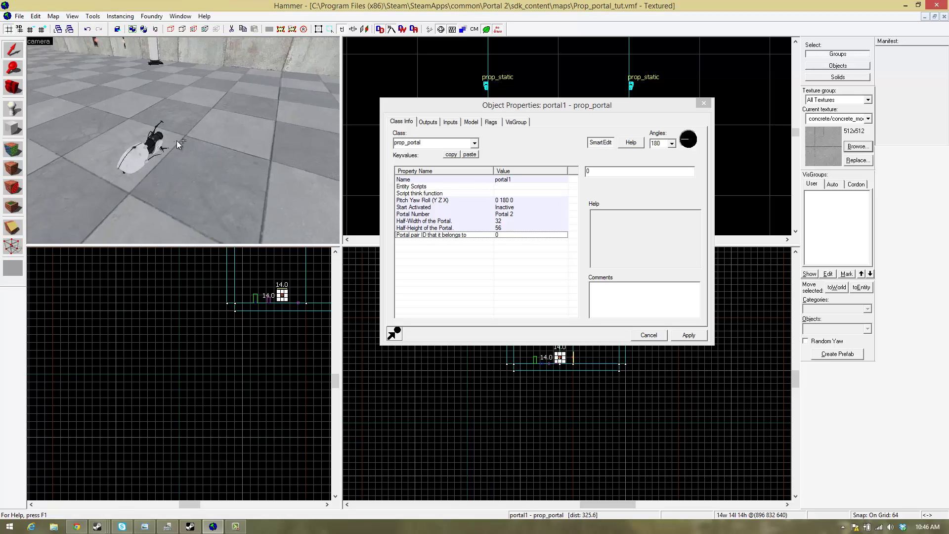
- Place a new info_player_start entity on the floor near the portal gun and open its properties
key(w)
key(s)
key(s)
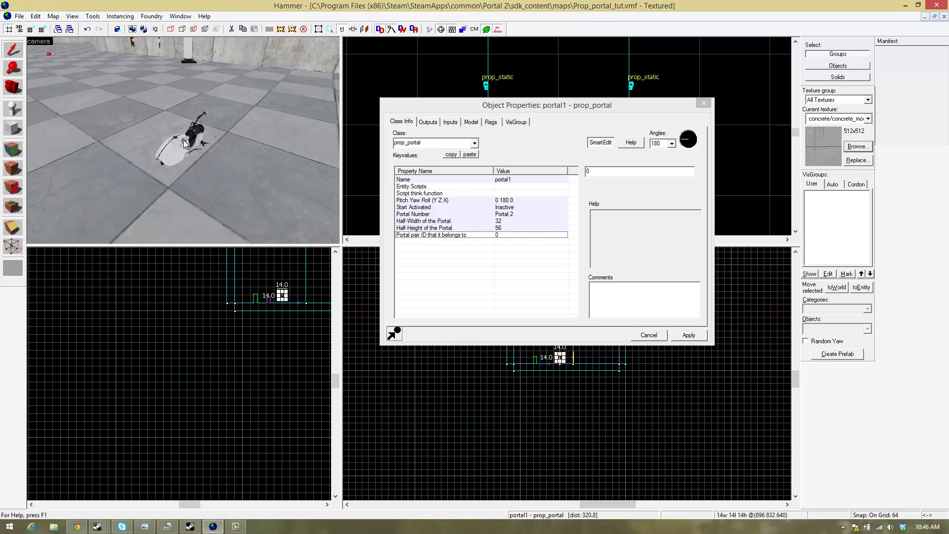
key(w)
key(s)
key(w)
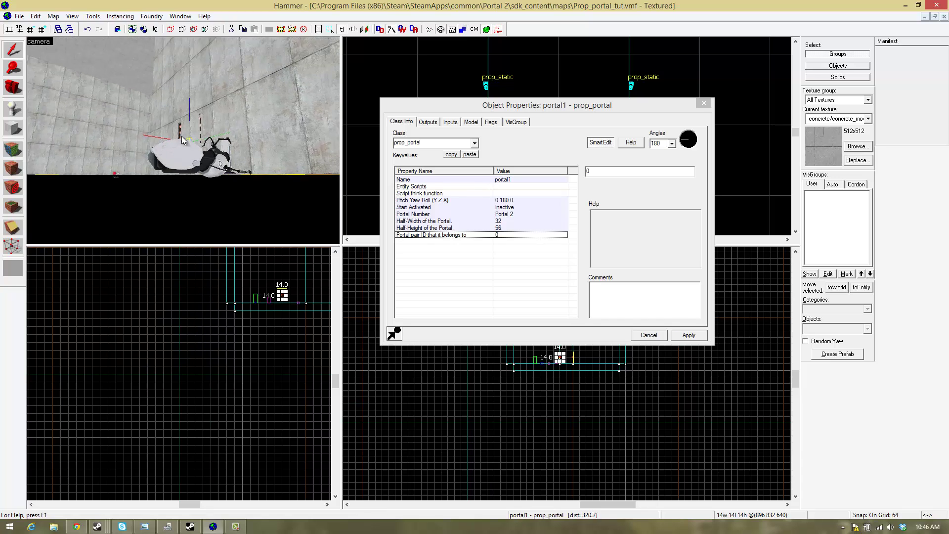
key(s)
key(z)
click(13, 102)
click(91, 150)
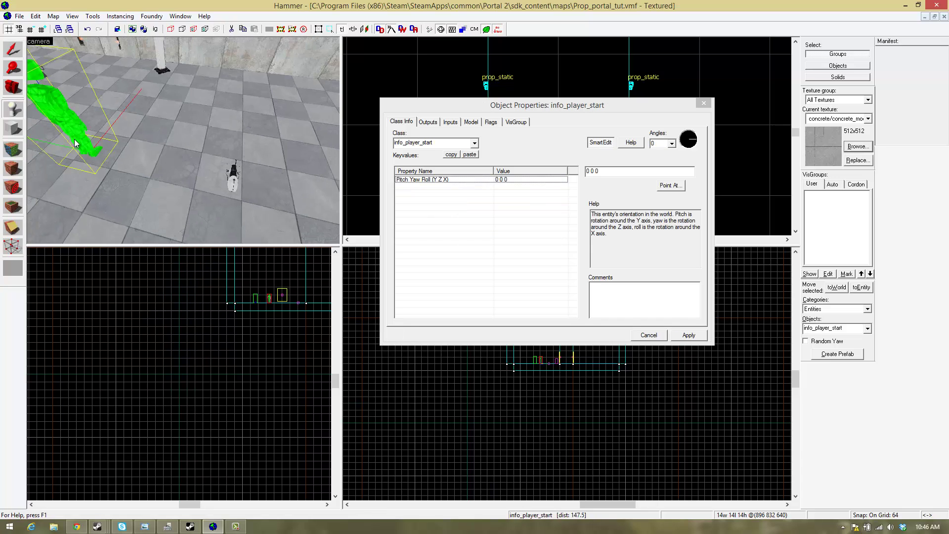
click(12, 50)
key(alt+Return)
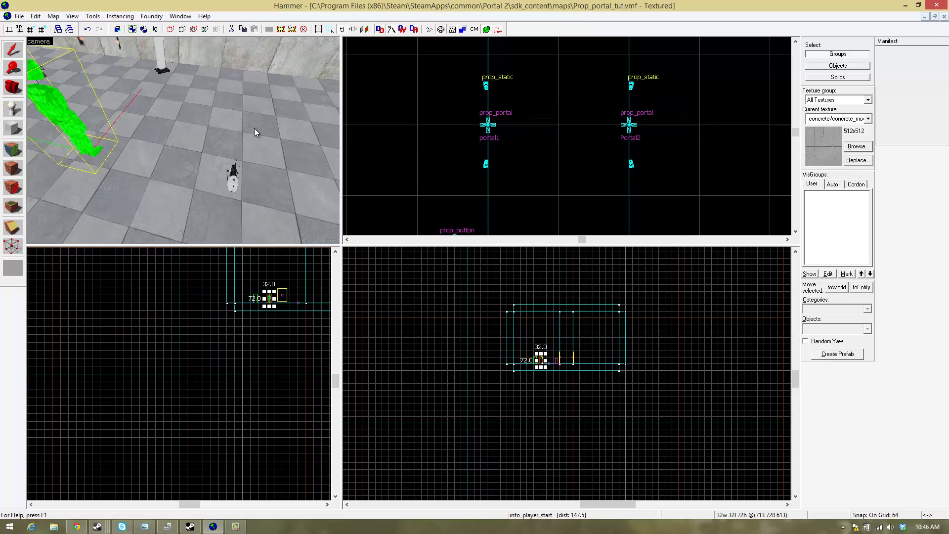
key(alt+Return)
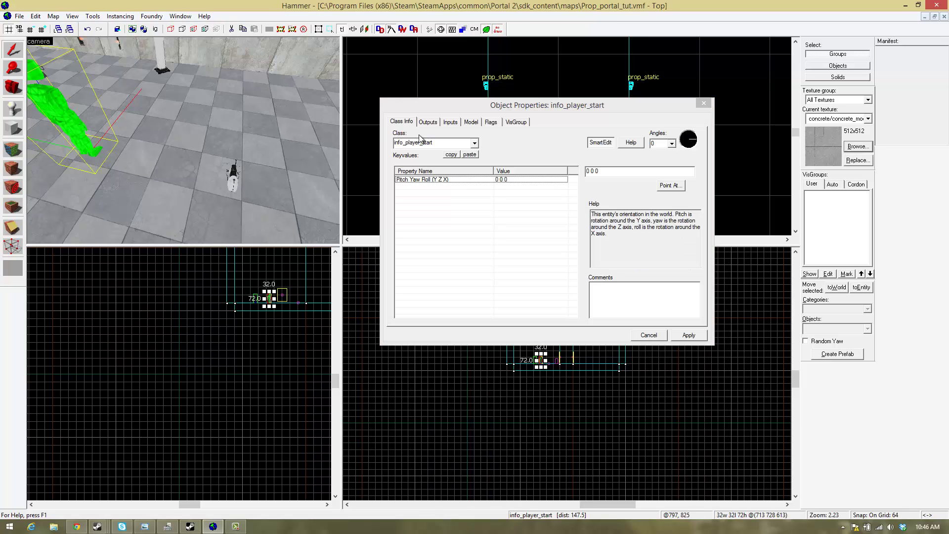
- Check the outputs of the portal_cleaner button and delete the button from the map
click(161, 51)
click(430, 123)
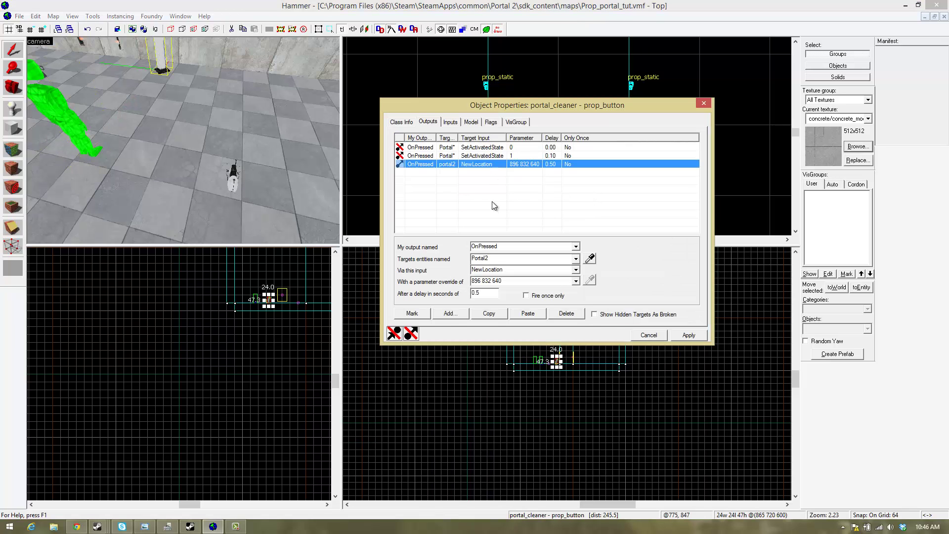
click(706, 104)
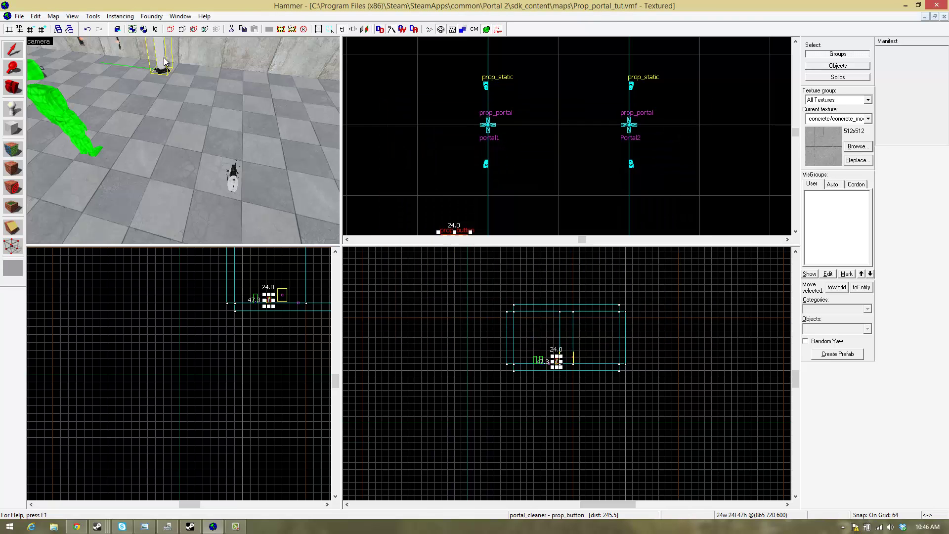
key(Delete)
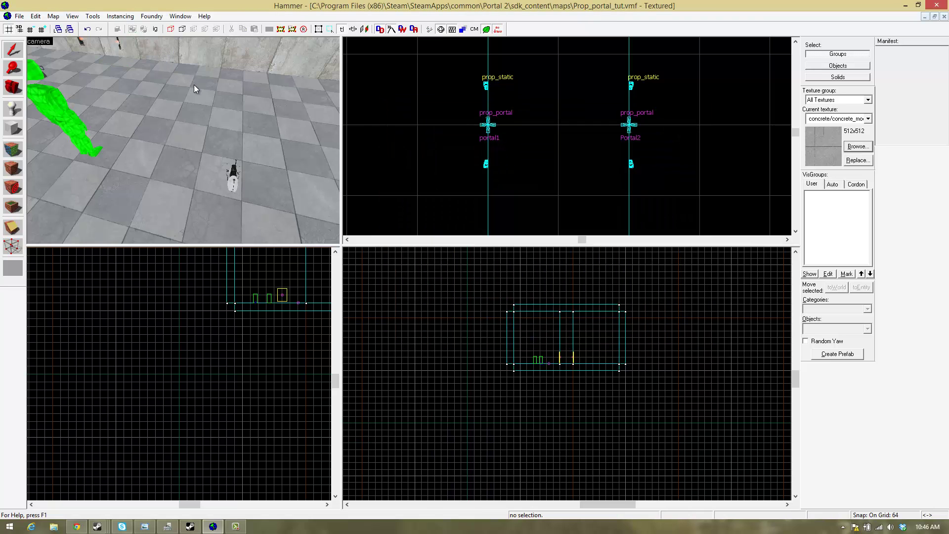
- Look over the framed portal wall and reopen the properties of the newly placed info_player_start
key(z)
key(w)
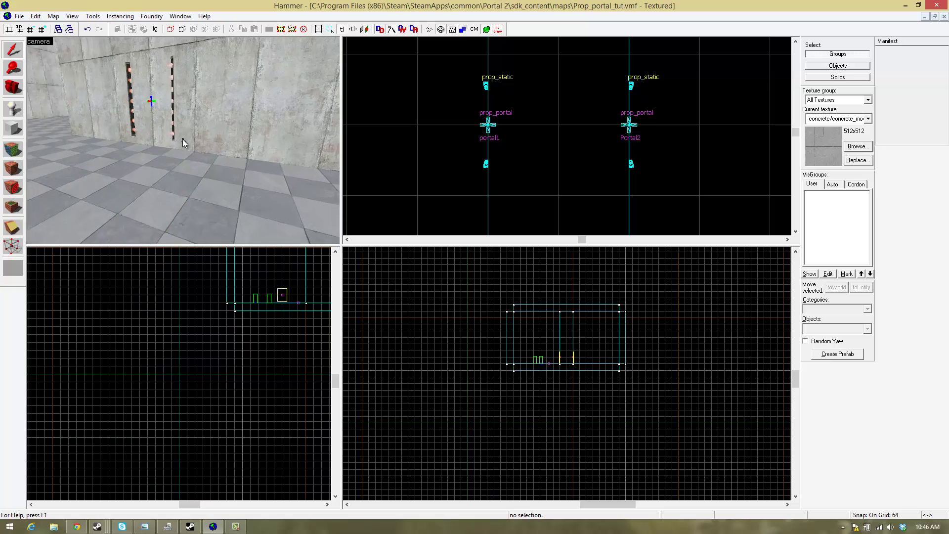
key(s)
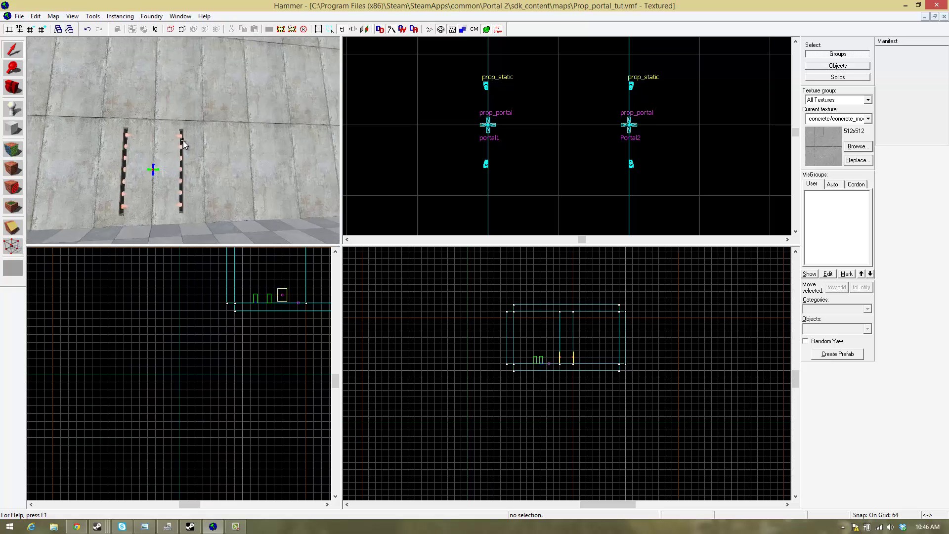
key(z)
click(140, 134)
key(alt+Return)
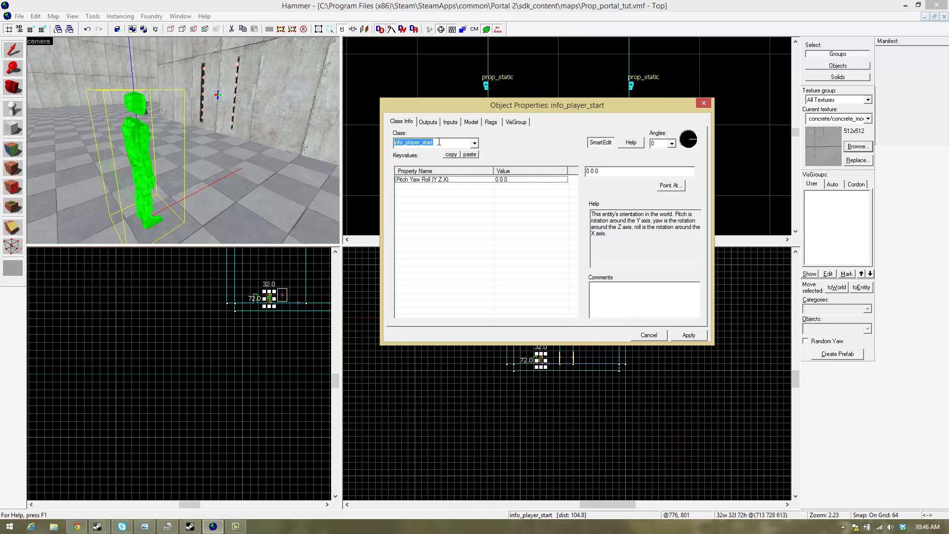
- Try to change the new entity's class to weapon_strip
text(weap)
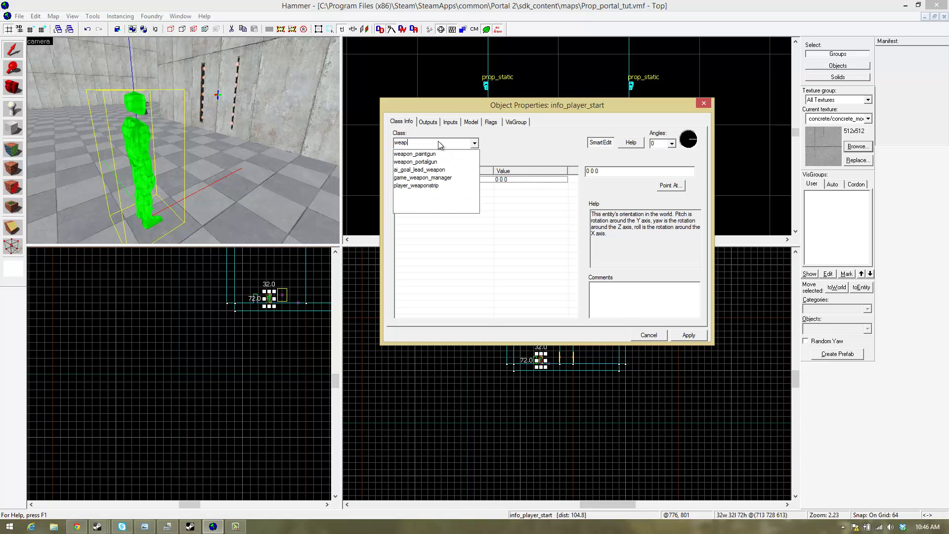
text(on_str)
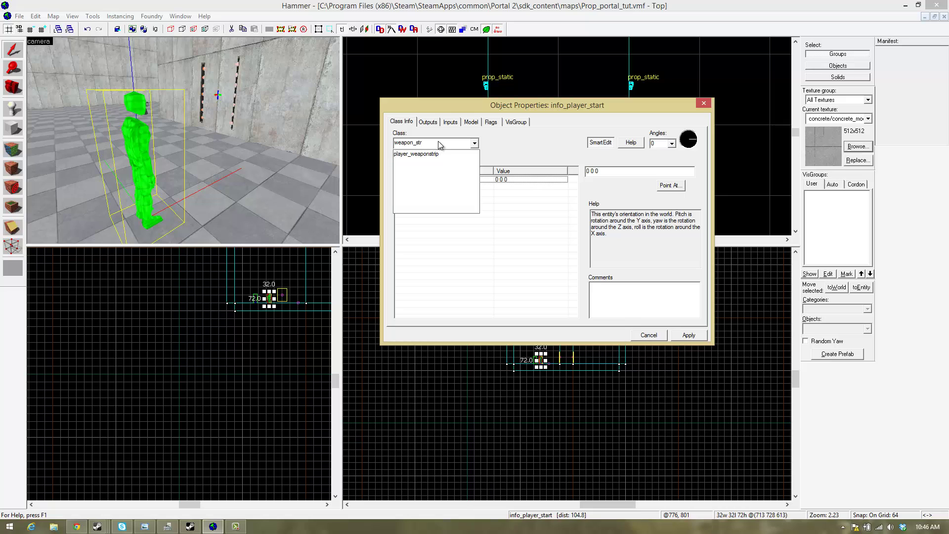
text(ip)
key(Return)
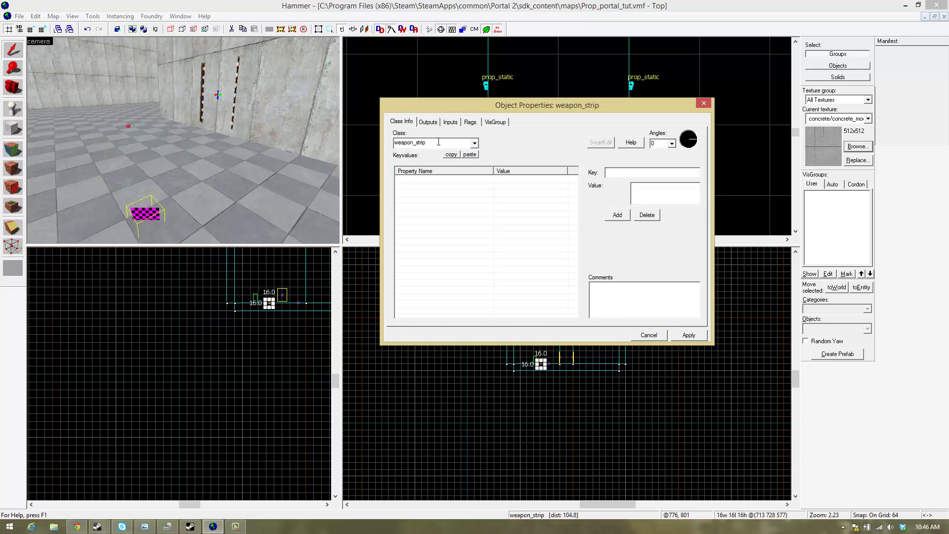
- Set the new entity's class to player_weaponstrip and name it DELEATEEE
text(weapons)
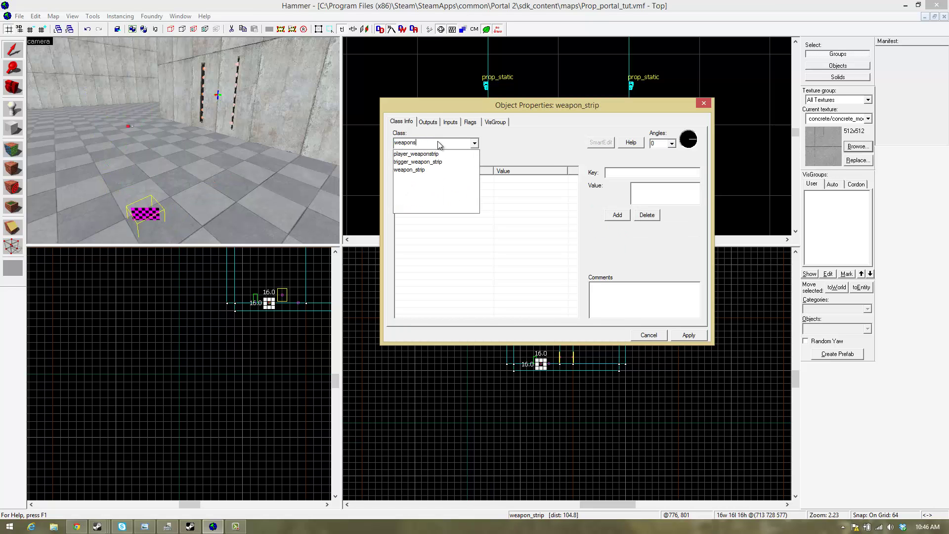
text(trip)
key(Return)
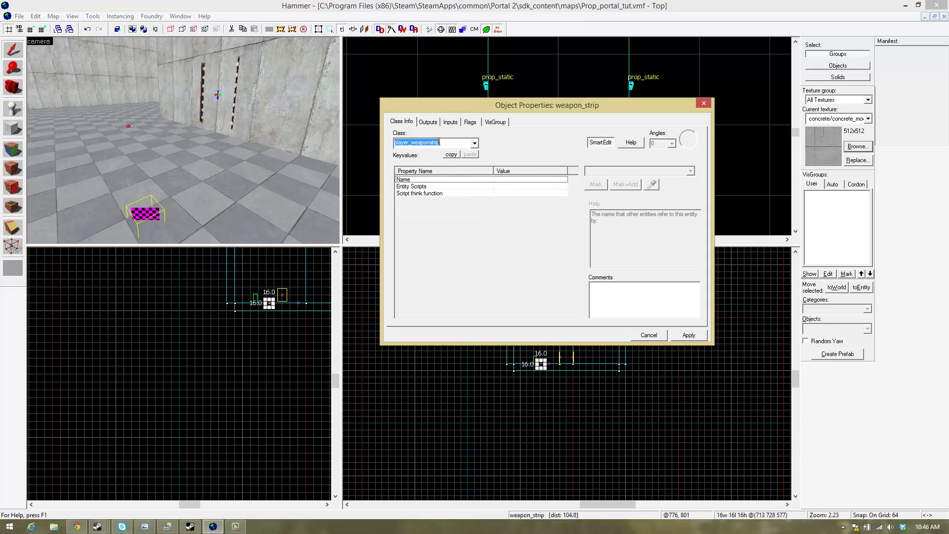
click(649, 170)
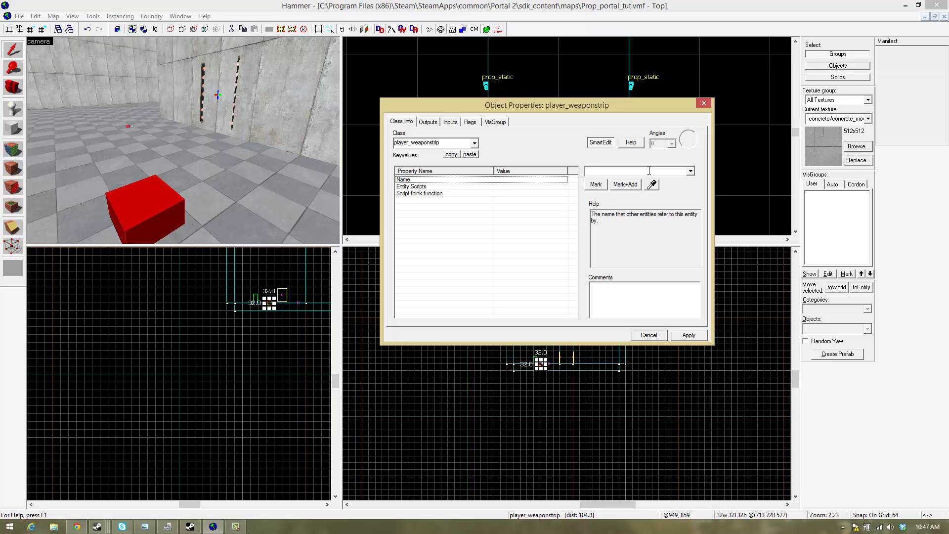
text(De)
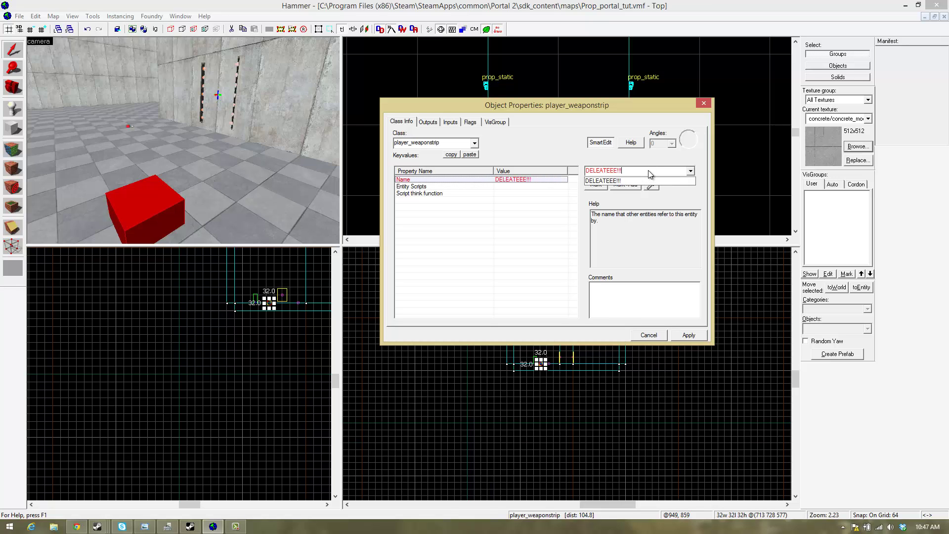
key(Return)
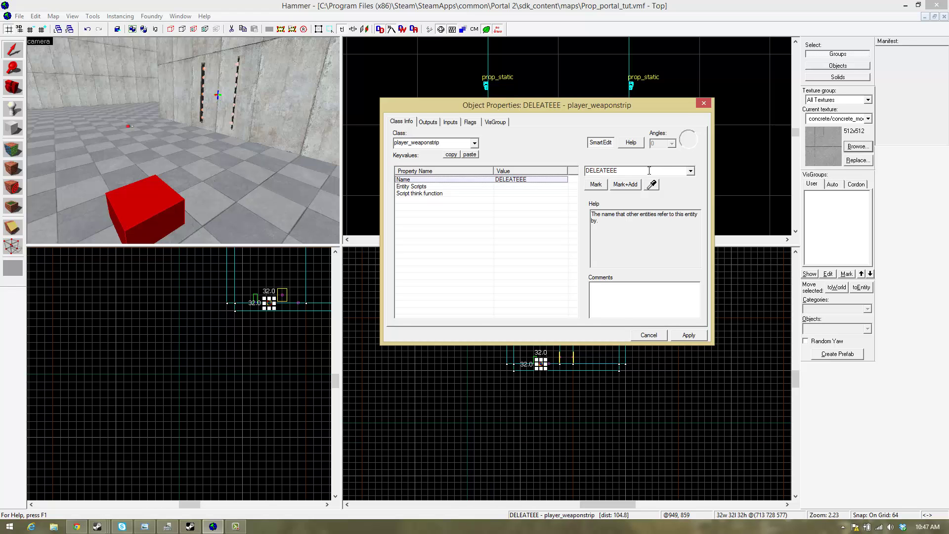
- Close the properties and raise the player_weaponstrip entity off the floor to the player start's upper-body height
click(703, 103)
key(z)
key(s)
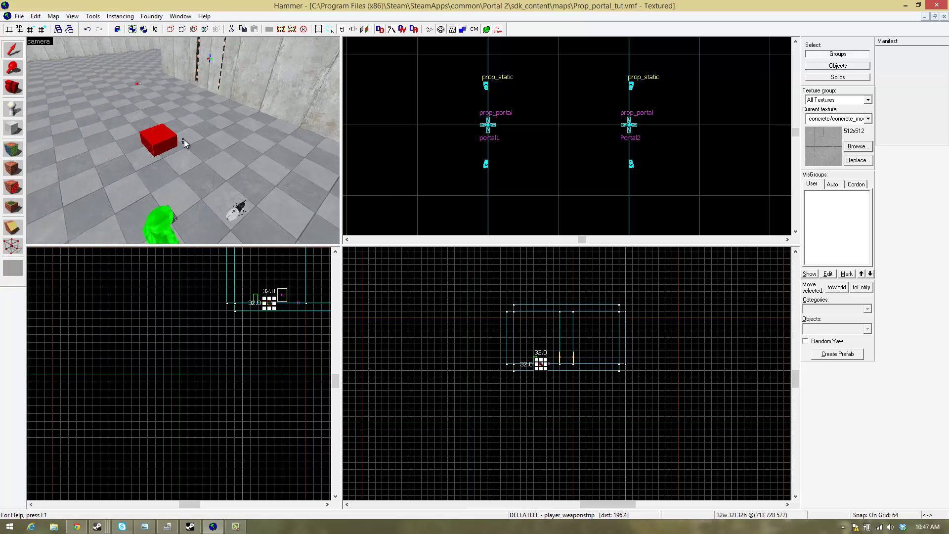
key(z)
scroll(494, 329, up, 5)
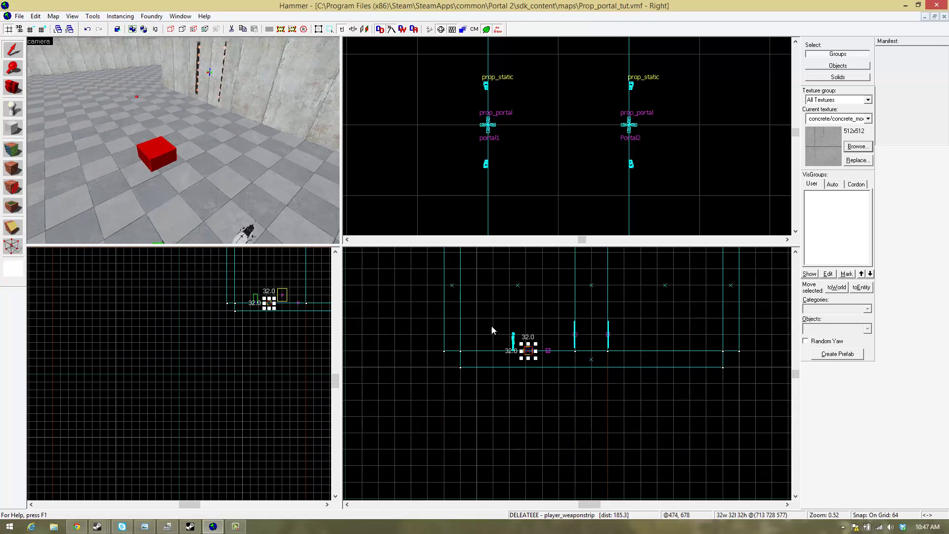
drag(538, 352, 532, 307)
- Open the properties of portal1 on the framed wall and review its settings
key(z)
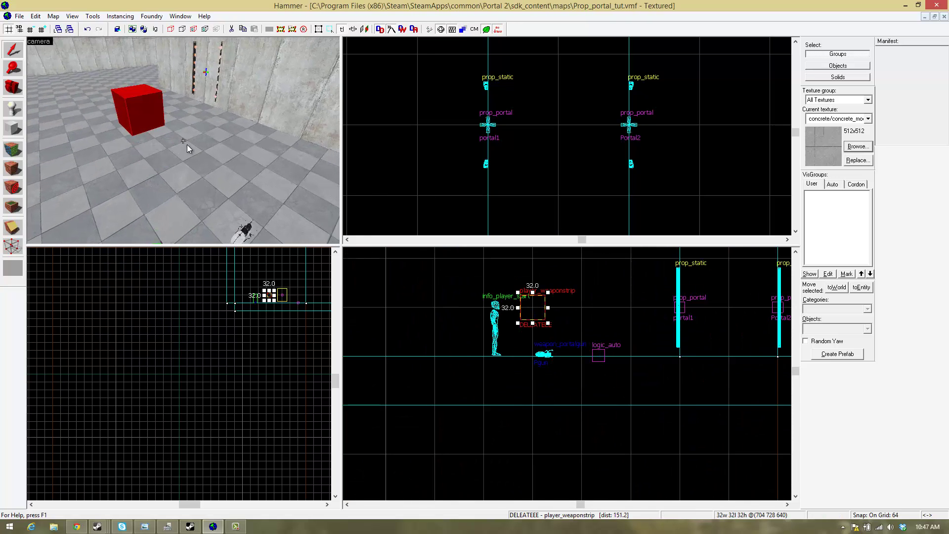
key(d)
key(w)
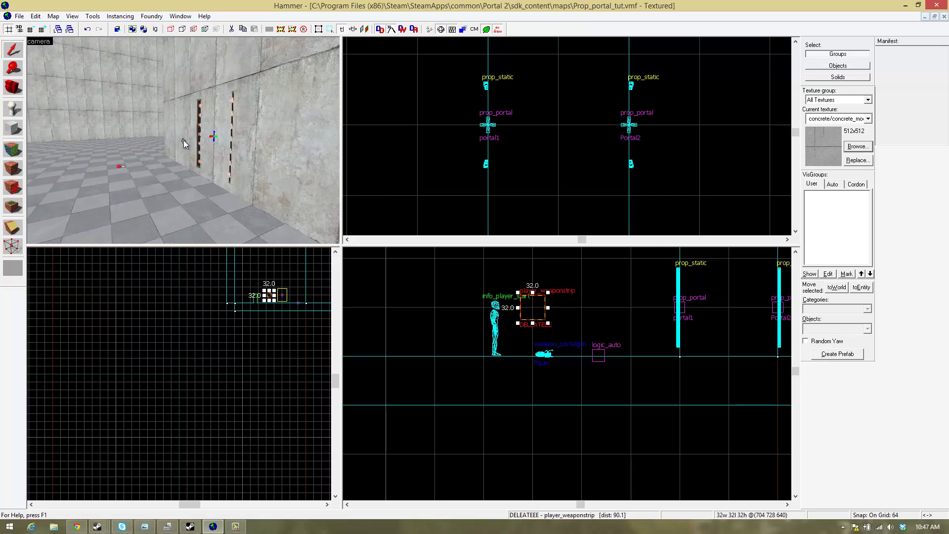
key(z)
double_click(201, 141)
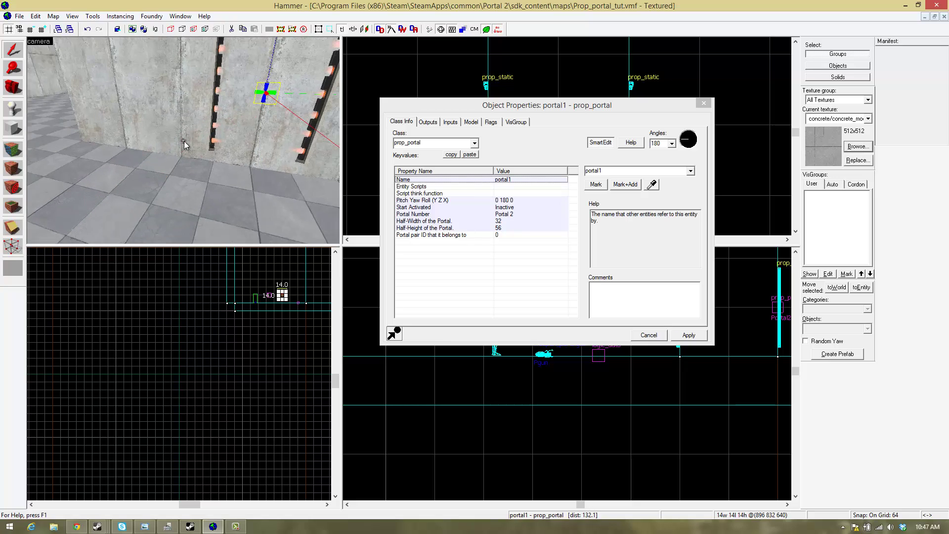
- Place another new point entity on the open floor near the weapon strip entity
key(z)
click(13, 110)
key(z)
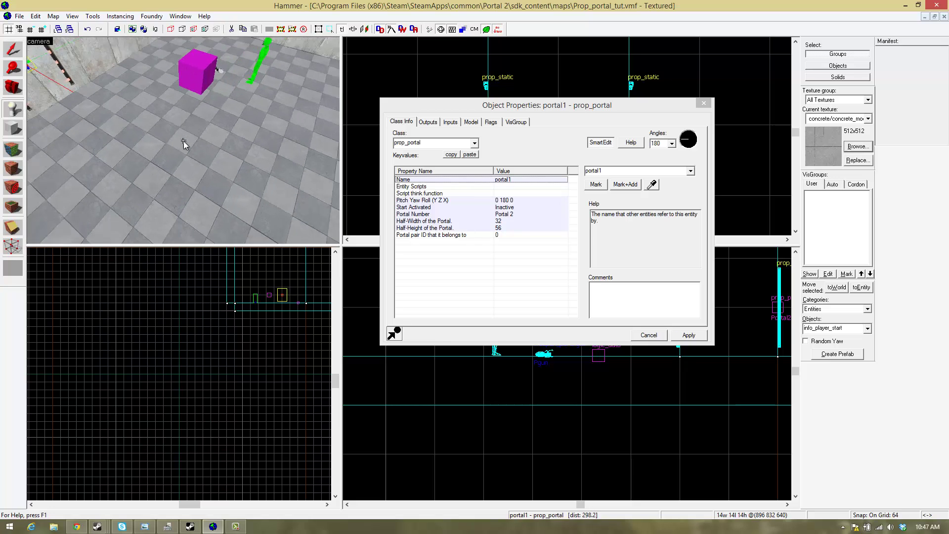
key(z)
click(183, 141)
click(13, 49)
- Open the newly placed entity's properties and set its class to math_counter
key(alt+Return)
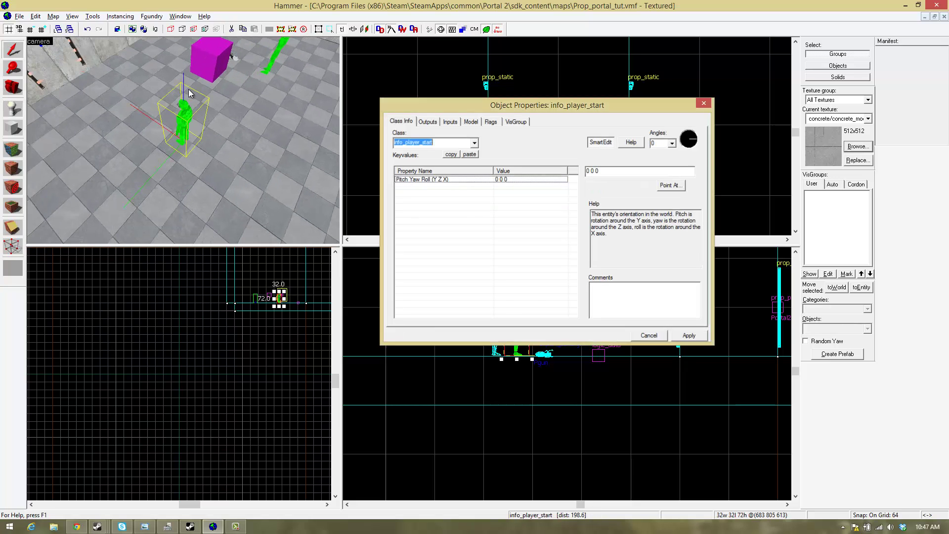
key(Escape)
double_click(188, 89)
click(411, 143)
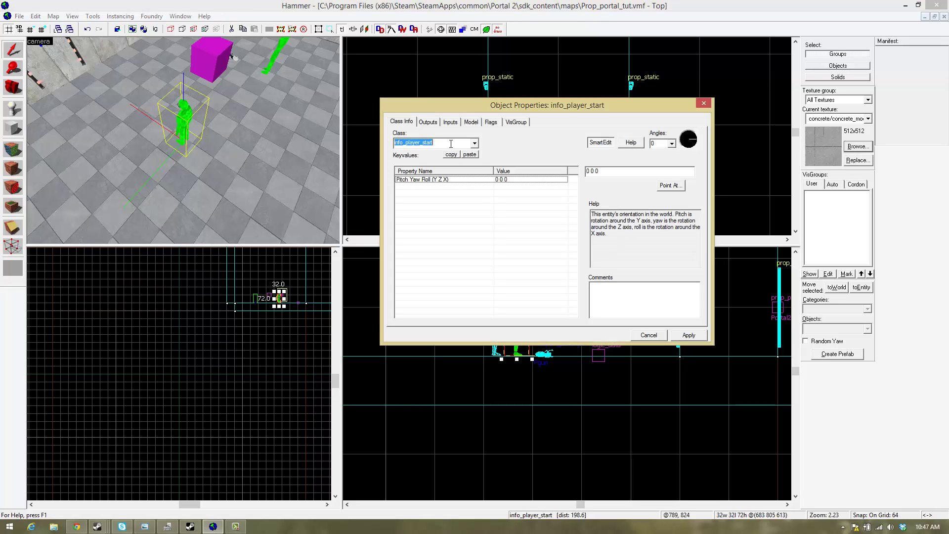
text(math_coun)
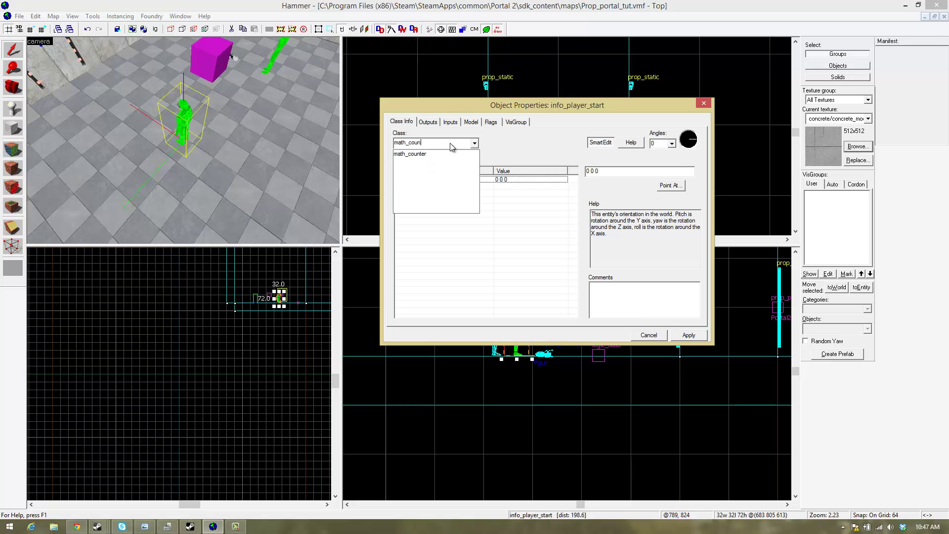
text(ter)
key(Return)
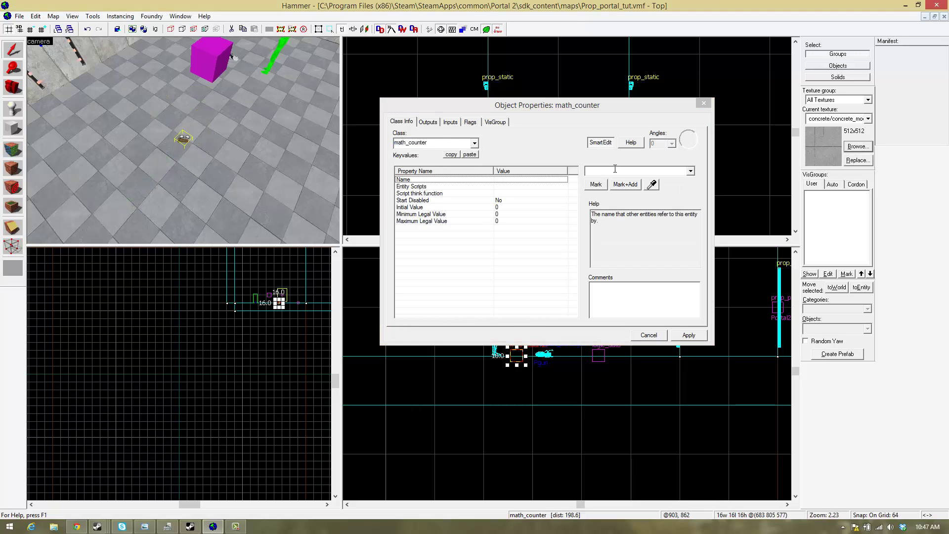
- Name the math_counter entity Portal_placement_counter and close its properties
click(610, 170)
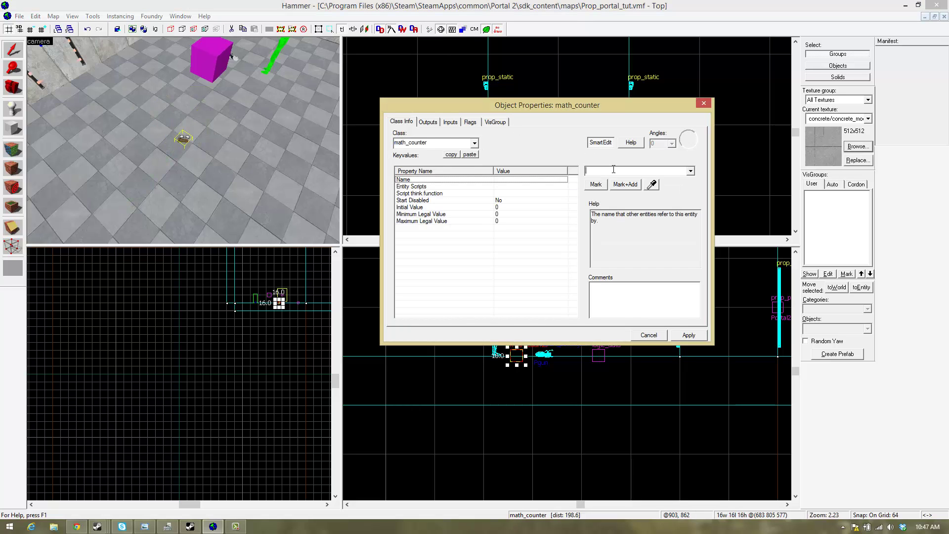
text(Port)
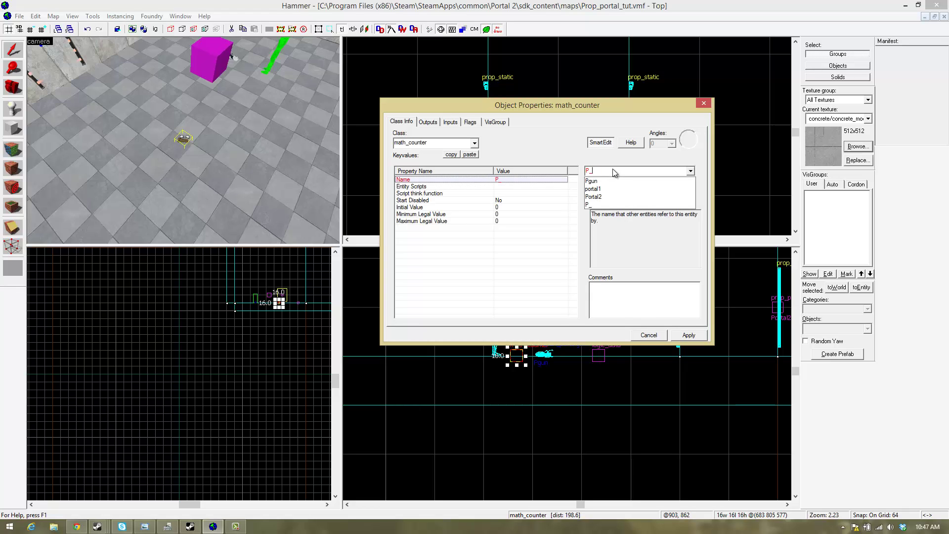
key(BackSpace)
text(OR)
key(BackSpace)
key(BackSpace)
text(ot)
key(BackSpace)
text(rtal_co)
key(BackSpace)
key(BackSpace)
text(placement_counter)
key(Return)
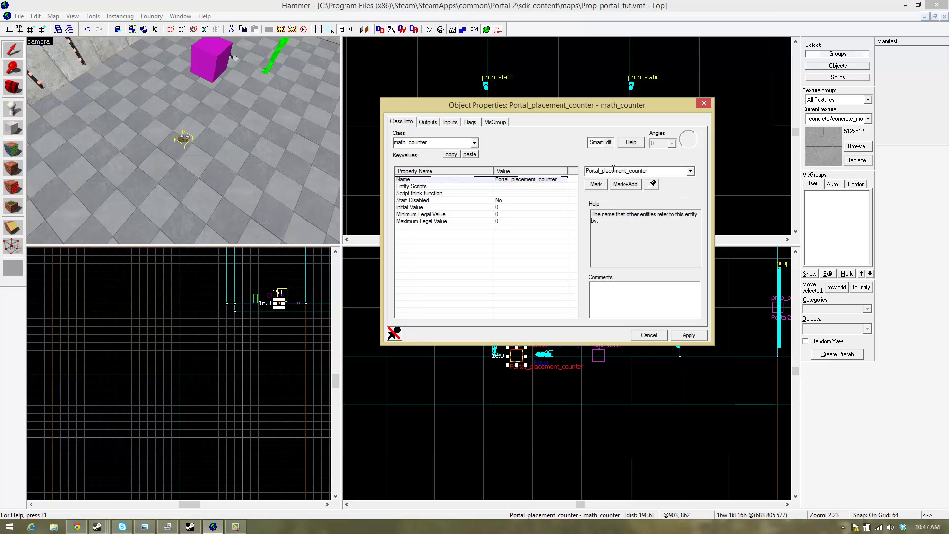
click(703, 104)
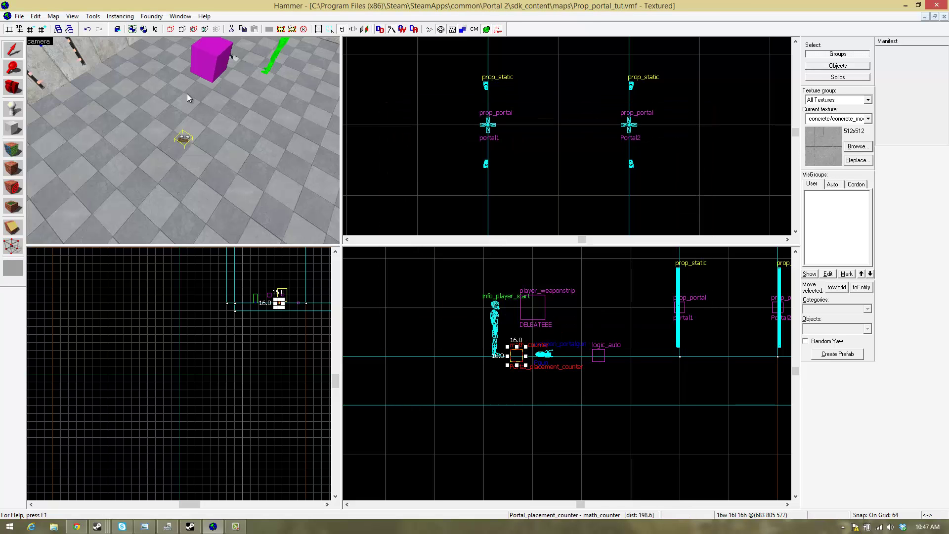
- Open portal1's properties and add an output triggered by OnPlacedSuccessfully
drag(187, 93, 184, 144)
key(w)
key(z)
double_click(185, 153)
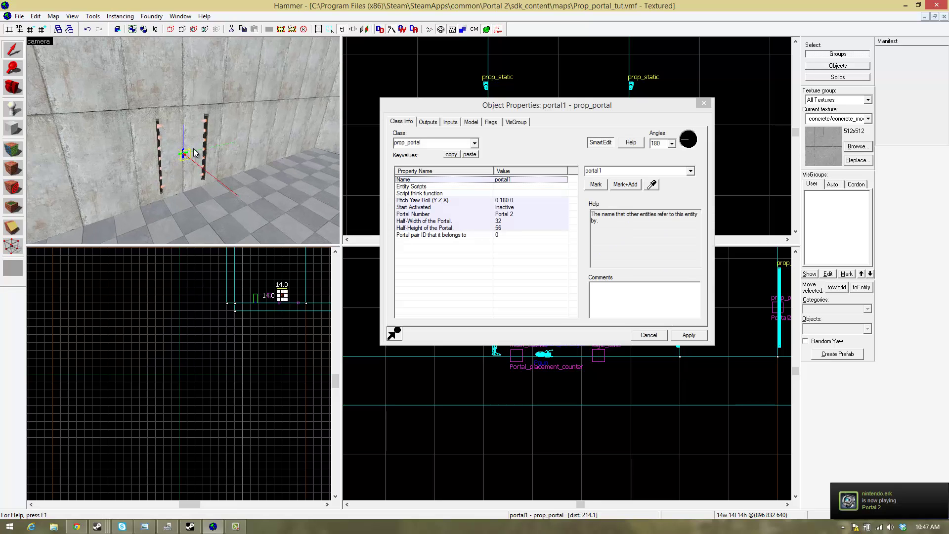
click(430, 121)
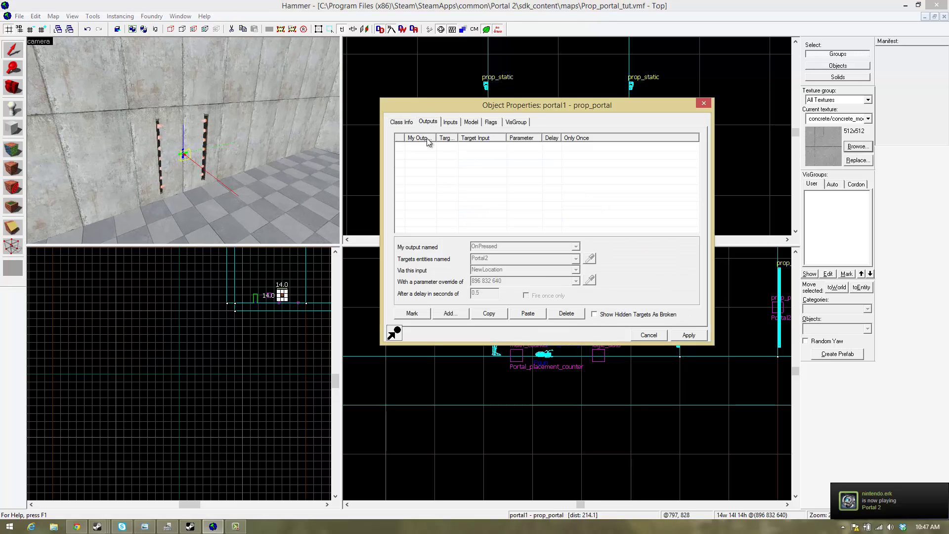
click(451, 314)
click(576, 247)
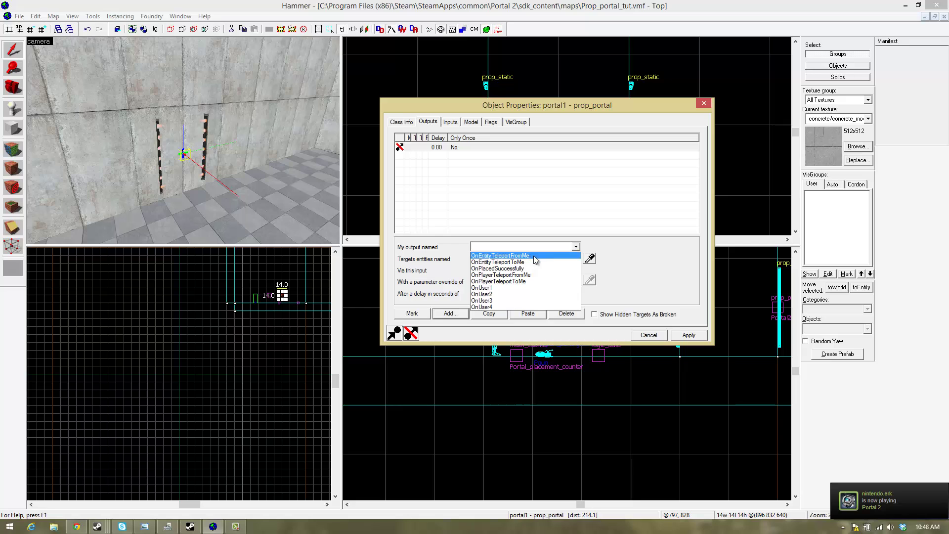
click(524, 268)
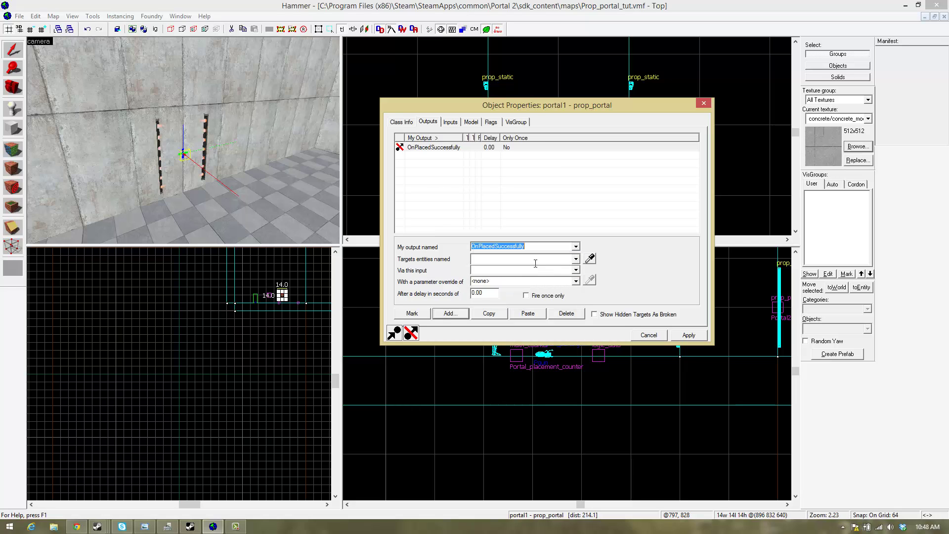
- Set Portal_placement_counter as the target entity of portal1's new output
click(529, 260)
text(portal)
key(Down)
key(Down)
key(Down)
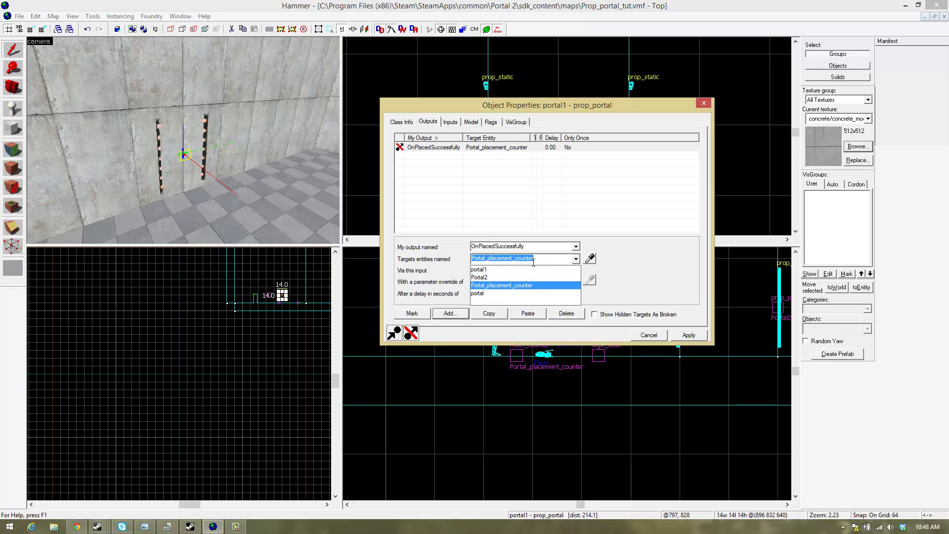
key(Return)
- Set the output's target input to Add and apply the change to portal1
click(575, 272)
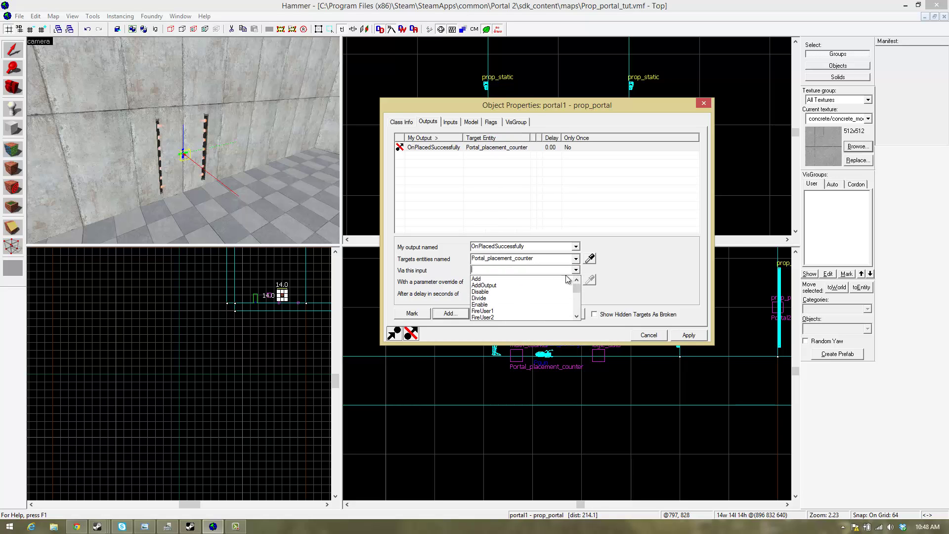
click(515, 274)
click(576, 280)
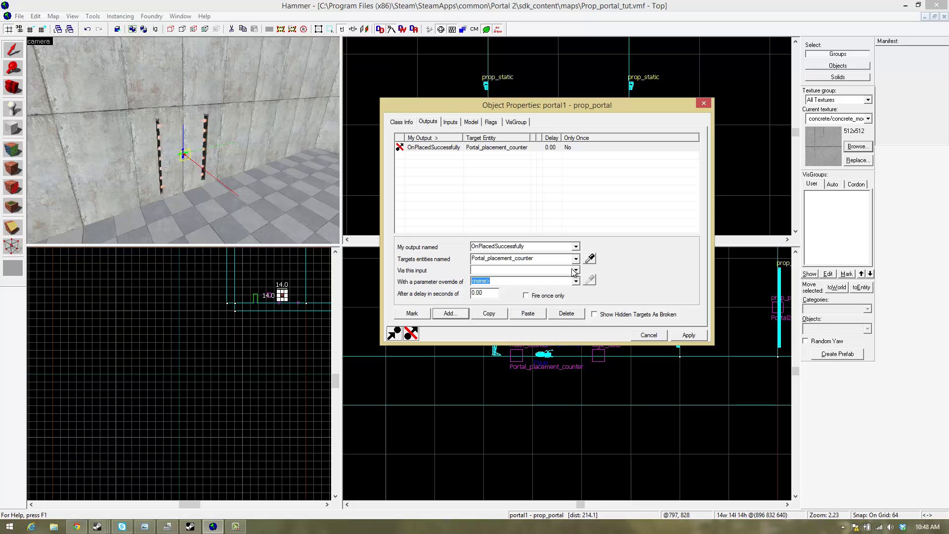
click(575, 271)
click(576, 270)
click(577, 270)
click(553, 280)
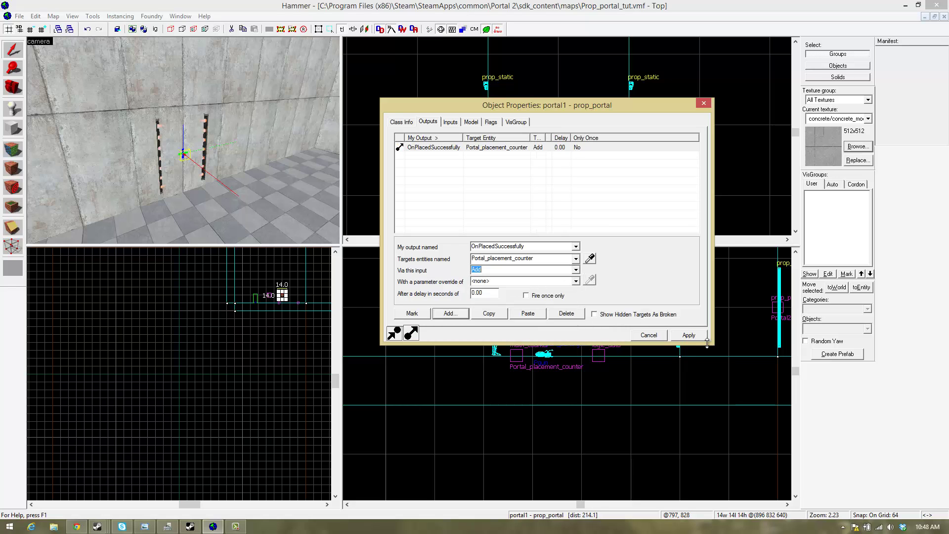
click(689, 335)
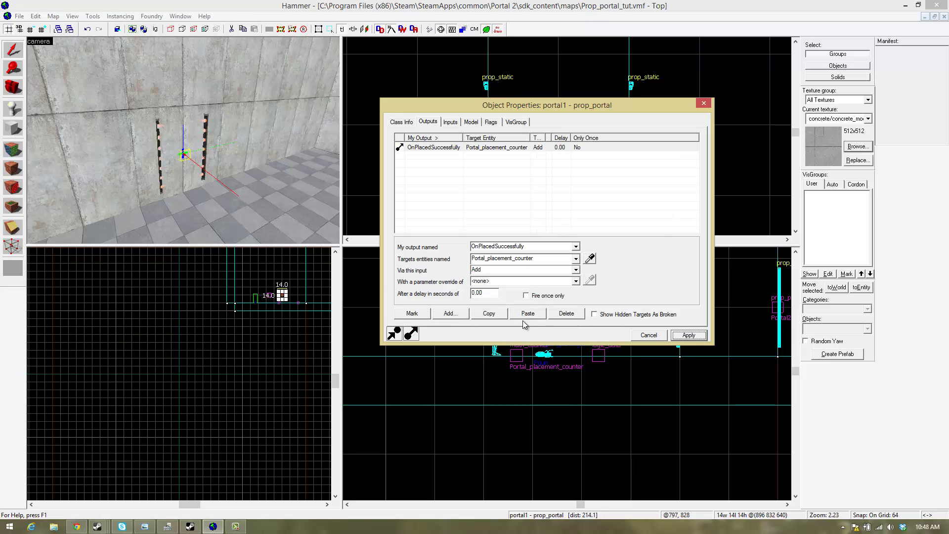
- Copy portal1's OnPlacedSuccessfully output, paste it into Portal2's outputs, and apply it before closing the properties
click(495, 312)
key(z)
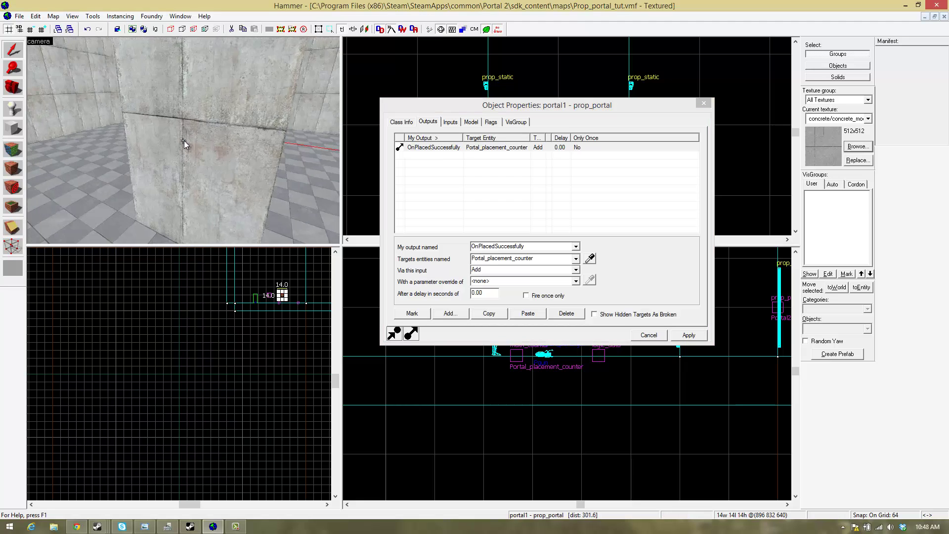
key(w)
key(z)
click(171, 136)
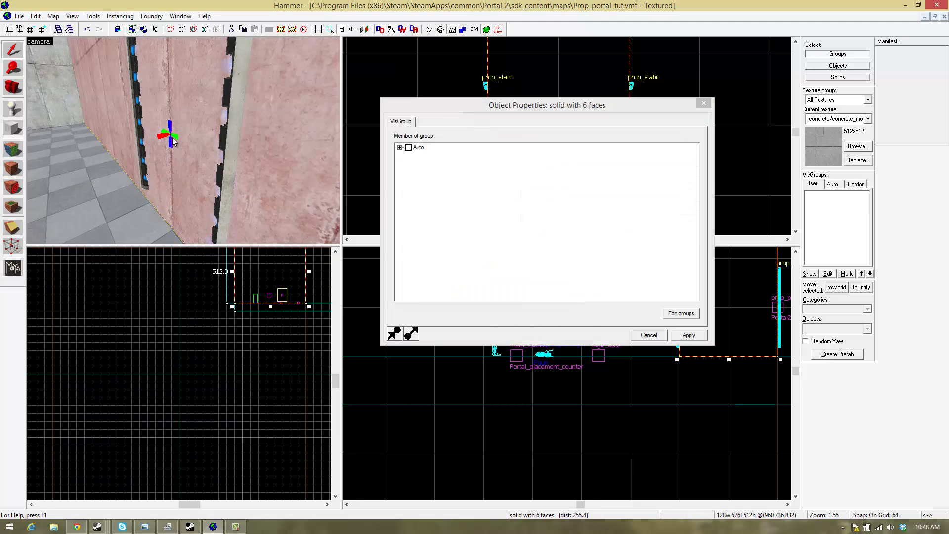
click(170, 136)
click(428, 121)
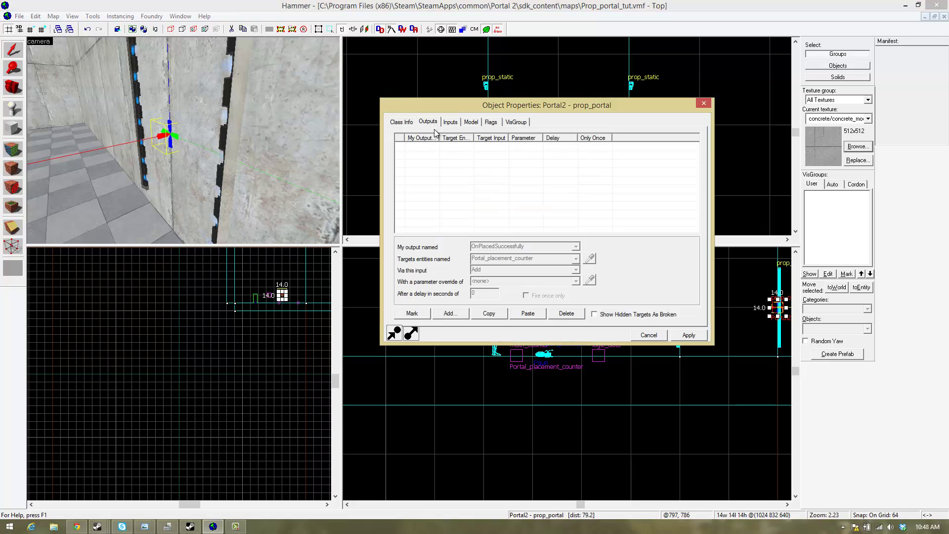
click(402, 123)
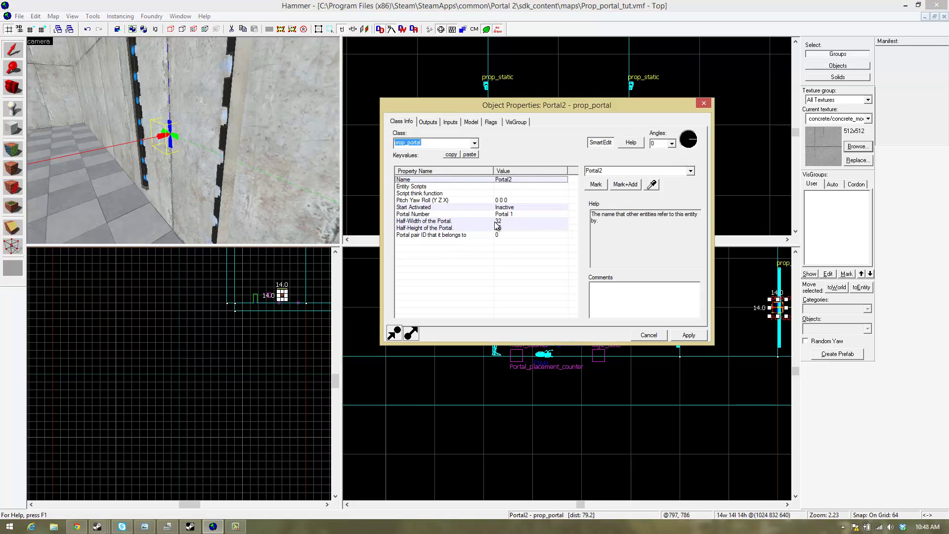
click(429, 122)
click(541, 314)
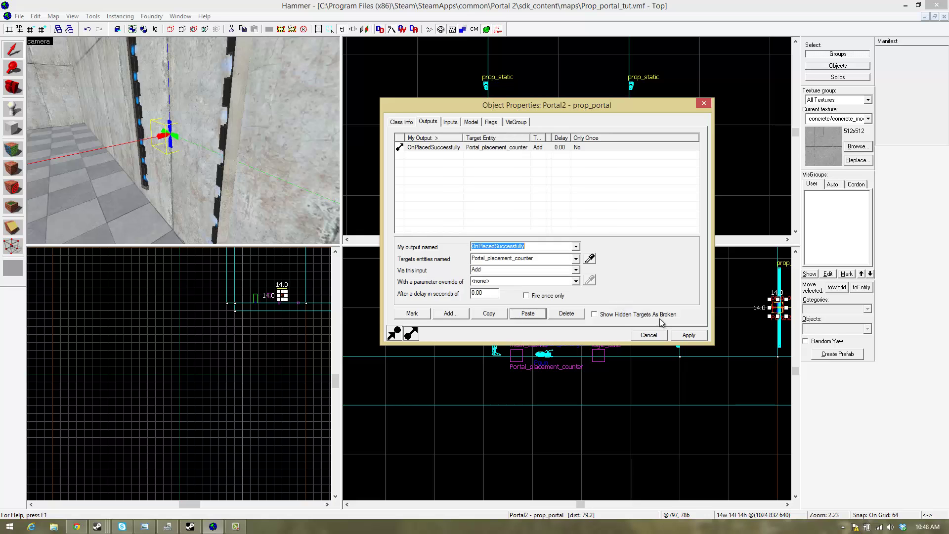
click(692, 338)
click(703, 103)
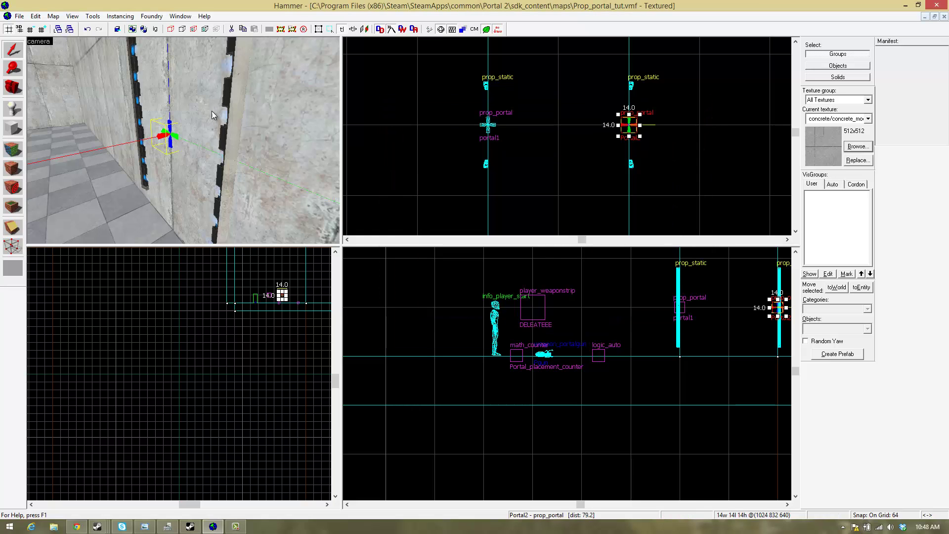
- Open the properties of the Portal_placement_counter entity on the floor
key(z)
key(w)
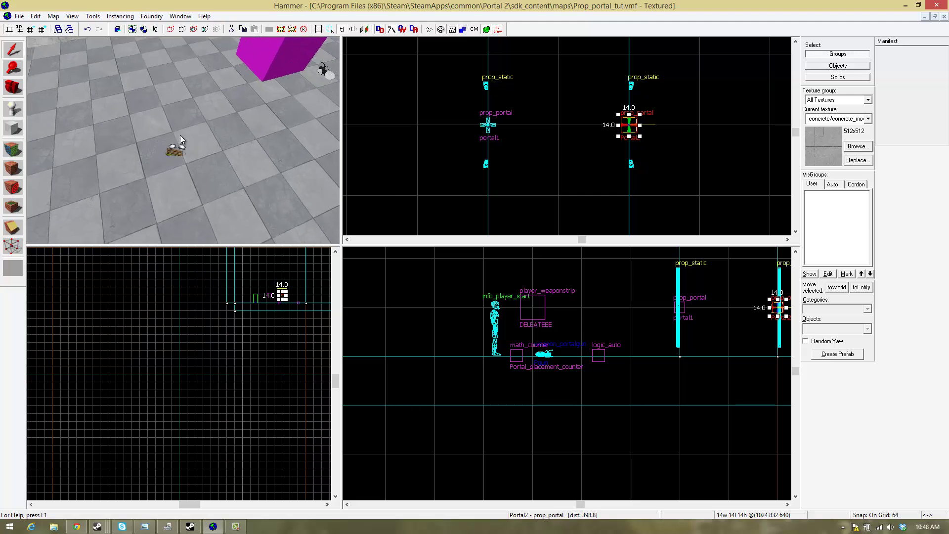
key(w)
key(w)
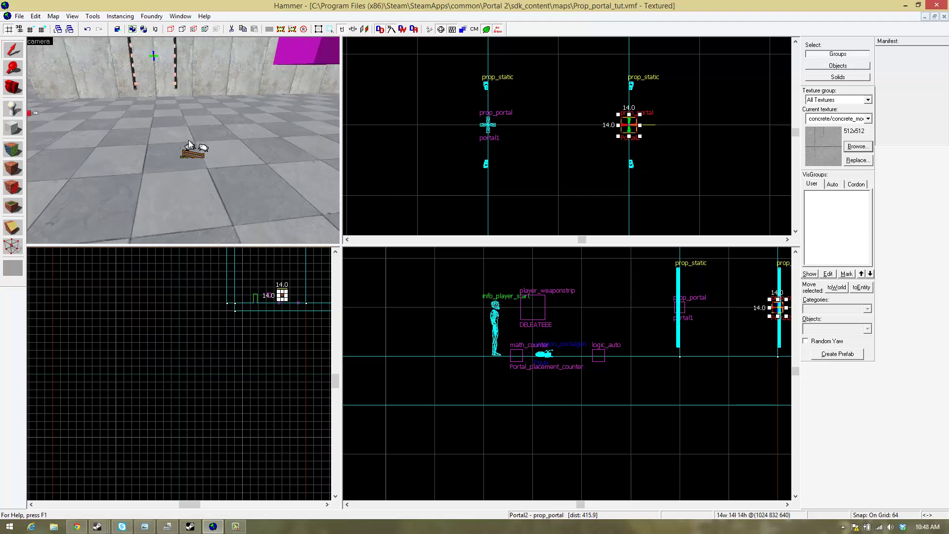
double_click(194, 157)
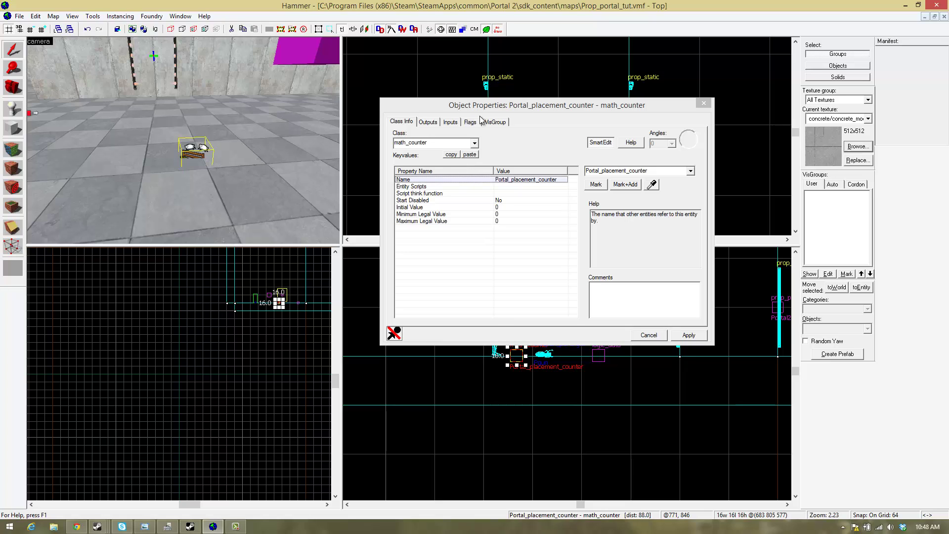
key(z)
key(w)
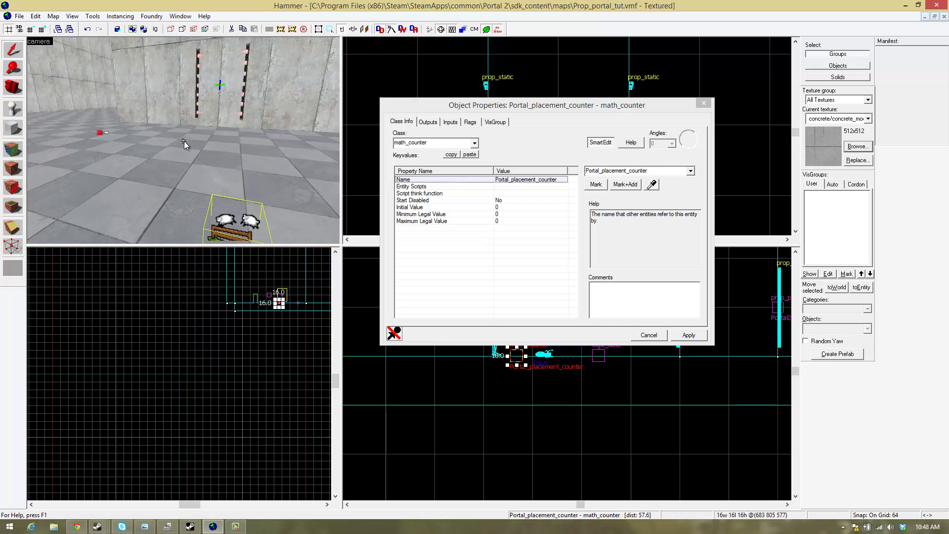
key(s)
key(d)
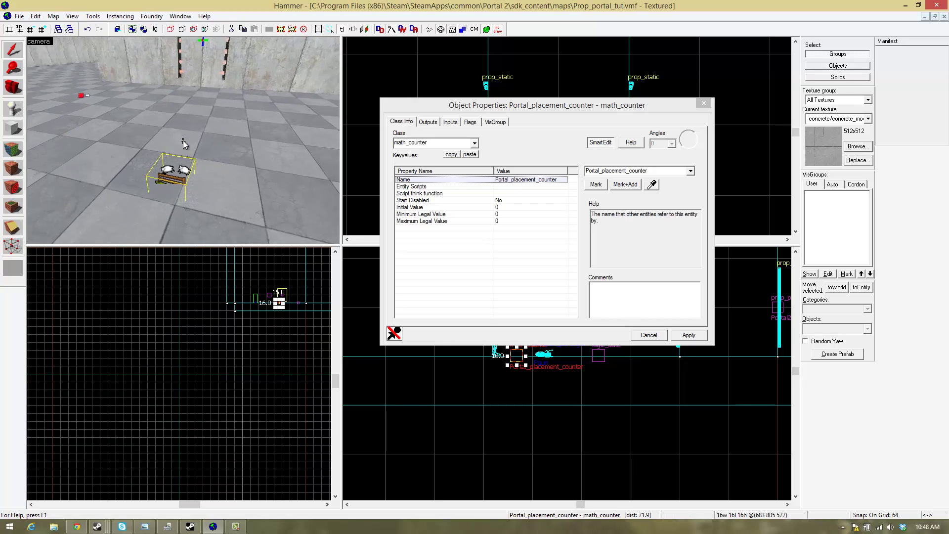
key(a)
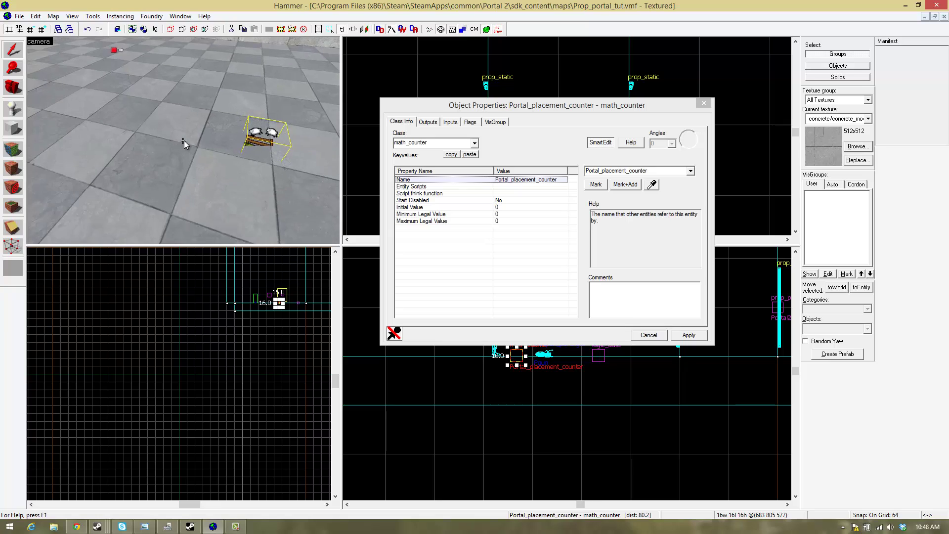
key(w)
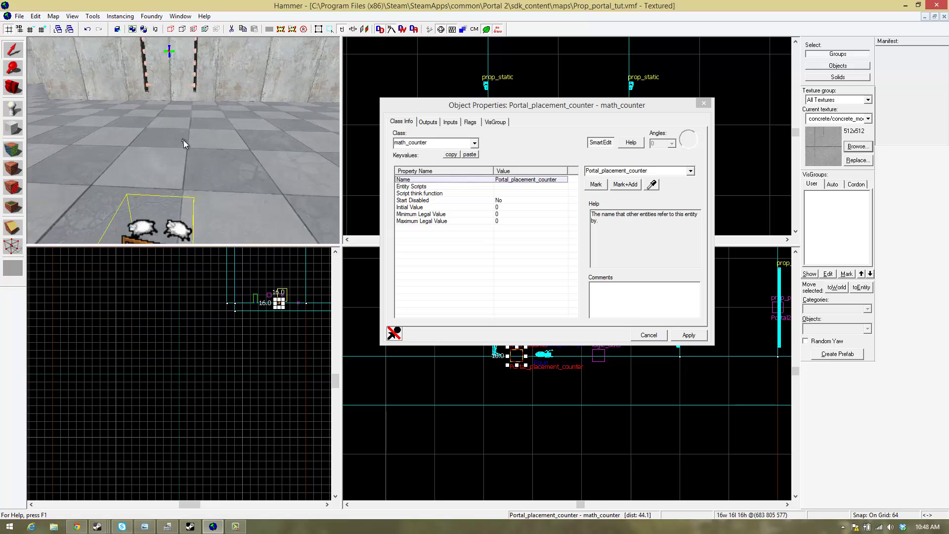
key(z)
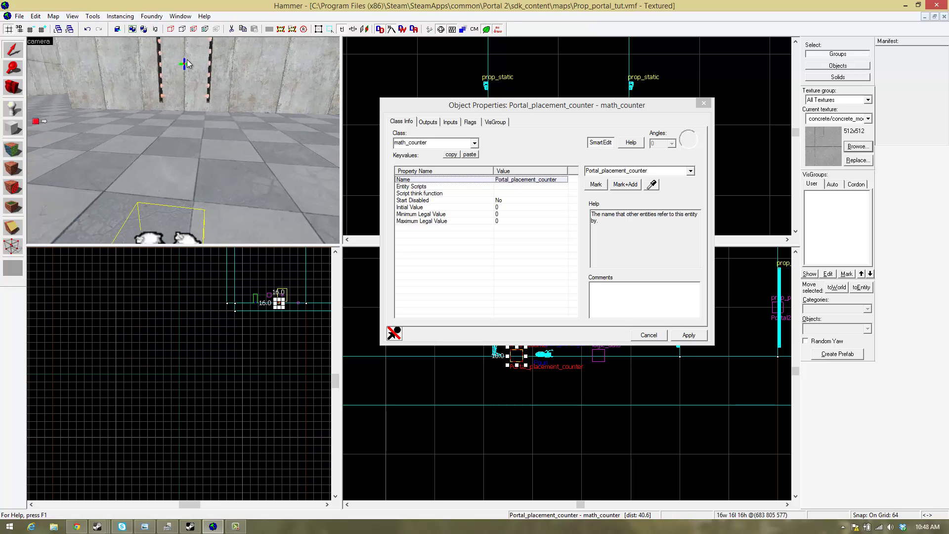
key(z)
key(s)
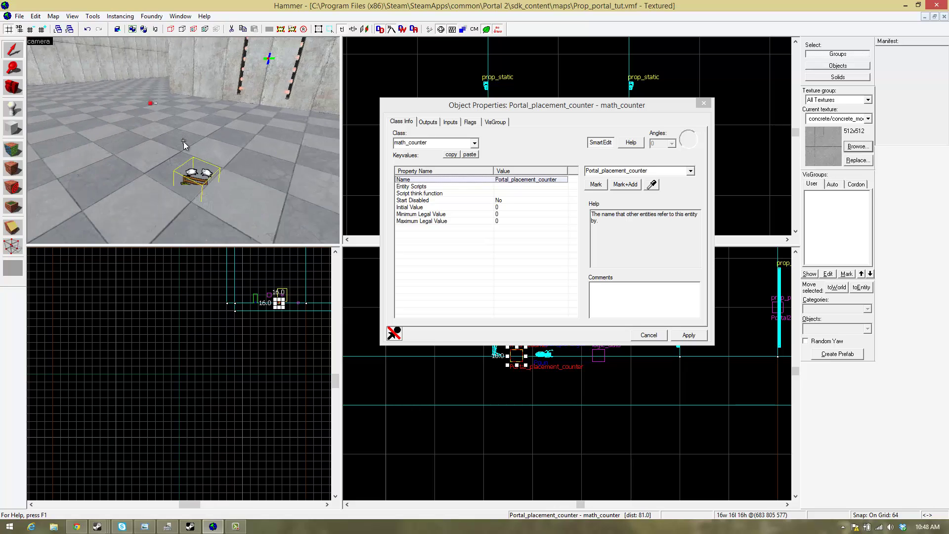
key(z)
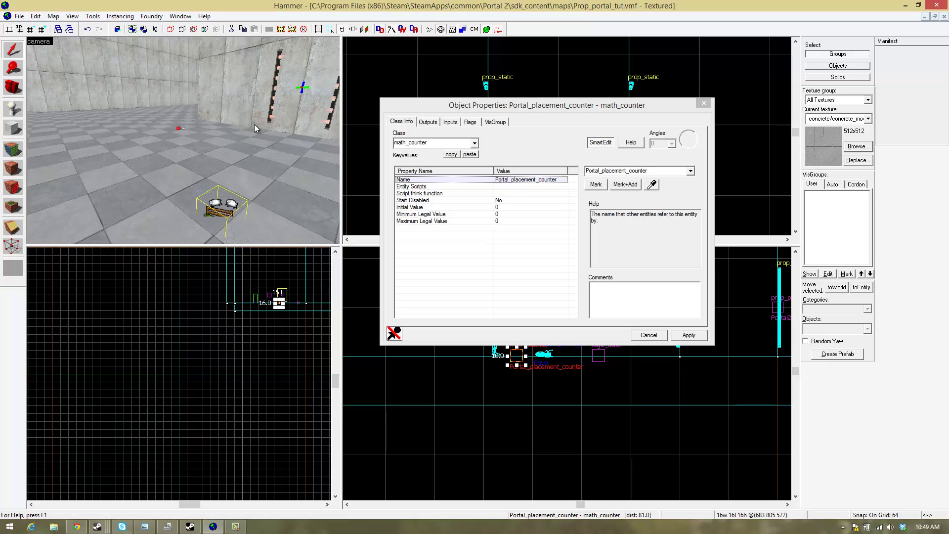
key(z)
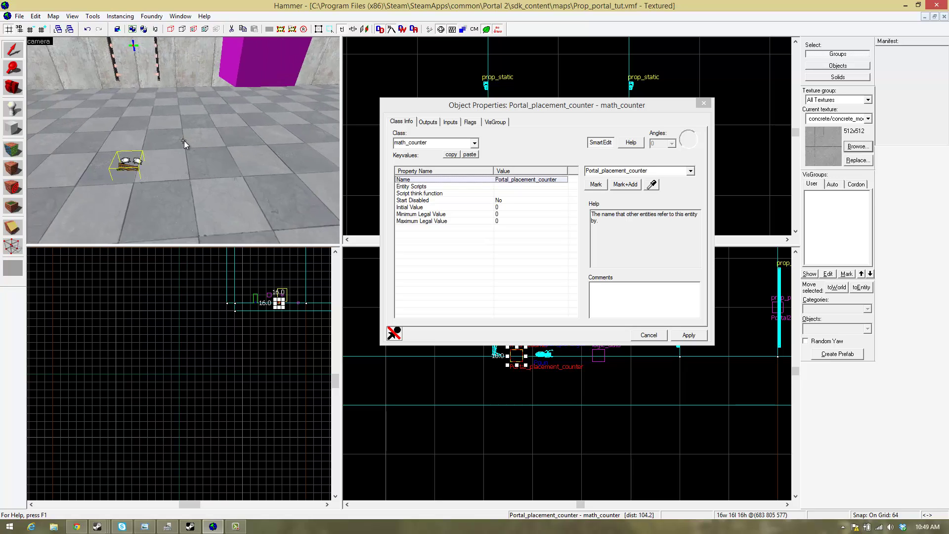
key(a)
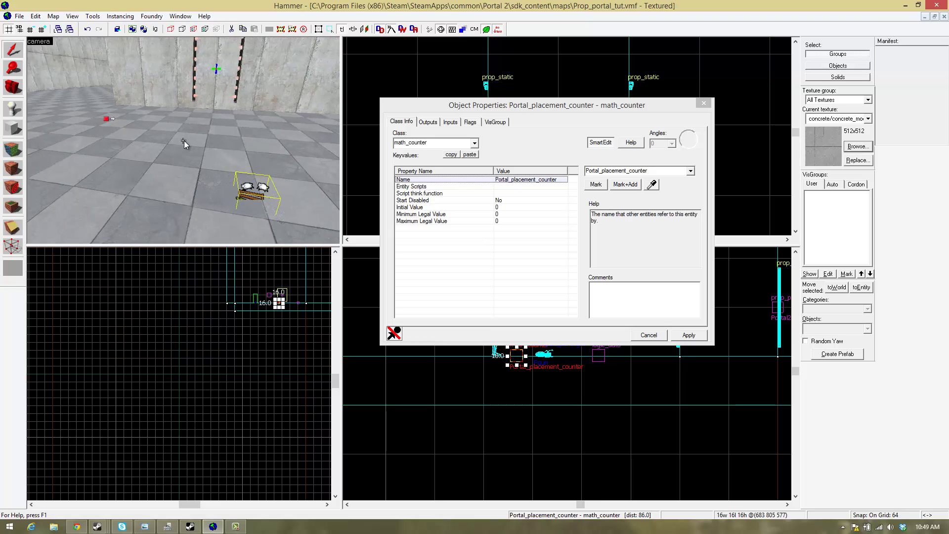
key(d)
key(z)
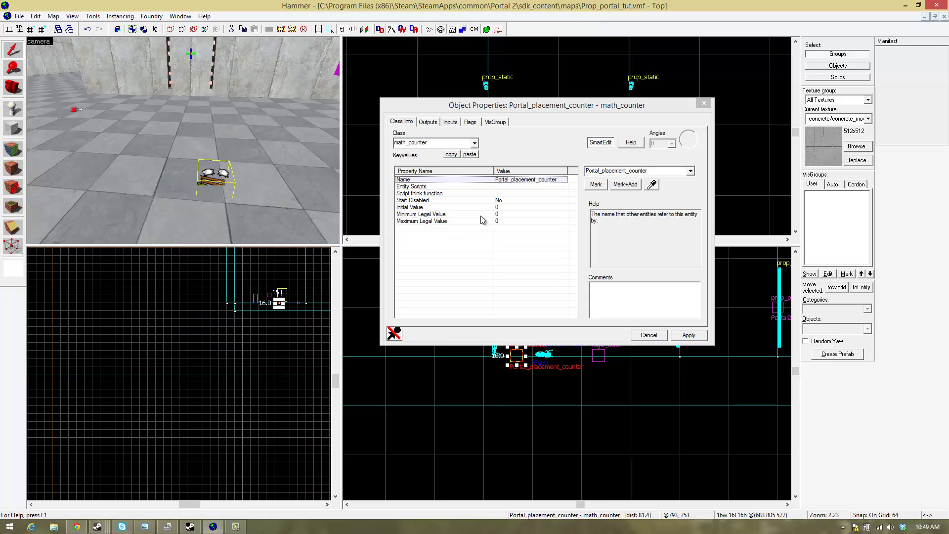
- Set the counter's Maximum Legal Value to 5 and check its Initial Value setting
click(482, 221)
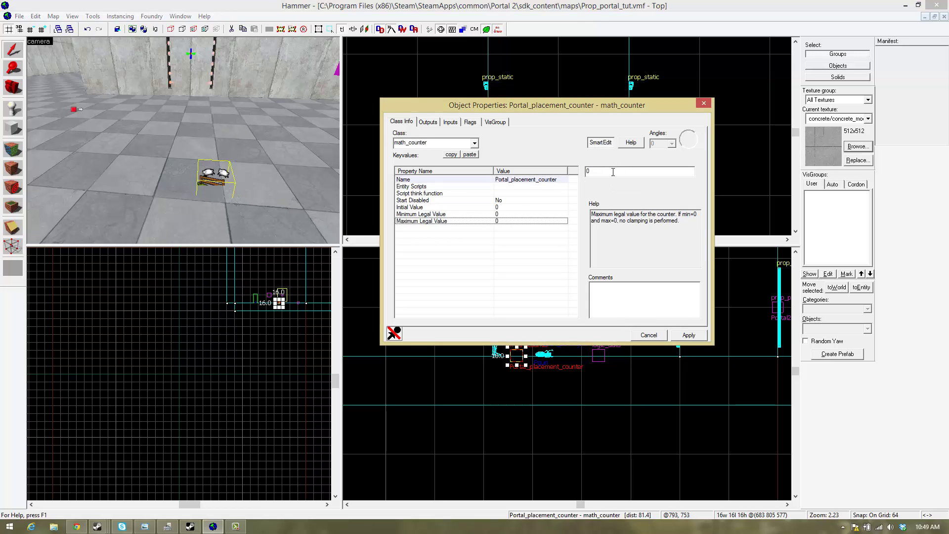
text(5)
key(Return)
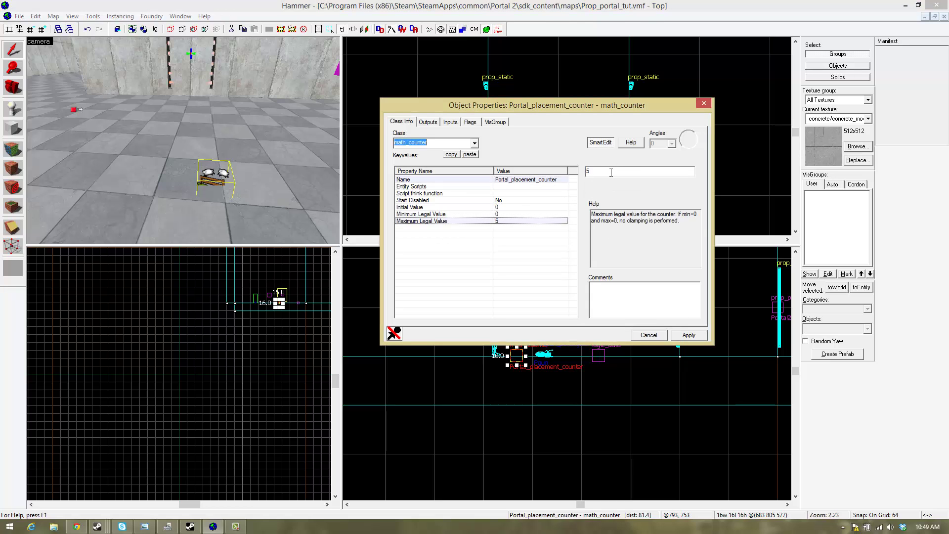
click(494, 207)
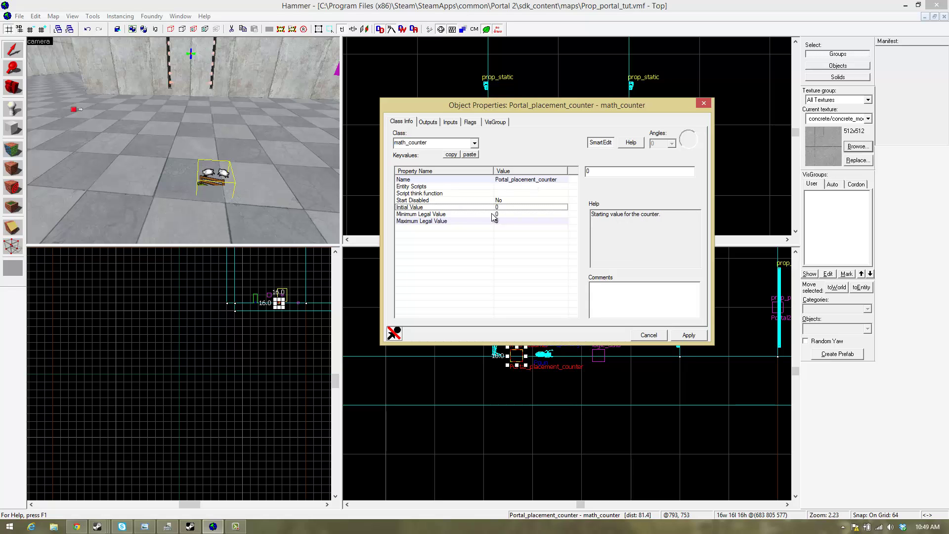
- Review the initial value, minimum legal value and start state of the Portal_placement_counter math_counter
click(494, 213)
click(495, 207)
click(487, 200)
click(494, 187)
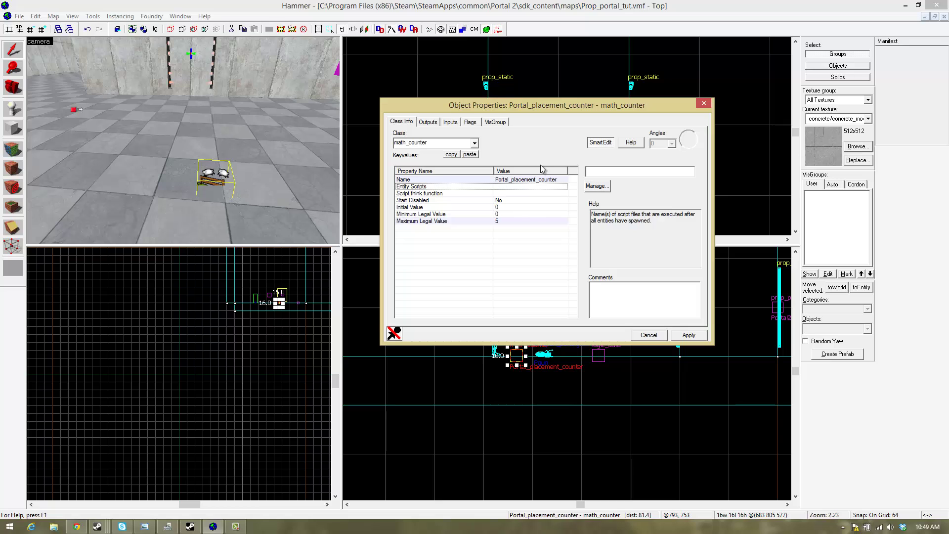
- Add an OnHitMax output to Portal_placement_counter, targeting the DELEATEEE weapon strip entity picked in the 3D view
click(427, 121)
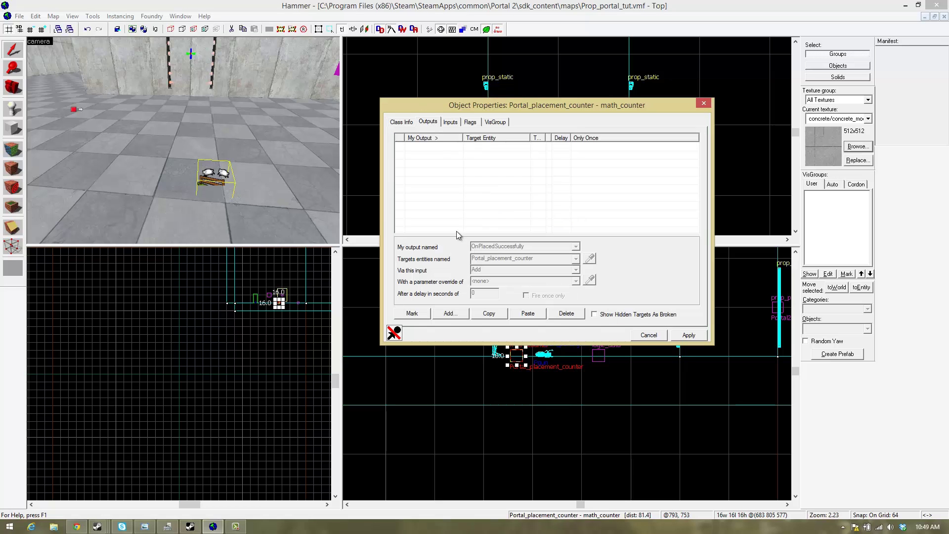
click(448, 316)
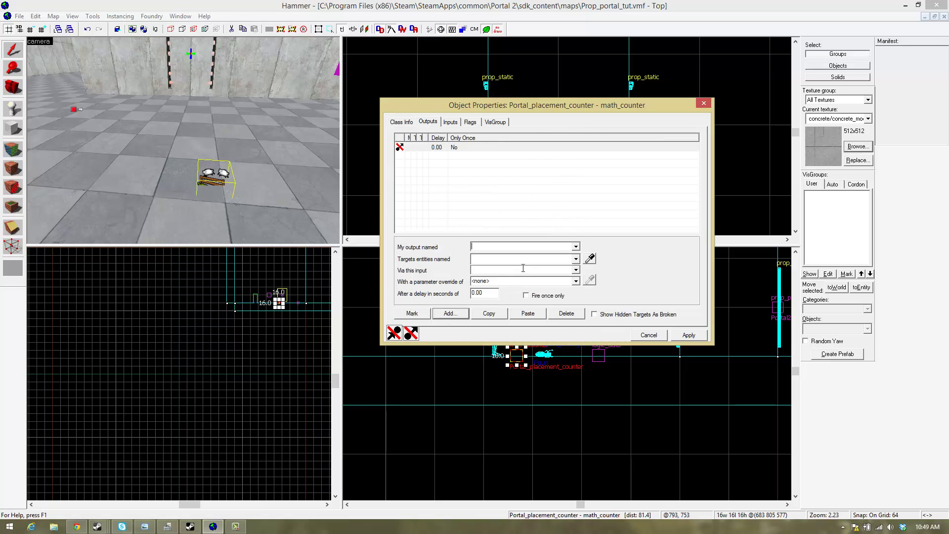
click(576, 248)
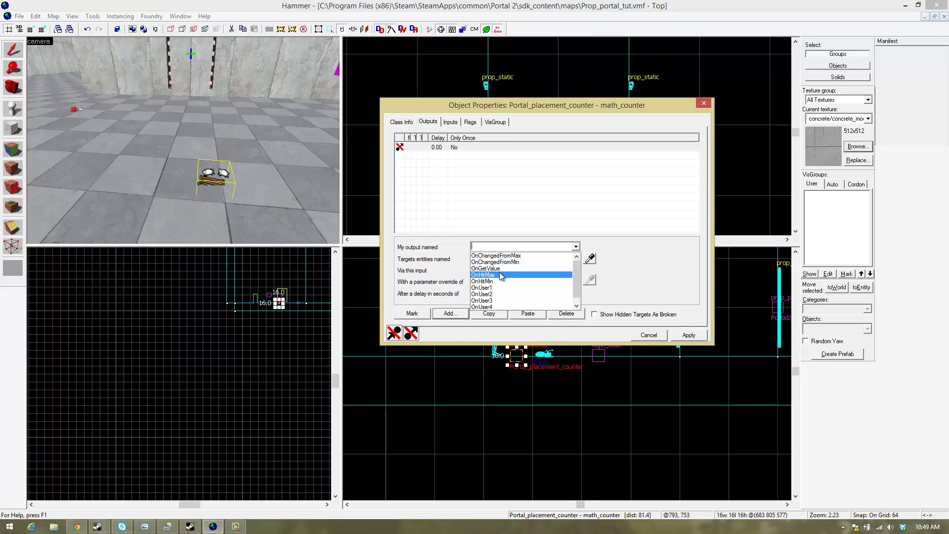
click(499, 274)
key(z)
key(z)
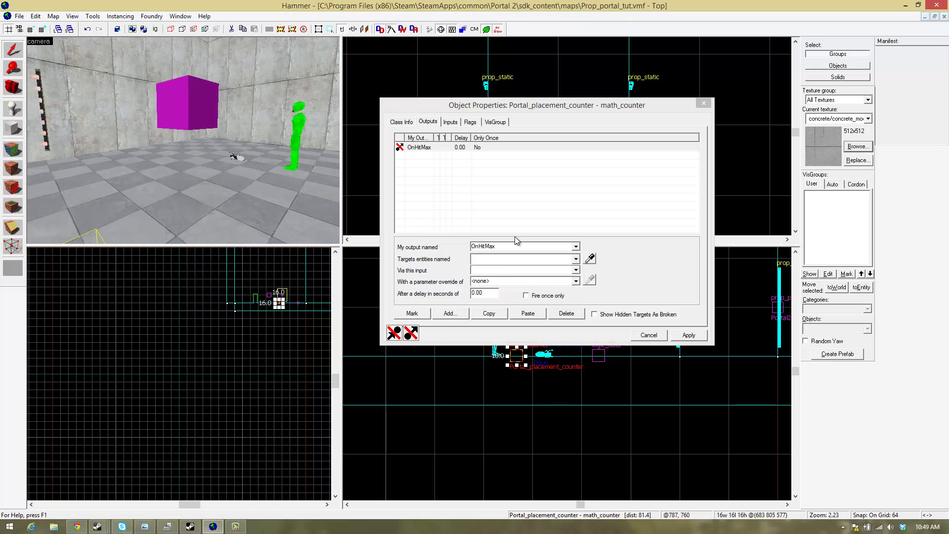
click(590, 262)
click(212, 112)
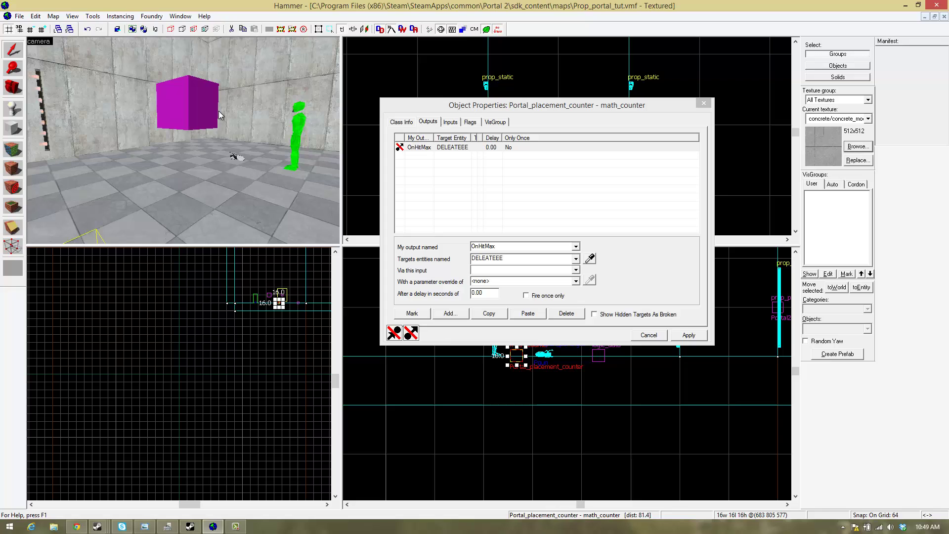
- Set the OnHitMax output's input to Strip, apply the change and close the counter's properties
click(576, 270)
scroll(509, 282, down, 3)
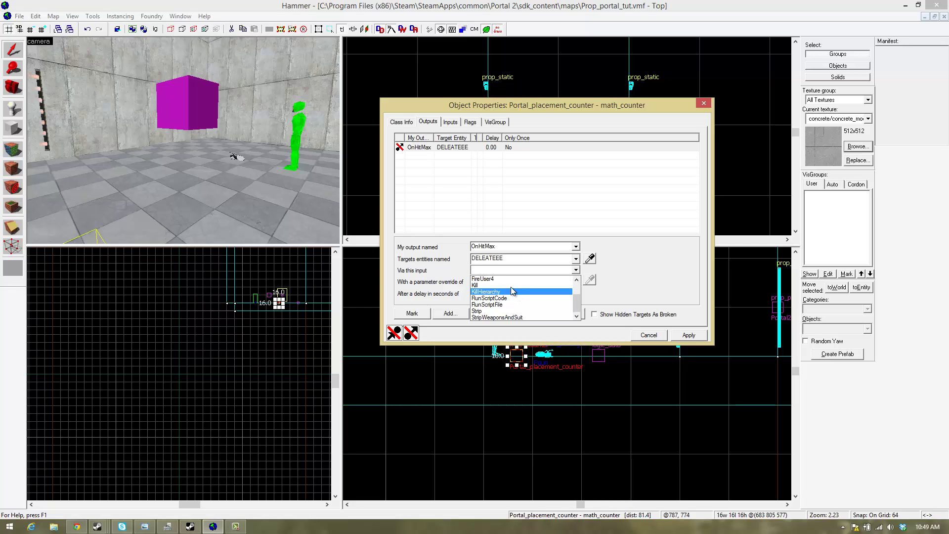
click(488, 311)
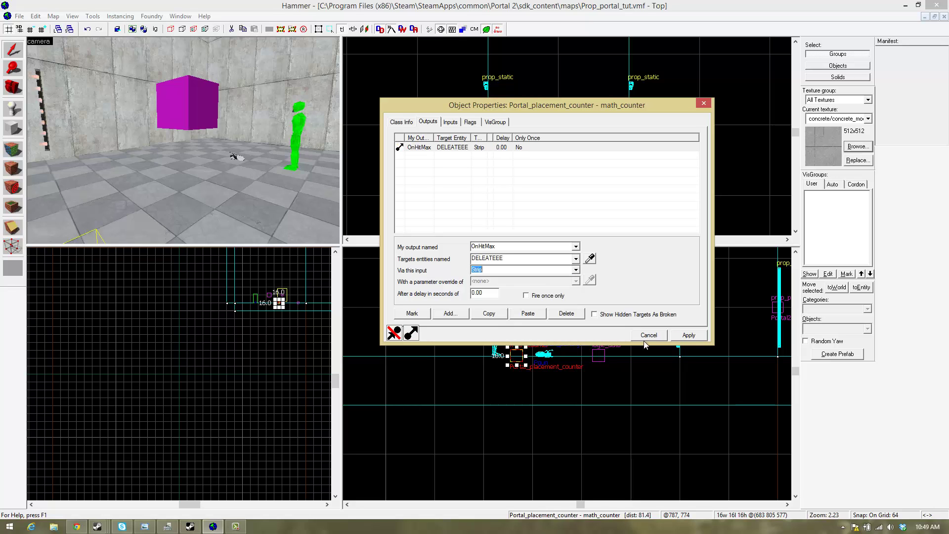
click(688, 336)
click(703, 102)
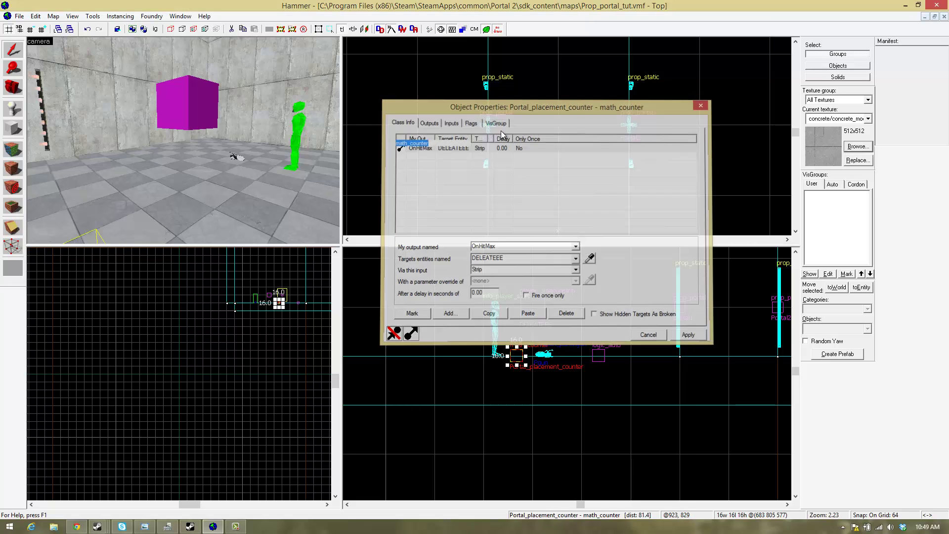
- Reopen the Portal_placement_counter properties and examine its initial, minimum and maximum legal values
key(d)
key(a)
key(z)
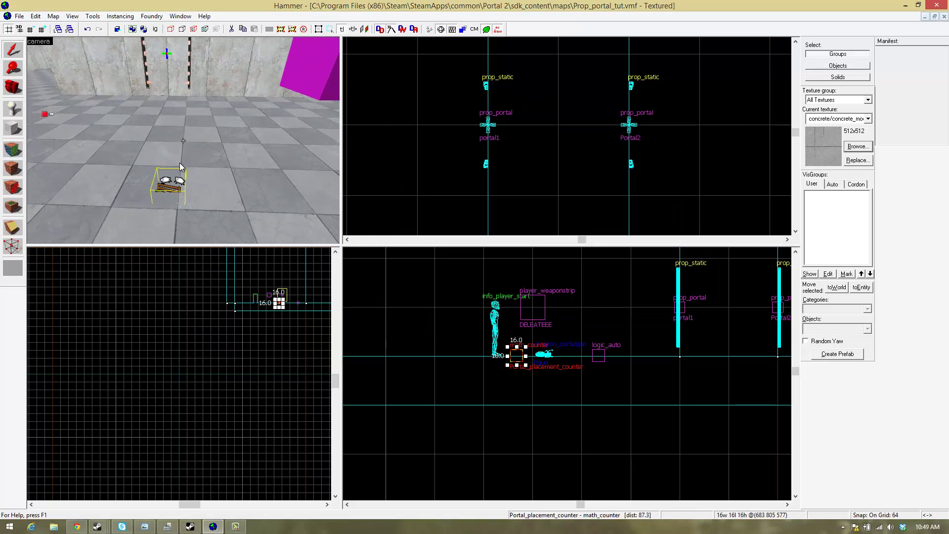
double_click(176, 194)
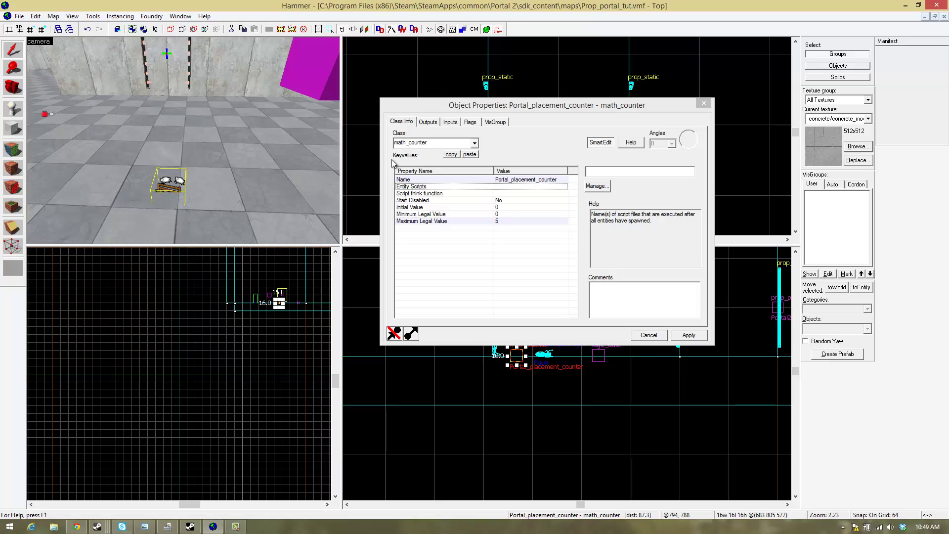
click(500, 215)
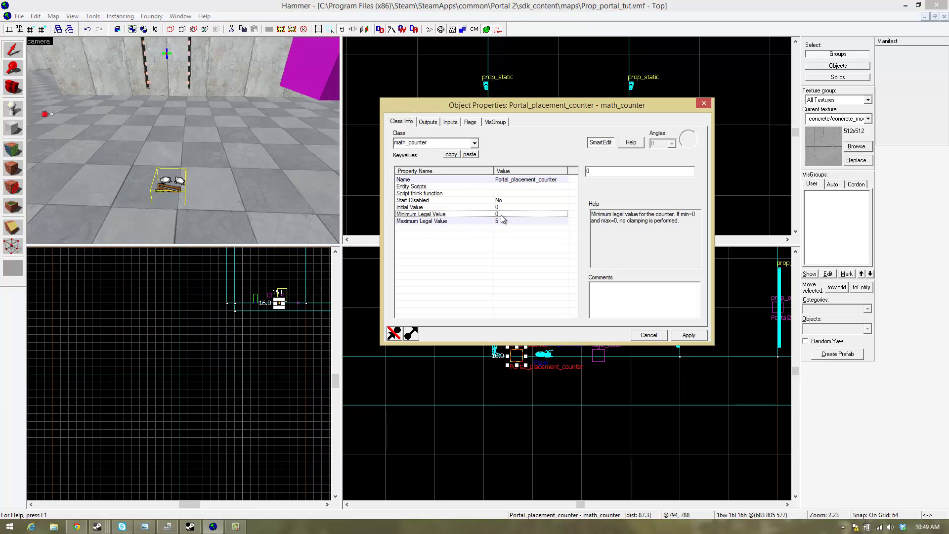
click(506, 208)
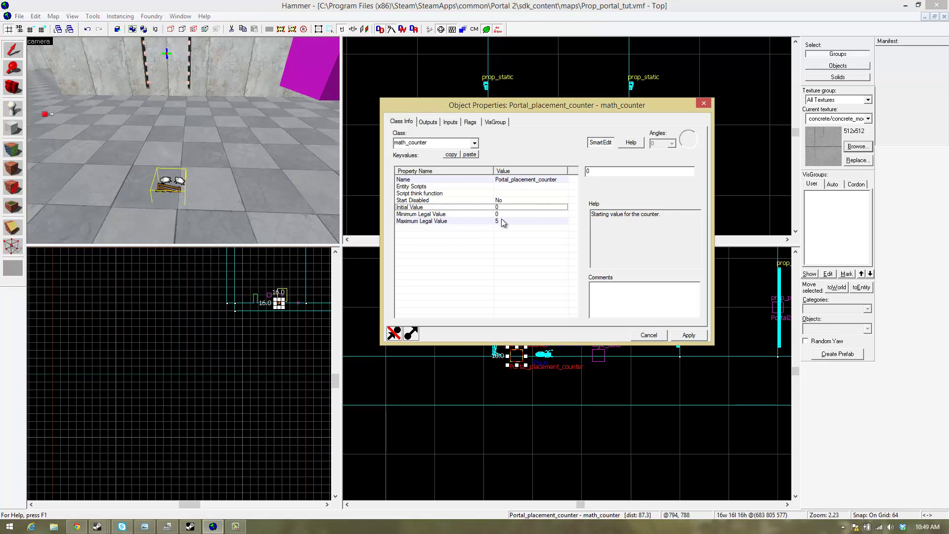
click(503, 221)
click(499, 215)
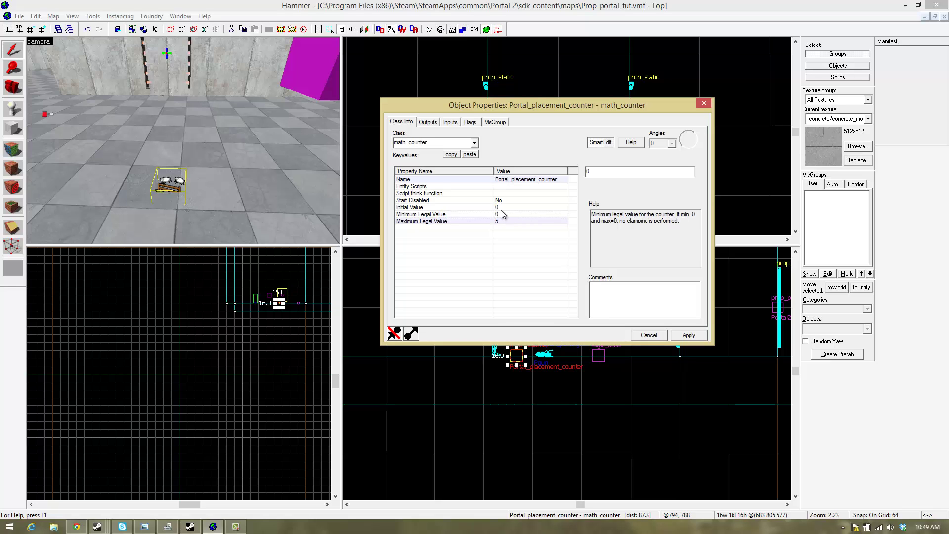
click(500, 208)
click(496, 217)
click(498, 208)
- Check the counter's maximum legal value and its output against the targeted player_weaponstrip entity, and close the properties
click(168, 57)
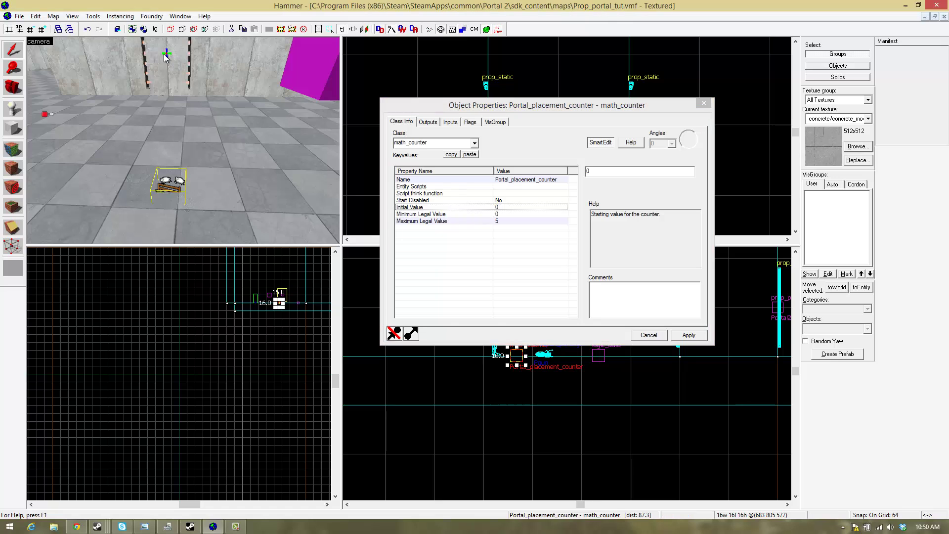
click(173, 182)
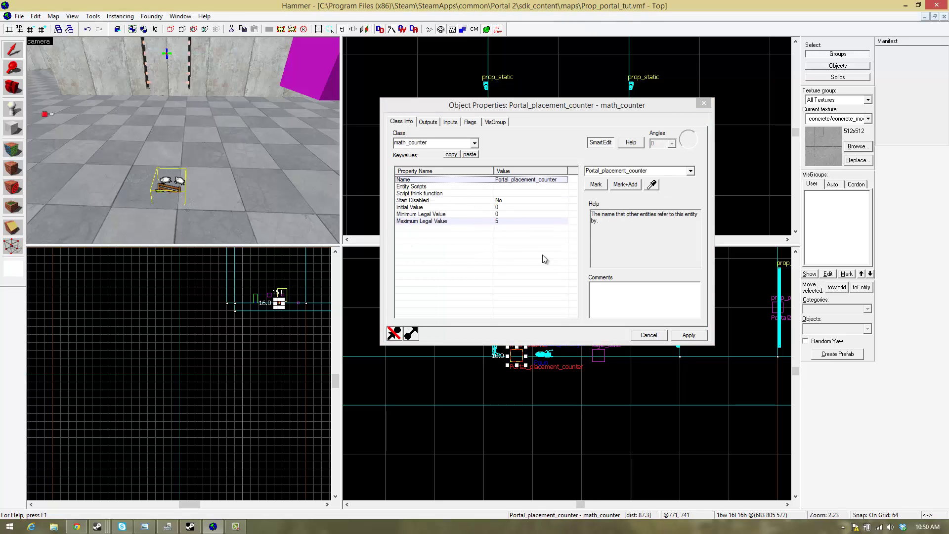
click(501, 221)
click(429, 122)
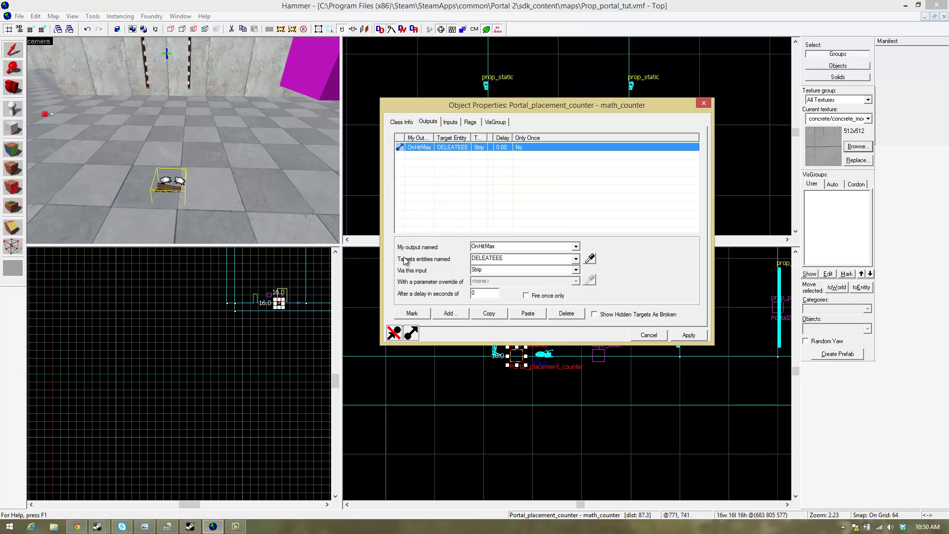
click(298, 70)
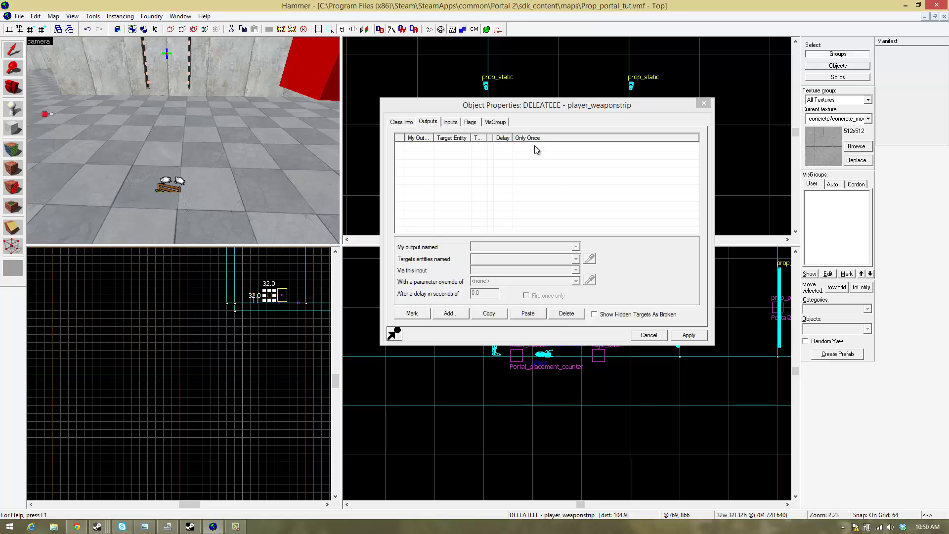
click(165, 188)
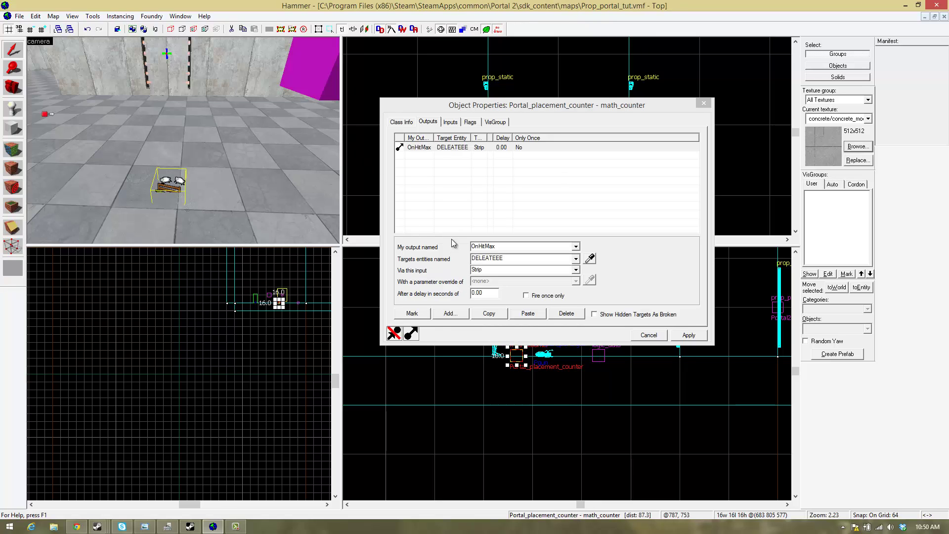
click(704, 103)
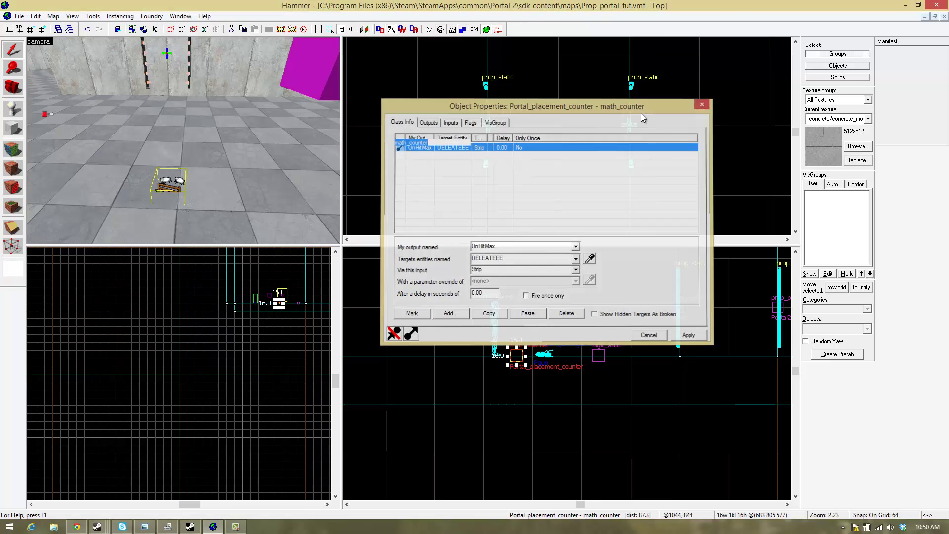
- Compile and run the map with BSP, VIS and RAD set to Normal and HDR enabled
click(18, 17)
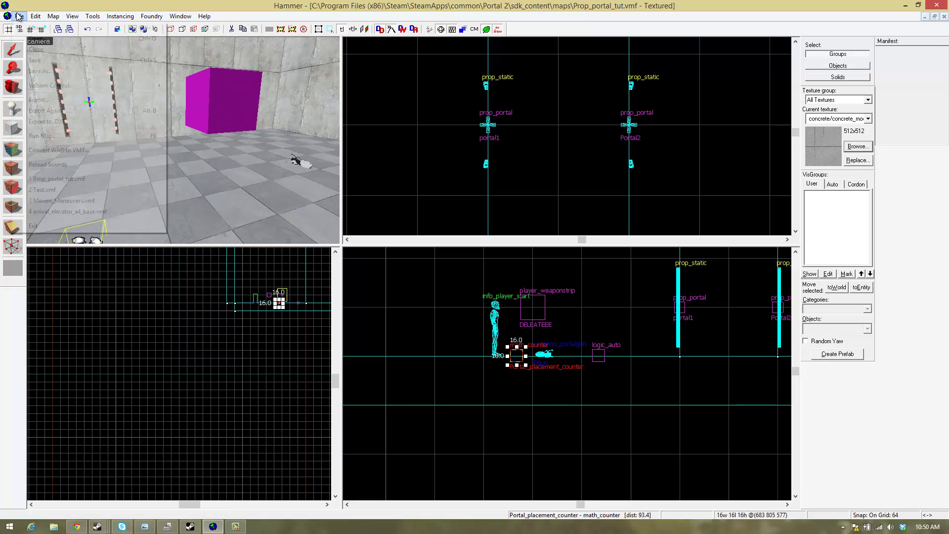
click(47, 137)
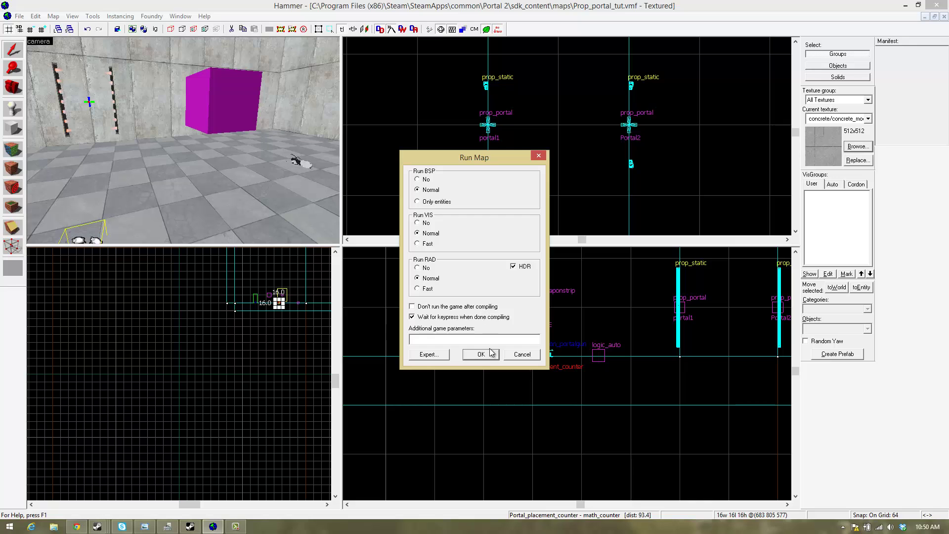
click(492, 352)
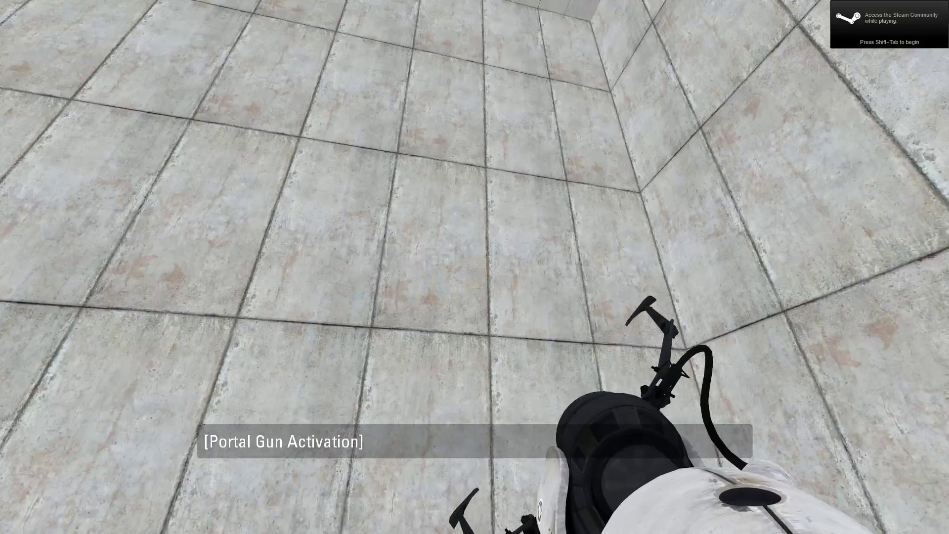
- Test the weapon strip counter in the game by repeatedly firing blue and orange portals at the walls
click(475, 267)
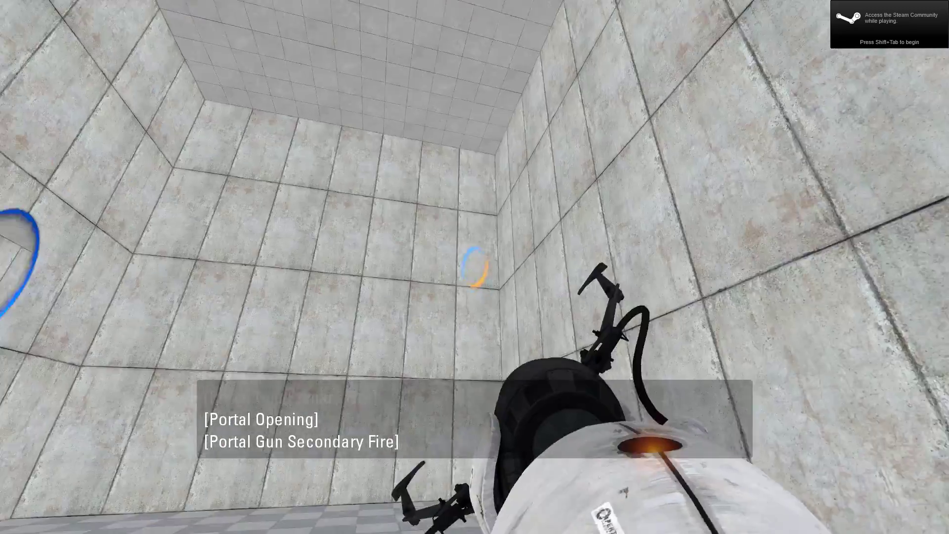
click(475, 267)
right_click(475, 267)
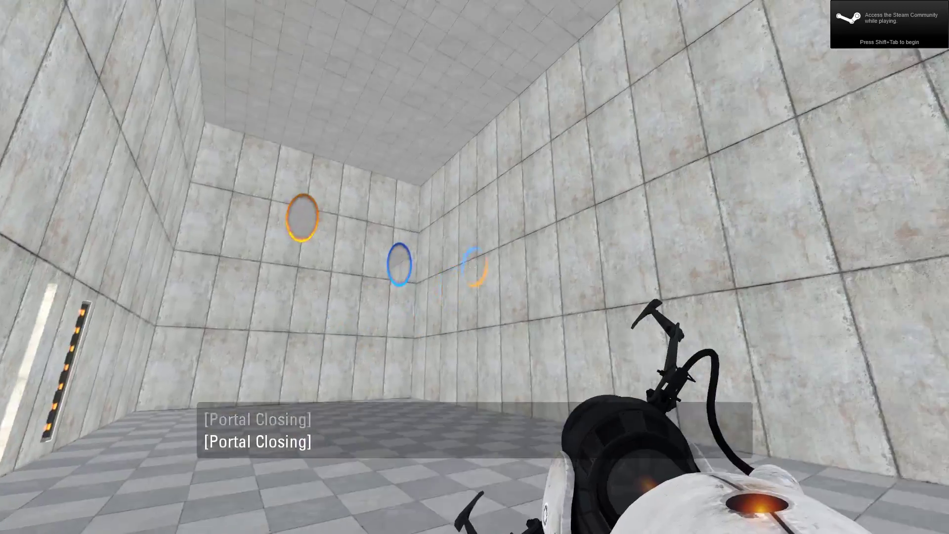
click(475, 267)
right_click(475, 266)
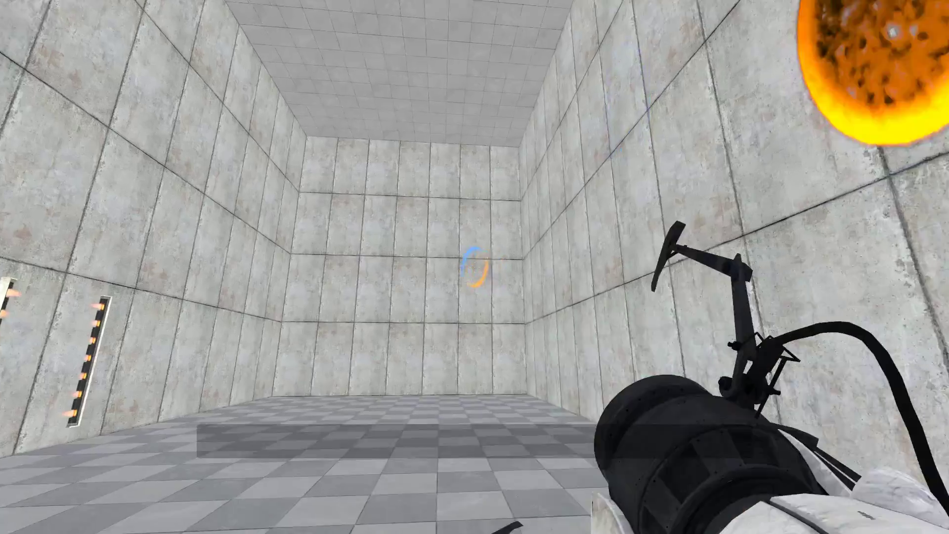
click(475, 267)
right_click(474, 267)
click(475, 267)
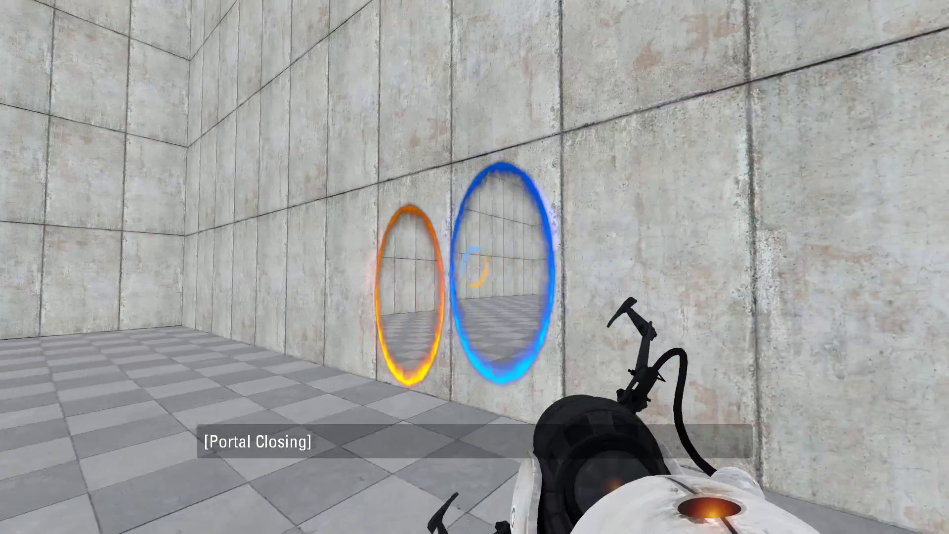
- Exit the running map to the game's main menu and switch back to Hammer
key(Escape)
click(307, 388)
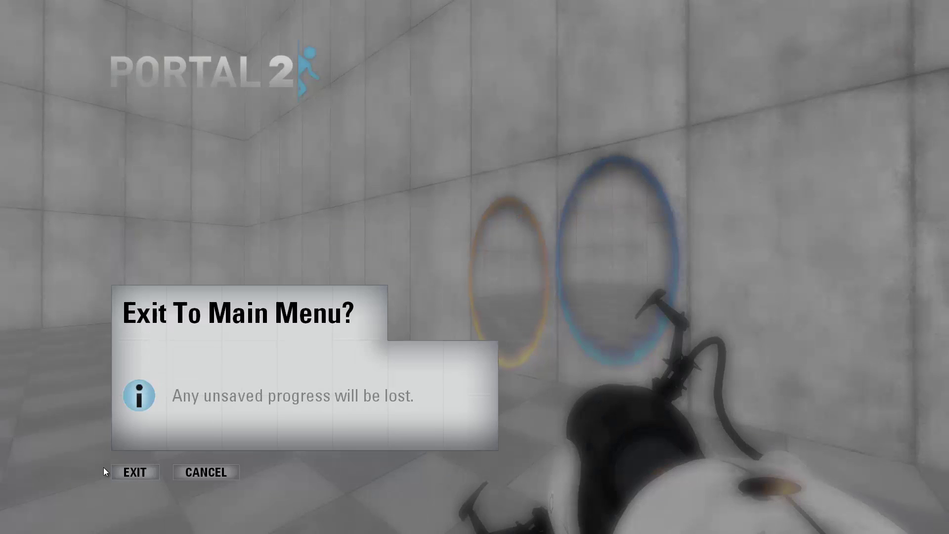
click(133, 472)
key(alt+Tab)
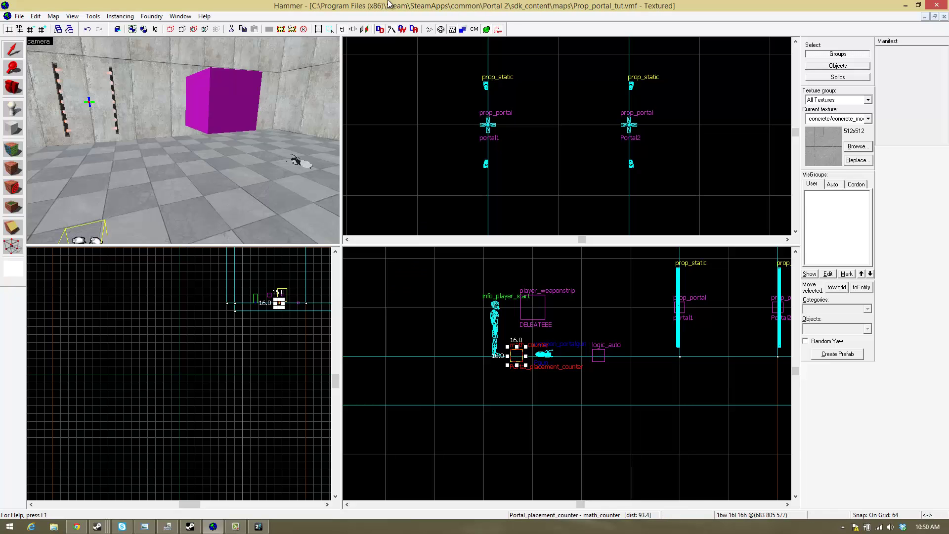
- Set the parameter override of Portal2's OnPlacedSuccessfully output to 1, keeping its Add input on Portal_placement_counter
key(z)
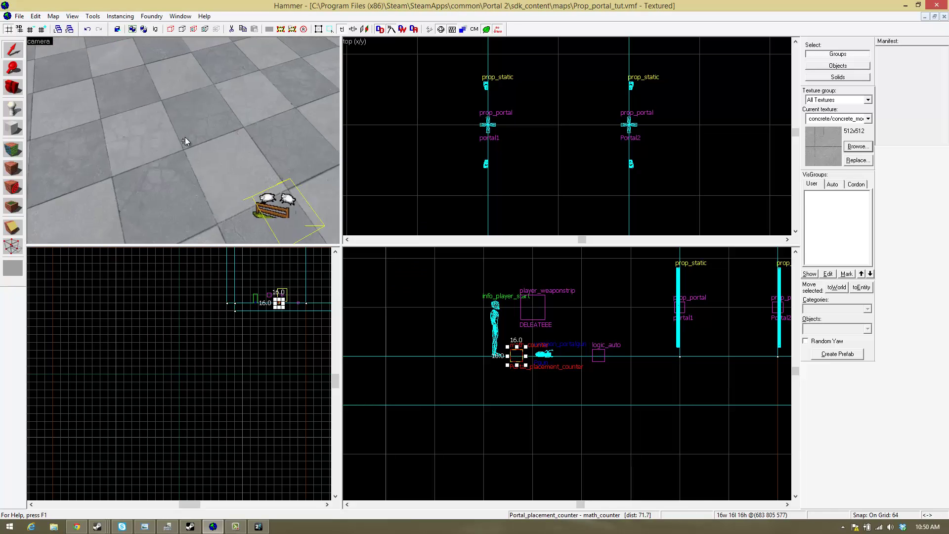
key(s)
key(z)
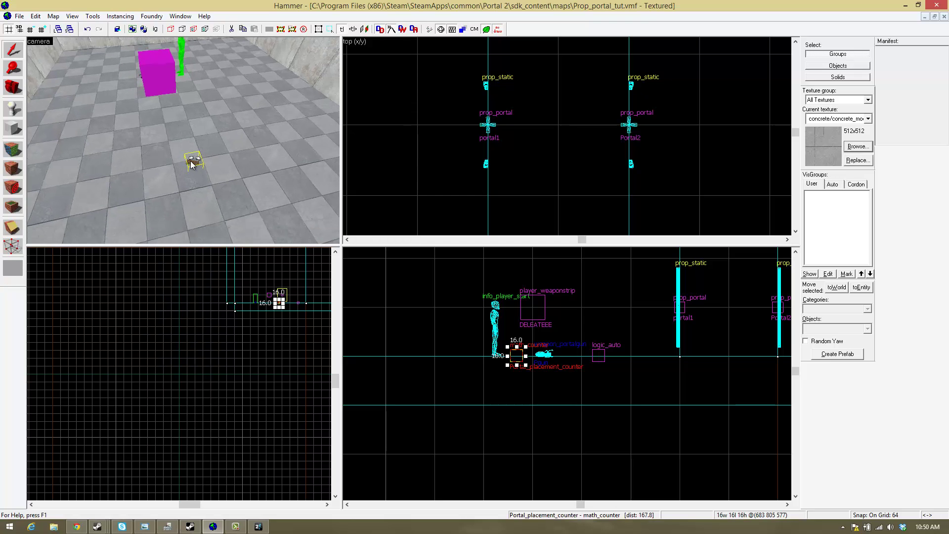
key(z)
key(w)
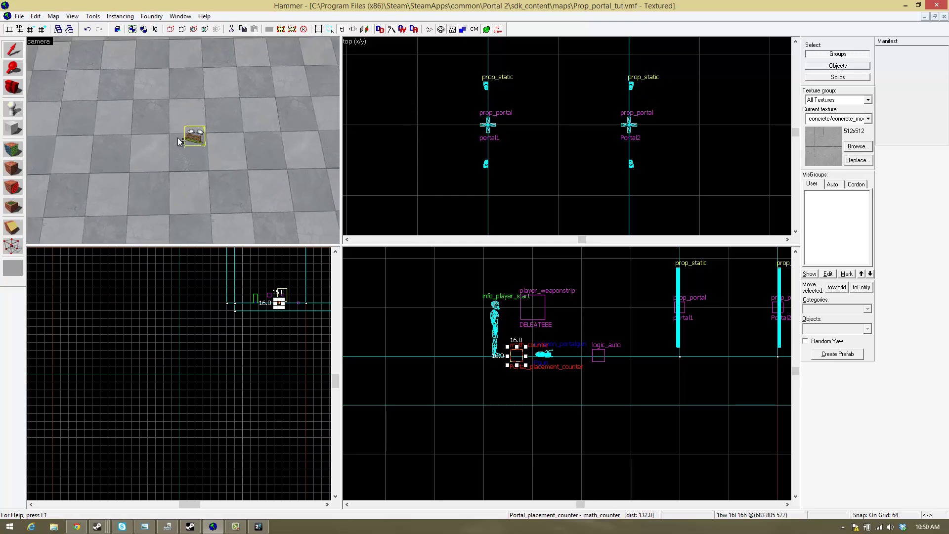
key(z)
click(163, 139)
key(z)
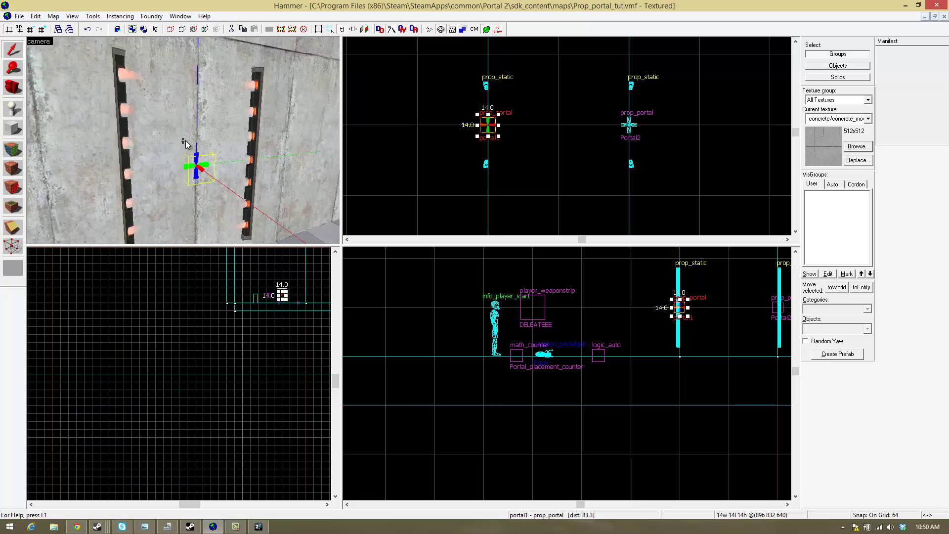
key(w)
key(z)
ctrl+click(247, 140)
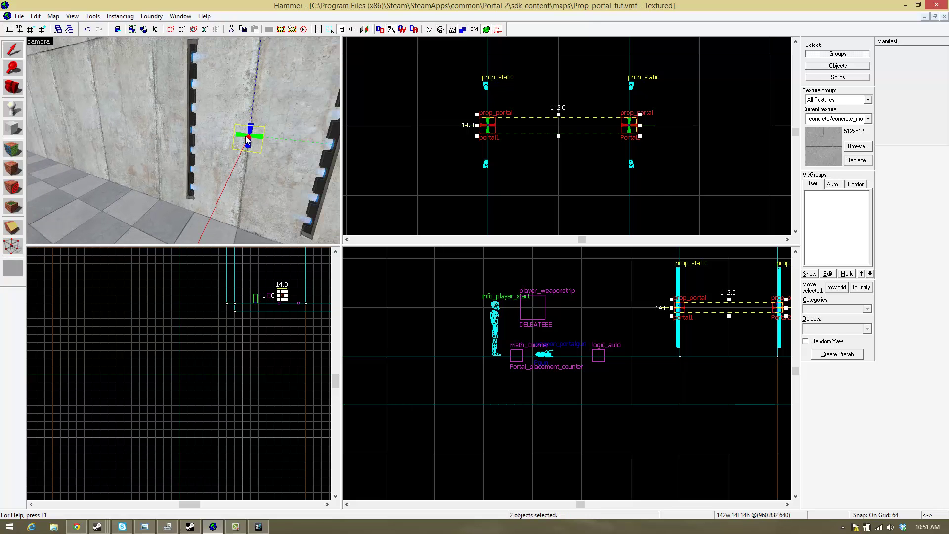
double_click(248, 140)
click(428, 123)
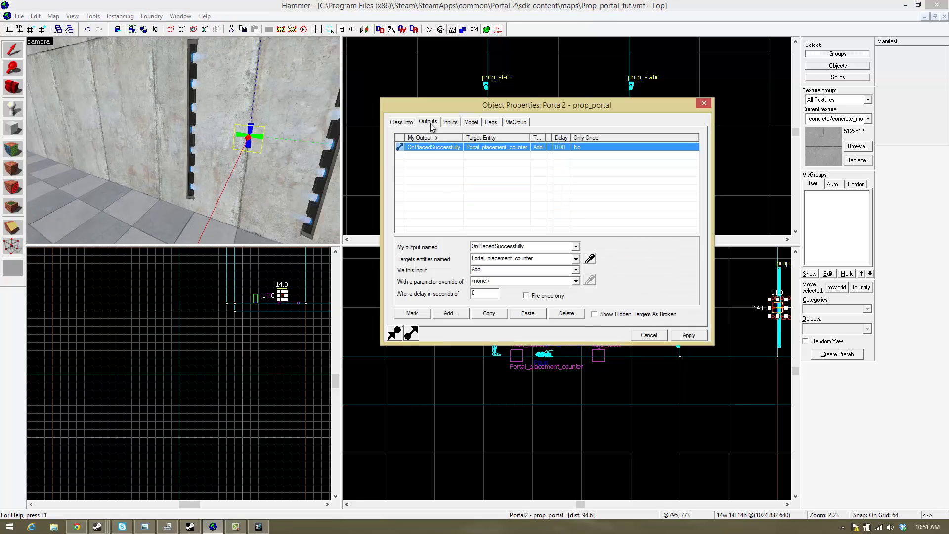
click(500, 282)
text(1)
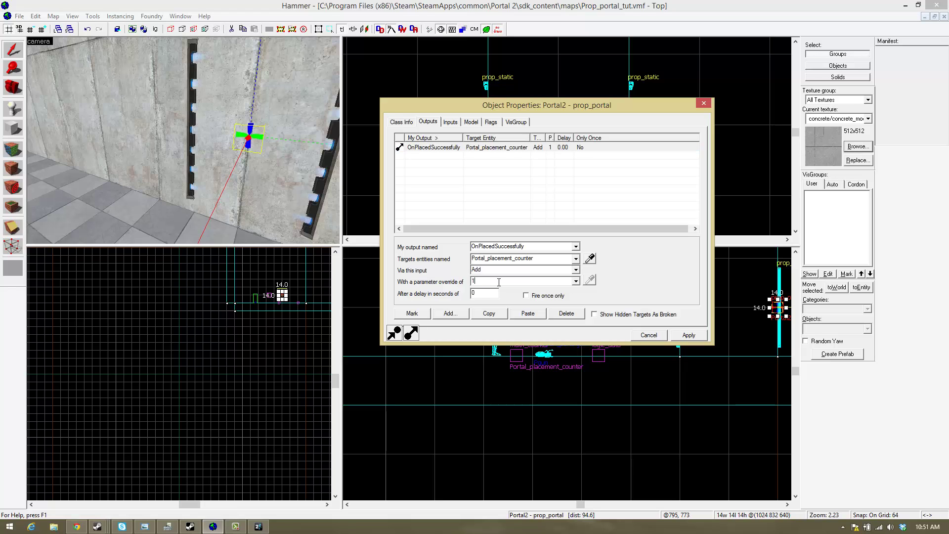
click(259, 153)
click(259, 154)
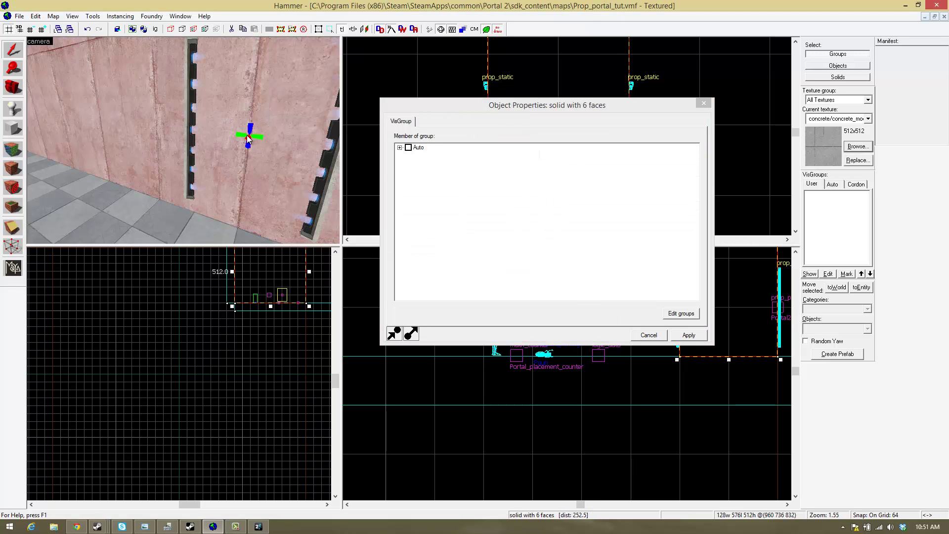
click(280, 294)
click(428, 123)
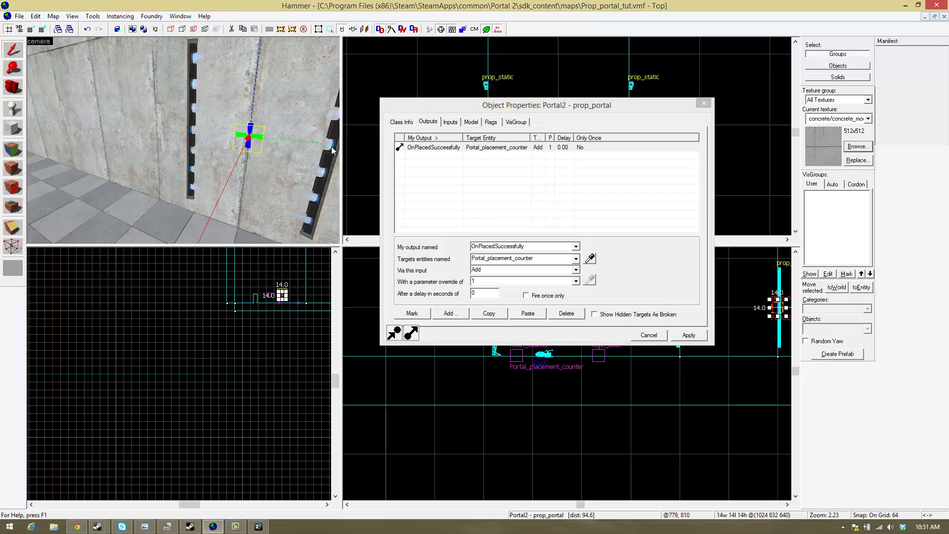
- Set the parameter override of portal1's OnPlacedSuccessfully output to 1 and close the properties
key(s)
key(z)
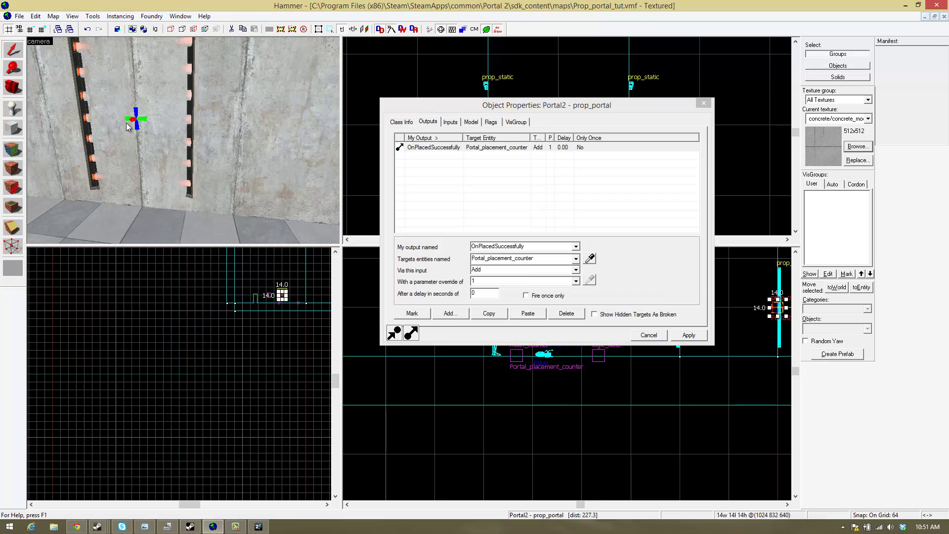
click(136, 123)
click(486, 282)
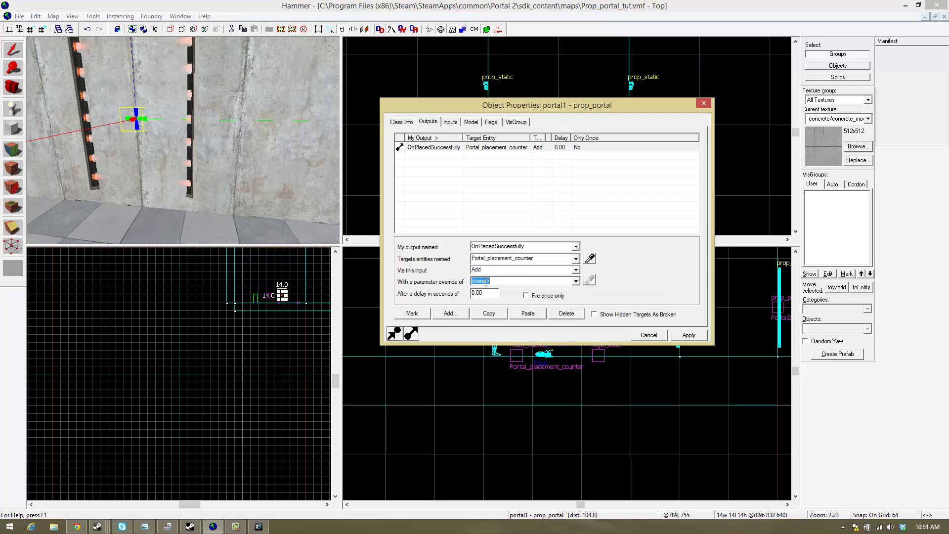
text(1)
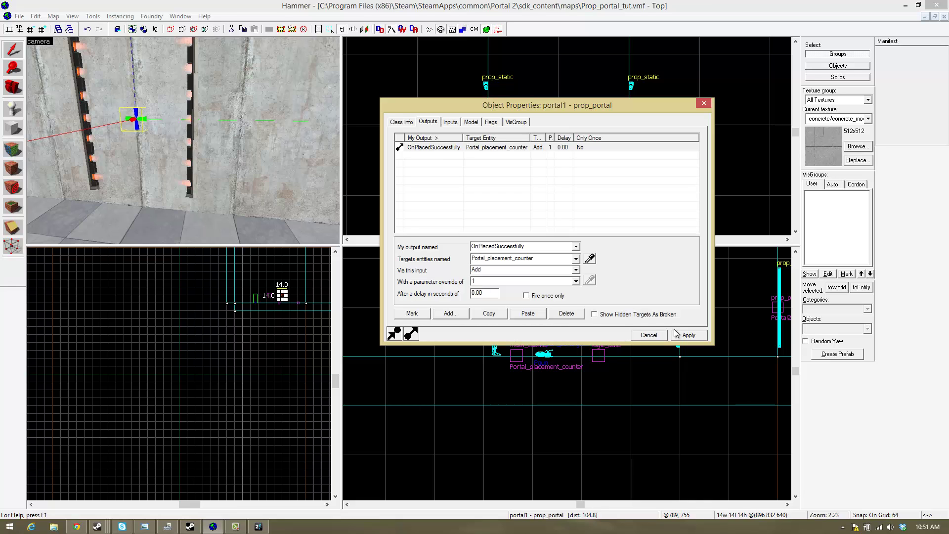
click(704, 103)
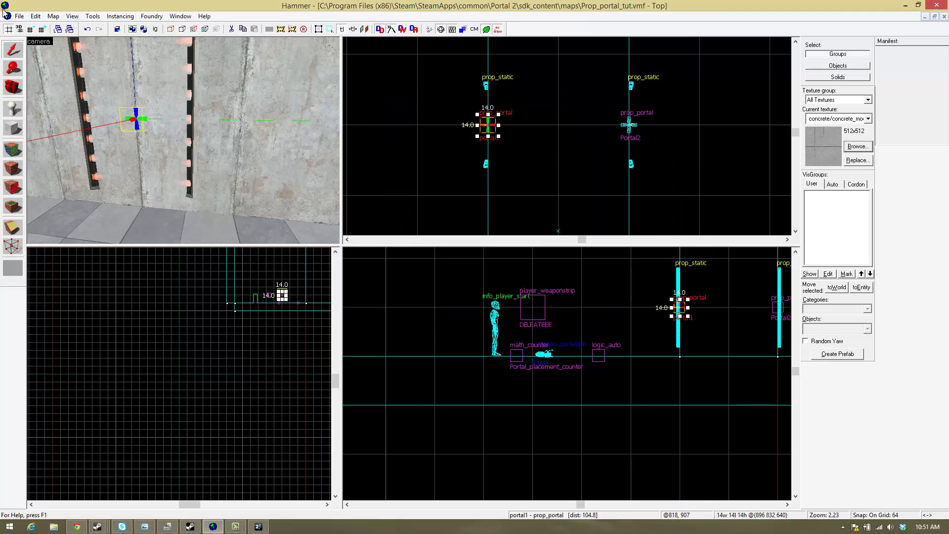
- Compile the map with BSP, VIS and RAD set to Normal and HDR enabled, without launching the game
click(19, 16)
click(97, 137)
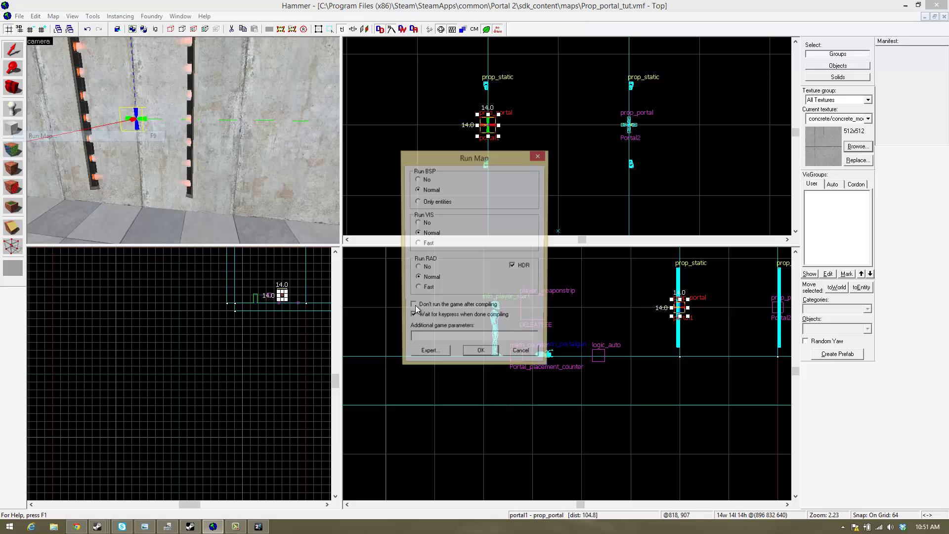
click(481, 354)
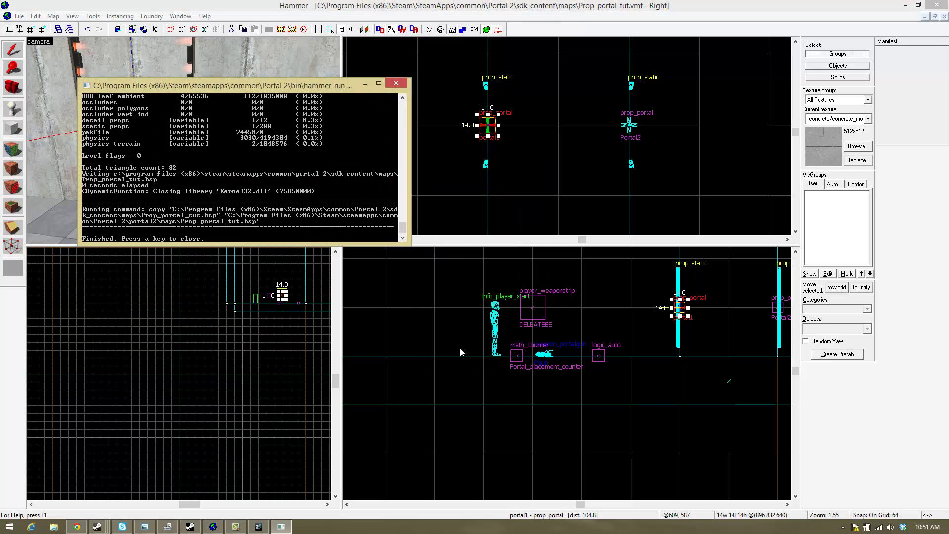
- Switch to Portal 2 and load the compiled map with the console command map Prop_portal_tut
click(261, 528)
key(grave)
text(map )
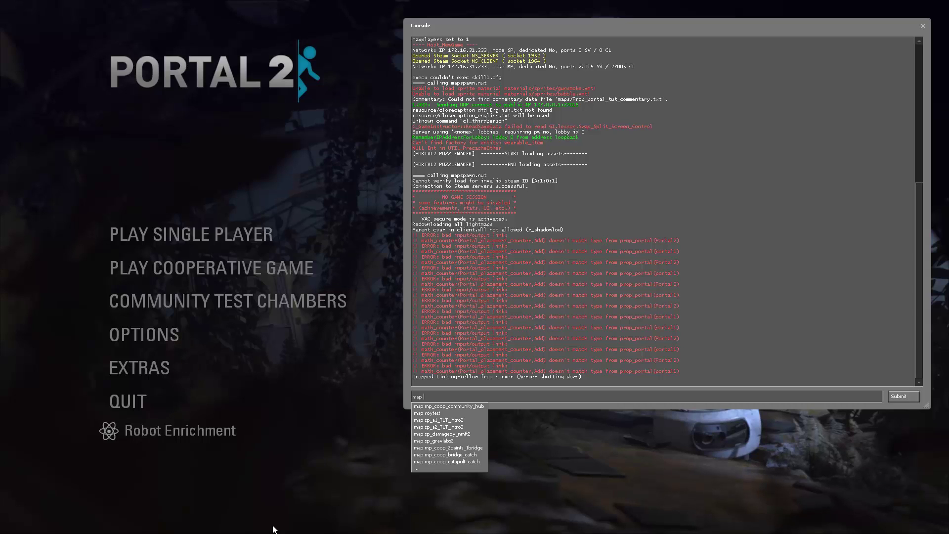
text(portal_tut)
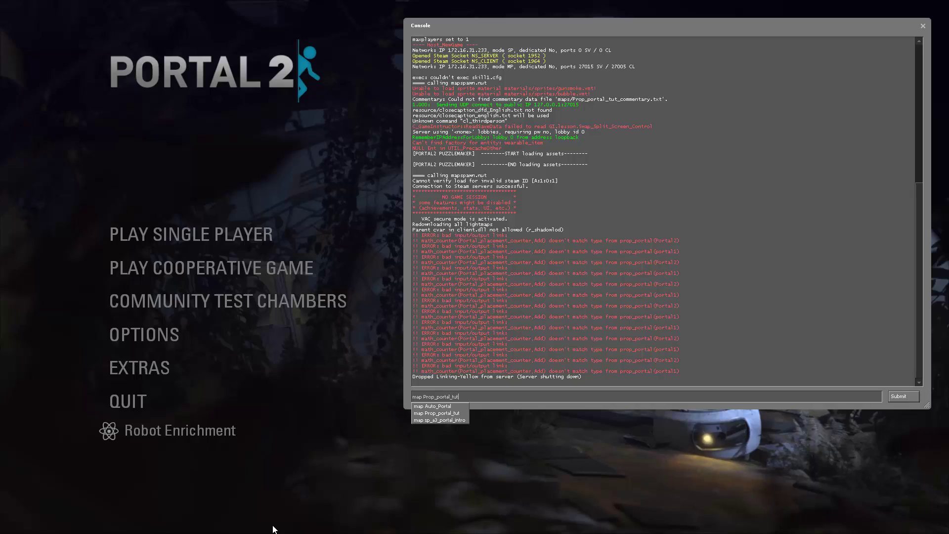
key(Return)
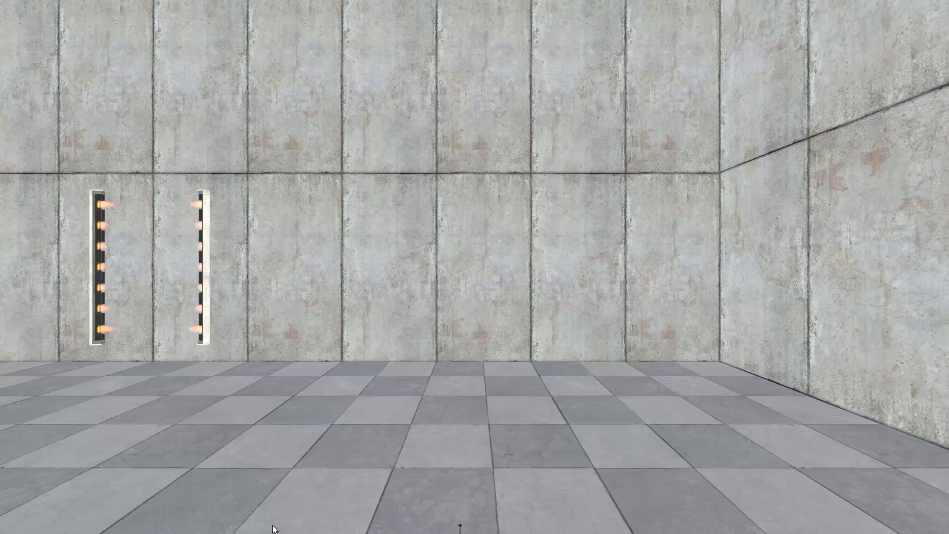
- Test the portal placement counter in the game by firing blue and orange portals at the walls and walking around the room
key(w)
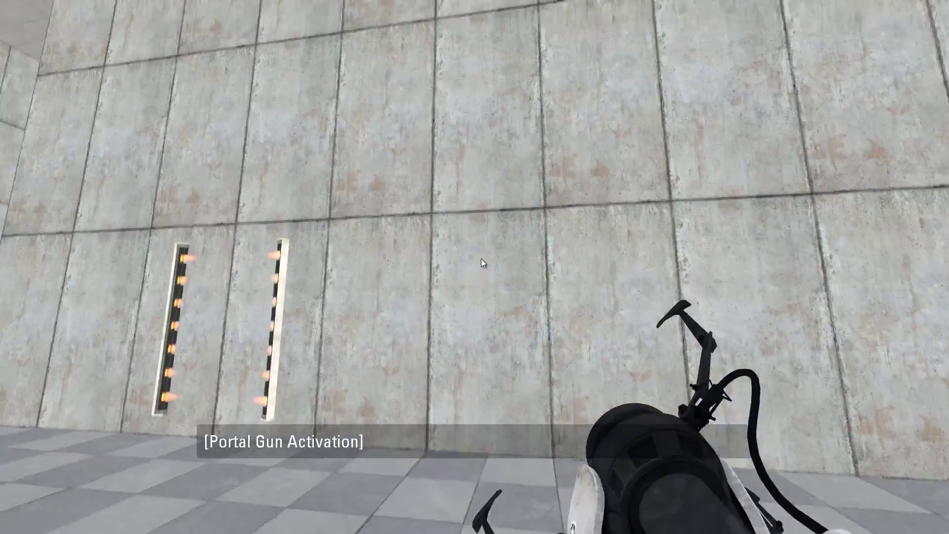
click(474, 269)
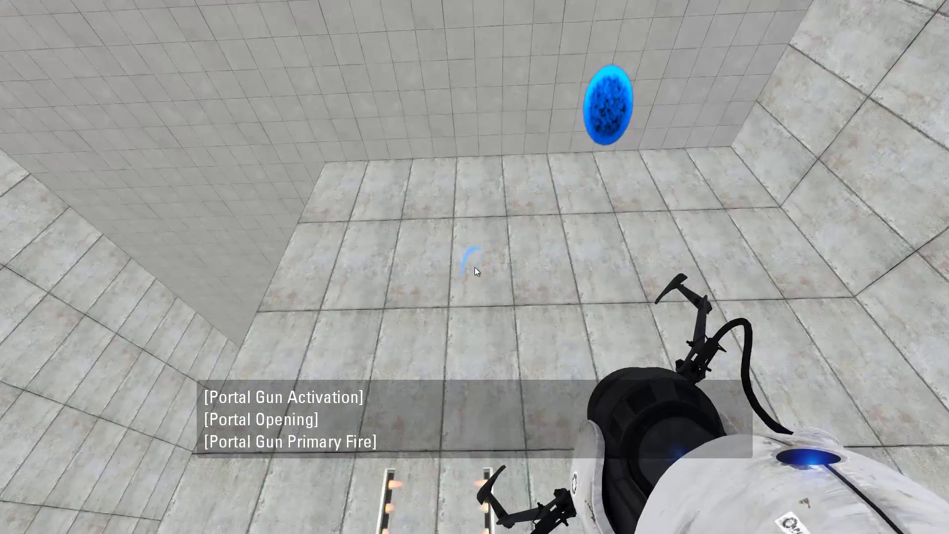
right_click(474, 266)
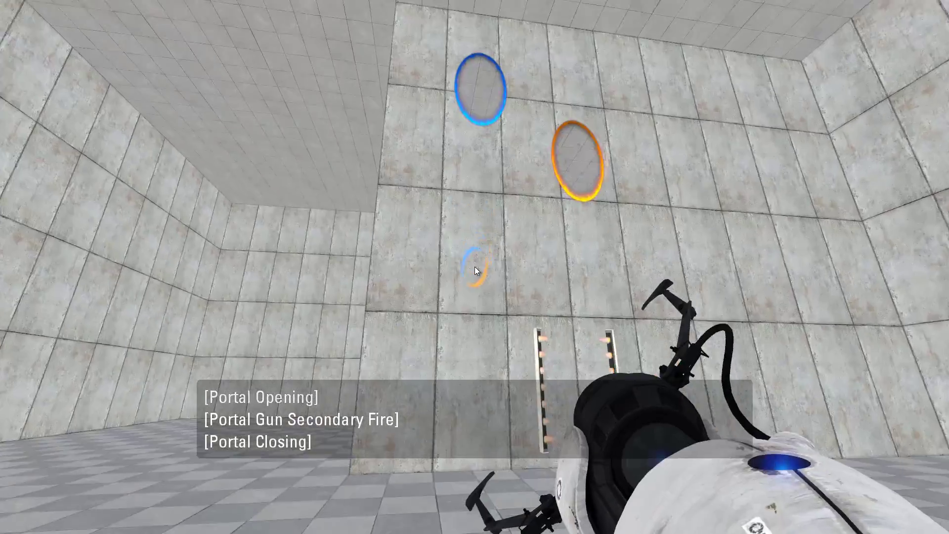
right_click(475, 267)
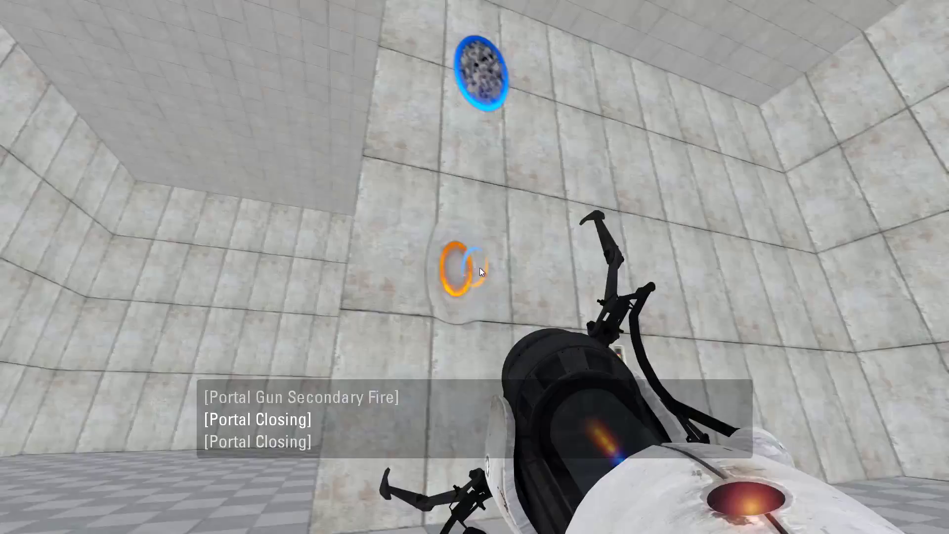
click(476, 267)
key(s)
key(w)
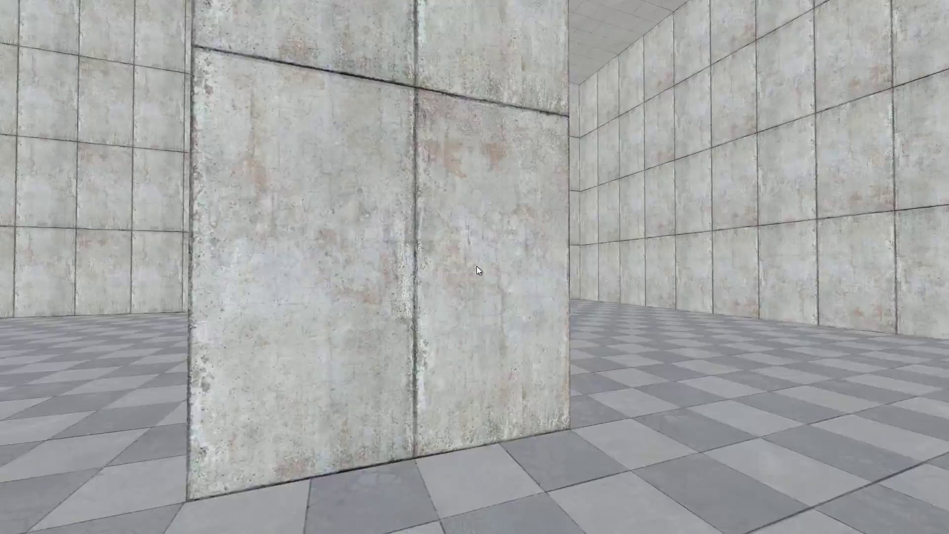
key(w)
key(w)
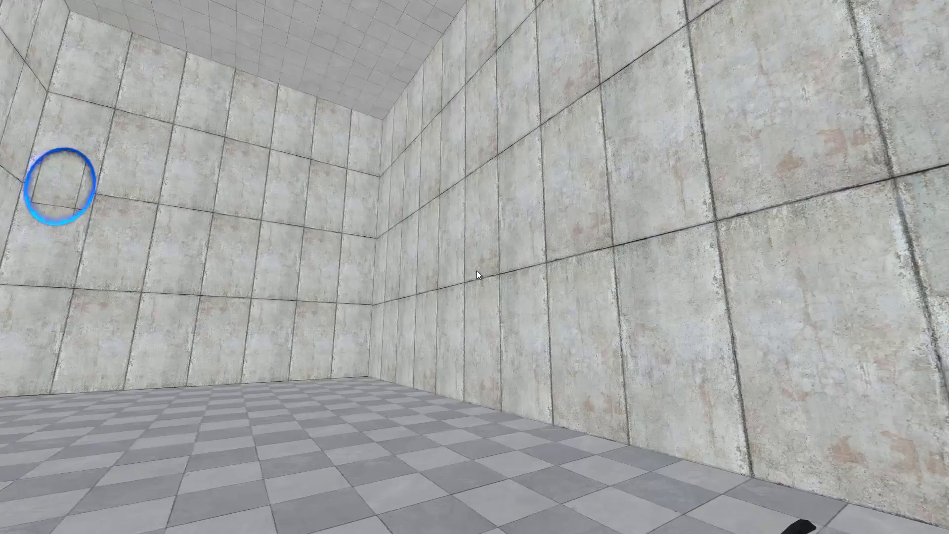
key(w)
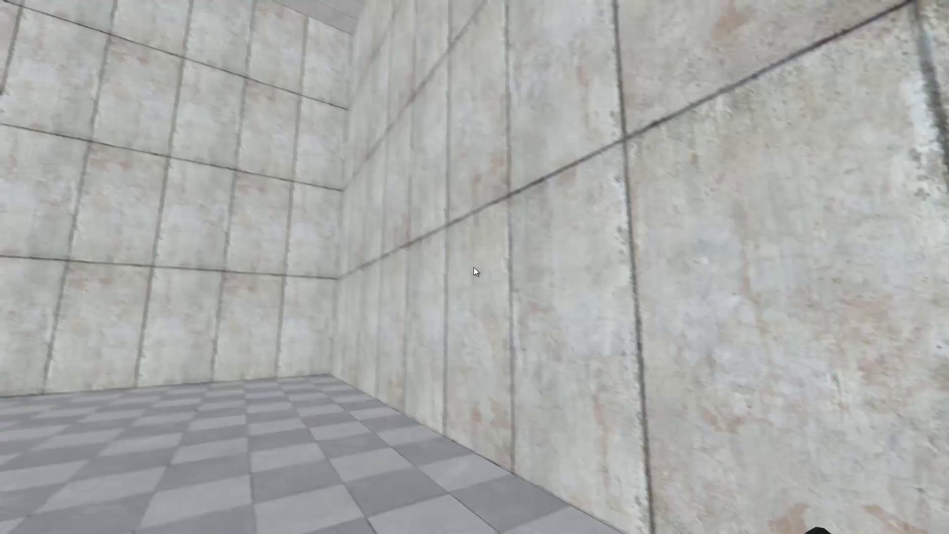
key(w)
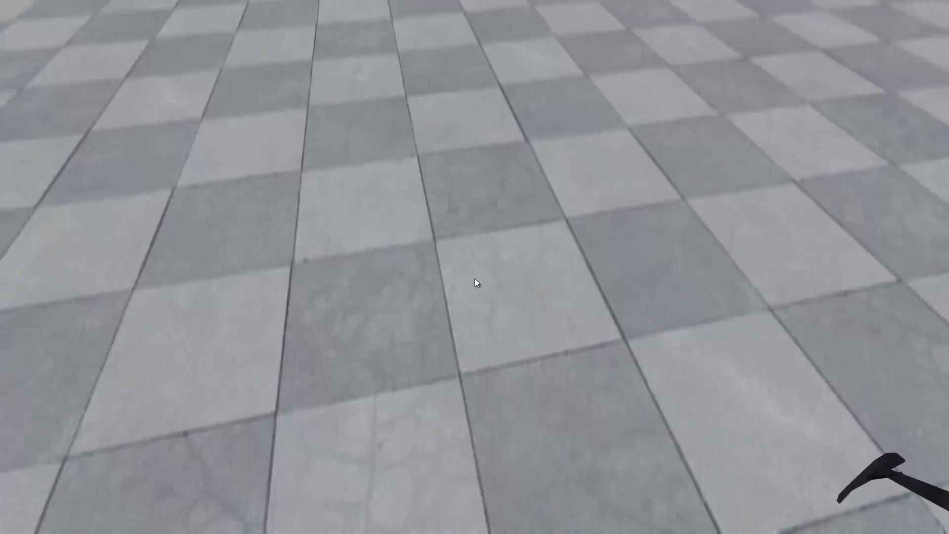
key(s)
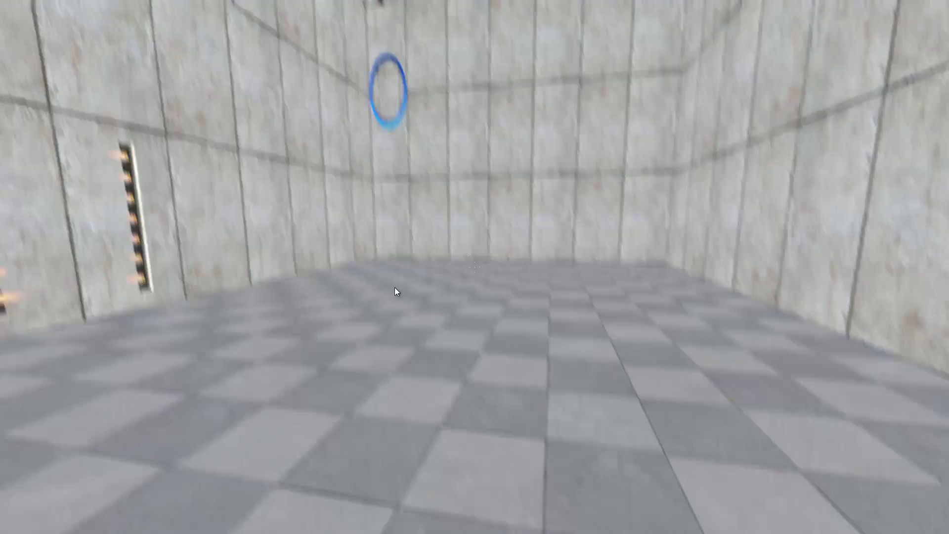
- Leave the running map for the game's main menu and switch back to Hammer
key(Escape)
click(201, 387)
click(149, 478)
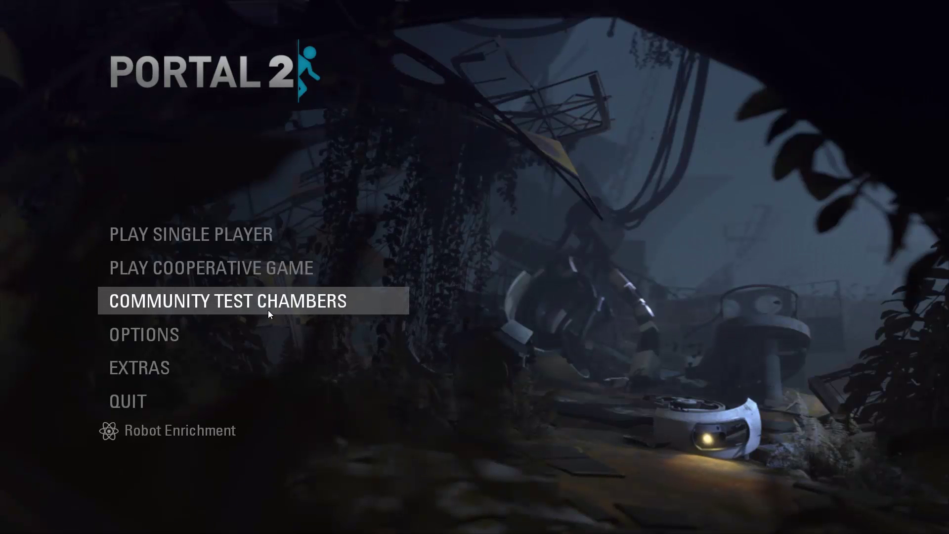
key(alt+Tab)
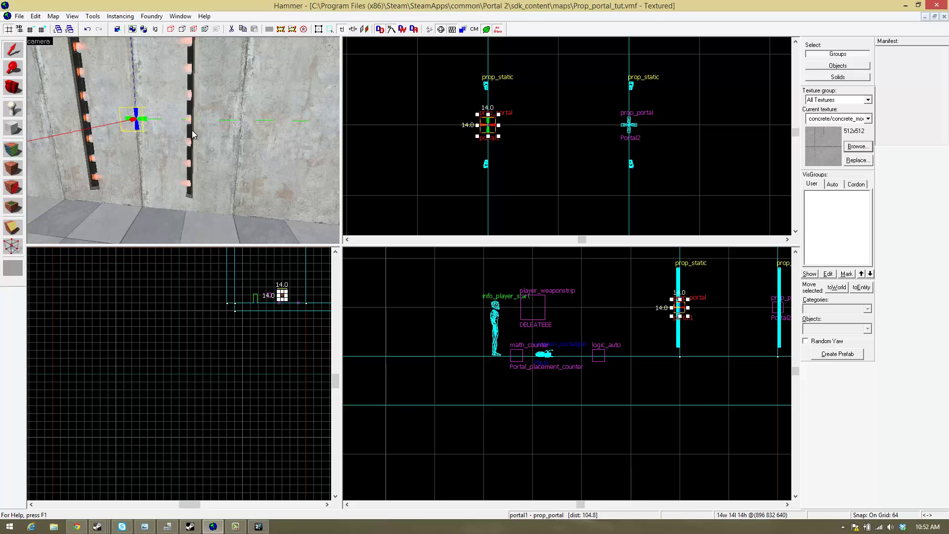
- Duplicate the Pgun weapon_portalgun beside the original on the floor near the player start
key(z)
key(s)
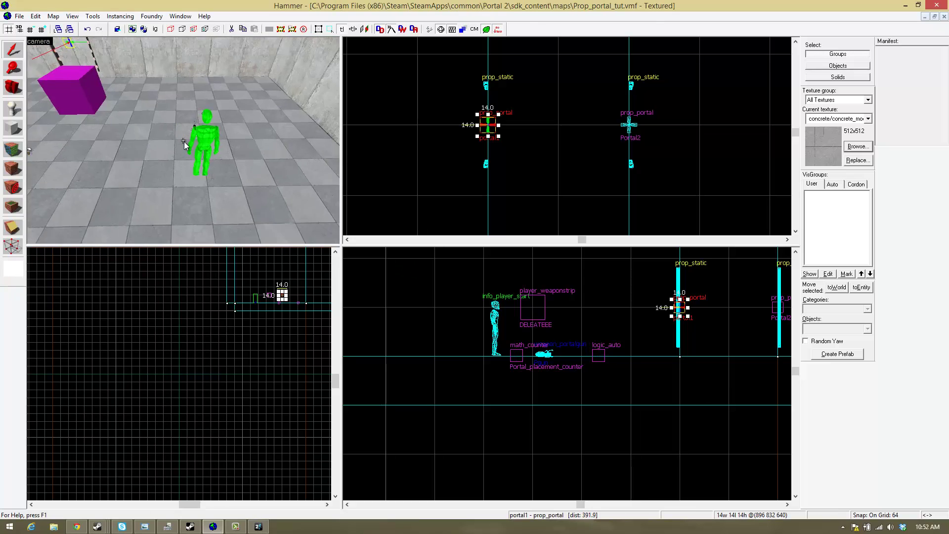
key(w)
key(z)
click(188, 135)
scroll(491, 122, down, 6)
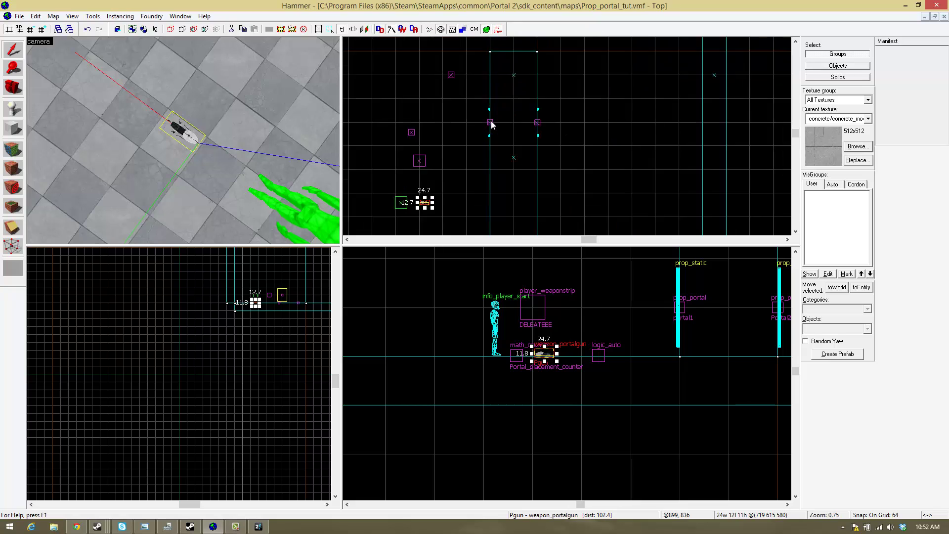
scroll(491, 122, down, 5)
scroll(466, 149, up, 10)
drag(460, 167, 497, 128)
- Name the duplicated portal gun Pgun_empty and close its properties
key(alt+Return)
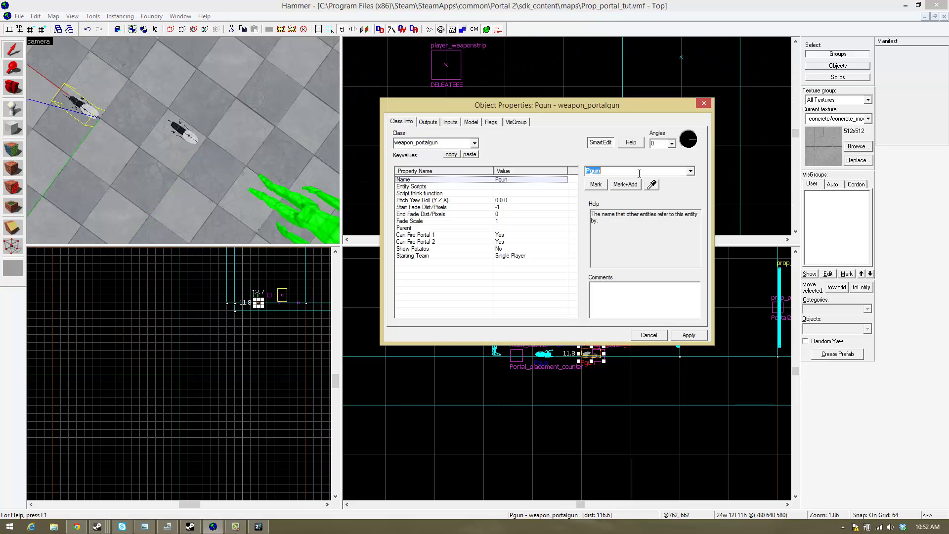
text(_empty)
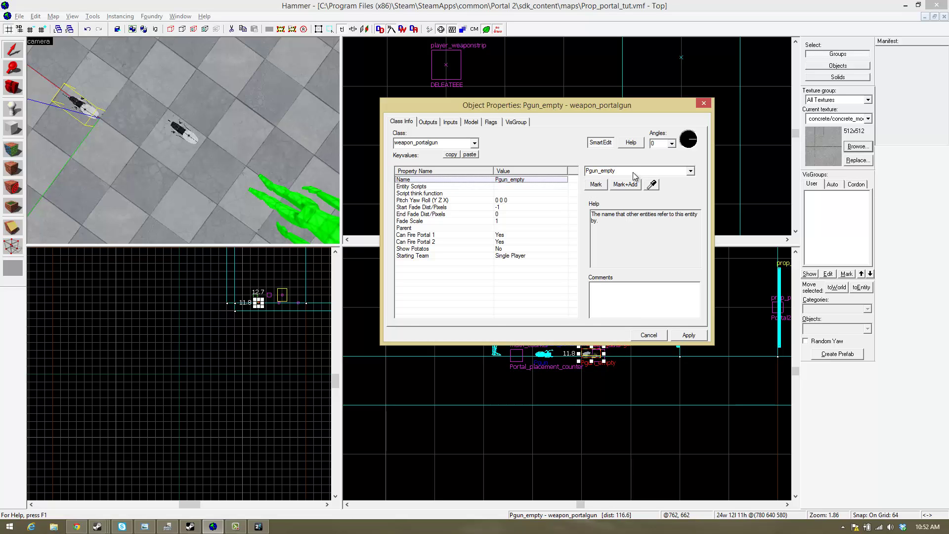
click(703, 103)
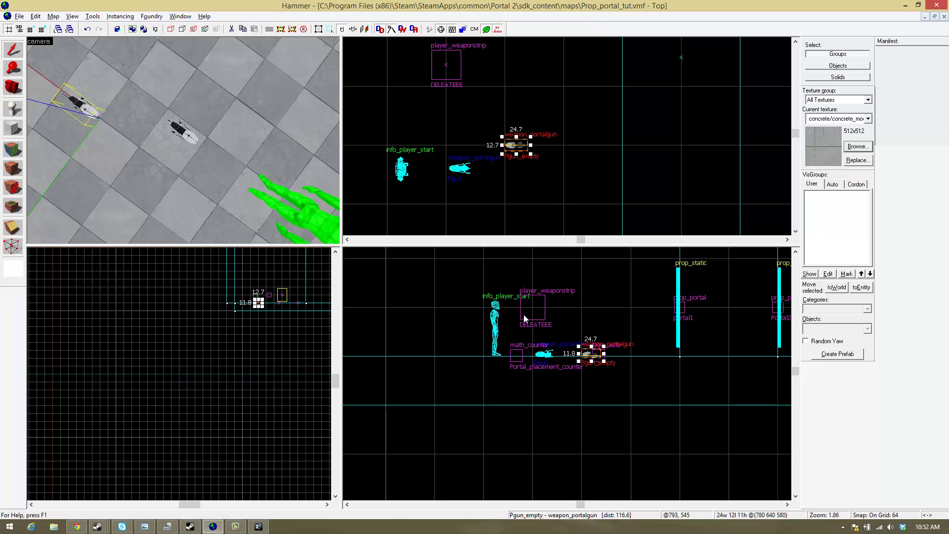
- Duplicate the Pgun_empty portal gun about 64 units straight above the original
drag(588, 355, 589, 323)
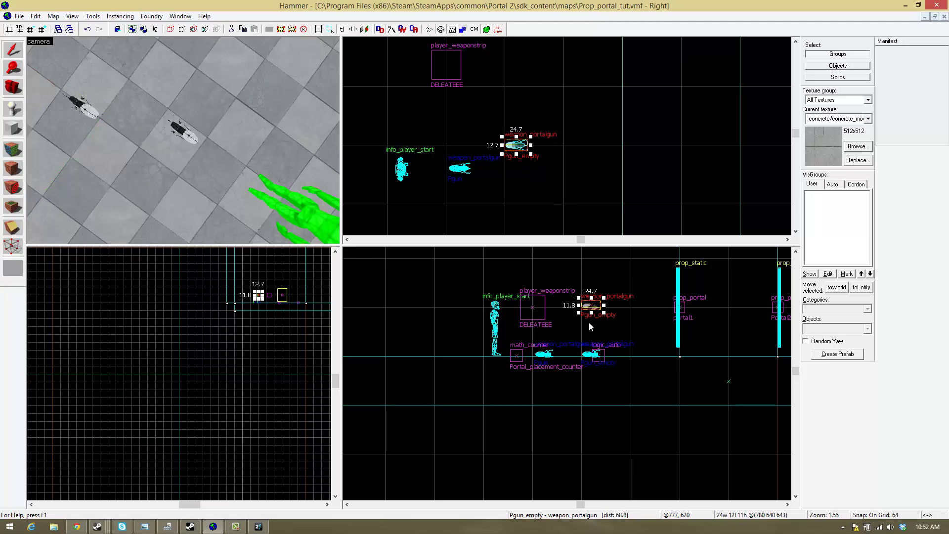
- Refine the grid snap to 16 and lower the raised Pgun_empty copy about 48 units
key(bracketleft)
key(bracketleft)
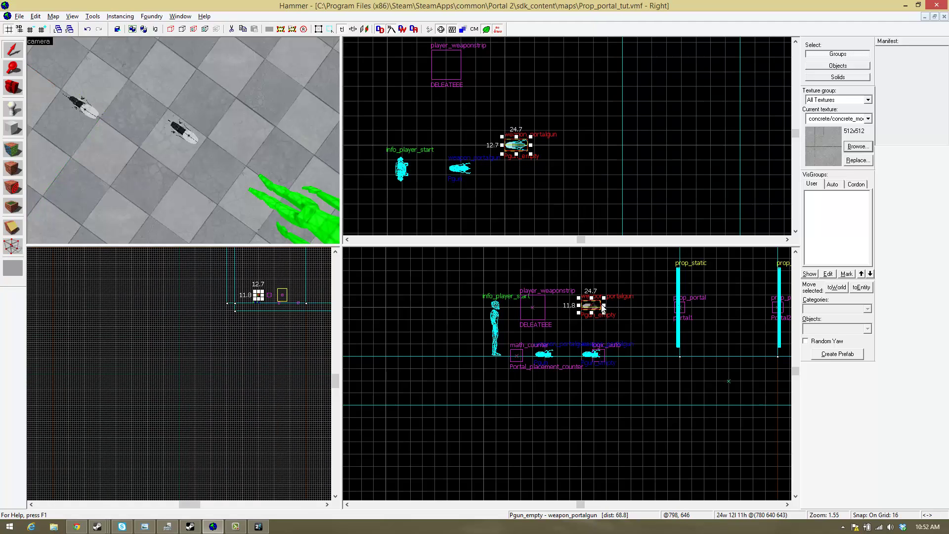
drag(592, 307, 592, 339)
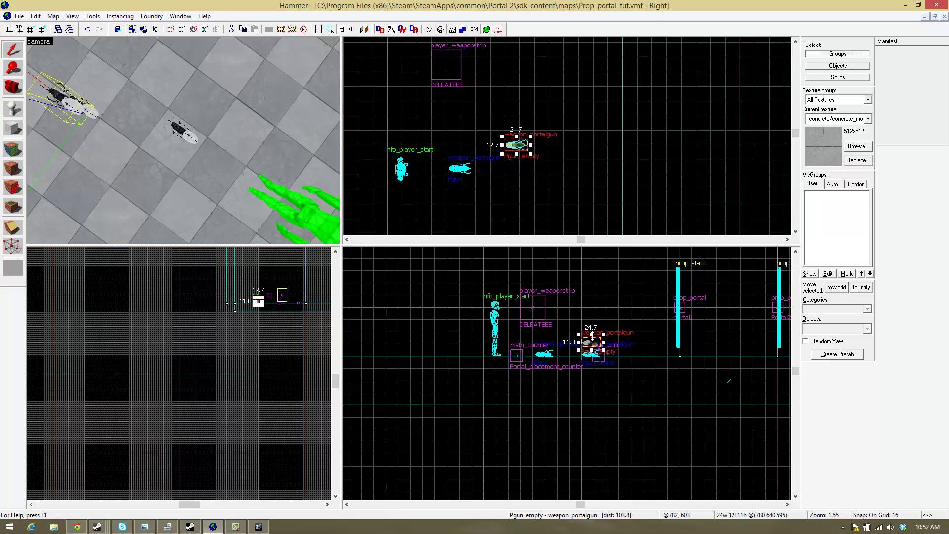
- Change the class of the raised Pgun_empty copy to point_template
double_click(592, 336)
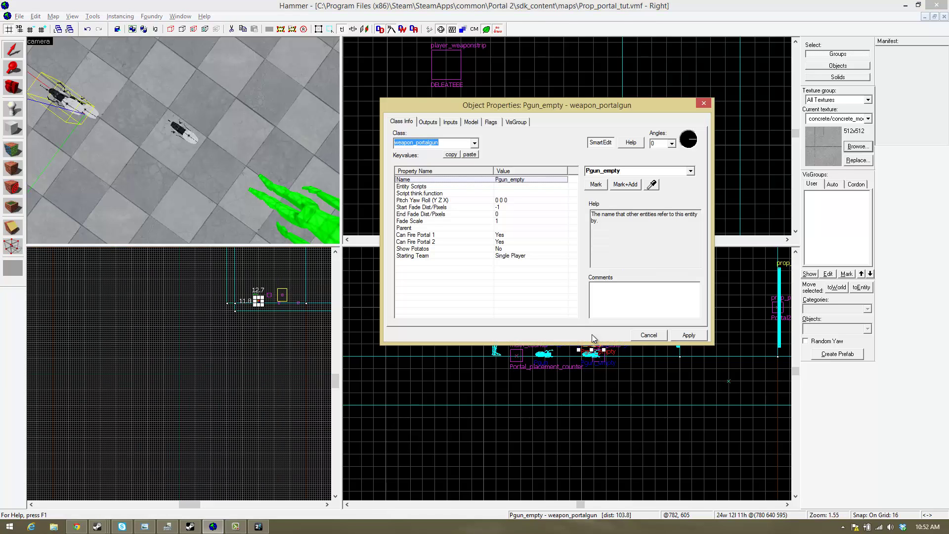
text(templa)
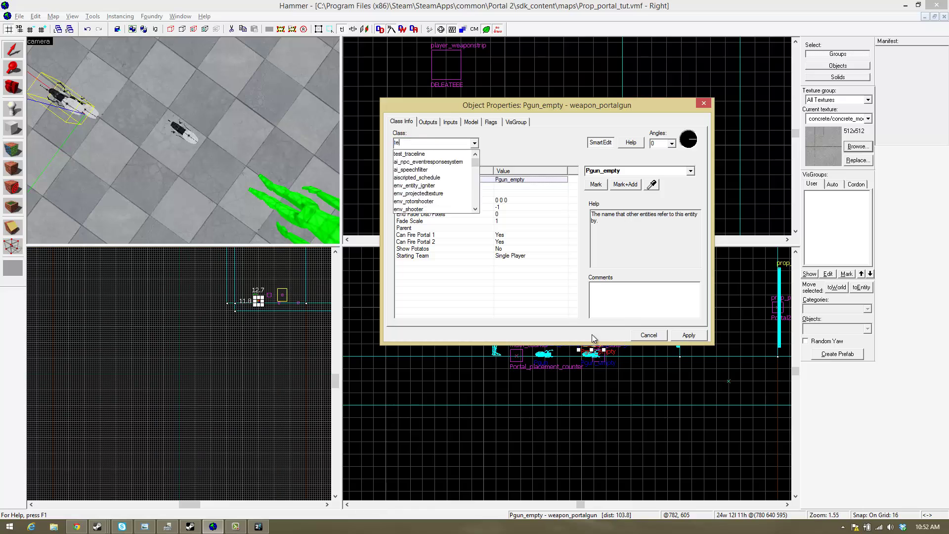
key(Down)
key(Down)
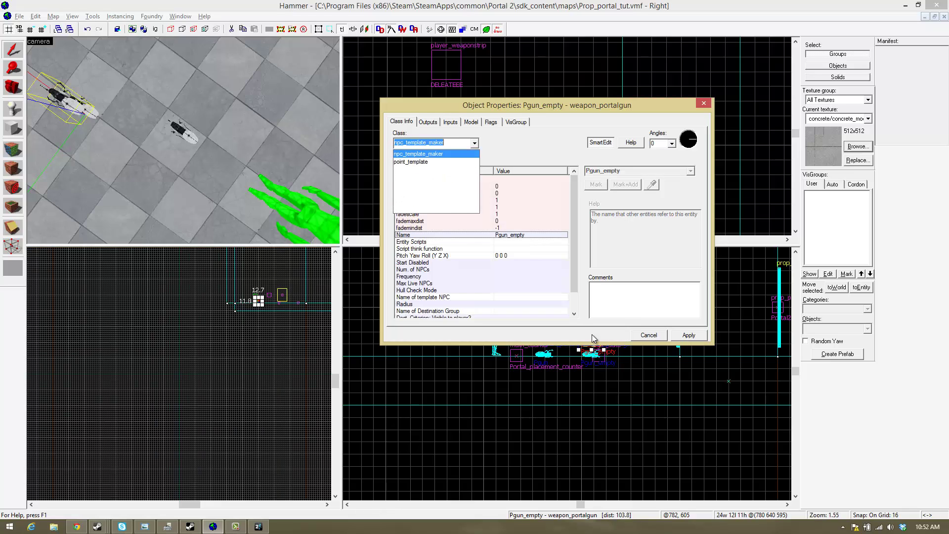
key(Return)
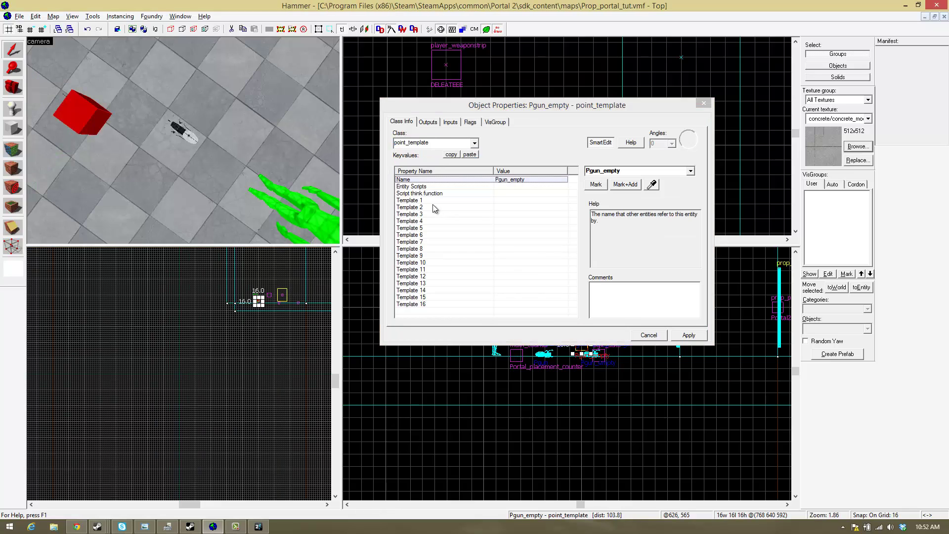
- Pick the Pgun_empty portal gun on the floor as the point_template's Template 1 and close its properties
key(z)
key(d)
key(z)
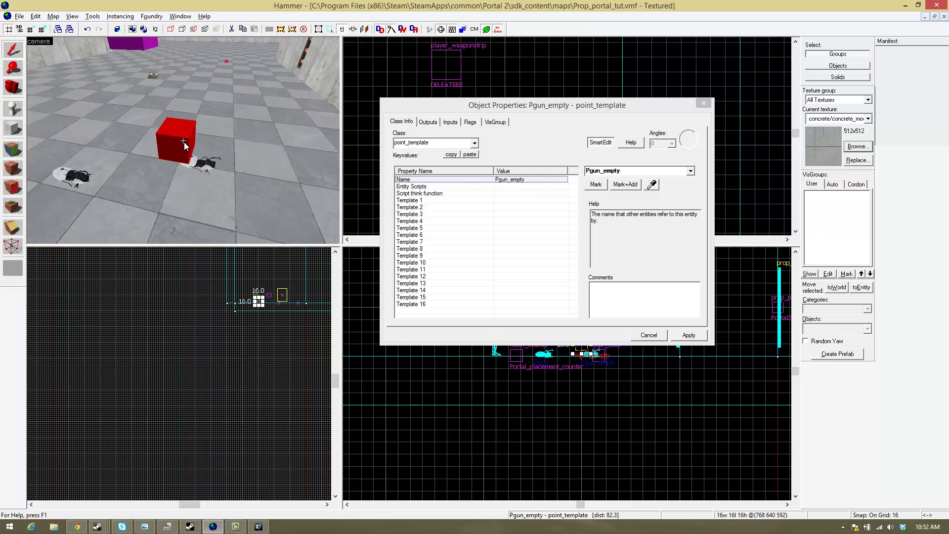
click(423, 202)
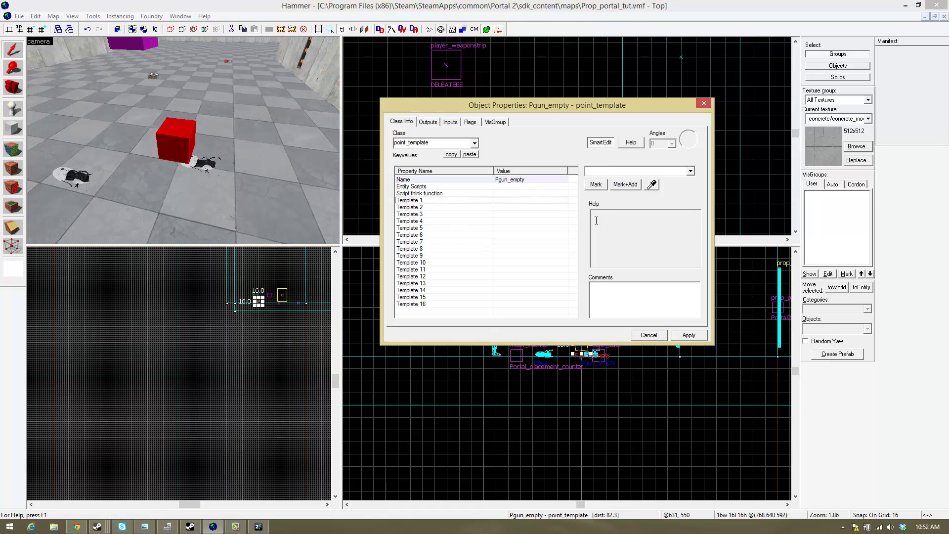
click(653, 185)
click(204, 161)
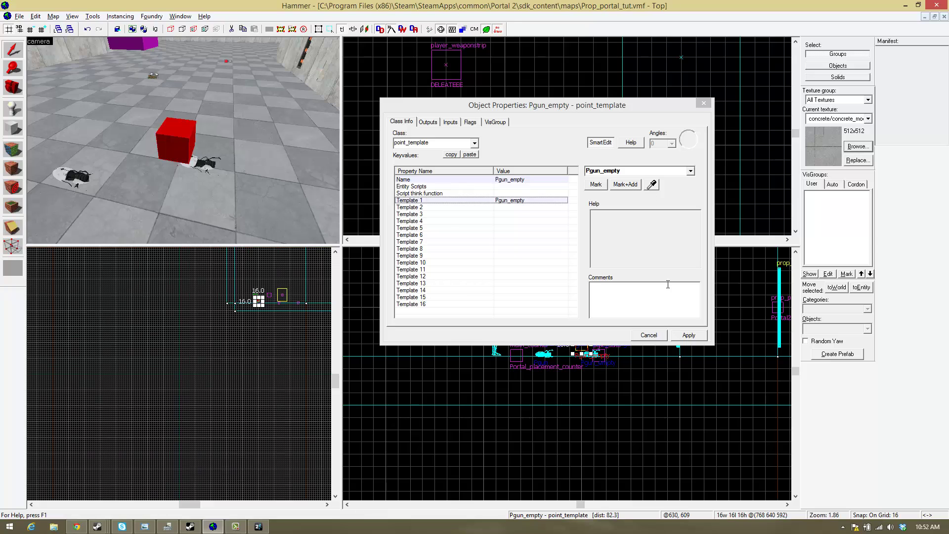
click(703, 106)
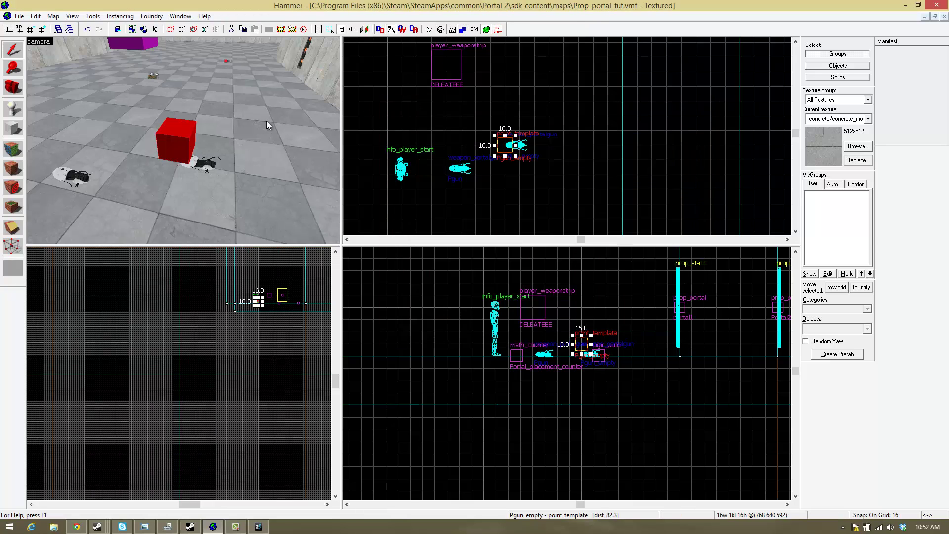
- Duplicate the point_template diagonally beside the original and change the copy's class to env_entity_maker
shift+drag(501, 141, 543, 107)
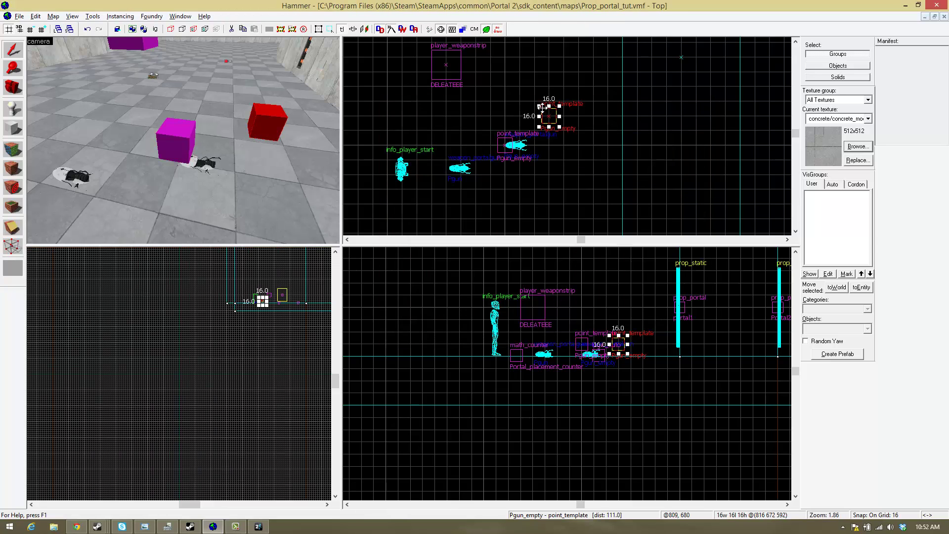
double_click(541, 108)
text(entity)
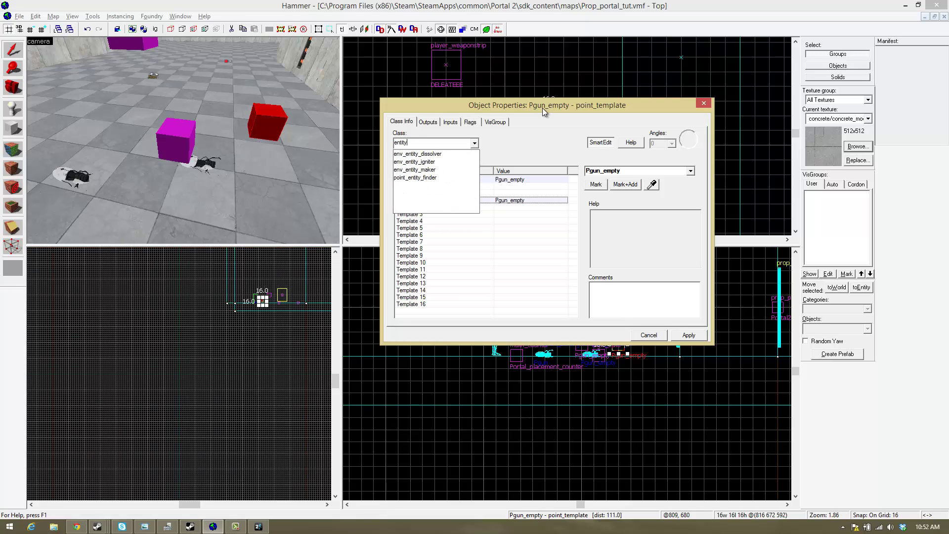
text(_maker)
key(Return)
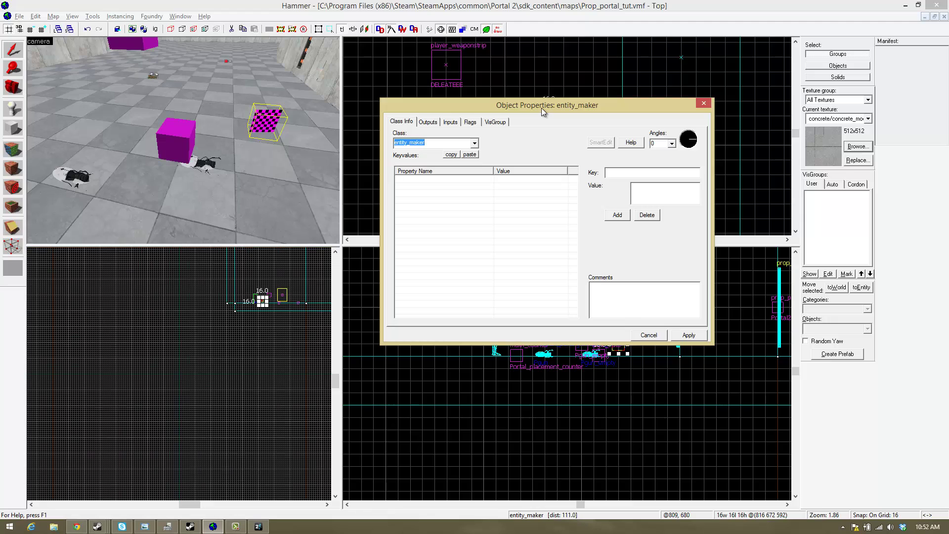
text(entity)
key(Down)
key(Down)
key(Down)
key(Down)
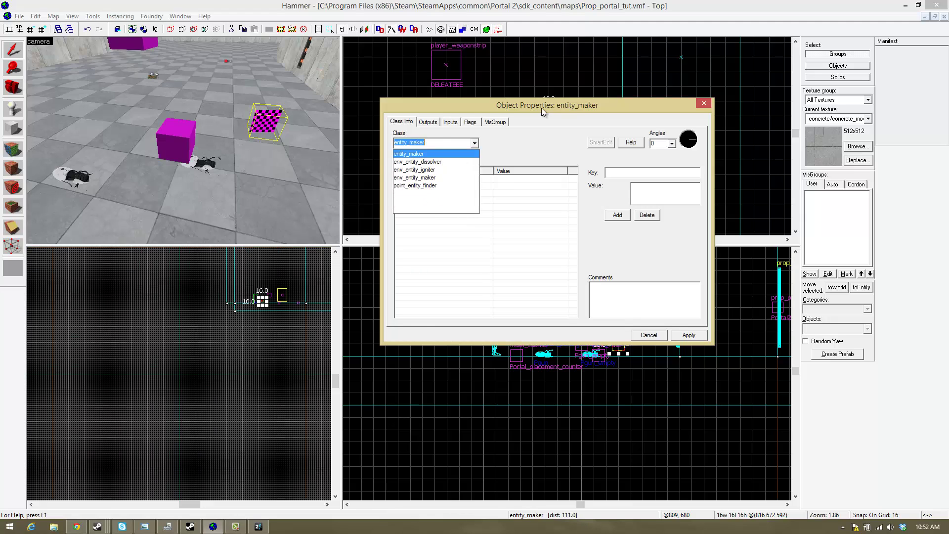
key(Return)
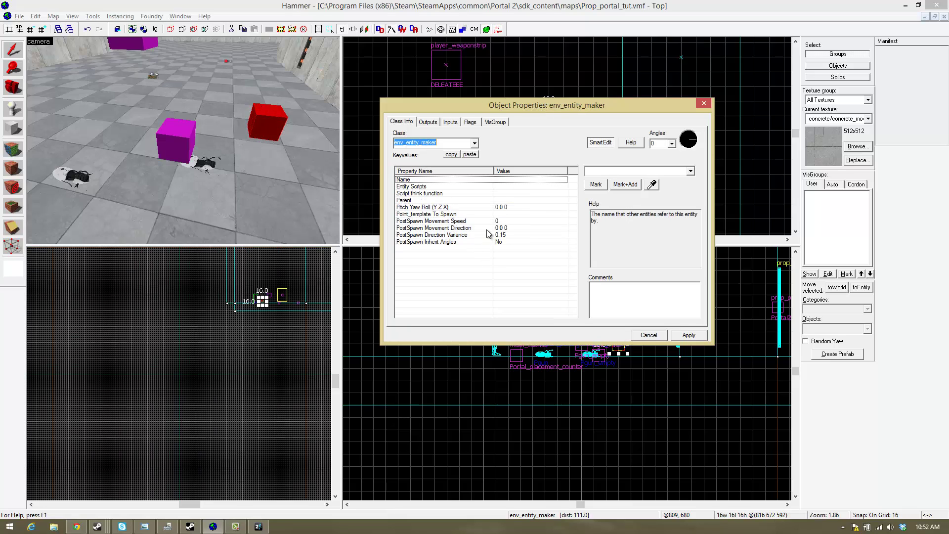
- Set the env_entity_maker's Point_template To Spawn to Pgun_empty_template
click(494, 215)
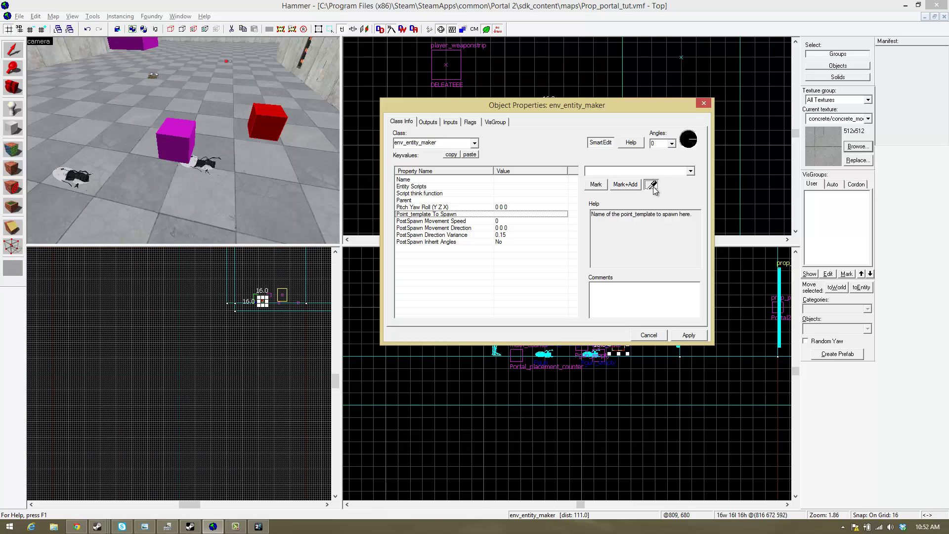
click(652, 185)
click(174, 132)
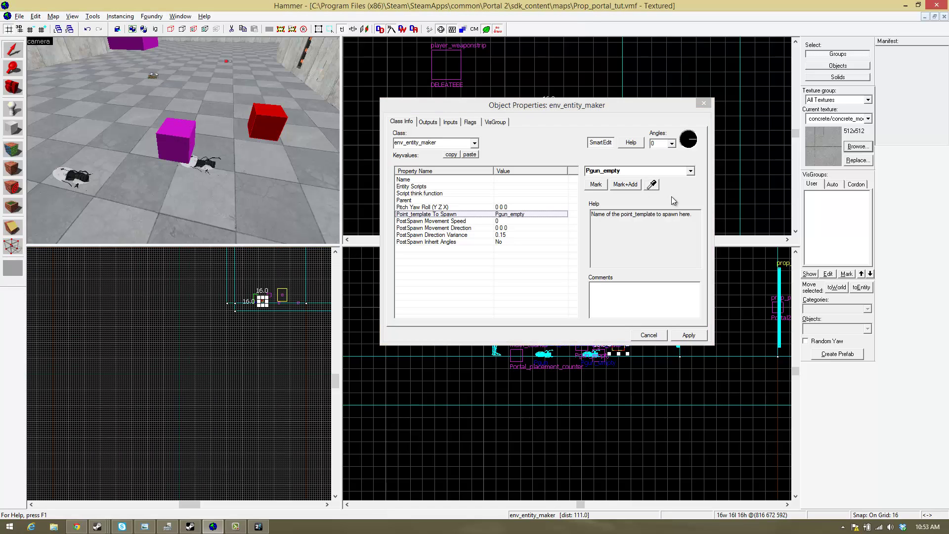
click(660, 171)
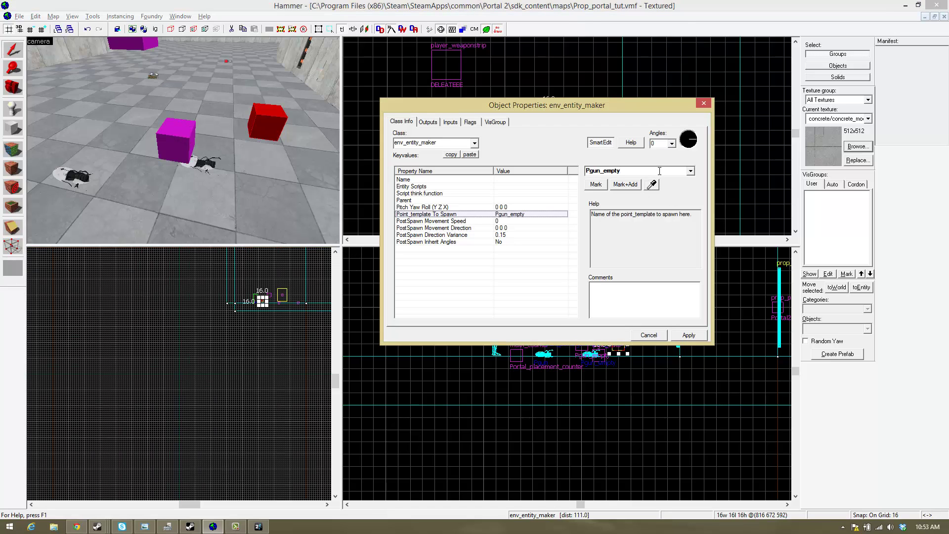
text(_e)
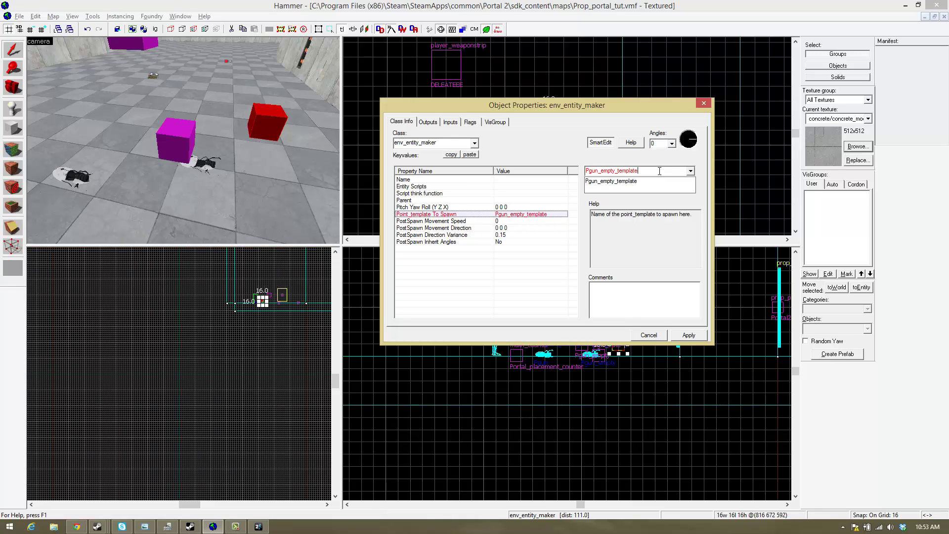
- Rename the point_template as Pgun_empty_template
click(170, 138)
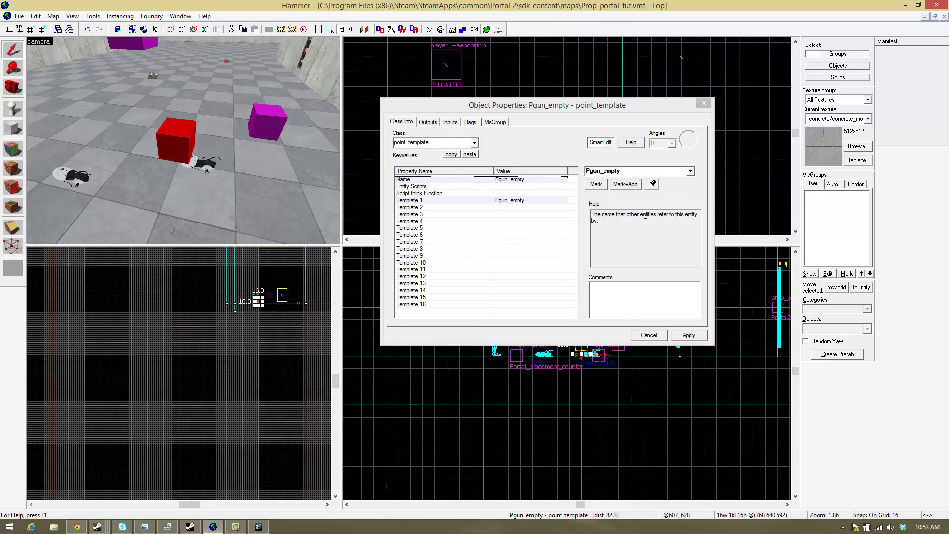
click(642, 170)
text(_template)
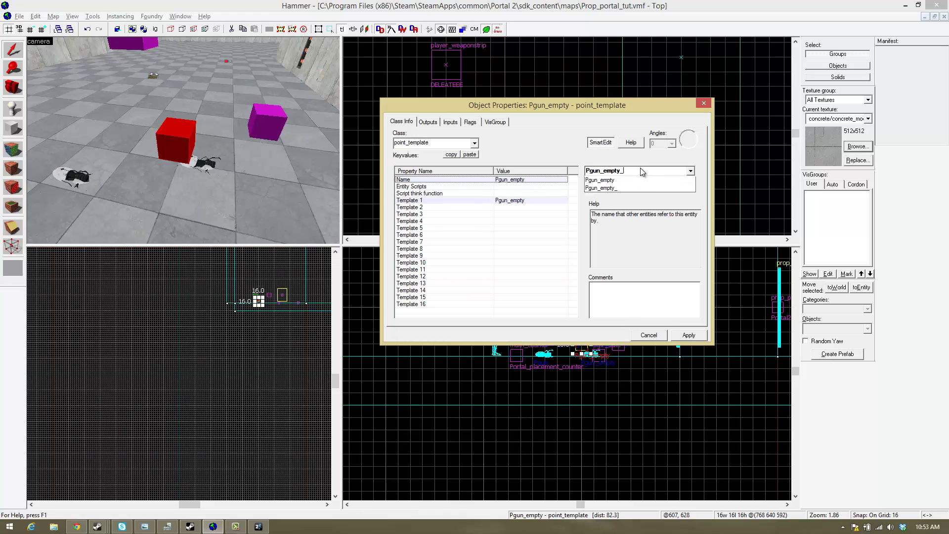
key(Return)
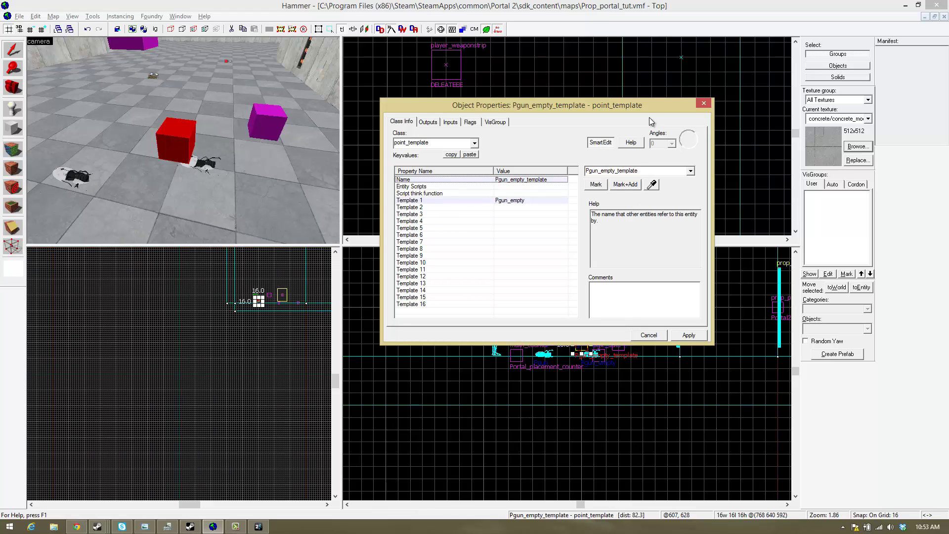
- Check the env_entity_maker's Point_template To Spawn value and name the entity Empty_portalgun
click(290, 156)
click(276, 132)
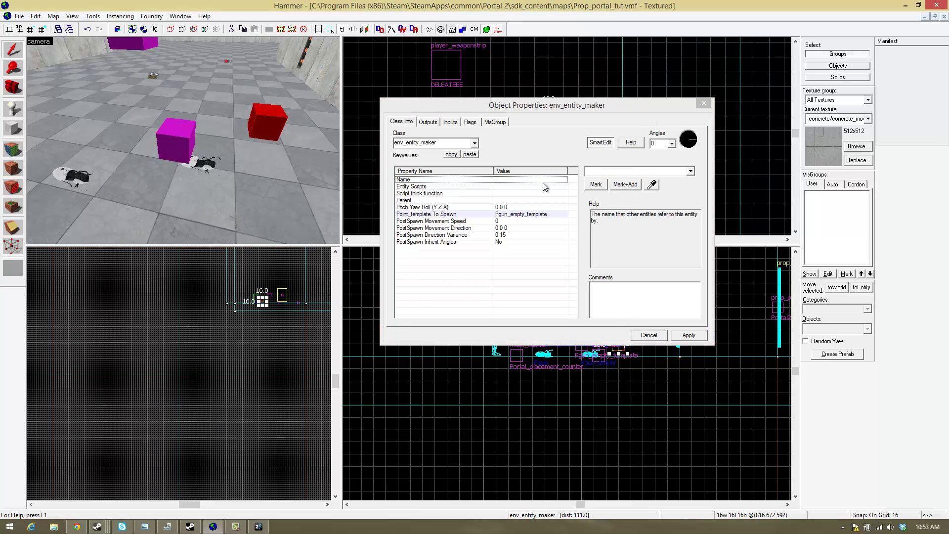
click(552, 214)
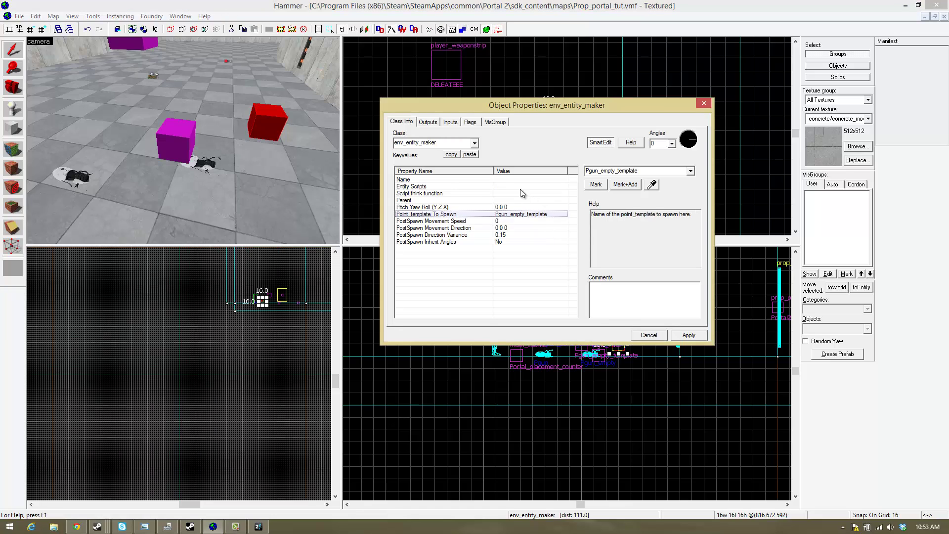
click(537, 180)
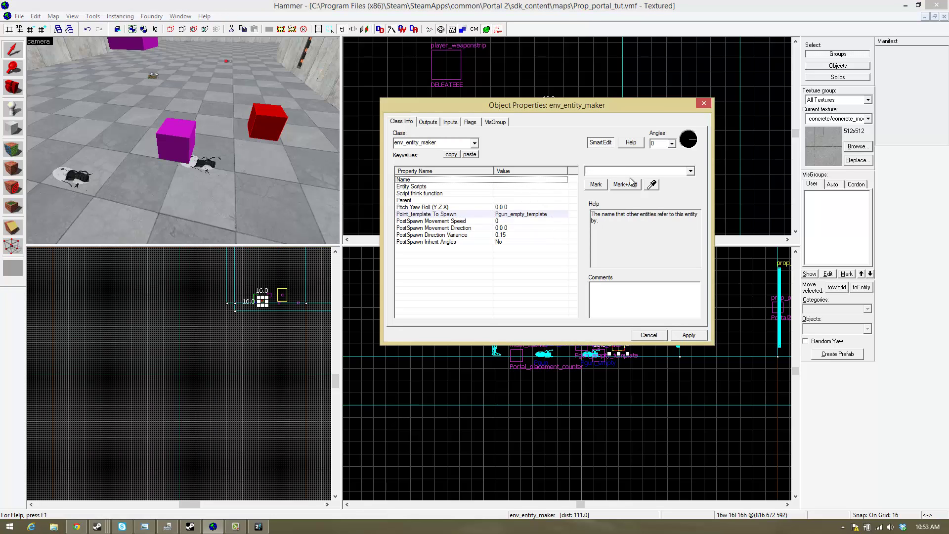
text(C)
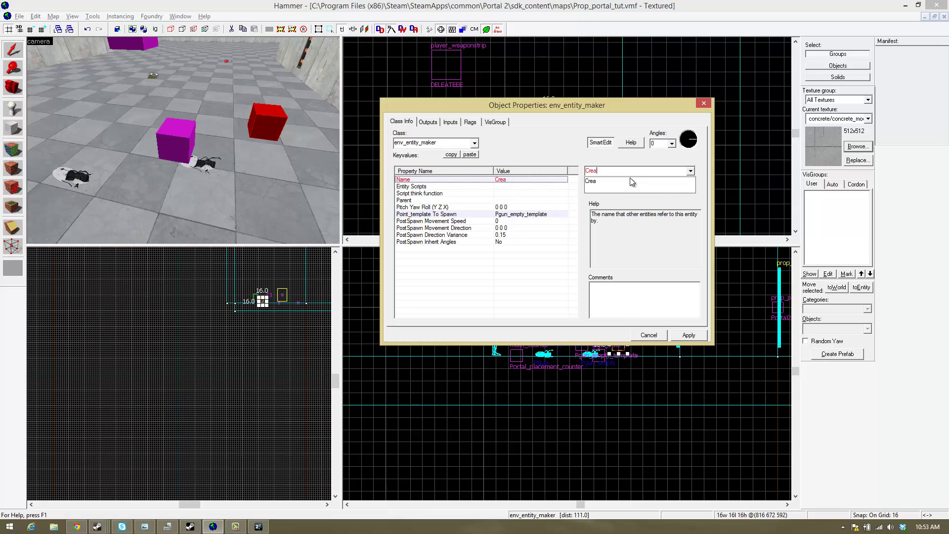
key(BackSpace)
text(Empty_portalgun)
key(Return)
click(232, 5)
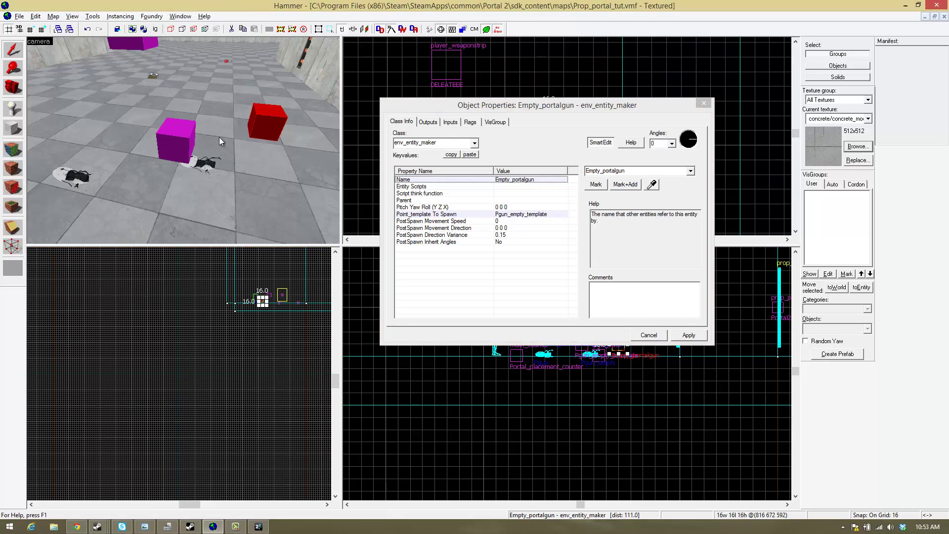
click(183, 145)
click(204, 159)
click(268, 125)
- Bring up the outputs of the Portal_placement_counter math_counter and duplicate its OnHitMax output
key(z)
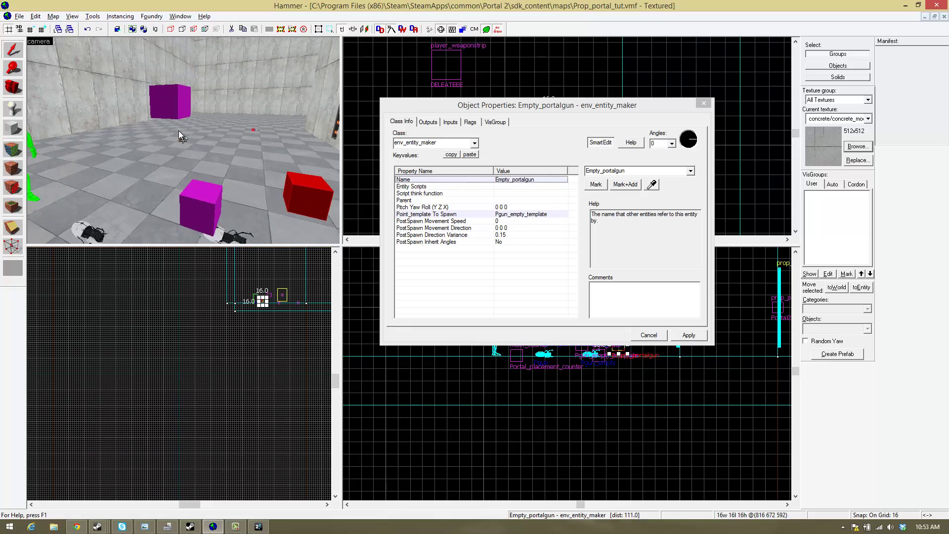
key(z)
click(180, 109)
click(428, 122)
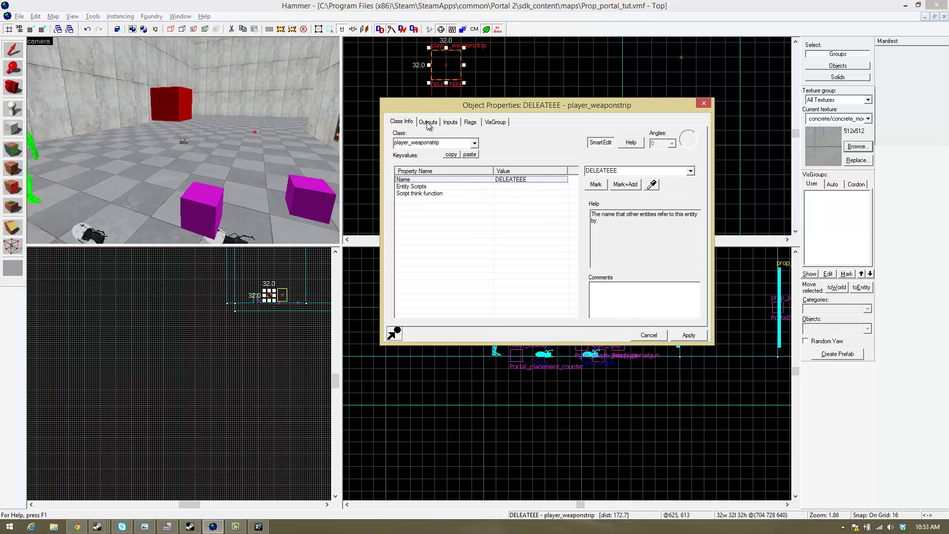
click(183, 143)
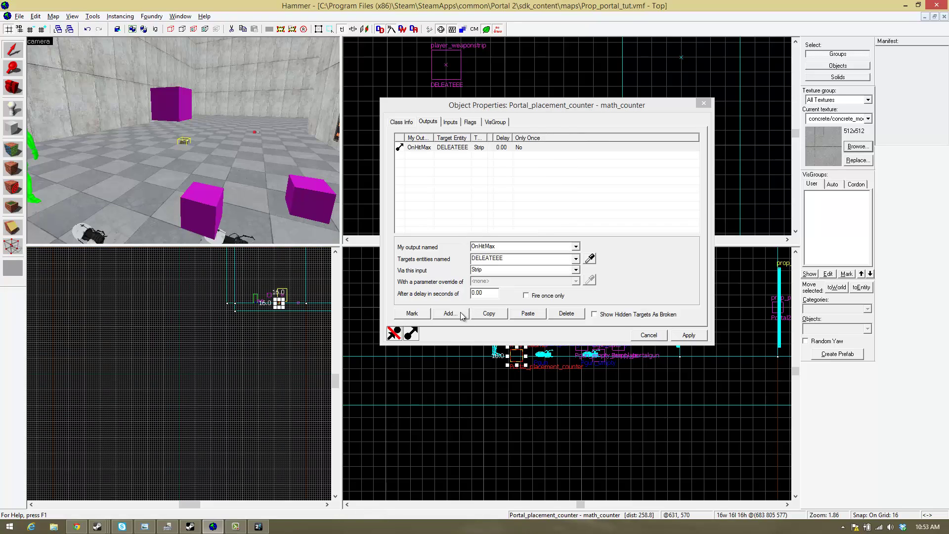
click(526, 313)
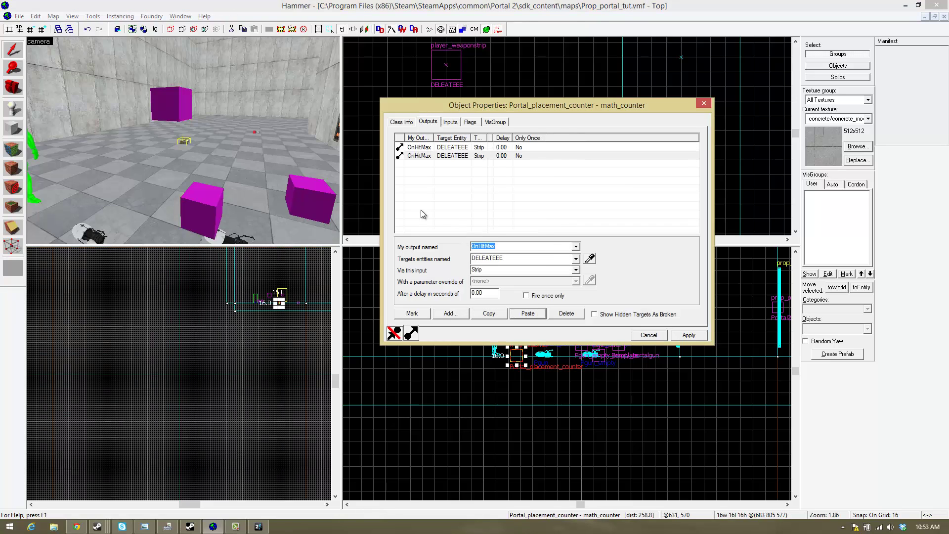
- Retarget the duplicated OnHitMax output to the Empty_portalgun env_entity_maker
key(z)
key(z)
click(592, 259)
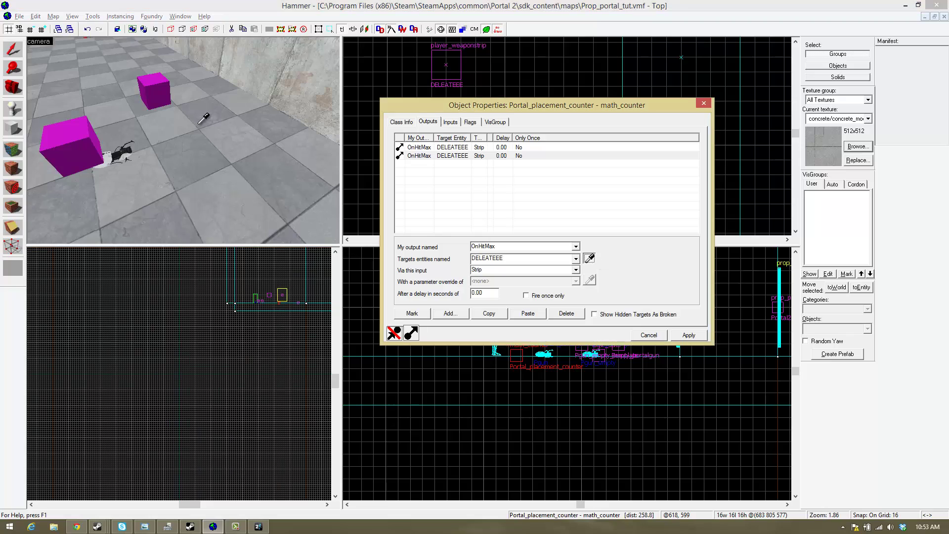
click(157, 87)
- Set the Empty_portalgun output's input to ForceSpawnAtEntityOrigin with a parameter override of !player
click(576, 271)
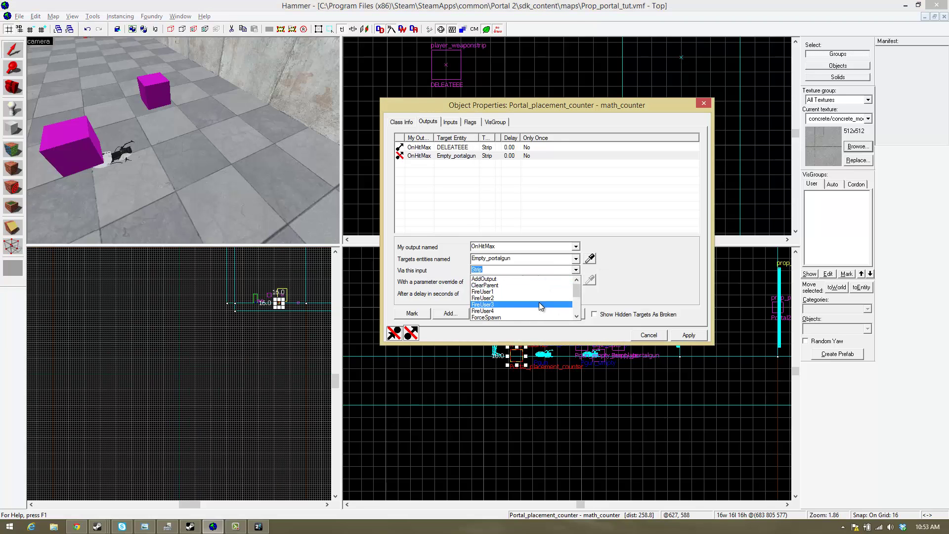
scroll(538, 301, down, 3)
scroll(527, 294, up, 1)
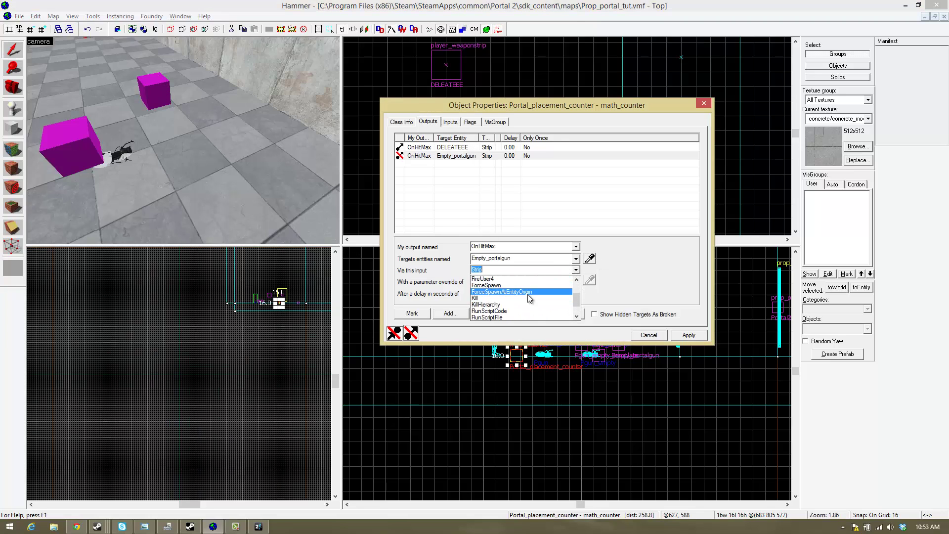
click(528, 294)
click(514, 282)
text(!player)
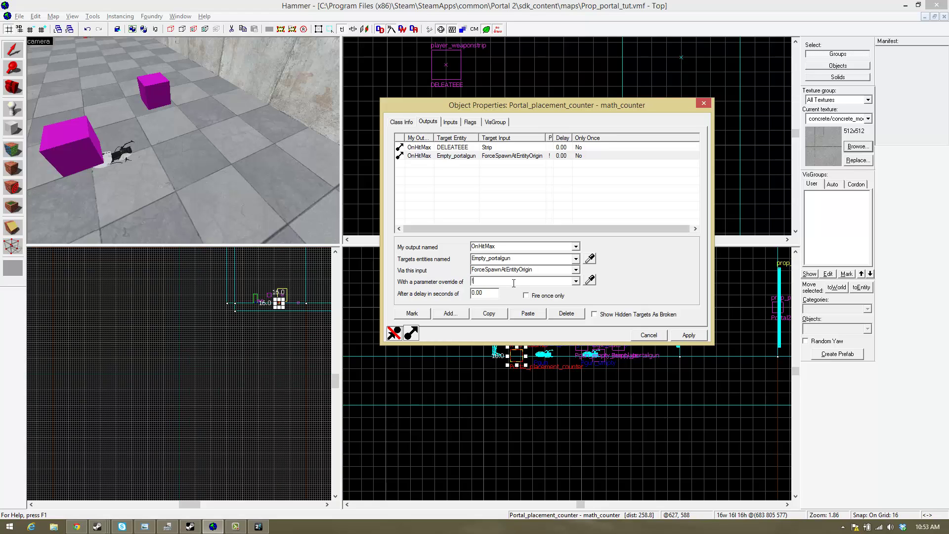
- Commit the !player parameter override and bring up the properties of the Pgun_empty weapon_portalgun
key(Return)
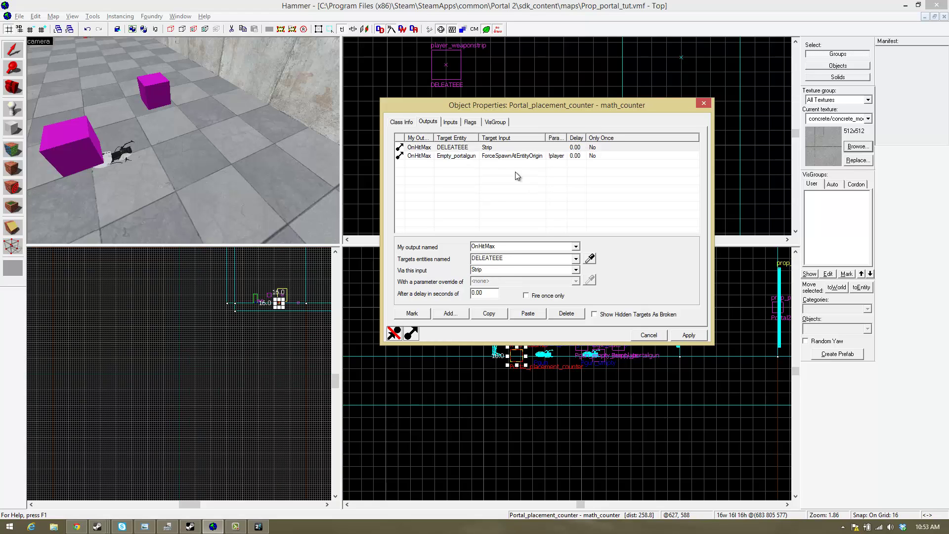
key(z)
key(s)
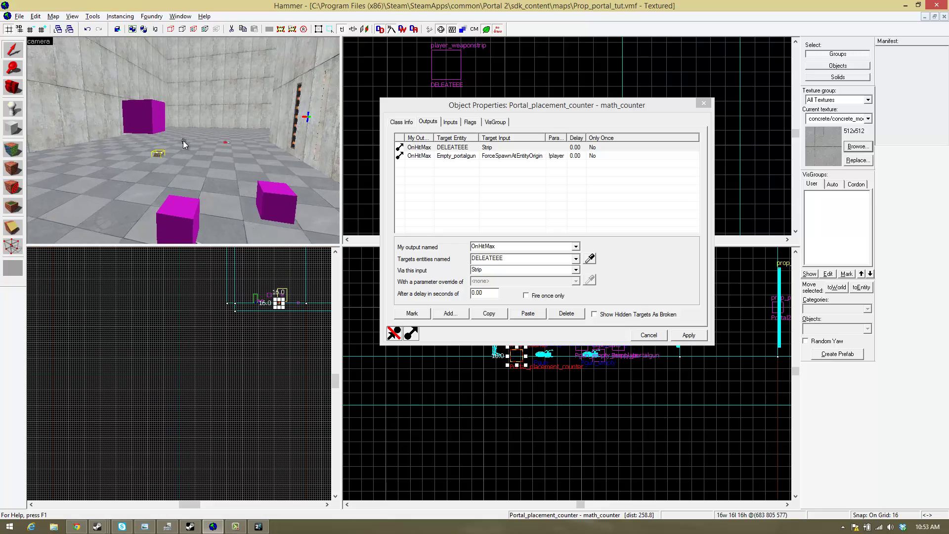
key(d)
key(a)
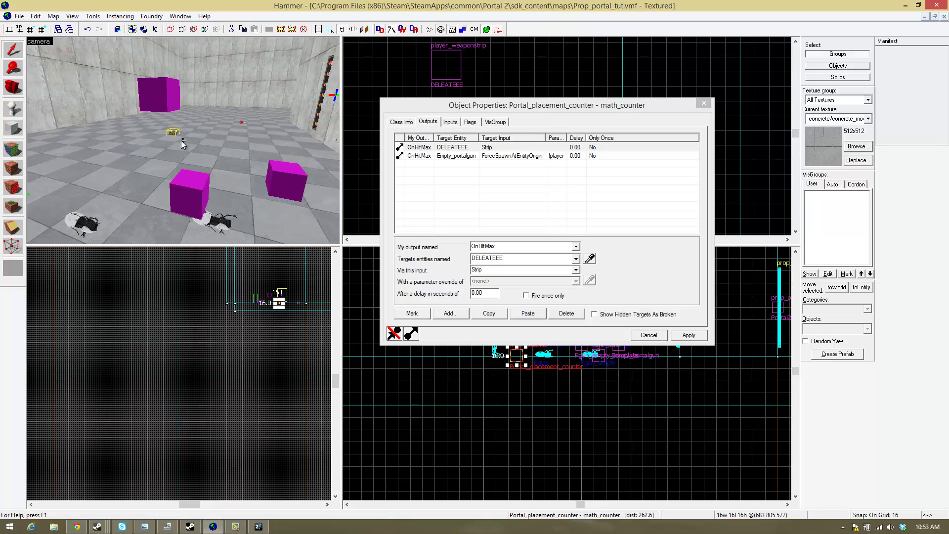
key(w)
key(s)
key(z)
click(192, 137)
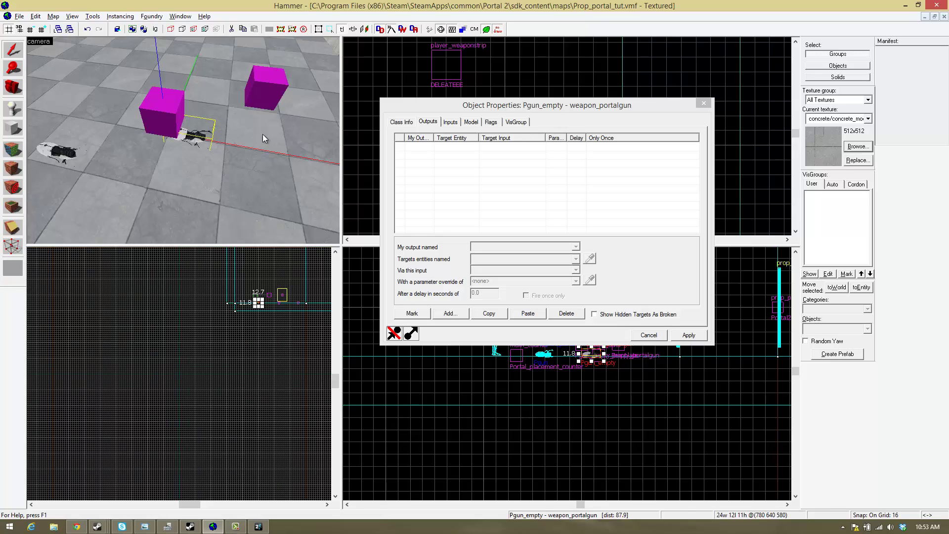
- Set both Can Fire Portal 1 and Can Fire Portal 2 to No for the Pgun_empty weapon_portalgun and apply
click(401, 122)
click(509, 242)
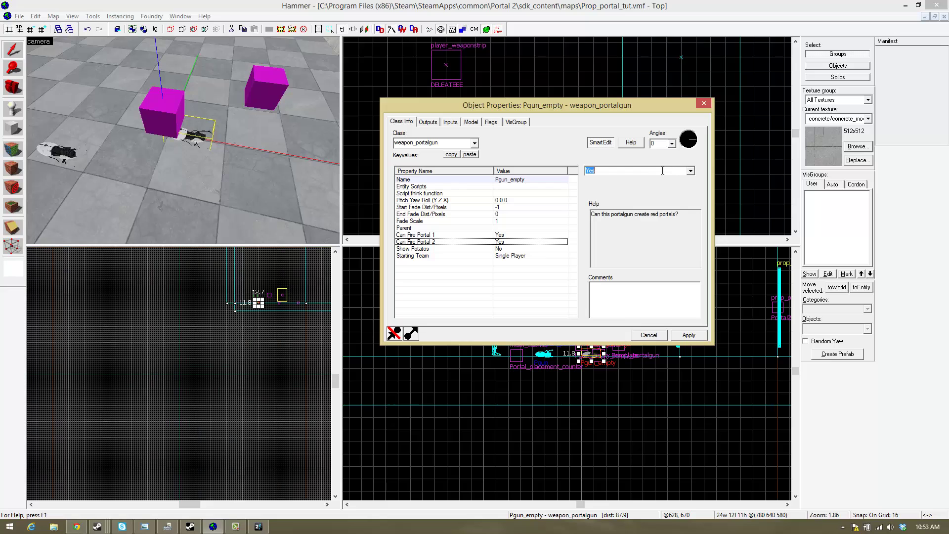
scroll(589, 198, up, 1)
click(512, 235)
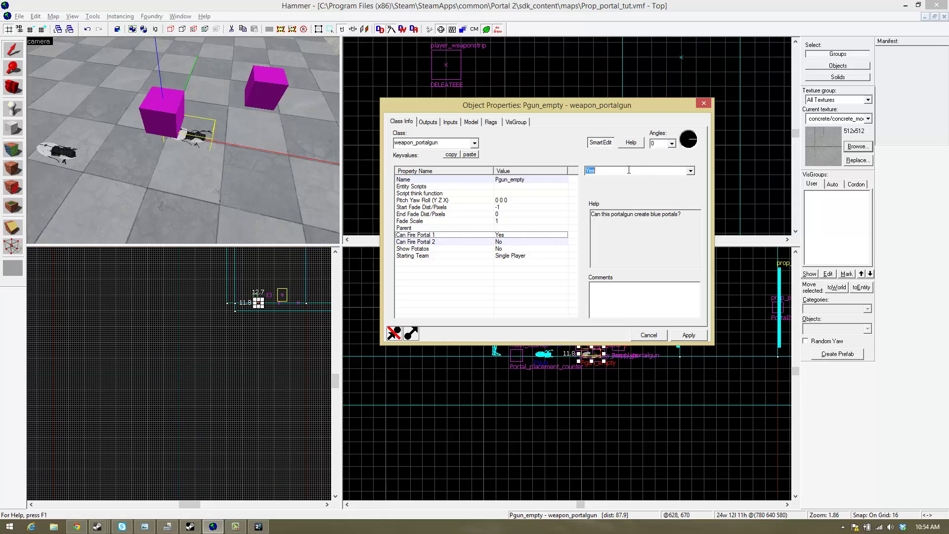
key(Down)
click(688, 334)
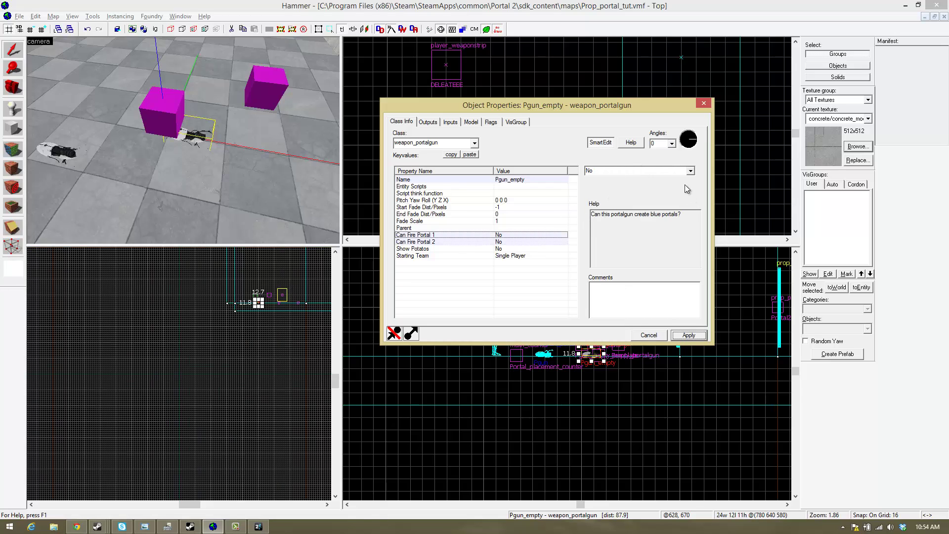
click(704, 104)
- Review the properties of the Pgun_empty portal gun and the Empty_portalgun env_entity_maker
key(z)
key(z)
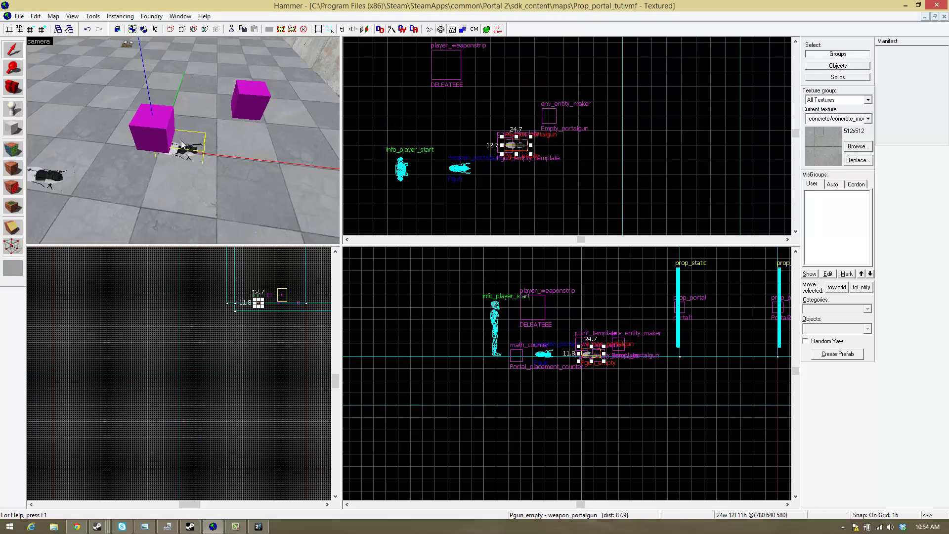
click(181, 144)
click(181, 148)
click(160, 137)
key(z)
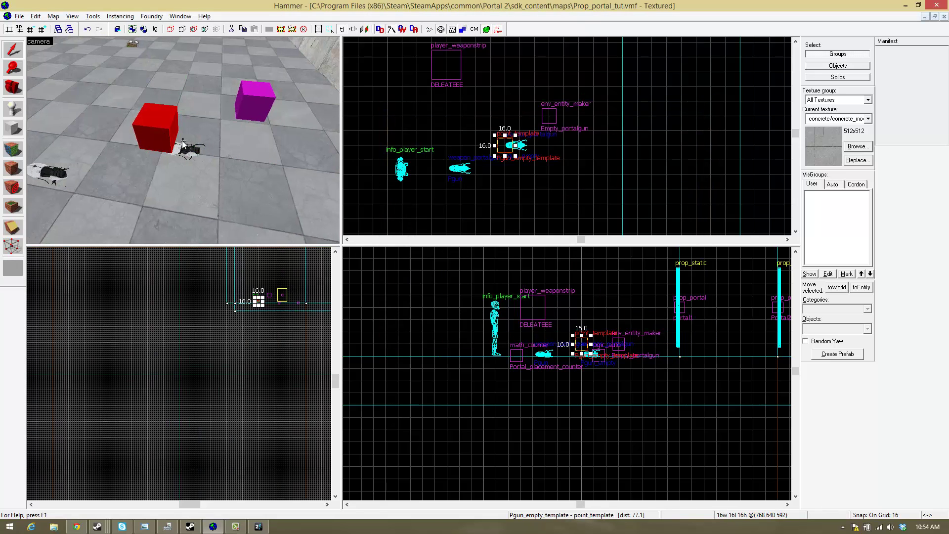
key(alt+Return)
click(189, 152)
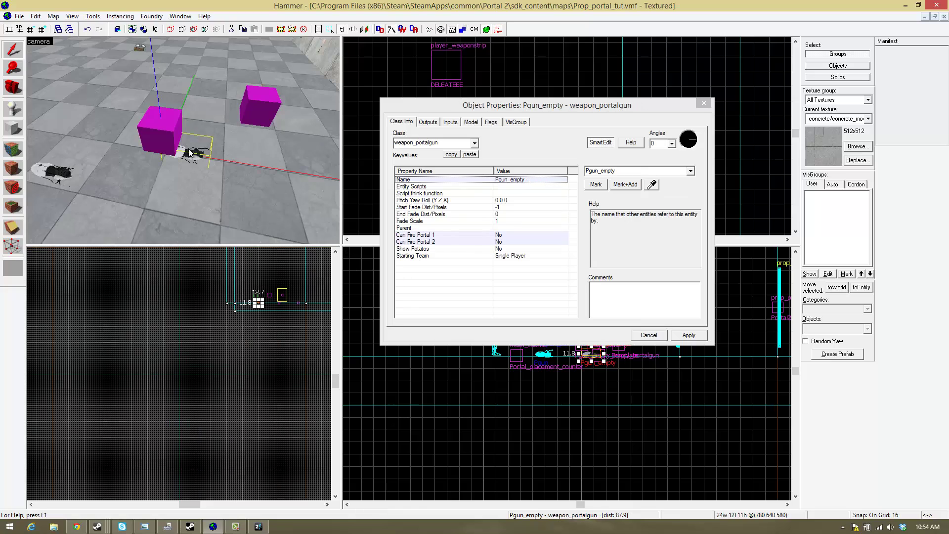
click(266, 108)
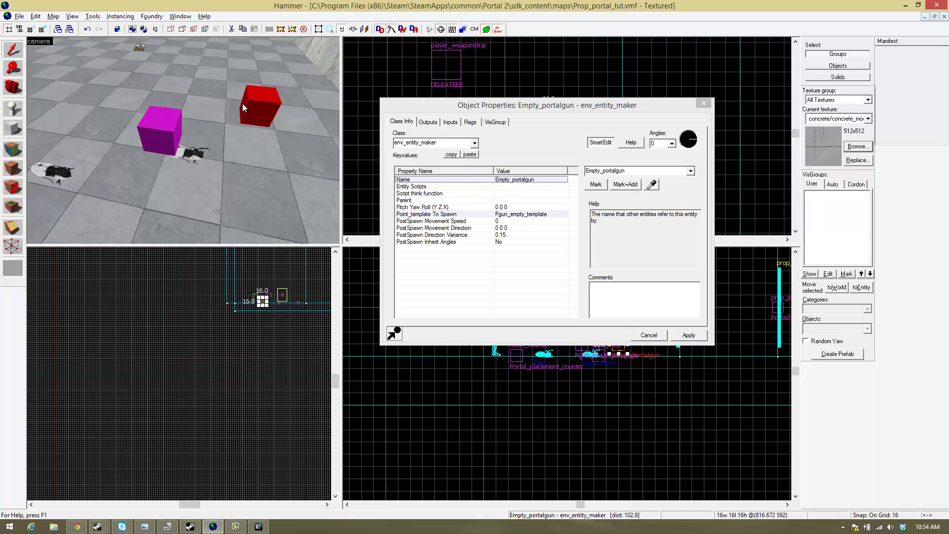
- Check the Pgun_empty_template point_template's Template 1 value against the portal gun's name and close the object properties
key(z)
key(w)
key(d)
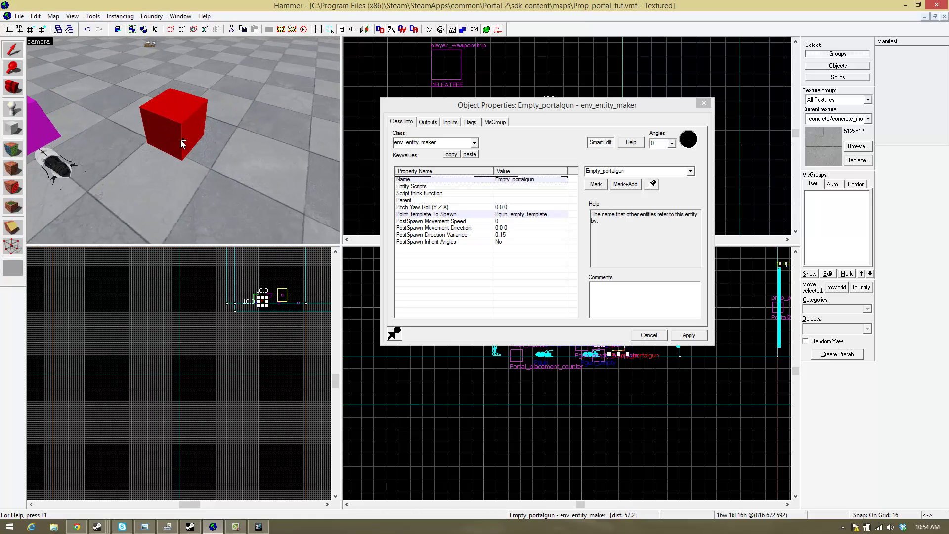
key(z)
click(153, 112)
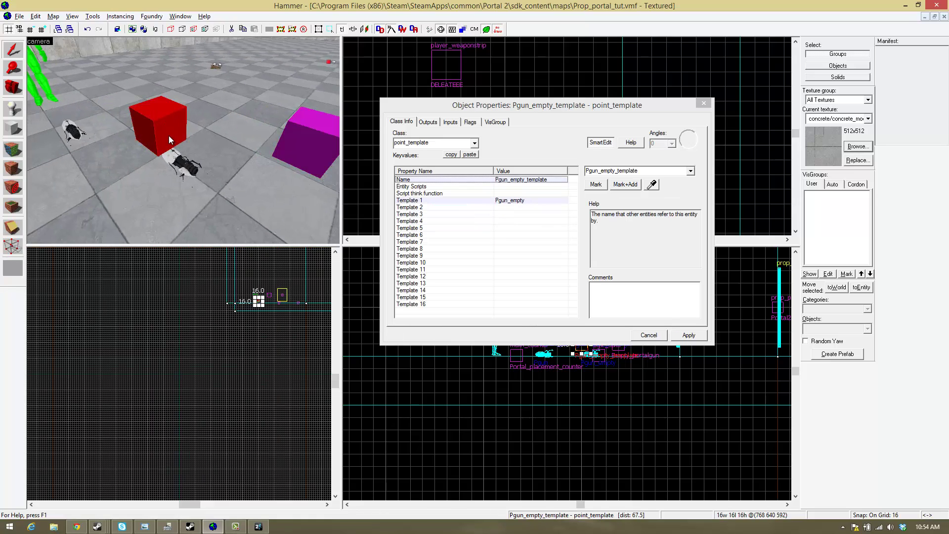
click(177, 148)
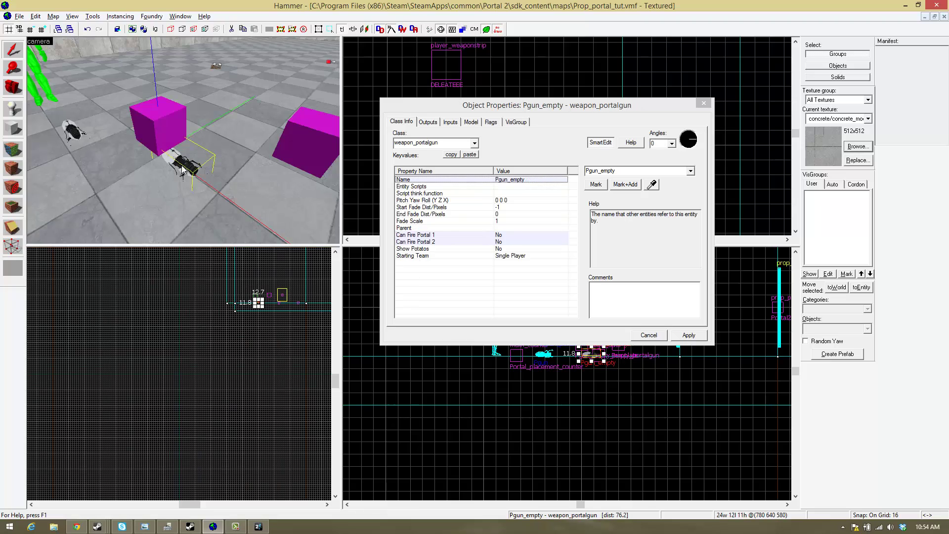
click(161, 123)
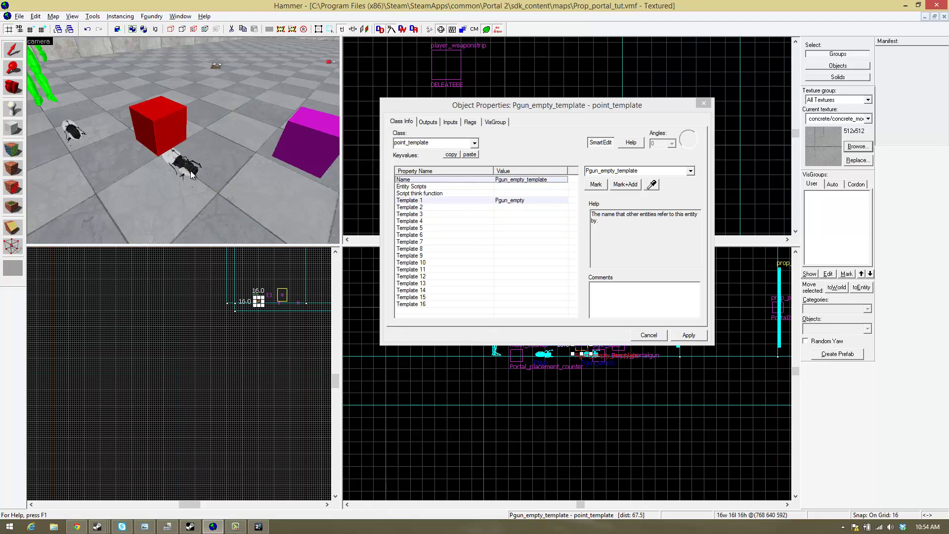
click(191, 170)
click(162, 104)
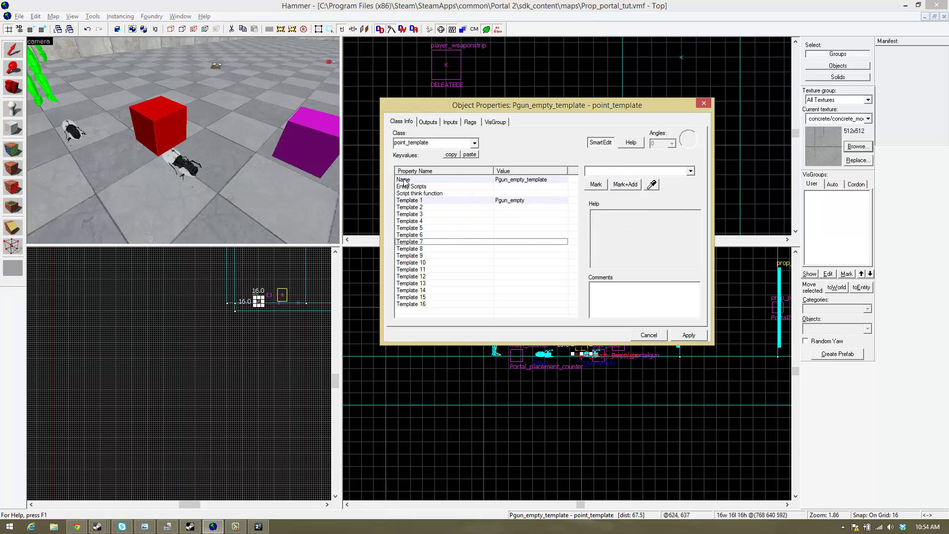
click(413, 202)
click(245, 161)
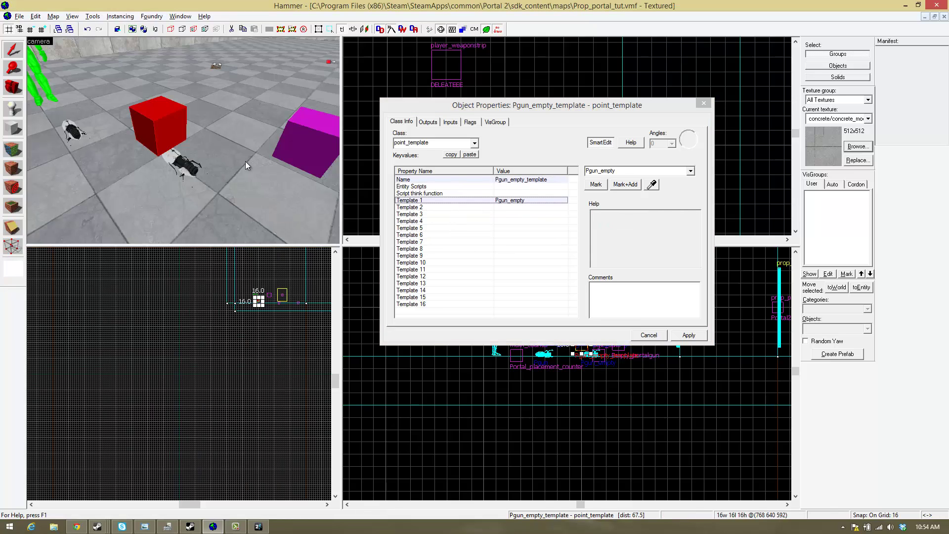
click(177, 163)
click(164, 124)
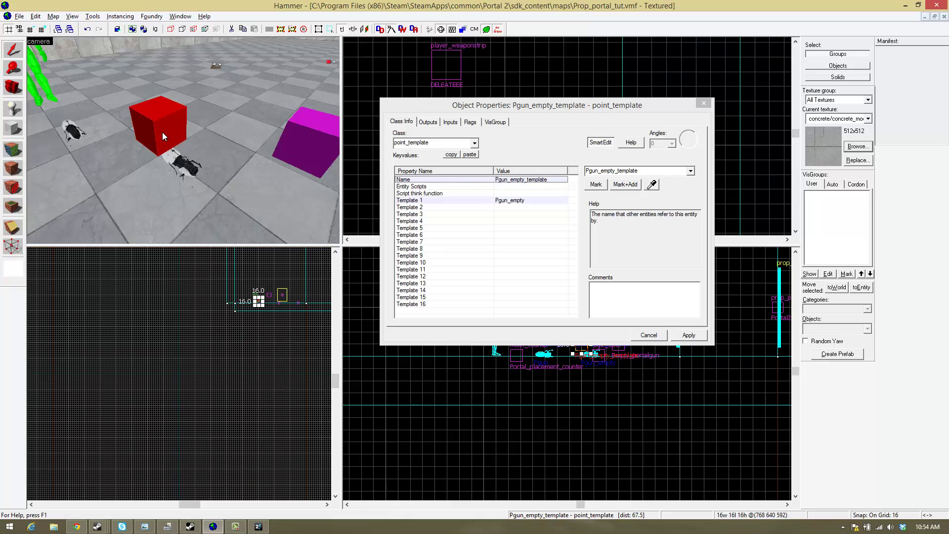
click(191, 171)
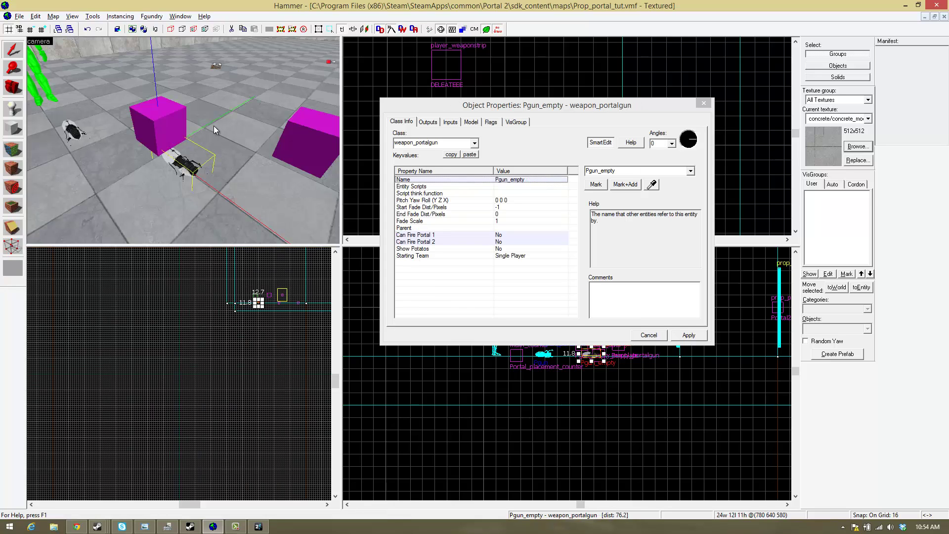
click(221, 124)
key(z)
key(a)
key(z)
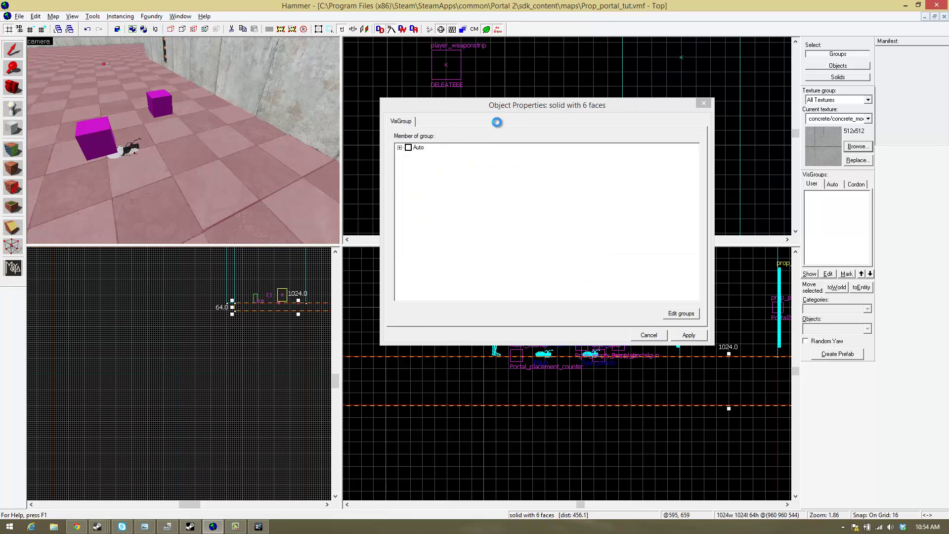
click(709, 102)
key(z)
key(a)
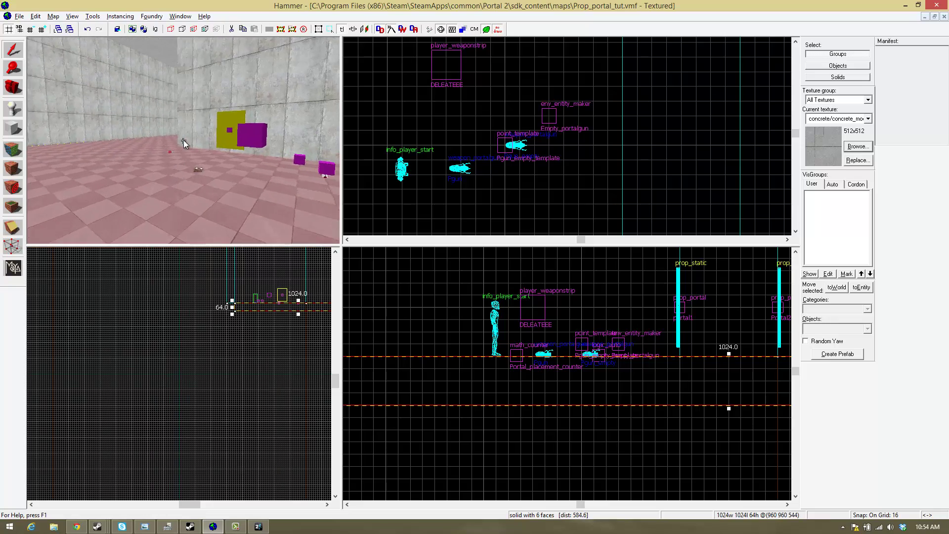
key(a)
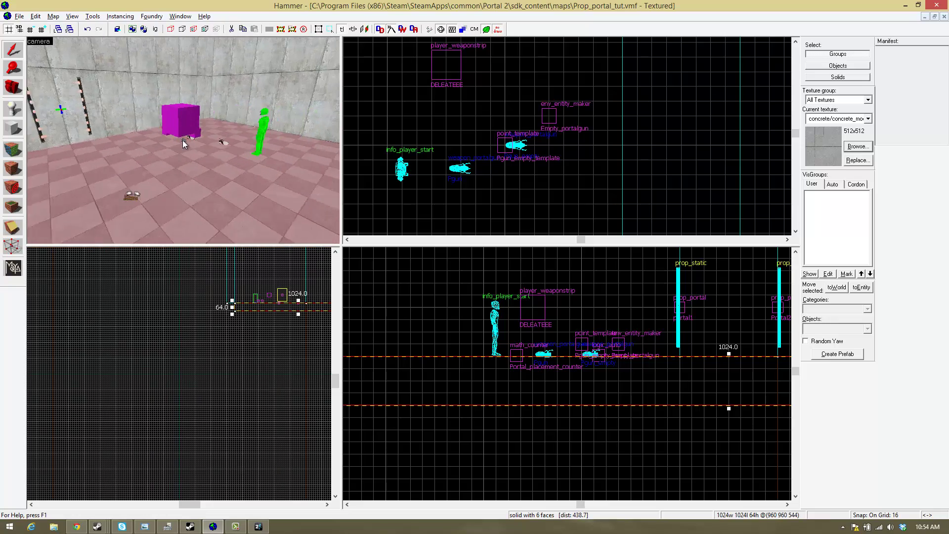
key(d)
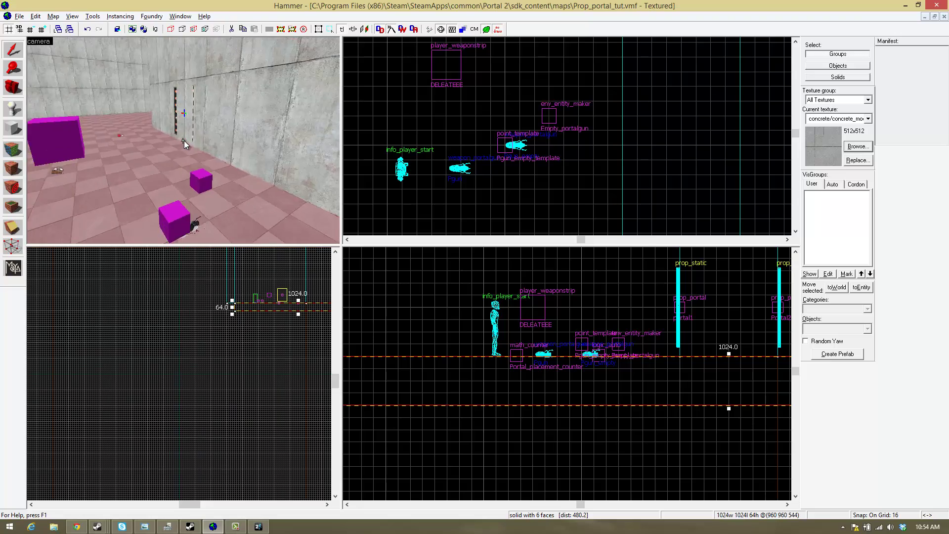
key(a)
key(z)
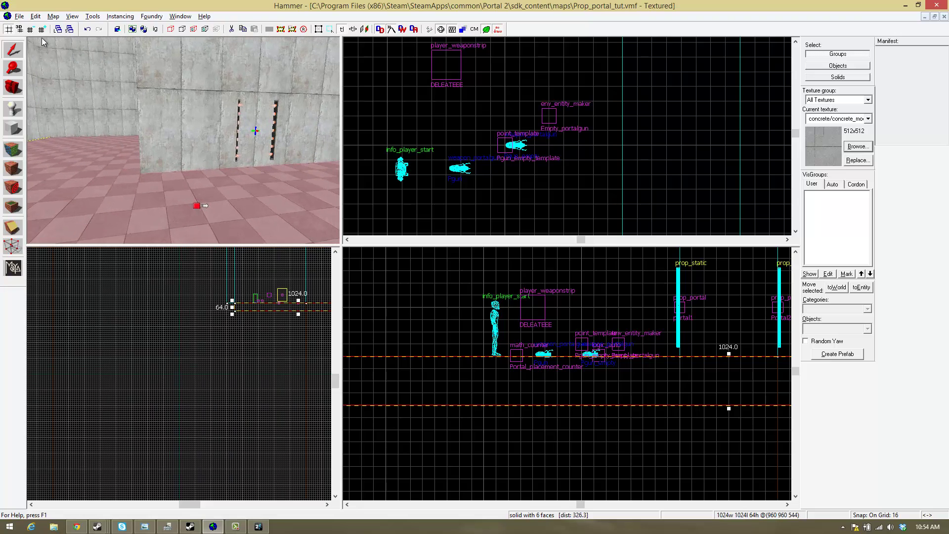
click(19, 16)
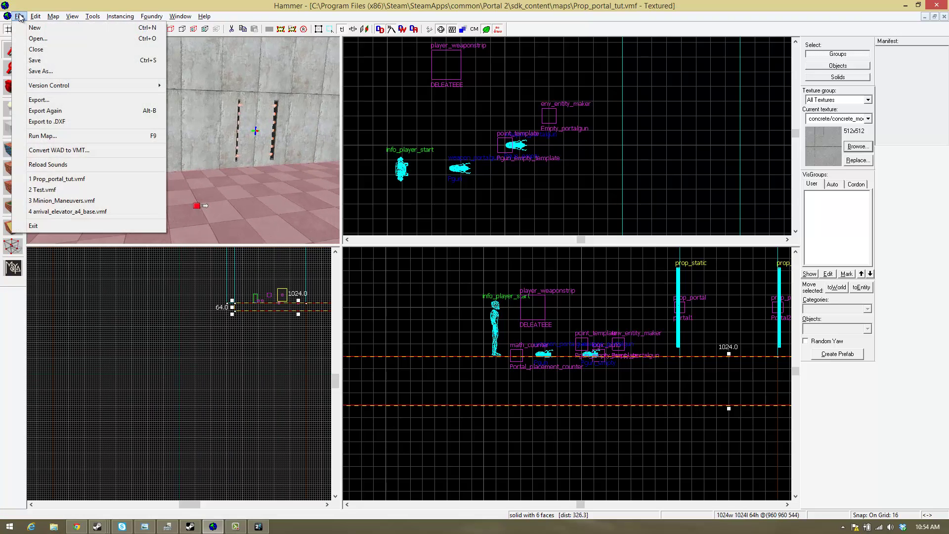
click(30, 121)
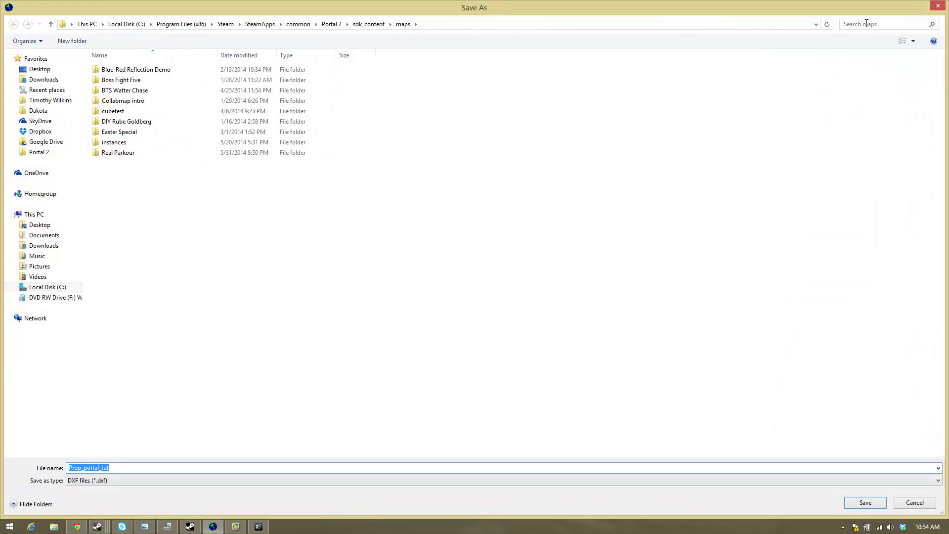
click(937, 6)
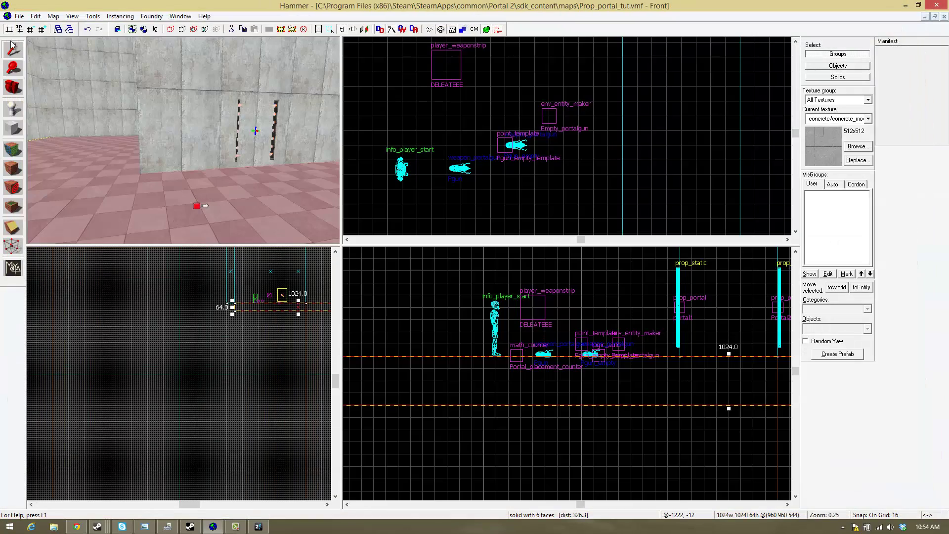
- Compile the map with BSP, VIS and RAD on Normal without running the game, and close the compile window
click(19, 16)
click(61, 131)
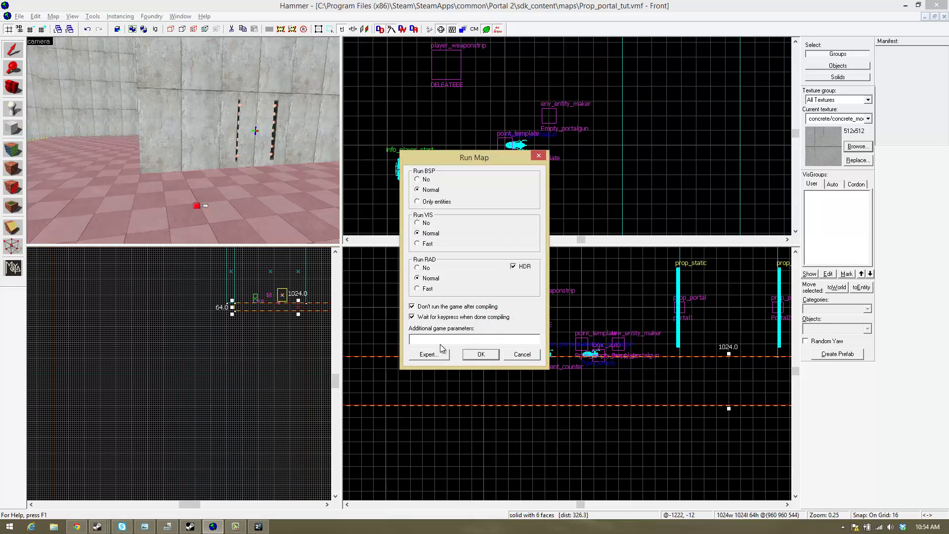
click(480, 355)
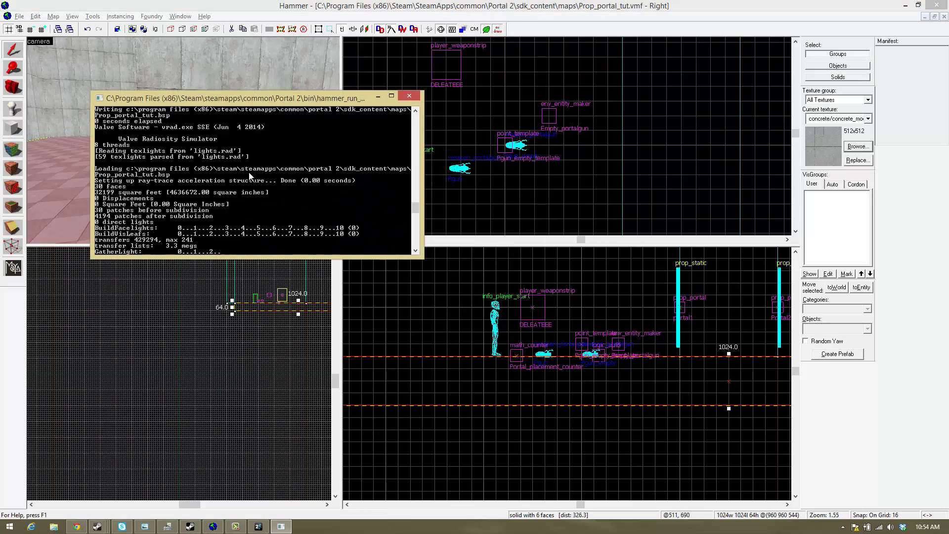
click(409, 95)
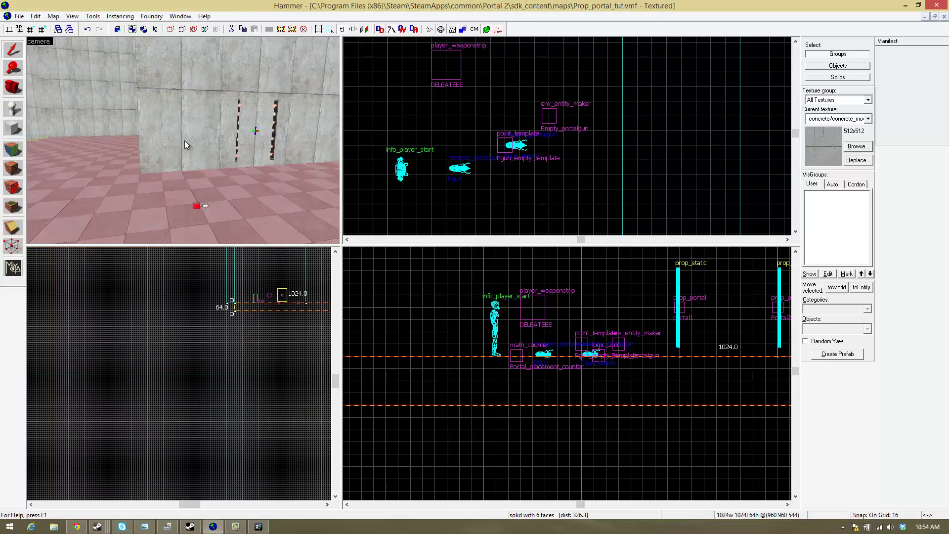
- Set the delay of the Portal_placement_counter's Empty_portalgun output to 0.05 seconds, apply it and close the properties
key(z)
double_click(205, 147)
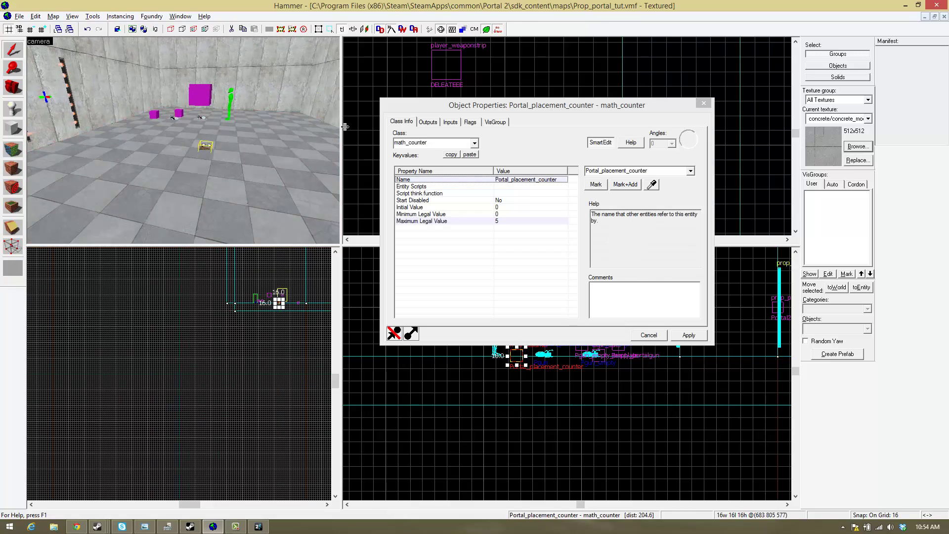
click(428, 122)
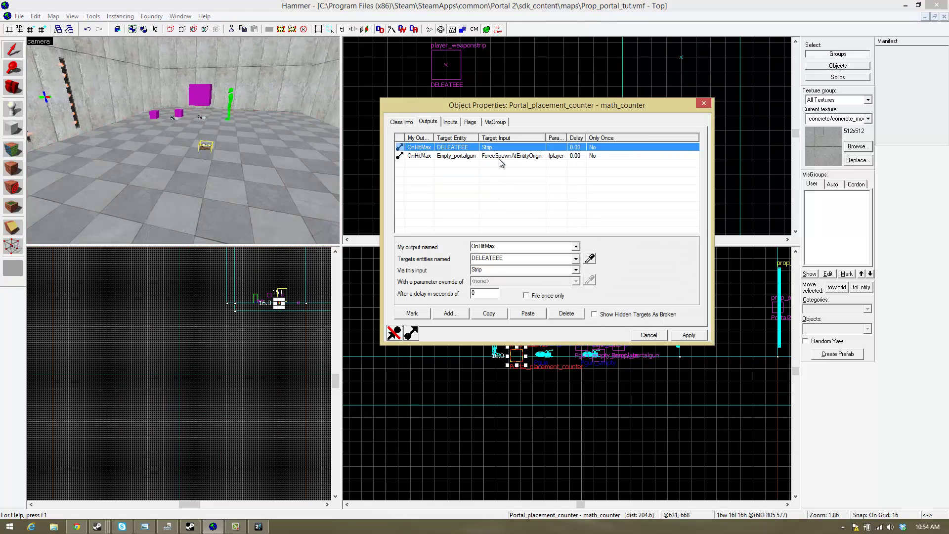
click(504, 158)
click(484, 294)
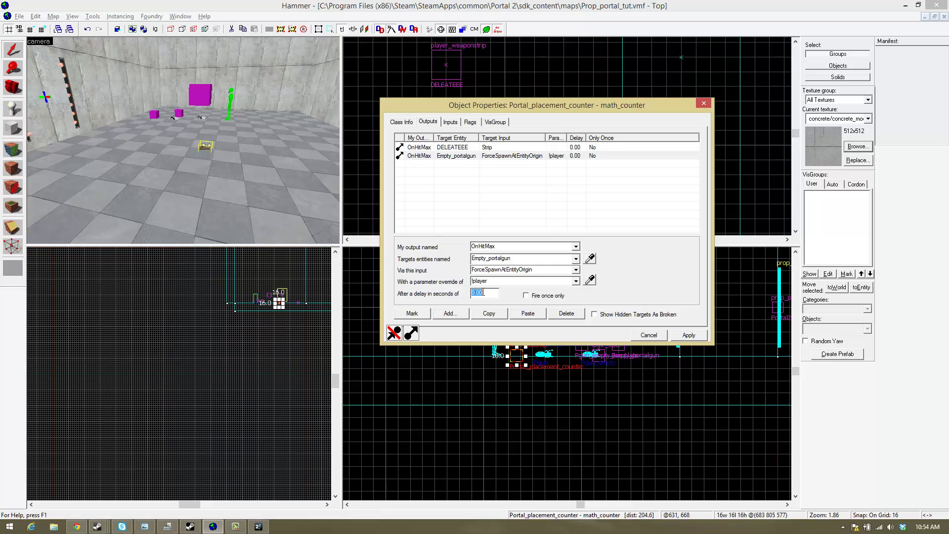
text(.05)
key(Return)
click(697, 340)
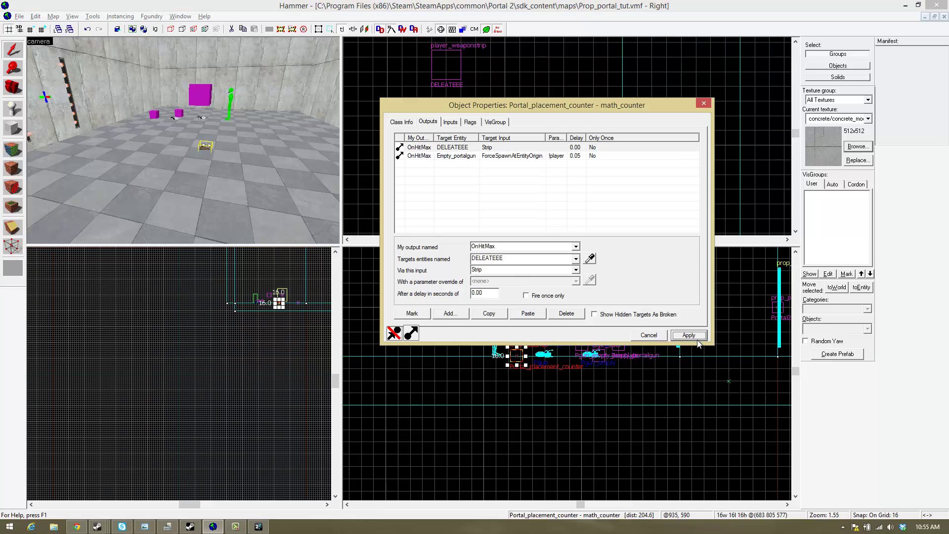
click(703, 104)
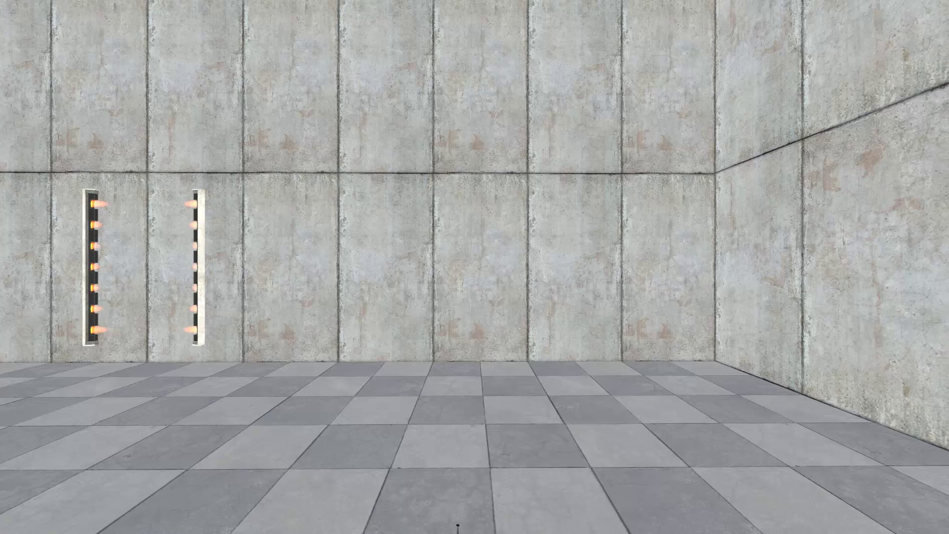
- Play-test the map by picking up the portal gun and placing portals of both colours on the walls
key(w)
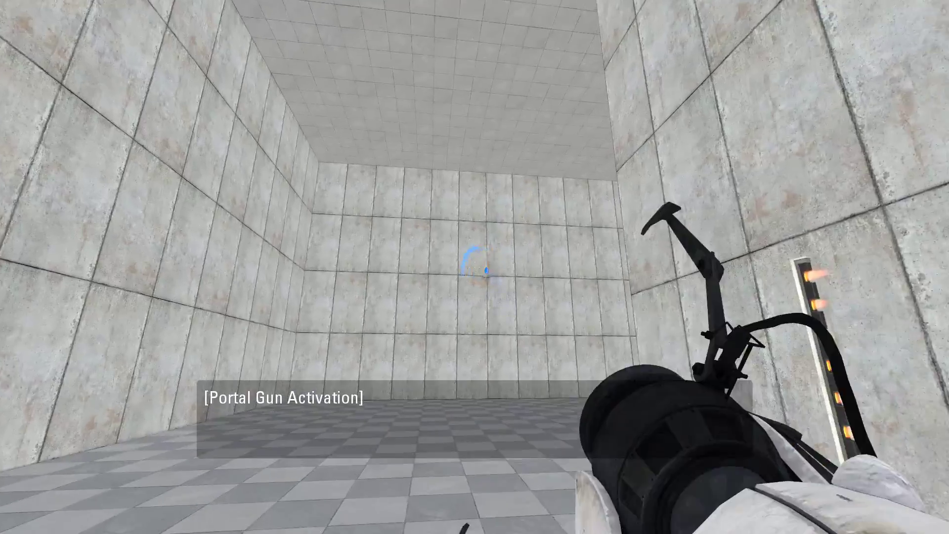
click(475, 267)
right_click(475, 267)
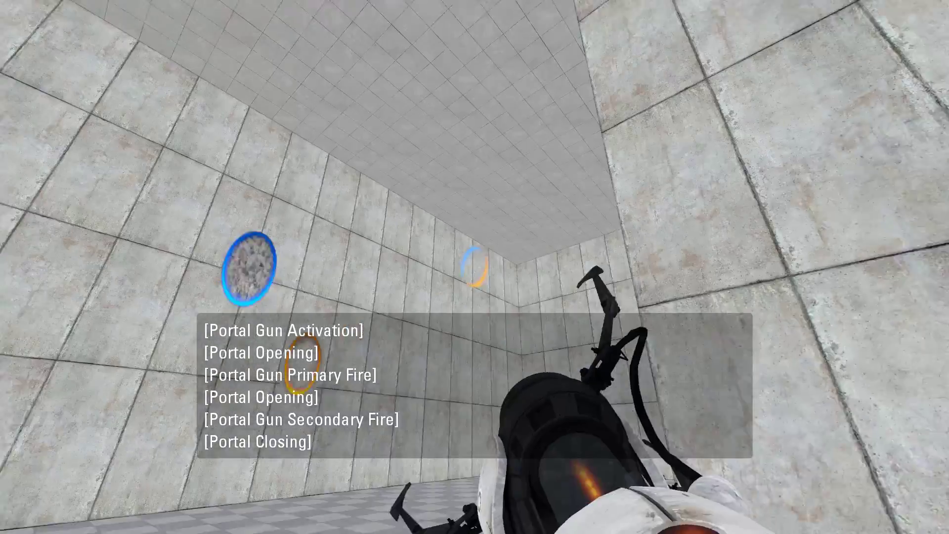
key(w)
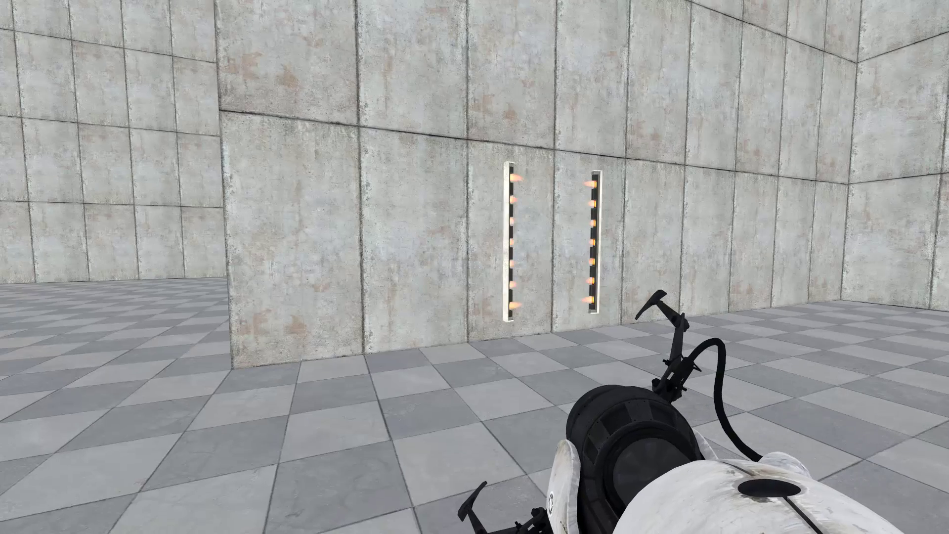
- Restart the map through the developer console, pick up the portal gun and fire both portal colours again
key(grave)
key(Up)
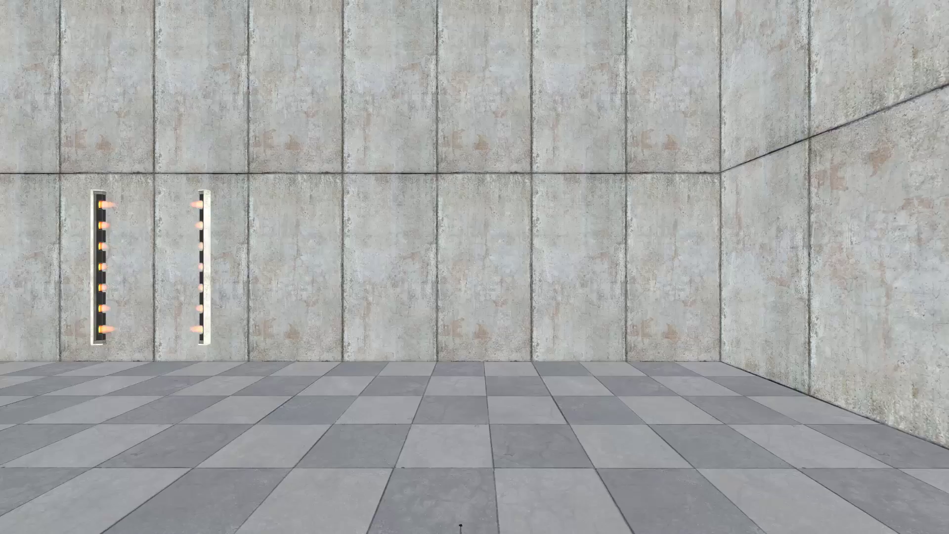
key(e)
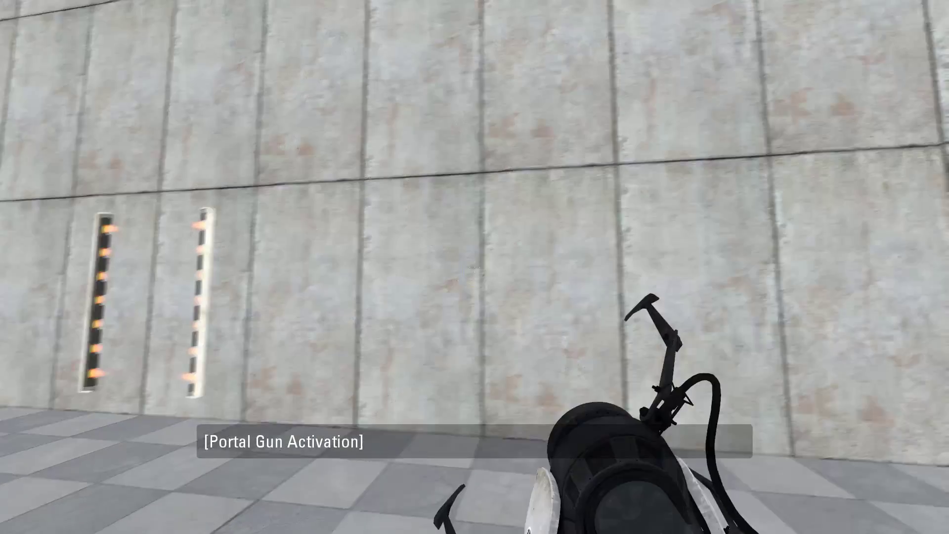
click(474, 267)
right_click(474, 267)
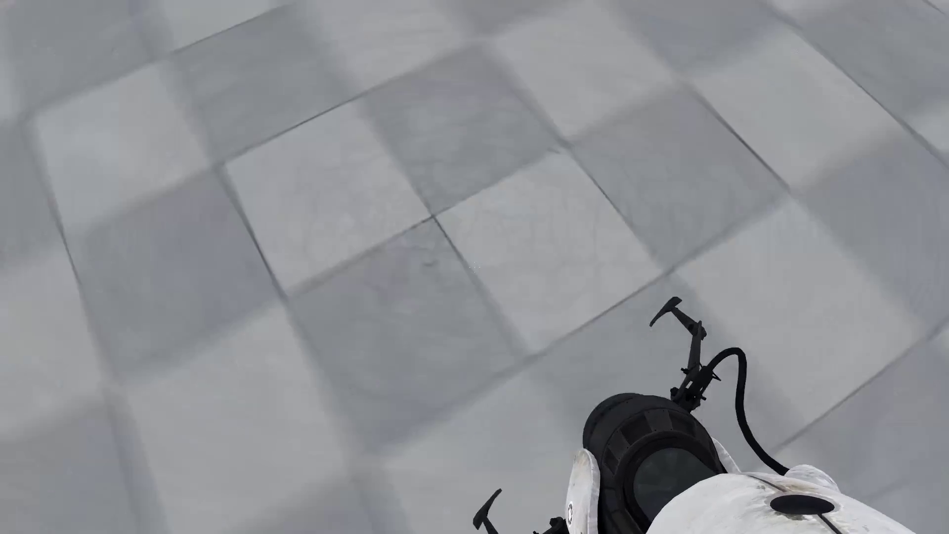
- Exit the running map to the main menu and switch back to Hammer
key(grave)
click(208, 381)
click(142, 472)
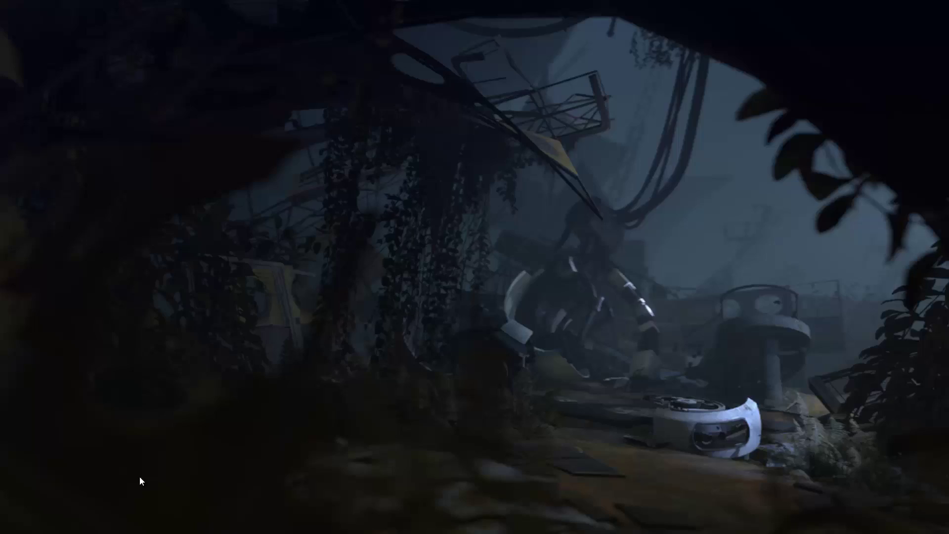
key(alt+Tab)
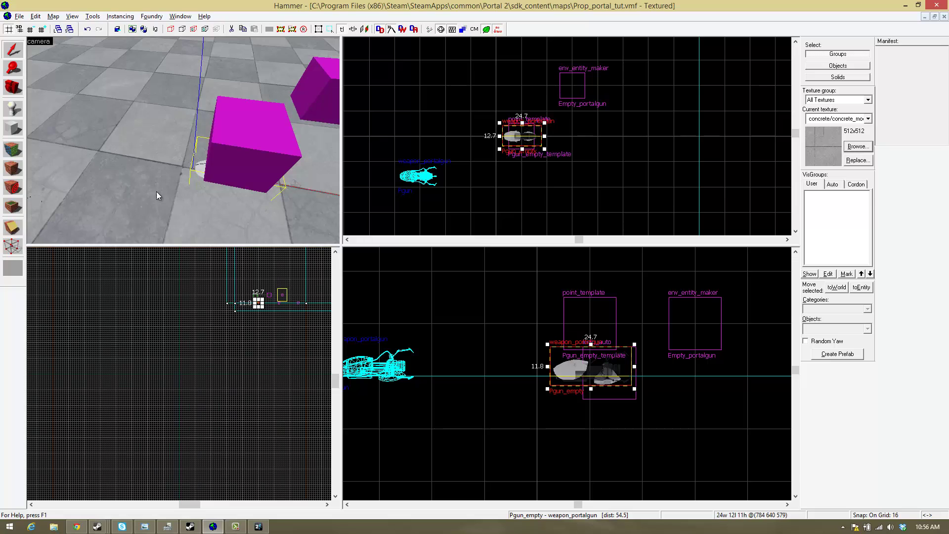
- Raise the Pgun_empty portal gun about 48 units so it floats above its point_template
key(z)
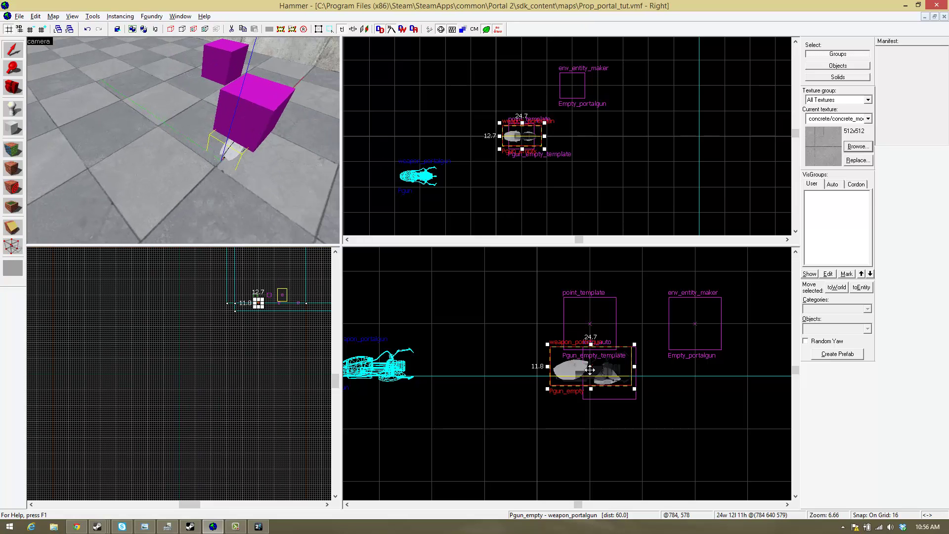
scroll(559, 368, down, 4)
drag(588, 373, 588, 299)
- Compile the Prop_portal_tut map again and close the compile window
click(22, 17)
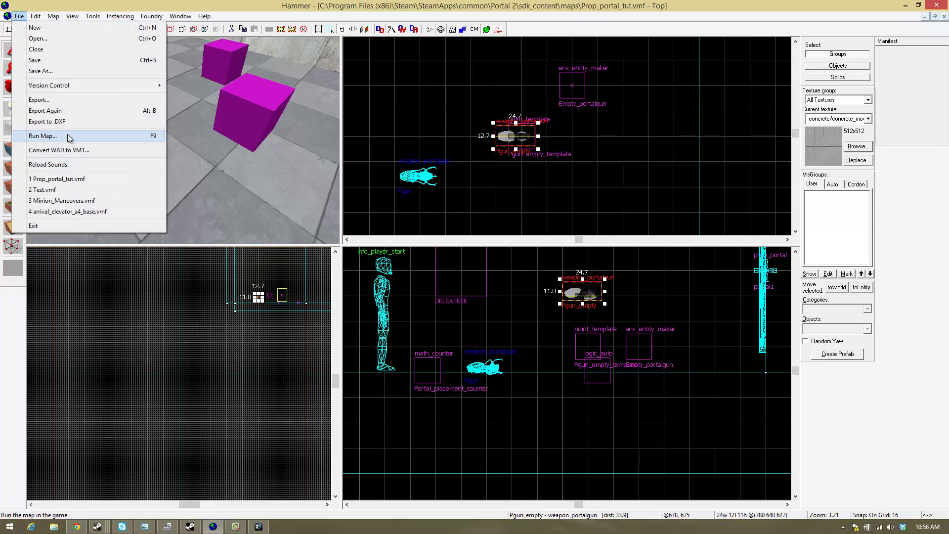
click(47, 134)
click(487, 353)
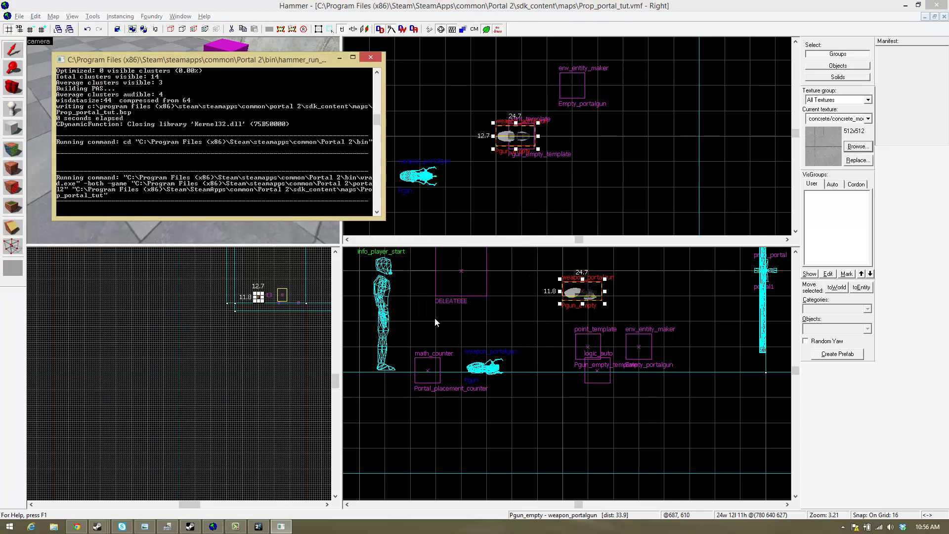
key(Return)
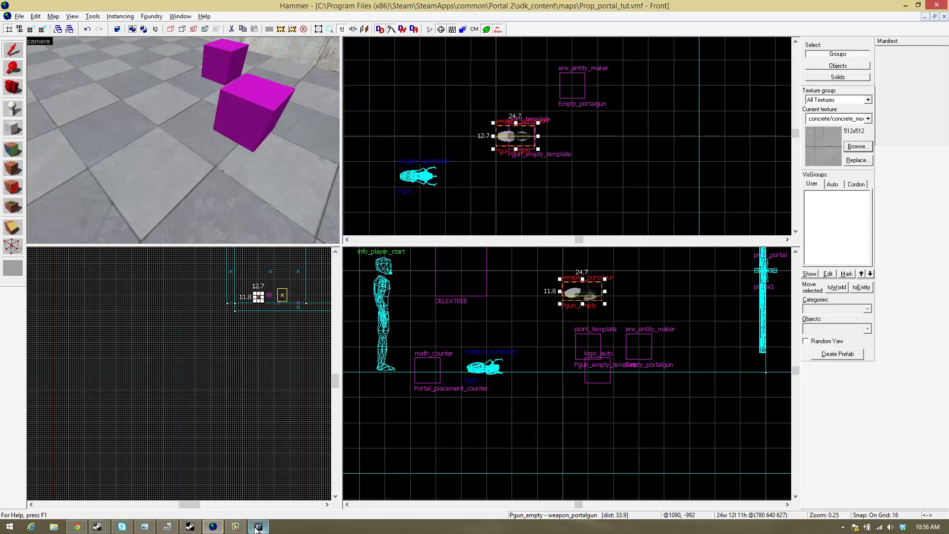
- Switch to Portal 2, load the Prop_portal_tut map through the console and place portals of both colours
click(257, 524)
key(grave)
key(Up)
key(Return)
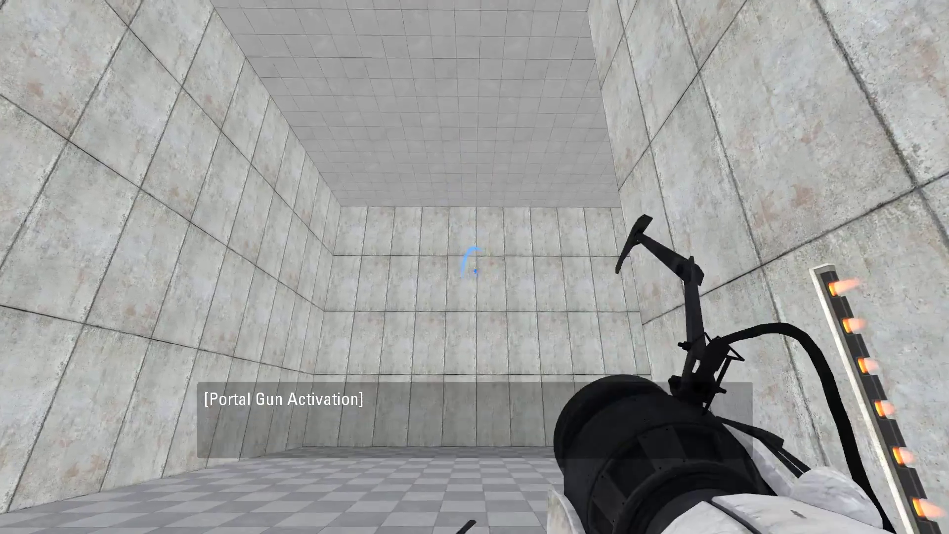
click(475, 267)
right_click(475, 266)
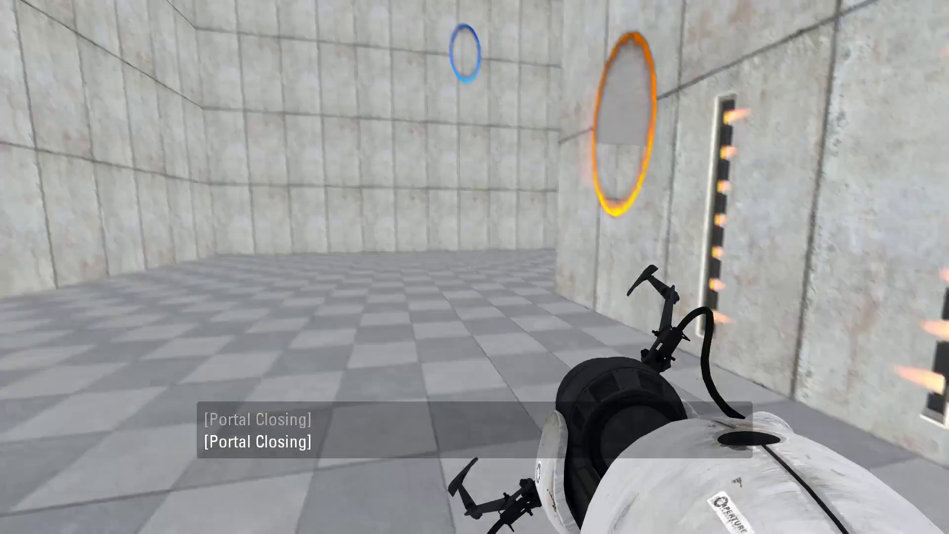
- Restart the map once more and use up the portal placements to test the gun replacement
key(grave)
key(Up)
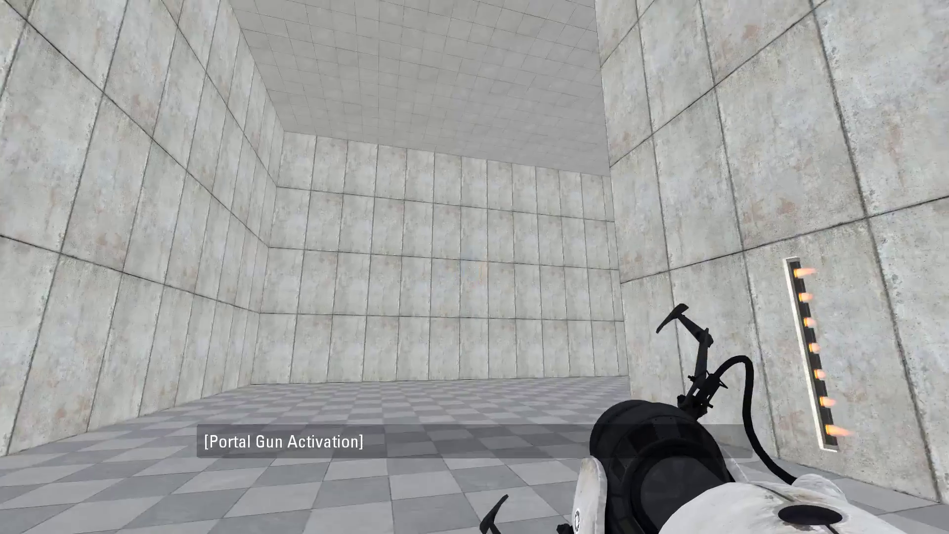
click(475, 267)
right_click(475, 266)
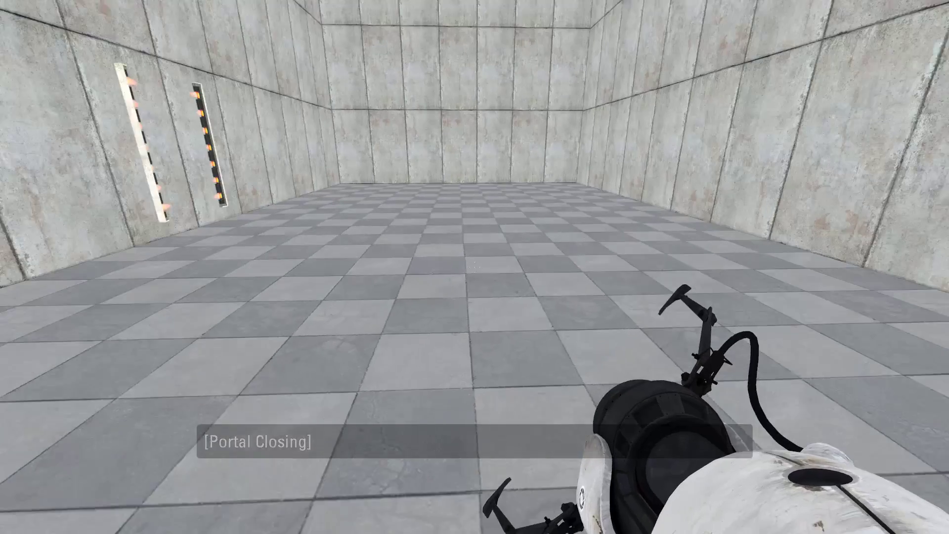
- Leave the map for the main menu and quit Portal 2 to return to Hammer
key(Escape)
click(232, 384)
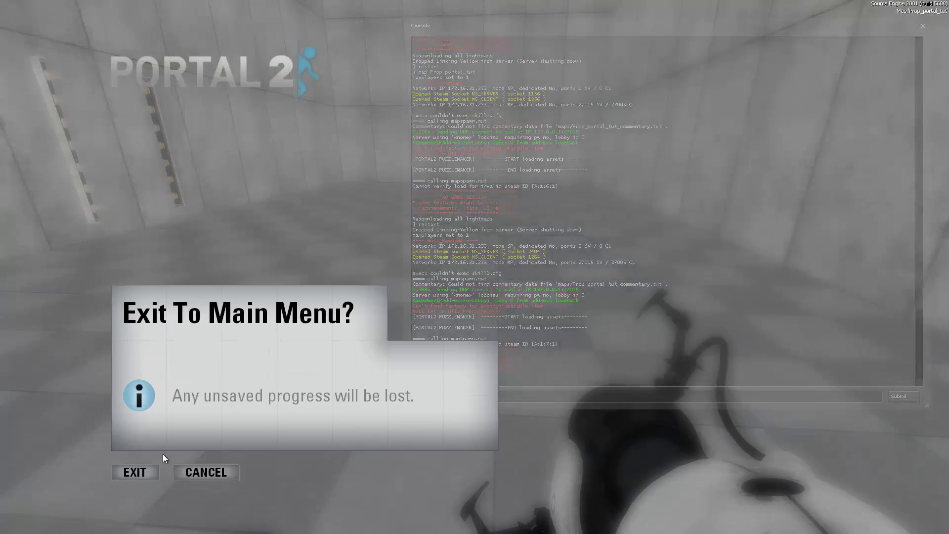
click(142, 473)
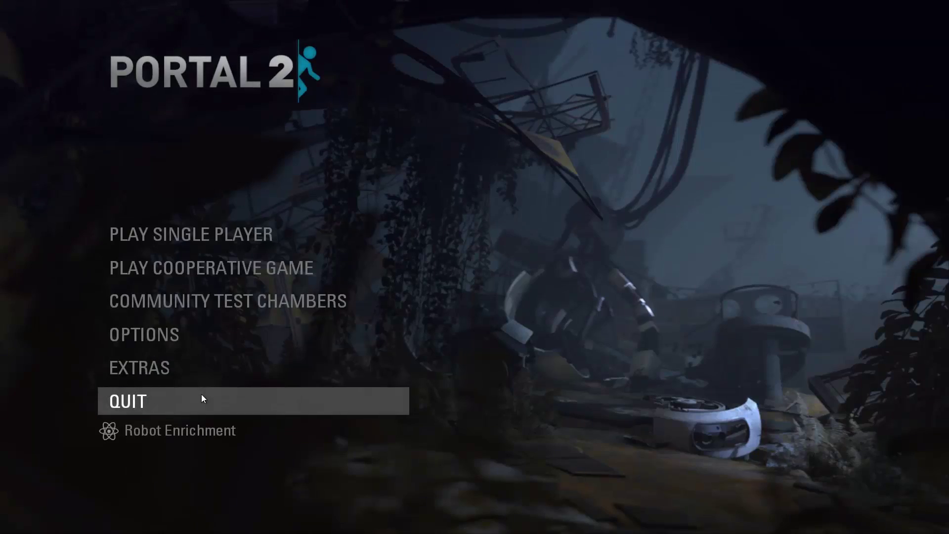
click(201, 395)
click(201, 467)
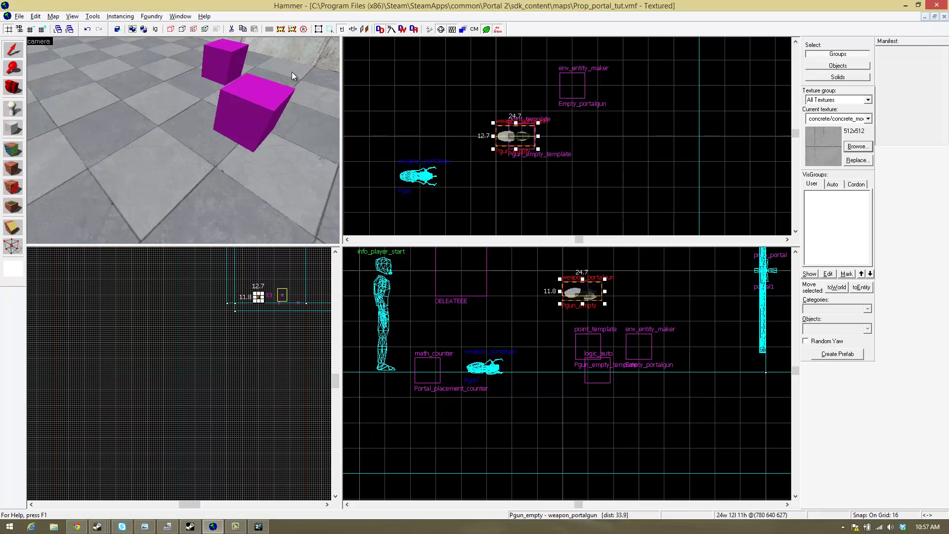
- Find the portal1 prop_portal between the wall light strips and open its object properties
key(z)
key(s)
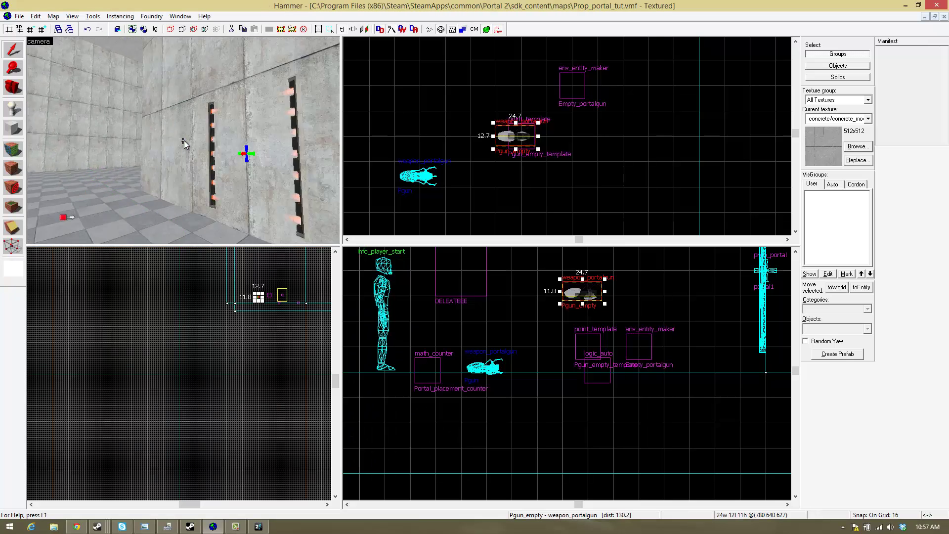
key(z)
double_click(183, 125)
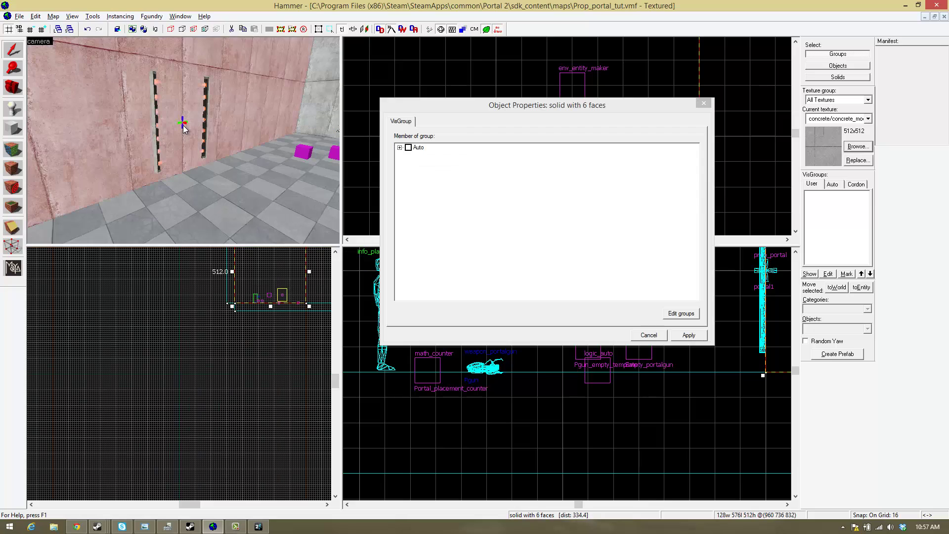
click(206, 124)
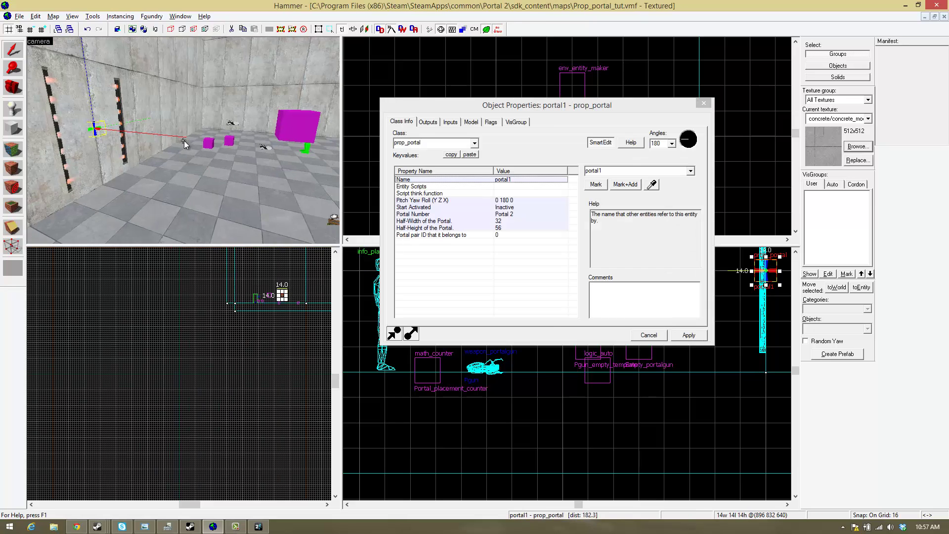
key(w)
key(z)
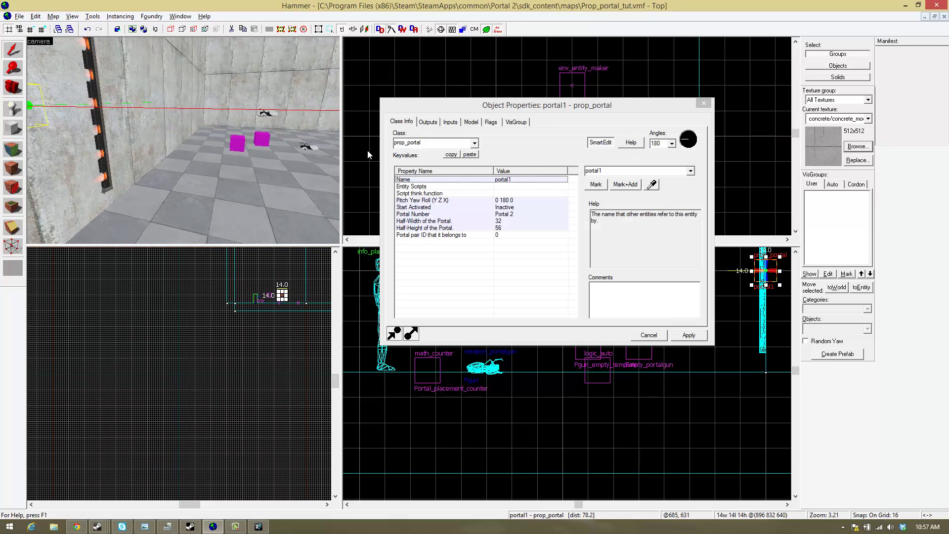
- Review portal1's OnPlacedSuccessfully output and the available target entities and output names, and close the properties
click(427, 122)
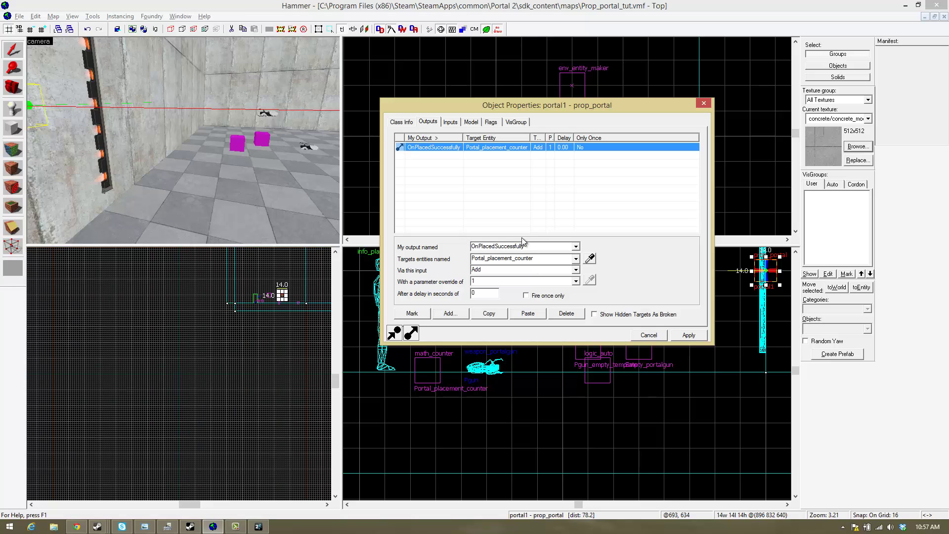
click(577, 259)
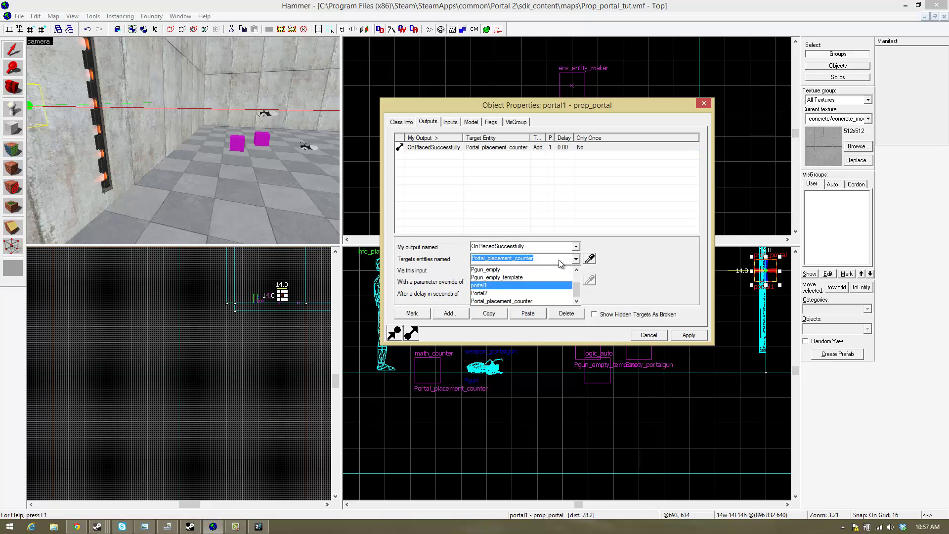
click(577, 260)
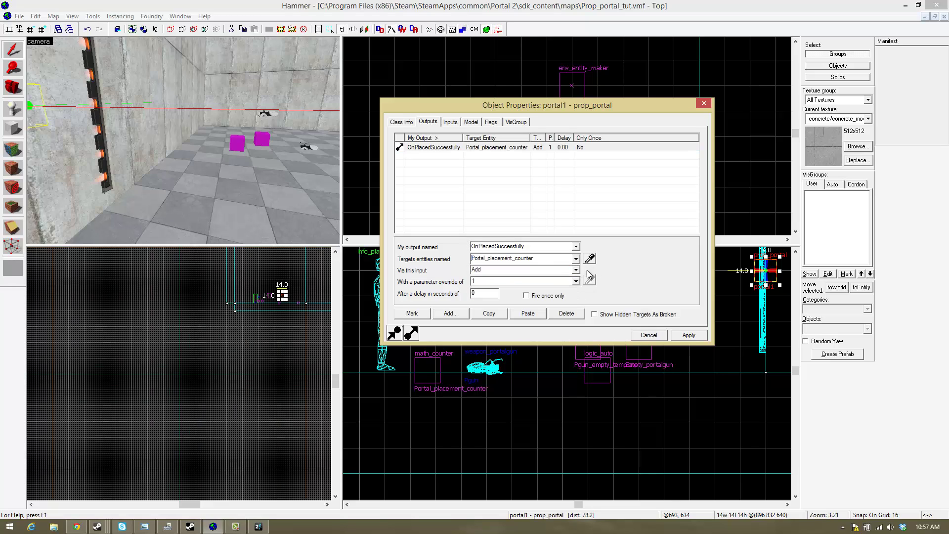
click(576, 247)
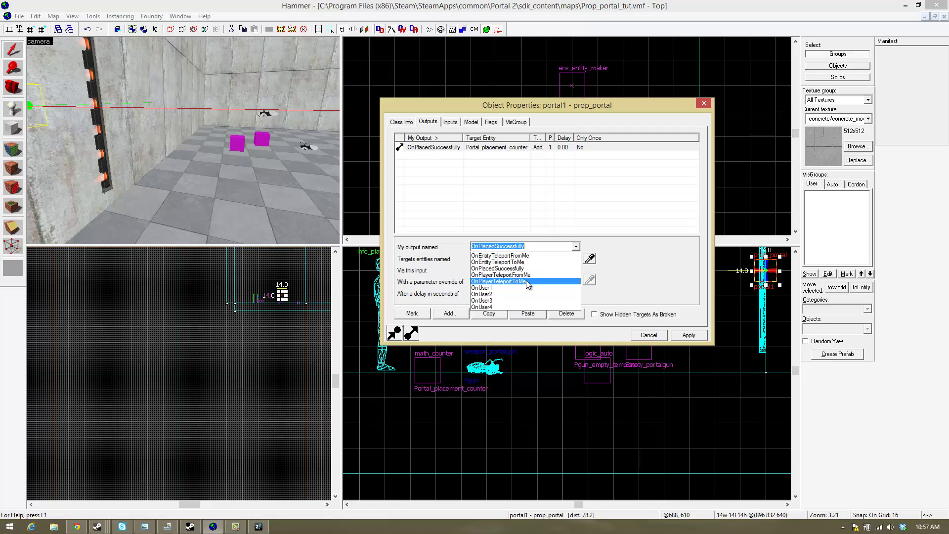
click(621, 281)
click(576, 246)
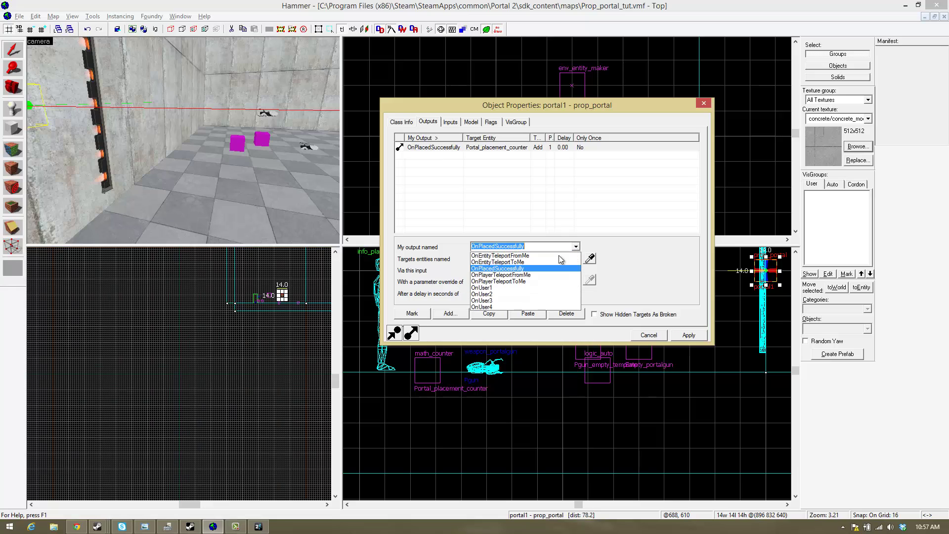
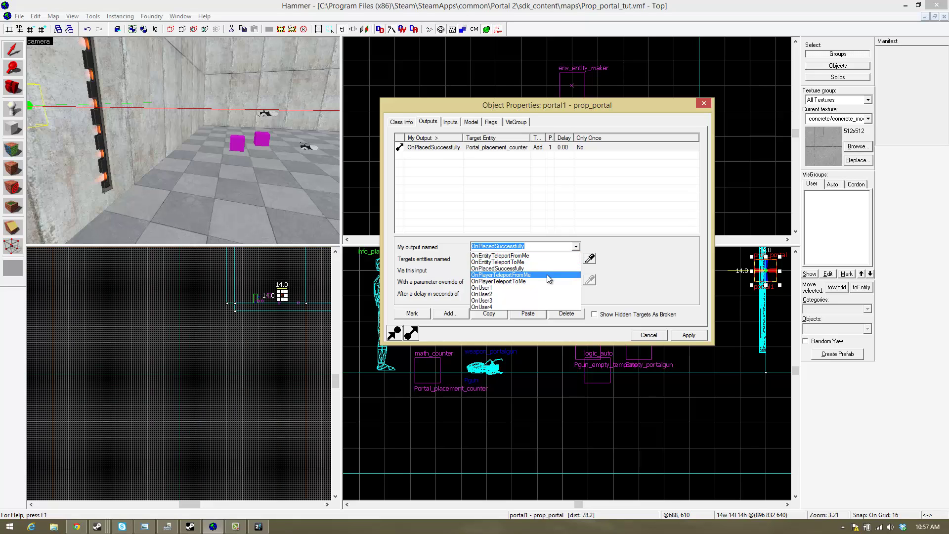
click(704, 108)
click(704, 106)
- Look around the portal test area, reopen portal1's properties and examine its portal pair ID
key(z)
key(w)
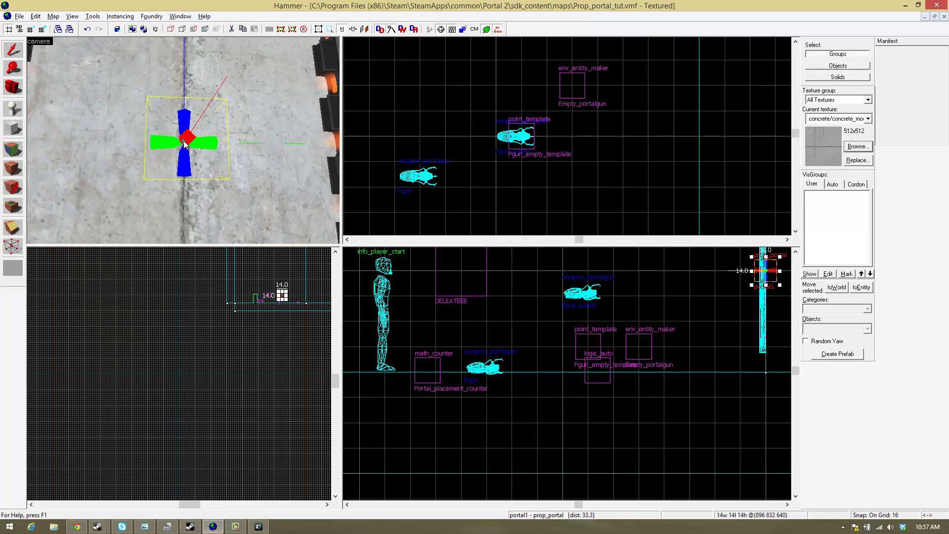
key(s)
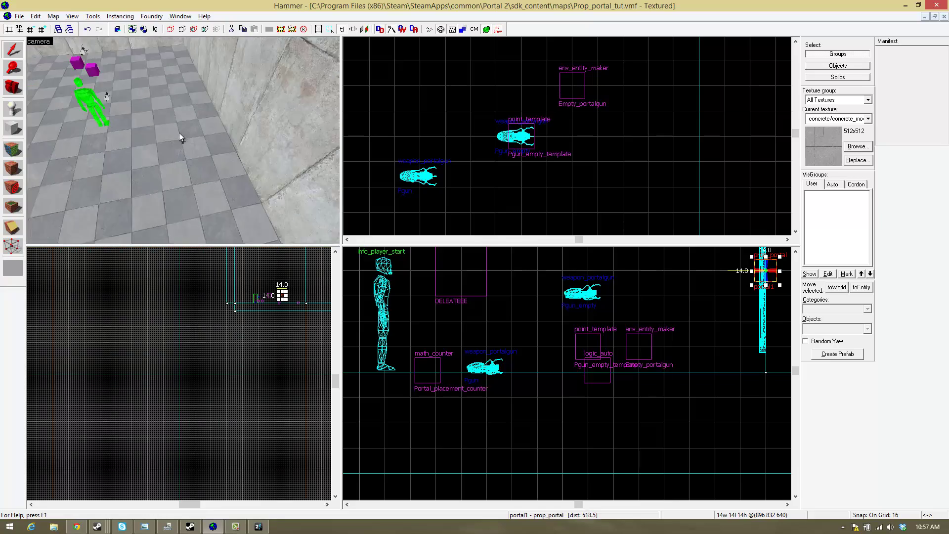
key(a)
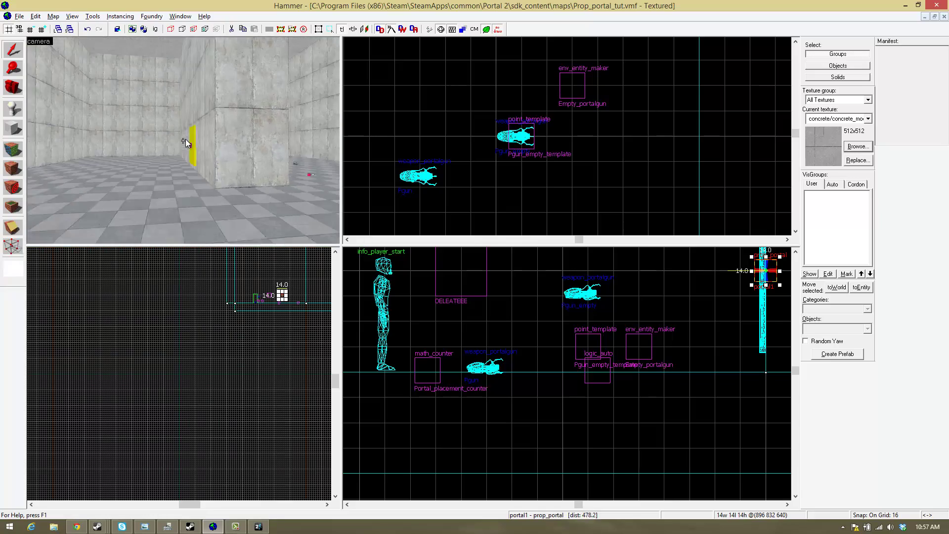
key(w)
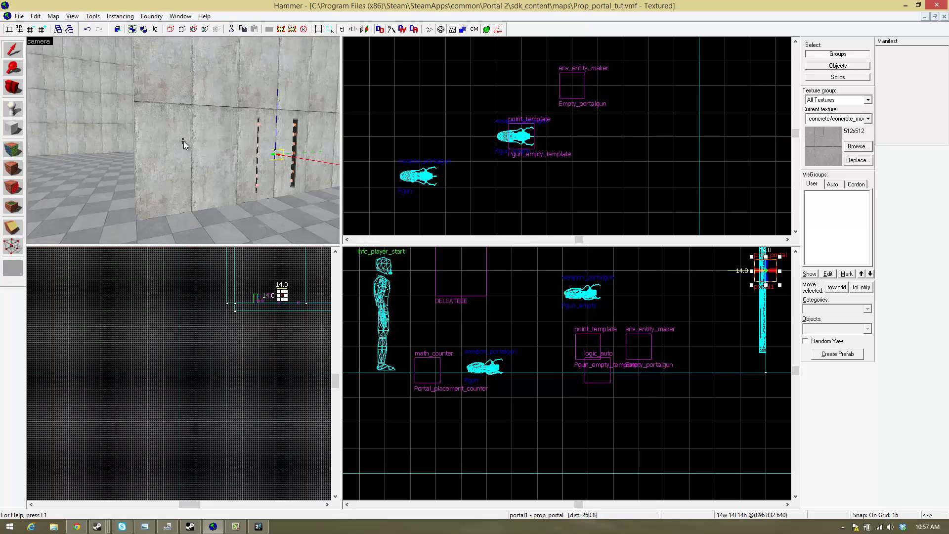
key(alt+Return)
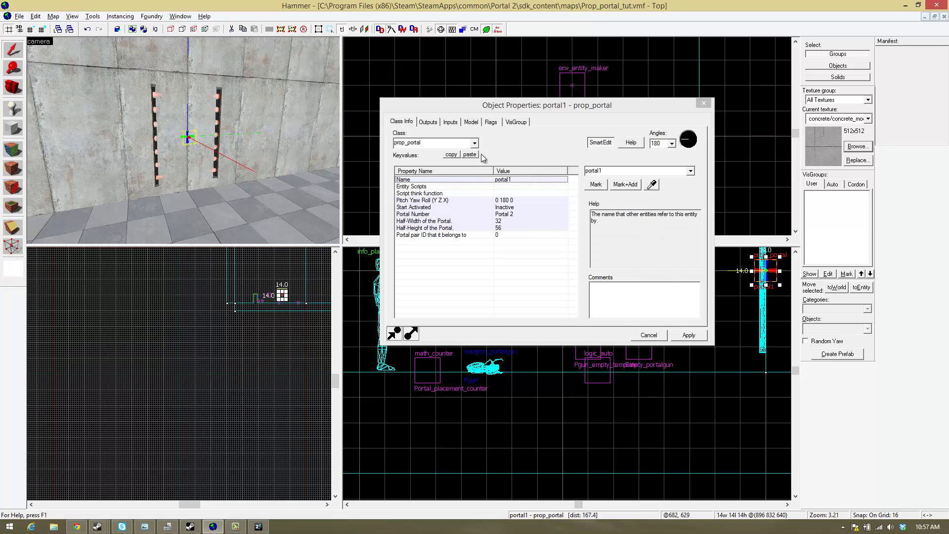
click(470, 236)
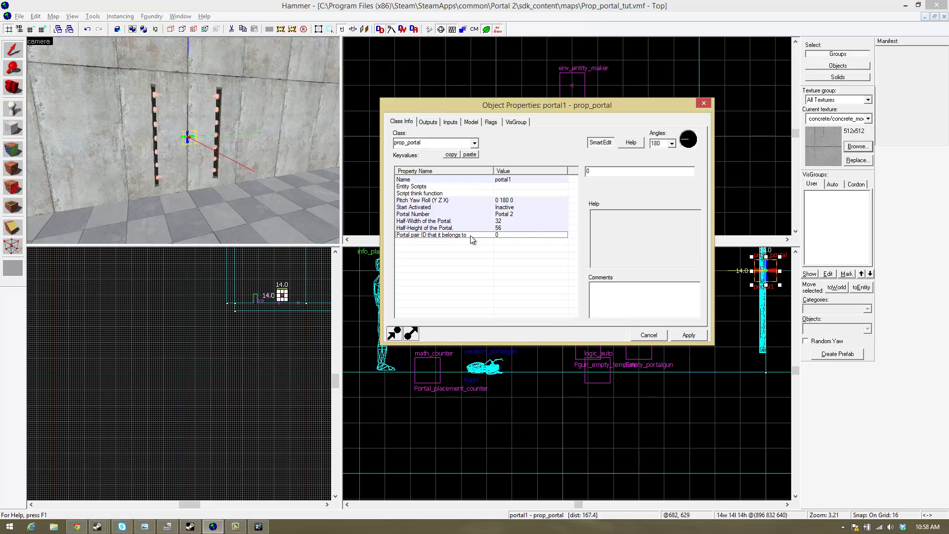
- Close portal1's properties, find the Pgun weapon_portalgun on the floor and open its object properties
click(699, 105)
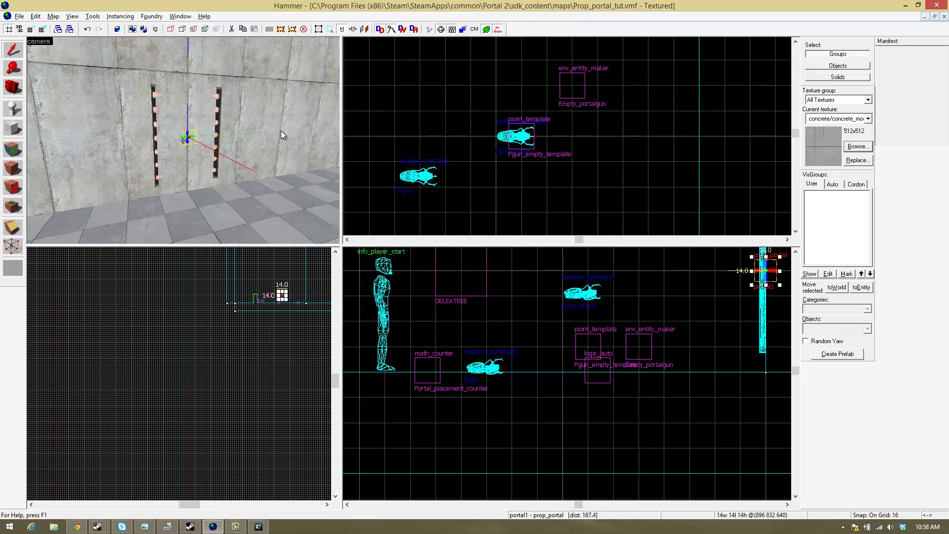
key(z)
key(d)
key(w)
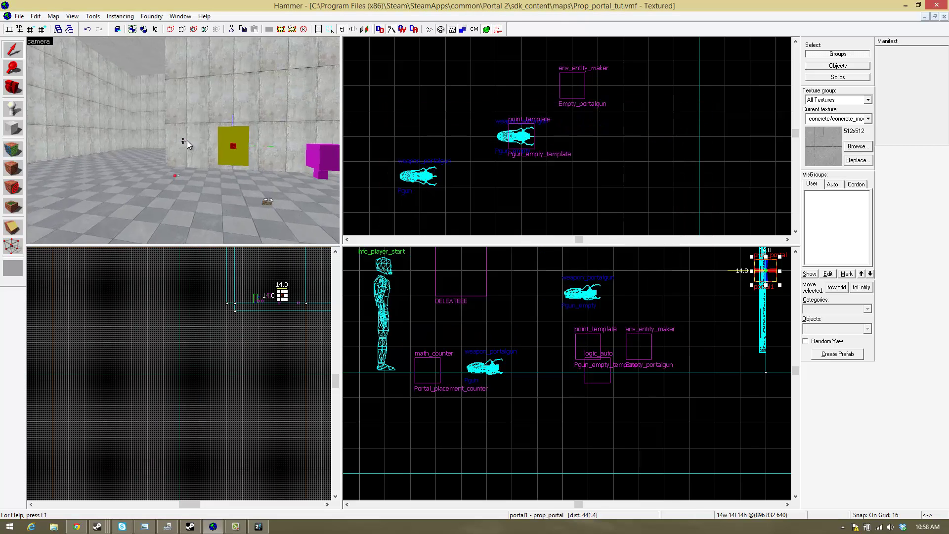
key(w)
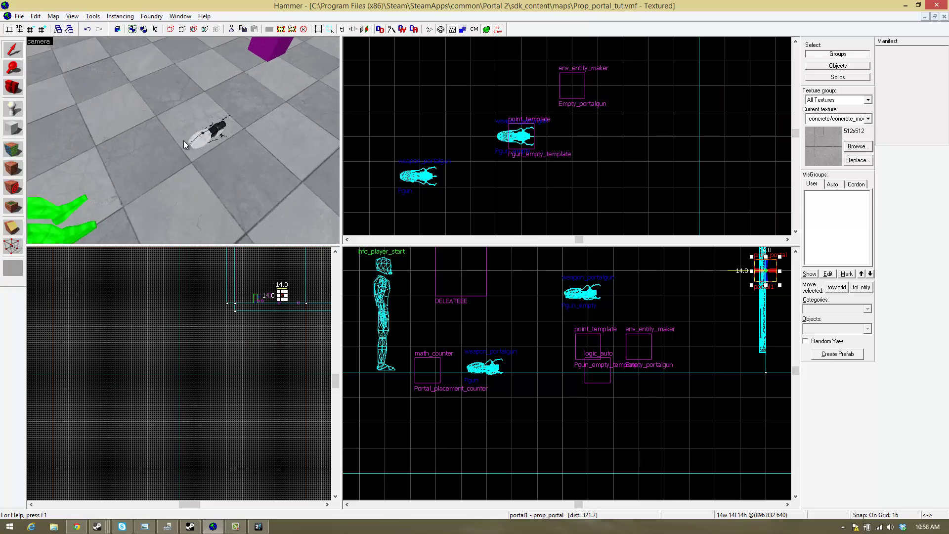
key(z)
double_click(207, 136)
- Find the Portal_placement_counter math_counter near the portal gun and delete it
key(z)
key(w)
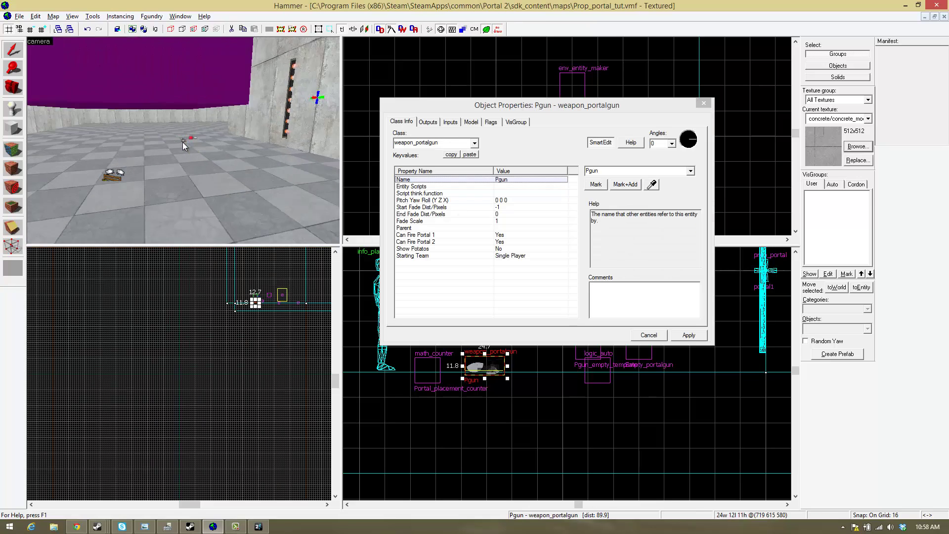
key(z)
click(153, 135)
key(Delete)
key(z)
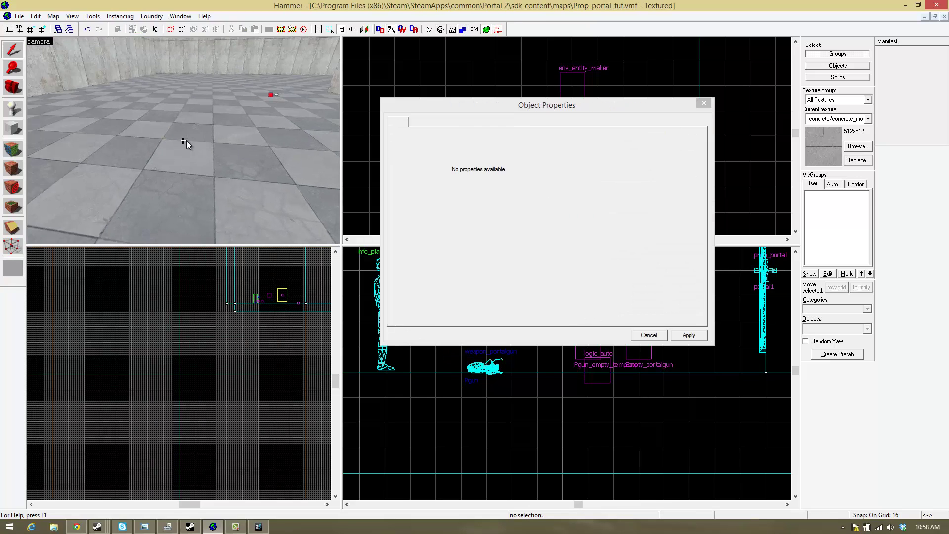
- Return to the Pgun weapon_portalgun near the player start and select it to show its properties
key(w)
key(Down)
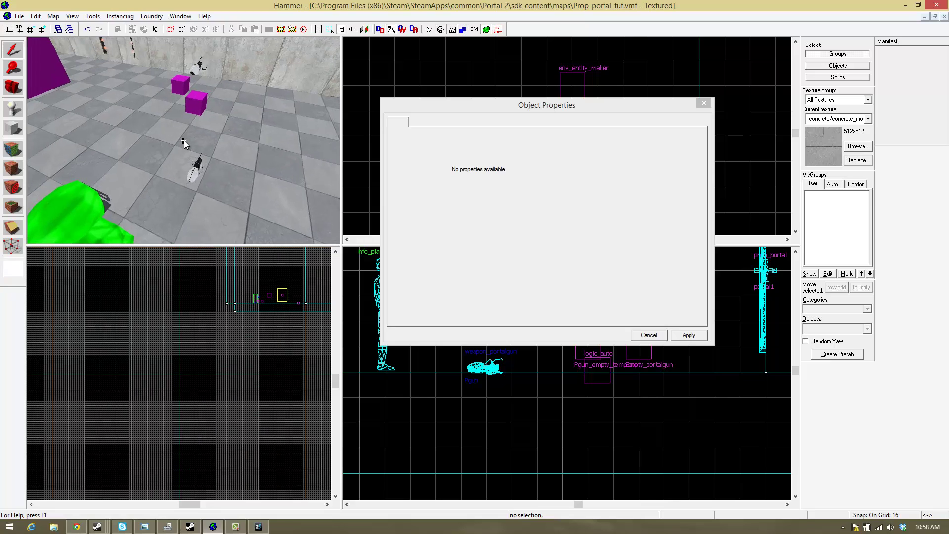
click(197, 174)
click(195, 173)
key(Down)
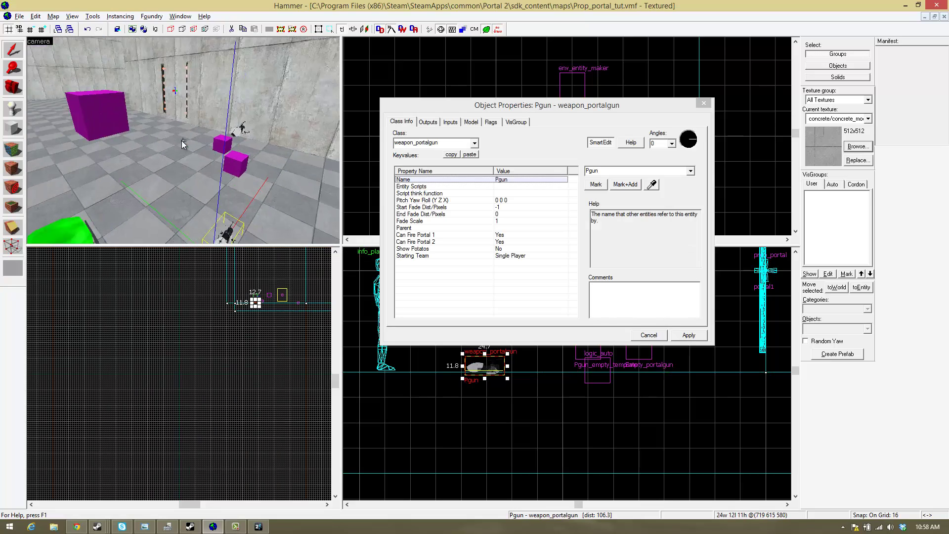
key(z)
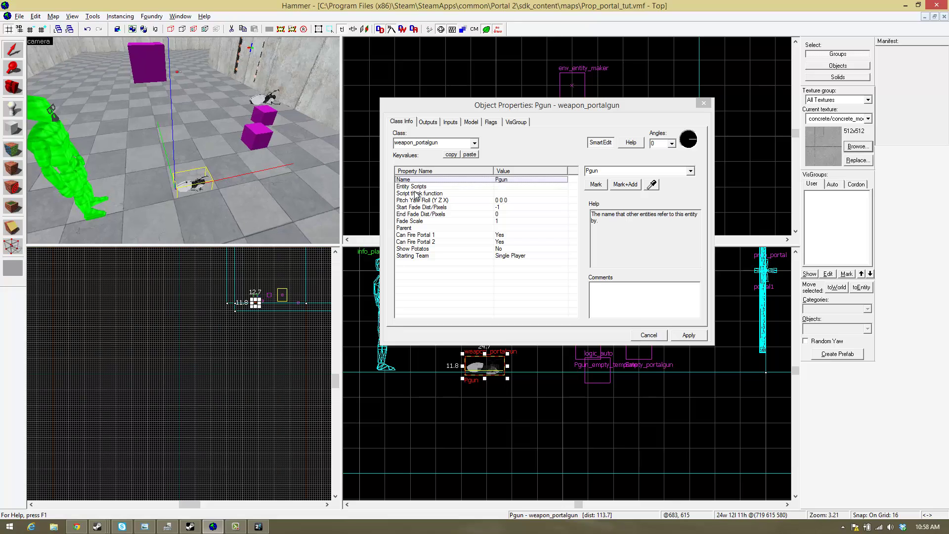
key(z)
key(z)
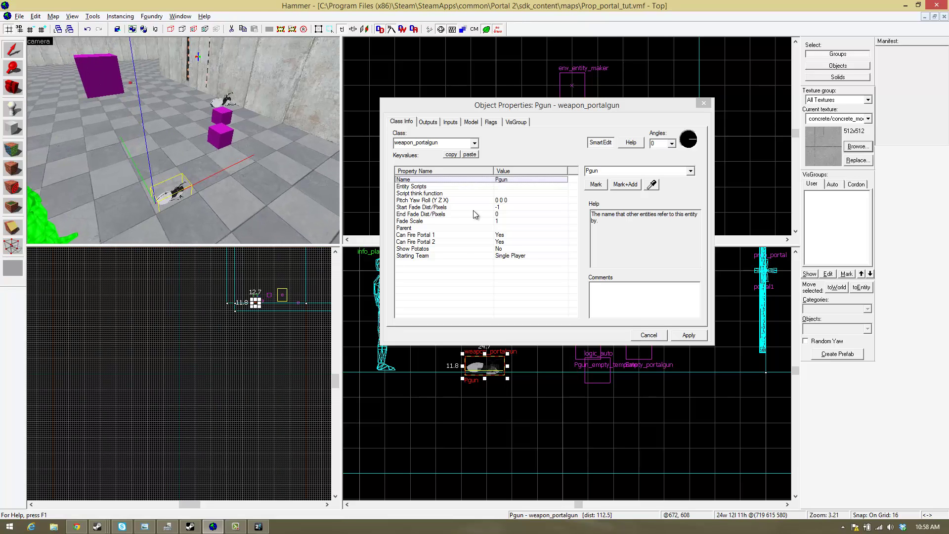
- Review Pgun's outputs, model, spawn flags and class keyvalues
click(434, 123)
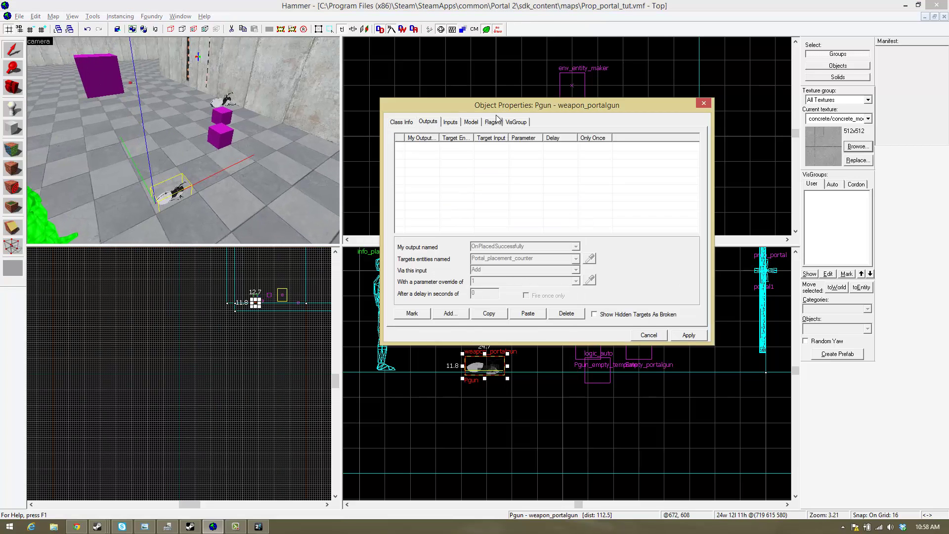
click(483, 124)
click(471, 122)
click(492, 123)
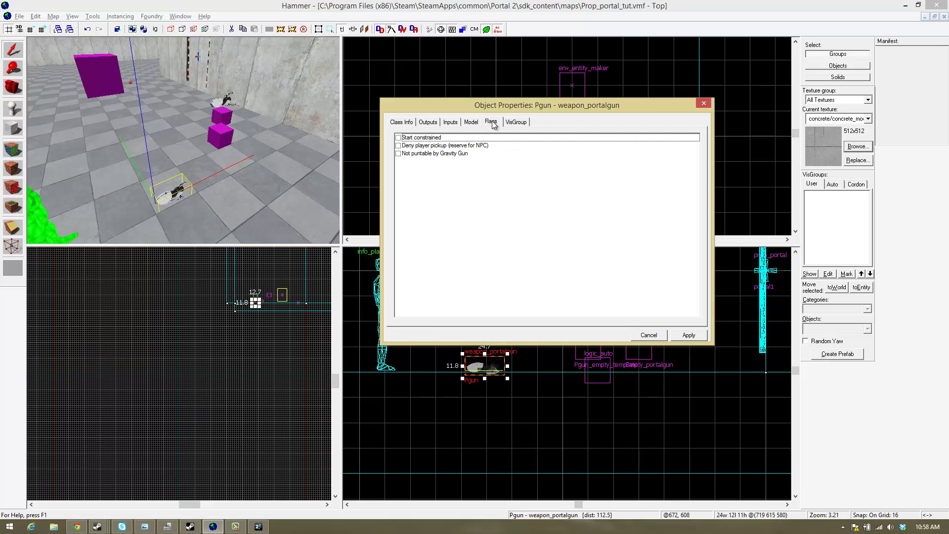
click(486, 123)
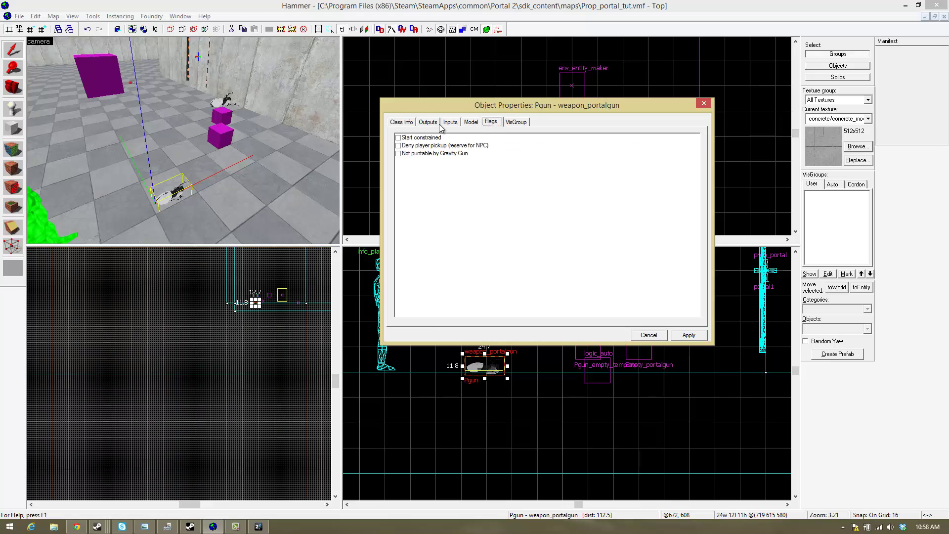
click(400, 122)
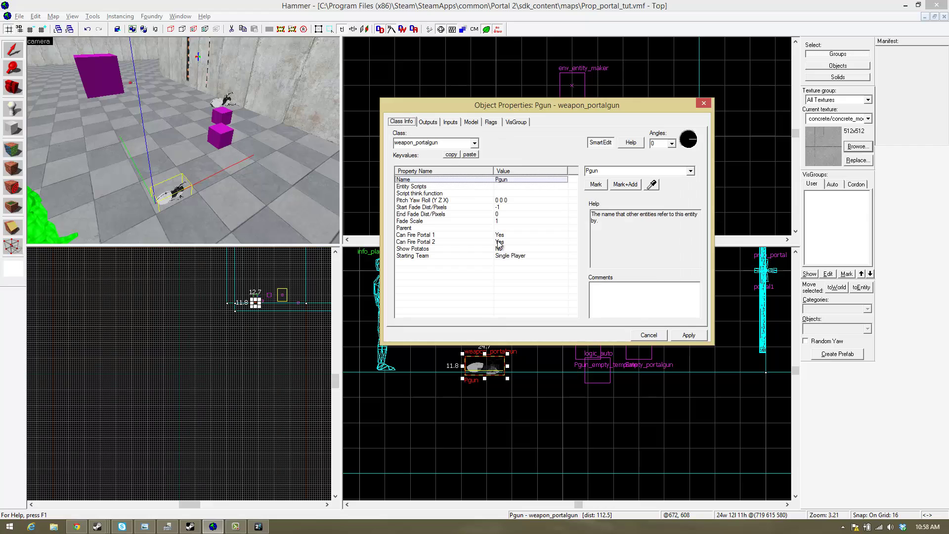
click(719, 294)
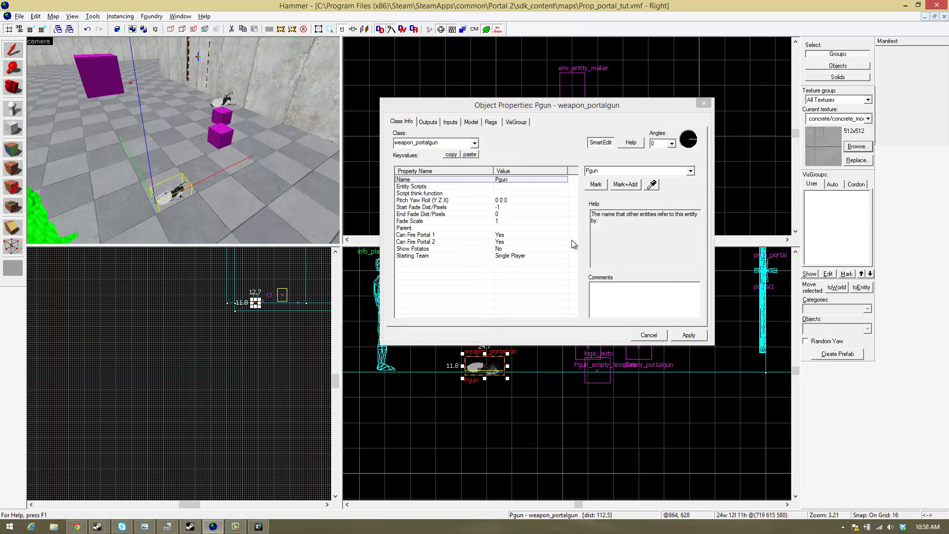
- Try setting Pgun's Can Fire Portal 1 to No and restore it to Yes
click(506, 234)
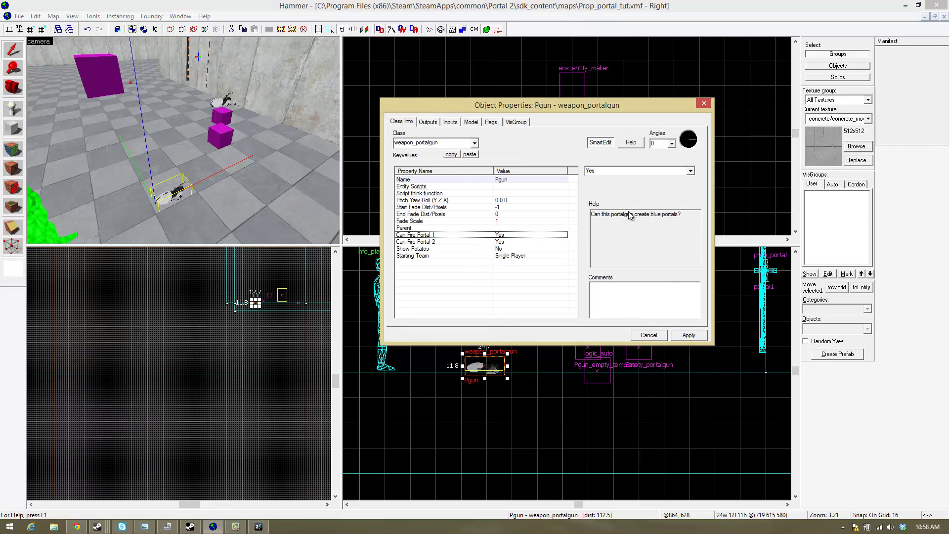
click(690, 171)
click(656, 185)
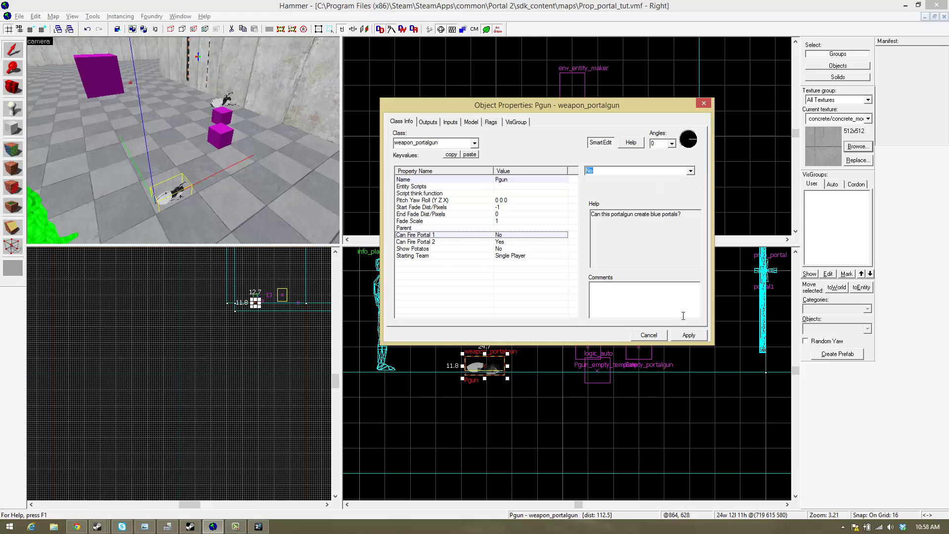
click(684, 181)
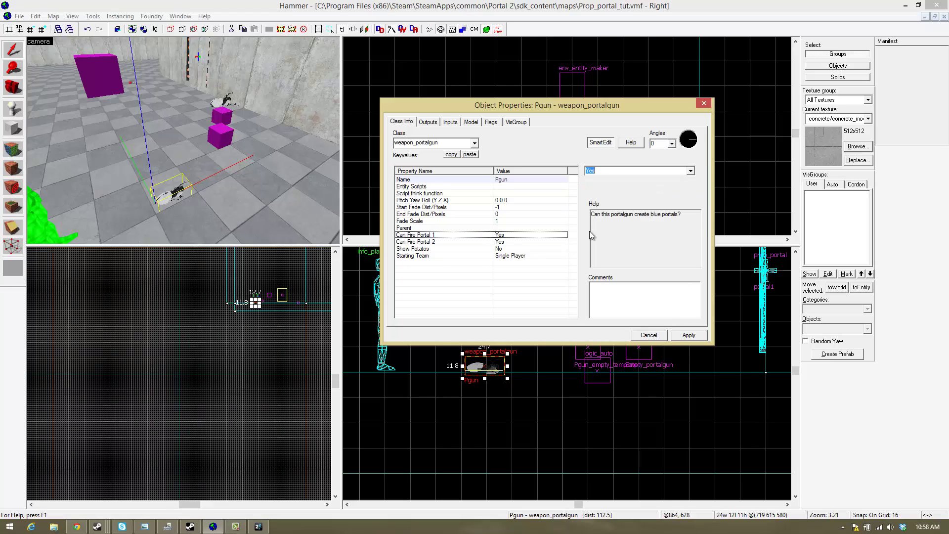
- Set Pgun's Can Fire Portal 2 to No, apply the change and close the properties
click(519, 241)
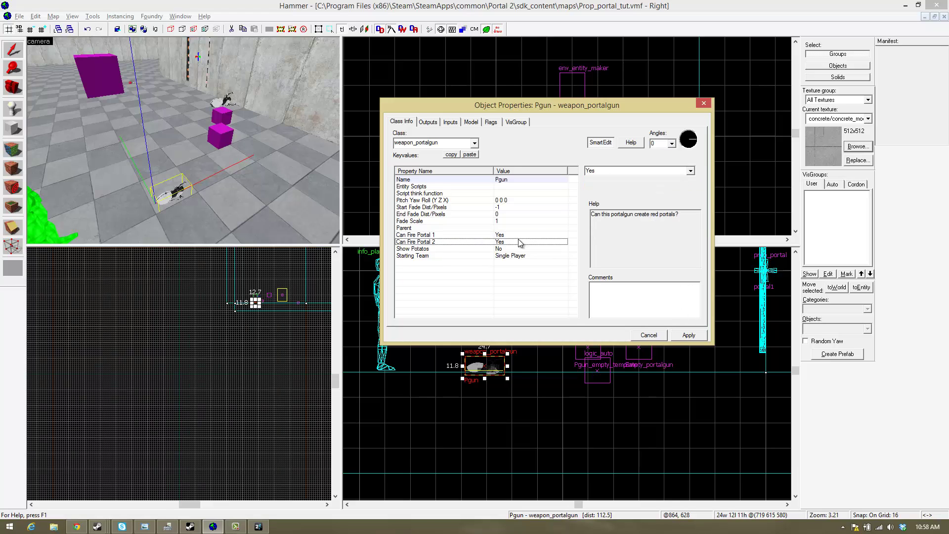
click(604, 187)
click(678, 336)
click(701, 103)
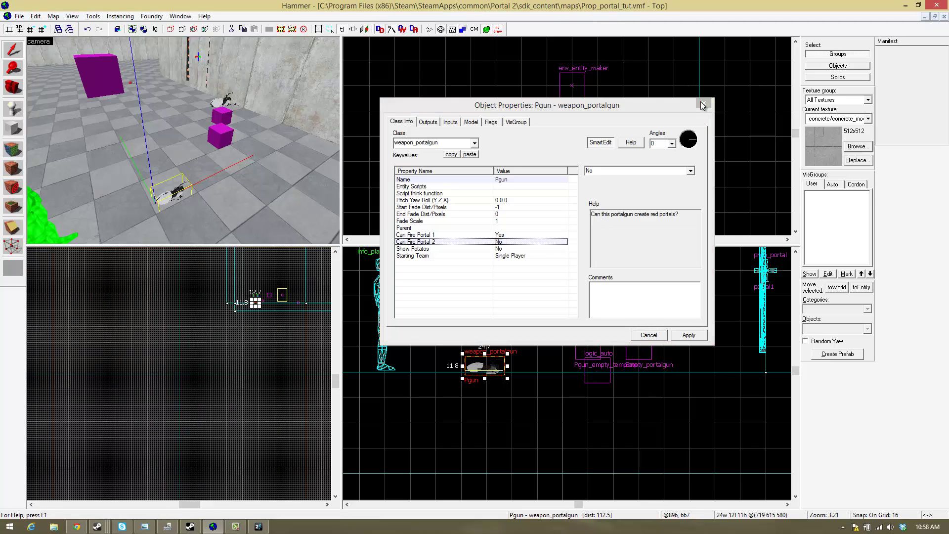
- Find the Portal2 prop_portal between the blue wall light strips and open its object properties
key(z)
key(w)
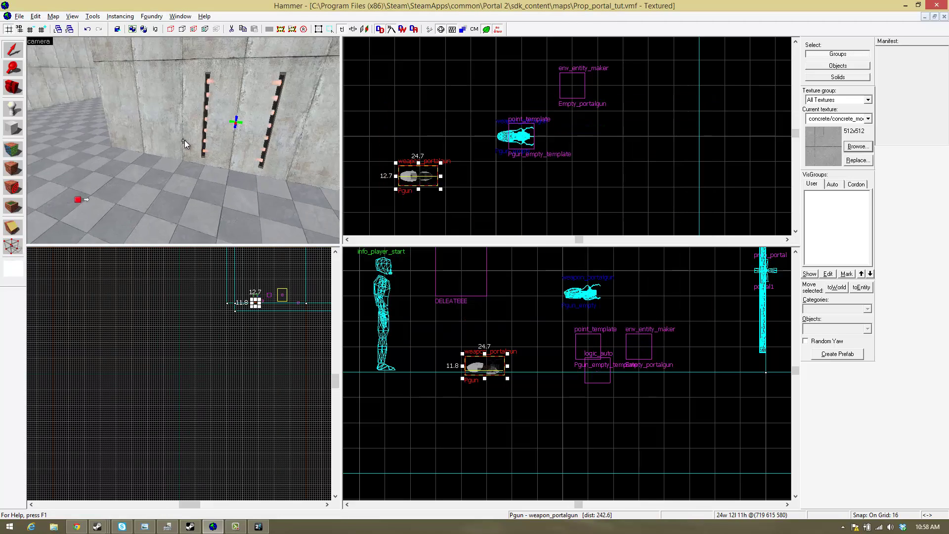
key(w)
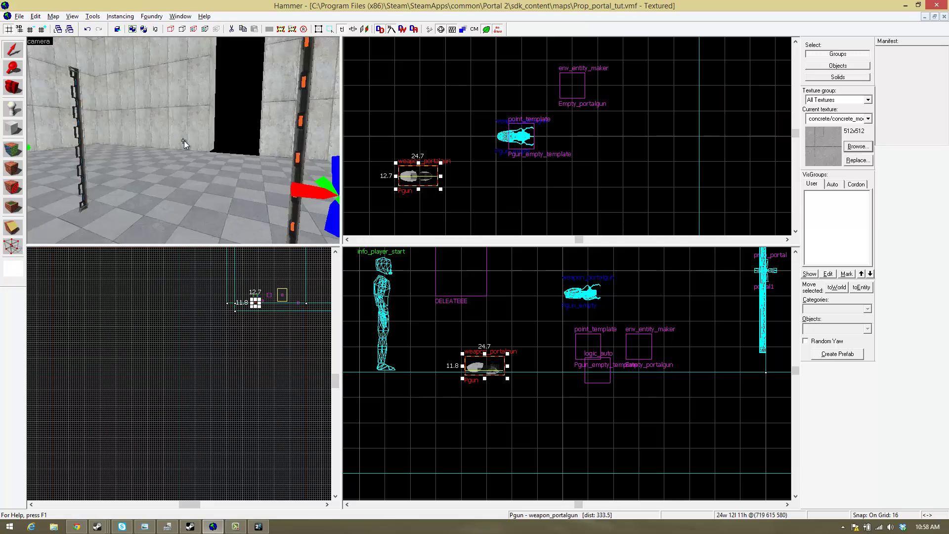
key(s)
key(z)
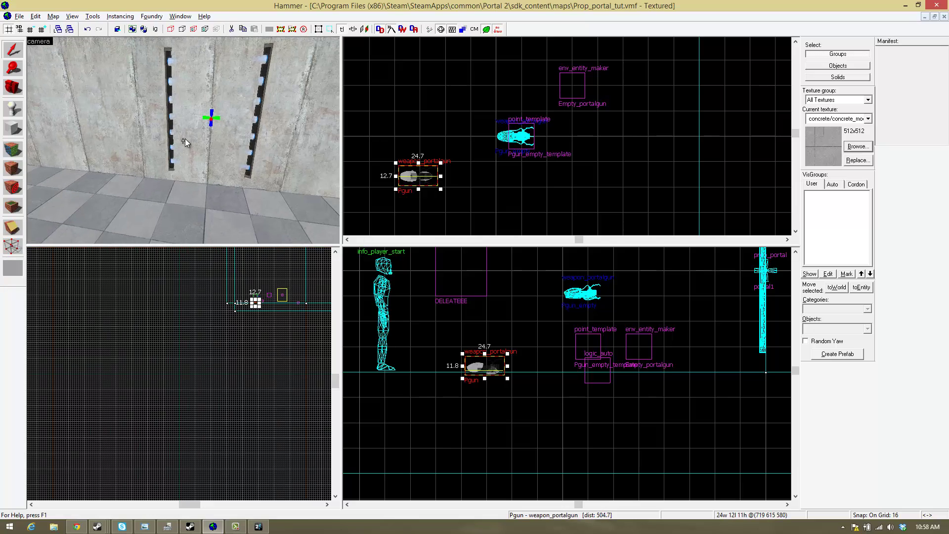
key(s)
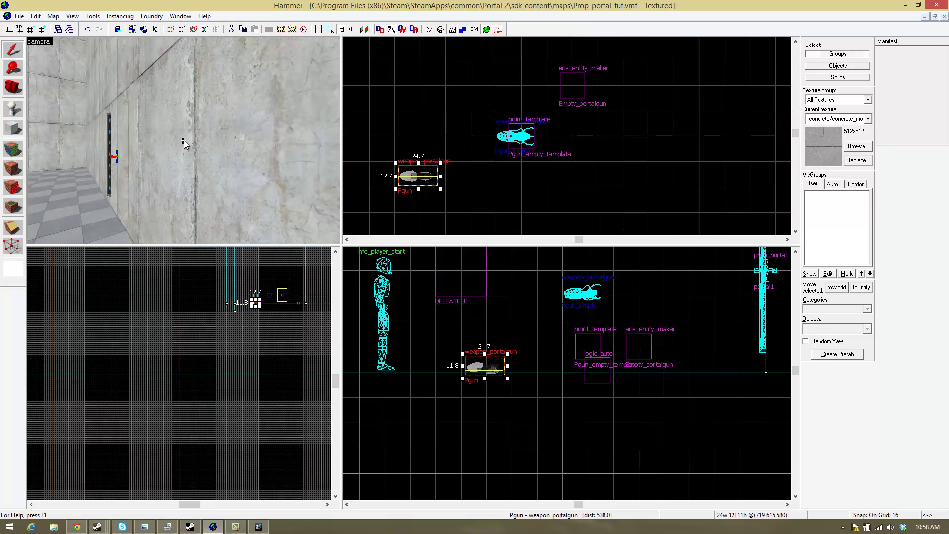
key(Left)
key(Left)
key(Left)
key(Left)
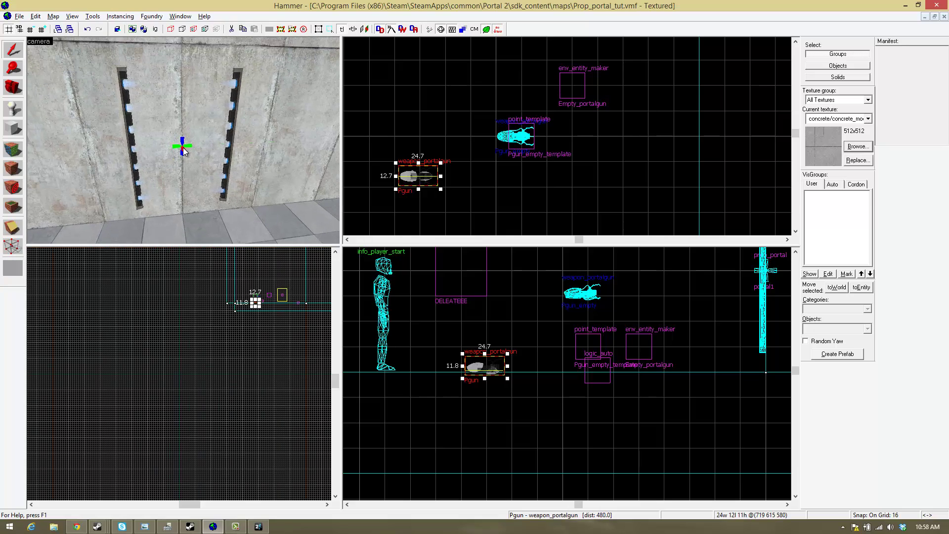
double_click(183, 148)
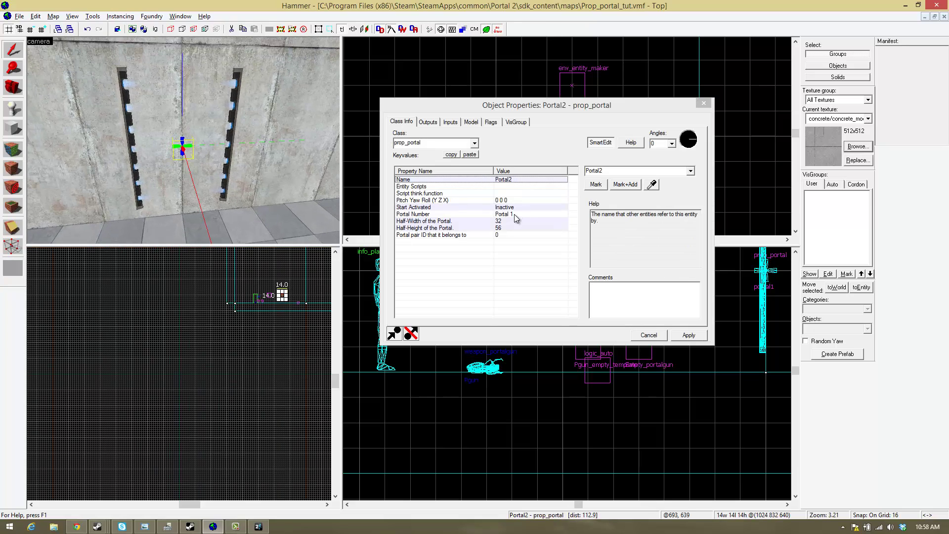
- Set Portal2's portal pair ID to 2, apply it and close the properties
click(509, 235)
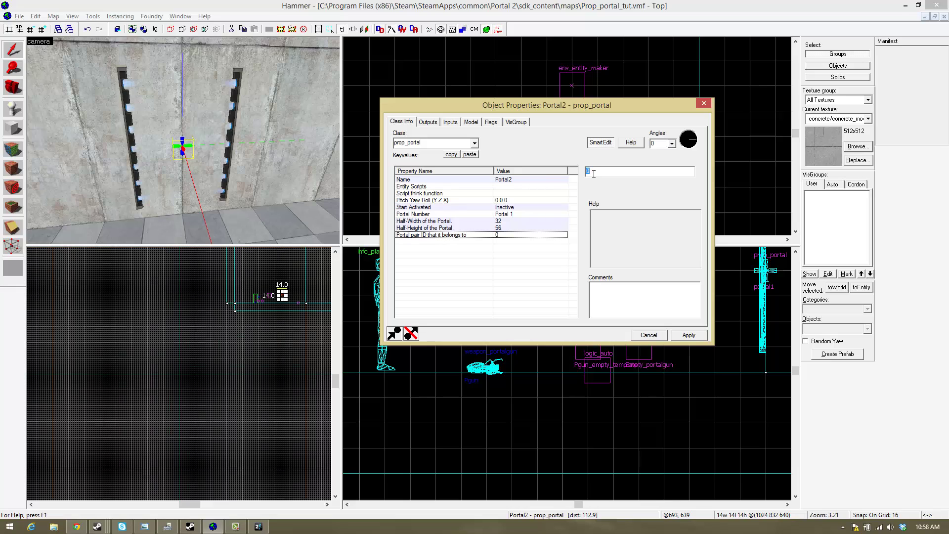
text(2)
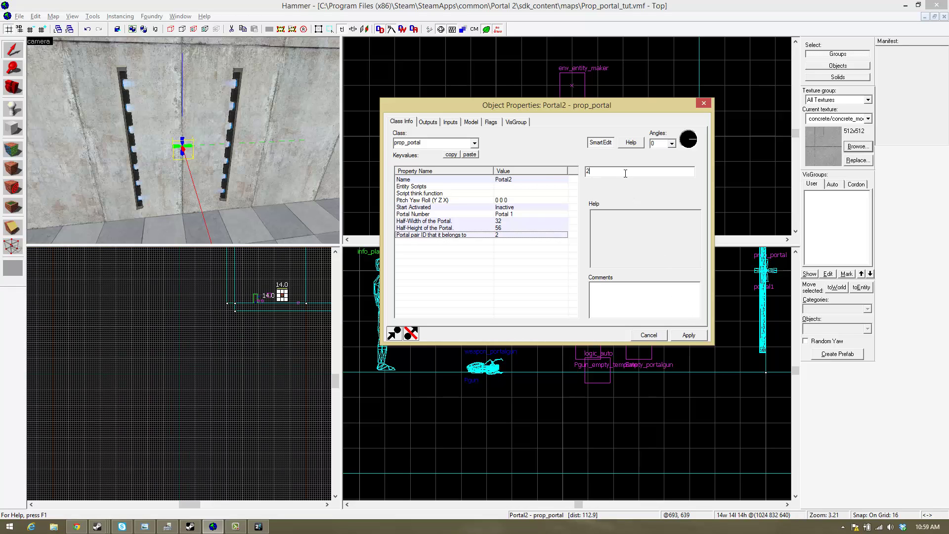
click(688, 336)
- Place a new info_player_start entity on the floor near the orange wall light strips around portal1
key(z)
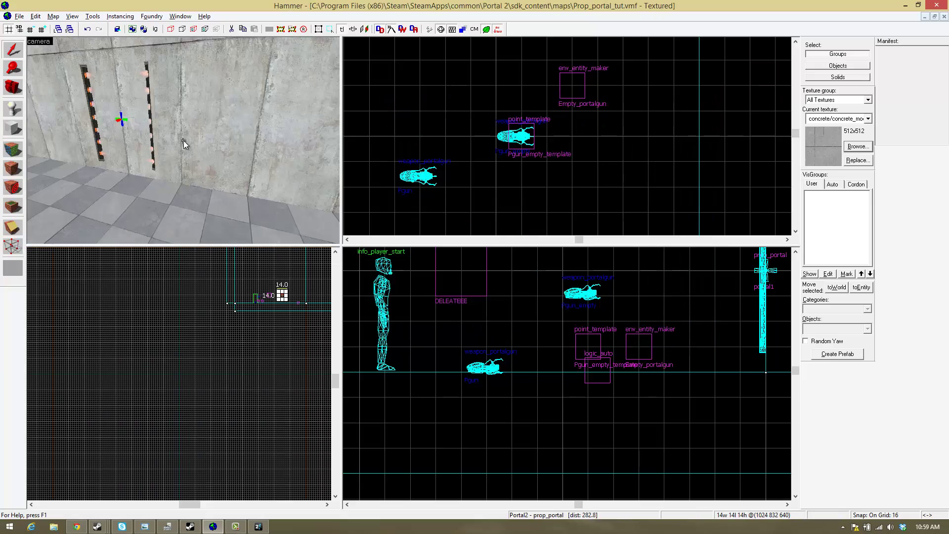
key(w)
key(s)
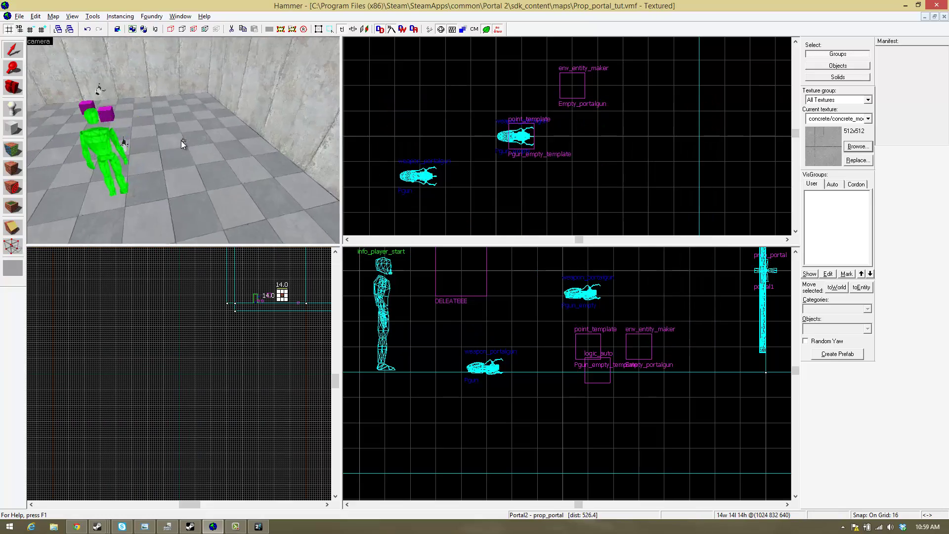
key(a)
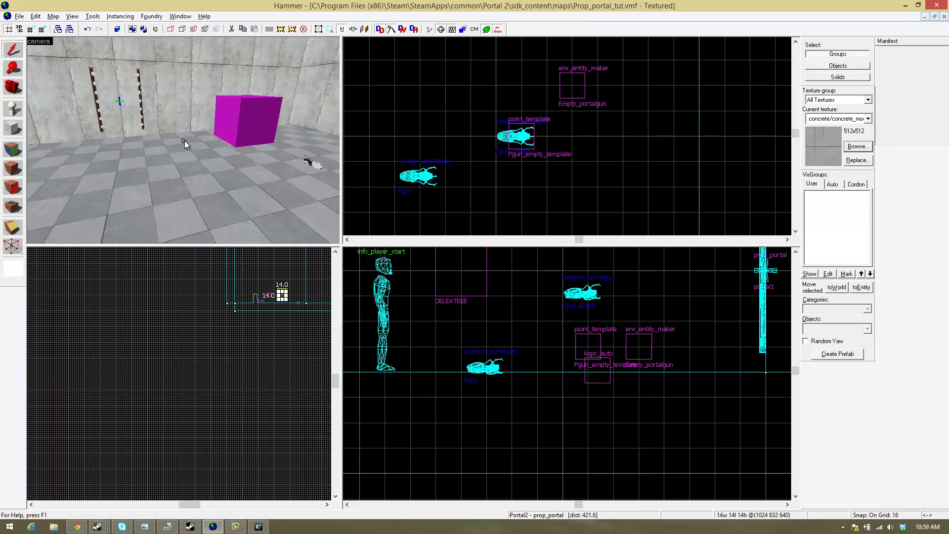
drag(185, 140, 184, 141)
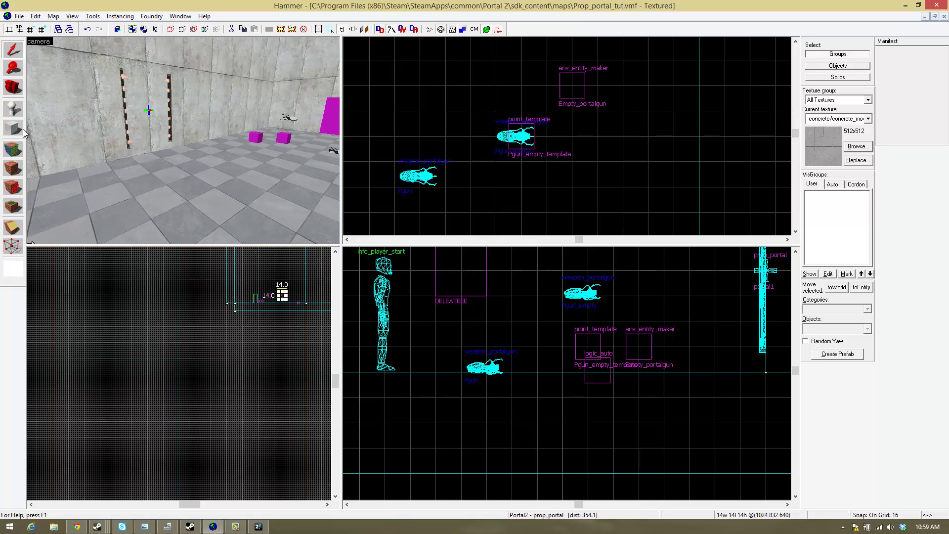
click(10, 109)
click(106, 175)
click(12, 49)
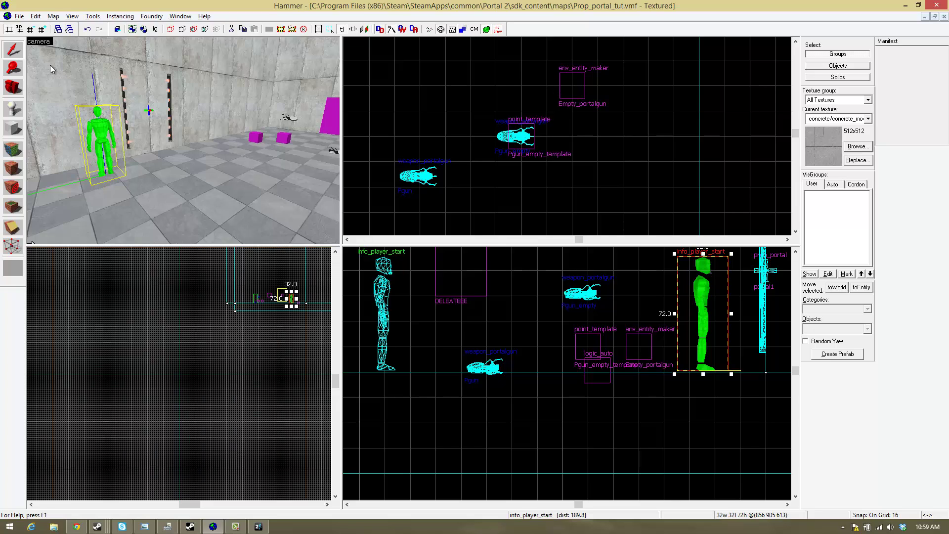
- Change the newly placed entity's class to prop_button in its object properties
key(alt+Return)
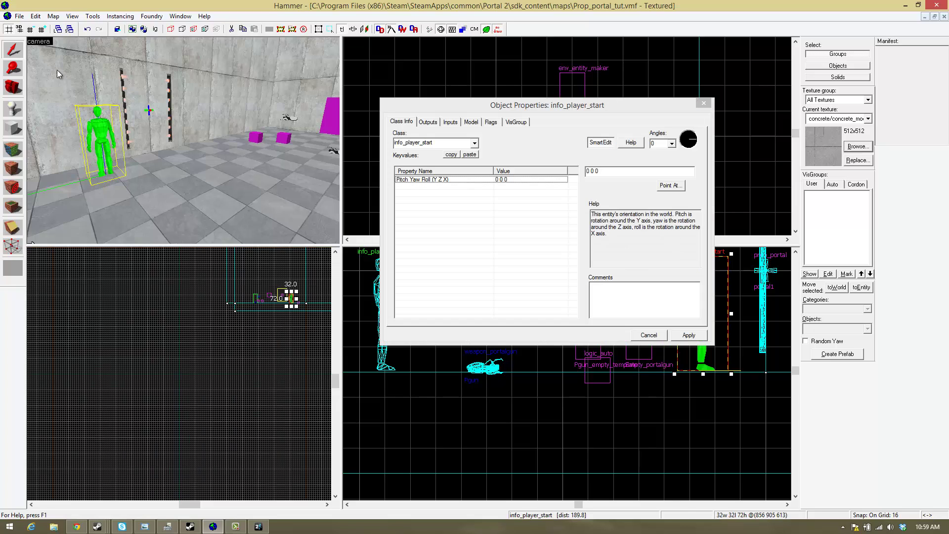
click(417, 133)
text(bu)
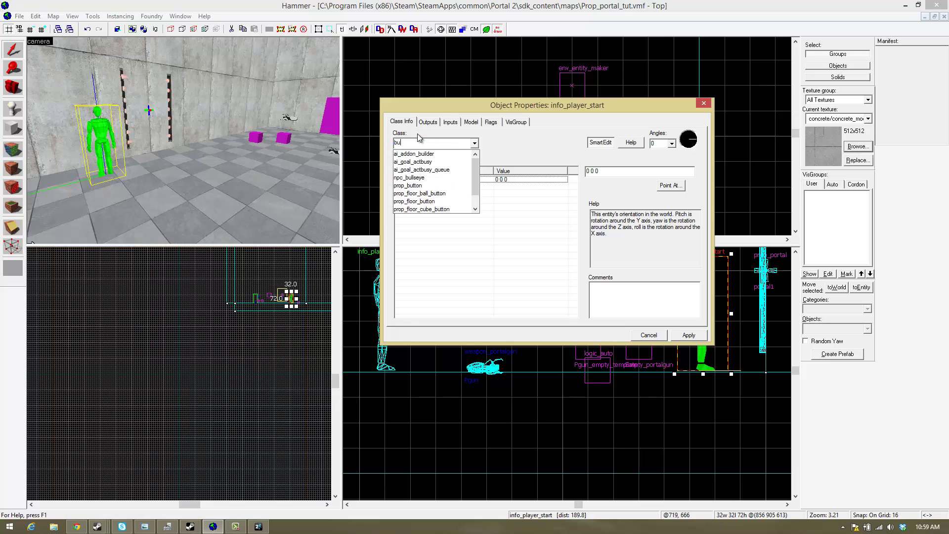
text(tton)
key(Return)
key(Return)
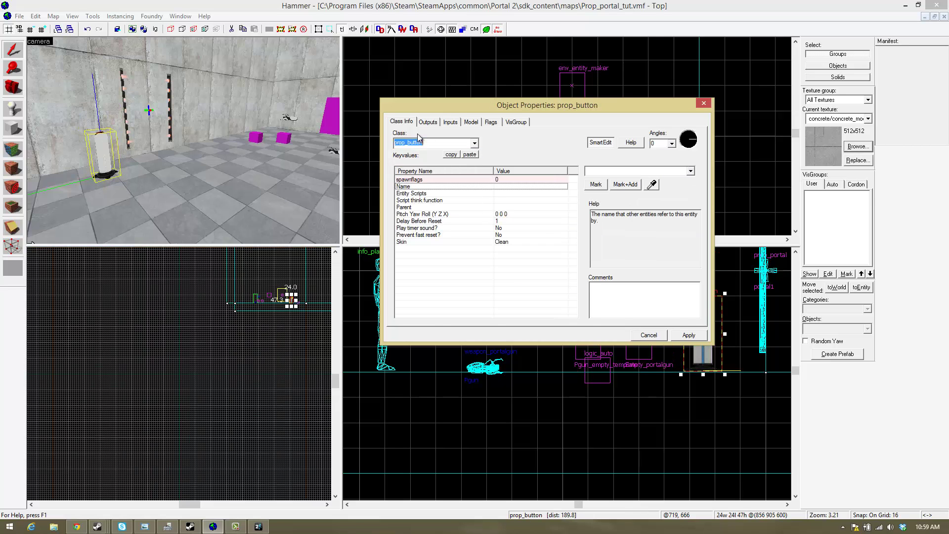
- Close the object properties and rotate the new prop_button 180 degrees in the top view
click(708, 105)
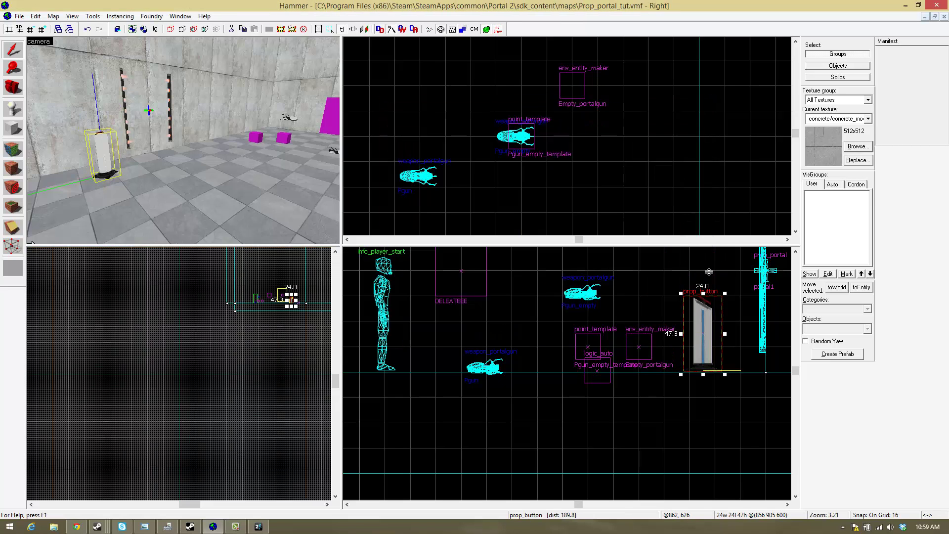
scroll(596, 115, down, 8)
scroll(596, 82, up, 6)
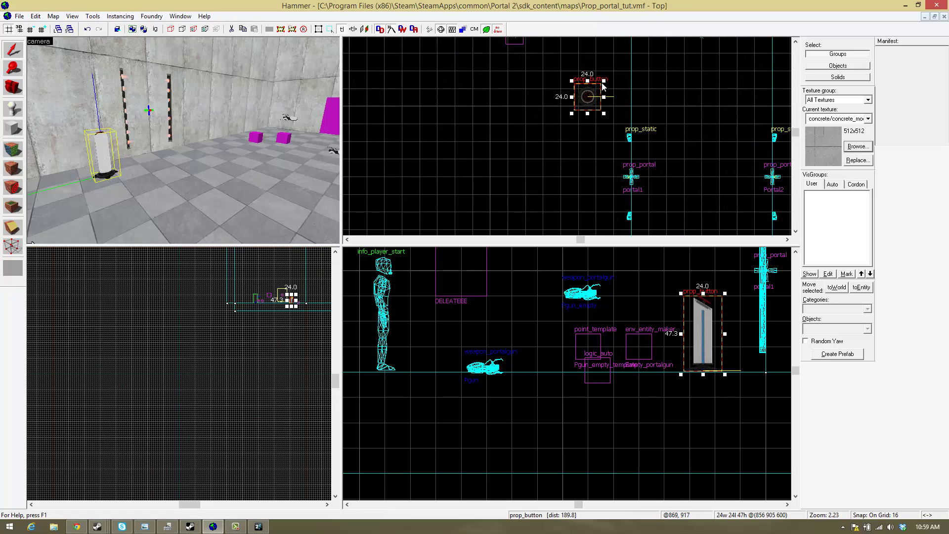
click(587, 104)
drag(604, 80, 525, 155)
- Inspect the rotated prop_button in the camera view and check its outputs list in the object properties
key(z)
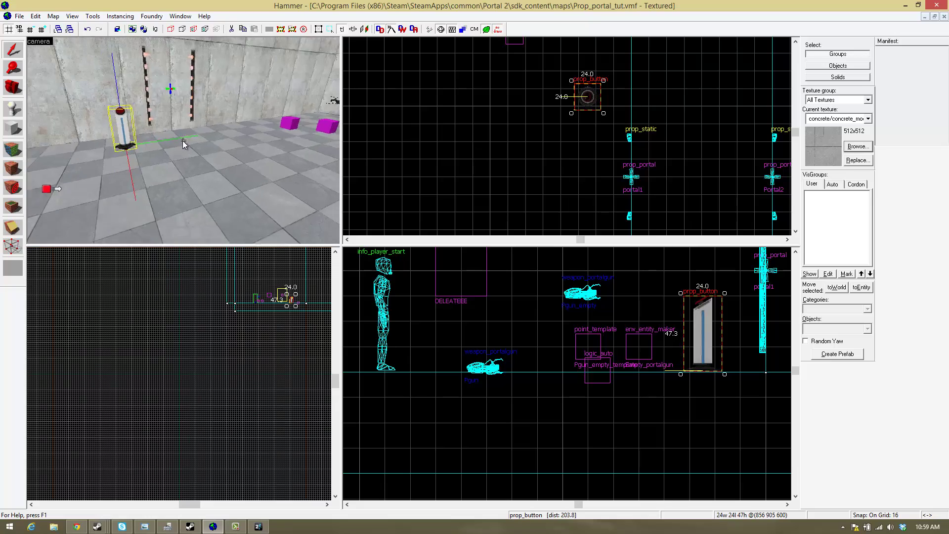
key(d)
key(a)
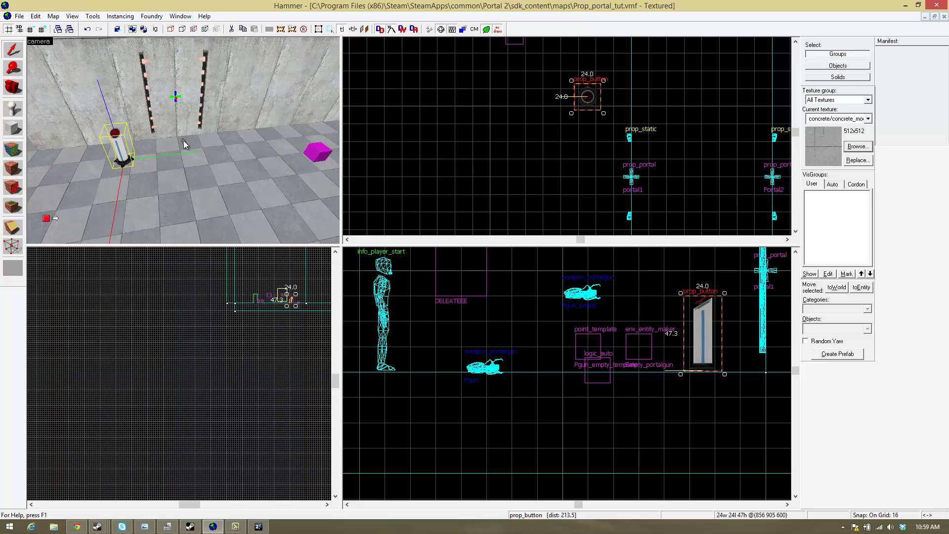
key(z)
double_click(135, 160)
click(428, 121)
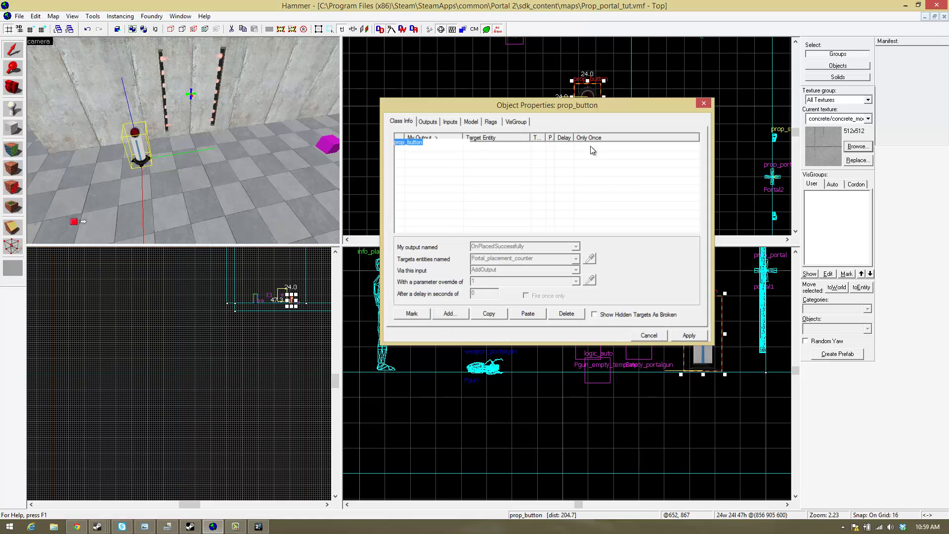
click(703, 102)
- Duplicate the prop_button right beside the original and change the copy's class to point_clientcommand
scroll(555, 110, up, 2)
mouse_move(611, 90)
shift+mouse_down()
mouse_move(604, 148)
mouse_move(604, 136)
shift+mouse_up()
double_click(604, 136)
text(poin)
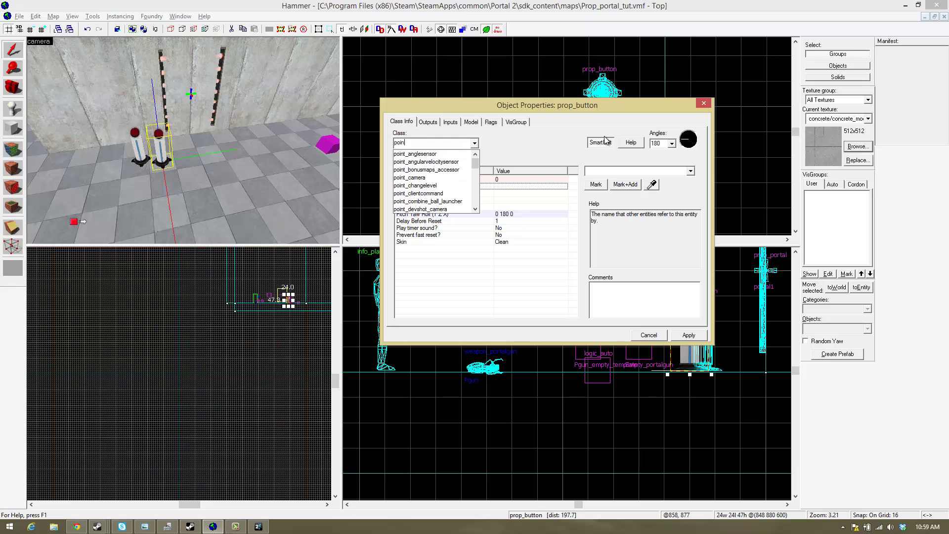
text(t_cl)
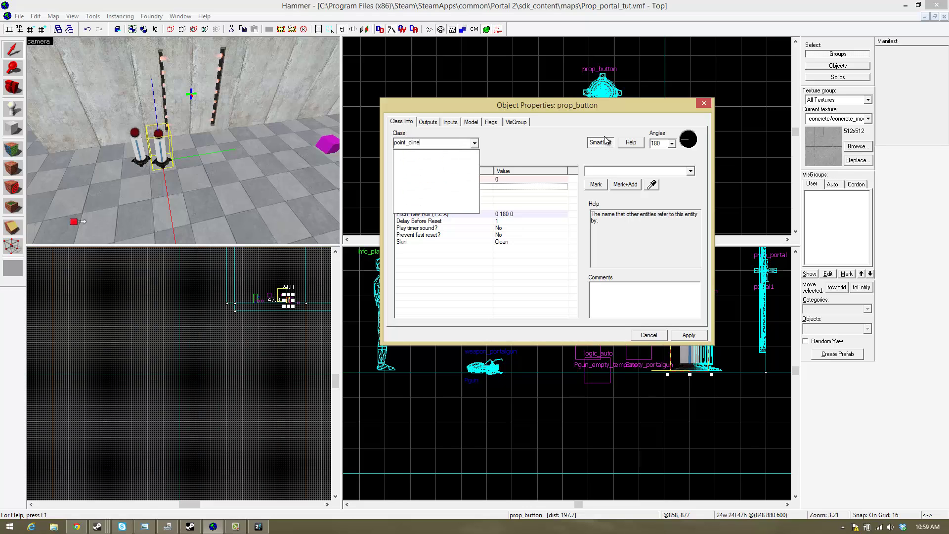
text(ientcommand)
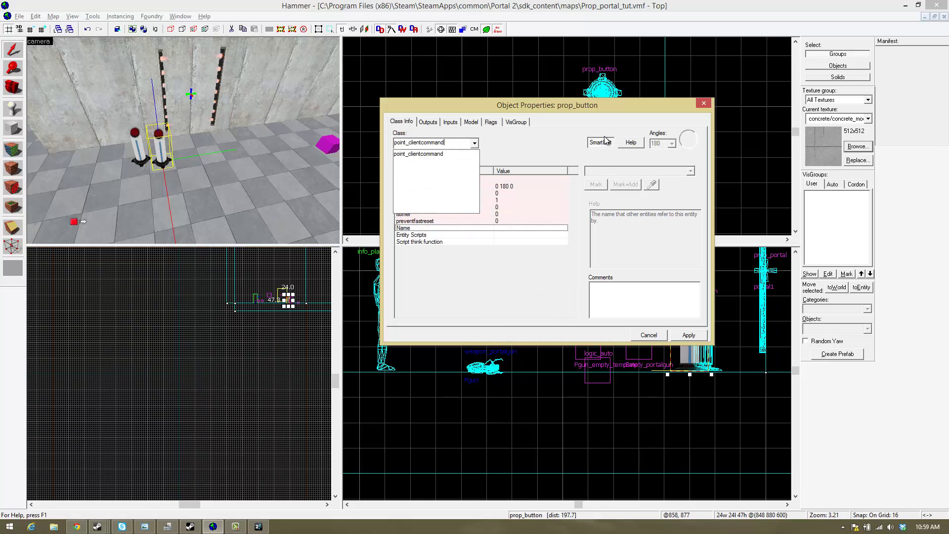
key(Return)
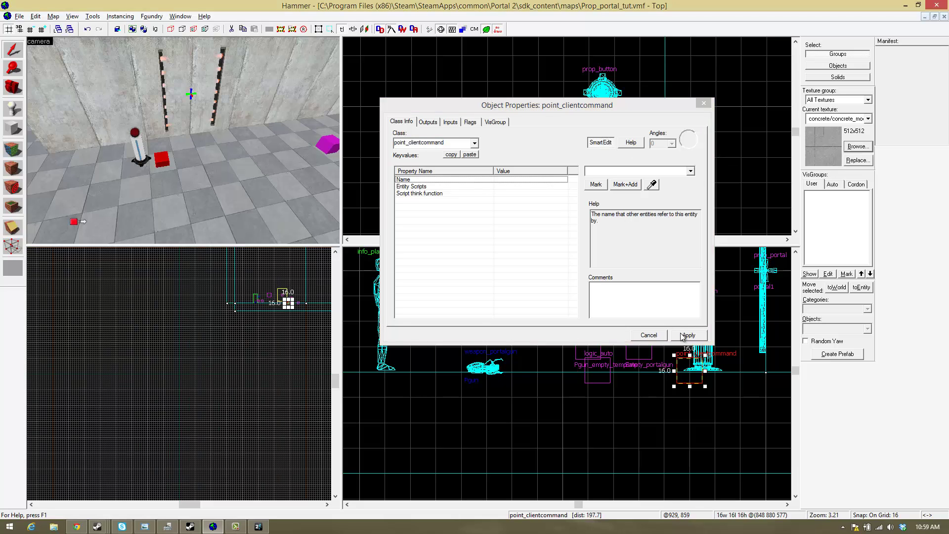
- Name the point_clientcommand entity Command, apply it and close its properties
drag(600, 109, 618, 90)
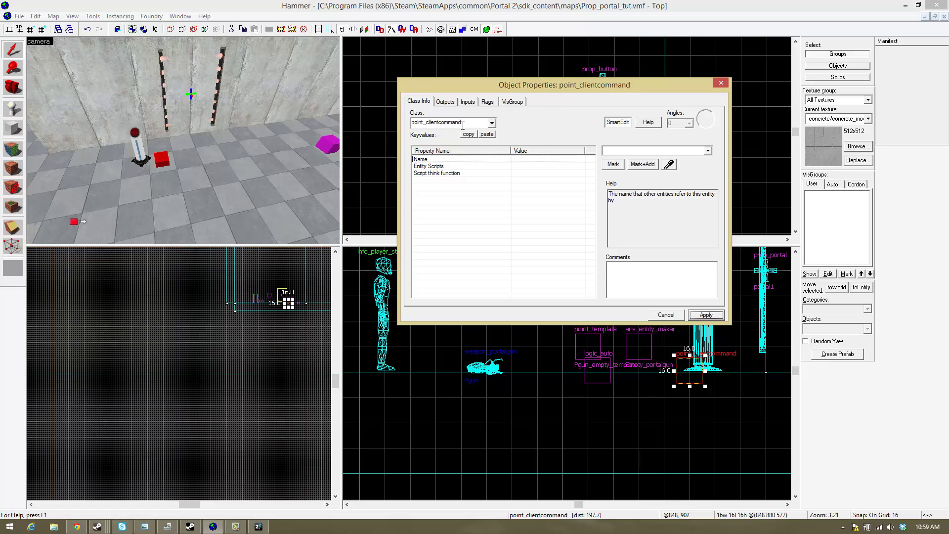
click(689, 149)
text(Com)
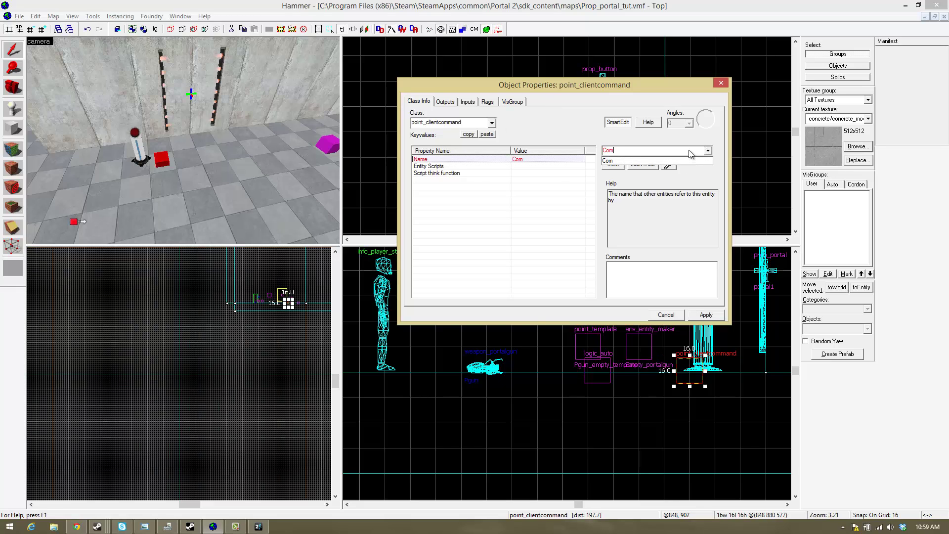
text(mand)
key(Return)
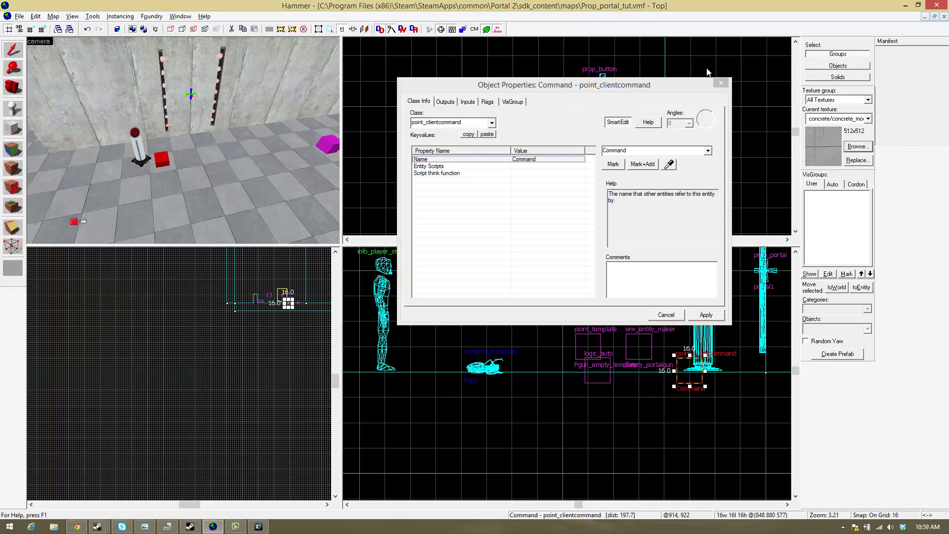
click(721, 82)
key(s)
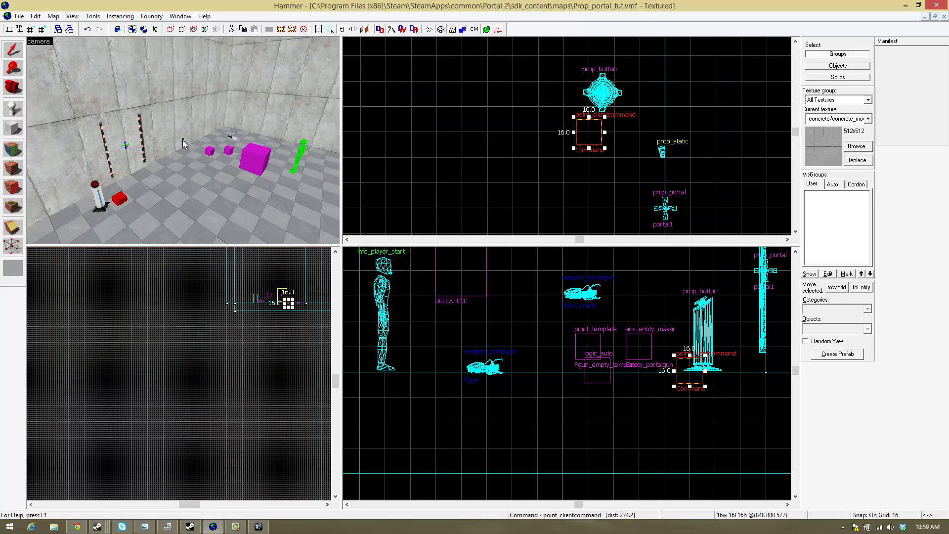
key(z)
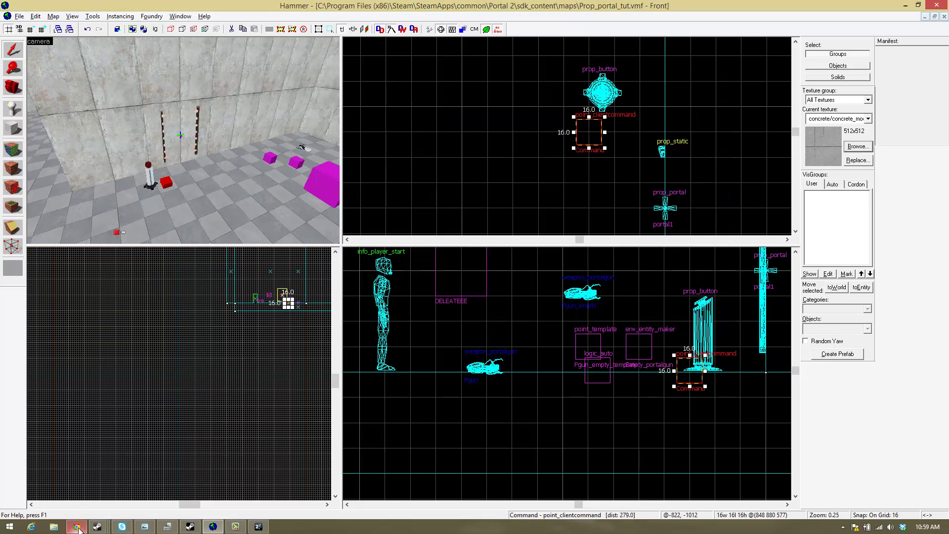
- Switch to Chrome, replace the Goldeneye tab with a new one and search the web for "portal id change command"
click(77, 527)
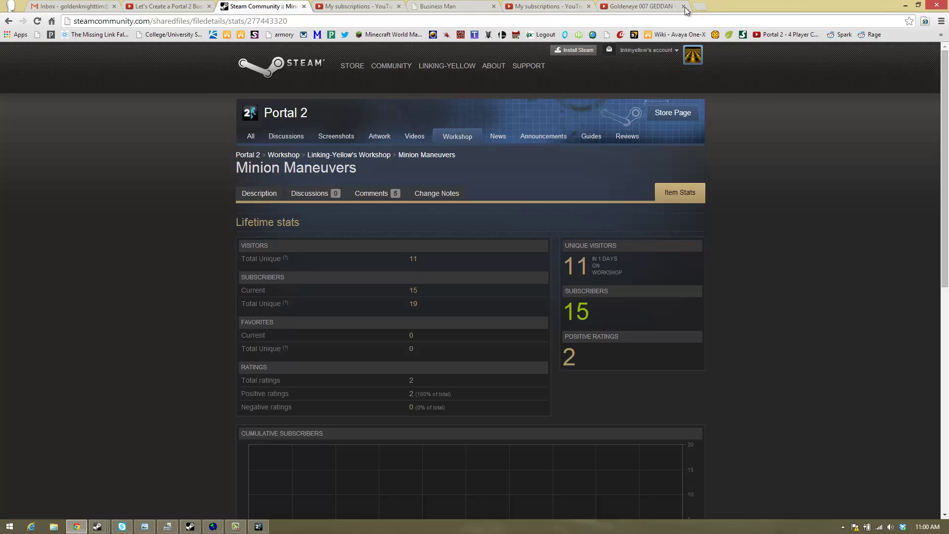
click(697, 7)
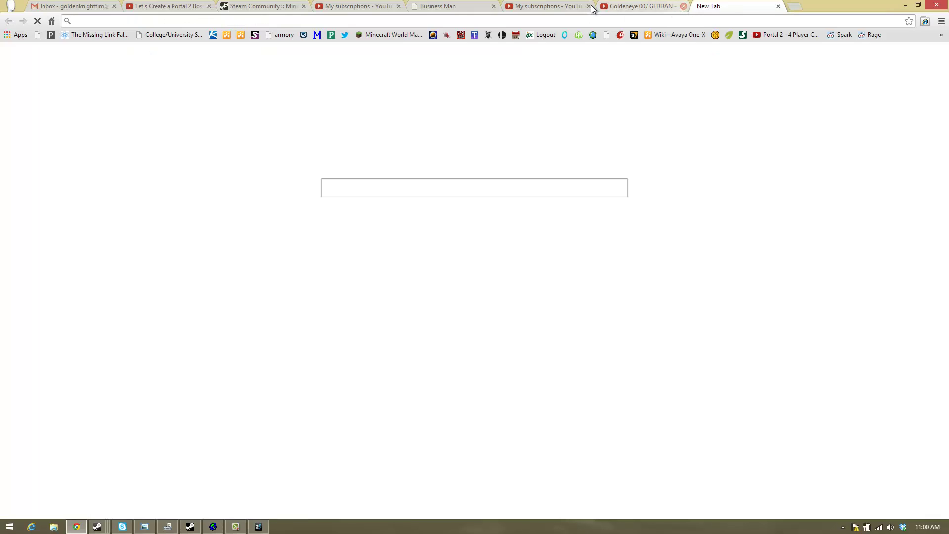
click(684, 6)
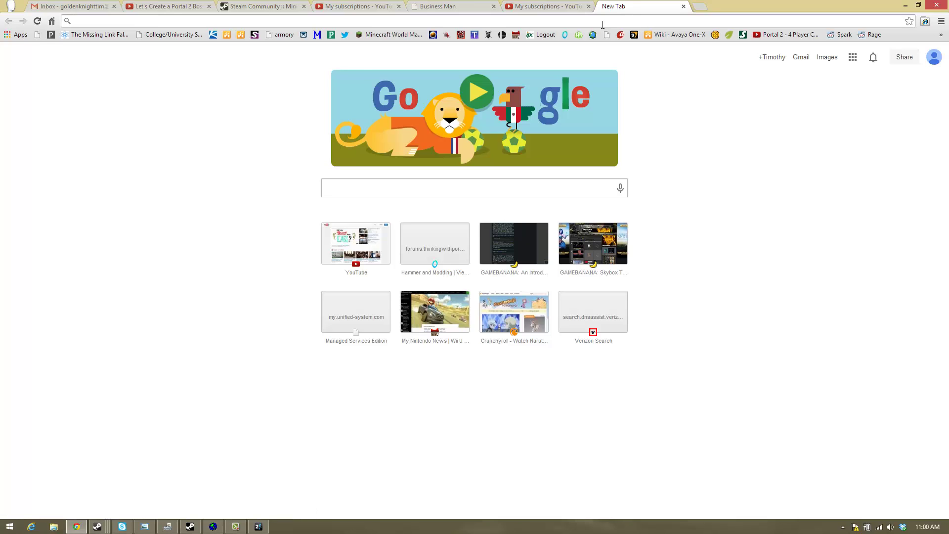
text(portal )
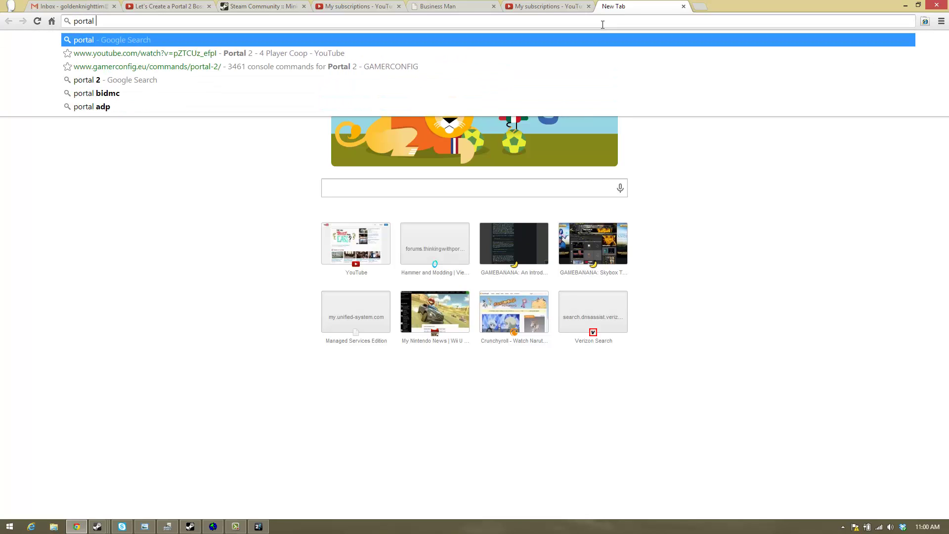
text(id change co)
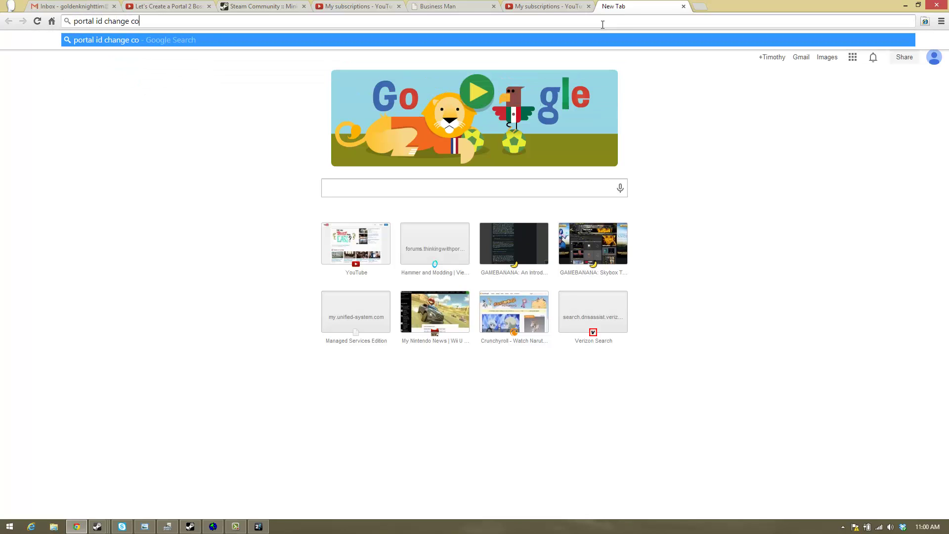
text(mmand)
key(Return)
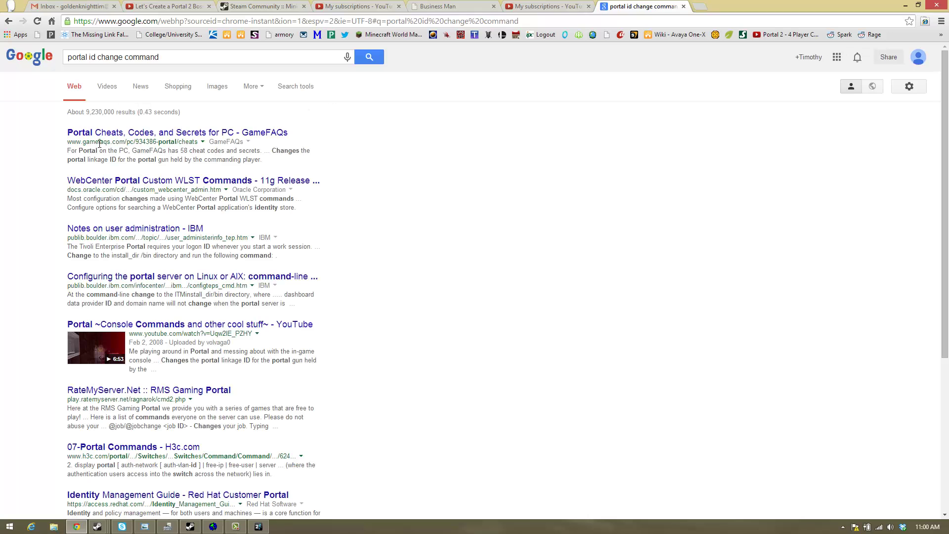
- Open the GameFAQs Portal cheats page and read the entry for changing the portal gun's linkage ID
click(114, 135)
scroll(132, 460, down, 1)
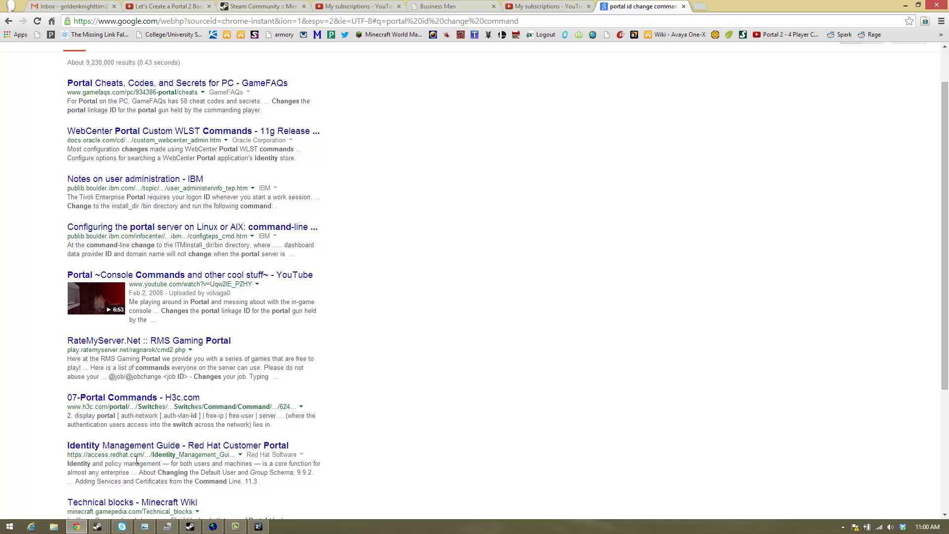
scroll(137, 459, up, 1)
click(129, 132)
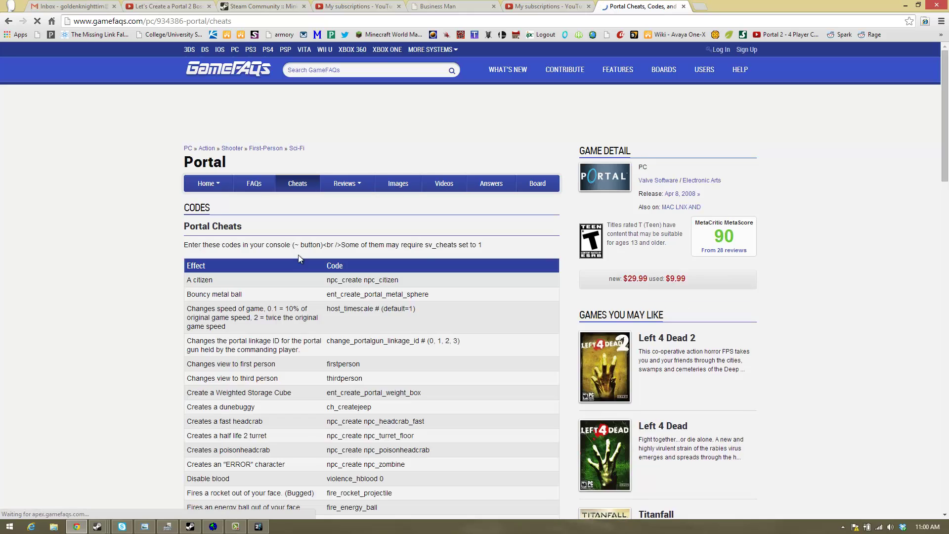
scroll(298, 254, down, 2)
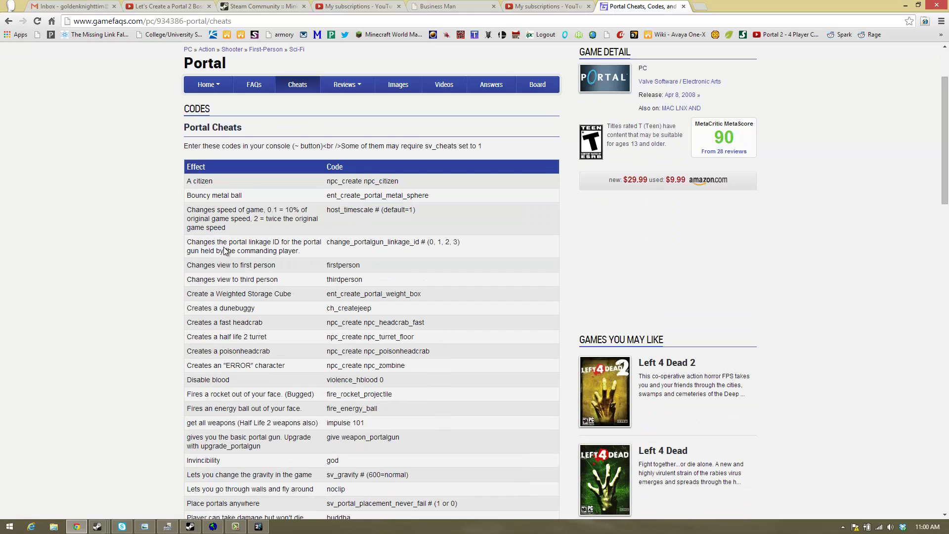
drag(208, 242, 256, 242)
click(354, 242)
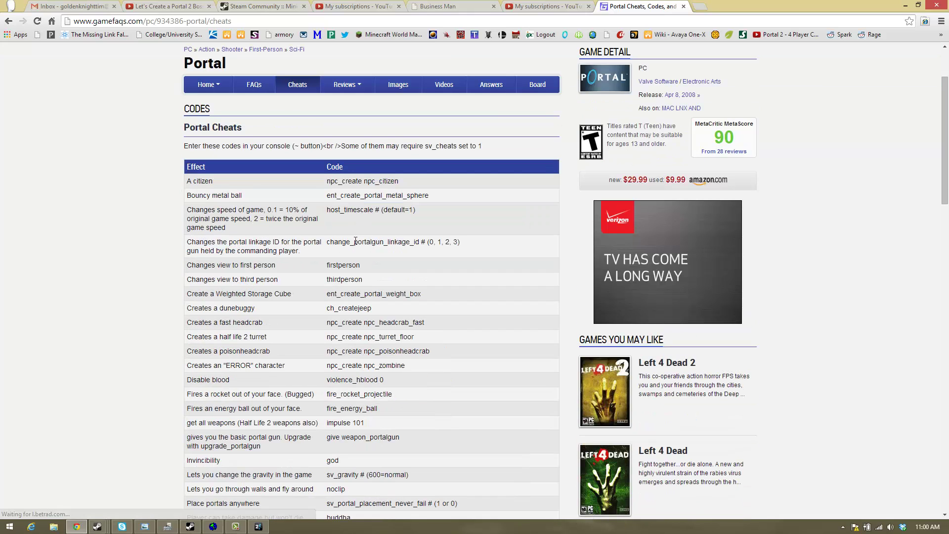
drag(330, 242, 479, 245)
double_click(439, 245)
click(420, 246)
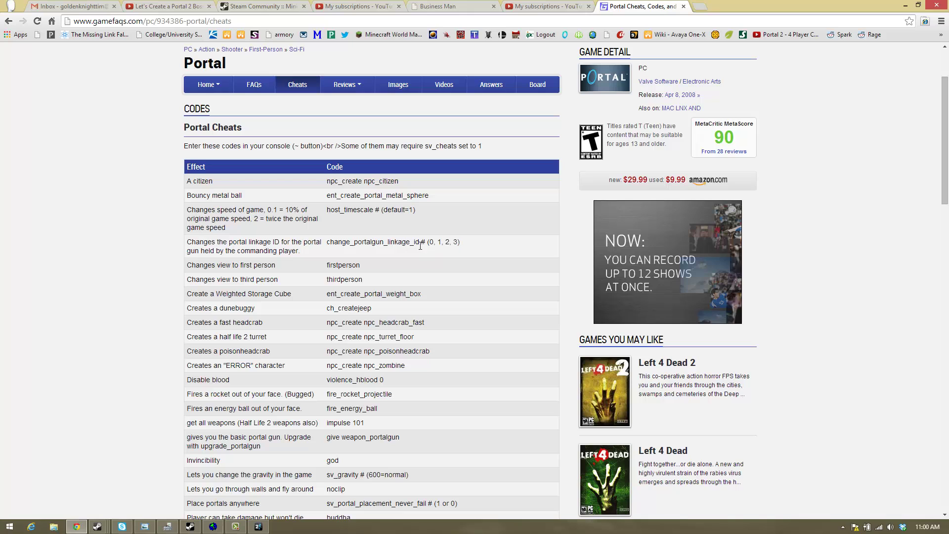
- Switch back to Hammer and add a new output named OnPressed to the prop_button near portal1
click(219, 528)
key(z)
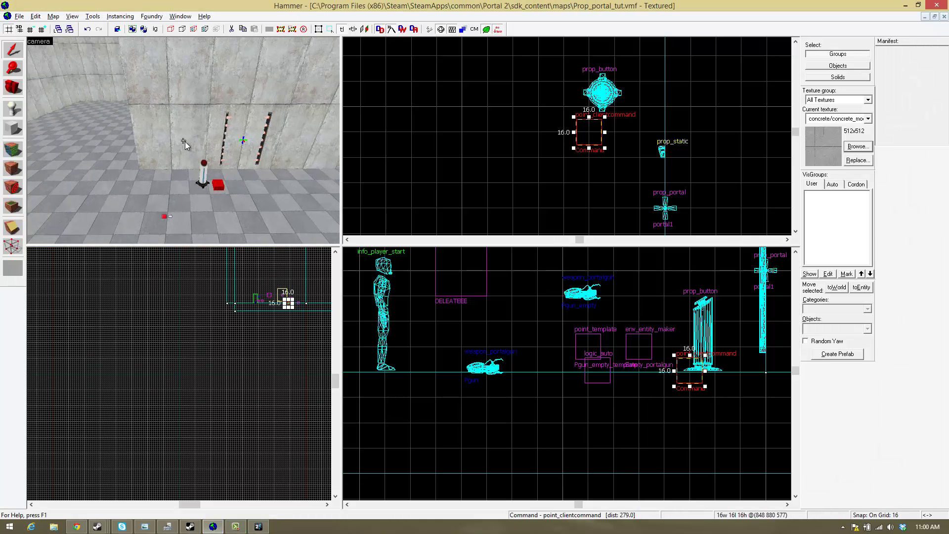
key(w)
key(z)
double_click(171, 138)
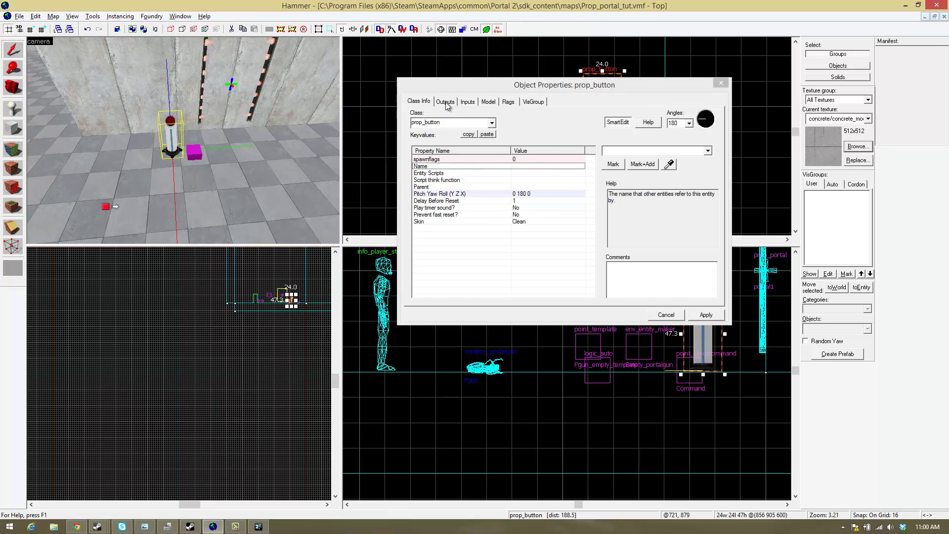
click(446, 103)
click(467, 293)
click(593, 226)
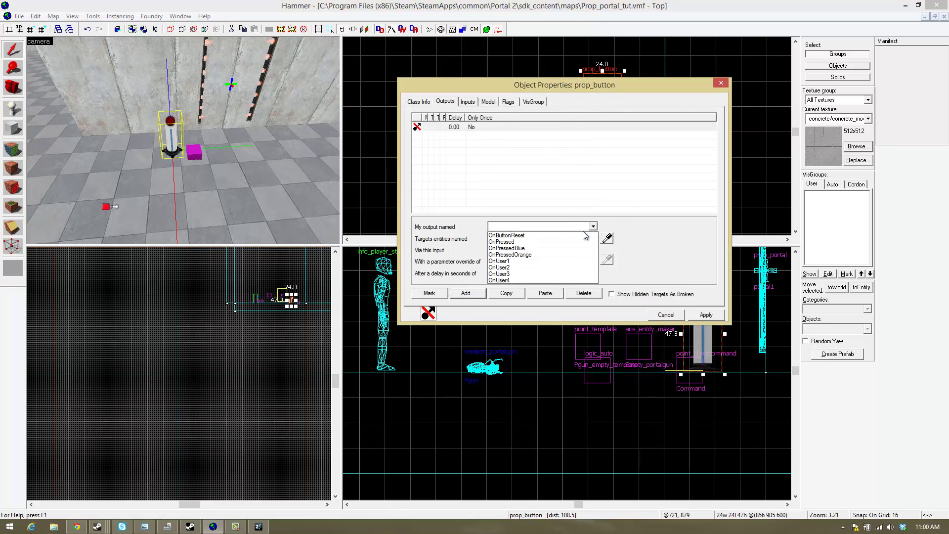
click(560, 243)
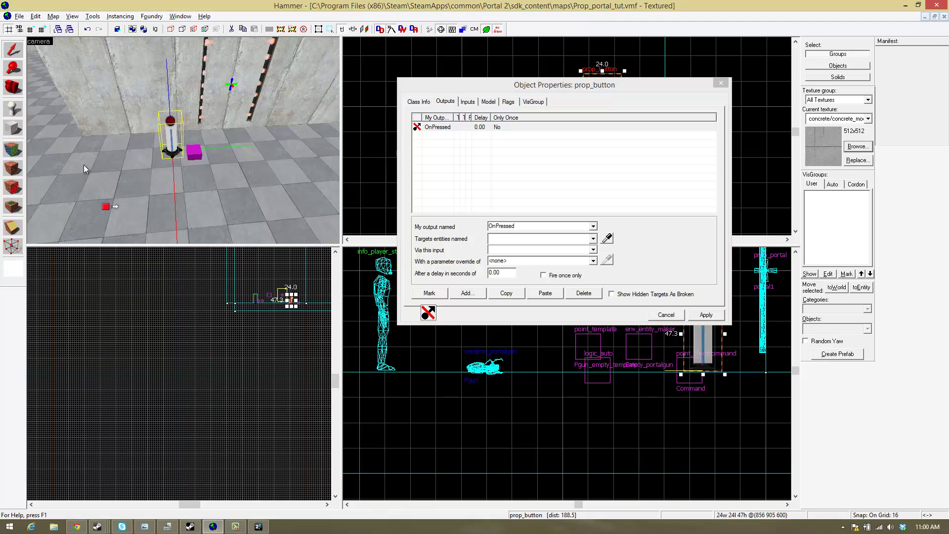
- Target the OnPressed output at the point_clientcommand named Command and set its input to Command
click(606, 238)
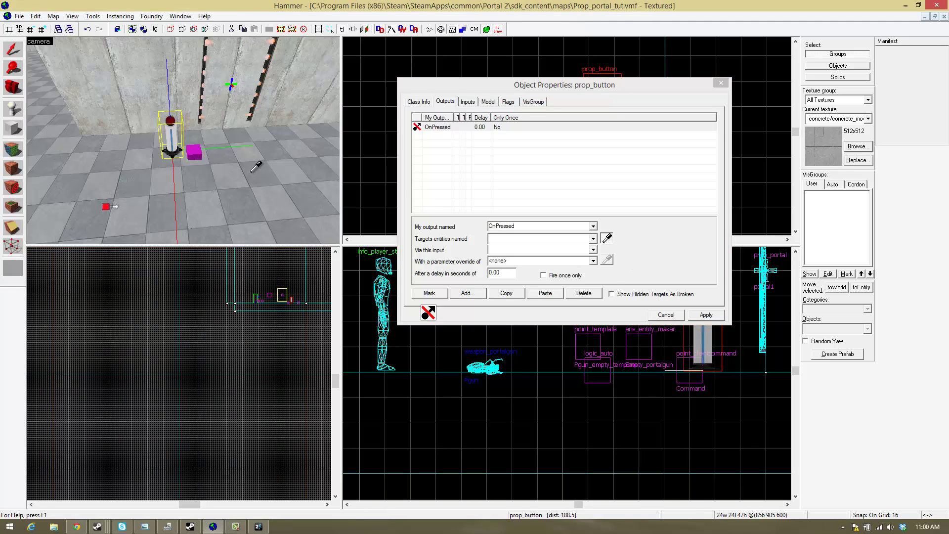
click(200, 148)
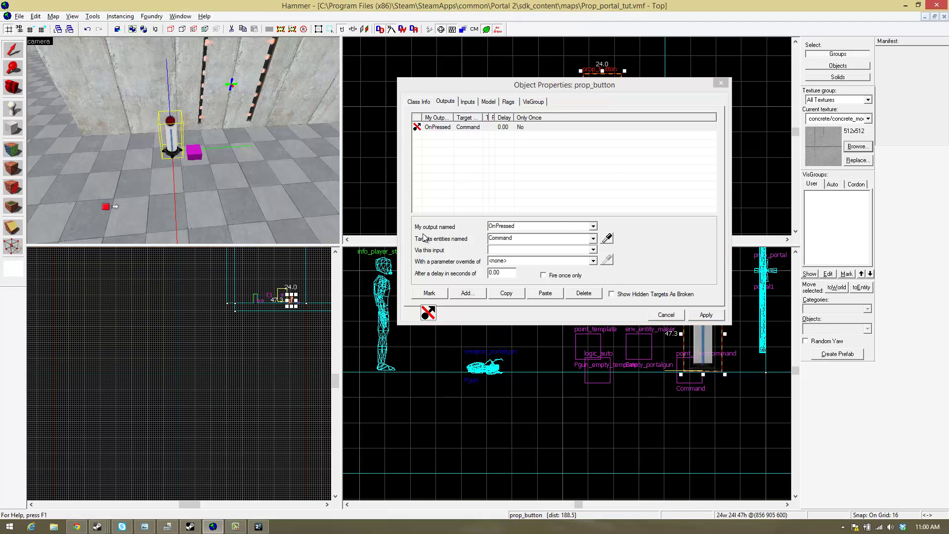
click(593, 251)
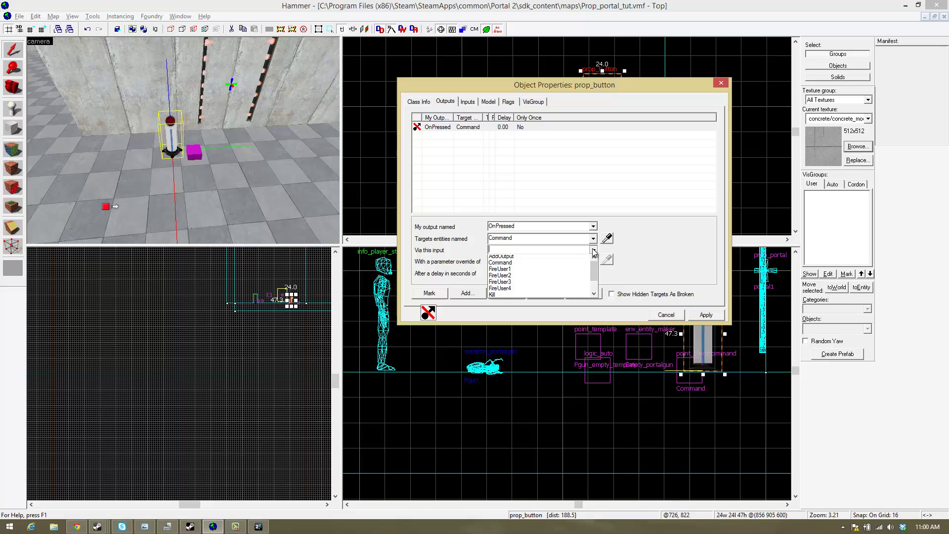
click(521, 266)
click(521, 262)
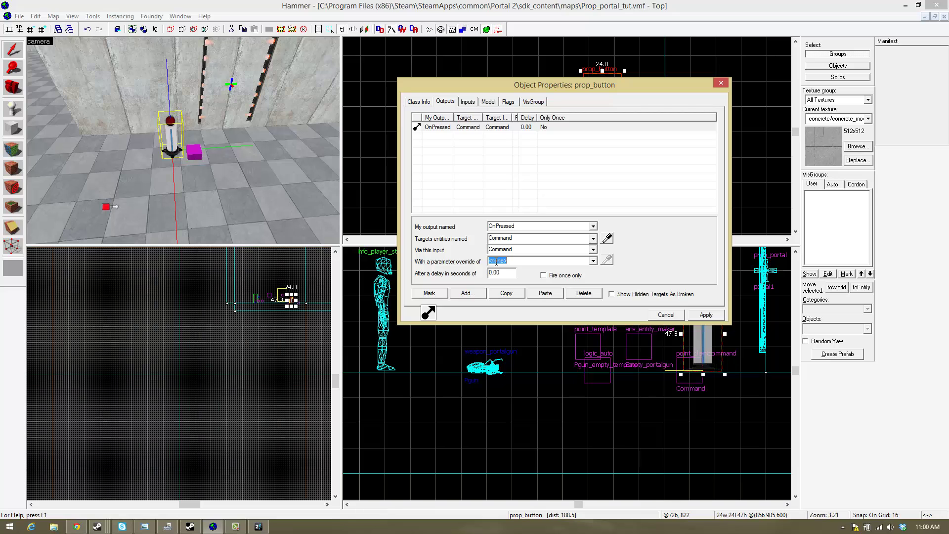
- Switch to Chrome, copy the change_portalgun_linkage_id # command from the cheats page, and return to Hammer
click(76, 527)
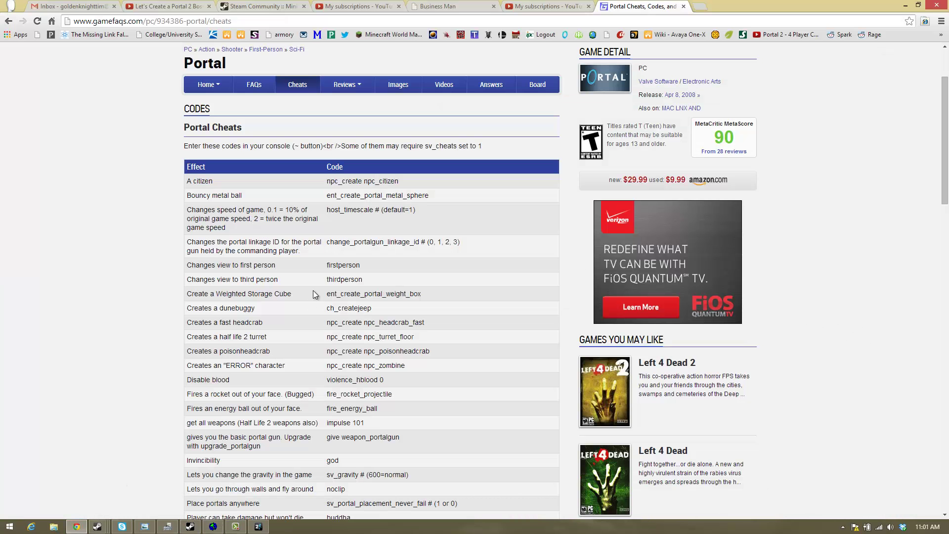
drag(328, 241, 425, 246)
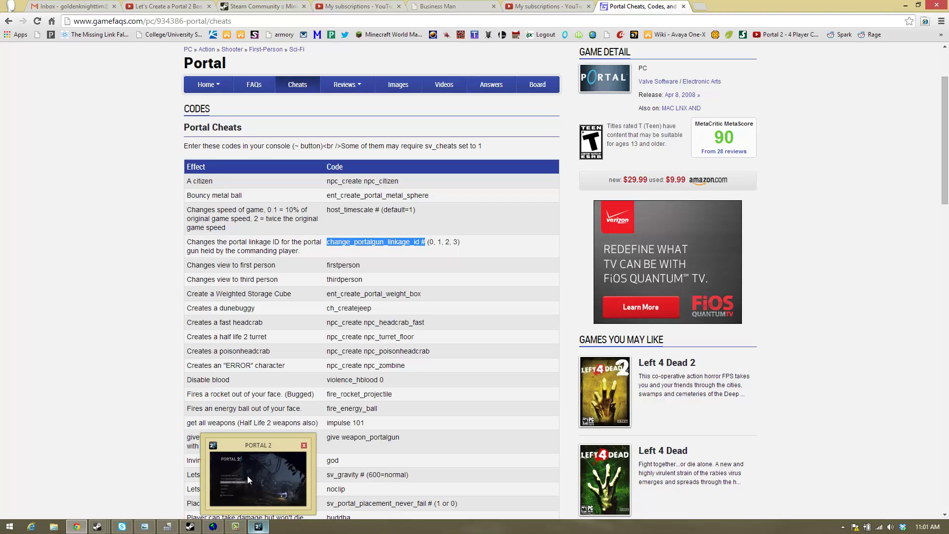
click(214, 525)
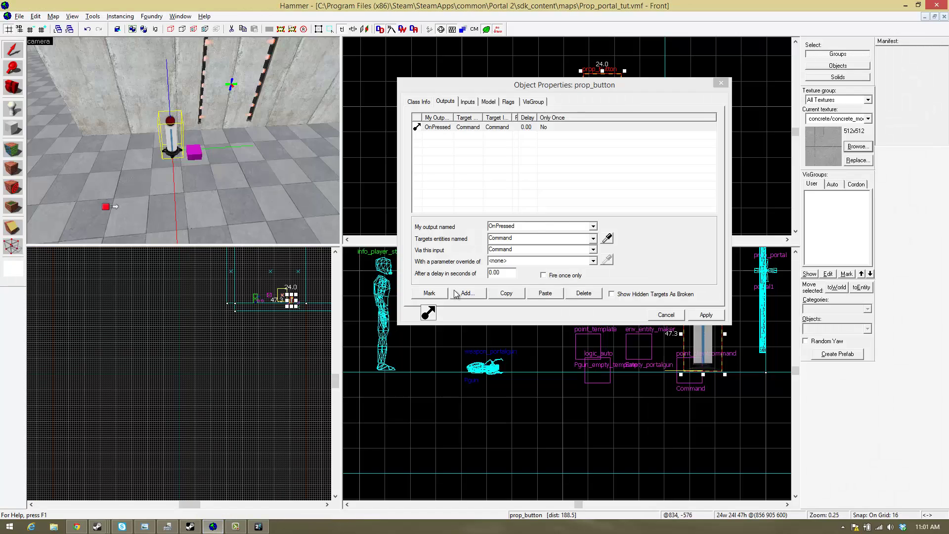
- Set the OnPressed output's parameter override to change_portalgun_linkage_id #1, apply it and close the button's properties
click(513, 260)
double_click(512, 261)
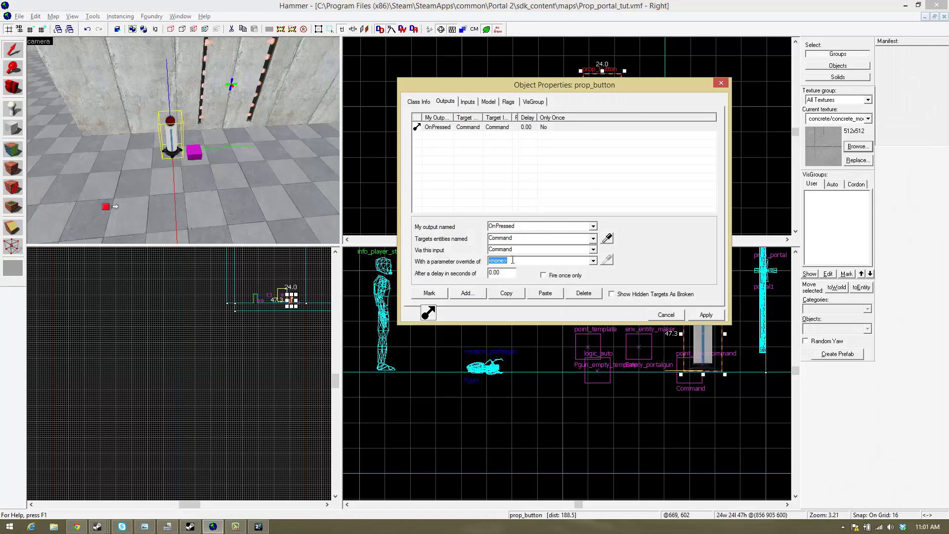
text(change_portalgun_linkage_id #)
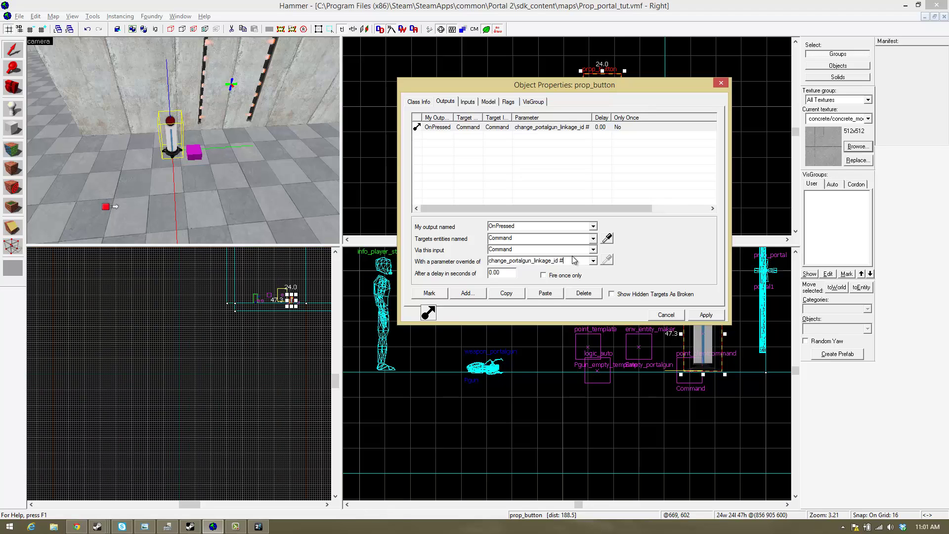
text(1)
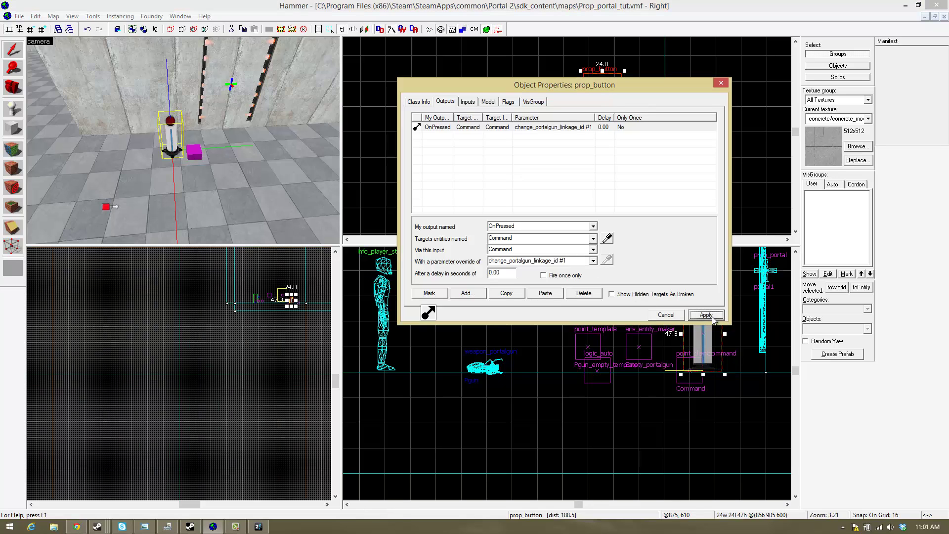
click(719, 83)
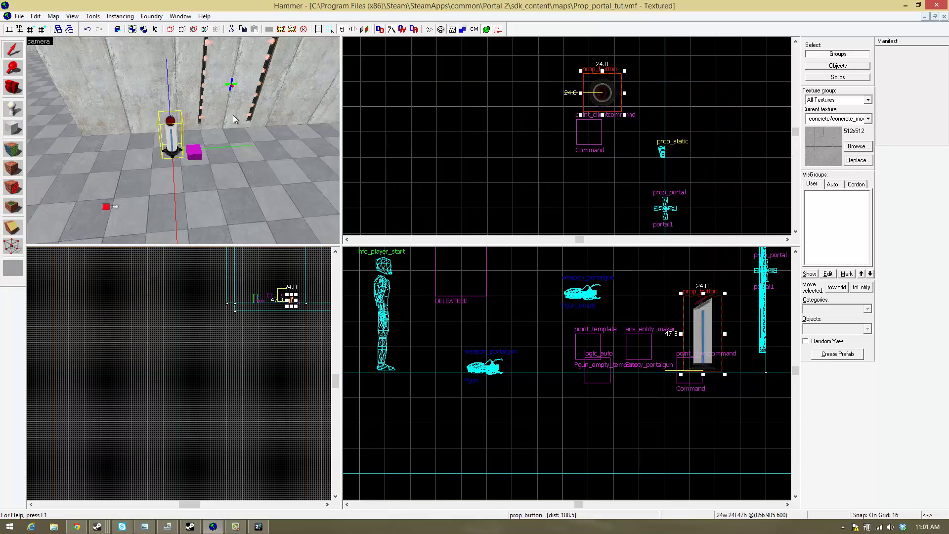
- Name the prop_button near portal1 Button, apply the name and close its properties
key(z)
key(w)
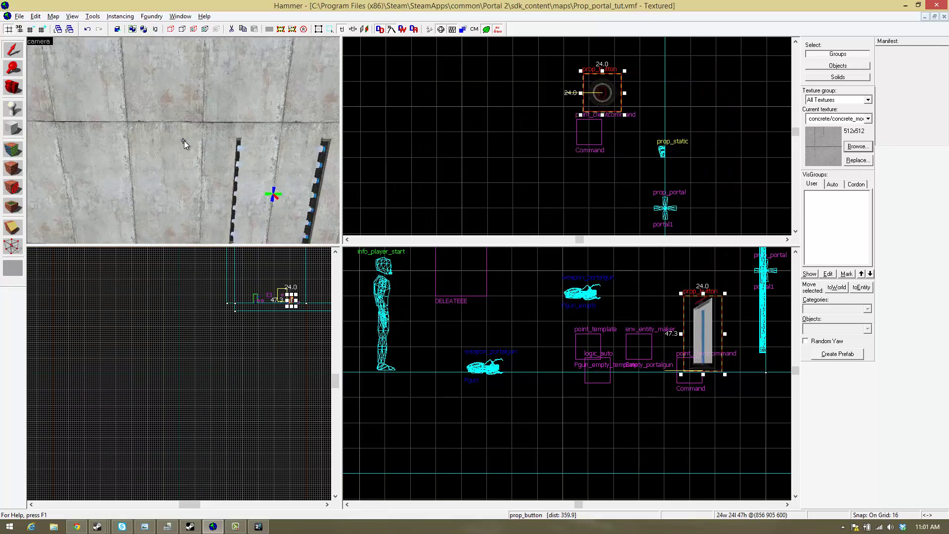
key(w)
key(s)
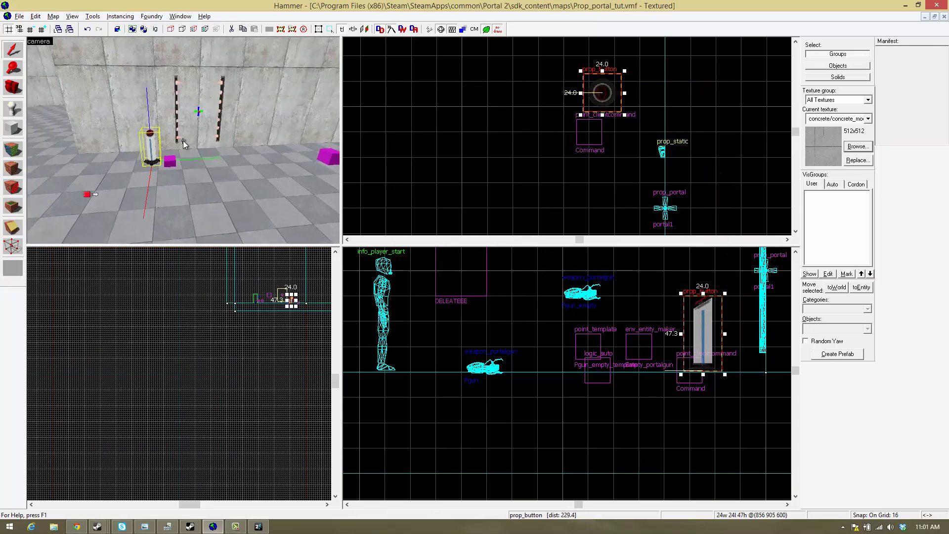
key(w)
key(s)
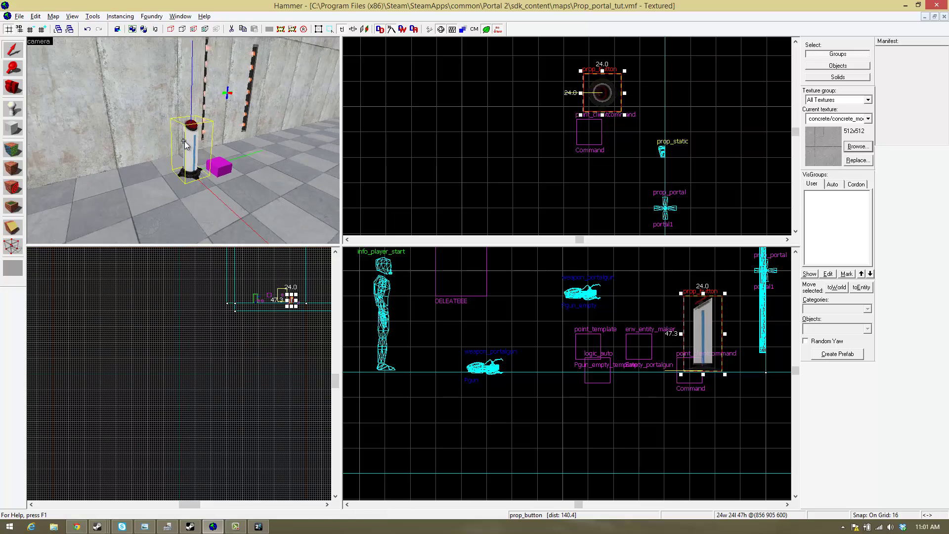
key(w)
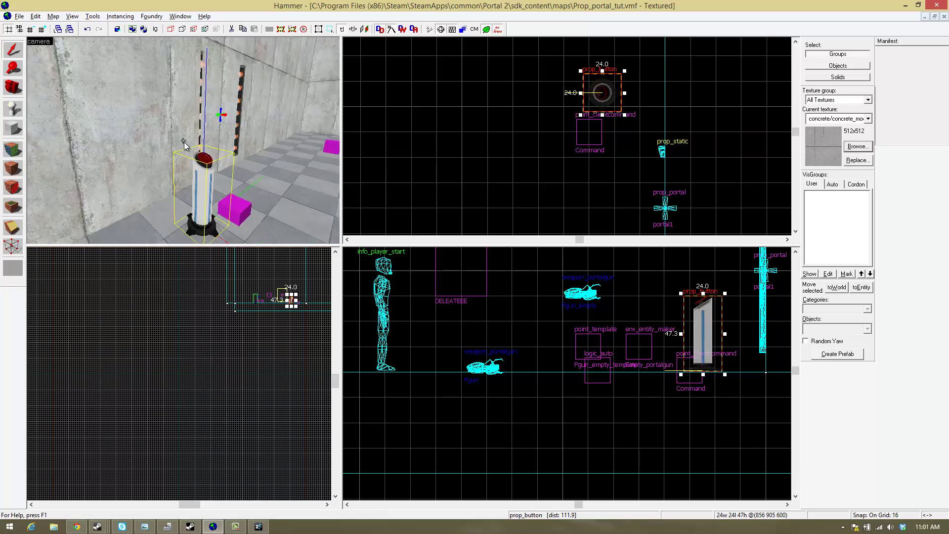
key(s)
key(alt+Return)
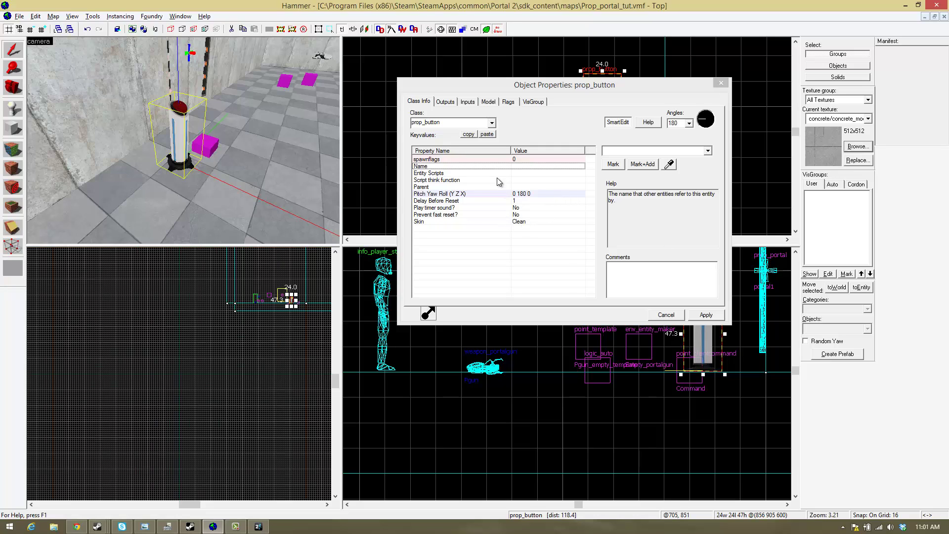
click(670, 148)
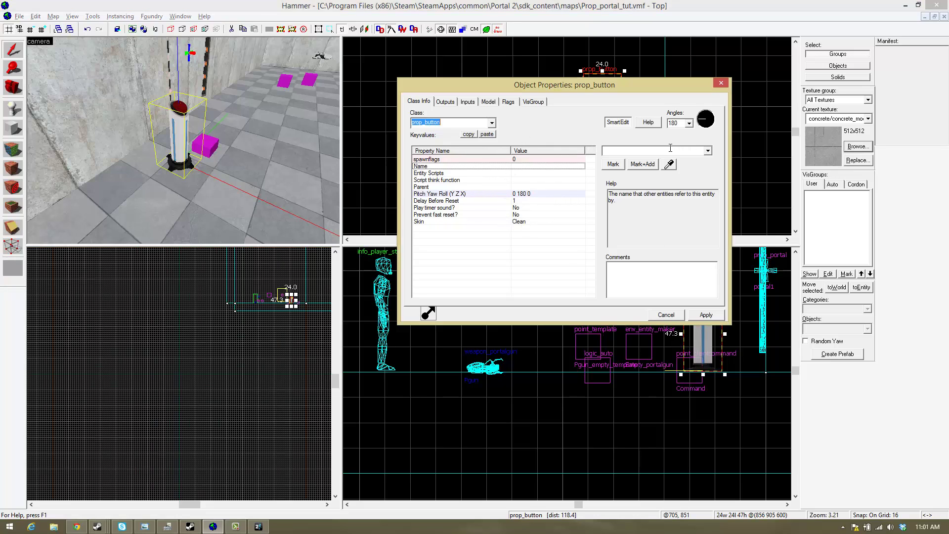
text(Button)
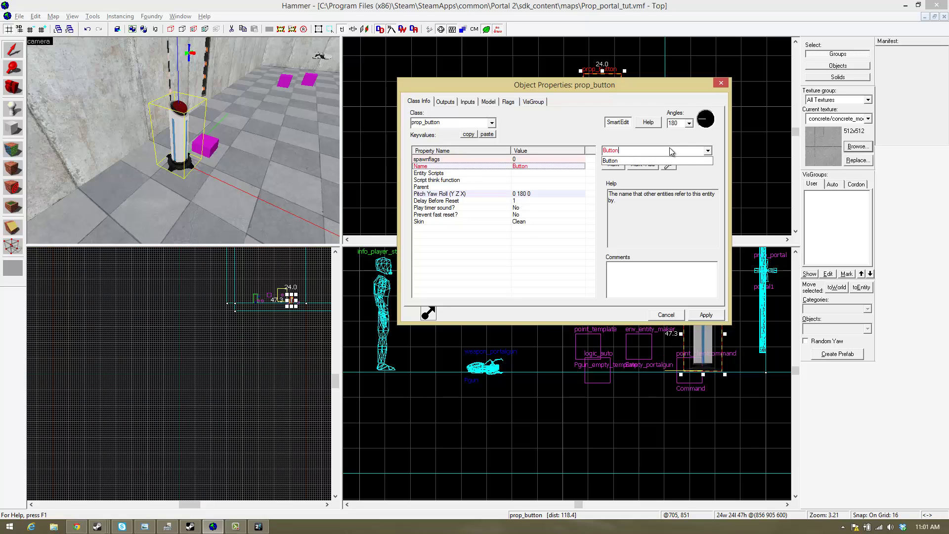
key(Return)
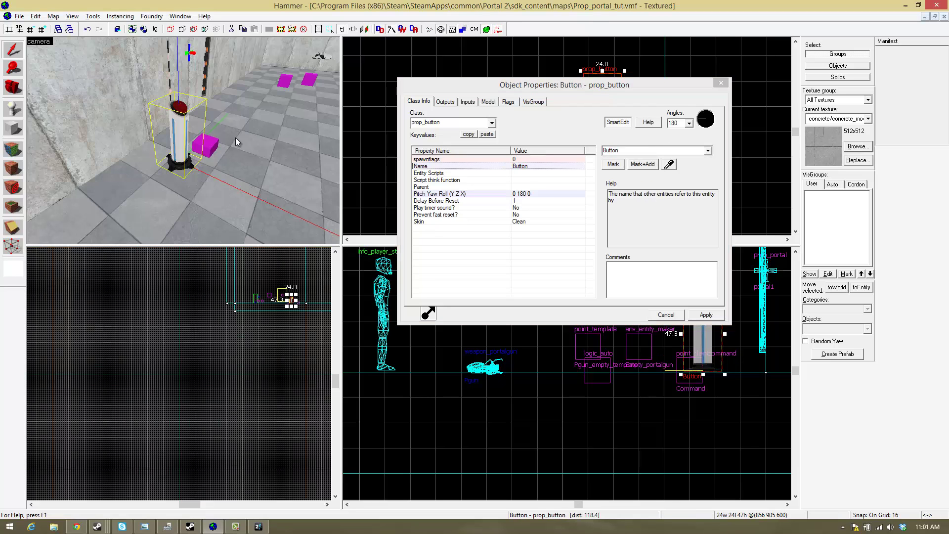
key(z)
key(z)
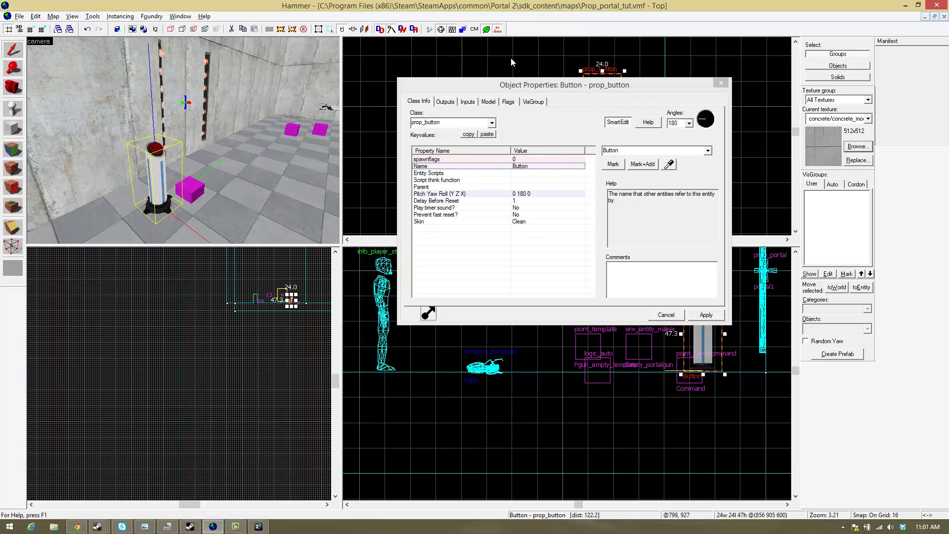
click(723, 84)
- Examine the button and the prop_static frame around portal1 from several angles in the 3D view
key(z)
key(d)
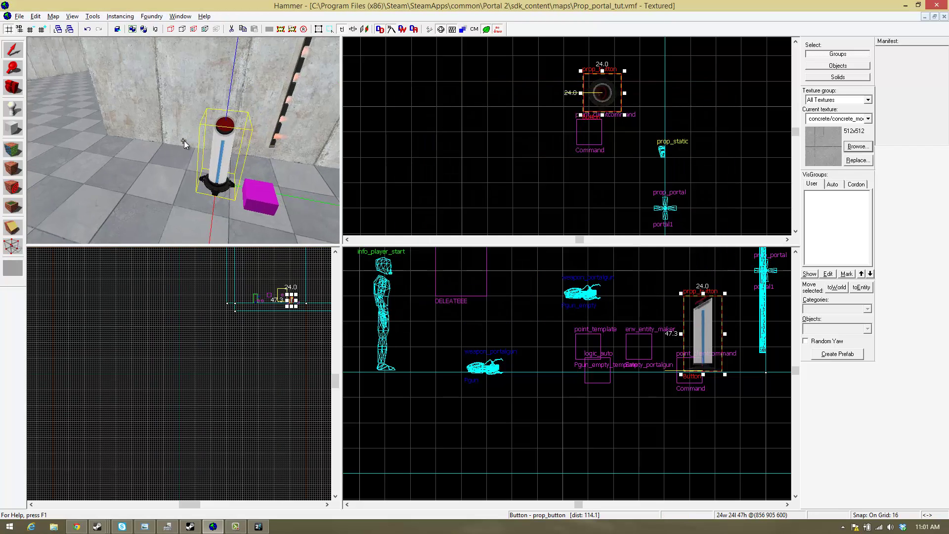
key(w)
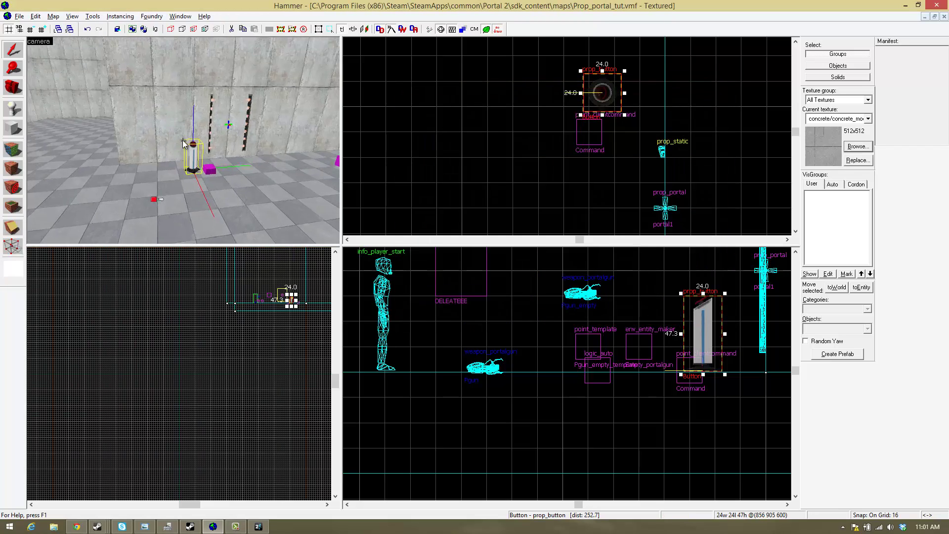
key(w)
key(Down)
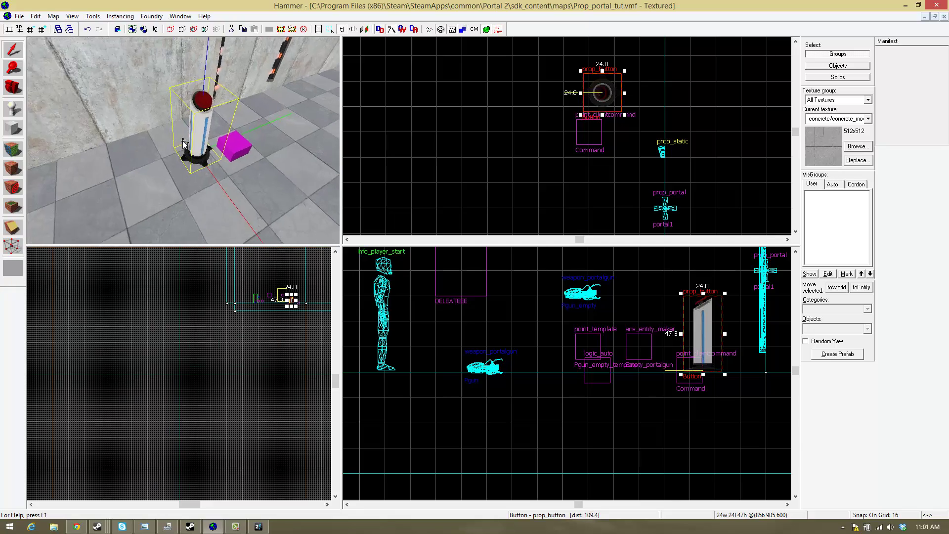
key(d)
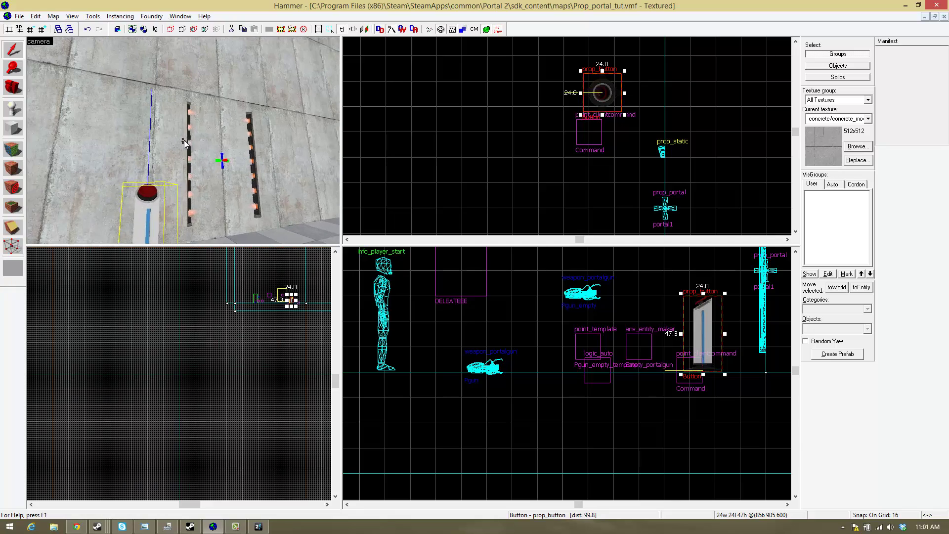
key(d)
click(251, 143)
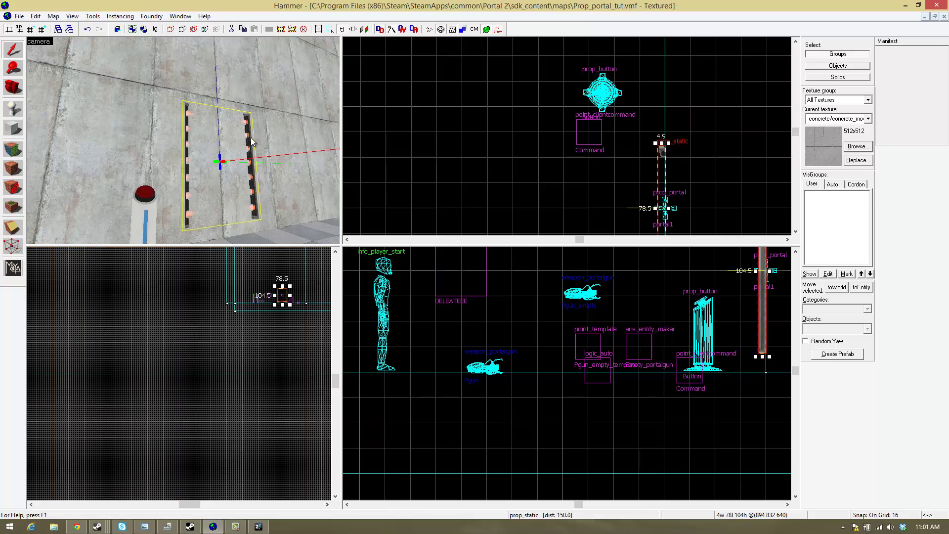
key(z)
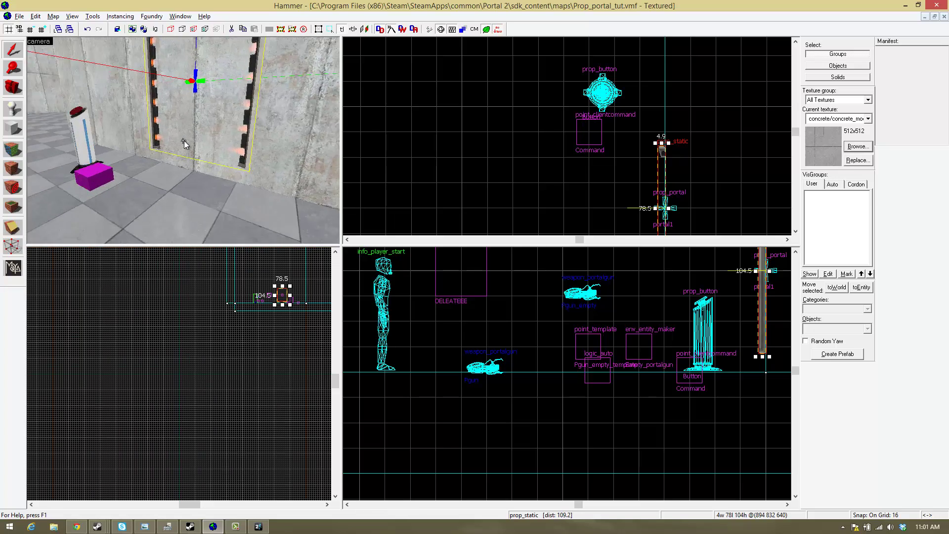
key(a)
key(z)
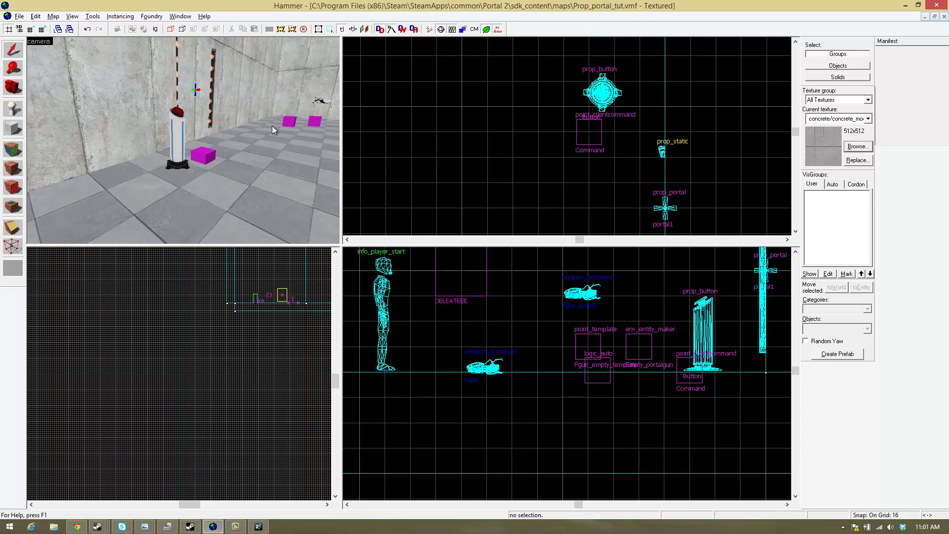
key(z)
key(w)
key(s)
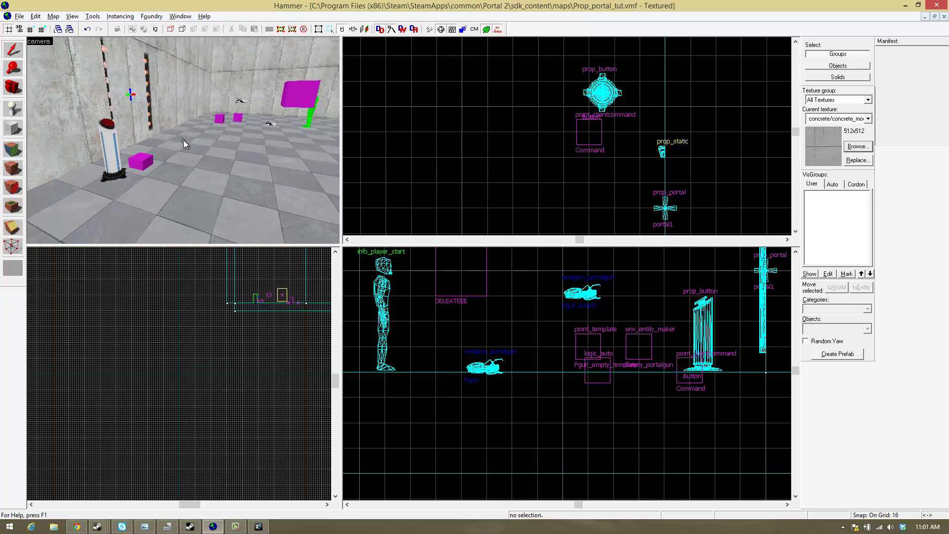
key(w)
key(s)
key(z)
- Set the parameter of the logic_auto's OnMapSpawn SetActivatedState output for portal* to 1, apply it and close the properties
double_click(160, 137)
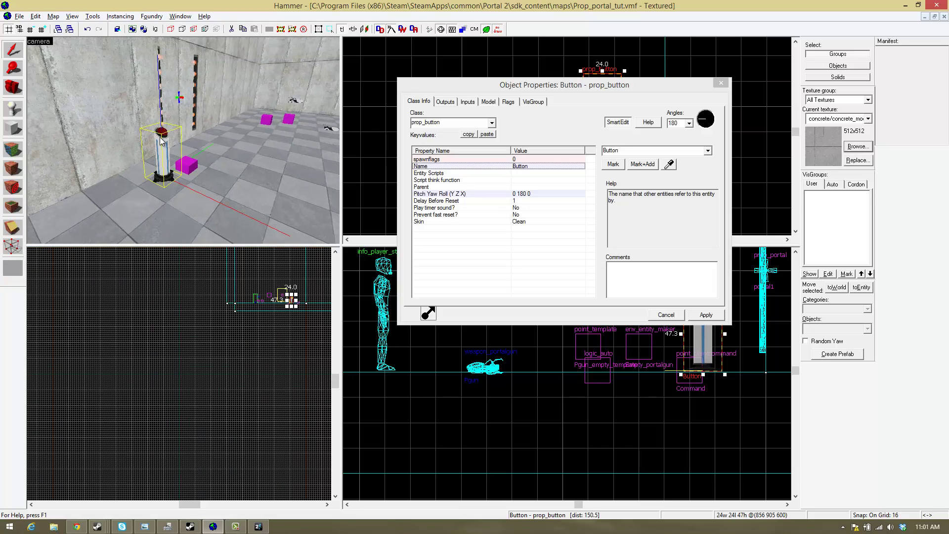
key(z)
key(w)
key(s)
key(z)
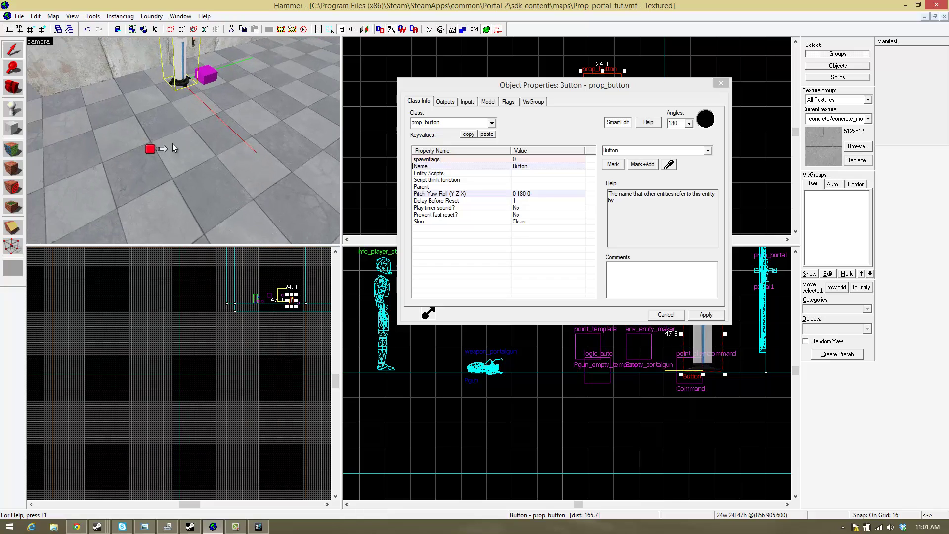
click(441, 102)
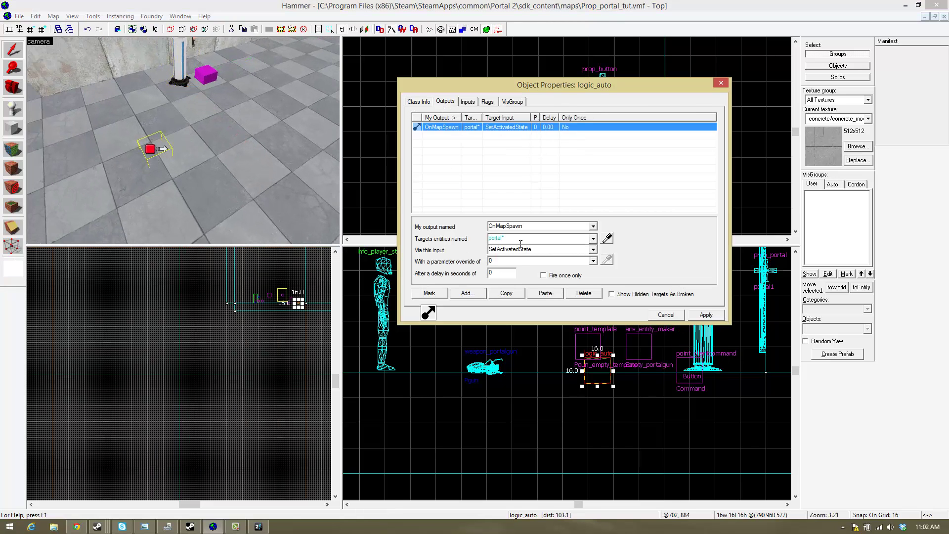
click(513, 262)
click(704, 314)
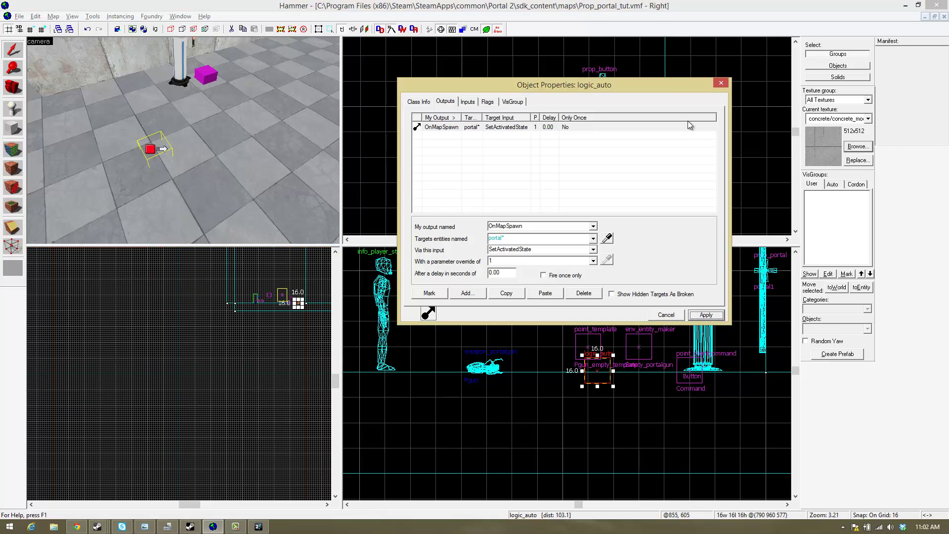
click(721, 85)
- Duplicate the button and place the copy right beside the original, on the side away from portal1
key(z)
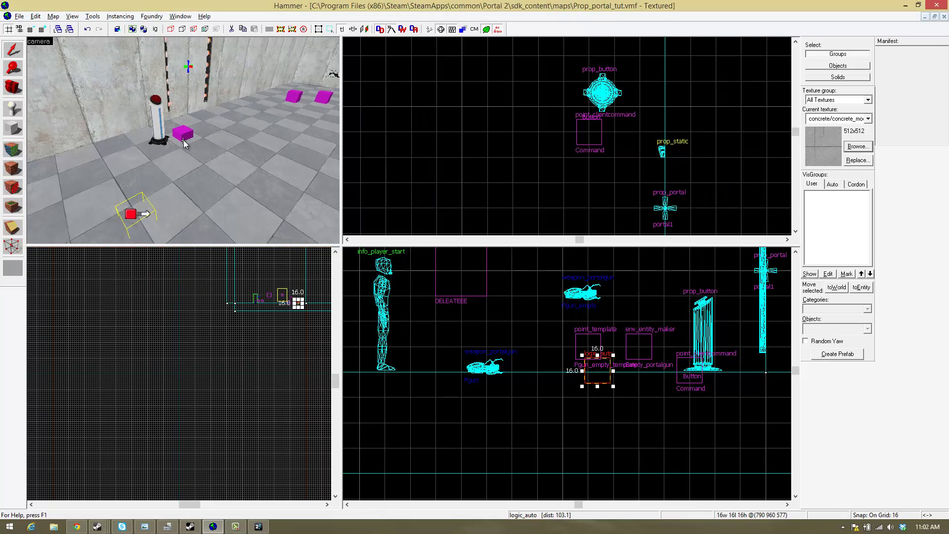
key(w)
key(w)
key(s)
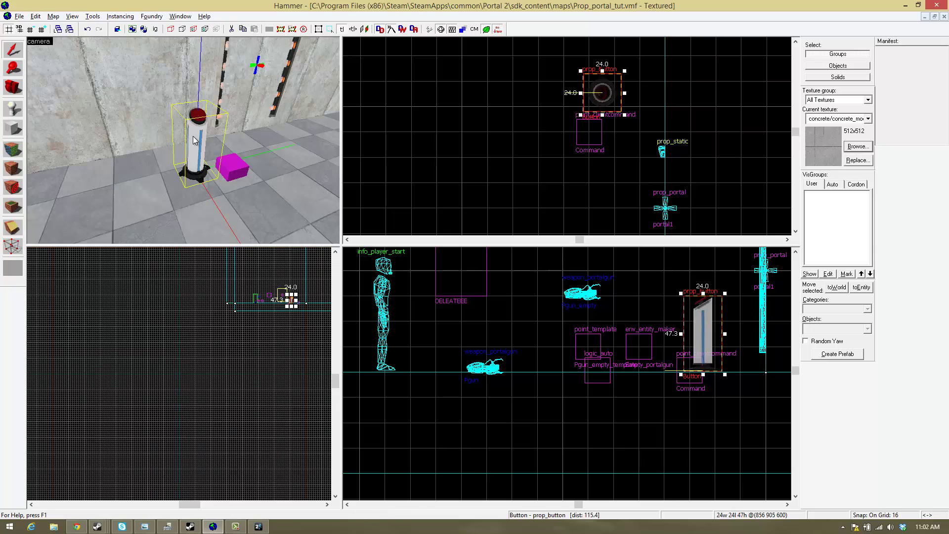
double_click(194, 140)
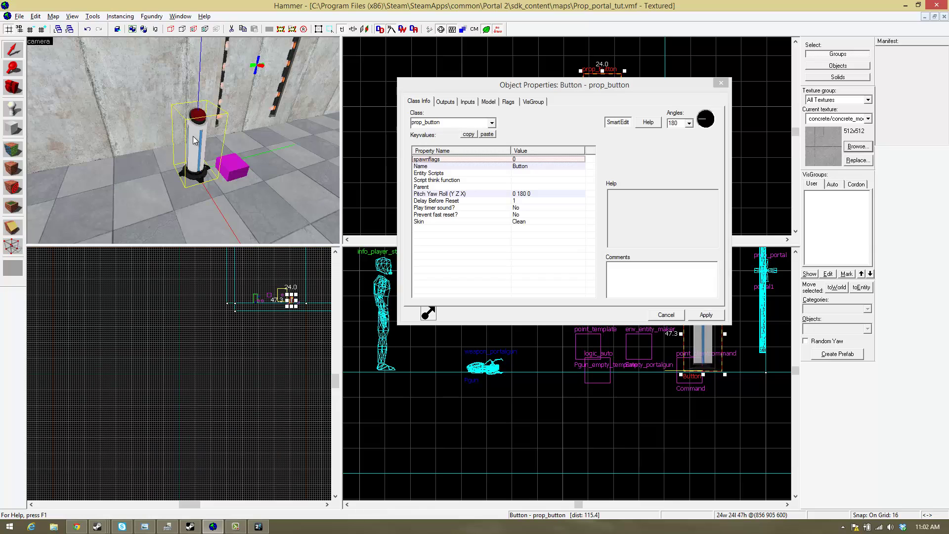
click(721, 83)
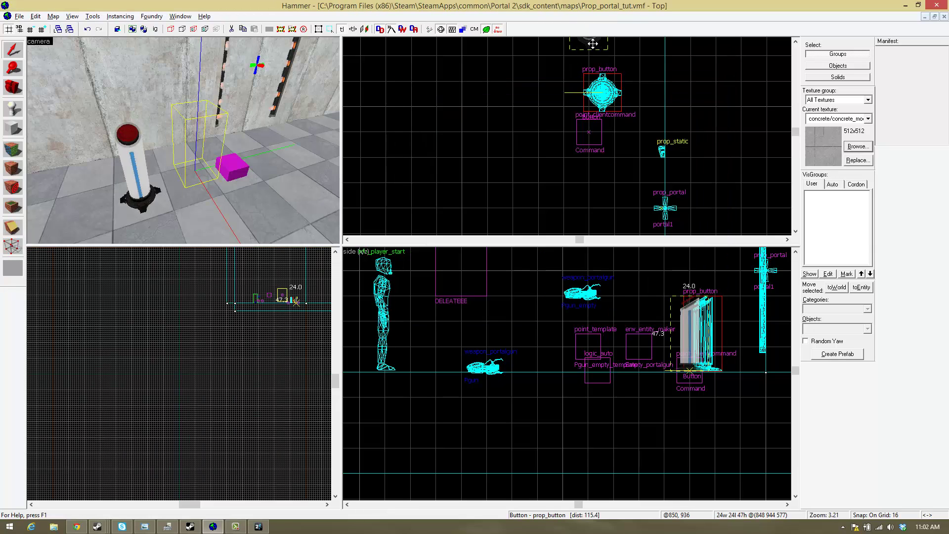
- Set the copied button's OnPressed parameter override to change_portalgun_linkage_id #0 and close its properties
double_click(603, 47)
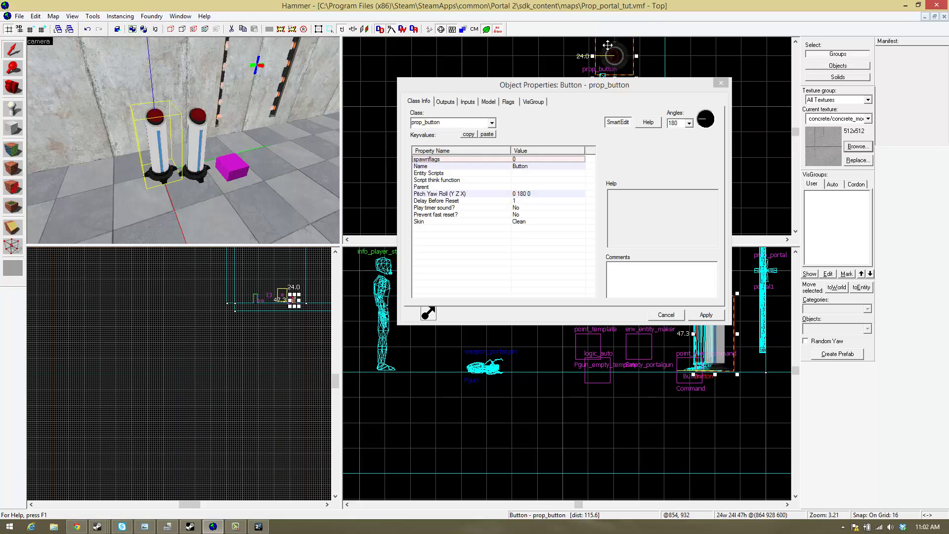
click(445, 102)
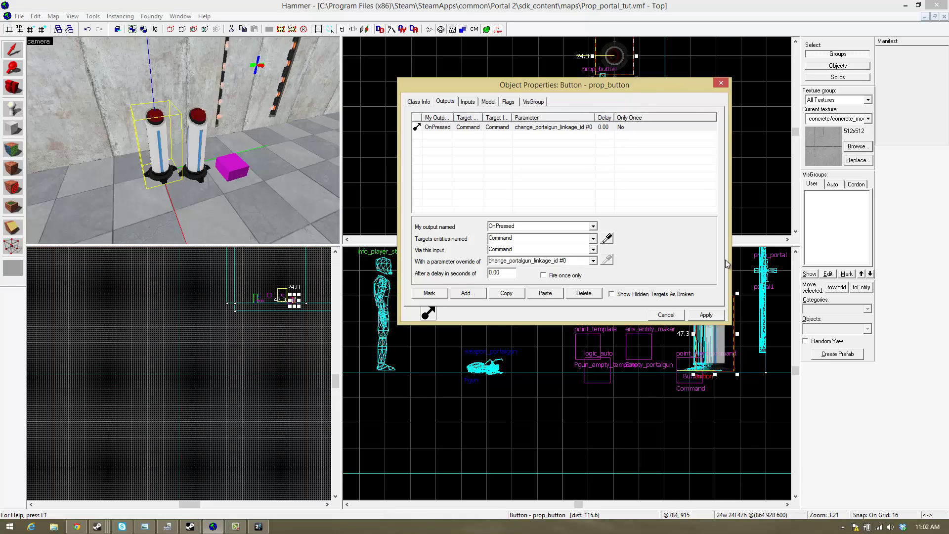
key(Escape)
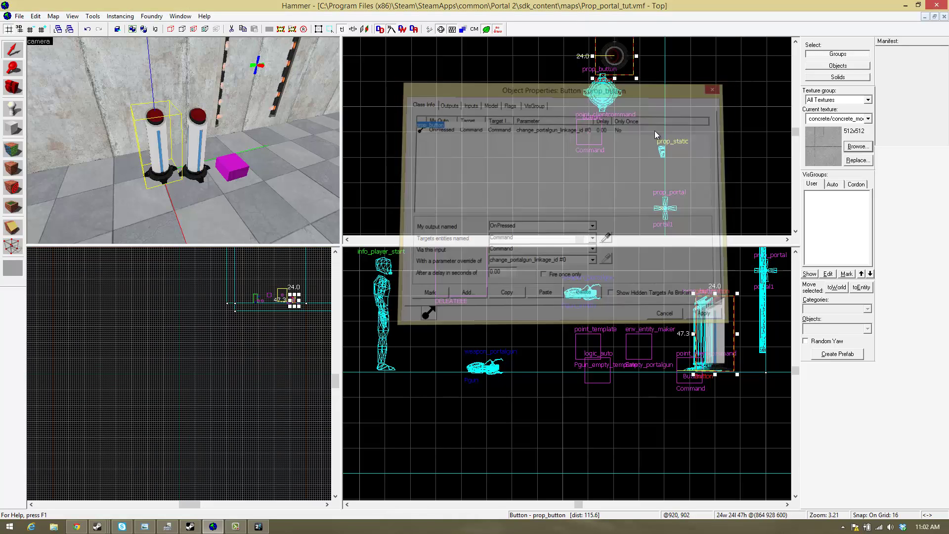
- Examine the two buttons beside portal1, the portal frame and the nearby entities from several angles in the 3D view
key(w)
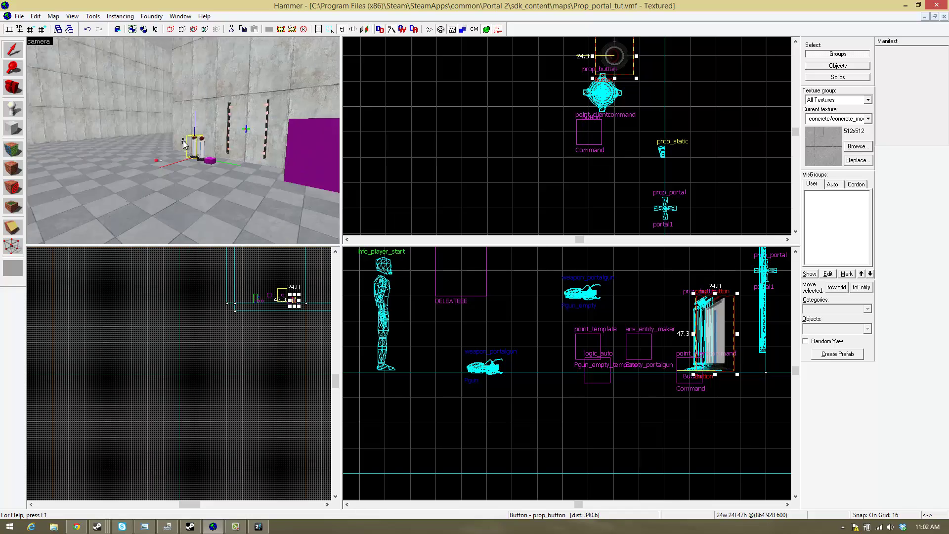
key(s)
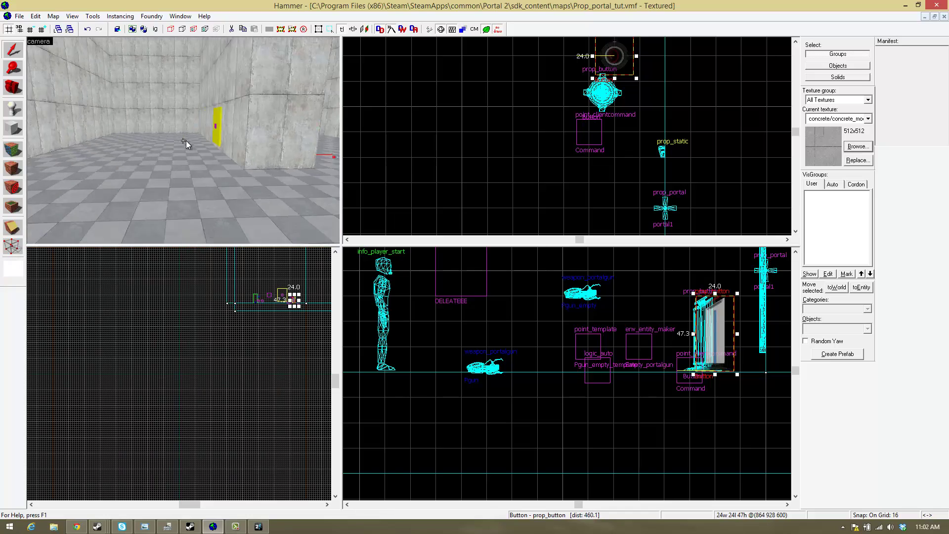
key(w)
key(w)
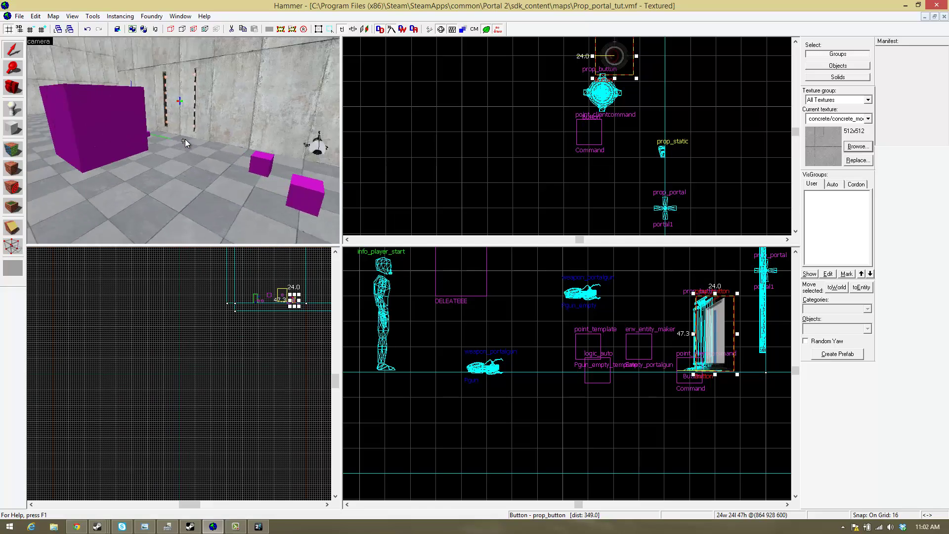
key(w)
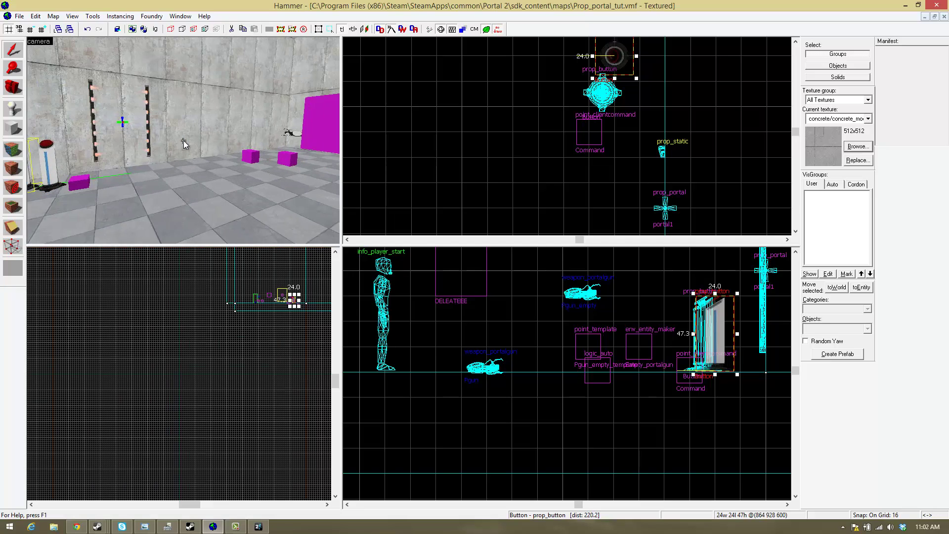
key(w)
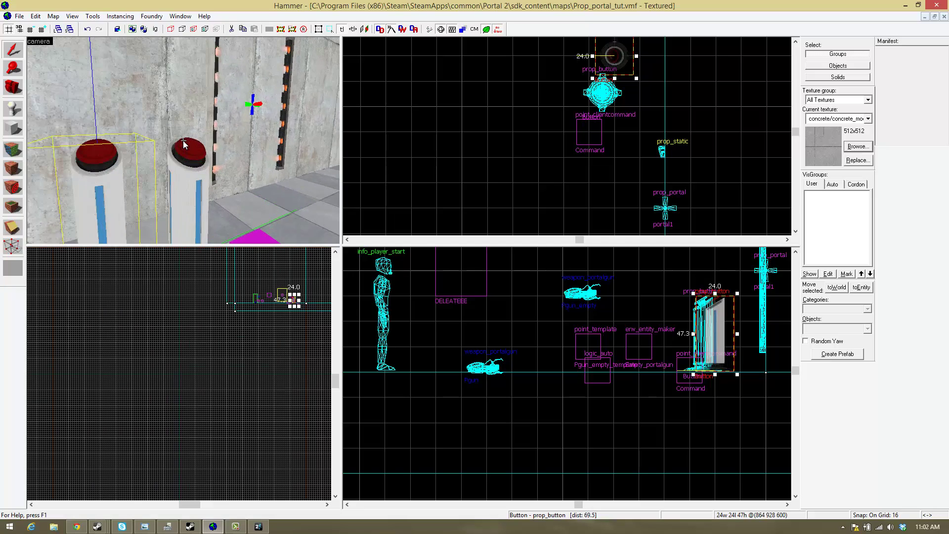
key(s)
key(w)
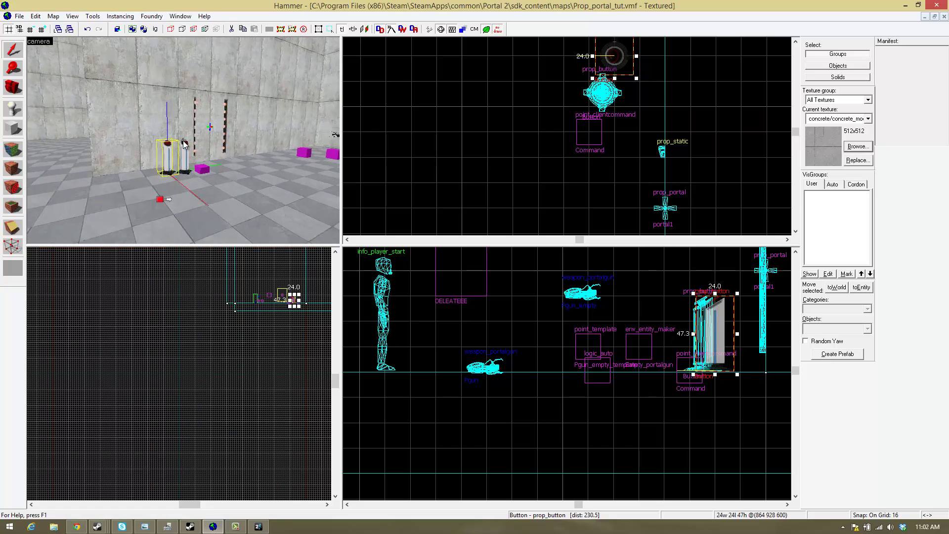
key(s)
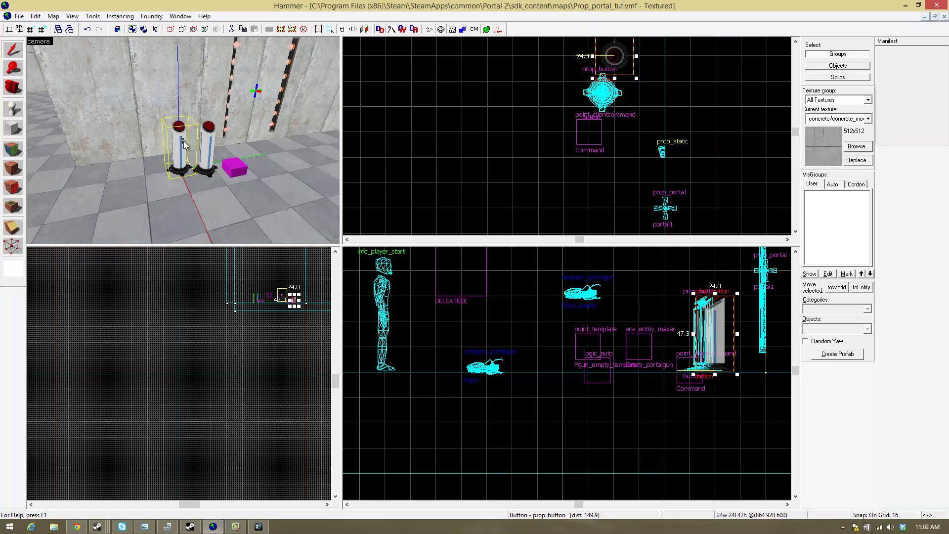
key(w)
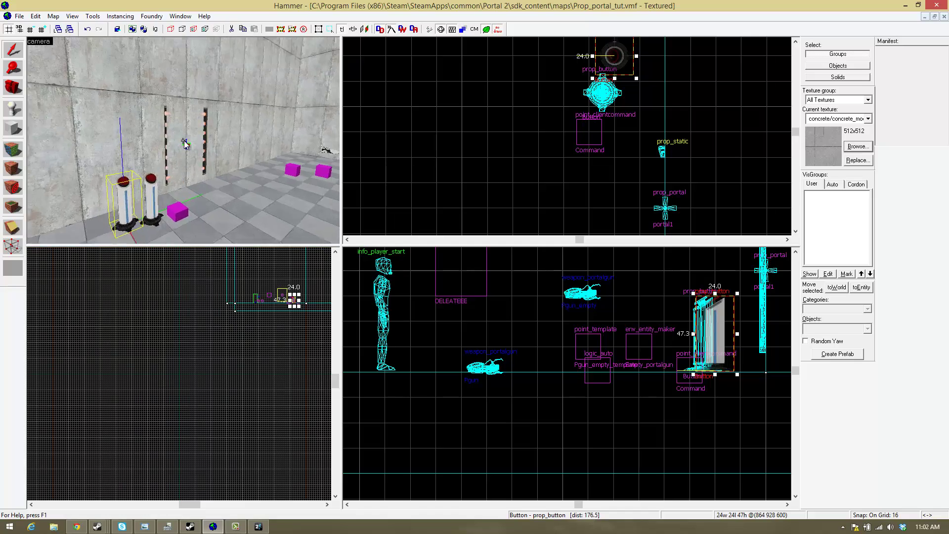
key(w)
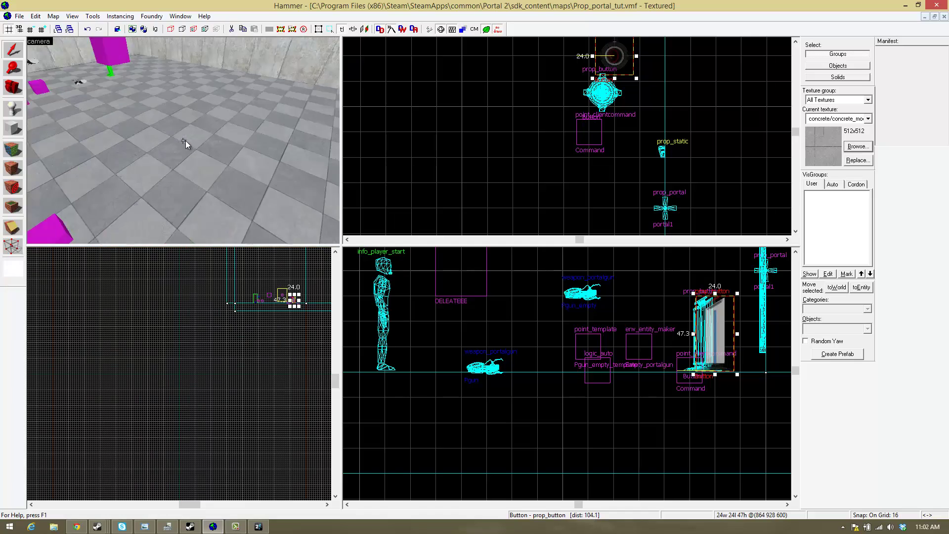
key(w)
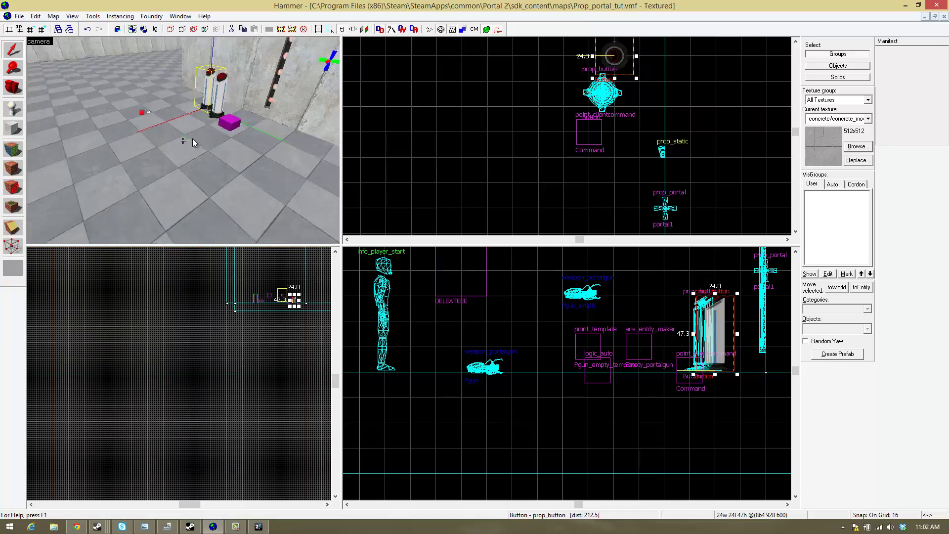
key(s)
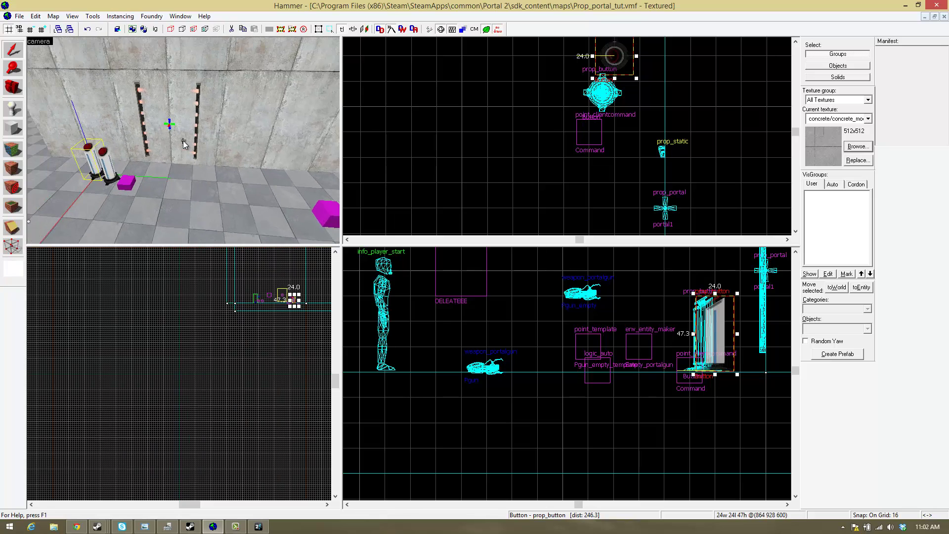
- Compile the map with BSP, VIS and RAD set to Normal, without running the game after compiling
click(20, 16)
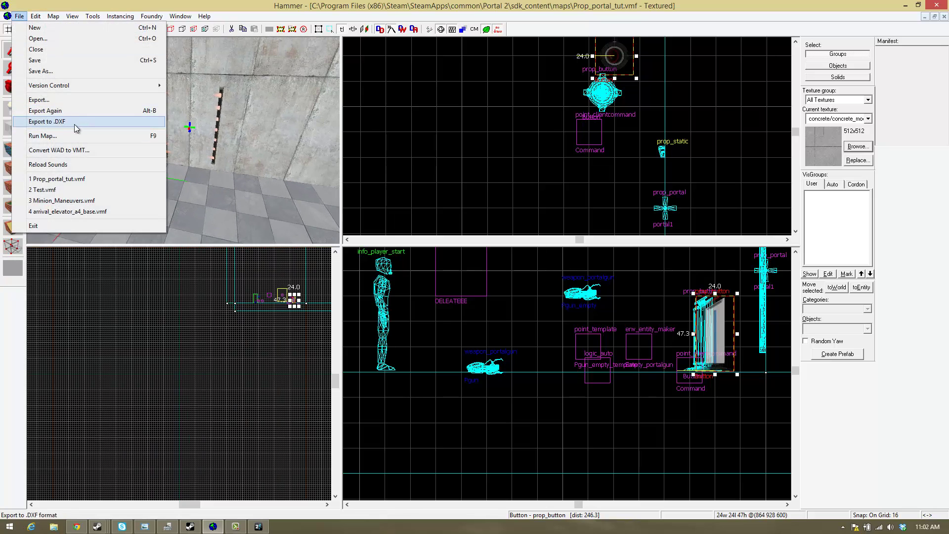
mouse_move(126, 16)
mouse_move(22, 17)
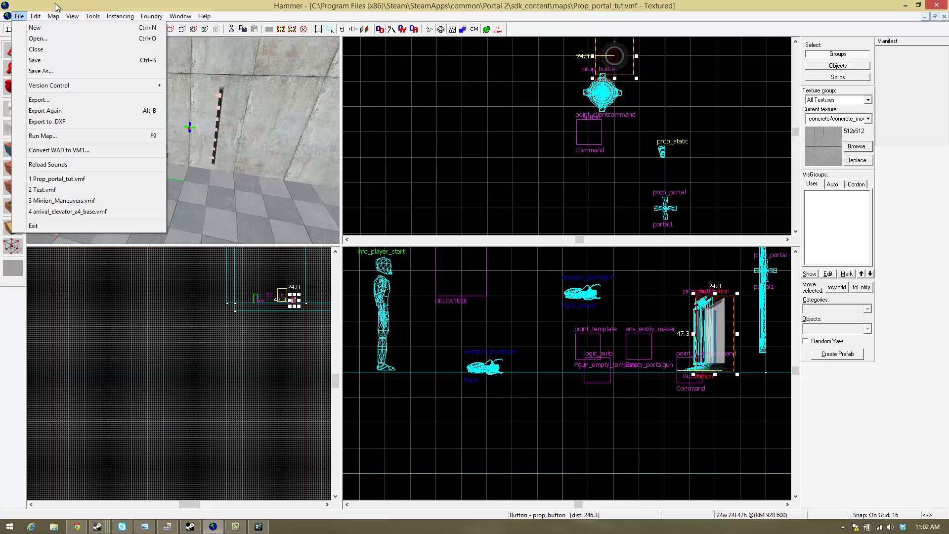
click(45, 137)
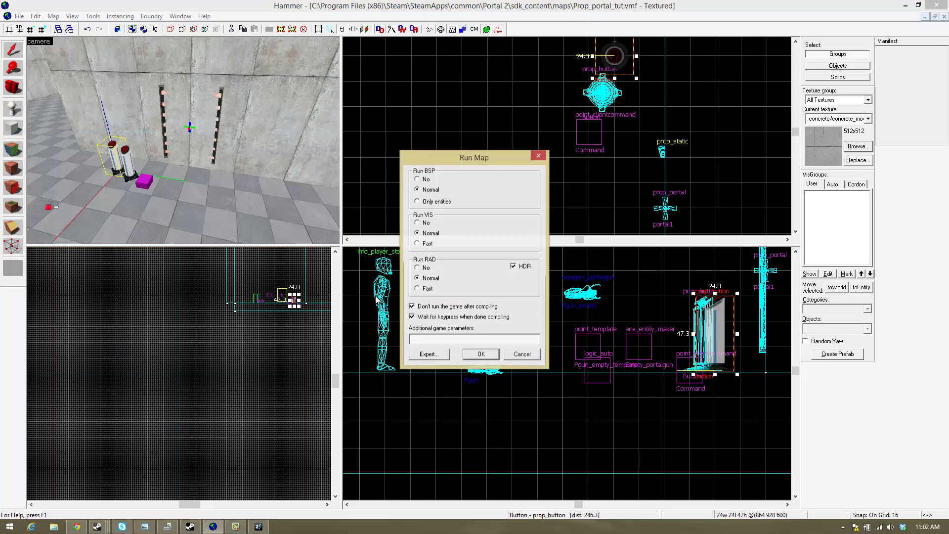
click(493, 355)
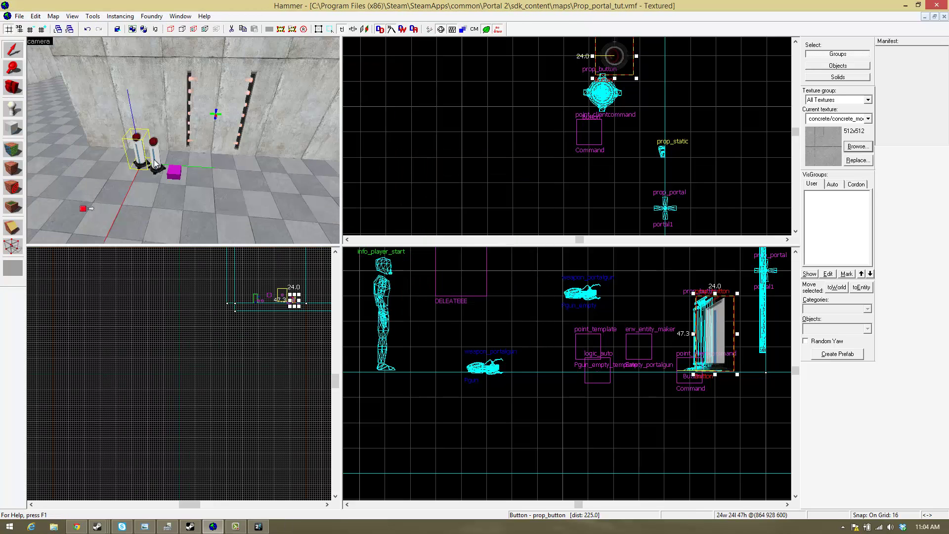
- Set the OnPressed parameter override to change_portalgun_linkage_id 1 on the original button and change_portalgun_linkage_id 0 on the copied button
double_click(153, 159)
click(441, 103)
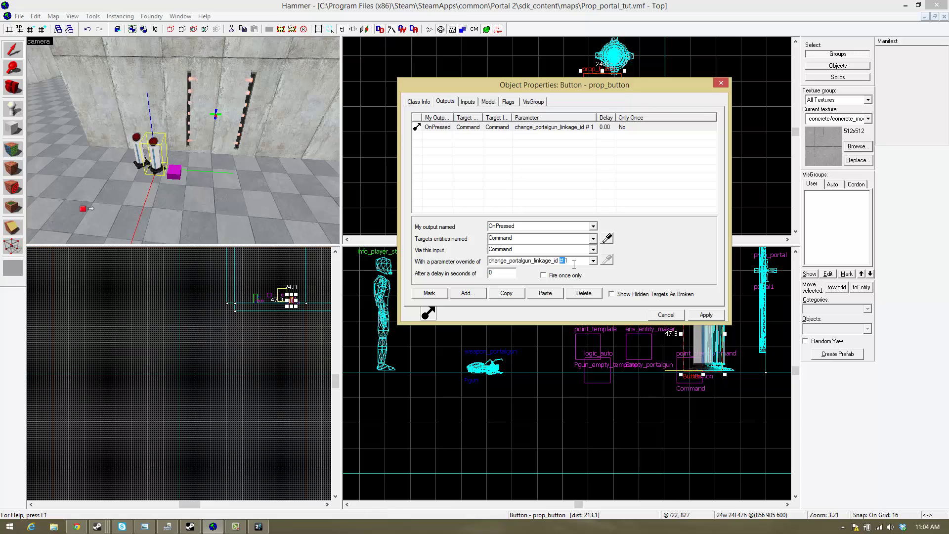
click(188, 101)
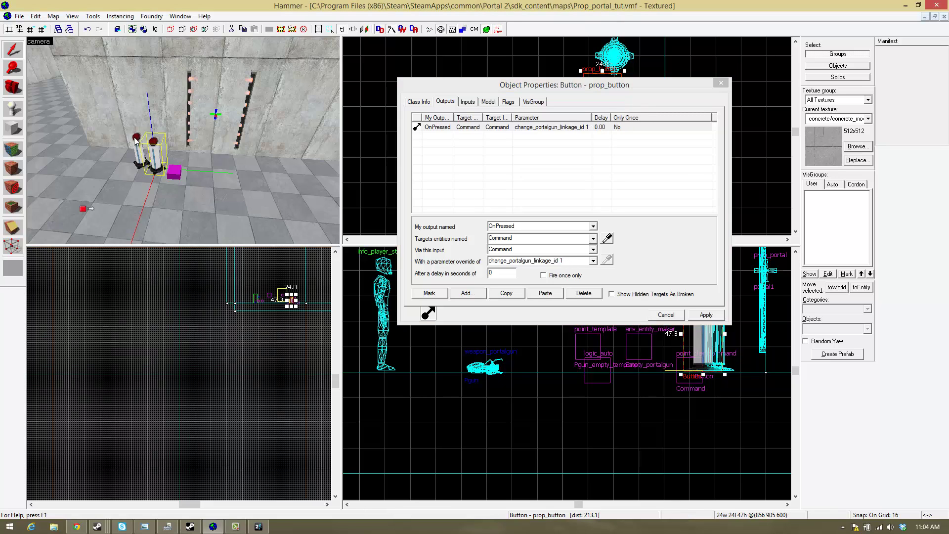
click(568, 260)
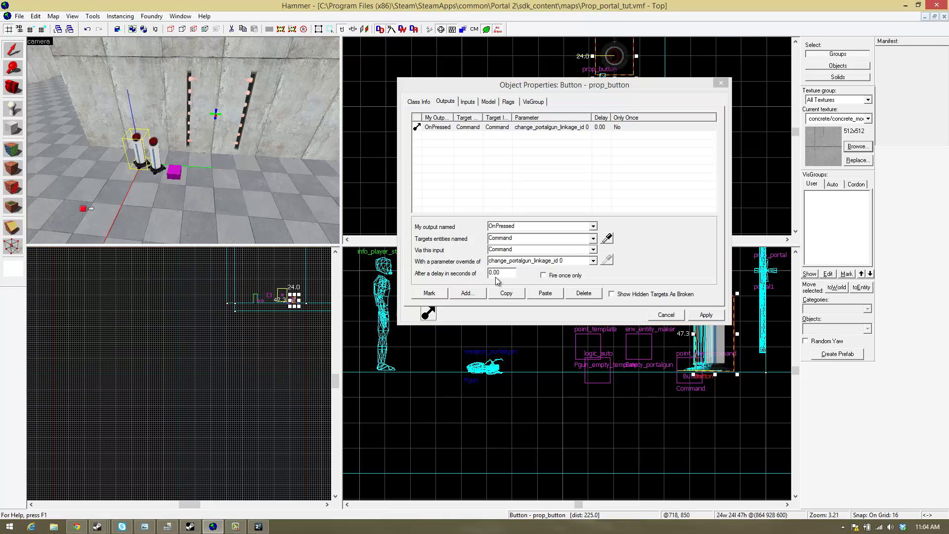
click(721, 83)
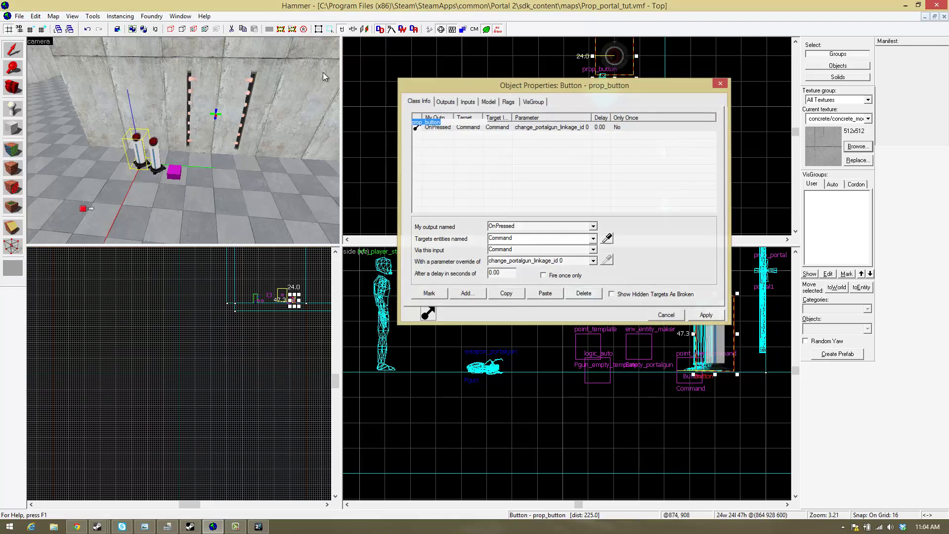
- Recompile the map with the corrected button outputs and close the compile window once it finishes
click(18, 16)
click(37, 135)
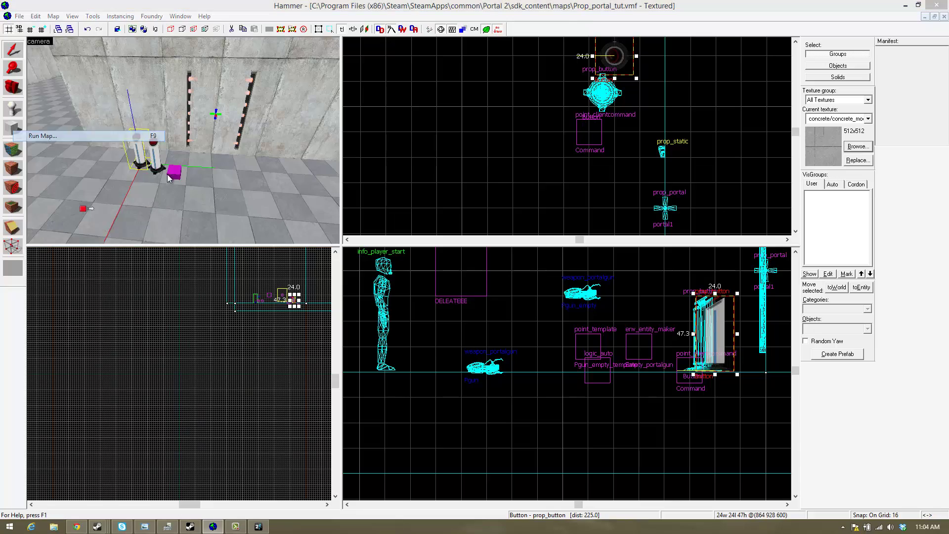
click(481, 355)
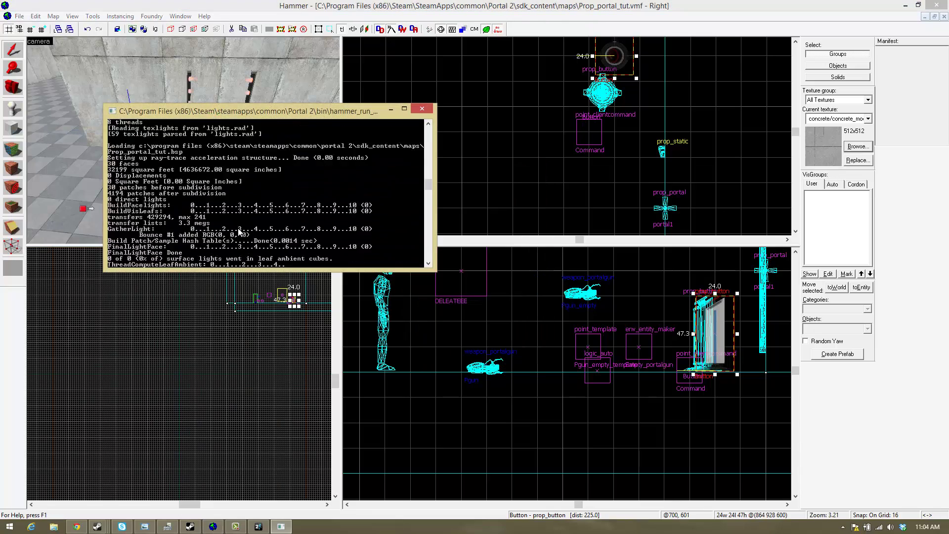
key(Return)
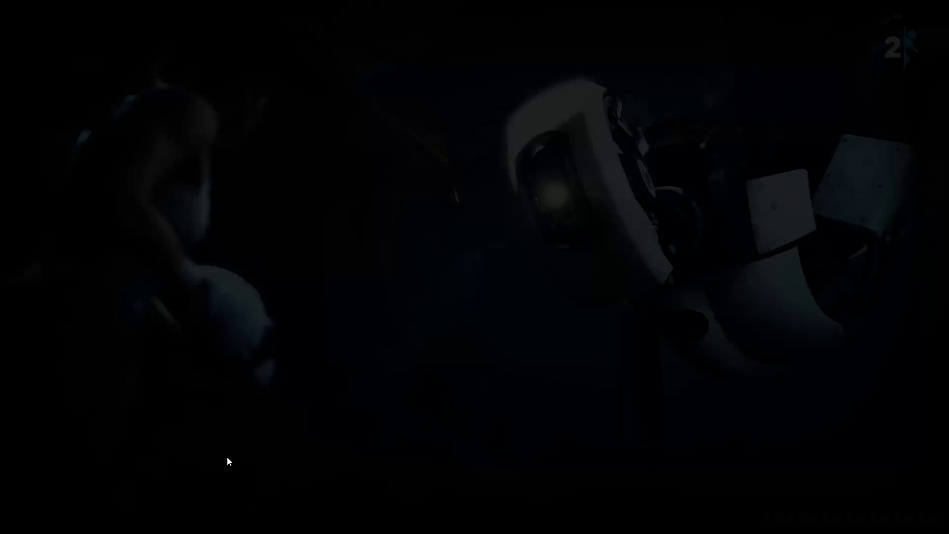
- Test the portal gun in game by firing at the walls near the buttons and beside the blue prop_portal
key(w)
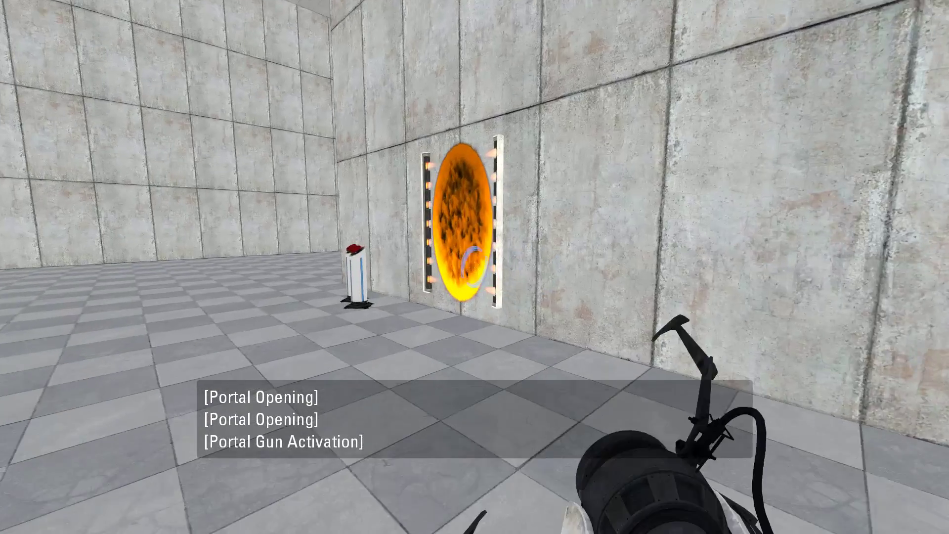
key(w)
key(a)
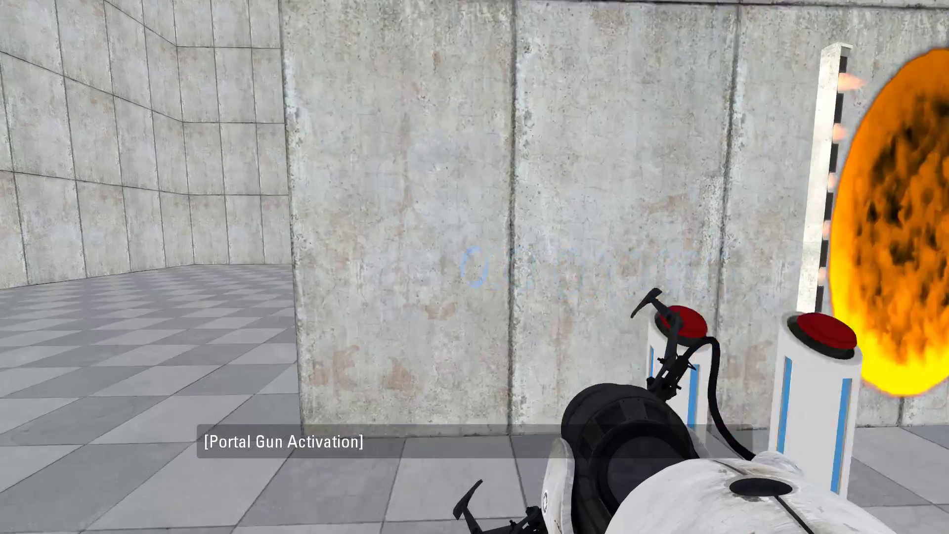
click(474, 267)
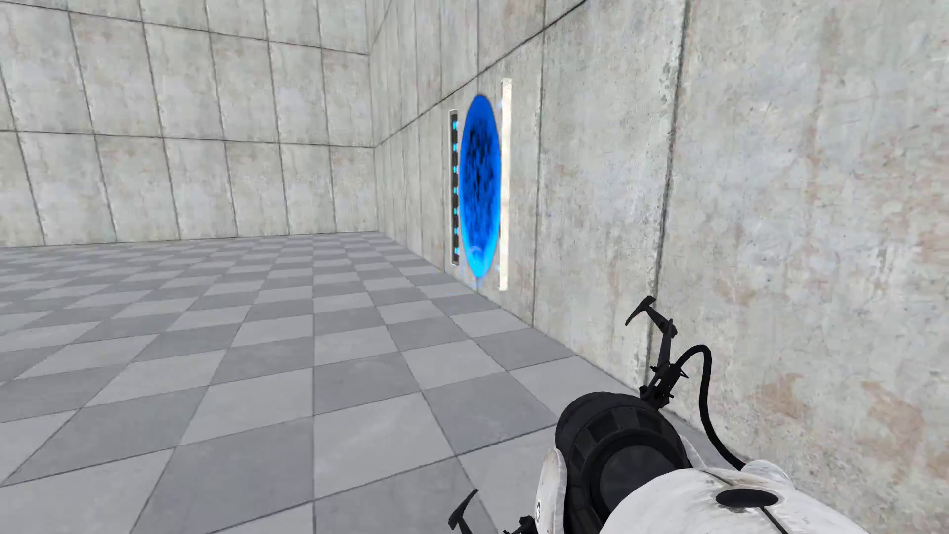
click(475, 267)
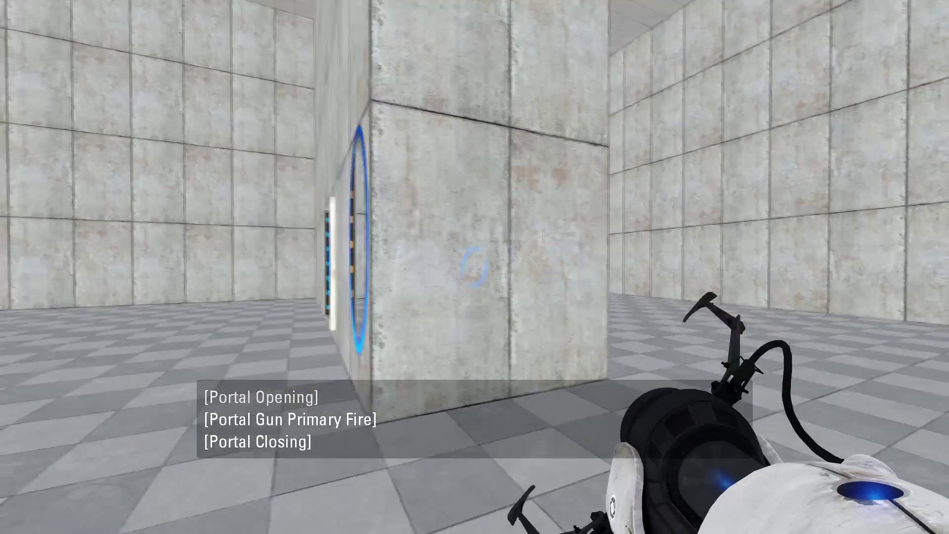
right_click(475, 267)
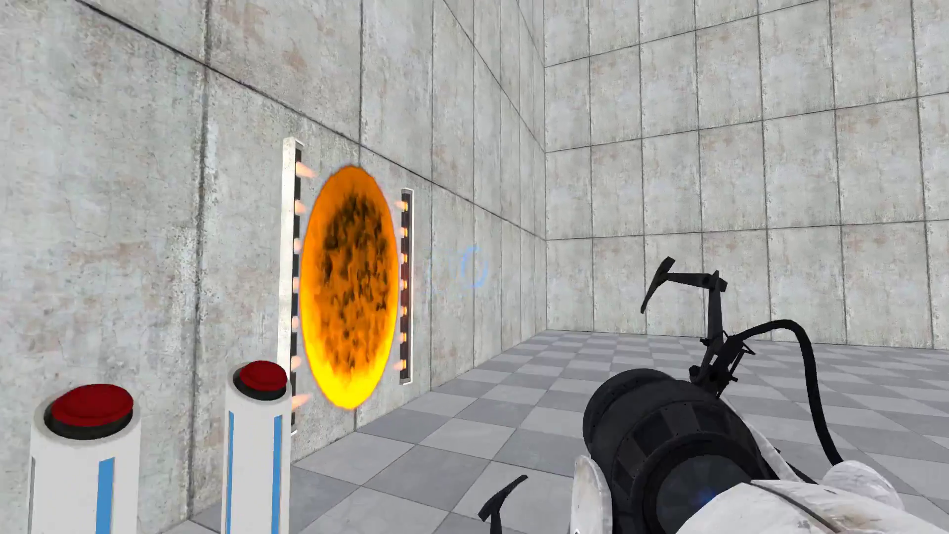
- Activate a button near the orange portal in game, fire blue portals at the nearby walls and check the orange portal's link
key(e)
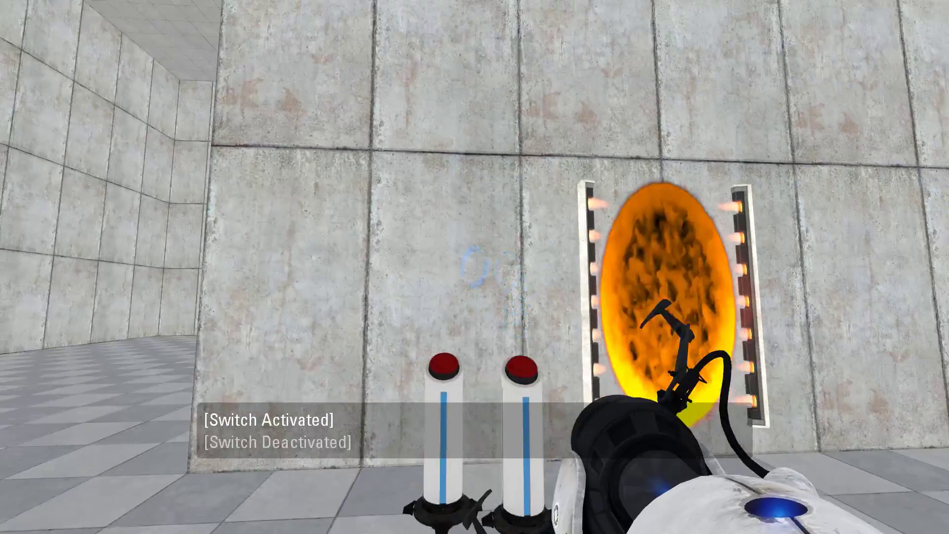
click(474, 266)
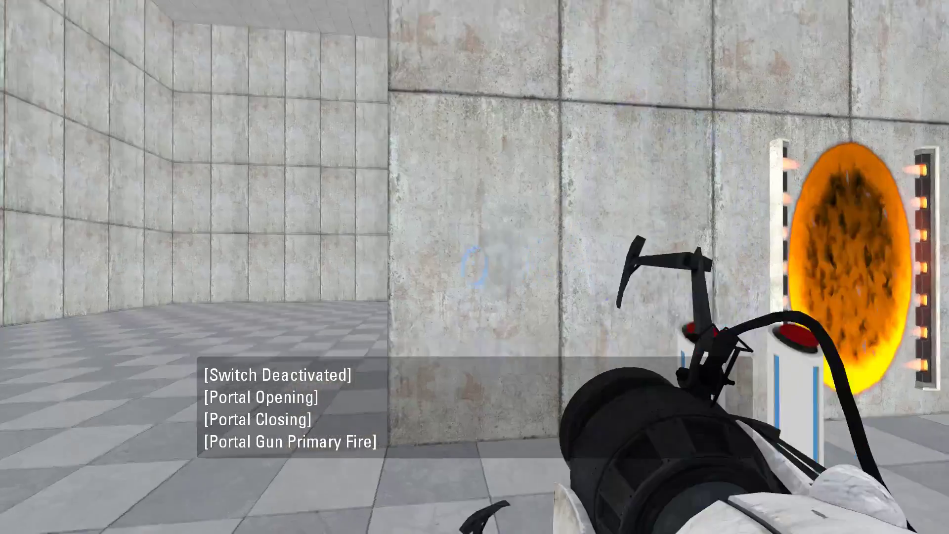
key(w)
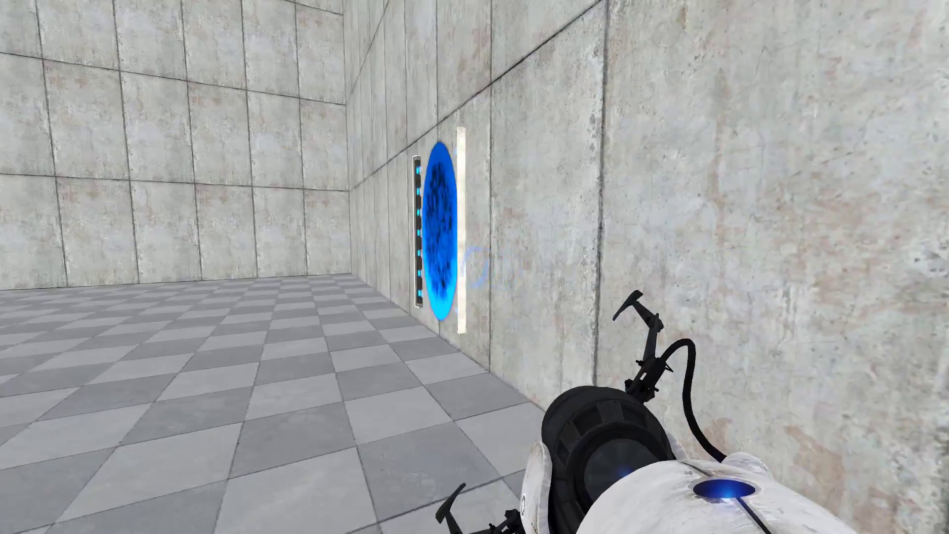
click(474, 267)
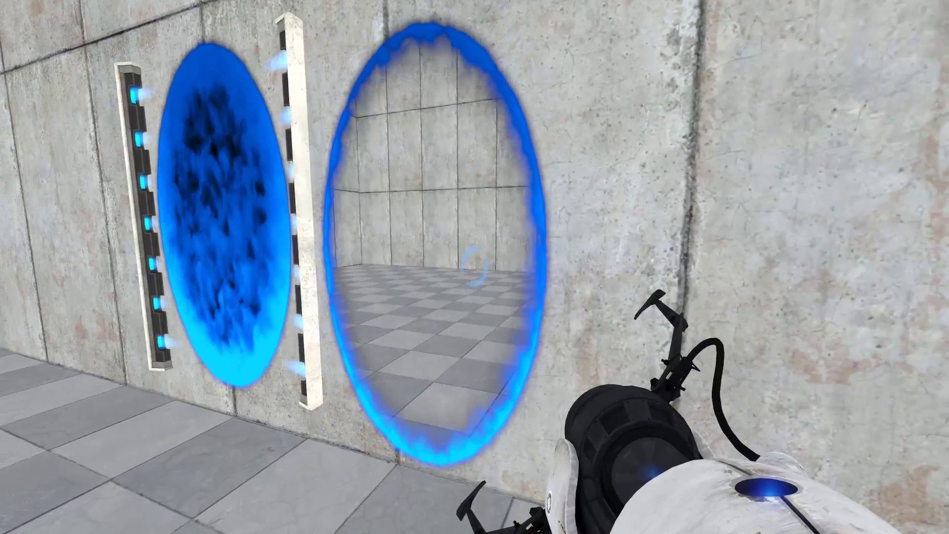
key(d)
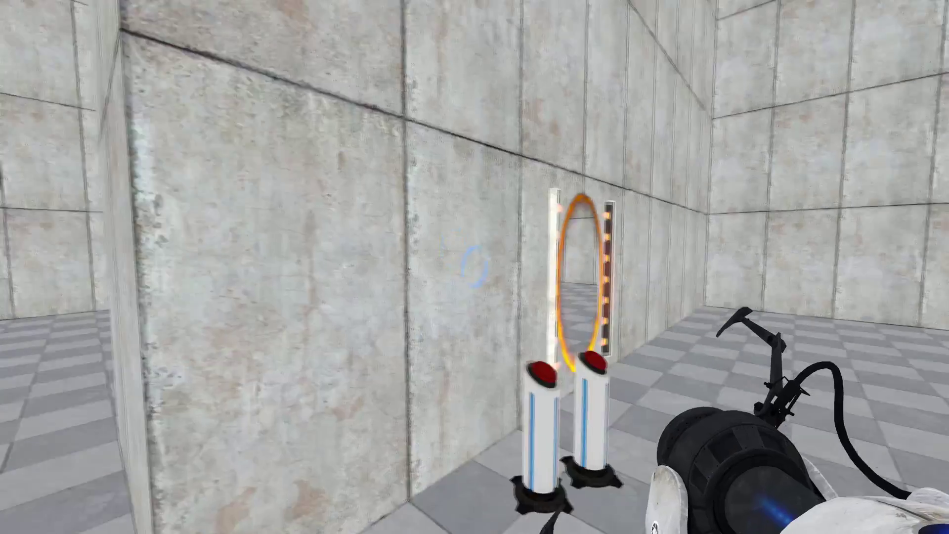
- Exit the test session to the main menu and switch away from Portal 2
key(Escape)
click(209, 389)
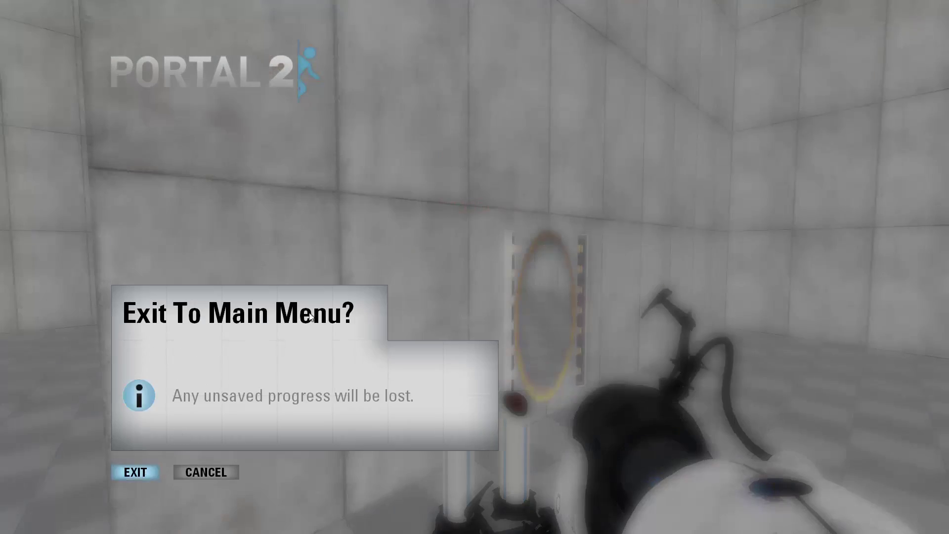
key(Return)
key(alt+Tab)
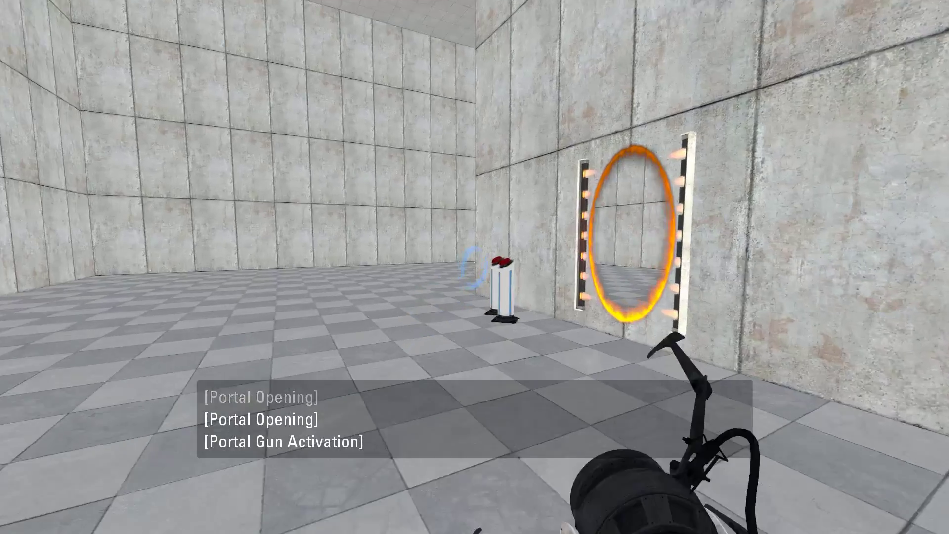
- Fire the portal gun at the wall beside the orange portal in the test session
key(w)
click(474, 267)
click(474, 267)
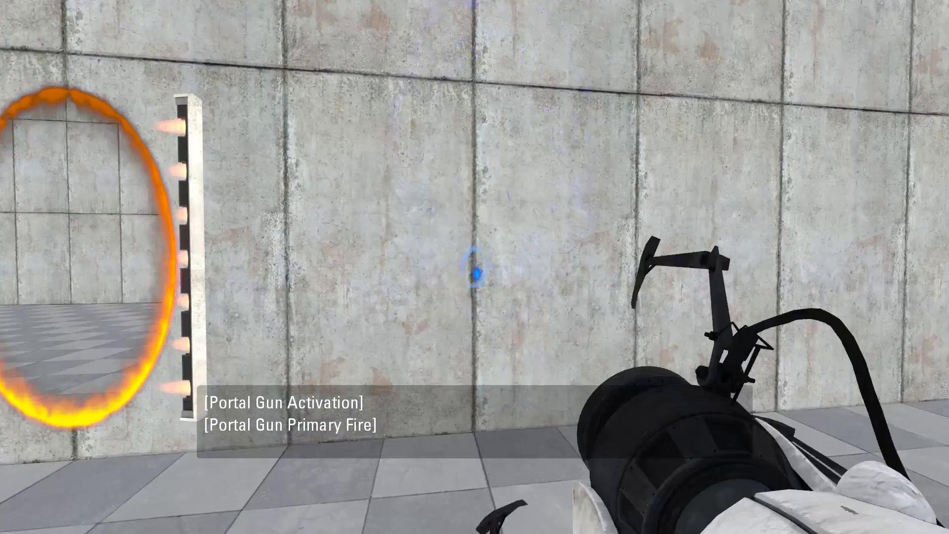
- Activate the button nearest the orange portal and fire blue portals at the wall beside the portal
key(w)
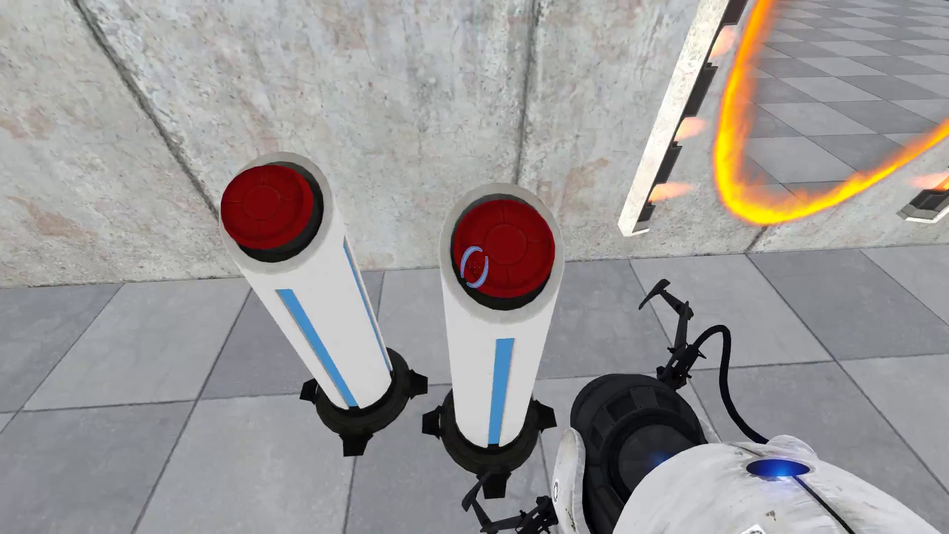
key(e)
key(s)
key(w)
click(475, 267)
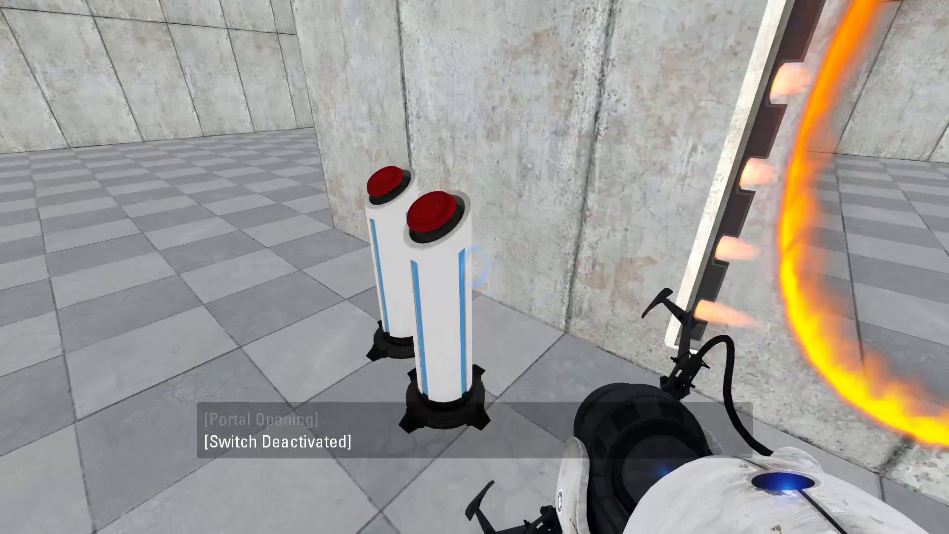
click(474, 267)
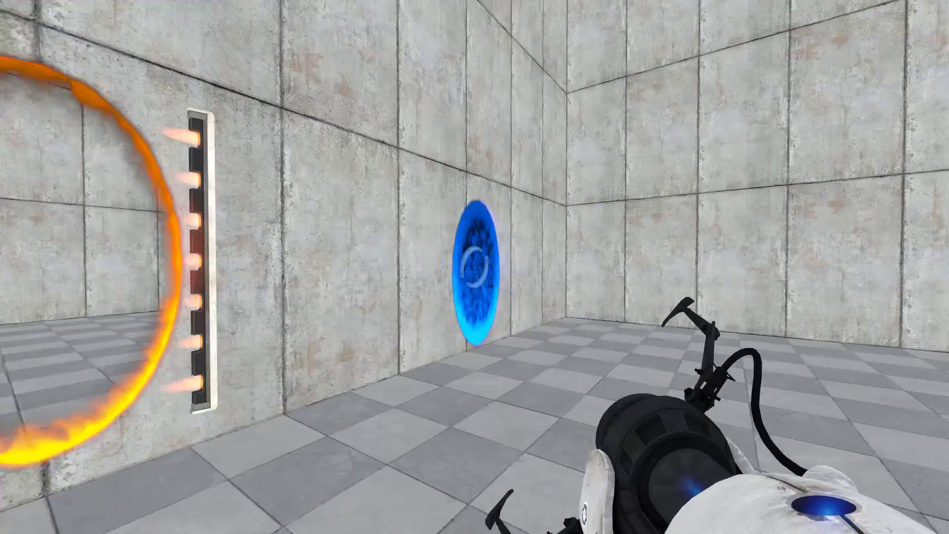
- With sv_cheats set to 1, activate a button again and fire blue portals at the wall past the orange portal
key(s)
key(w)
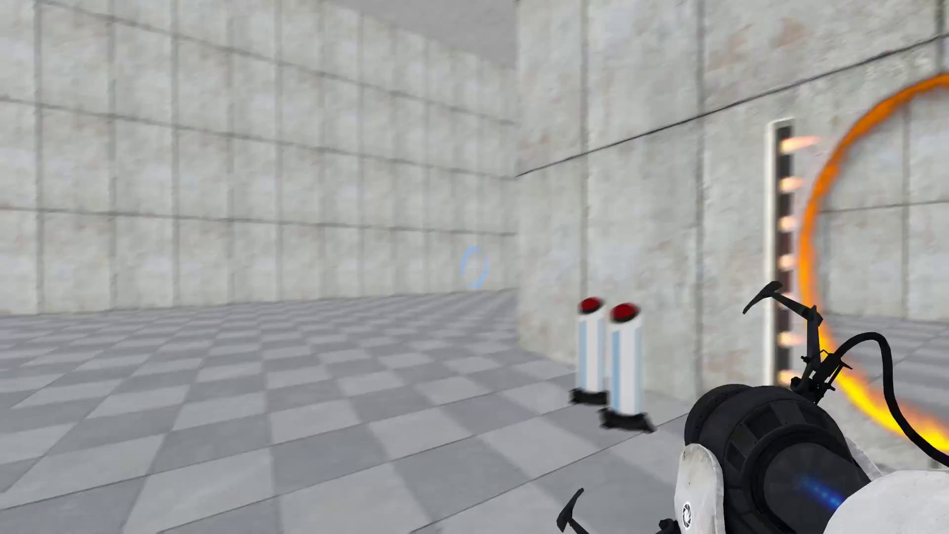
key(w)
key(e)
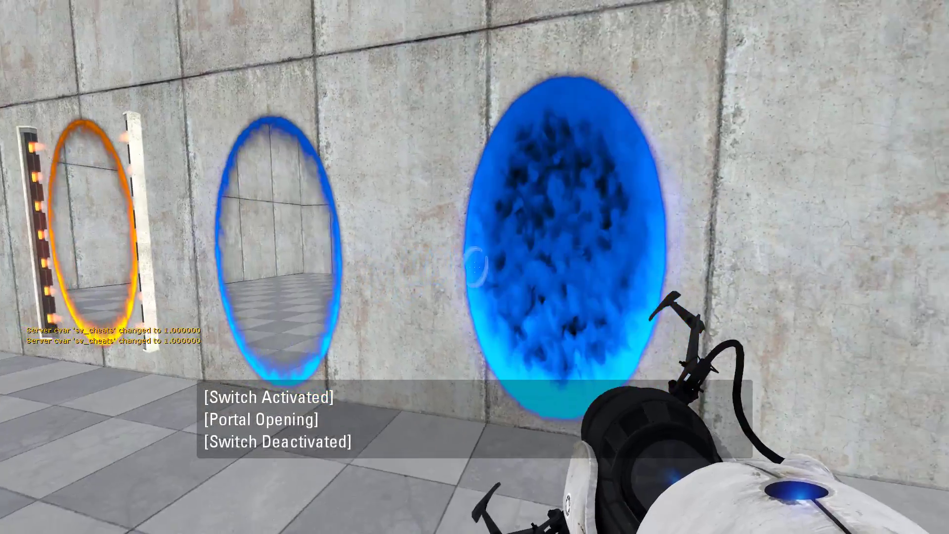
click(475, 267)
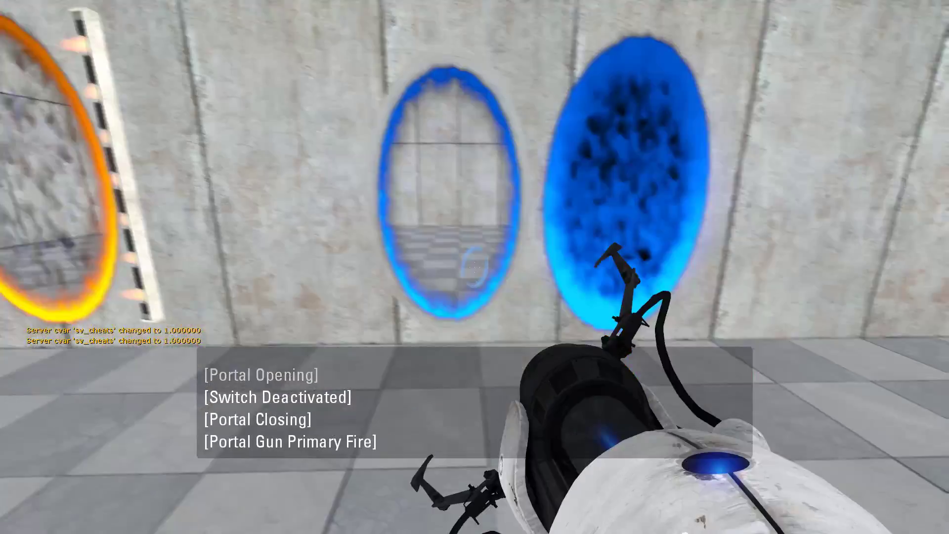
key(d)
click(474, 267)
- Fire more blue portals and check the links of the portals along the wall from both ends
key(s)
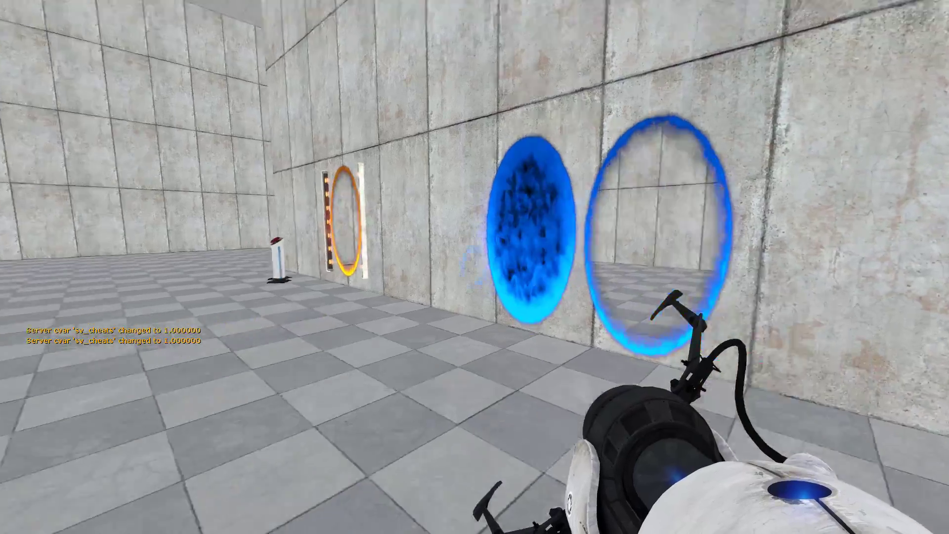
click(475, 267)
click(474, 267)
key(w)
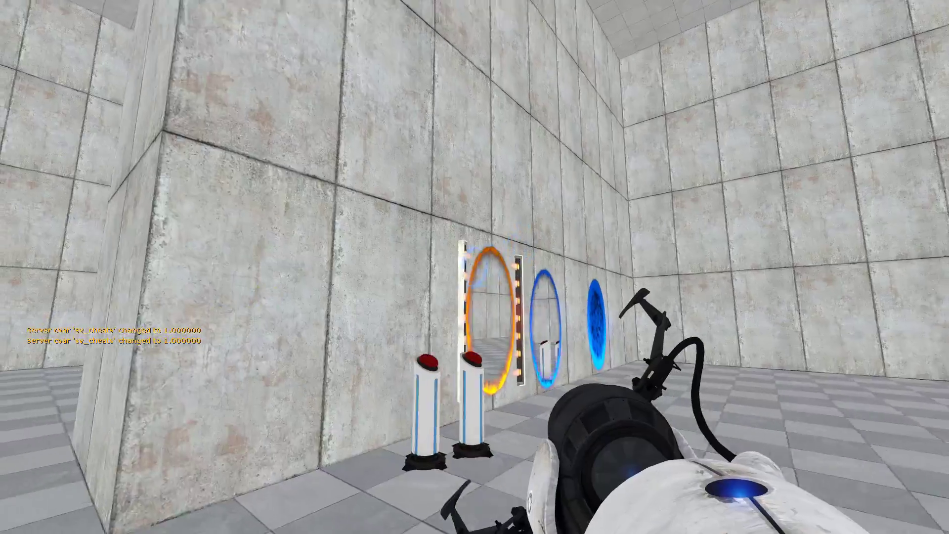
key(a)
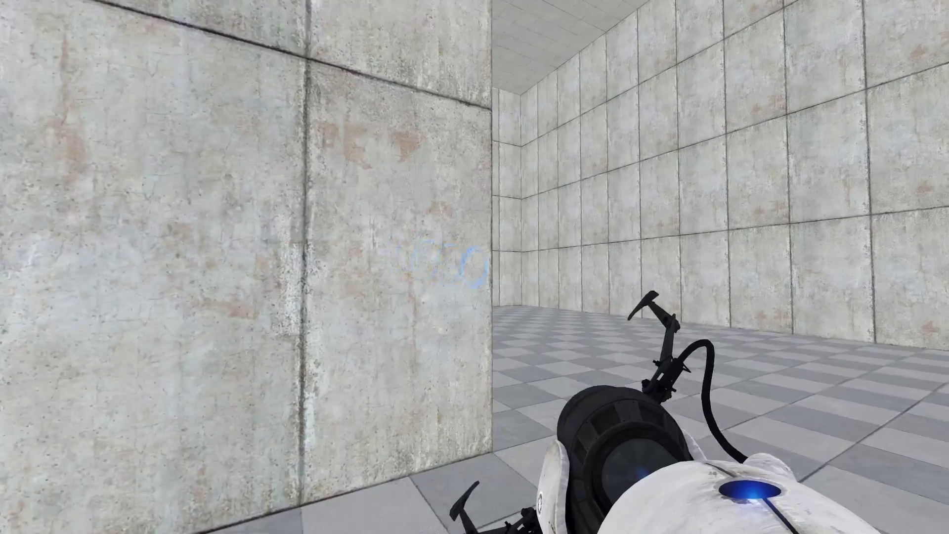
- Exit the test session to the main menu and switch to Hammer
key(Escape)
click(276, 388)
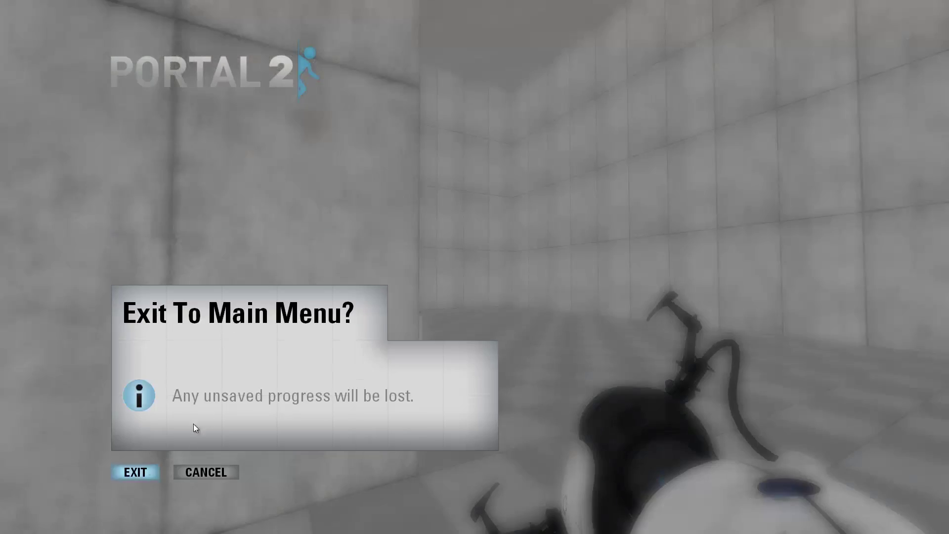
key(Return)
key(alt+Tab)
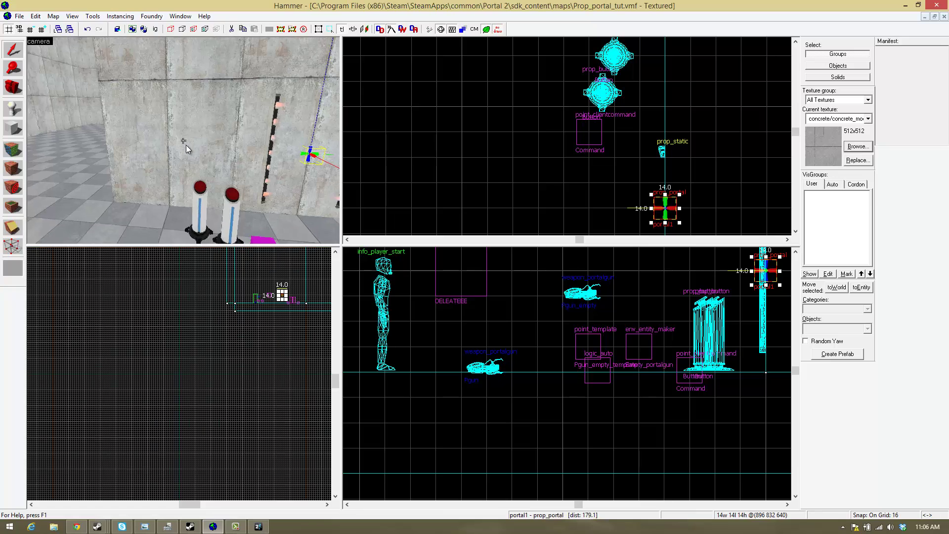
- Create a 32 by 48 by 16 unit block around the feet of info_player_start and tie it to an entity
key(z)
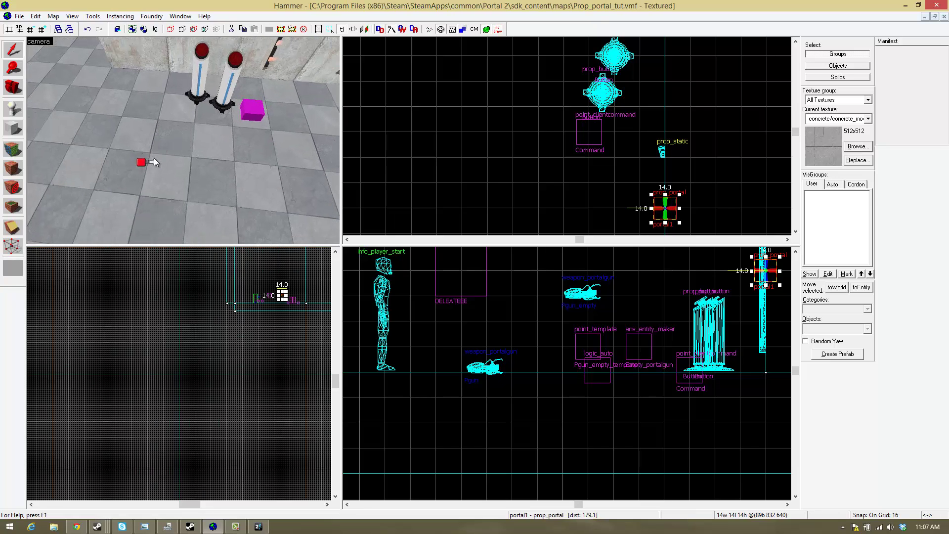
key(z)
key(z)
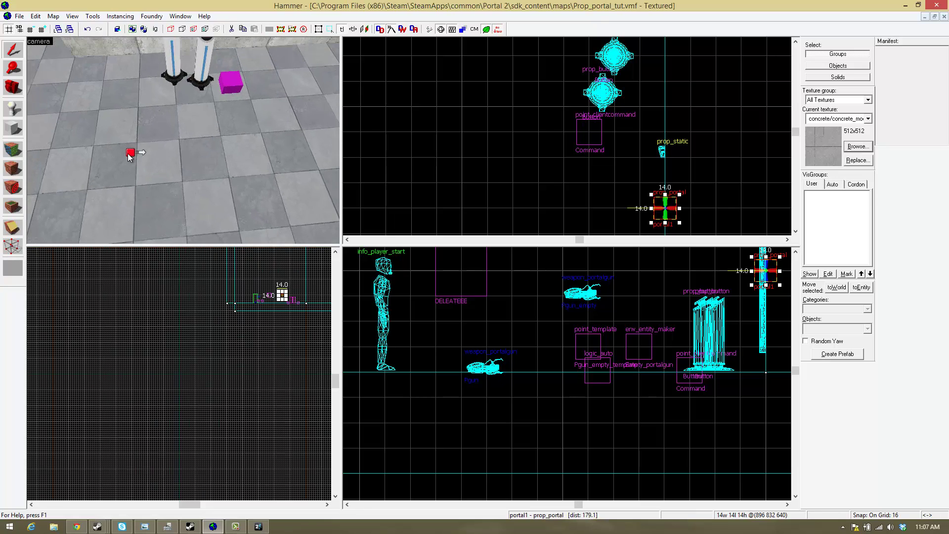
key(z)
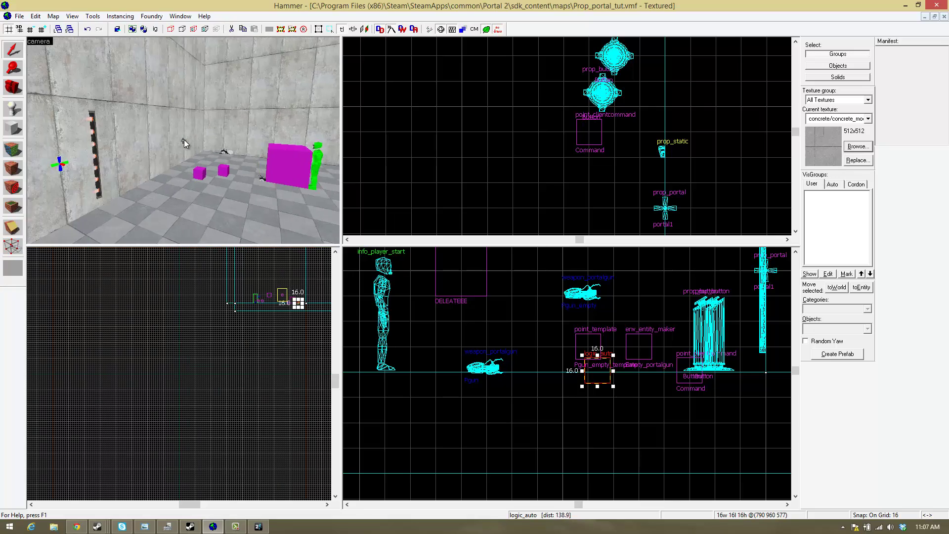
key(w)
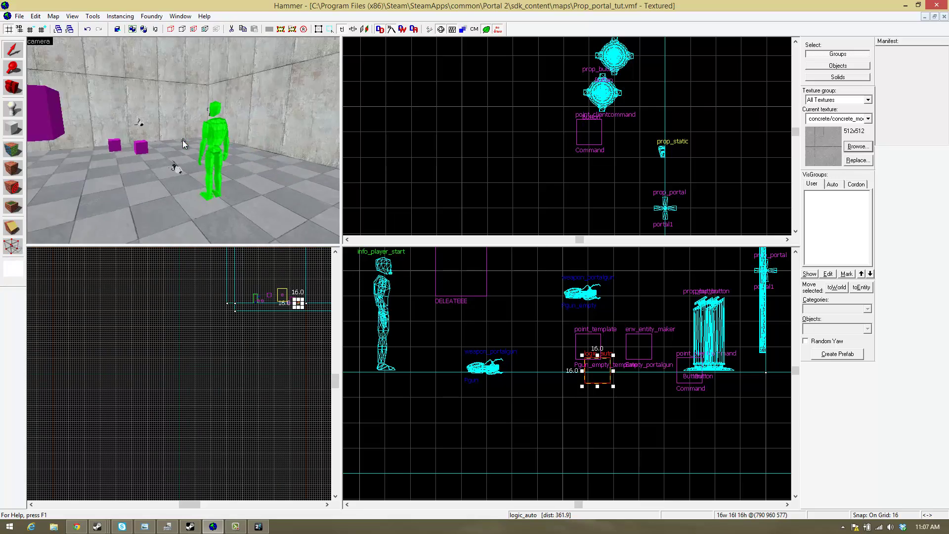
key(d)
key(a)
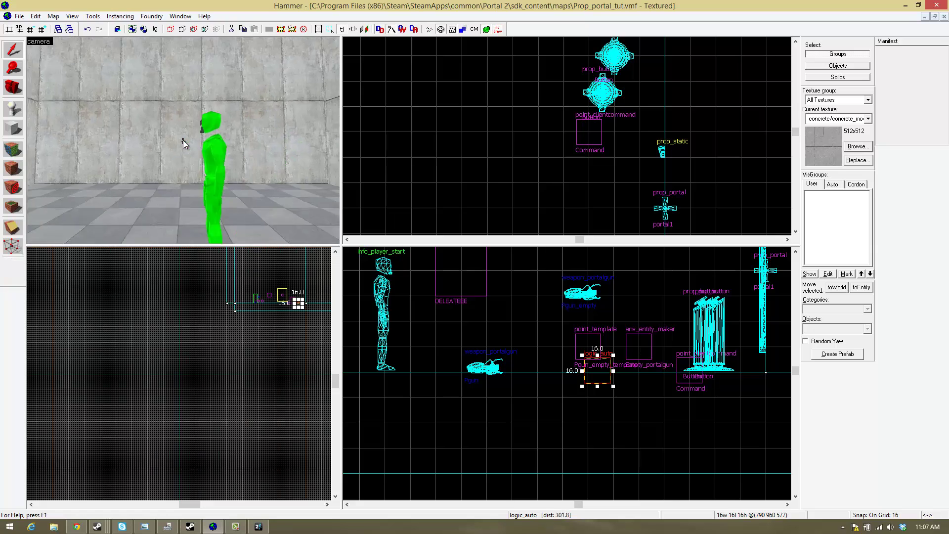
key(d)
key(z)
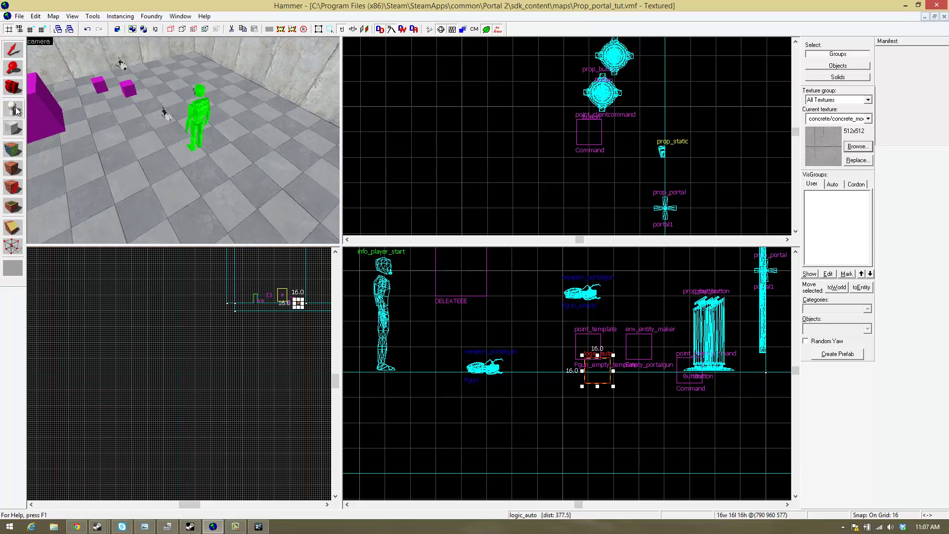
scroll(557, 169, down, 12)
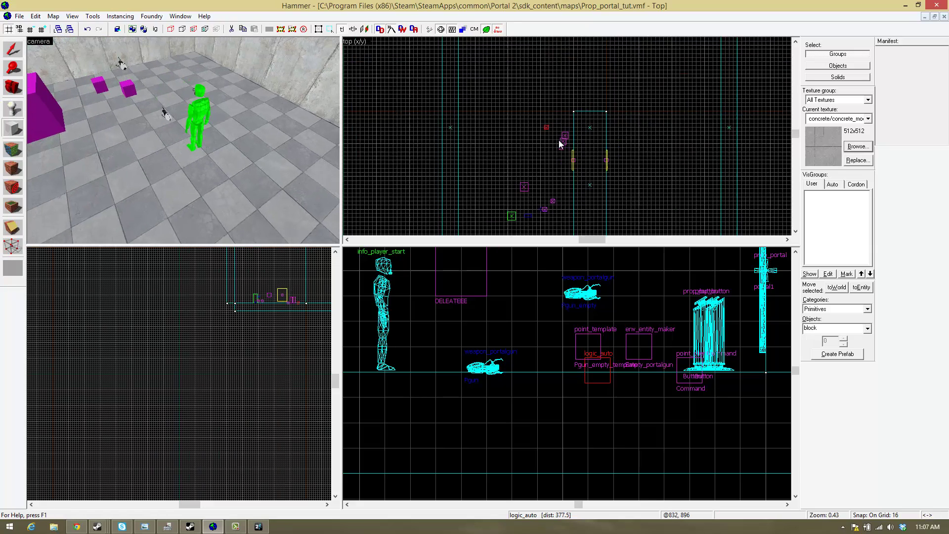
scroll(526, 172, up, 8)
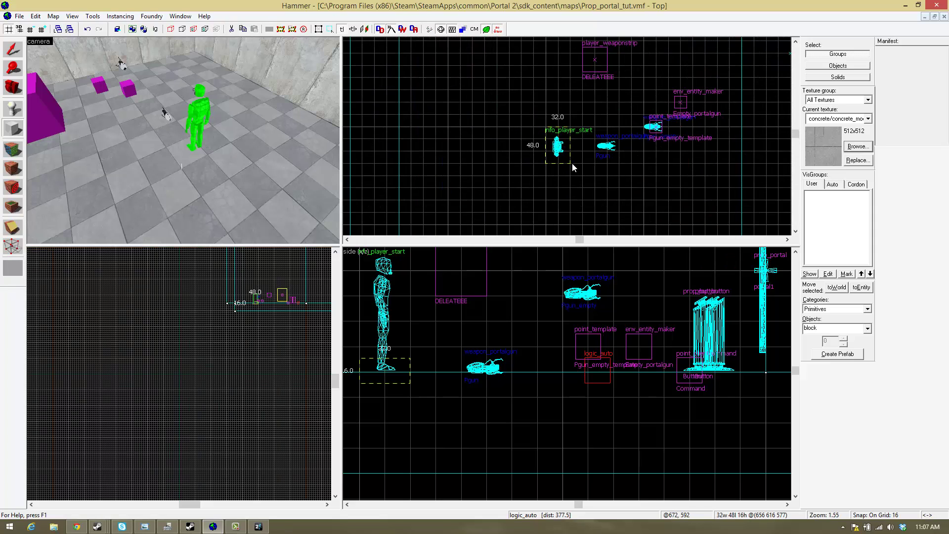
key(ctrl+t)
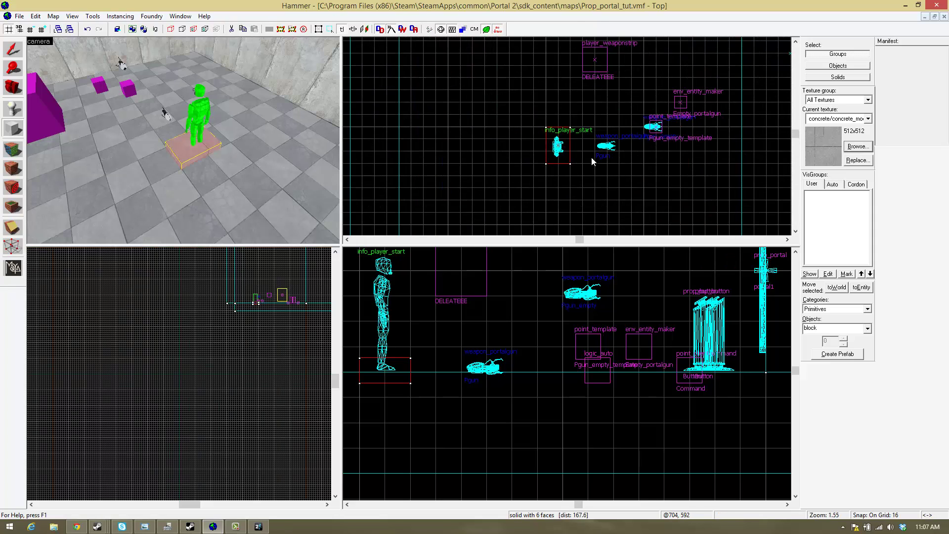
- Change the block's entity class to trigger_multiple and name it start
text(trigg)
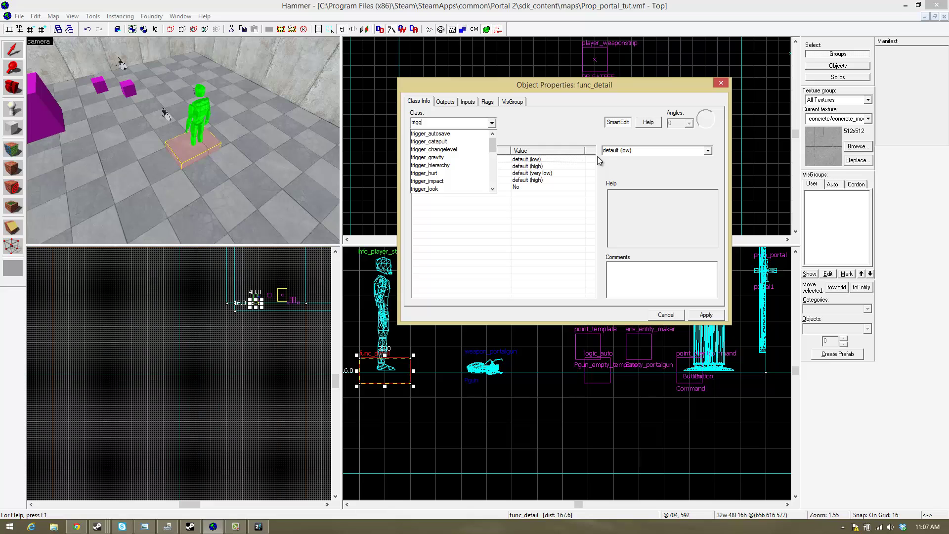
text(er_mu)
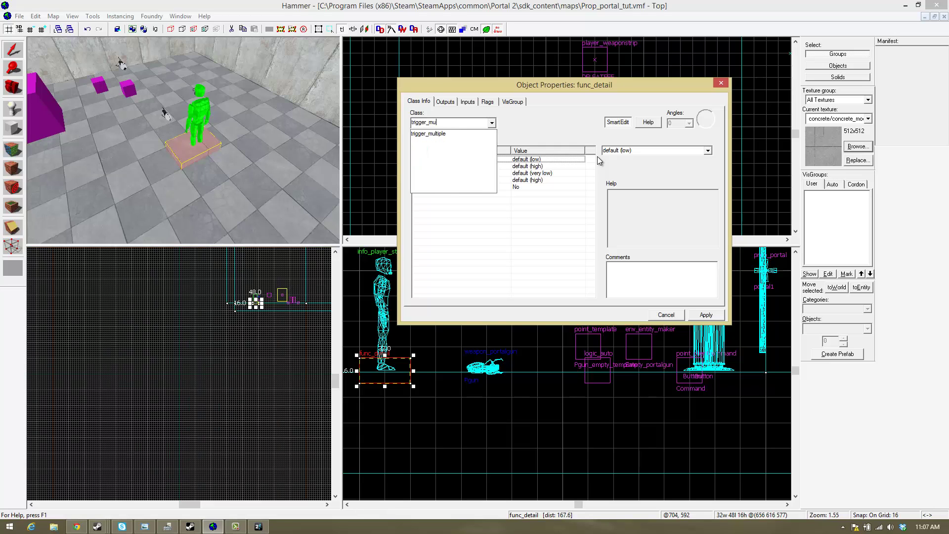
key(BackSpace)
key(BackSpace)
text(on)
key(BackSpace)
key(BackSpace)
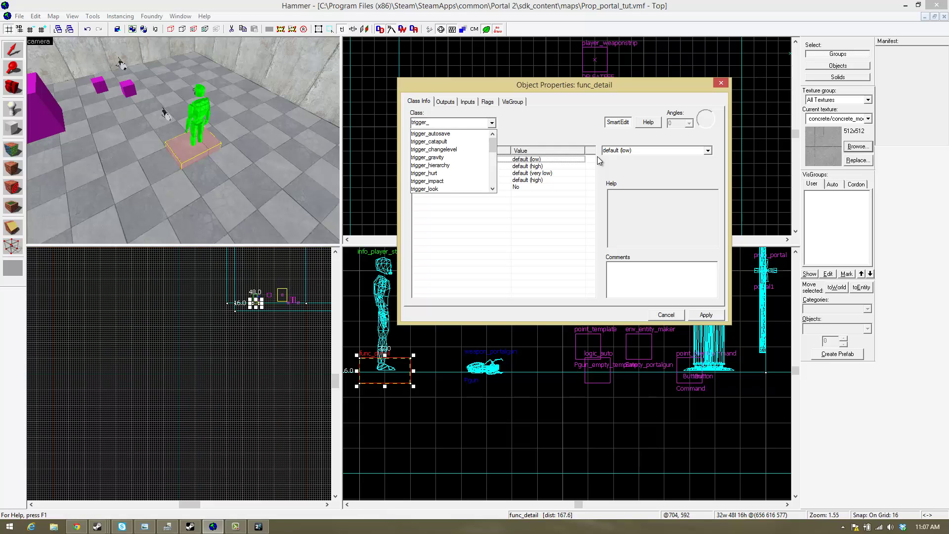
text(multip)
key(Return)
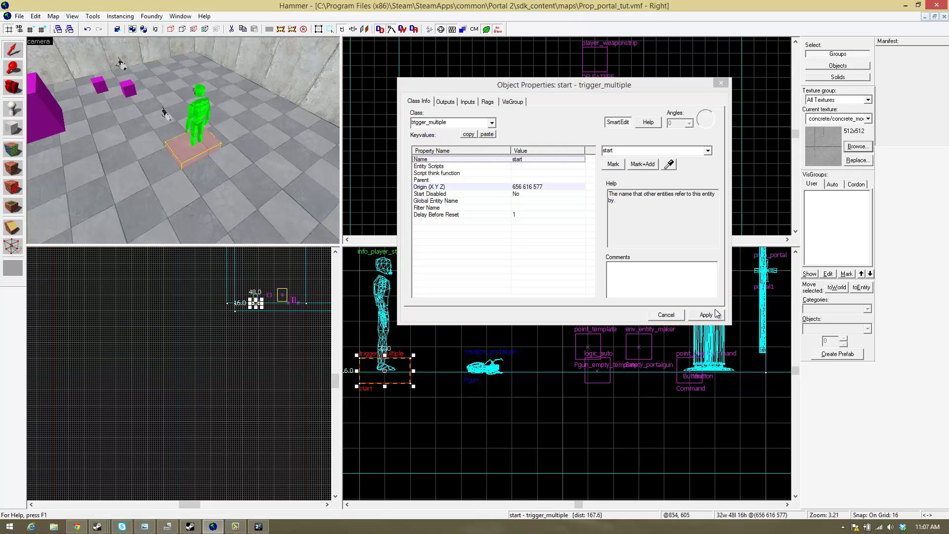
- Add an OnStartTouch output to the start trigger that sends Command to the Command entity with parameter svcheats 1
click(445, 102)
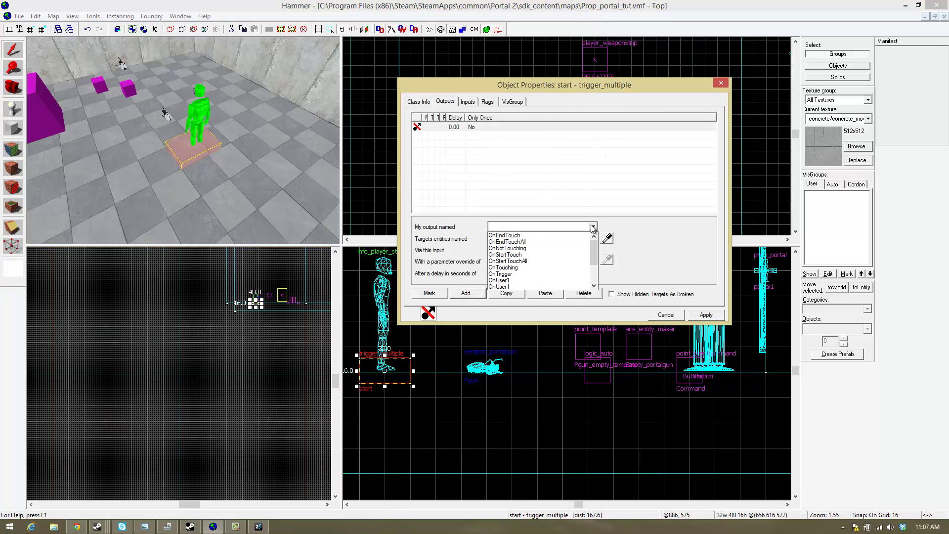
click(523, 255)
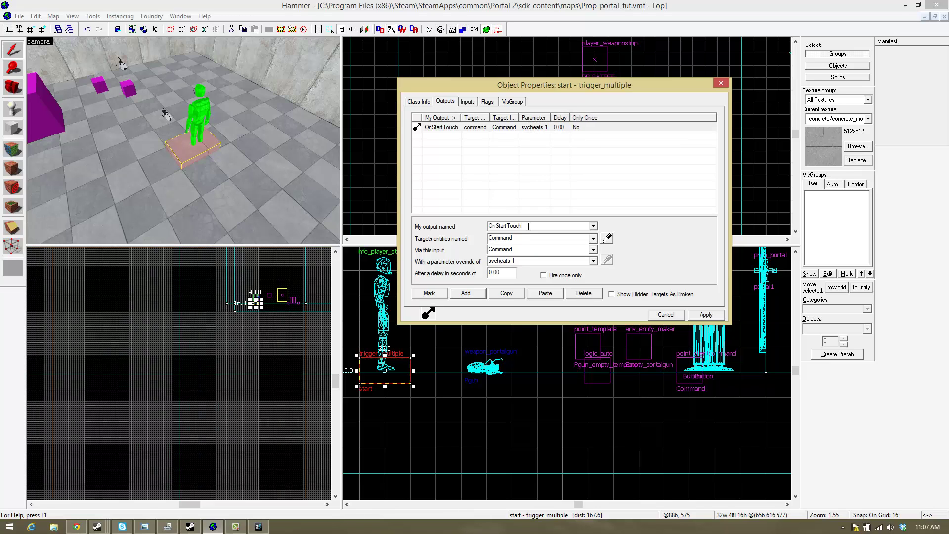
click(710, 315)
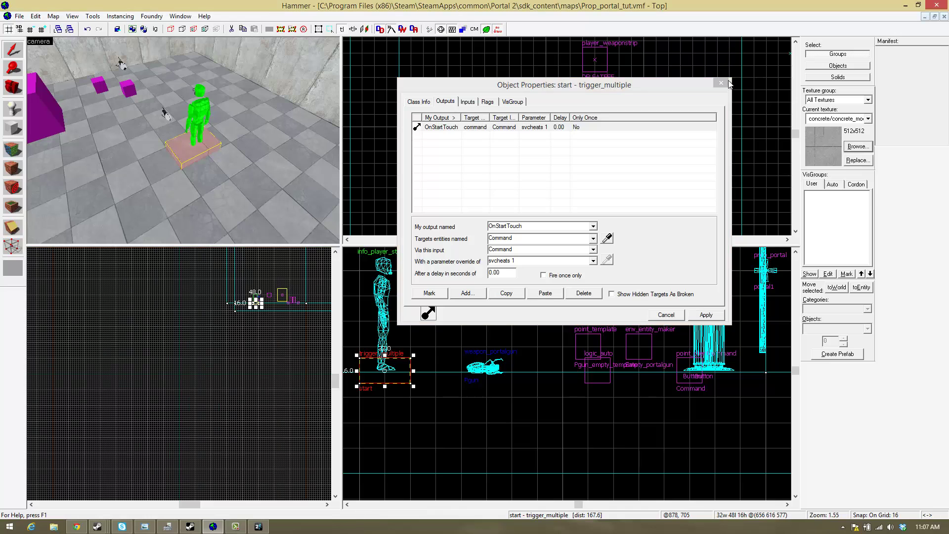
key(Escape)
- Compile the map with BSP, VIS and RAD set to Normal and HDR on, without running the game
click(19, 16)
click(77, 138)
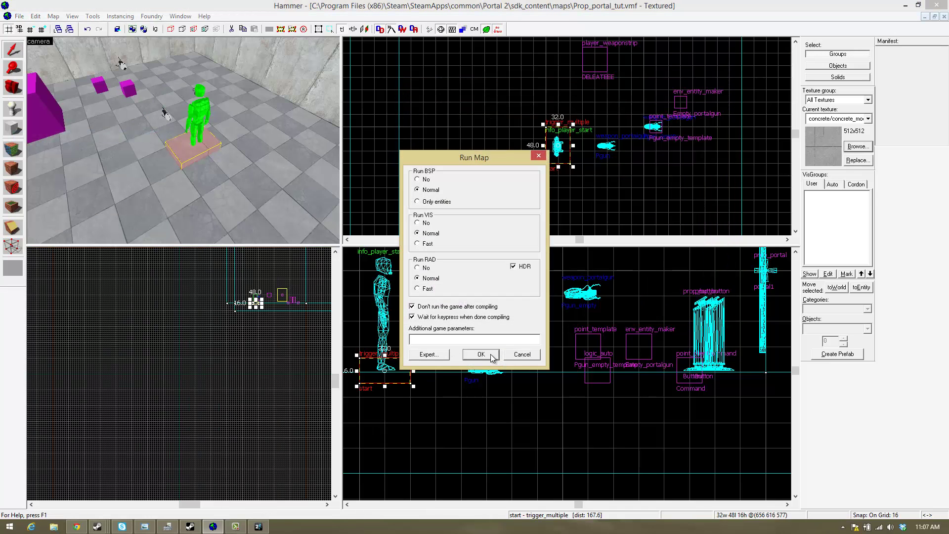
click(492, 357)
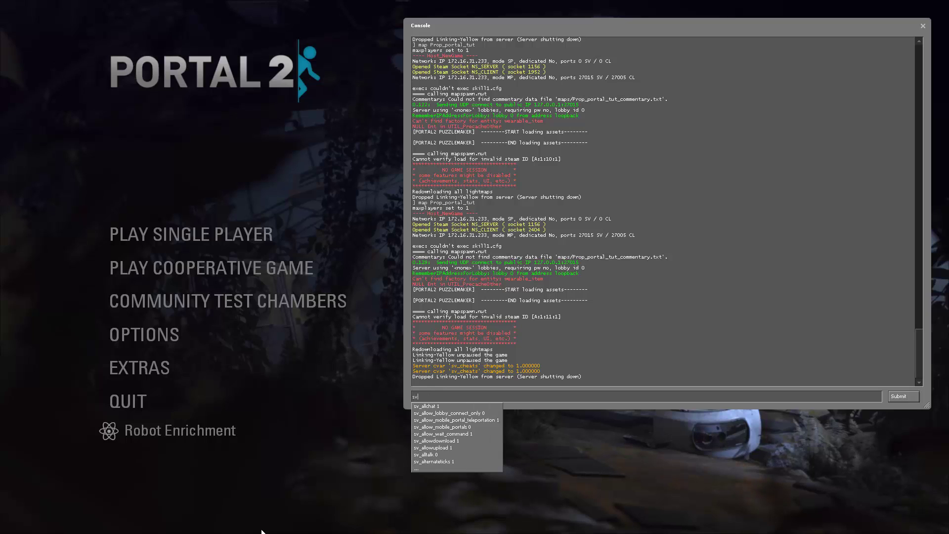
- Switch to Portal 2, run sv_cheats 0 in the console and return to Hammer
text(cheats 0)
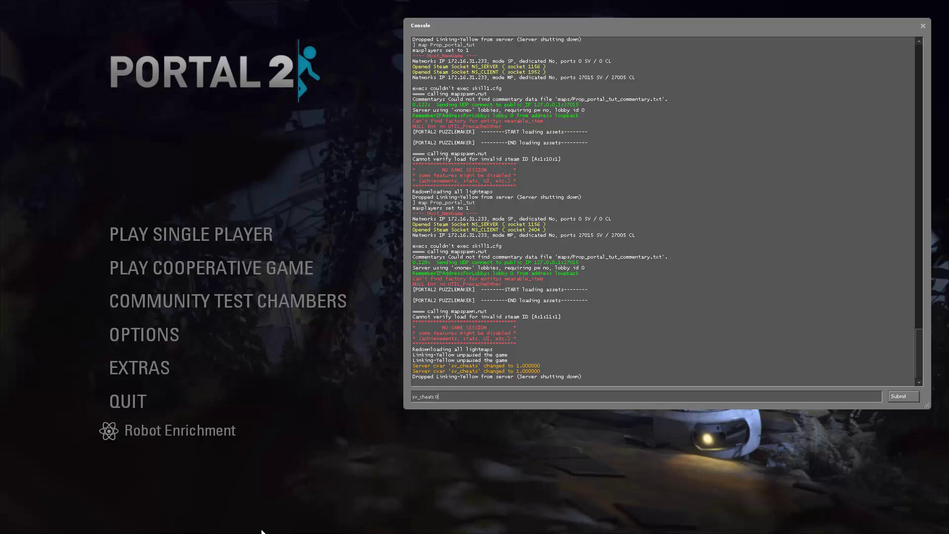
key(Return)
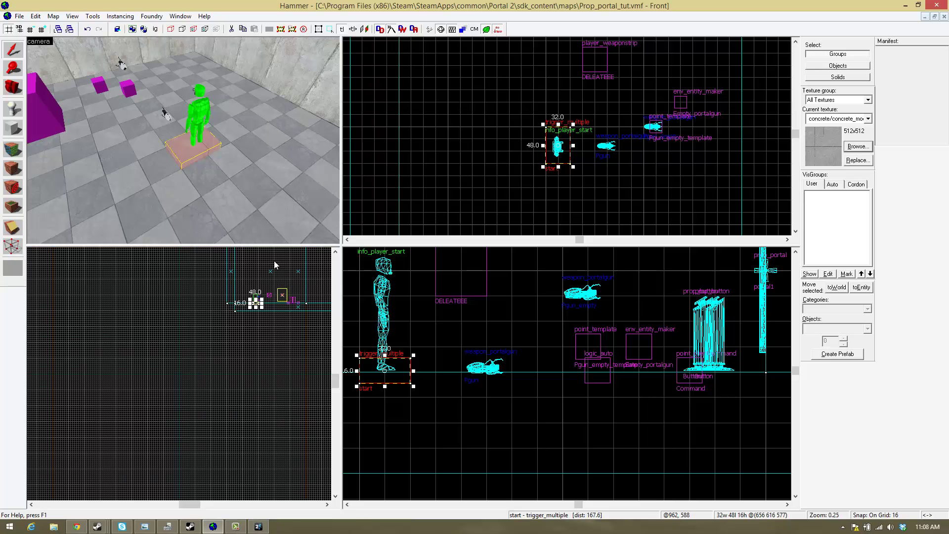
- Correct the parameter override of the start trigger's OnStartTouch output to sv_cheats 1 and apply it
key(w)
key(a)
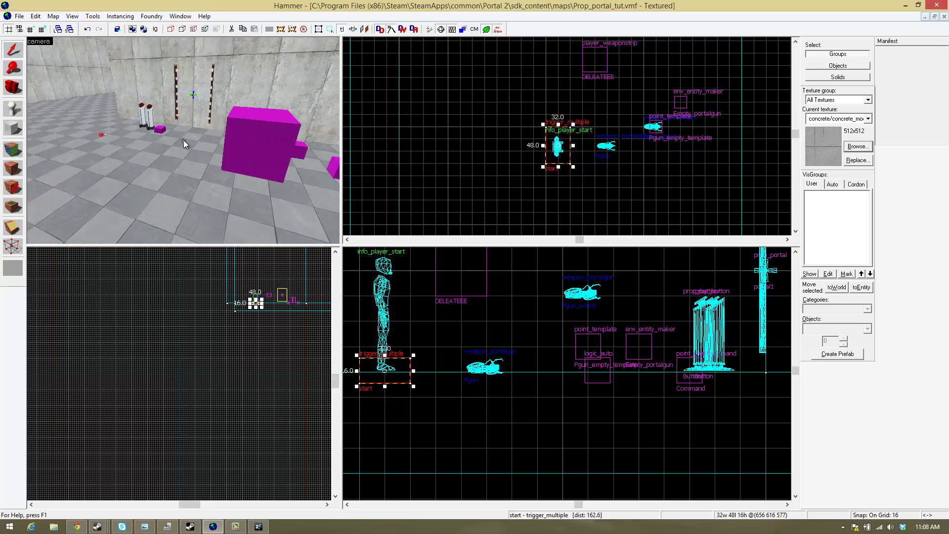
key(w)
key(alt+Return)
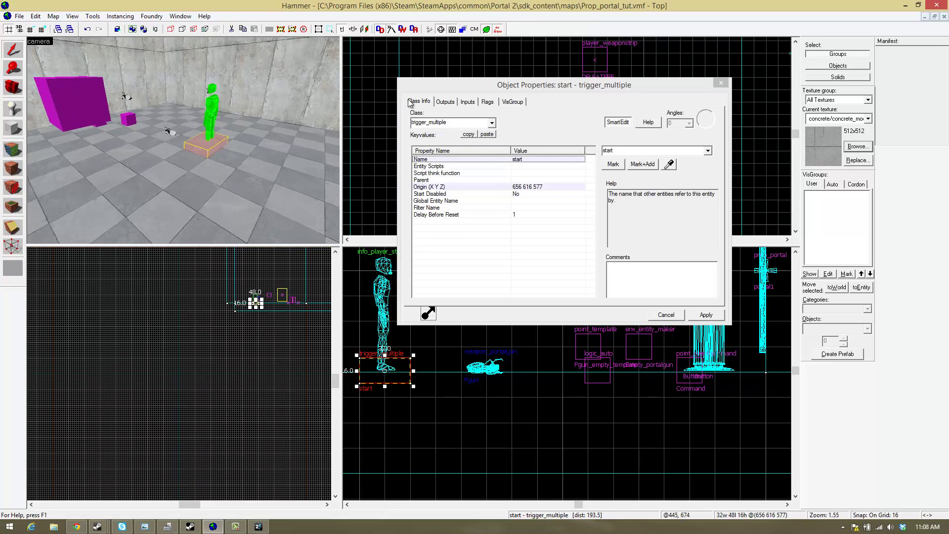
click(445, 102)
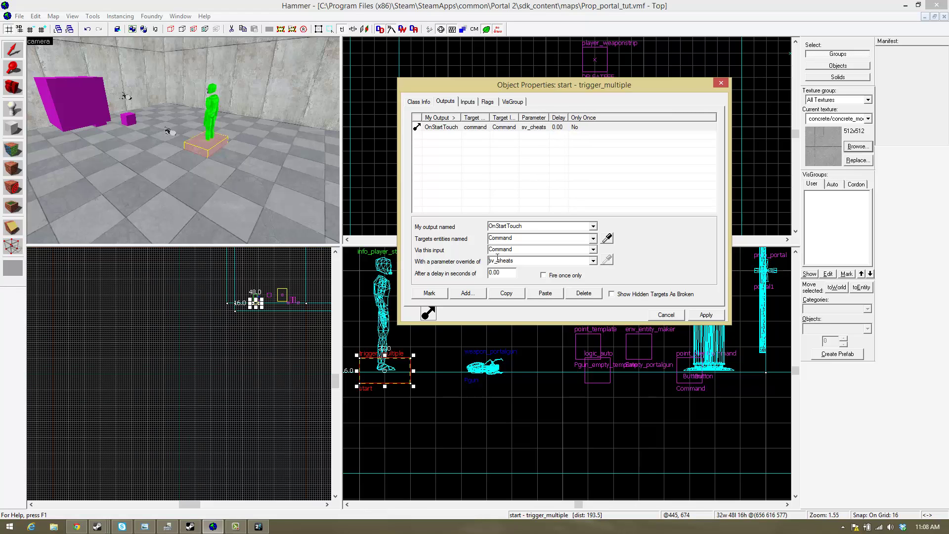
click(706, 314)
key(Escape)
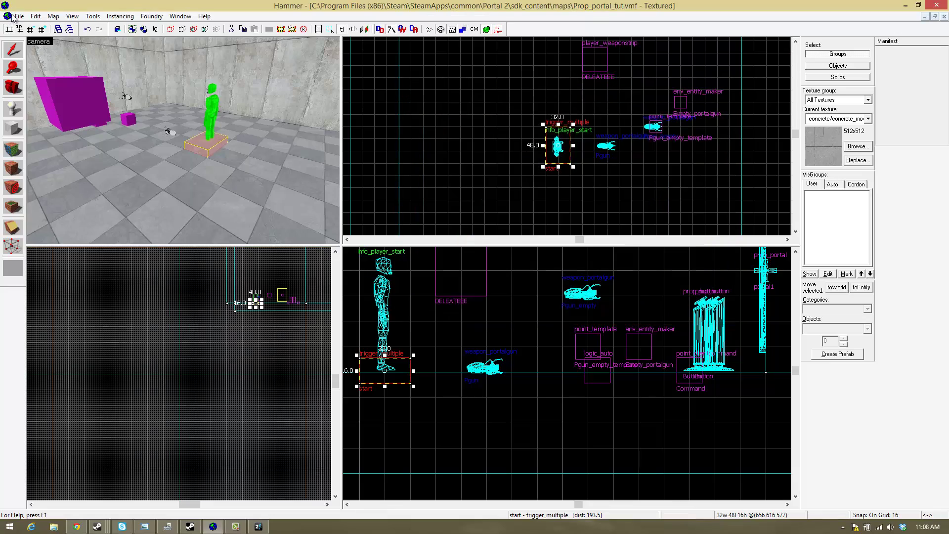
- Recompile the map with BSP, VIS and RAD on Normal and HDR enabled, without launching the game
click(19, 16)
click(43, 136)
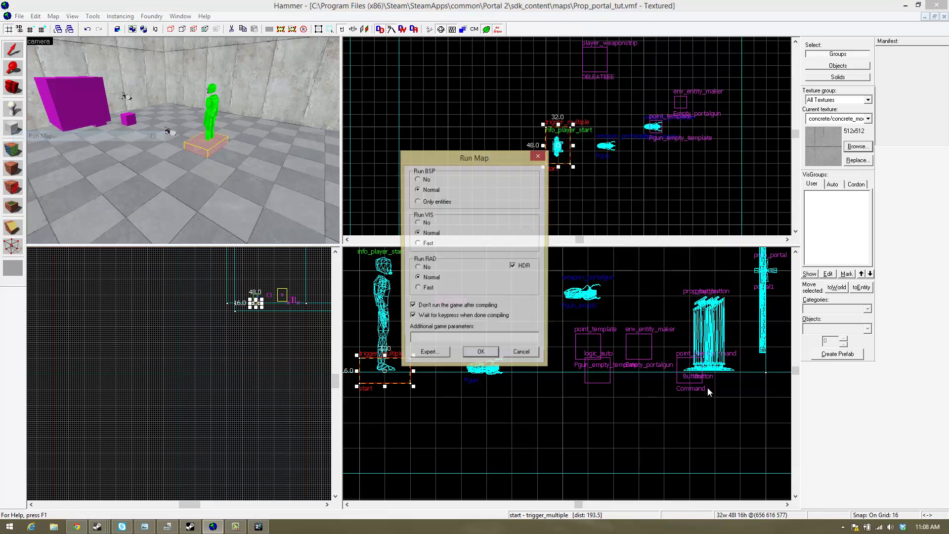
click(492, 355)
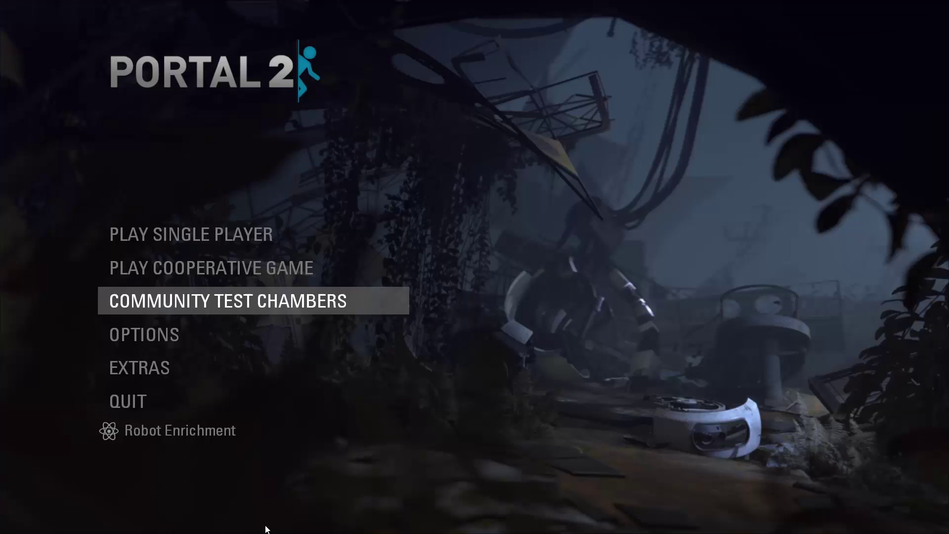
- Load map Prop_portal_tut from the Portal 2 console and fire test portals at the wall beside the orange portal
key(grave)
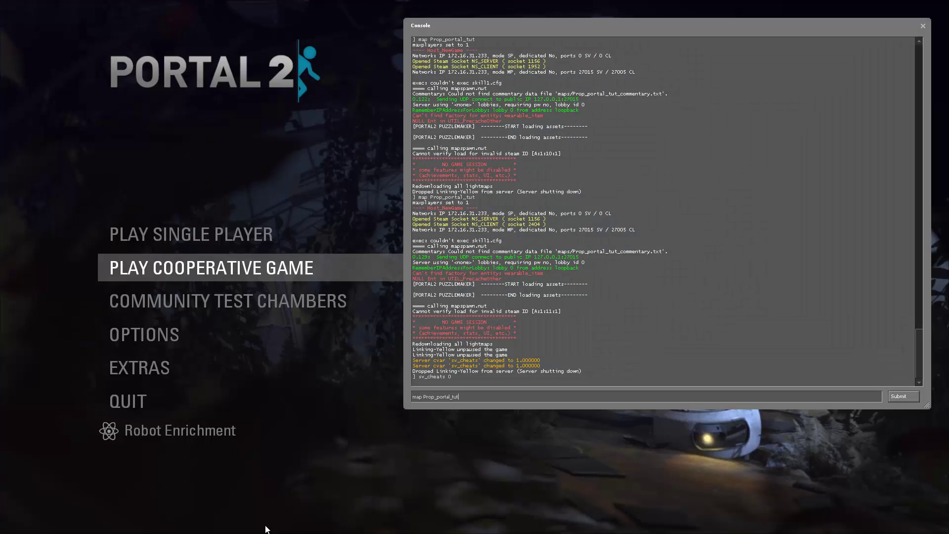
key(Return)
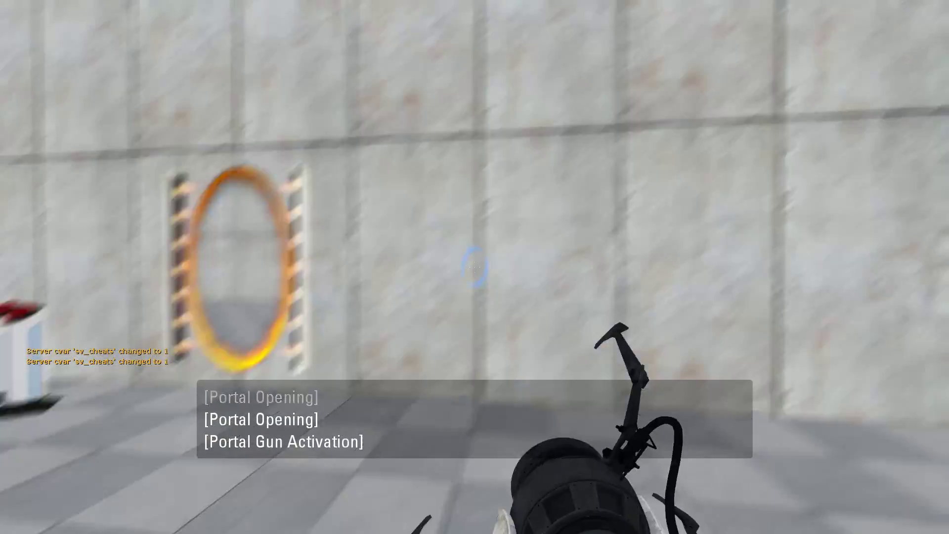
click(475, 267)
click(474, 267)
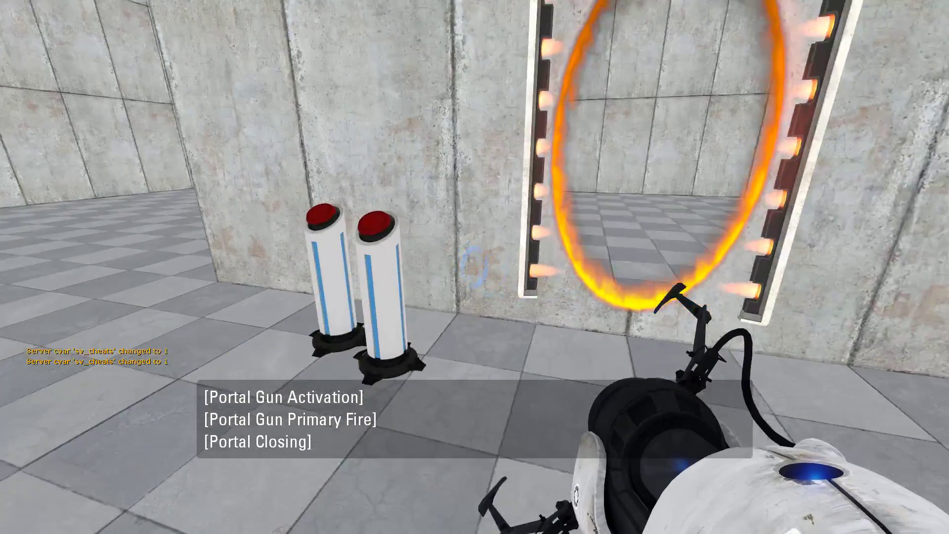
- Activate a pedestal button to switch the linkage ID, walk to the blue-lit frame and fire the portal gun
key(e)
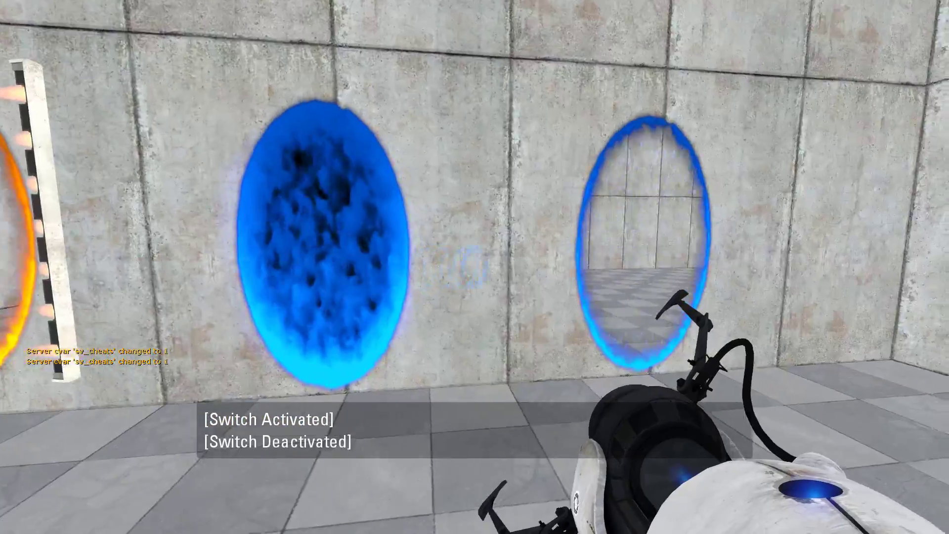
key(w)
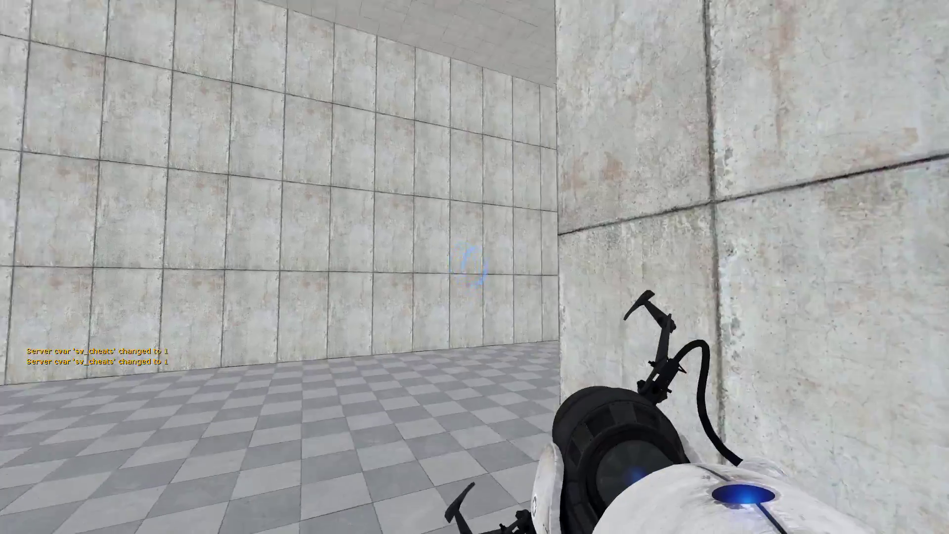
key(a)
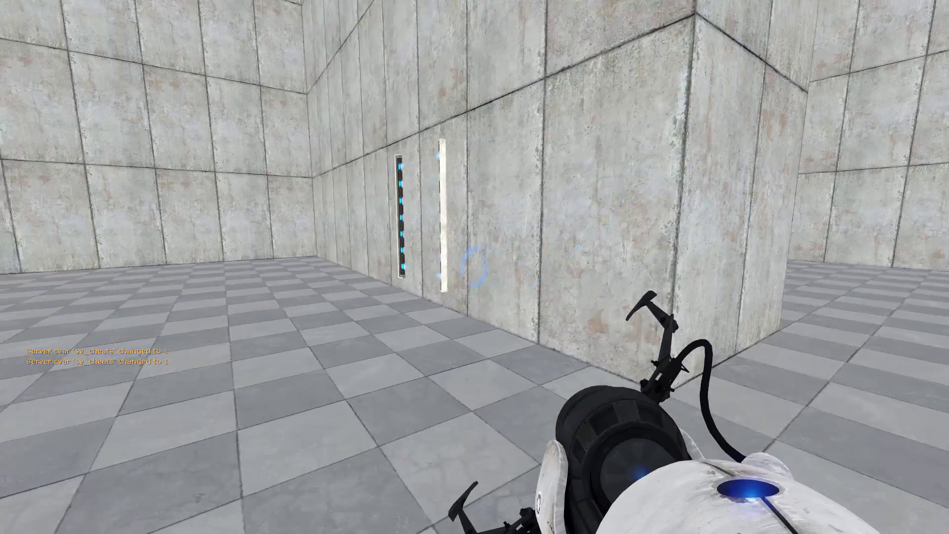
key(w)
click(474, 267)
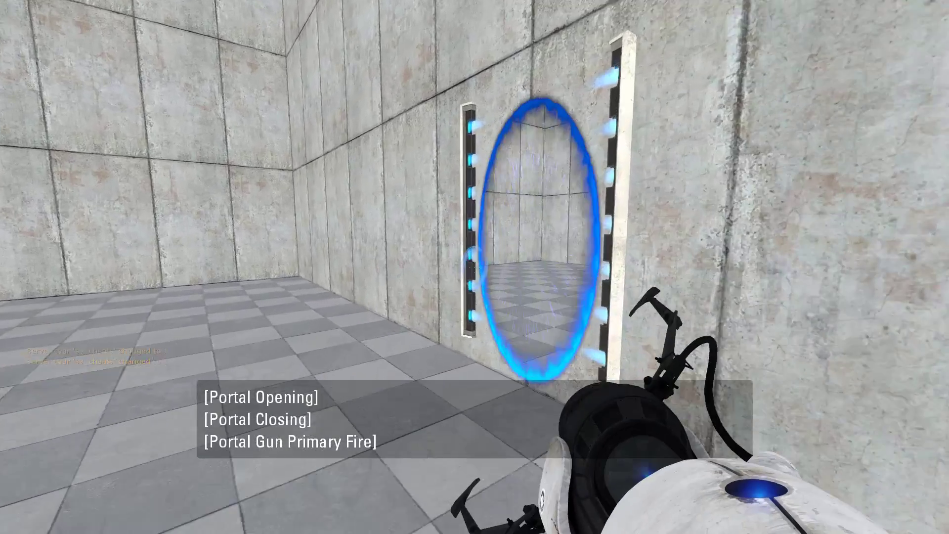
- Exit the test map to the main menu and switch back to Hammer
key(Escape)
click(250, 387)
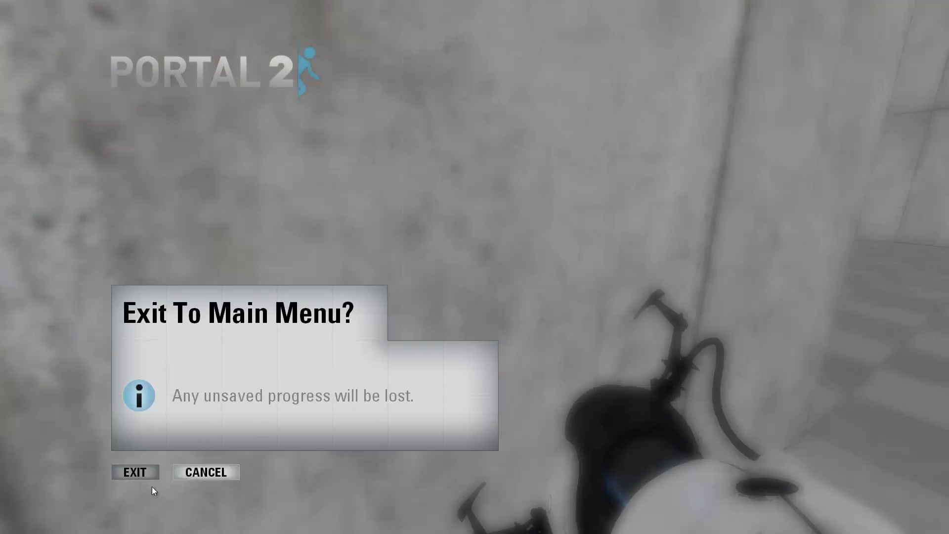
click(136, 472)
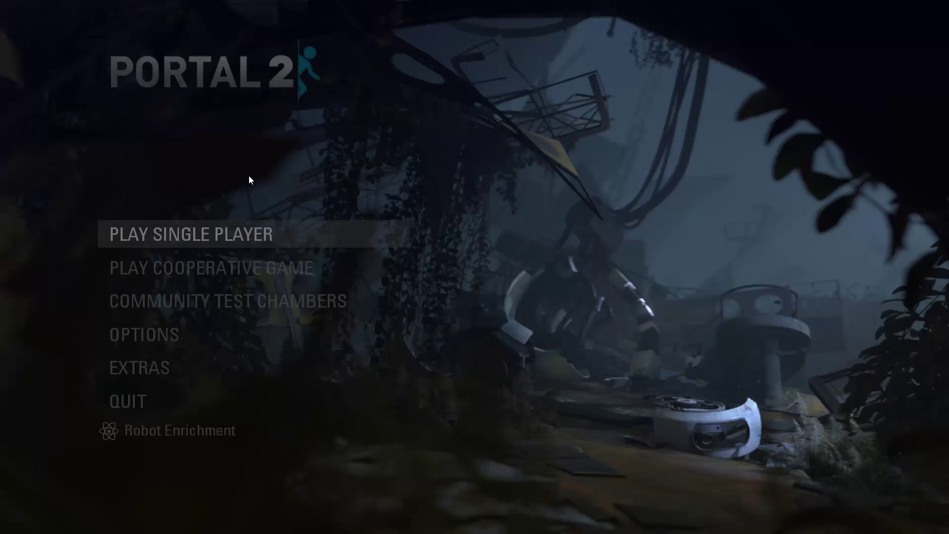
key(alt+Tab)
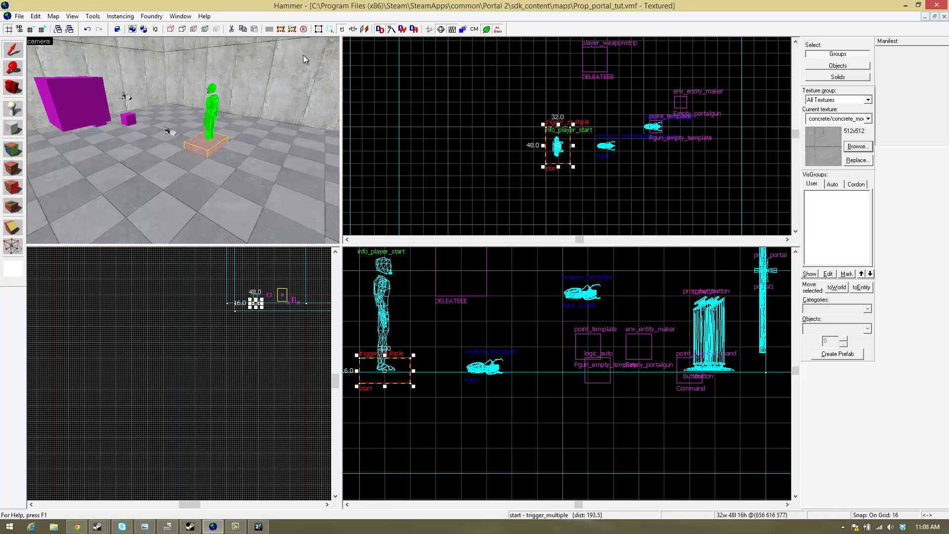
- Inspect the properties of the portal1 prop_portal in the orange-lit frame beside the buttons, and close them
key(z)
key(s)
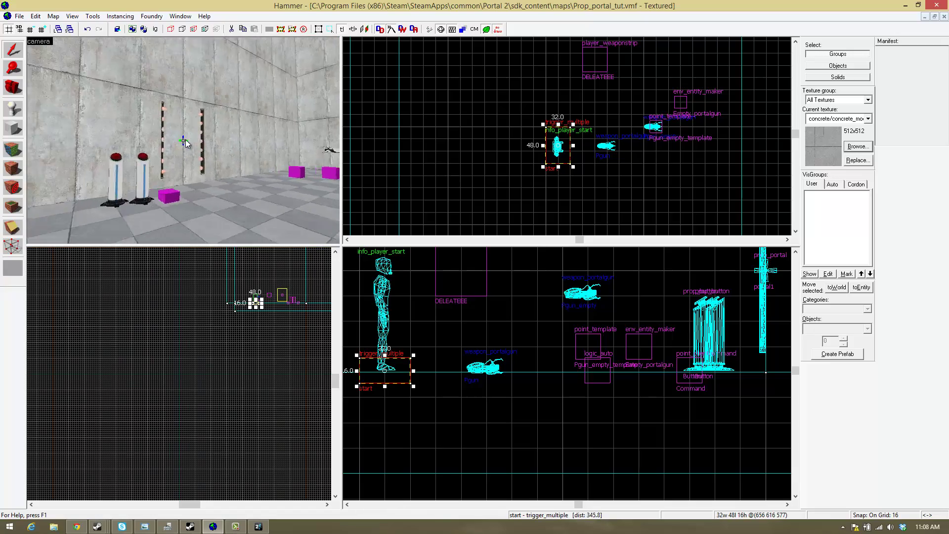
key(w)
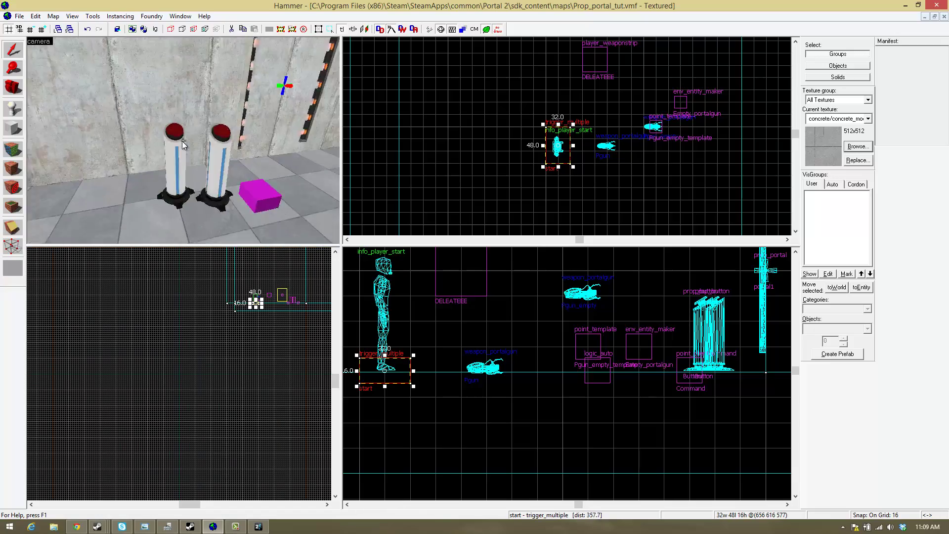
key(z)
double_click(174, 152)
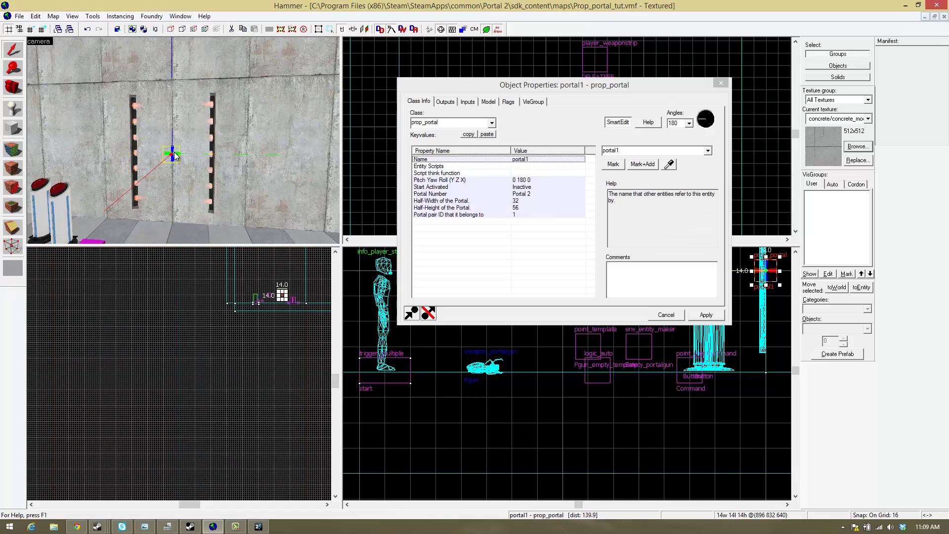
click(759, 97)
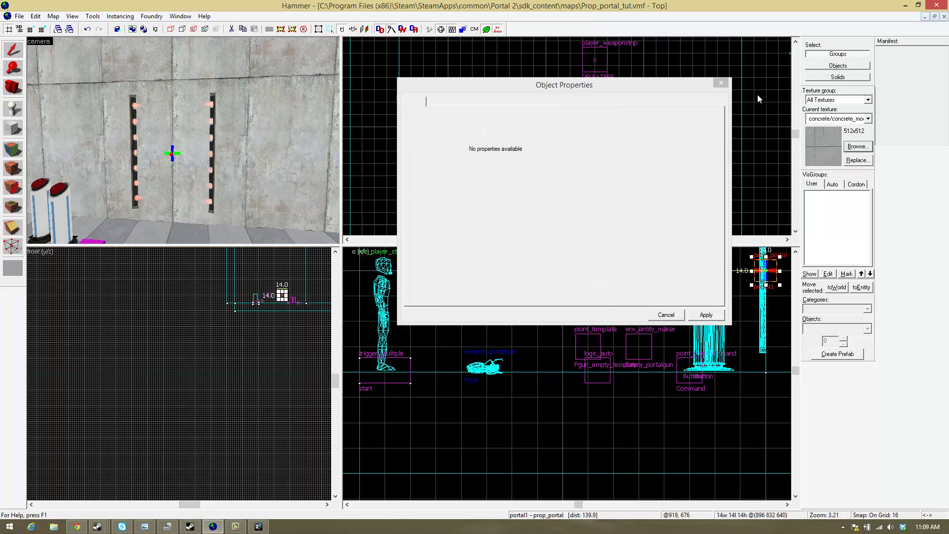
click(721, 84)
- Look over the blue-lit frame and the room, and reopen the properties of portal1 in the orange-lit frame
key(z)
key(w)
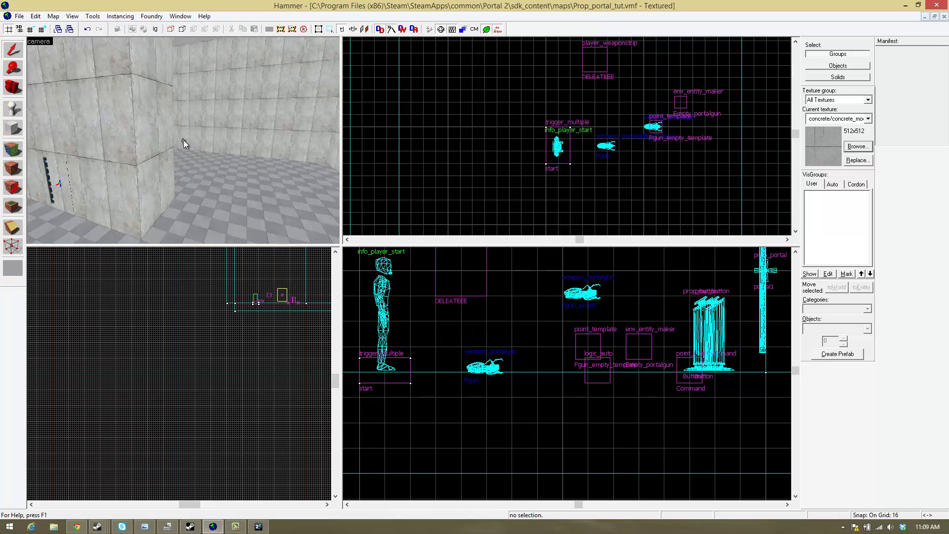
key(w)
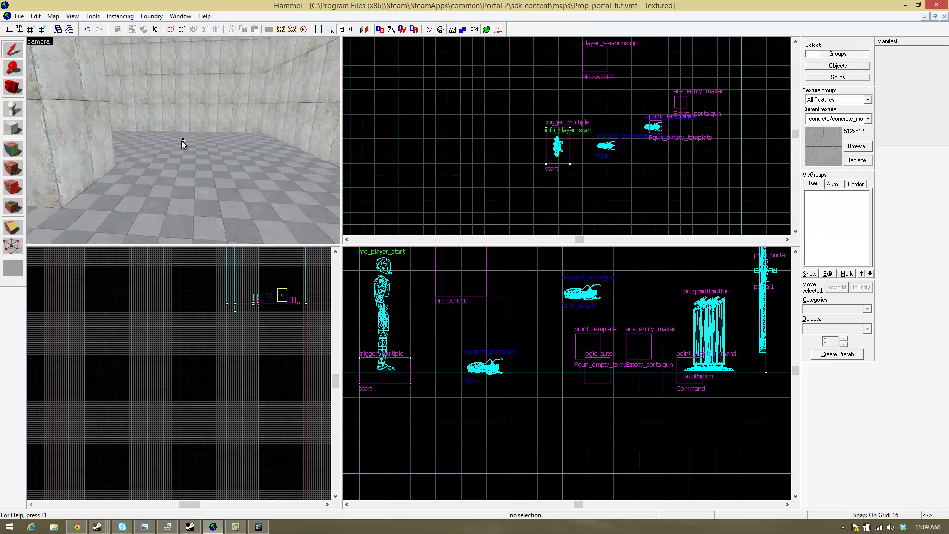
key(w)
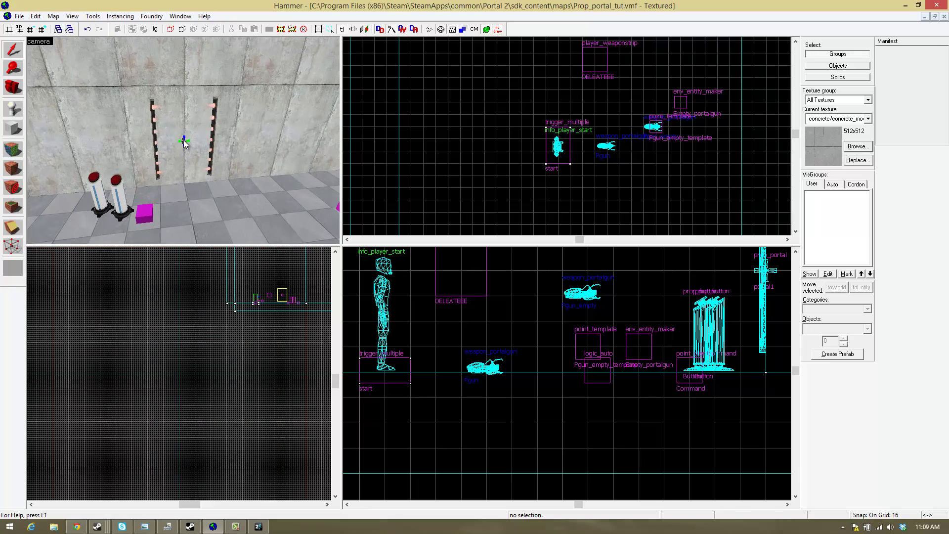
double_click(185, 143)
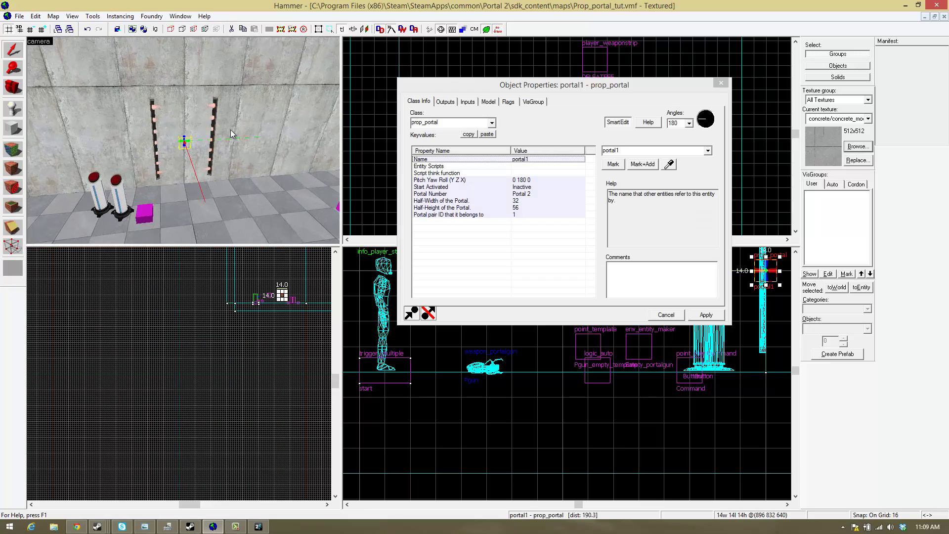
key(w)
key(z)
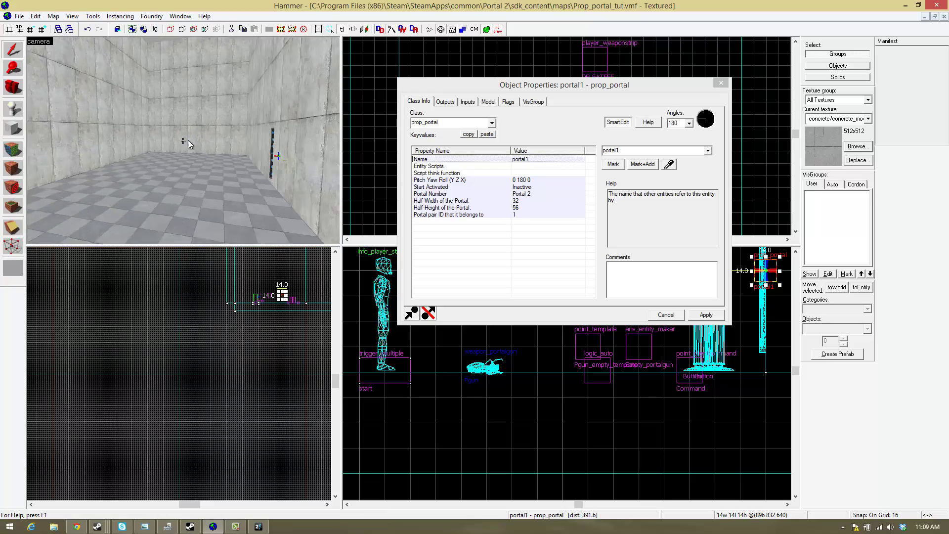
key(w)
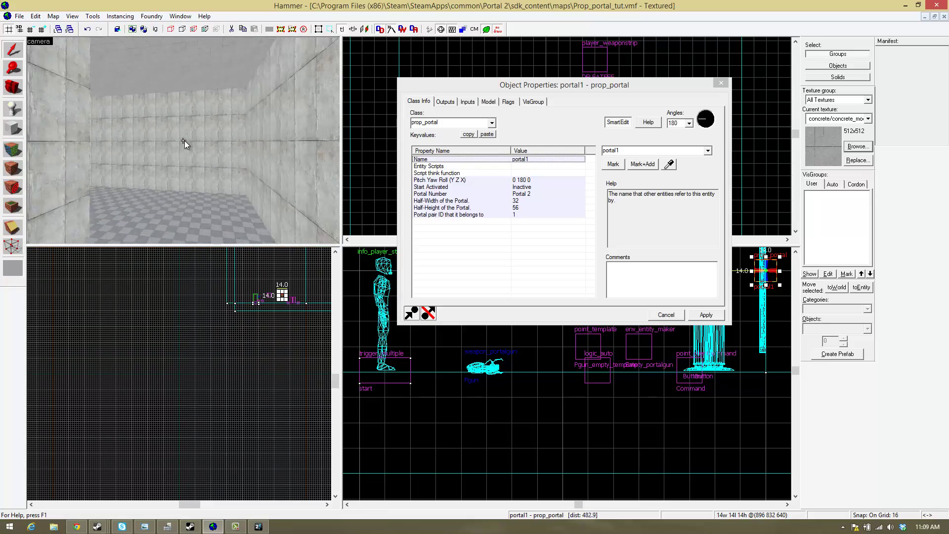
key(w)
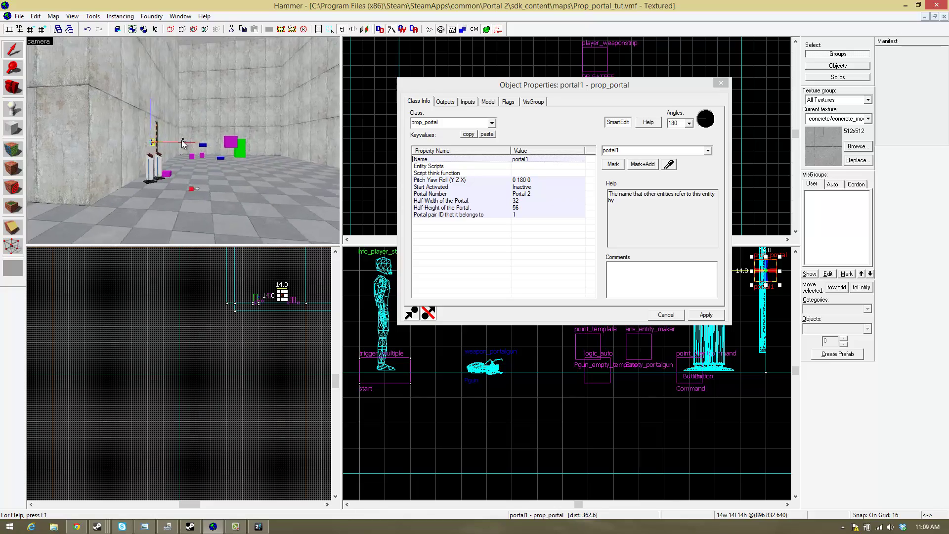
key(w)
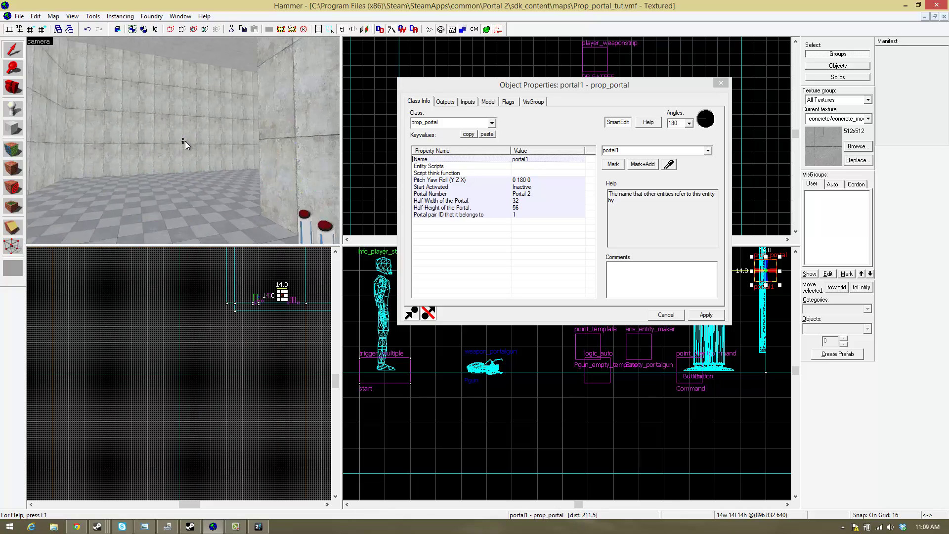
key(w)
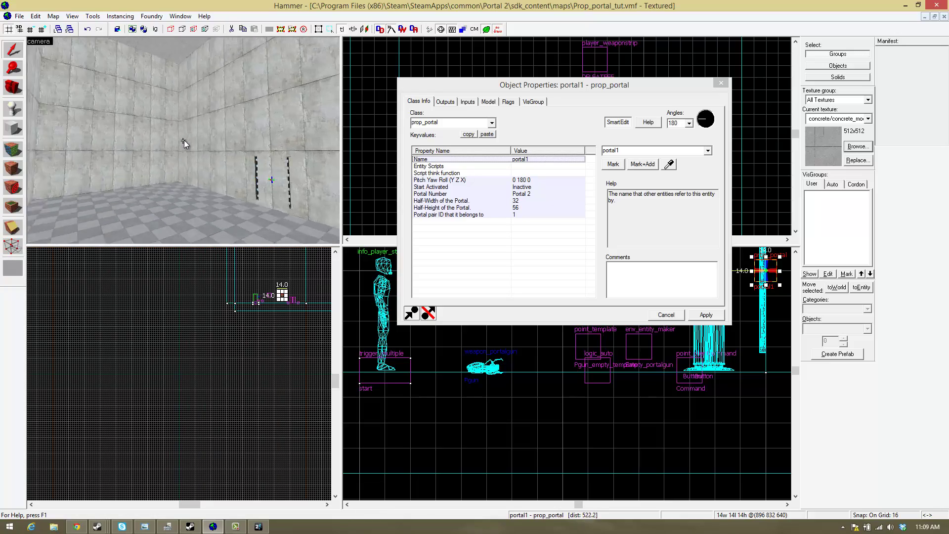
key(w)
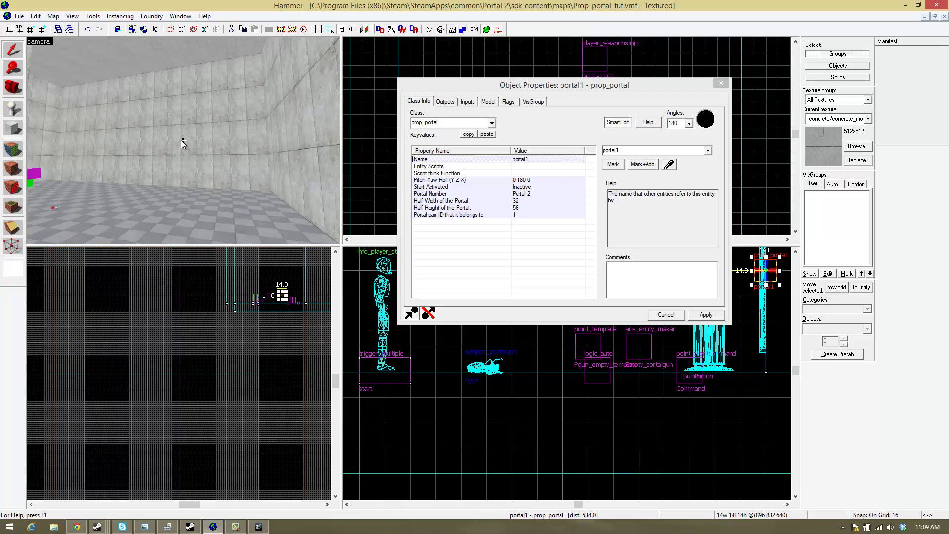
key(w)
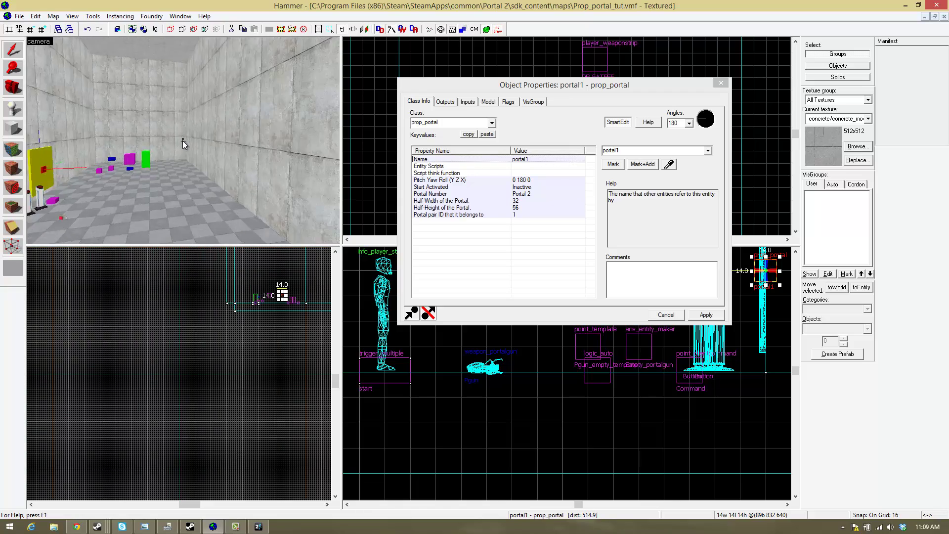
key(w)
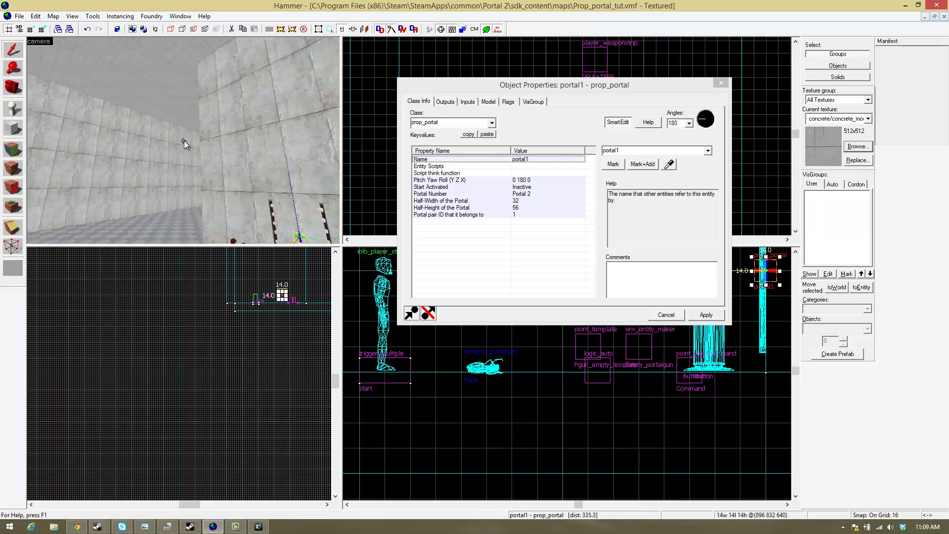
key(w)
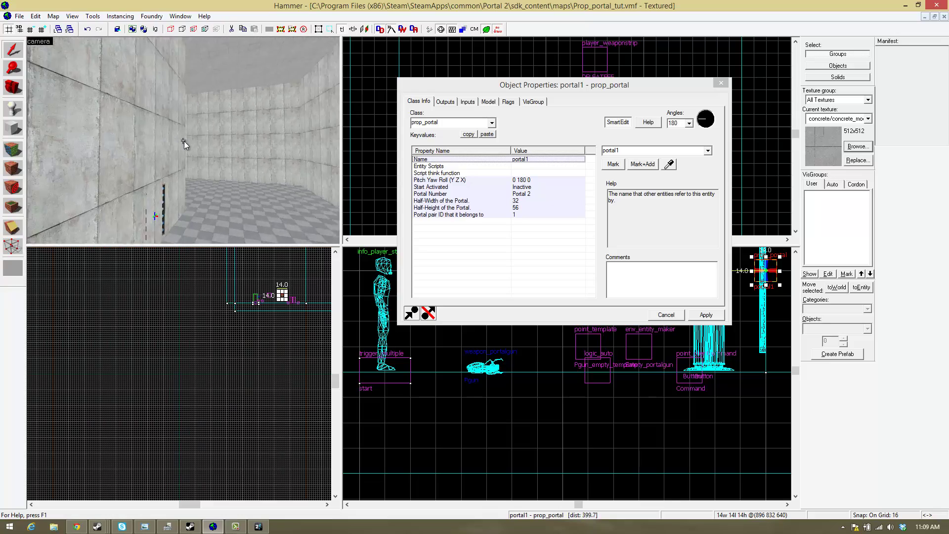
key(w)
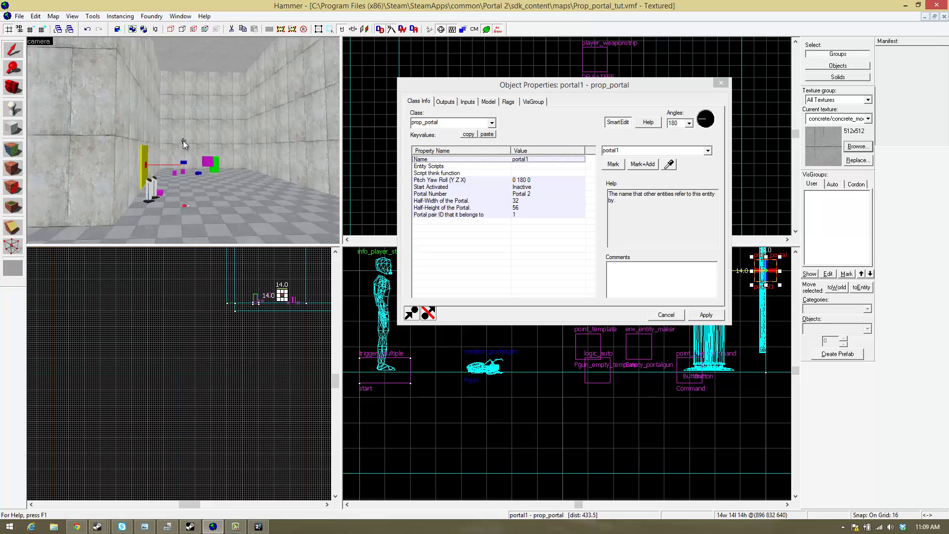
key(w)
key(z)
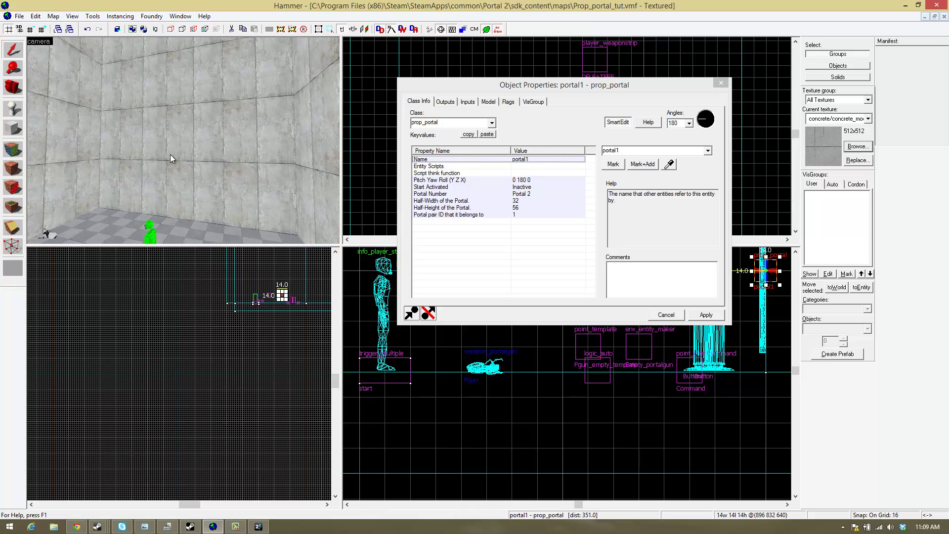